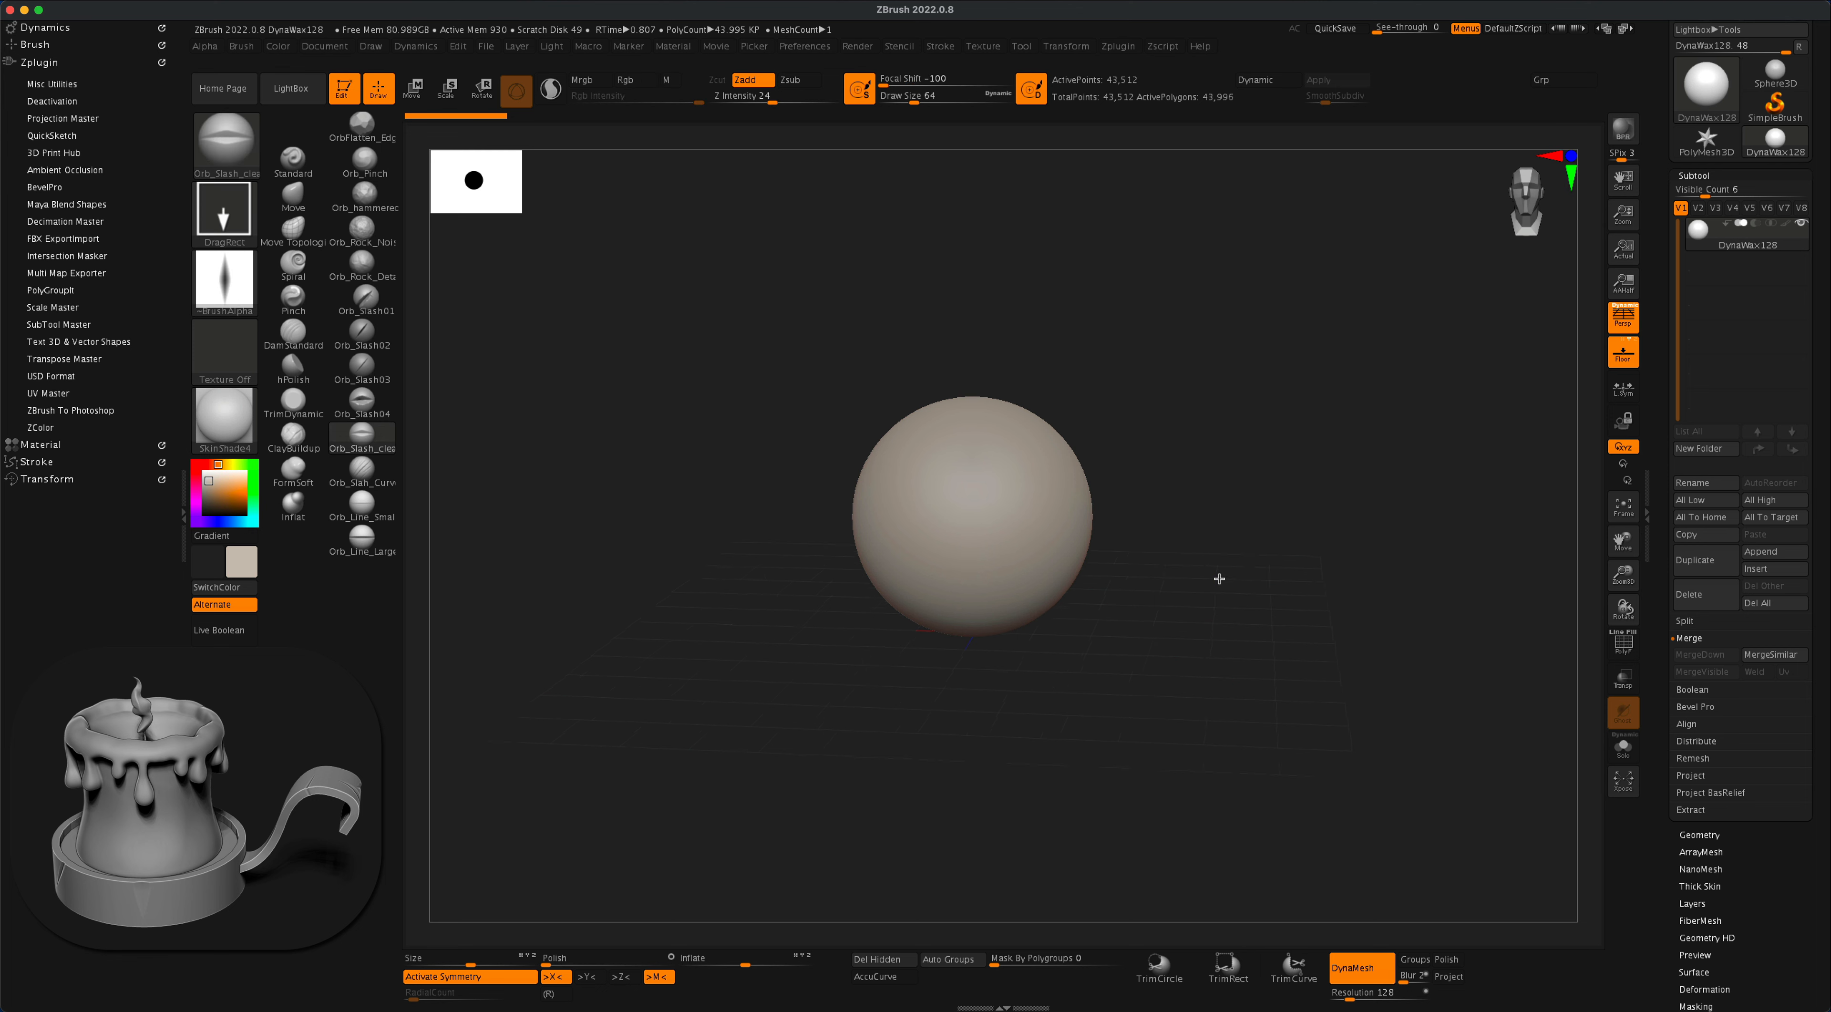
- Append a Cylinder3D subtool to the sphere, hide the sphere, and make the cylinder the active subtool
alt+drag(1246, 570, 1250, 552)
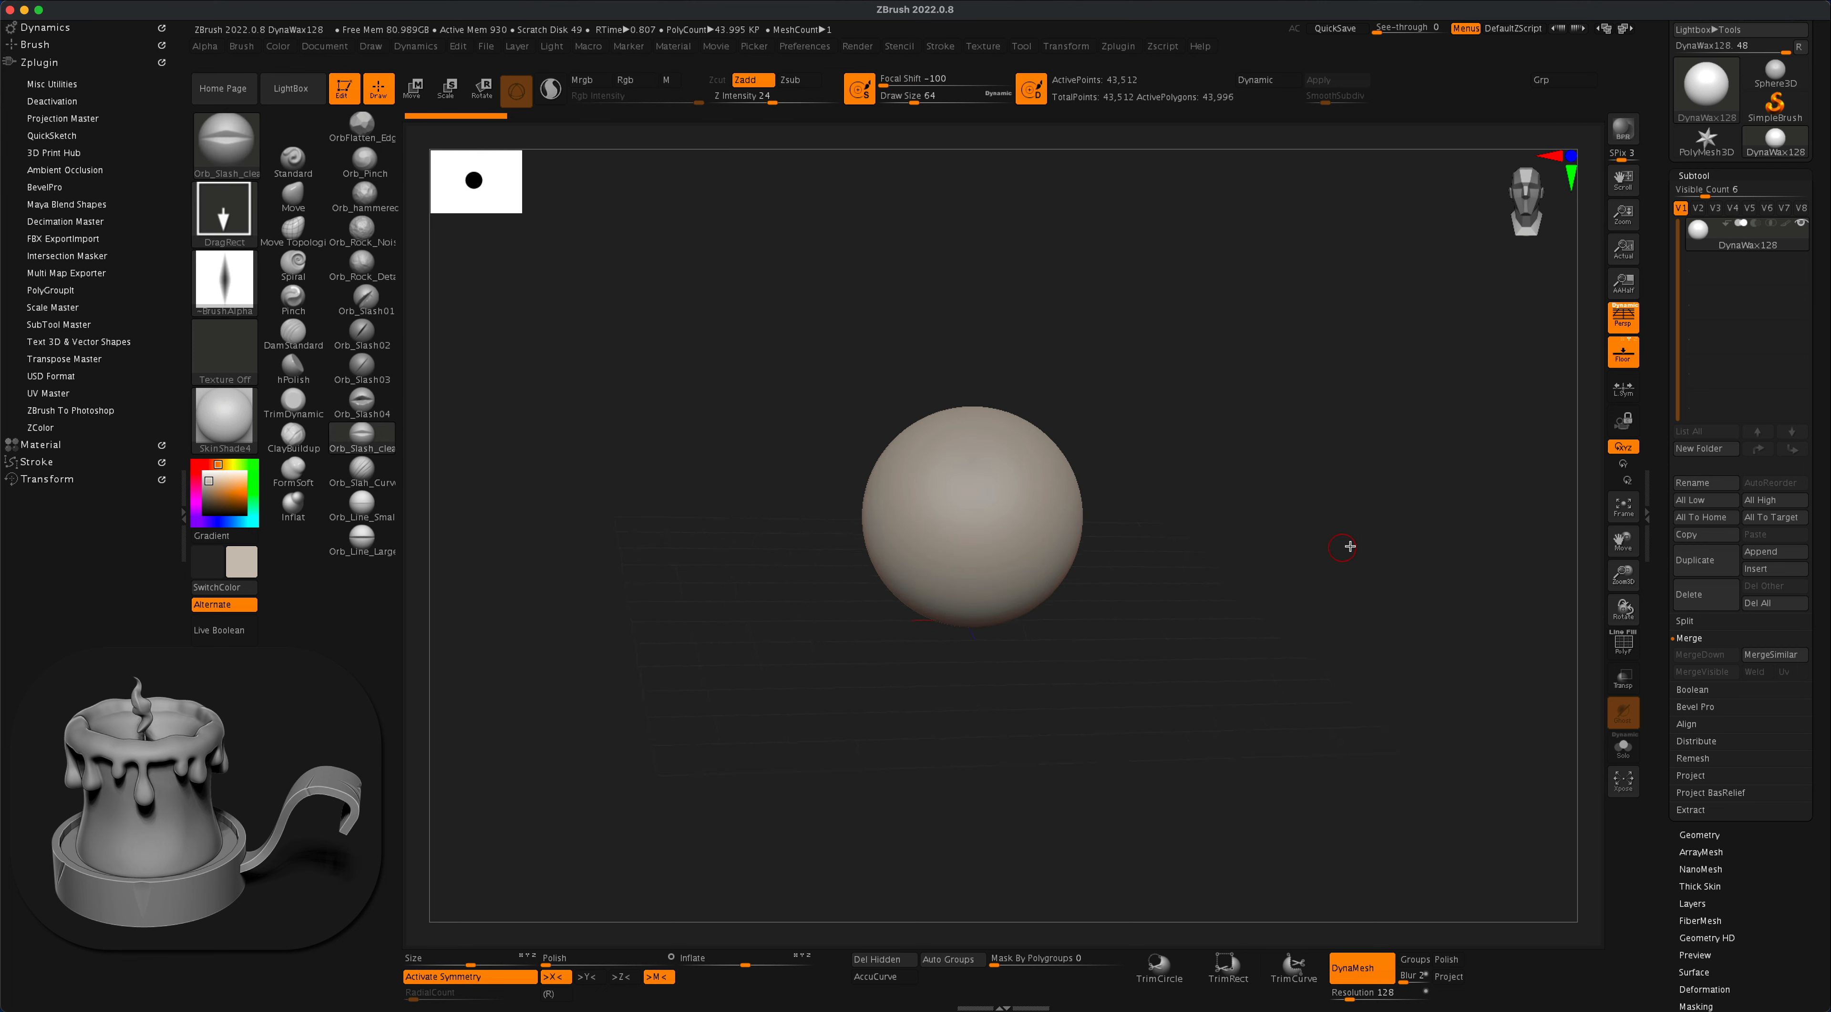
click(1760, 552)
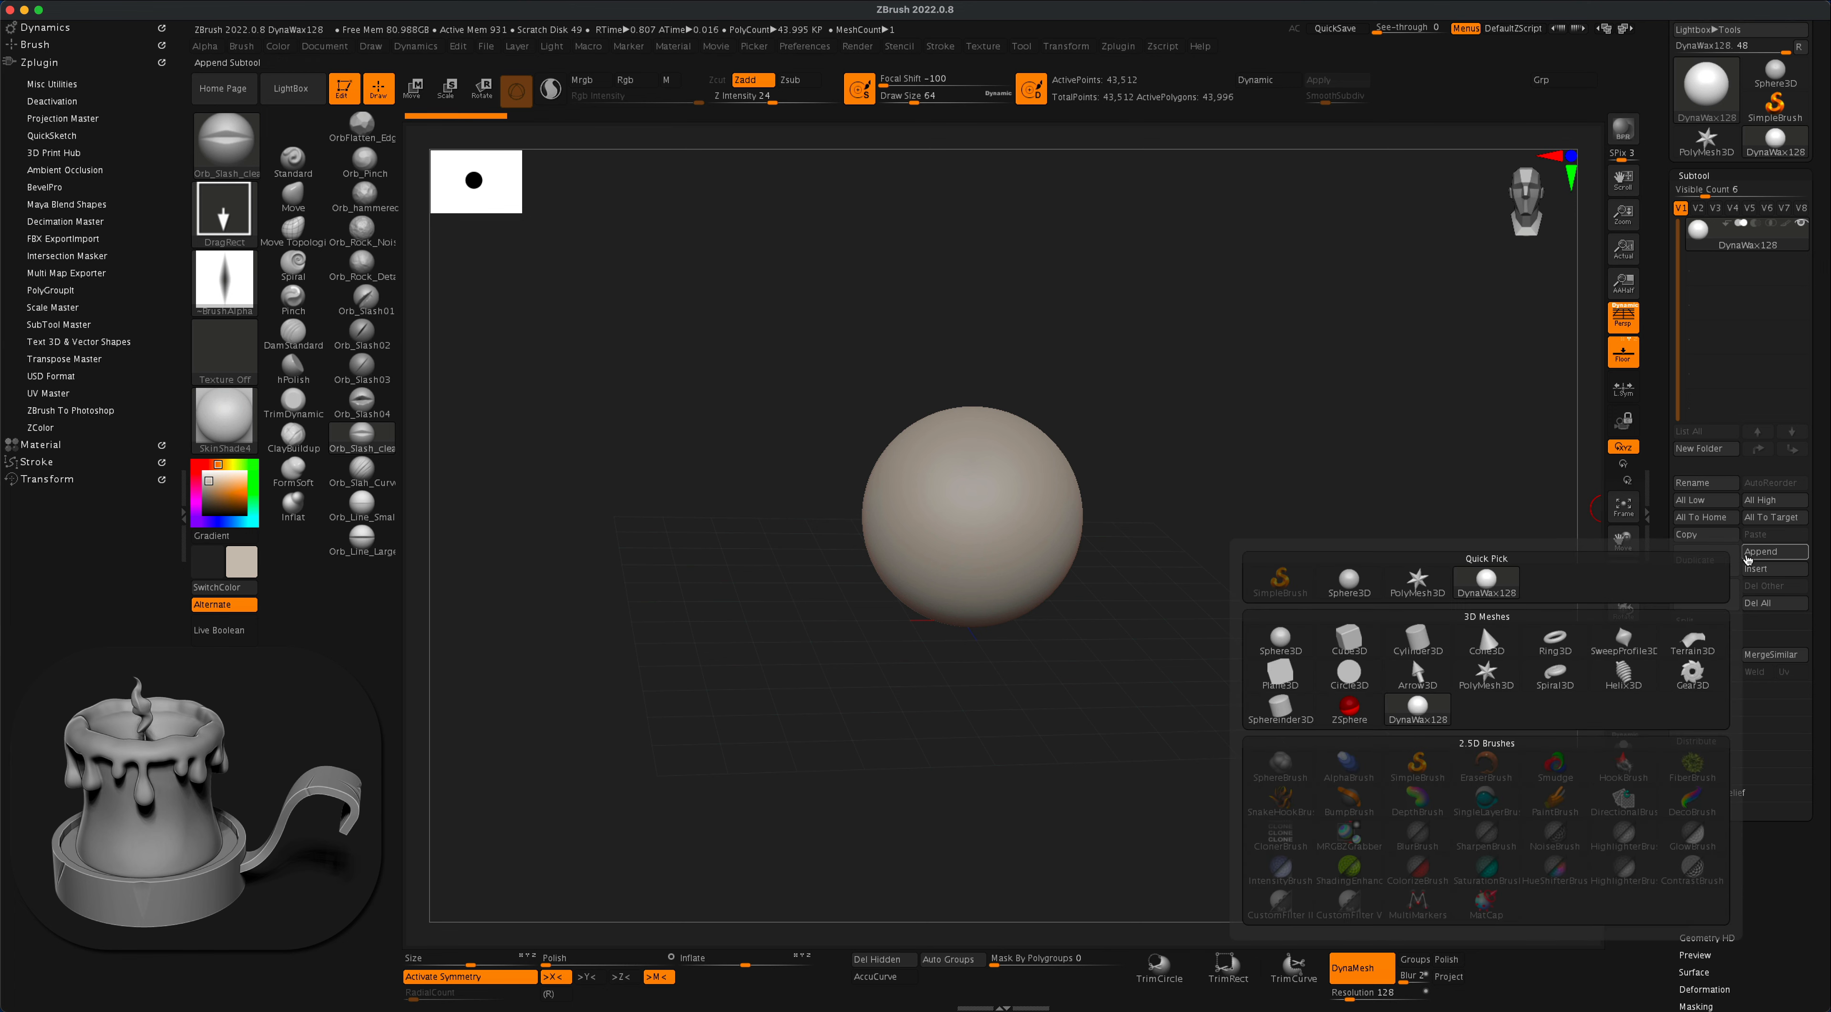
click(1414, 639)
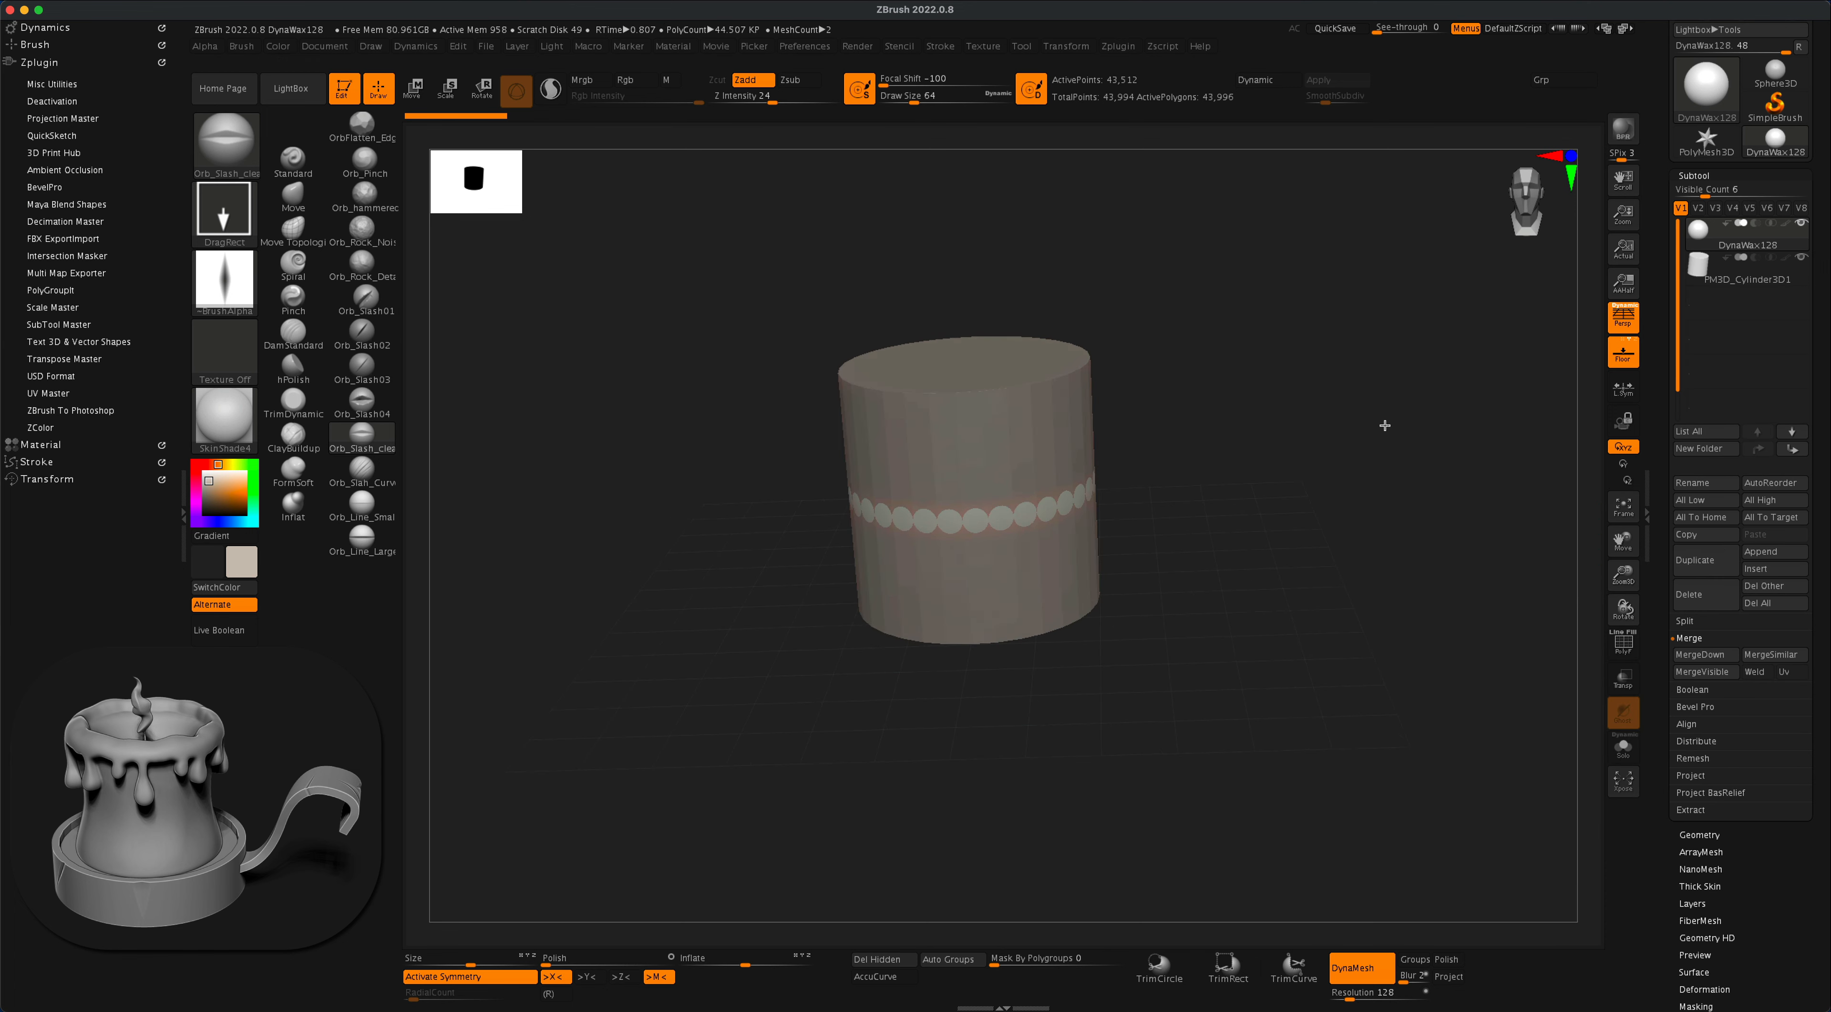
click(1801, 224)
drag(1361, 490, 1365, 474)
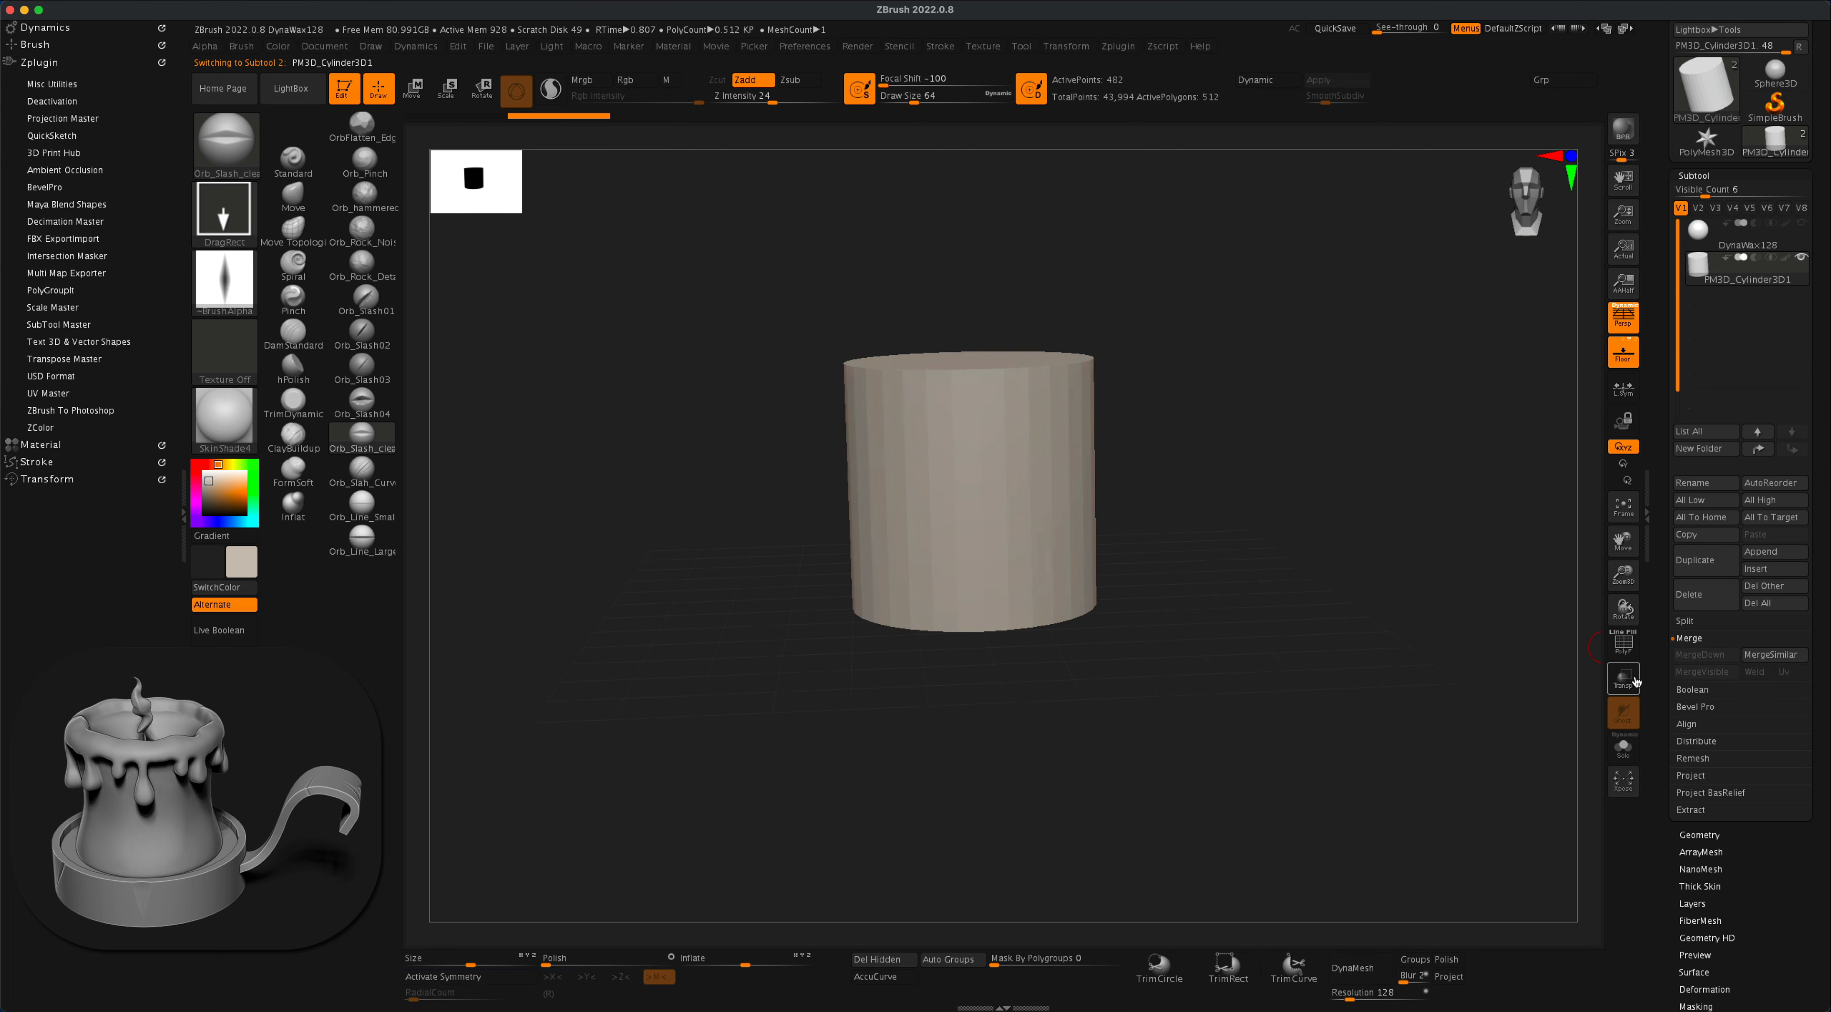
- Check the cylinder's wireframe and divide its mesh up to subdivision level 4
click(1627, 647)
mouse_move(1291, 575)
mouse_down()
mouse_move(1307, 623)
mouse_move(1290, 601)
mouse_up()
drag(1408, 633, 1295, 581)
click(1624, 645)
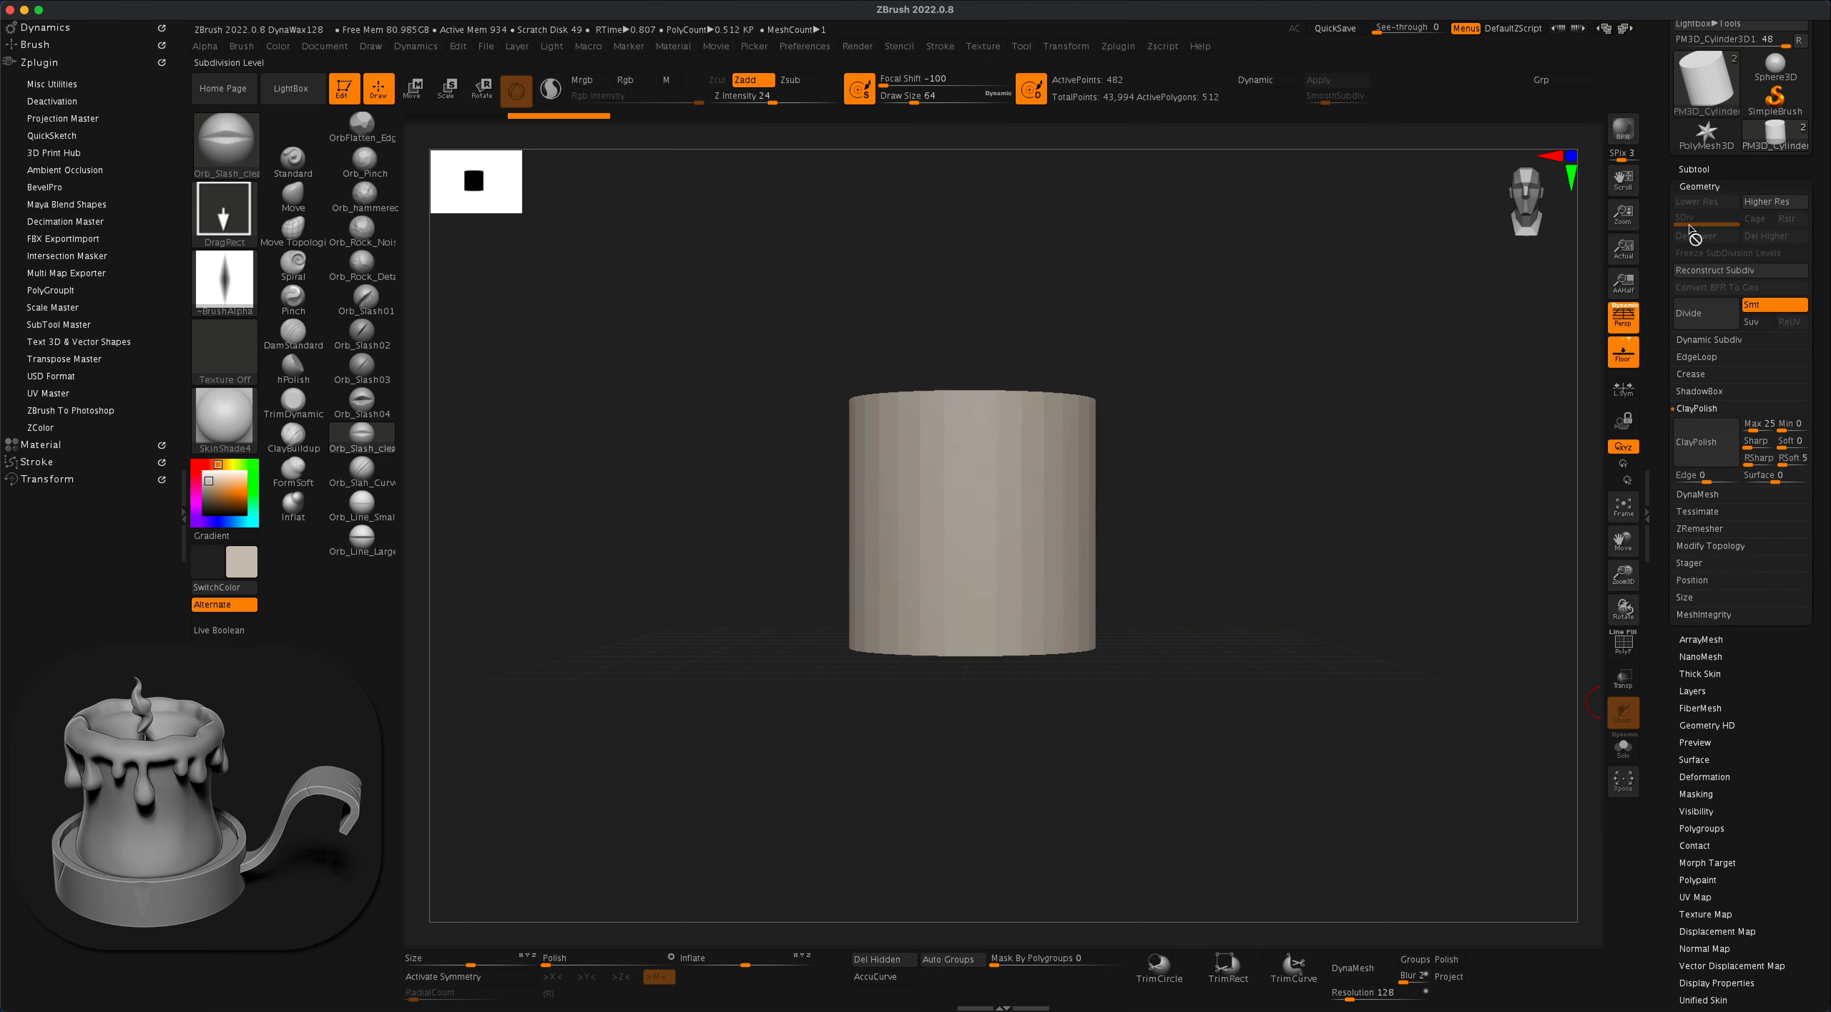
drag(1242, 437, 1231, 471)
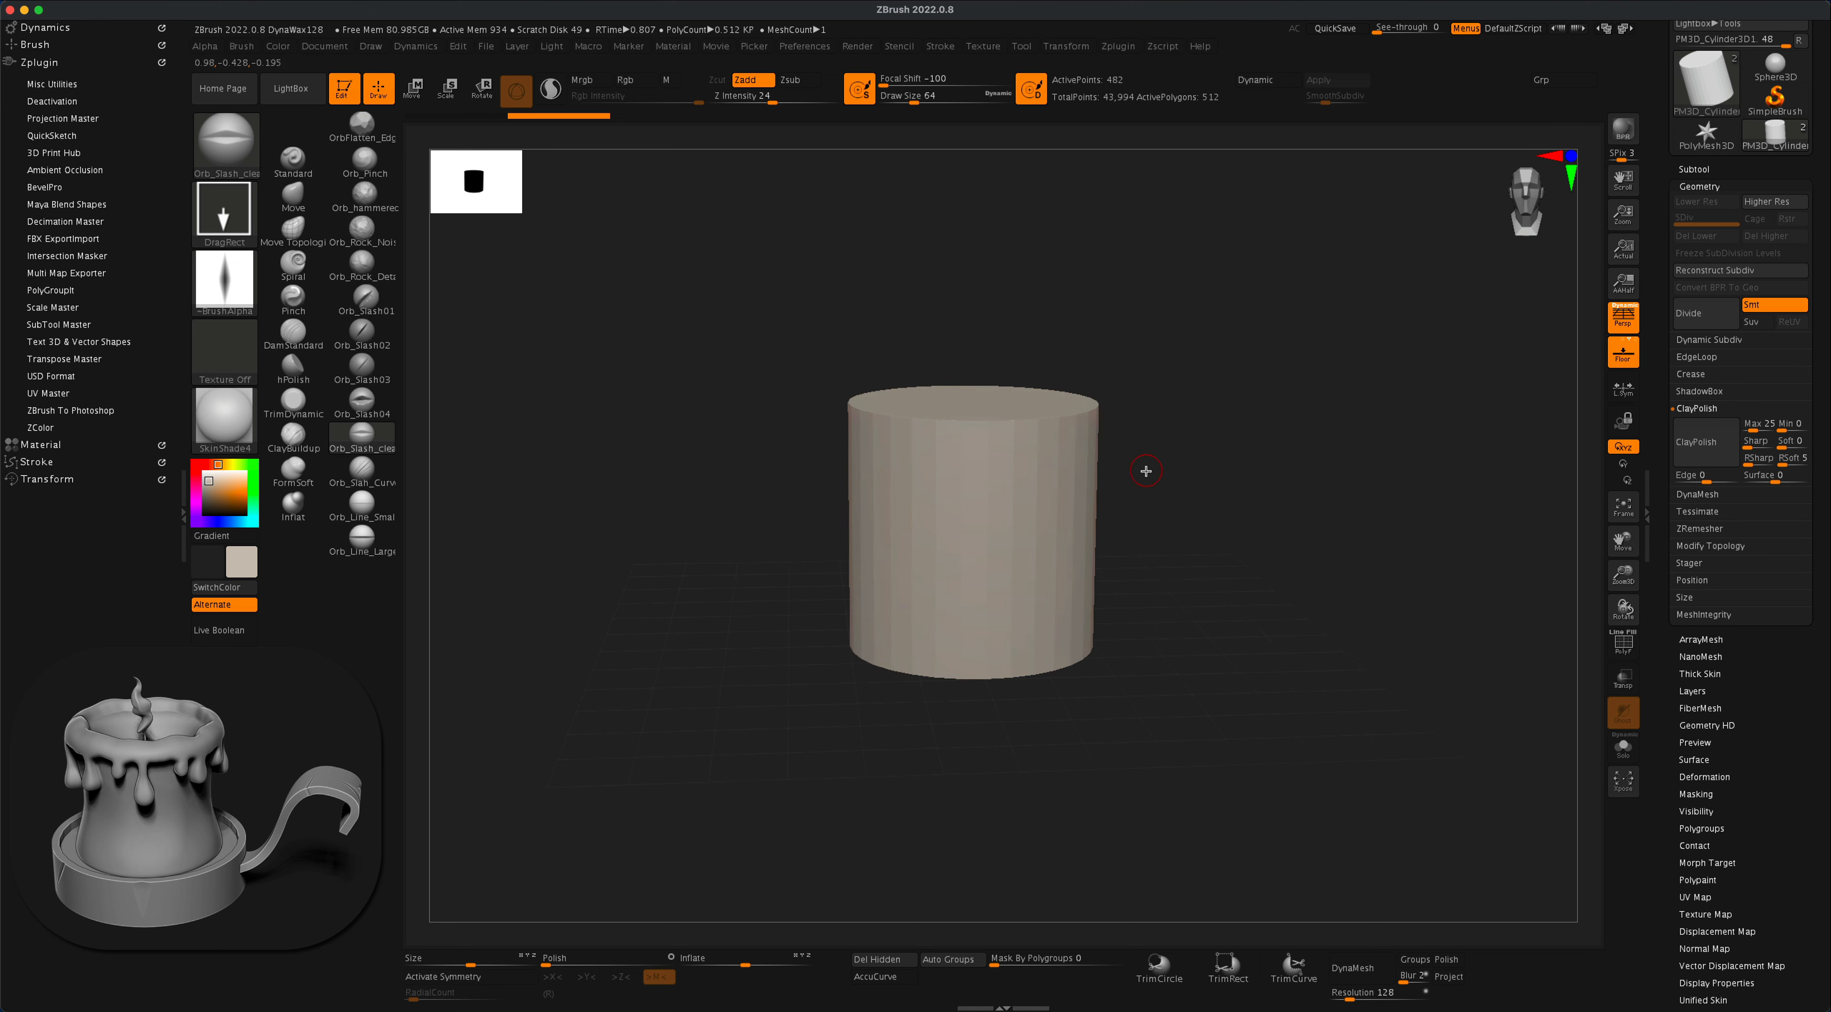
key(super+d)
key(super+d)
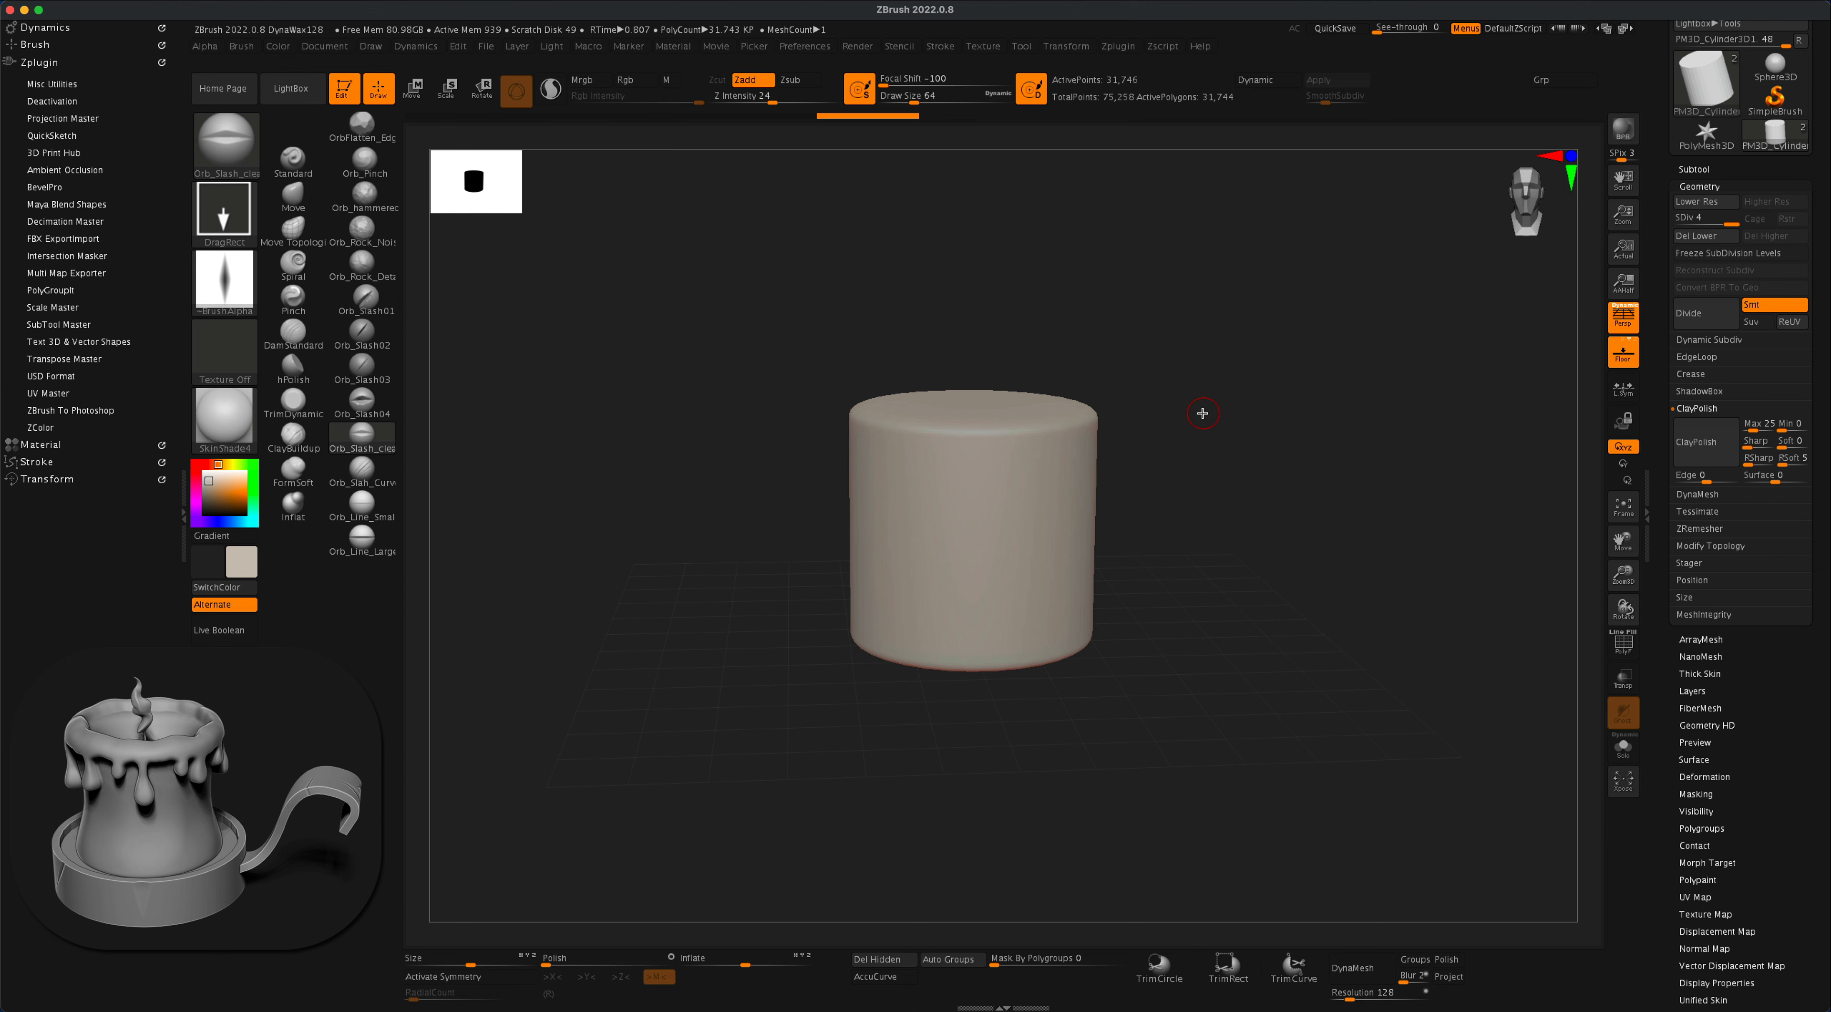
alt+drag(1242, 409, 1175, 426)
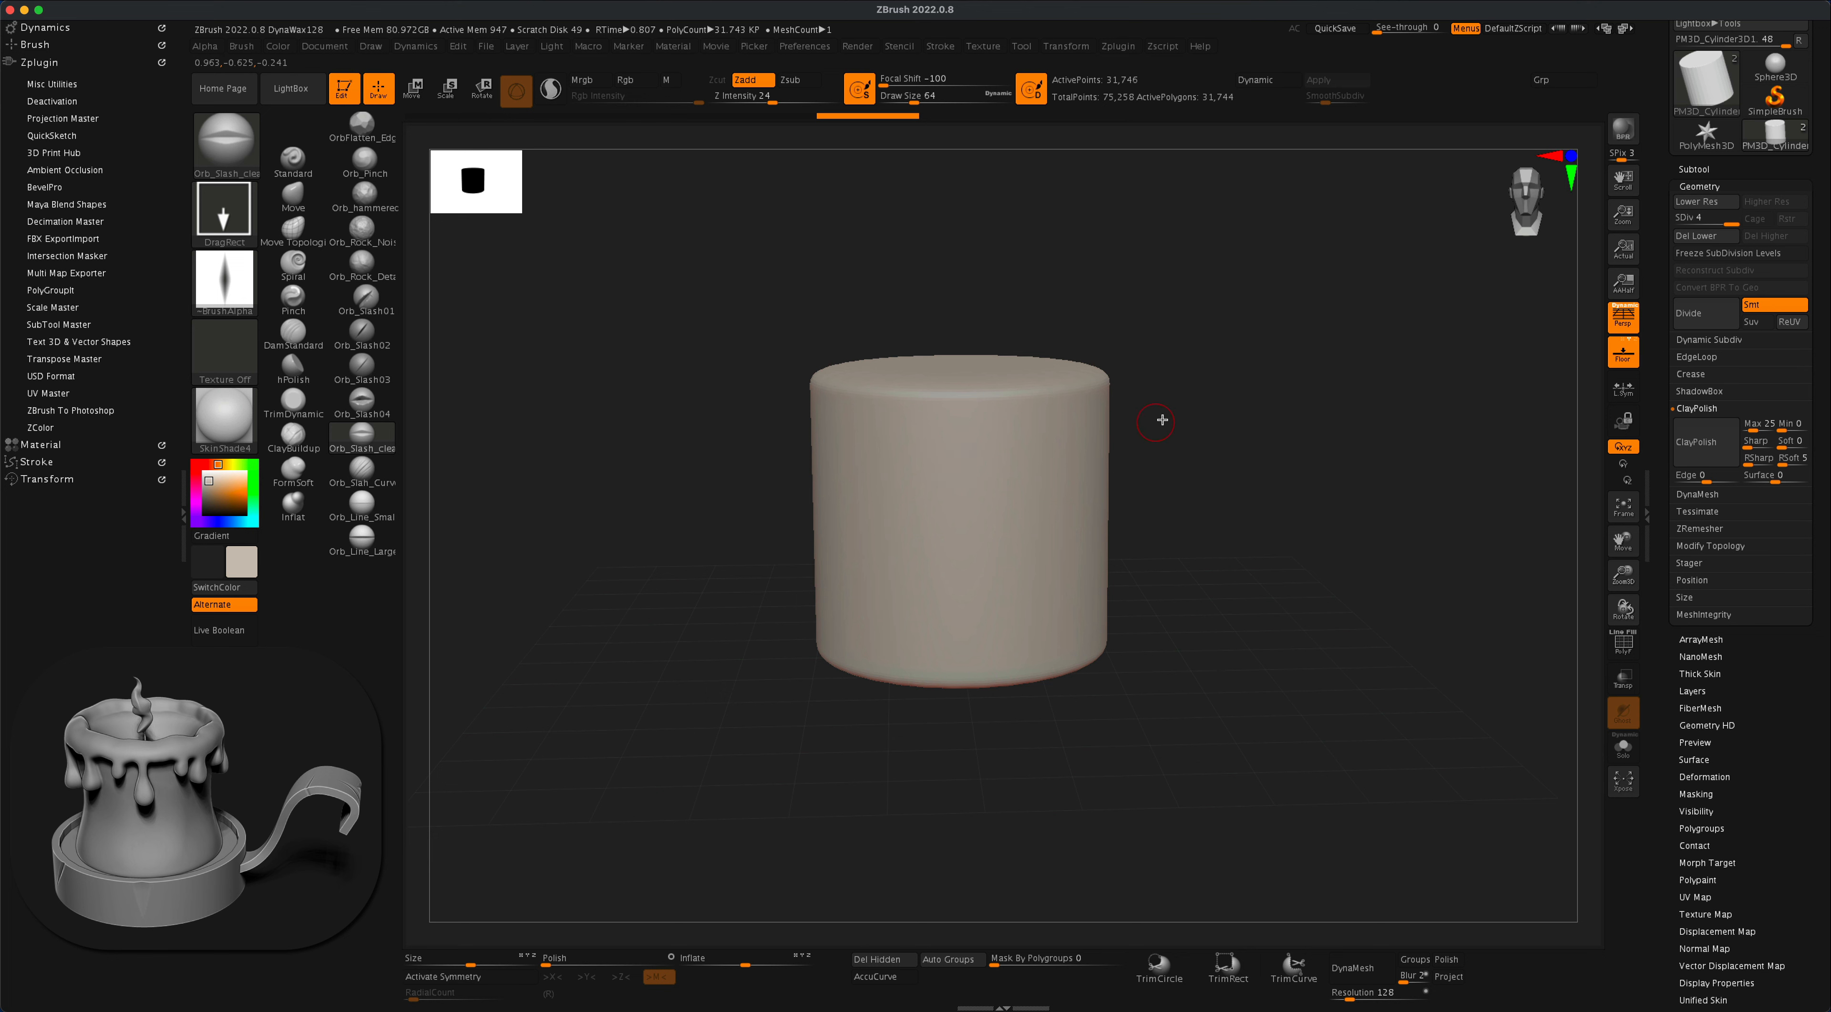
- Try out a round mask and a drip-shaped mask on the cylinder's side, and clear them
mouse_move(1162, 420)
mouse_down()
mouse_move(1176, 380)
mouse_move(1164, 394)
mouse_up()
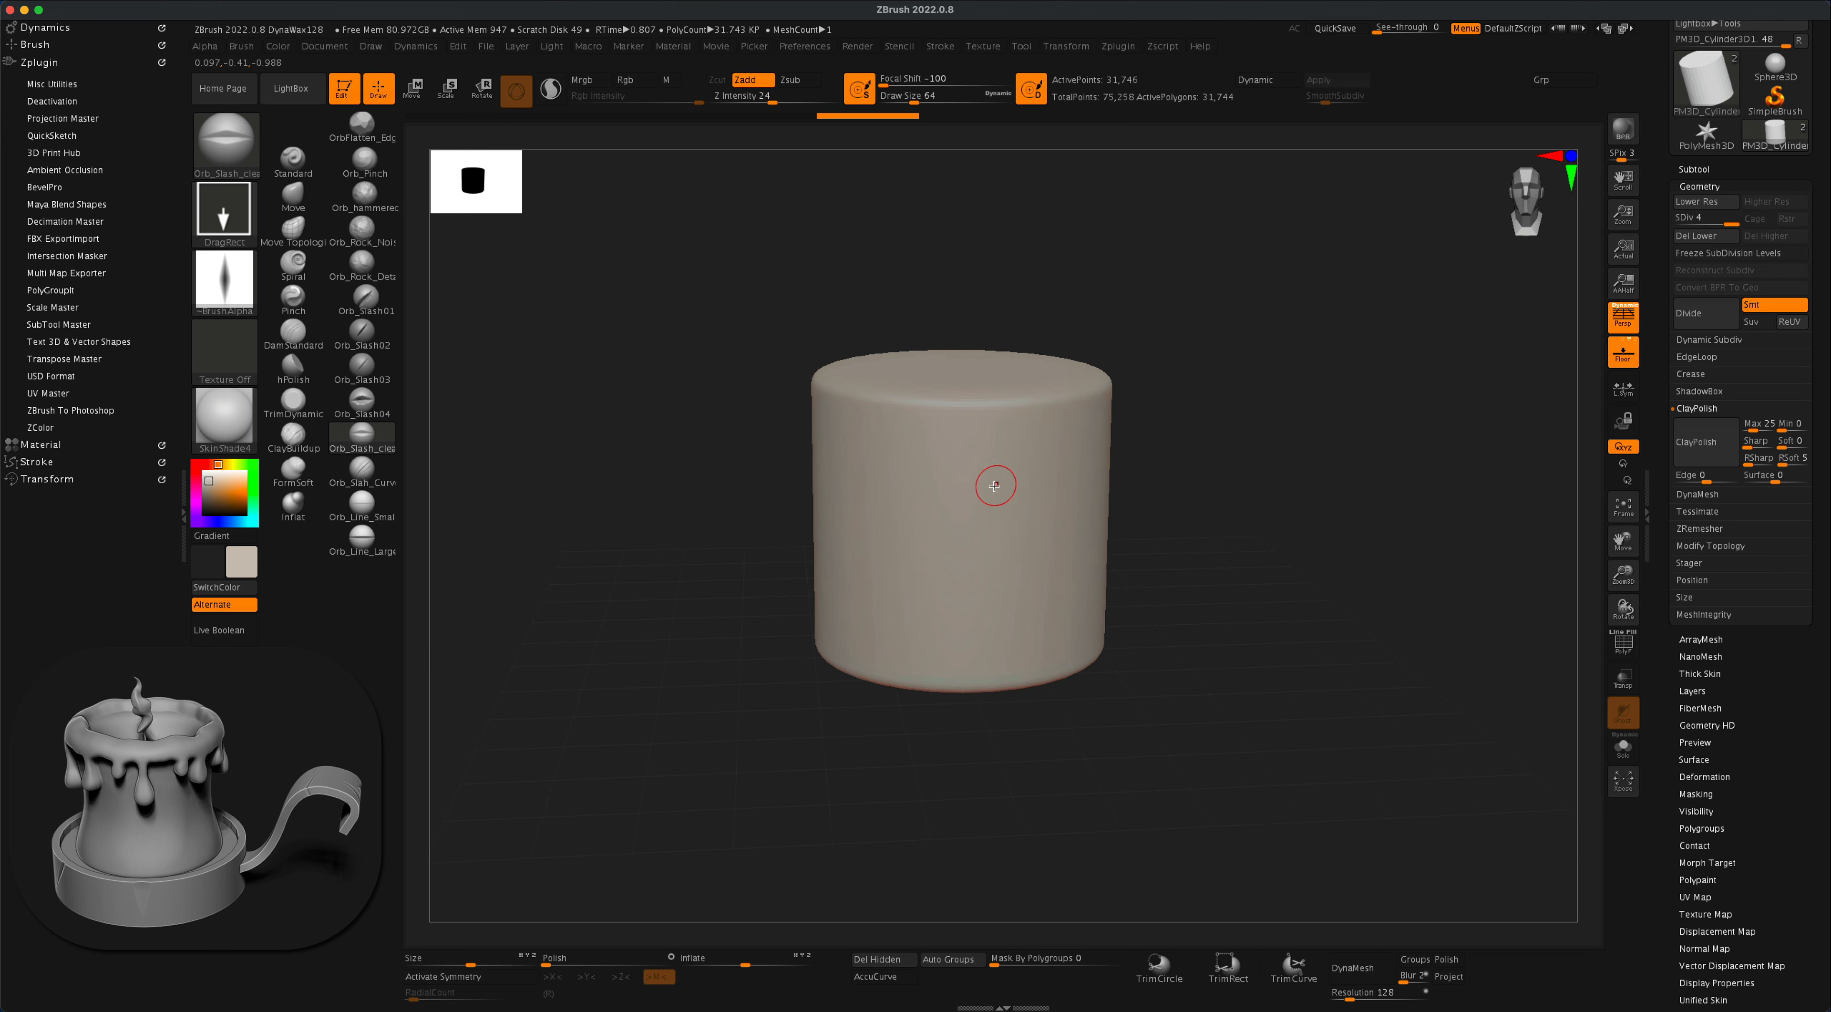
mouse_move(961, 482)
super+mouse_down()
mouse_move(956, 501)
mouse_move(994, 499)
mouse_move(947, 504)
super+mouse_up()
mouse_move(1159, 466)
alt+mouse_down()
mouse_move(1242, 513)
mouse_move(1300, 511)
mouse_move(1311, 490)
alt+mouse_up()
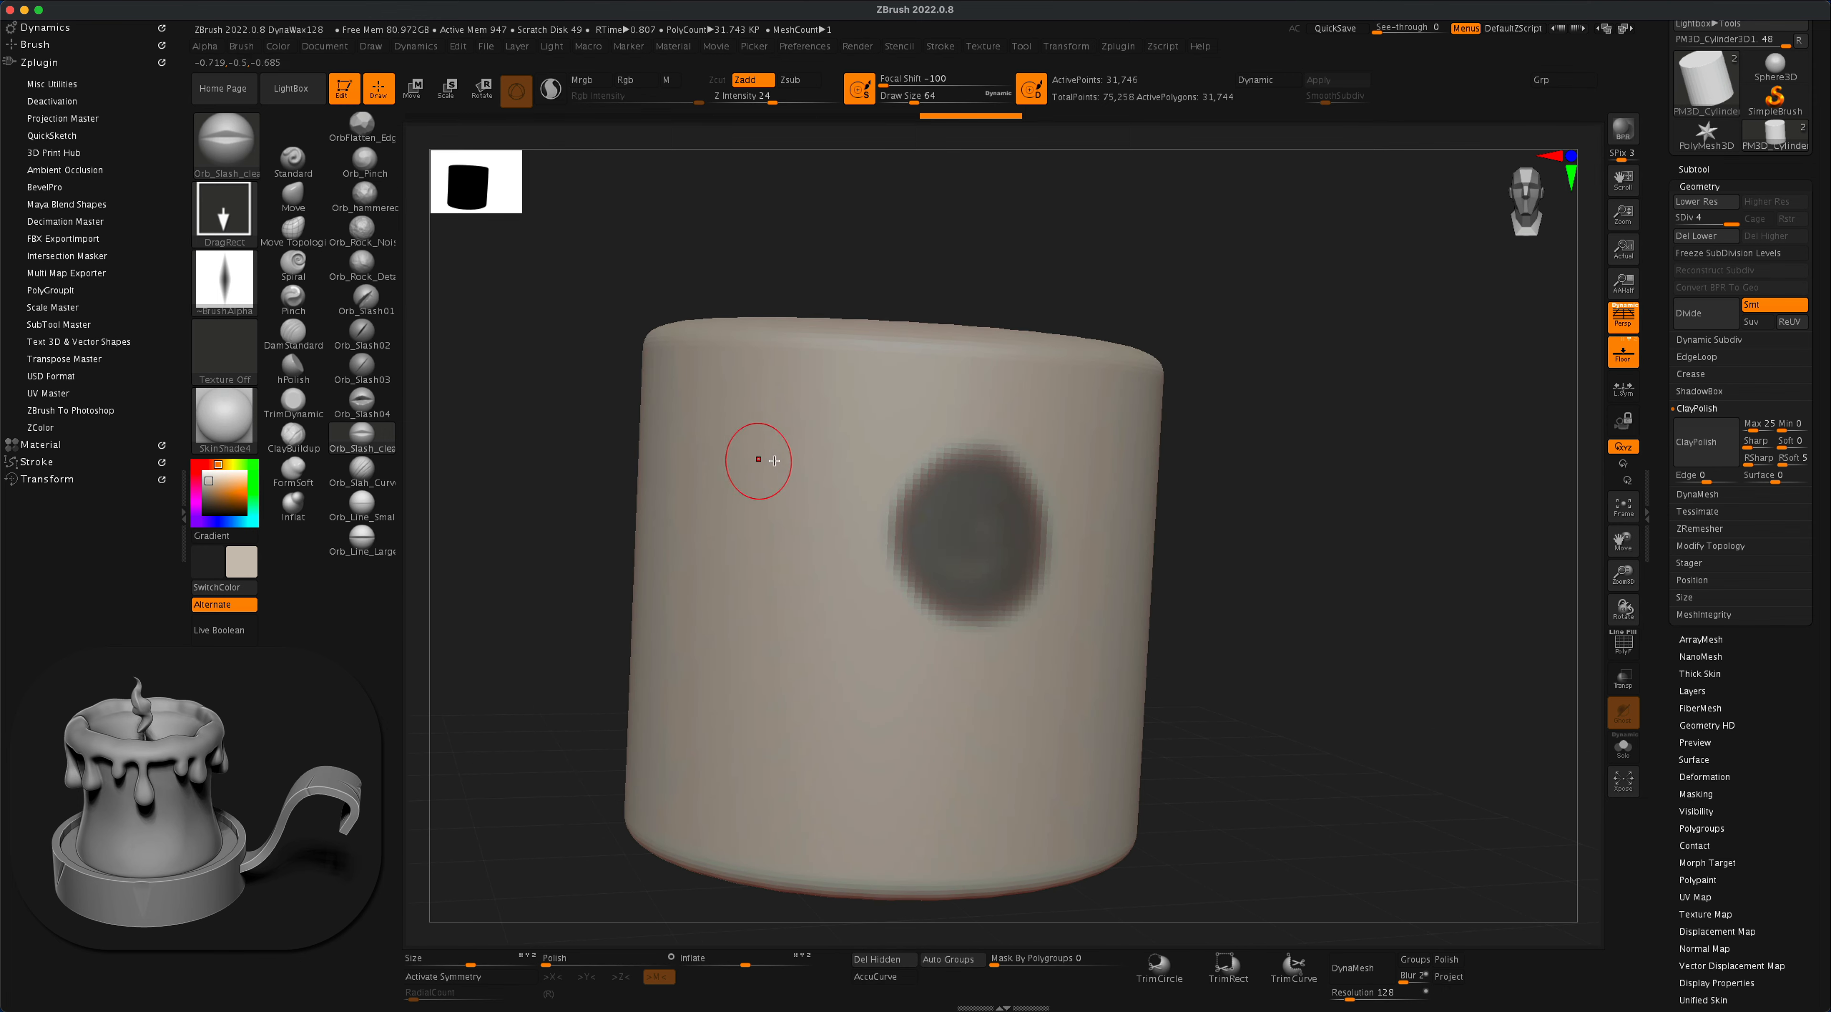
mouse_move(791, 406)
super+mouse_down()
mouse_move(813, 528)
mouse_move(785, 387)
mouse_move(803, 397)
mouse_move(837, 355)
mouse_move(877, 371)
super+mouse_up()
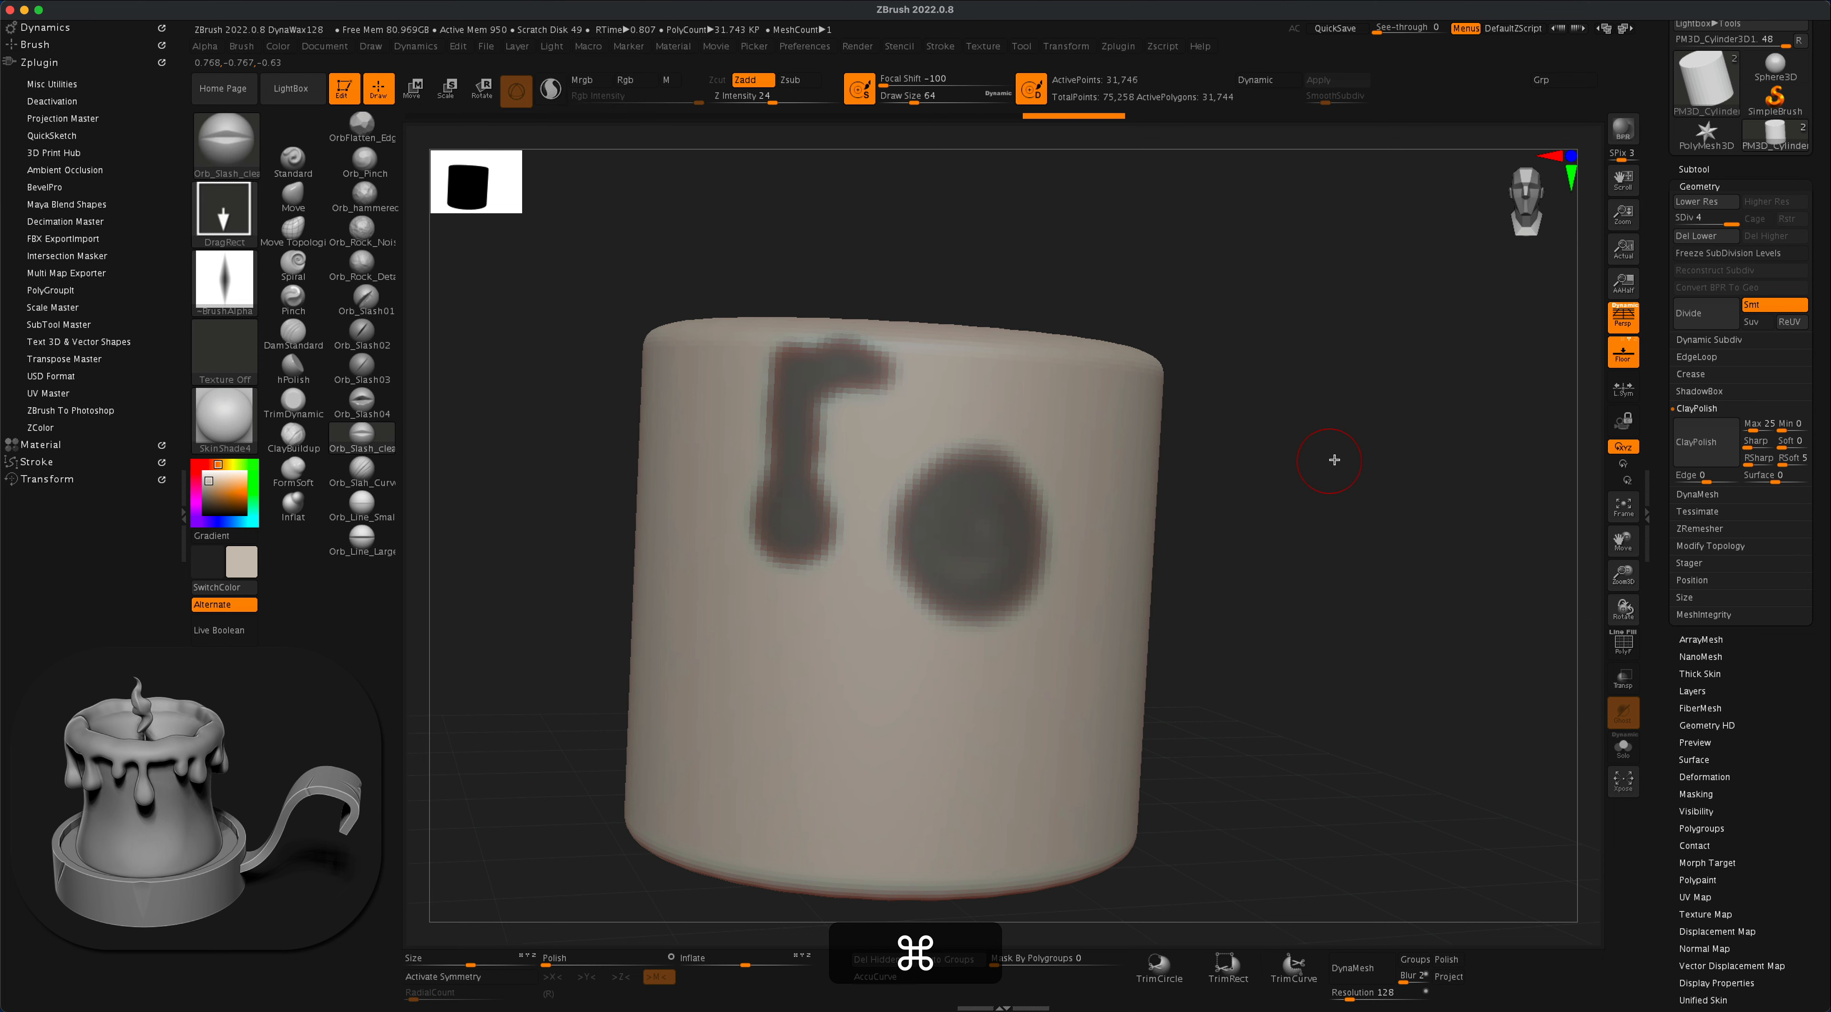
mouse_move(1333, 457)
mouse_down()
mouse_move(1323, 491)
mouse_move(1389, 511)
mouse_move(1348, 490)
mouse_move(1389, 511)
mouse_move(1410, 473)
mouse_up()
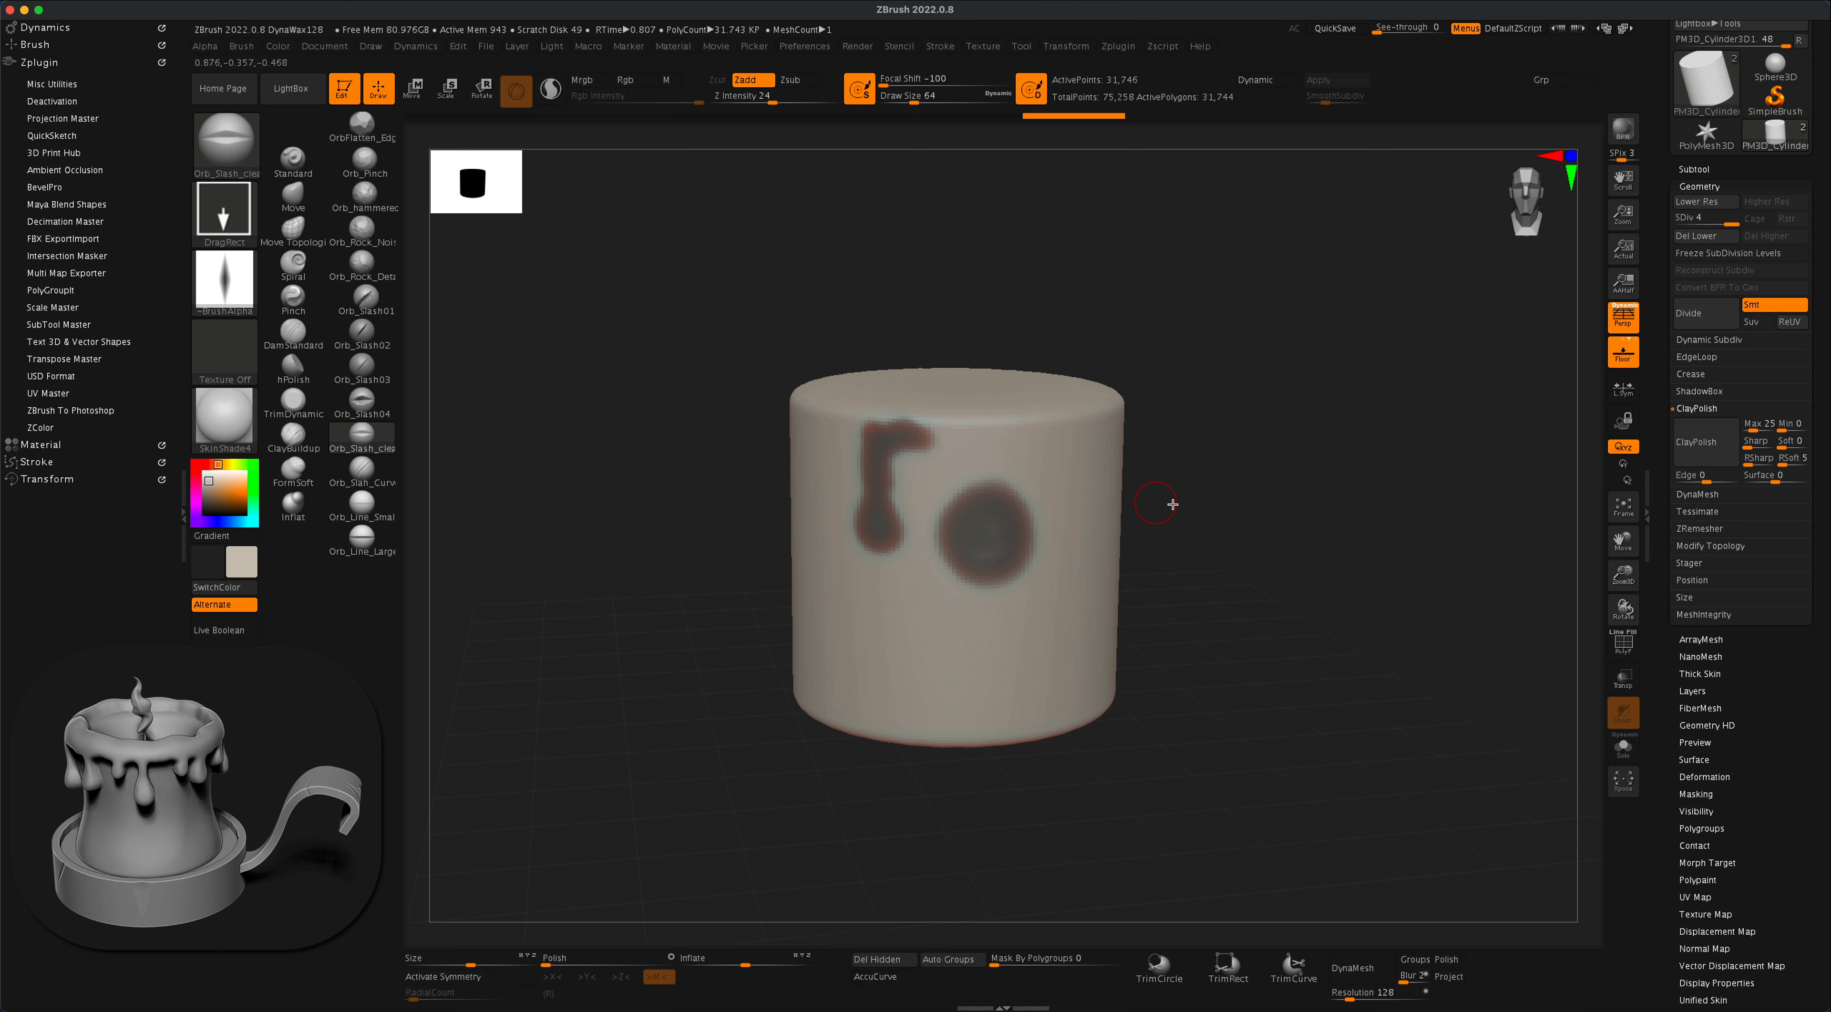
mouse_move(1205, 462)
super+mouse_down()
mouse_move(1264, 549)
mouse_move(1314, 569)
super+mouse_up()
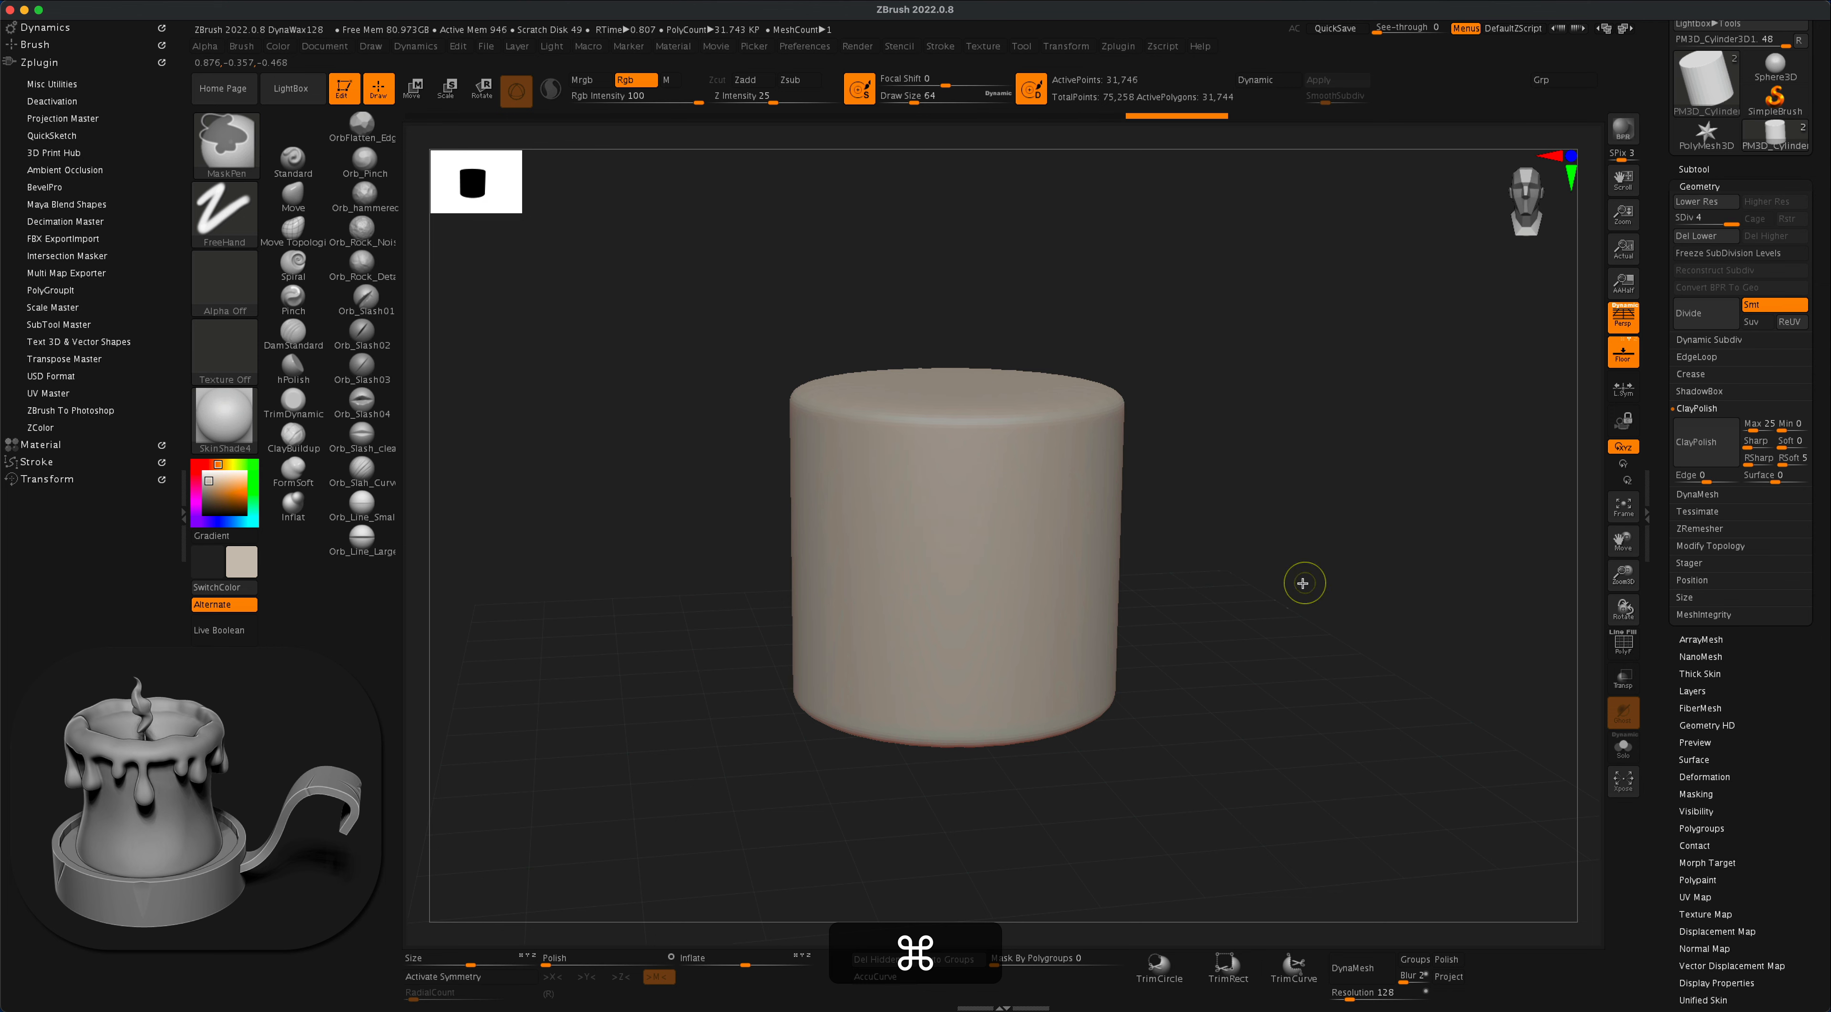
- Divide the cylinder once more to reach subdivision level 5
alt+drag(1336, 433, 1372, 419)
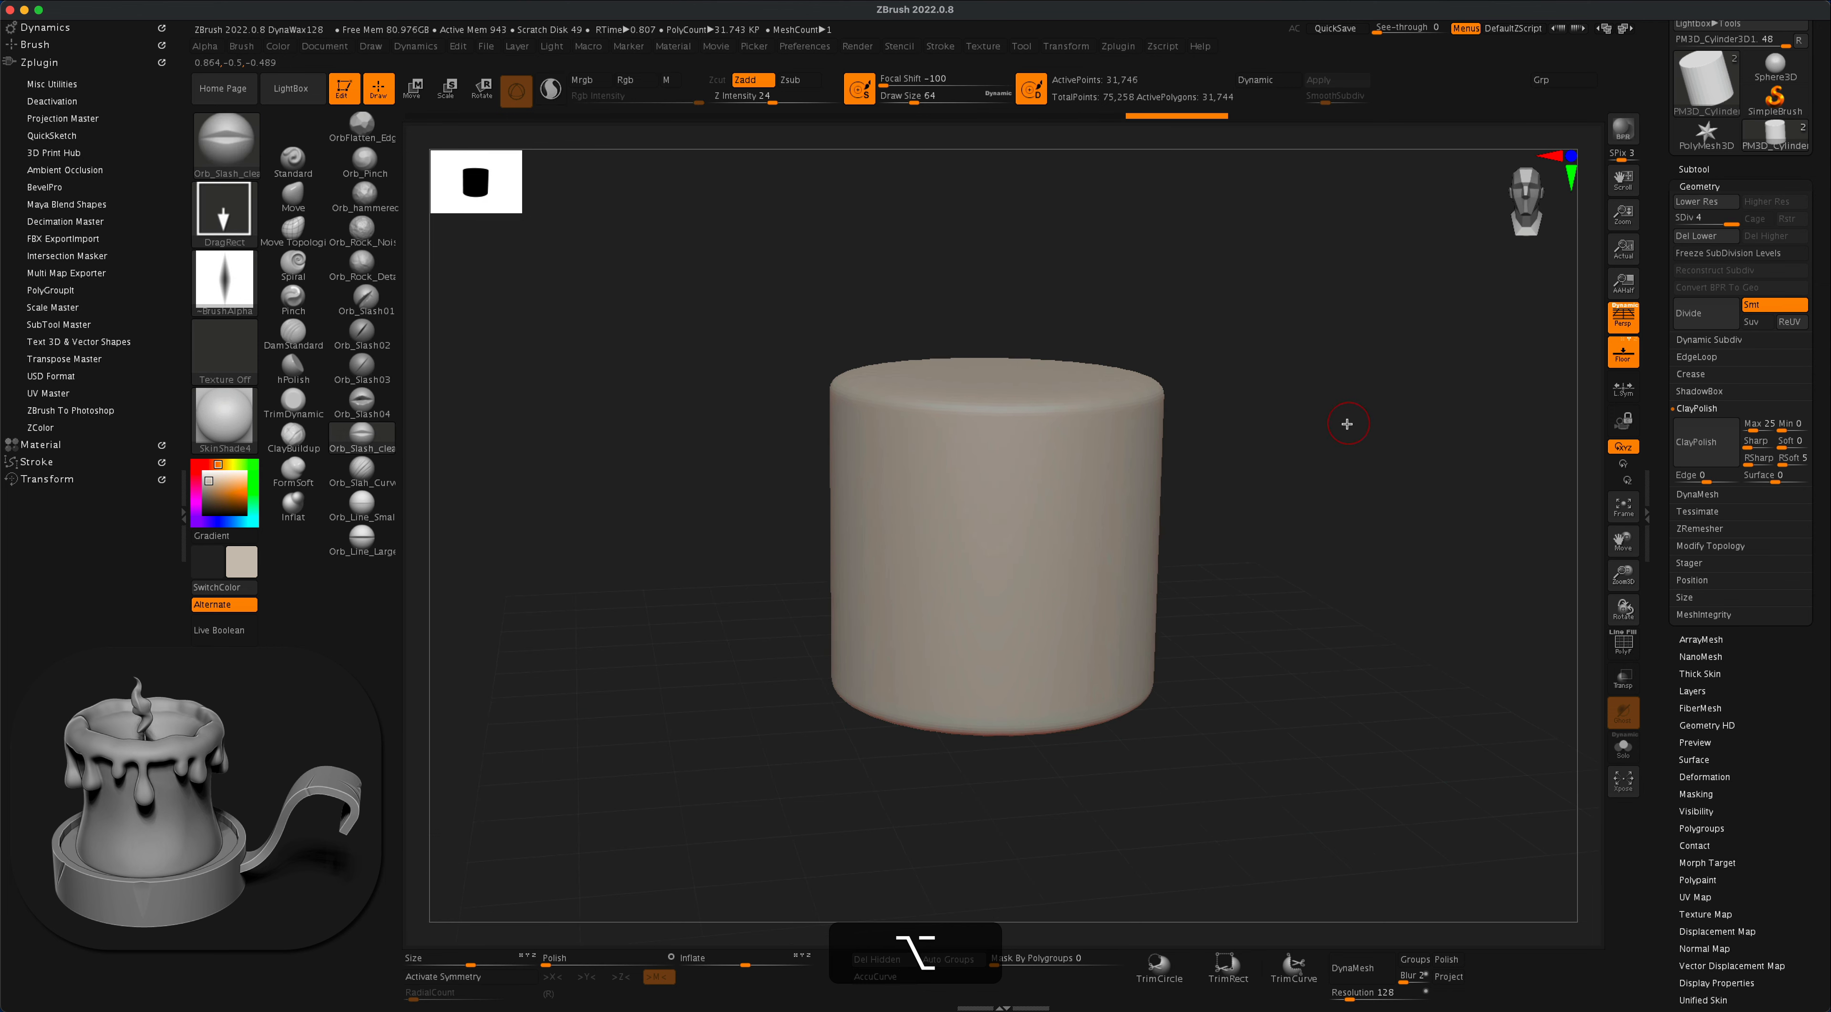
key(super)
key(super+d)
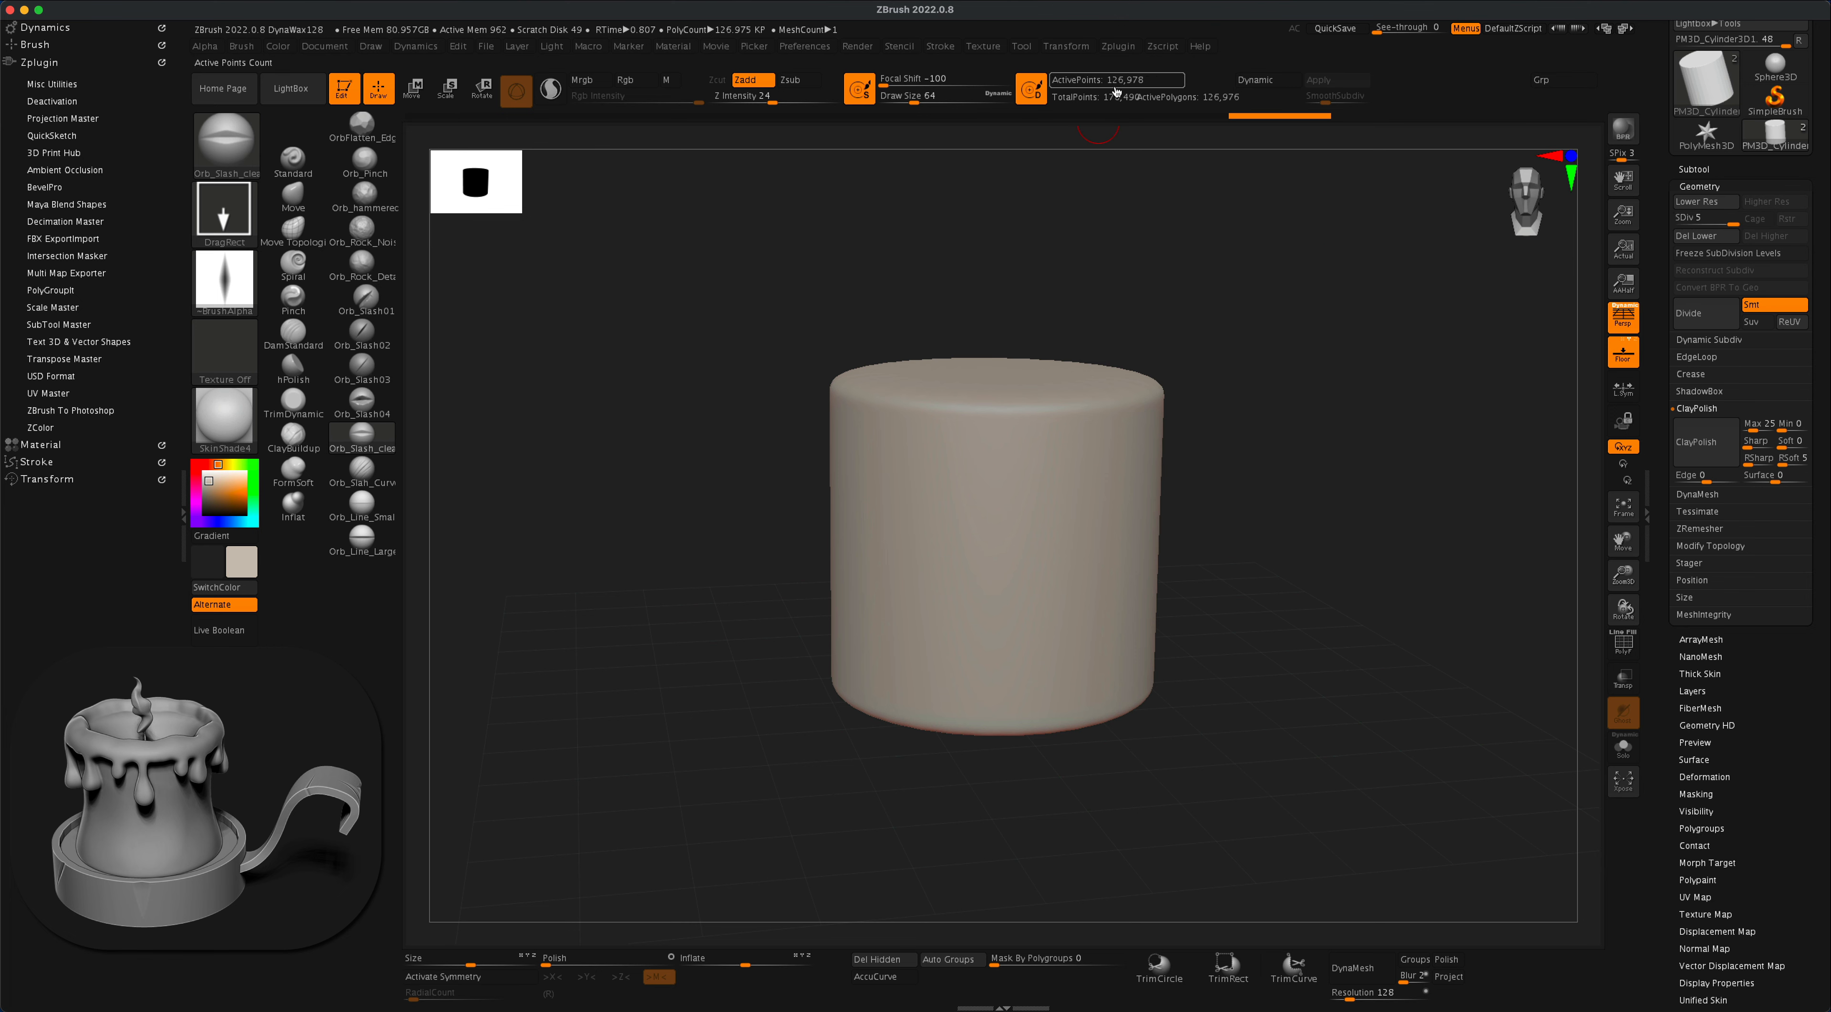
- Try out a single teardrop-shaped mask on the cylinder's side, and clear it
mouse_move(1244, 370)
alt+mouse_down()
mouse_move(1201, 378)
mouse_move(1206, 439)
mouse_move(1237, 437)
alt+mouse_up()
mouse_move(966, 469)
super+mouse_down()
mouse_move(947, 522)
mouse_move(959, 510)
super+mouse_up()
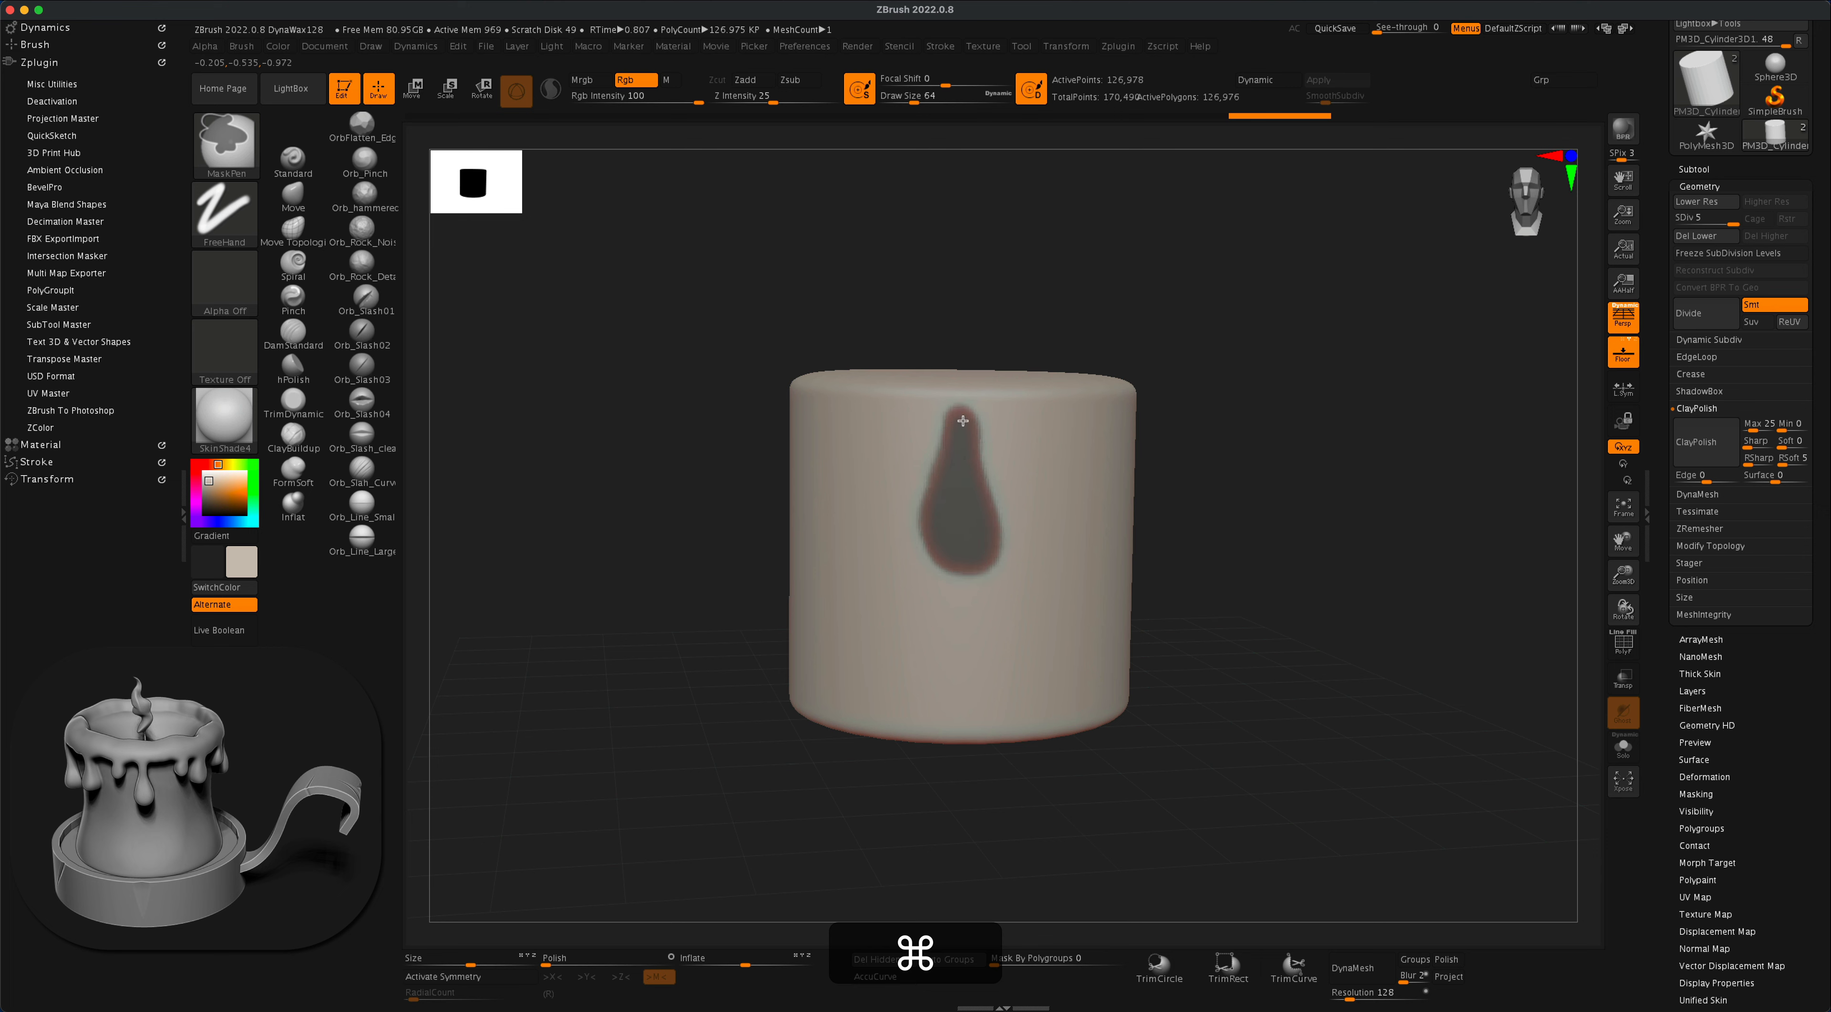
mouse_move(1267, 472)
mouse_down()
mouse_move(1238, 501)
mouse_move(1296, 481)
mouse_move(1253, 484)
mouse_move(1293, 529)
mouse_up()
- Delete the cylinder's lower subdivision levels
alt+drag(1319, 493, 1305, 483)
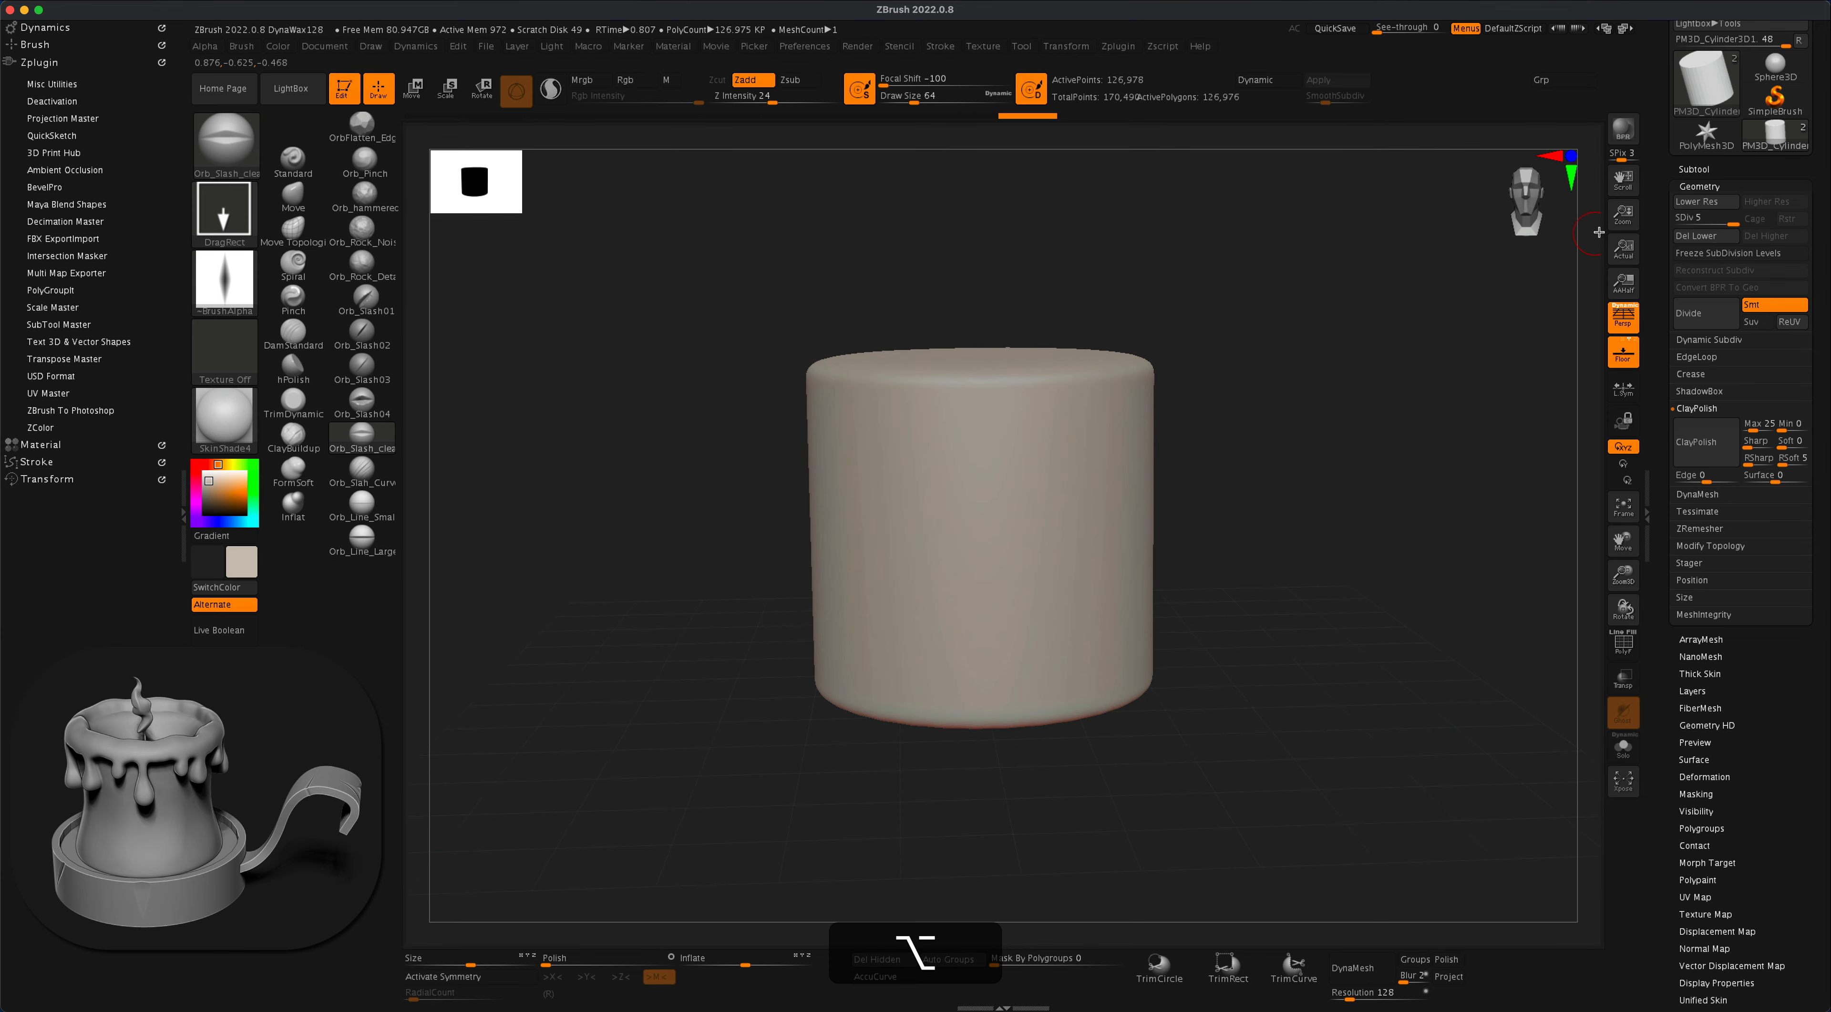
alt+drag(1410, 344, 1449, 323)
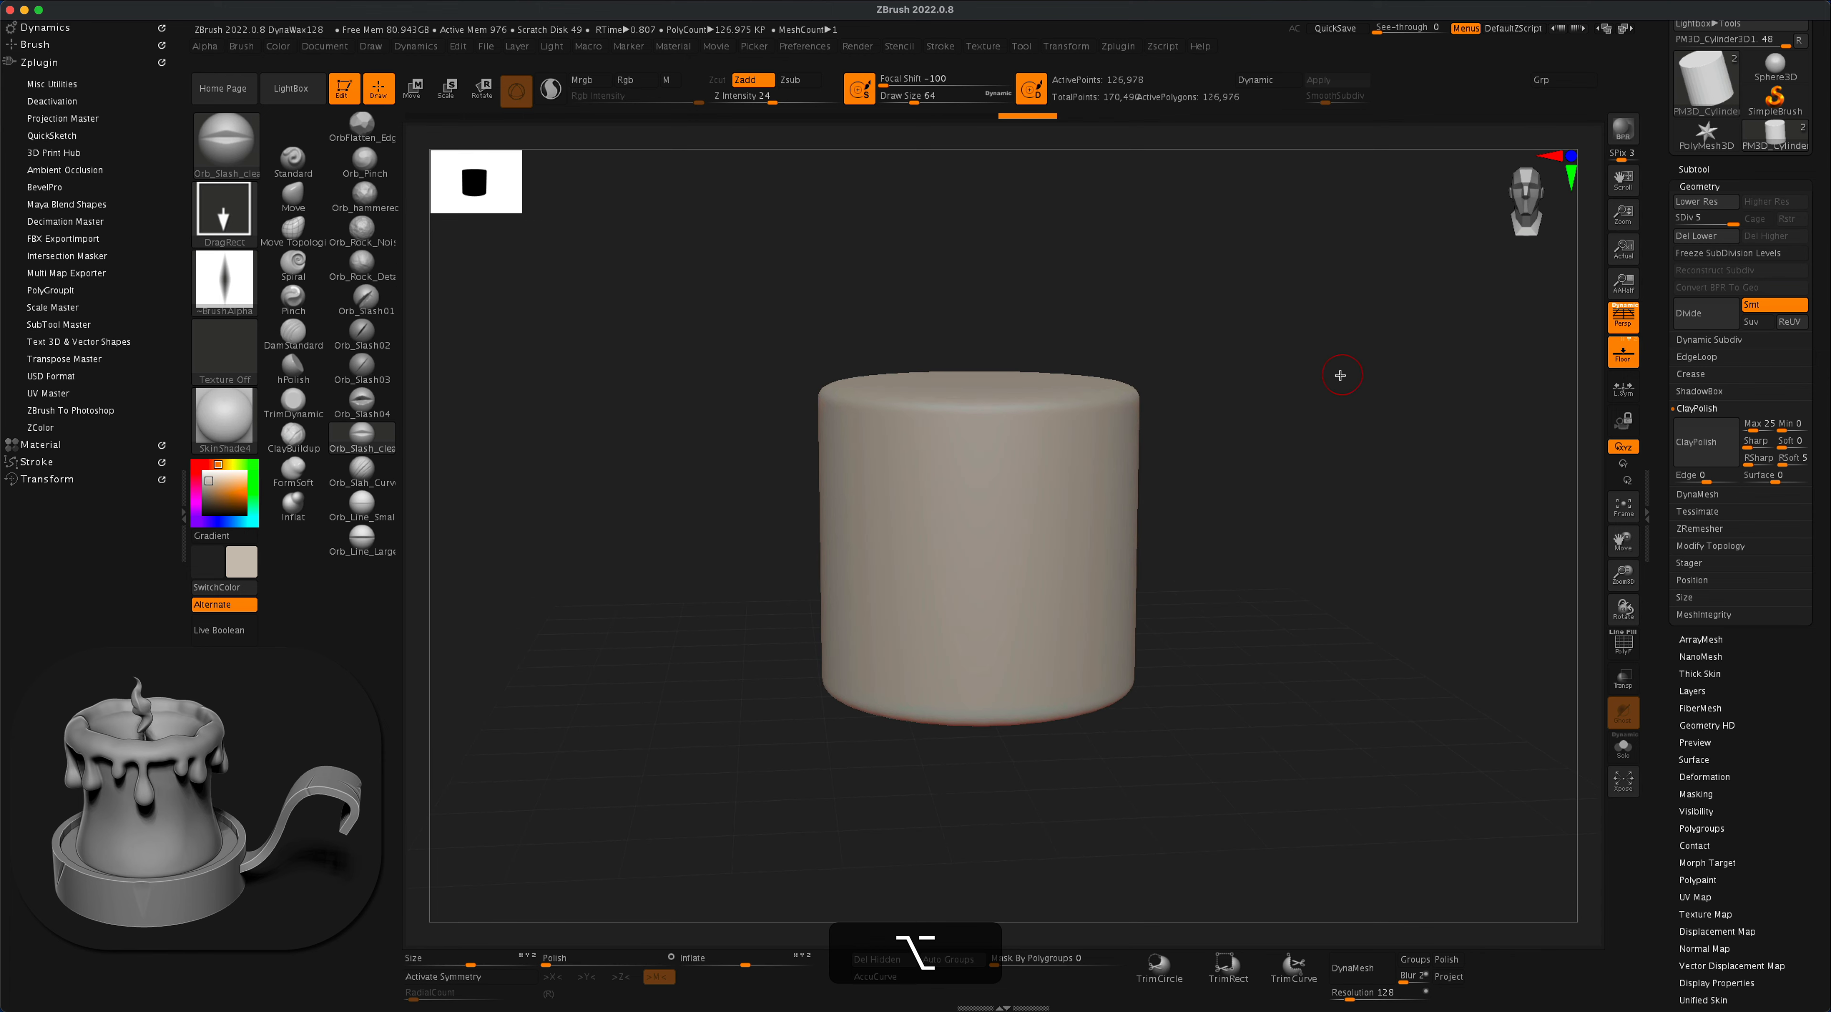
drag(1339, 375, 1298, 414)
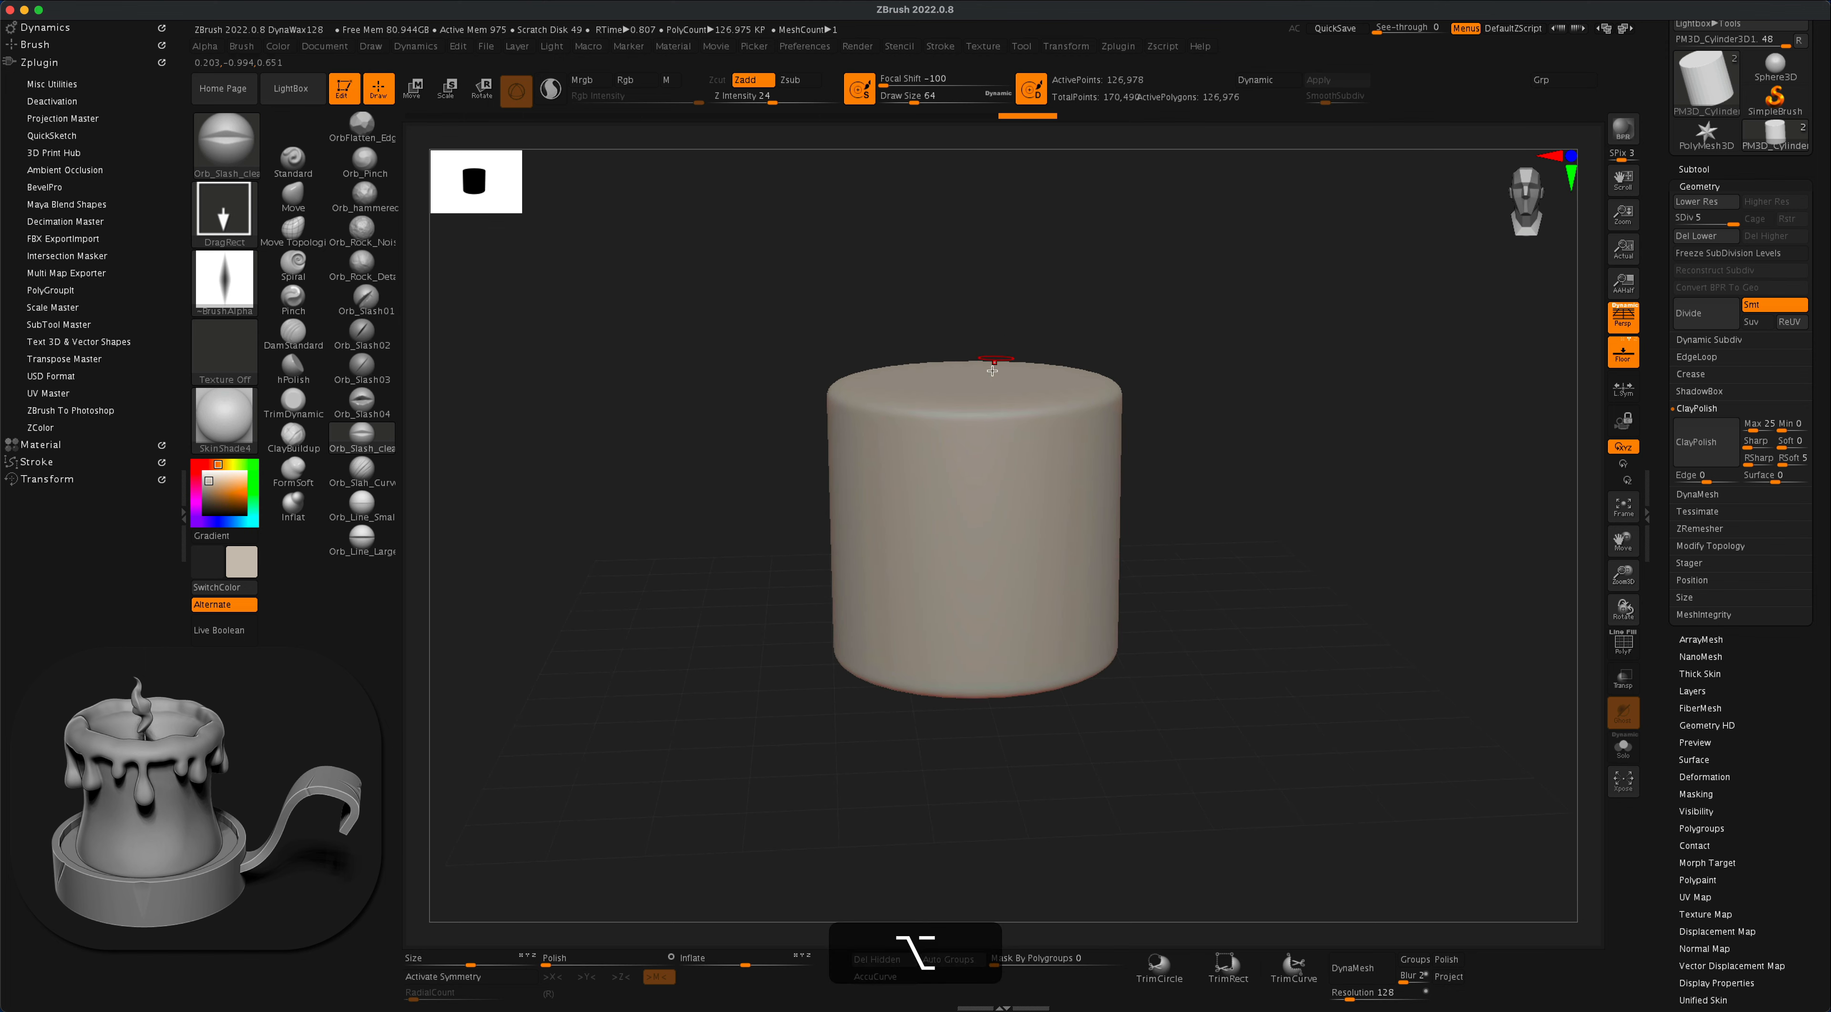
mouse_move(1198, 428)
alt+mouse_down()
mouse_move(1196, 453)
mouse_move(1193, 432)
alt+mouse_up()
click(1700, 243)
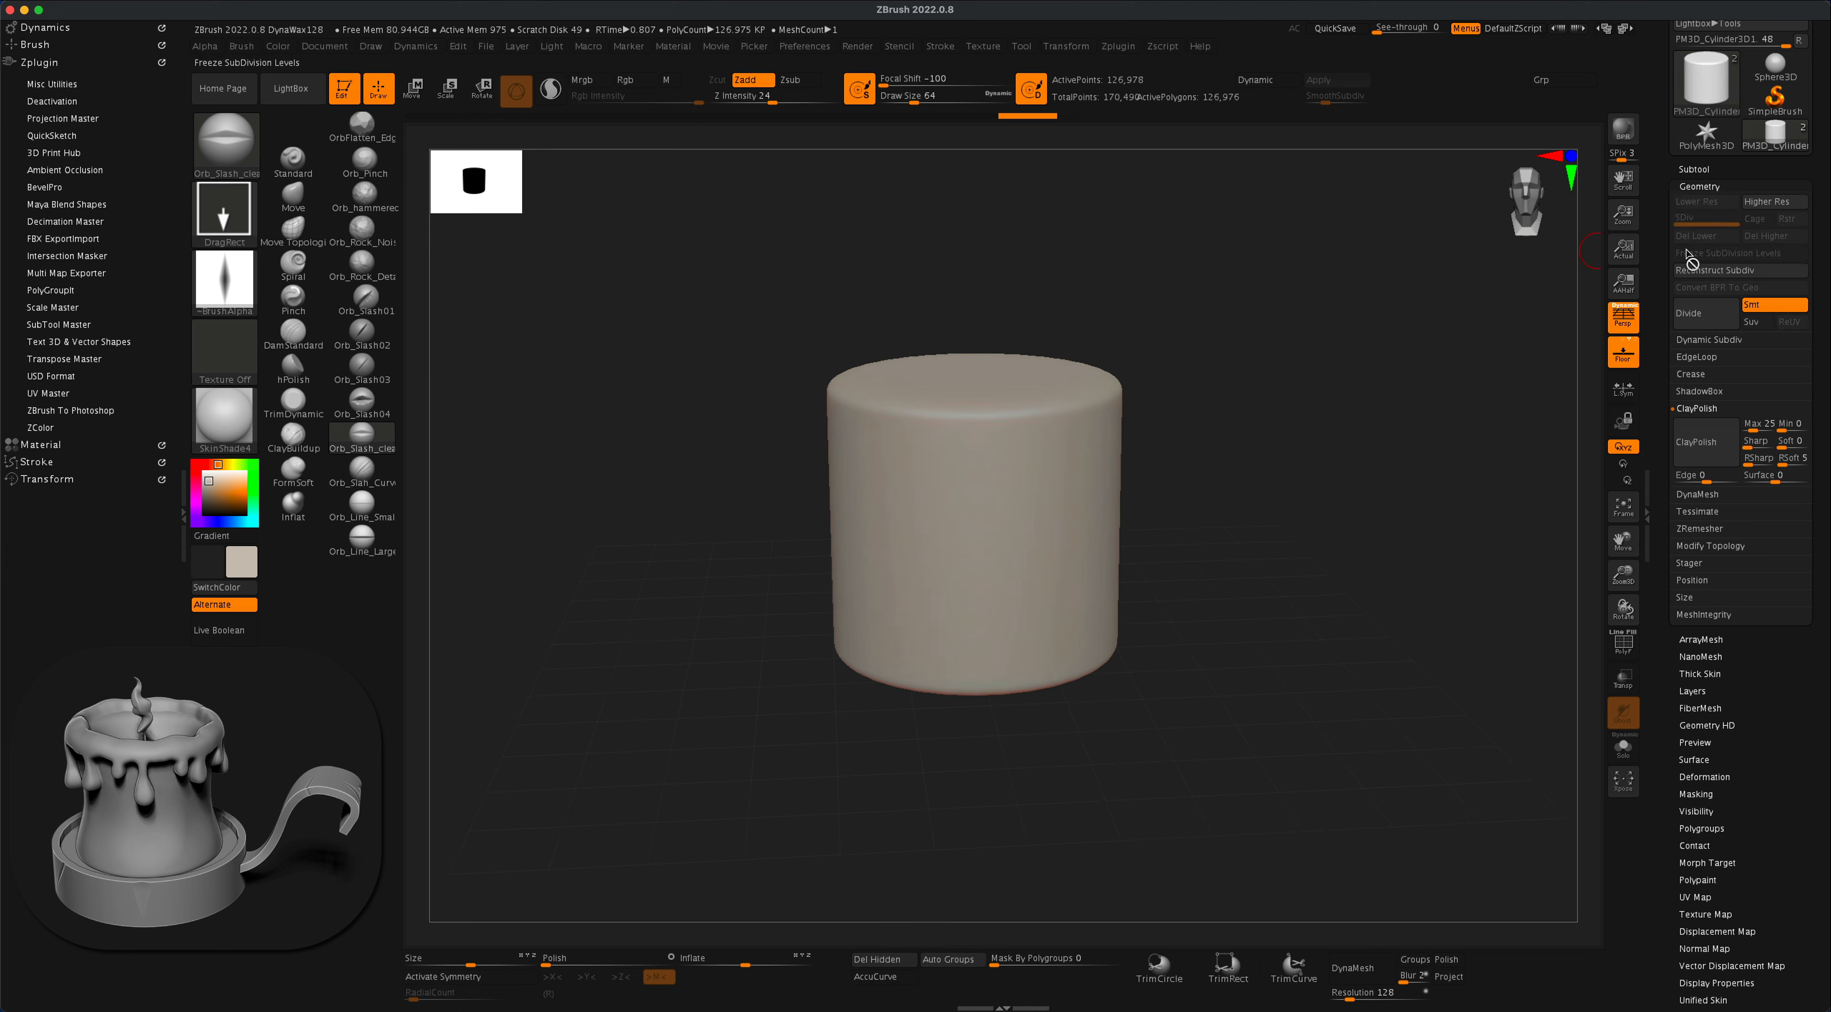
- Choose the Standard brush with a draw size of about 41, and mask two connected wax drips below the cylinder's upper rim
mouse_move(1218, 429)
alt+mouse_down()
mouse_move(1225, 481)
mouse_move(1292, 441)
alt+mouse_up()
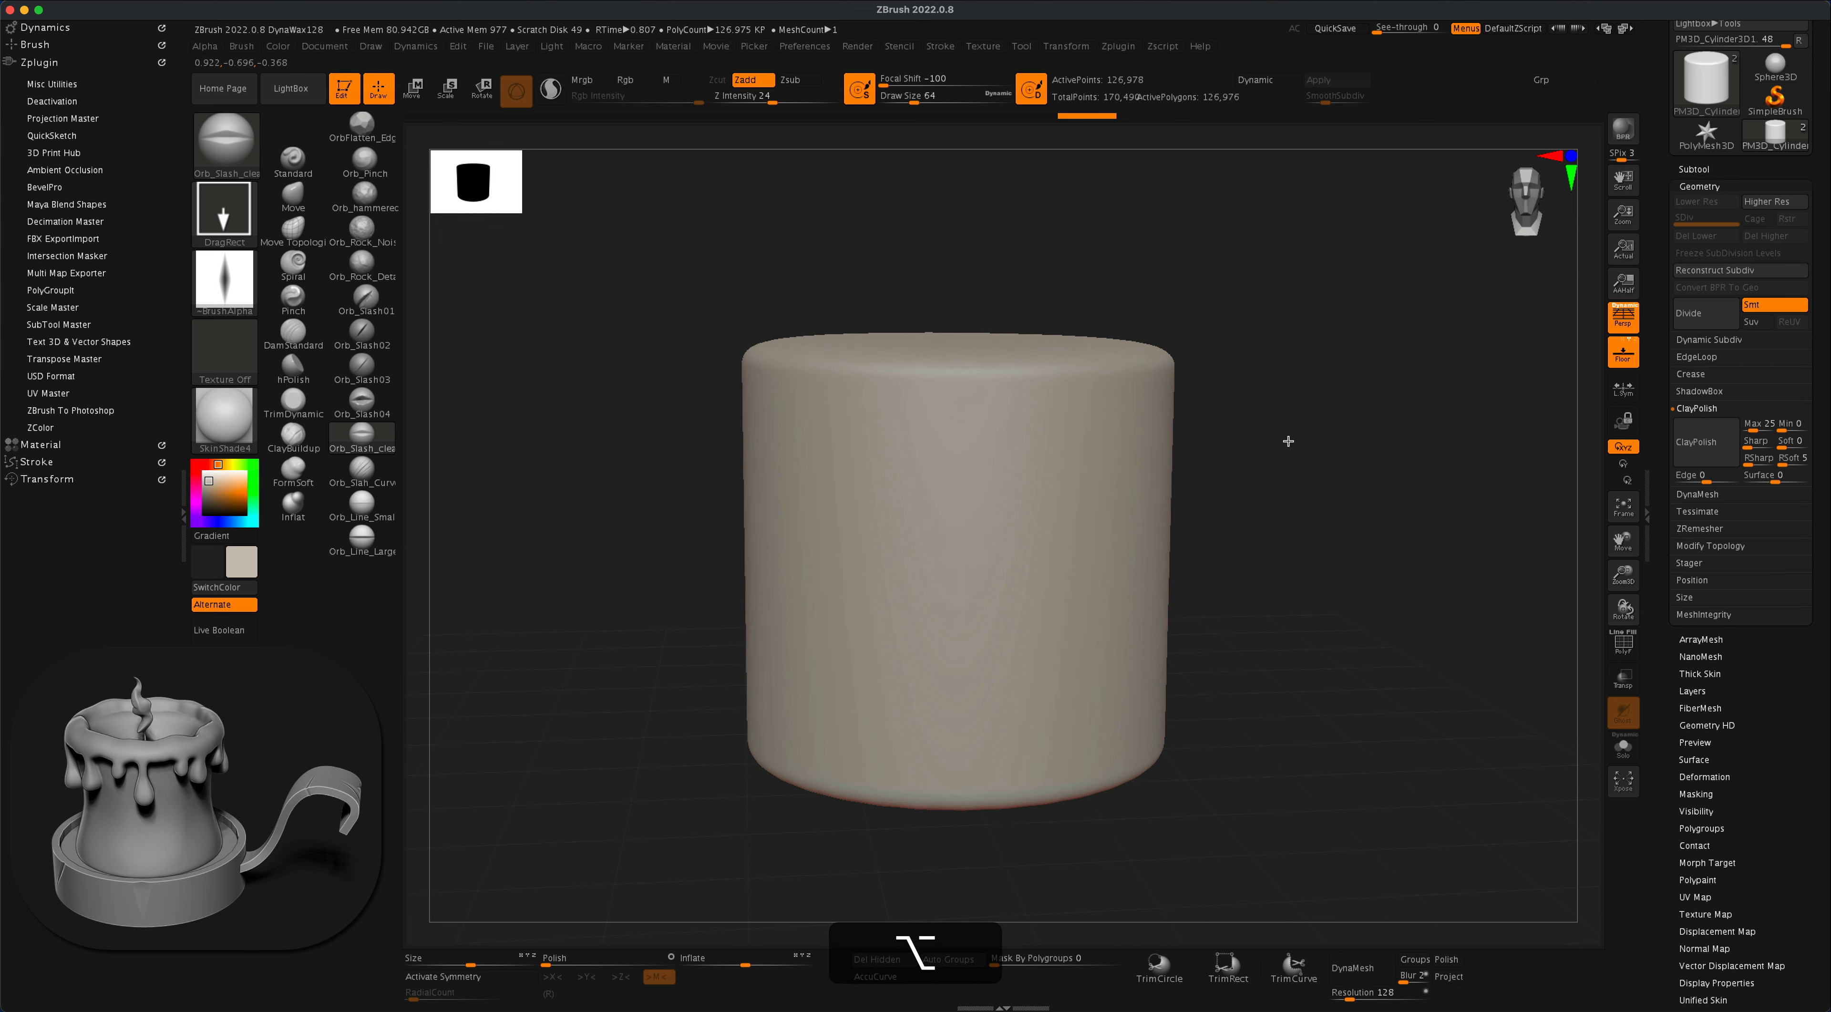
click(293, 160)
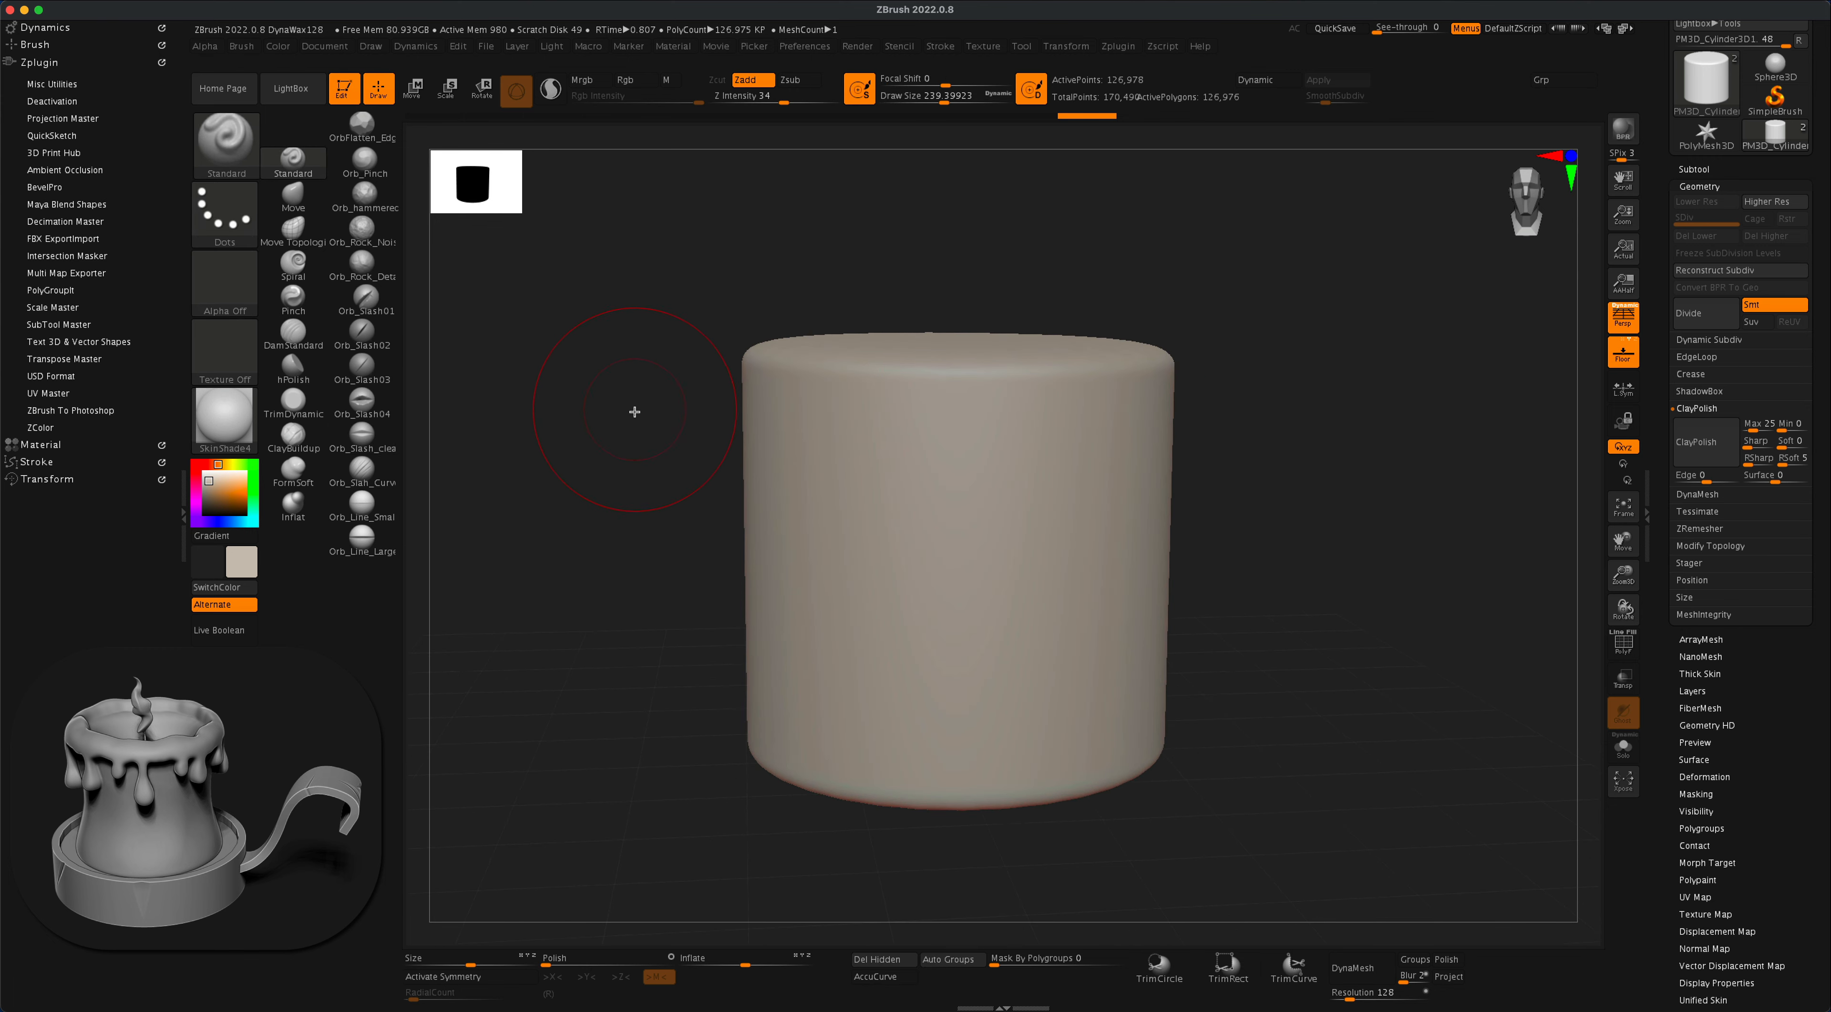
key(s)
drag(628, 432, 591, 439)
key(super)
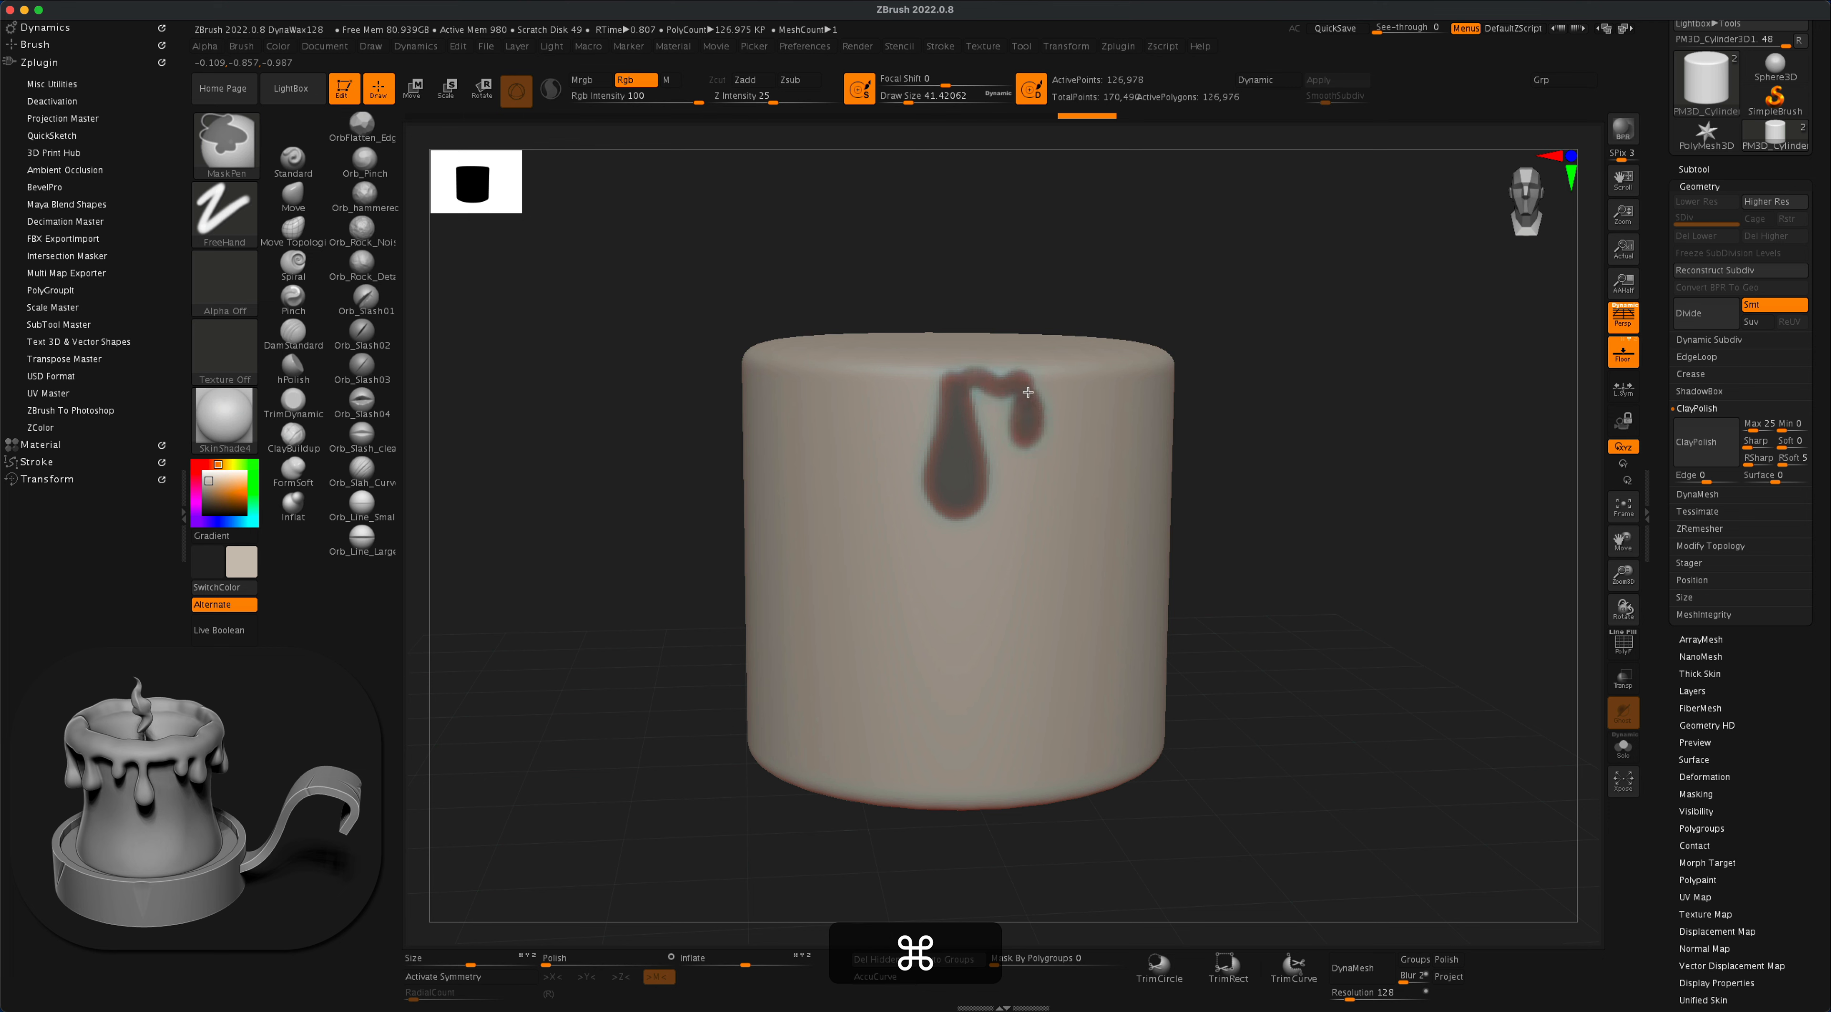
super+drag(944, 379, 983, 383)
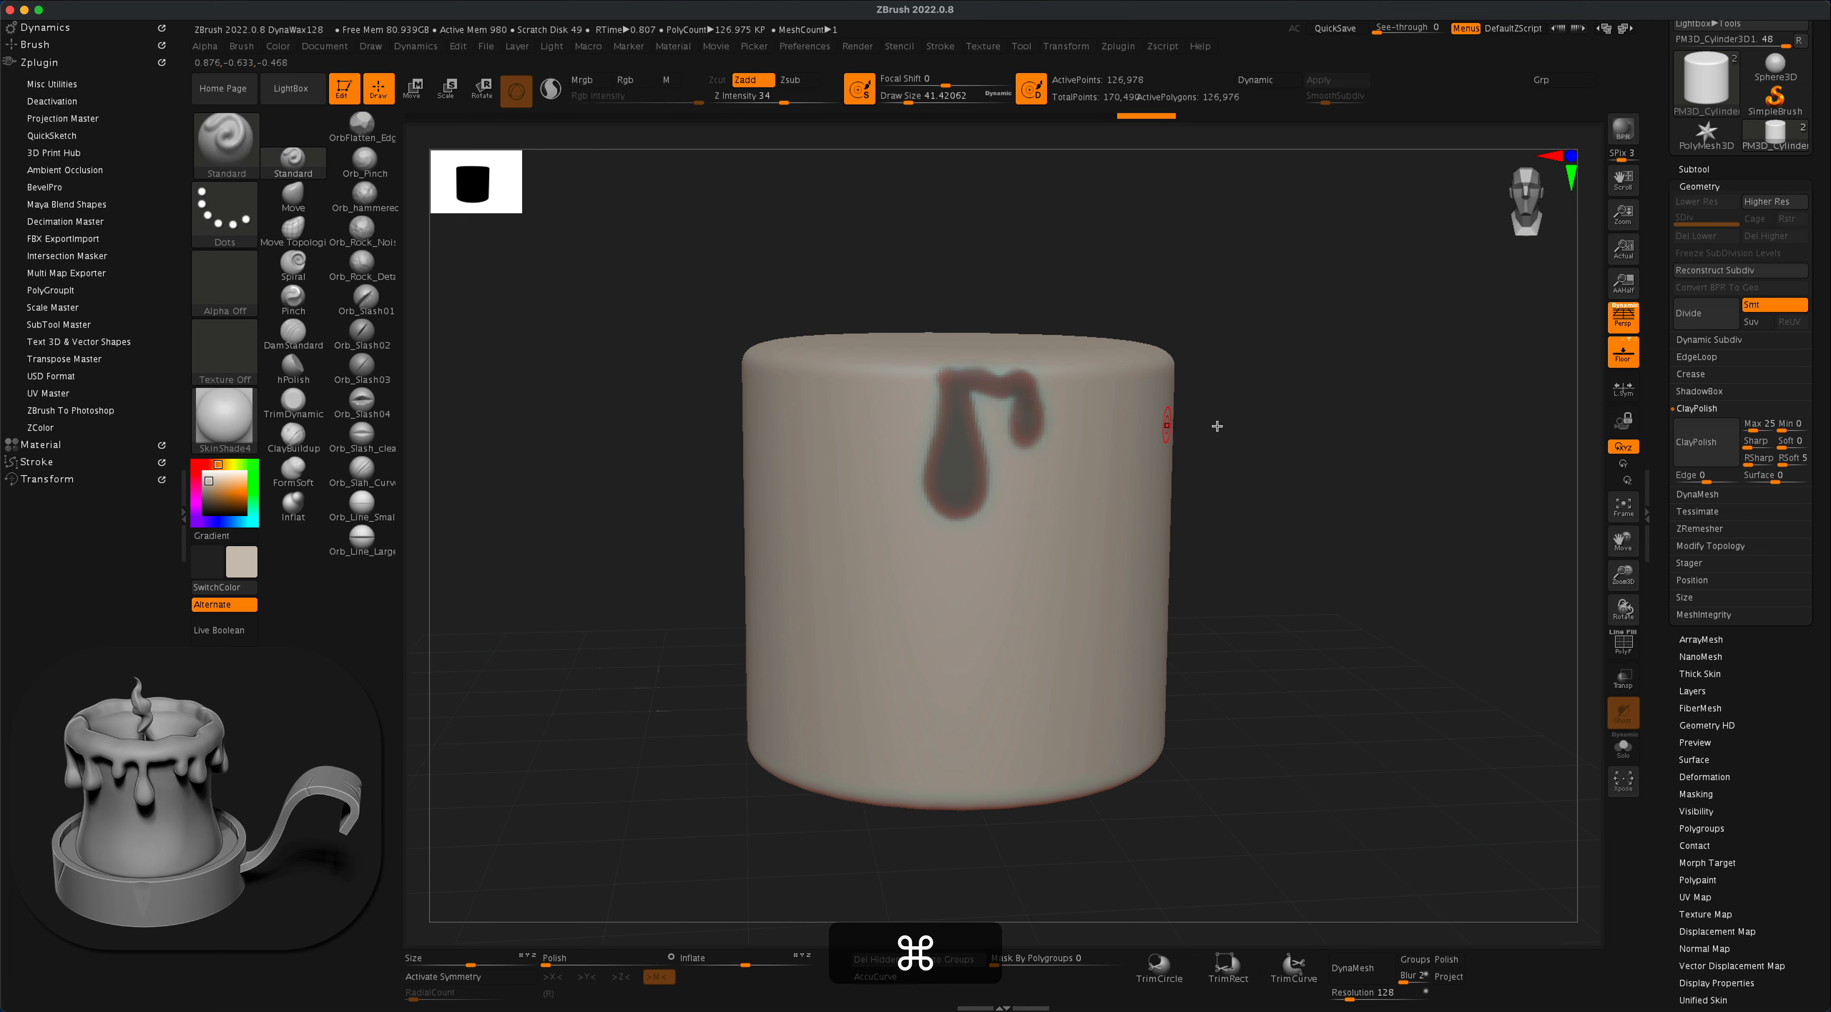
- Extend the mask along the upper rim with a long narrow drip and a shorter, rounded drip
drag(1216, 425, 1354, 453)
key(super)
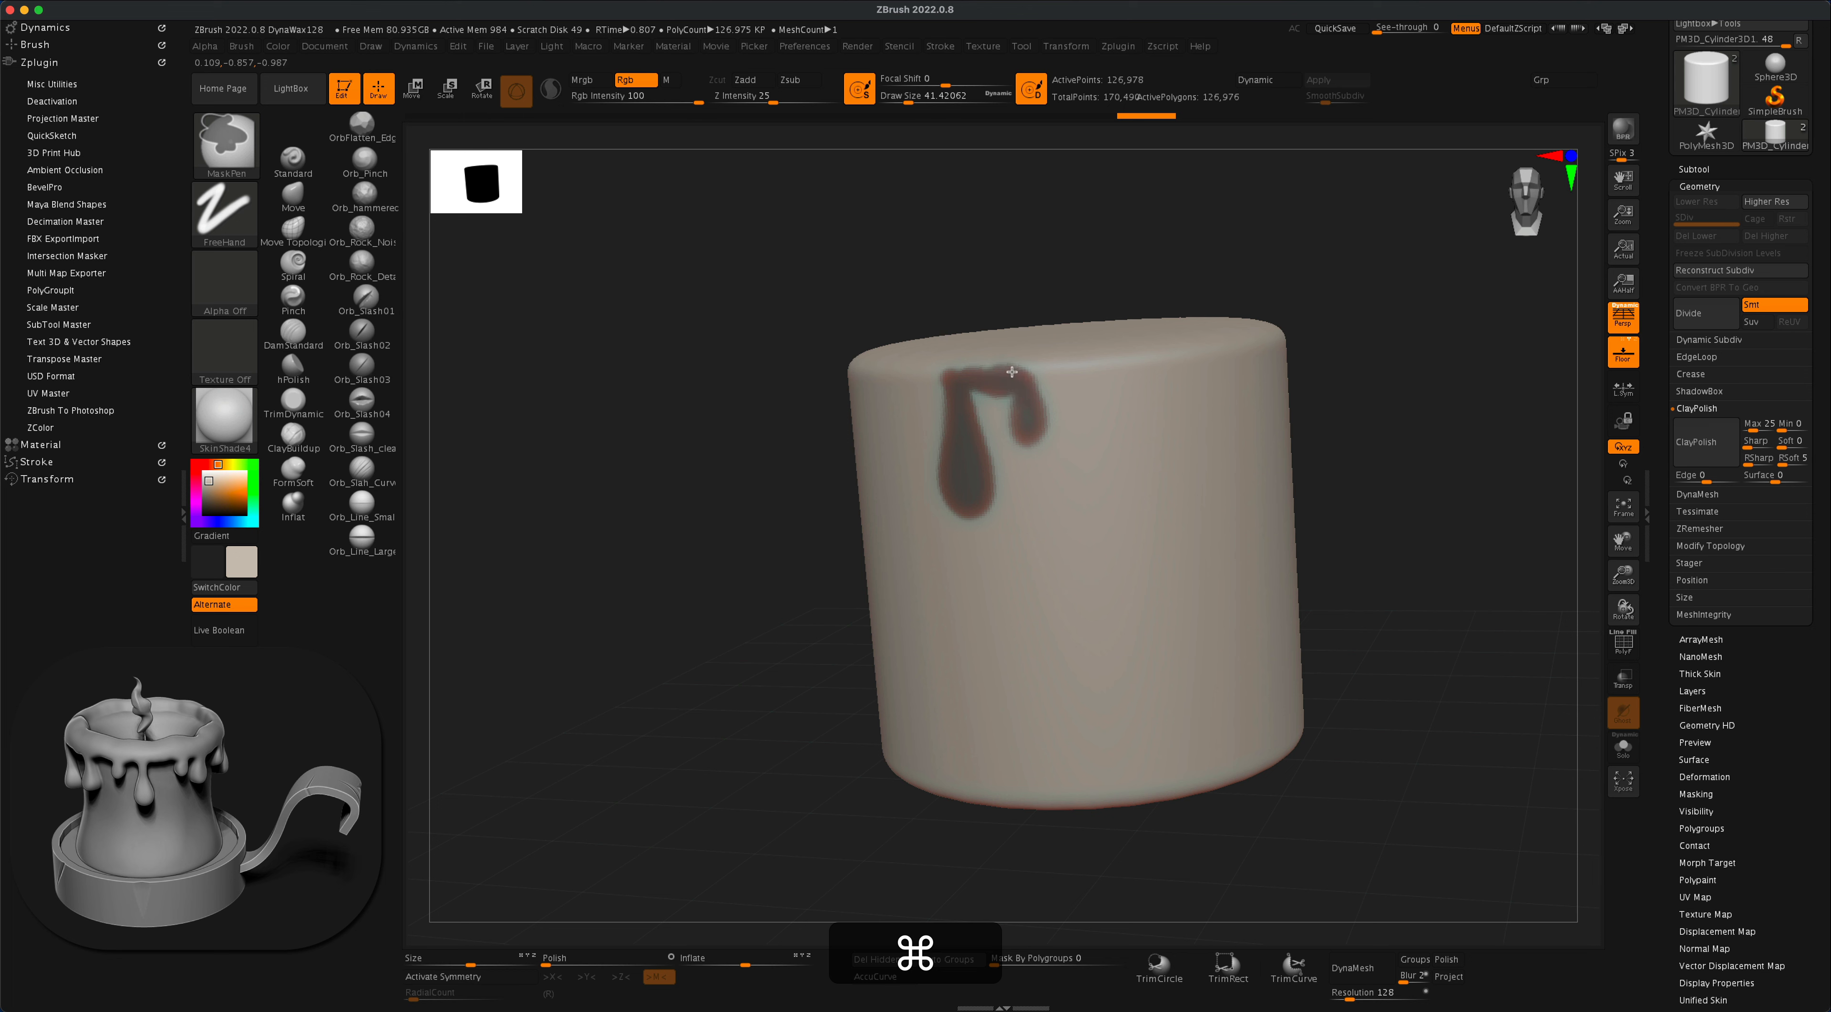
super+drag(1071, 370, 1087, 533)
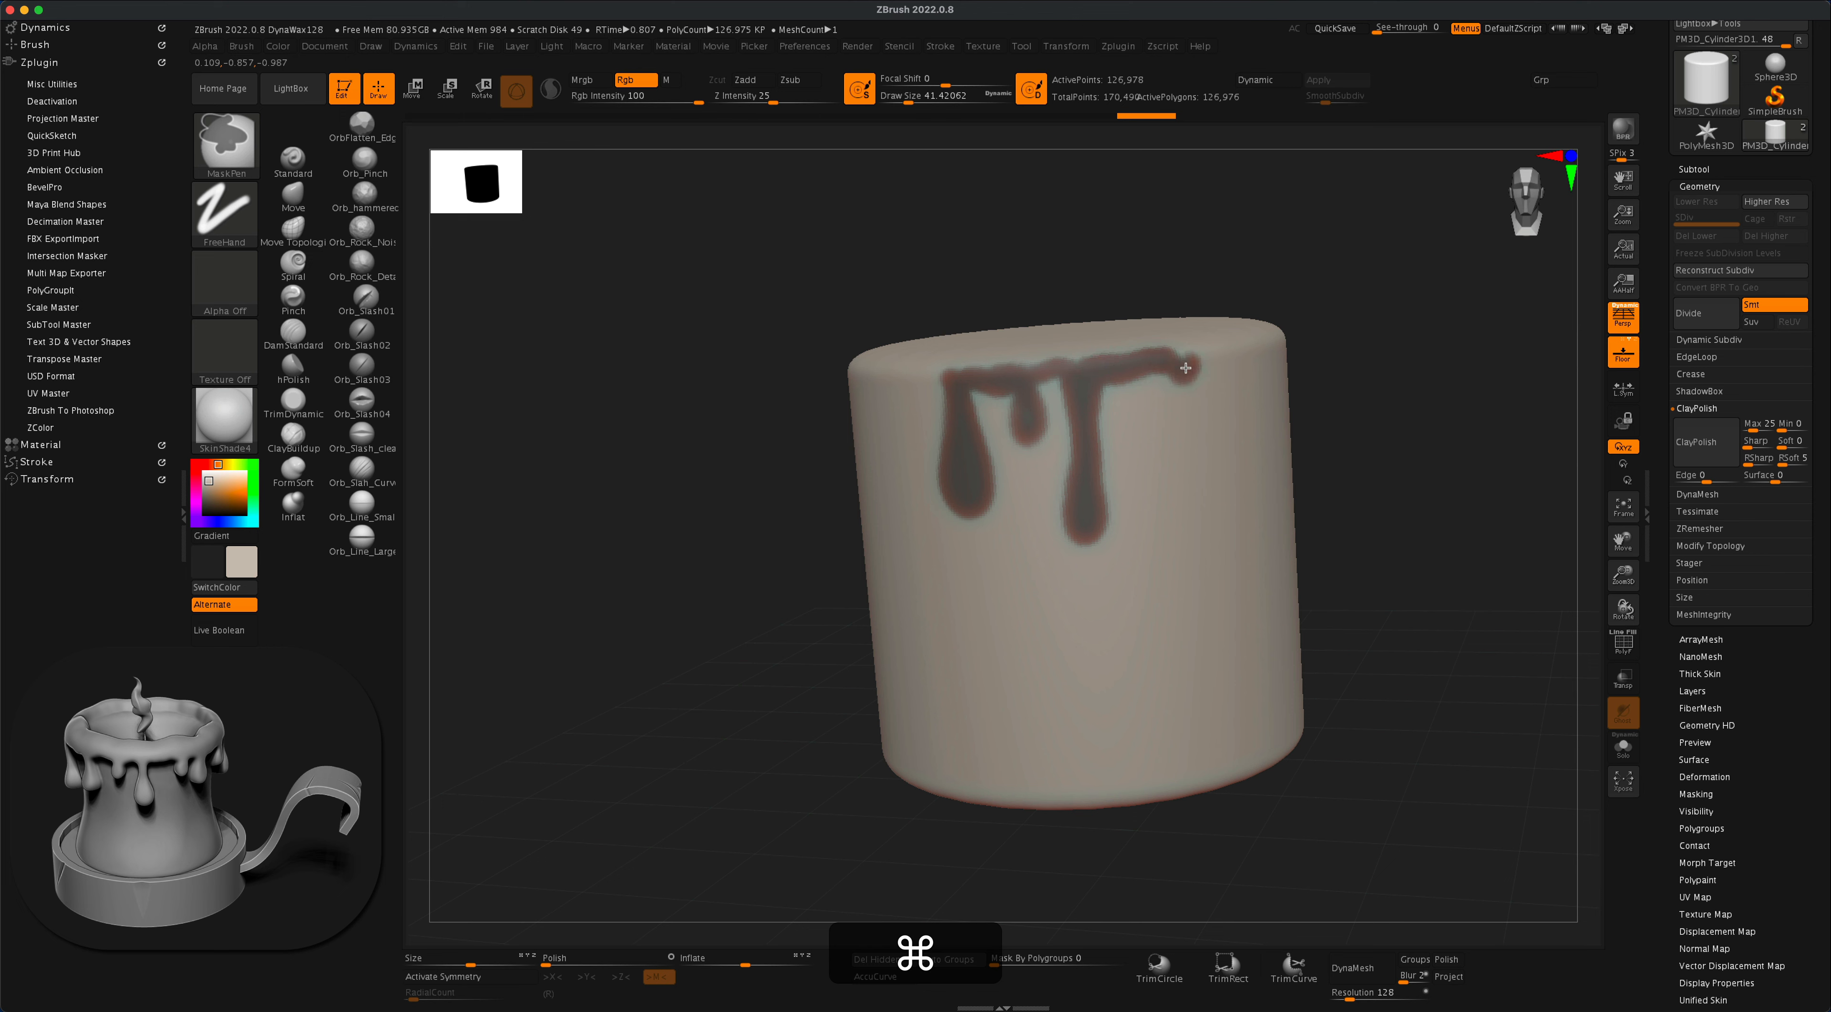
super+drag(1185, 354, 1193, 357)
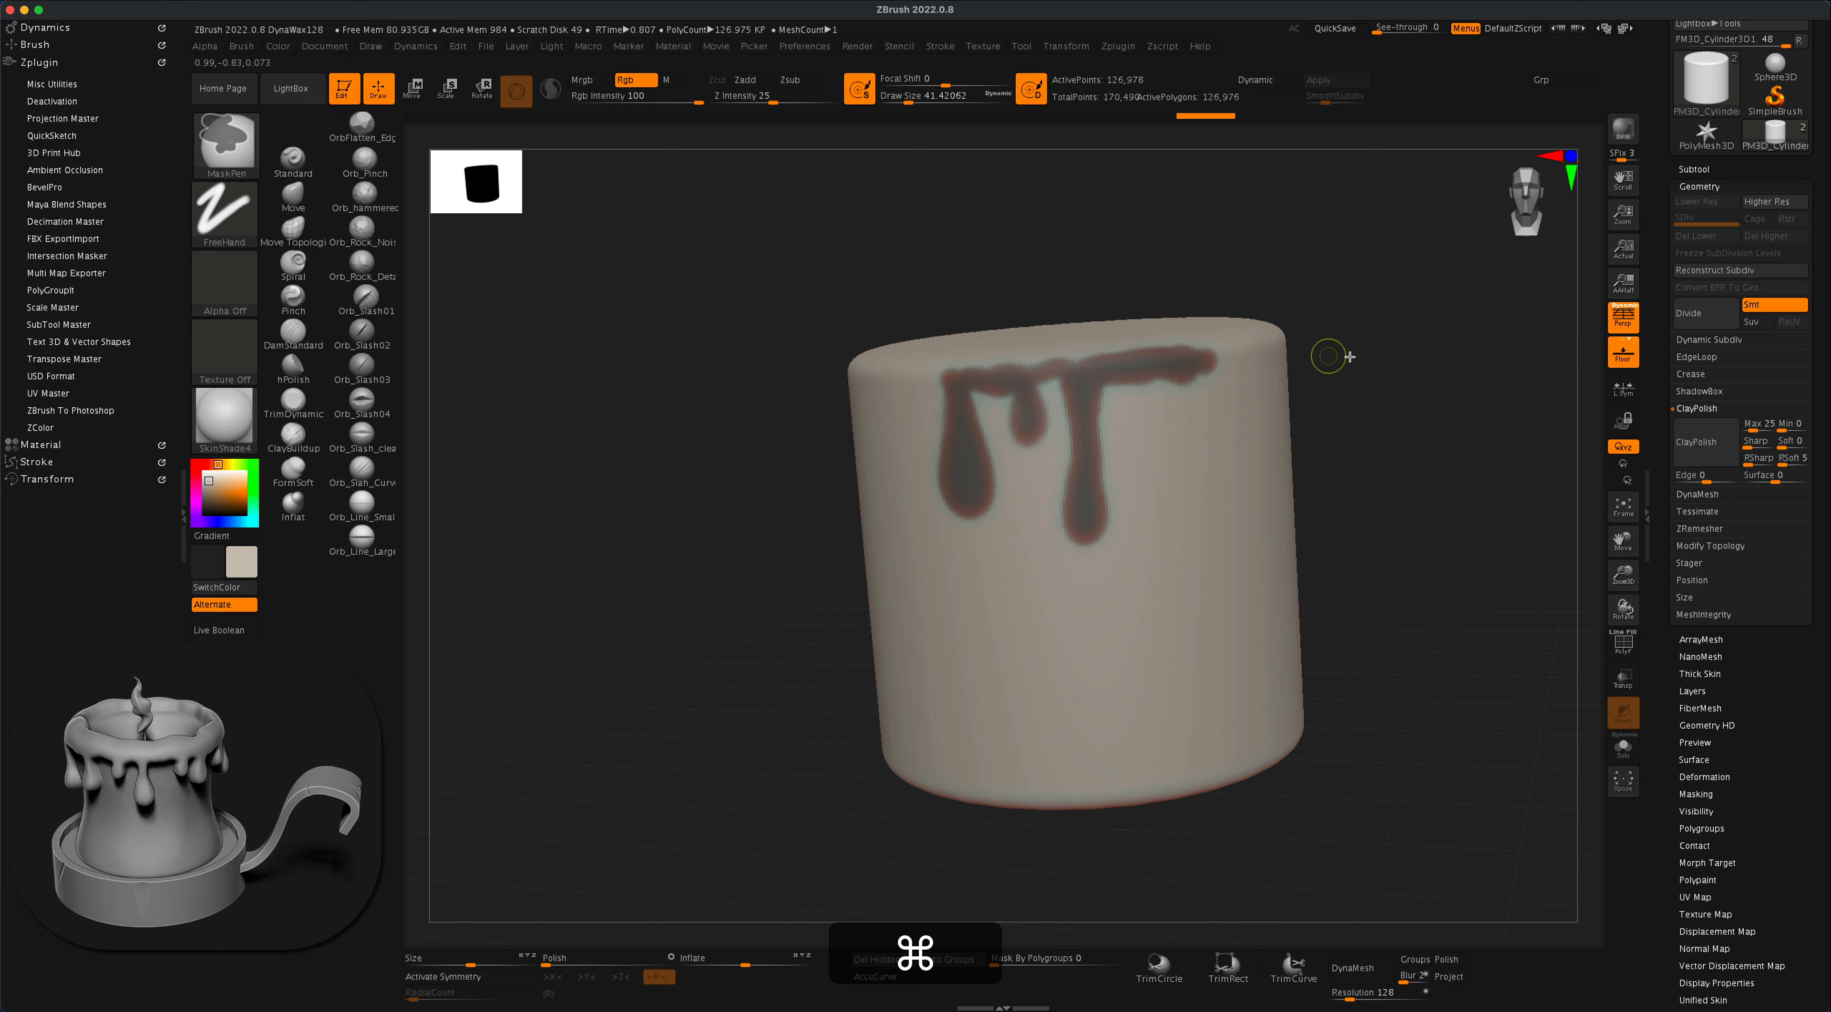
drag(1481, 380, 1366, 390)
mouse_move(1215, 383)
super+mouse_down()
mouse_move(1224, 462)
mouse_move(1221, 387)
super+mouse_up()
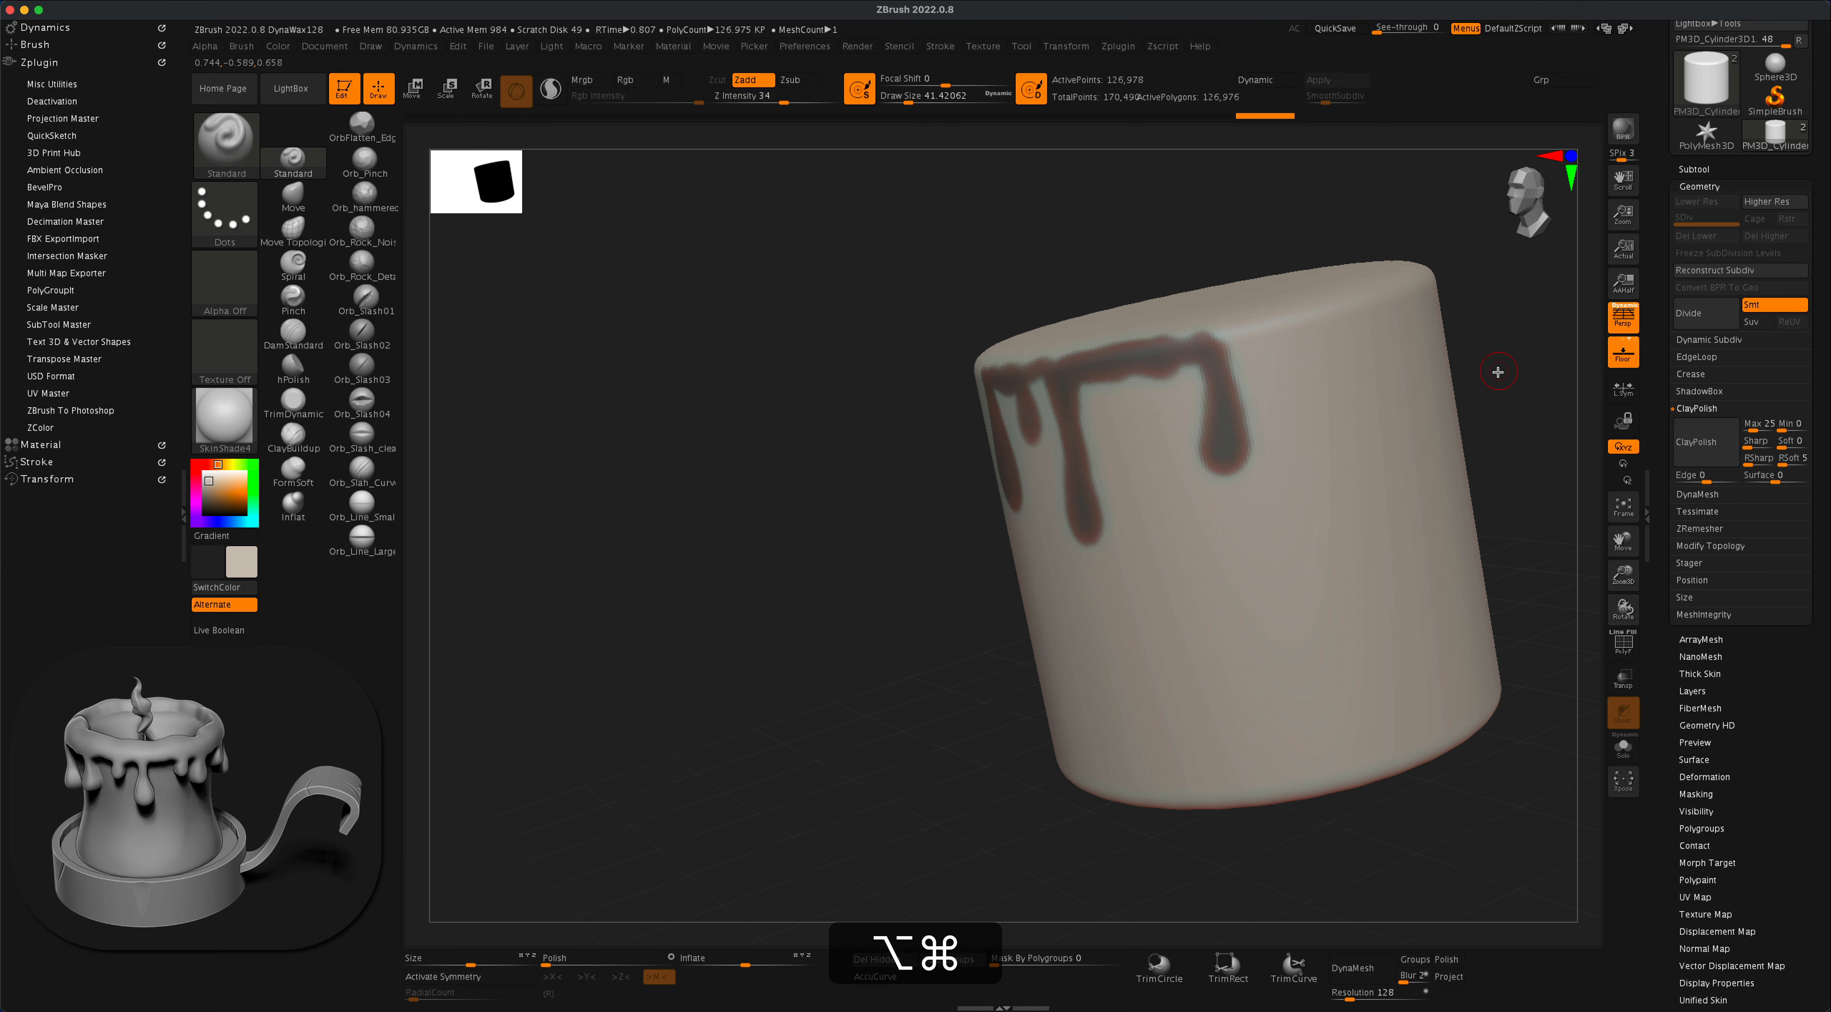
- Continue the rim mask around the rest of the cylinder, adding wax drips of varied length and width
alt+drag(1496, 372, 1283, 380)
mouse_move(927, 406)
super+mouse_down()
mouse_move(1042, 397)
mouse_move(1156, 348)
super+mouse_up()
drag(1325, 384, 1112, 412)
mouse_move(959, 346)
super+mouse_down()
mouse_move(1107, 343)
mouse_move(1246, 394)
super+mouse_up()
mouse_move(1542, 405)
mouse_down()
mouse_move(1488, 433)
mouse_move(1307, 441)
mouse_up()
mouse_move(856, 407)
super+mouse_down()
mouse_move(916, 406)
mouse_move(995, 465)
mouse_move(1043, 389)
super+mouse_up()
drag(1322, 478, 1108, 497)
super+drag(948, 455, 930, 595)
drag(1385, 484, 1499, 490)
mouse_move(916, 512)
super+mouse_down()
mouse_move(931, 470)
mouse_move(906, 622)
super+mouse_up()
mouse_move(927, 463)
super+mouse_down()
mouse_move(1009, 523)
mouse_move(1080, 479)
super+mouse_up()
mouse_move(1322, 462)
mouse_down()
mouse_move(1151, 475)
mouse_move(1074, 577)
mouse_up()
mouse_move(1087, 483)
super+mouse_down()
mouse_move(1159, 519)
mouse_move(1295, 434)
super+mouse_up()
drag(1528, 426, 1458, 417)
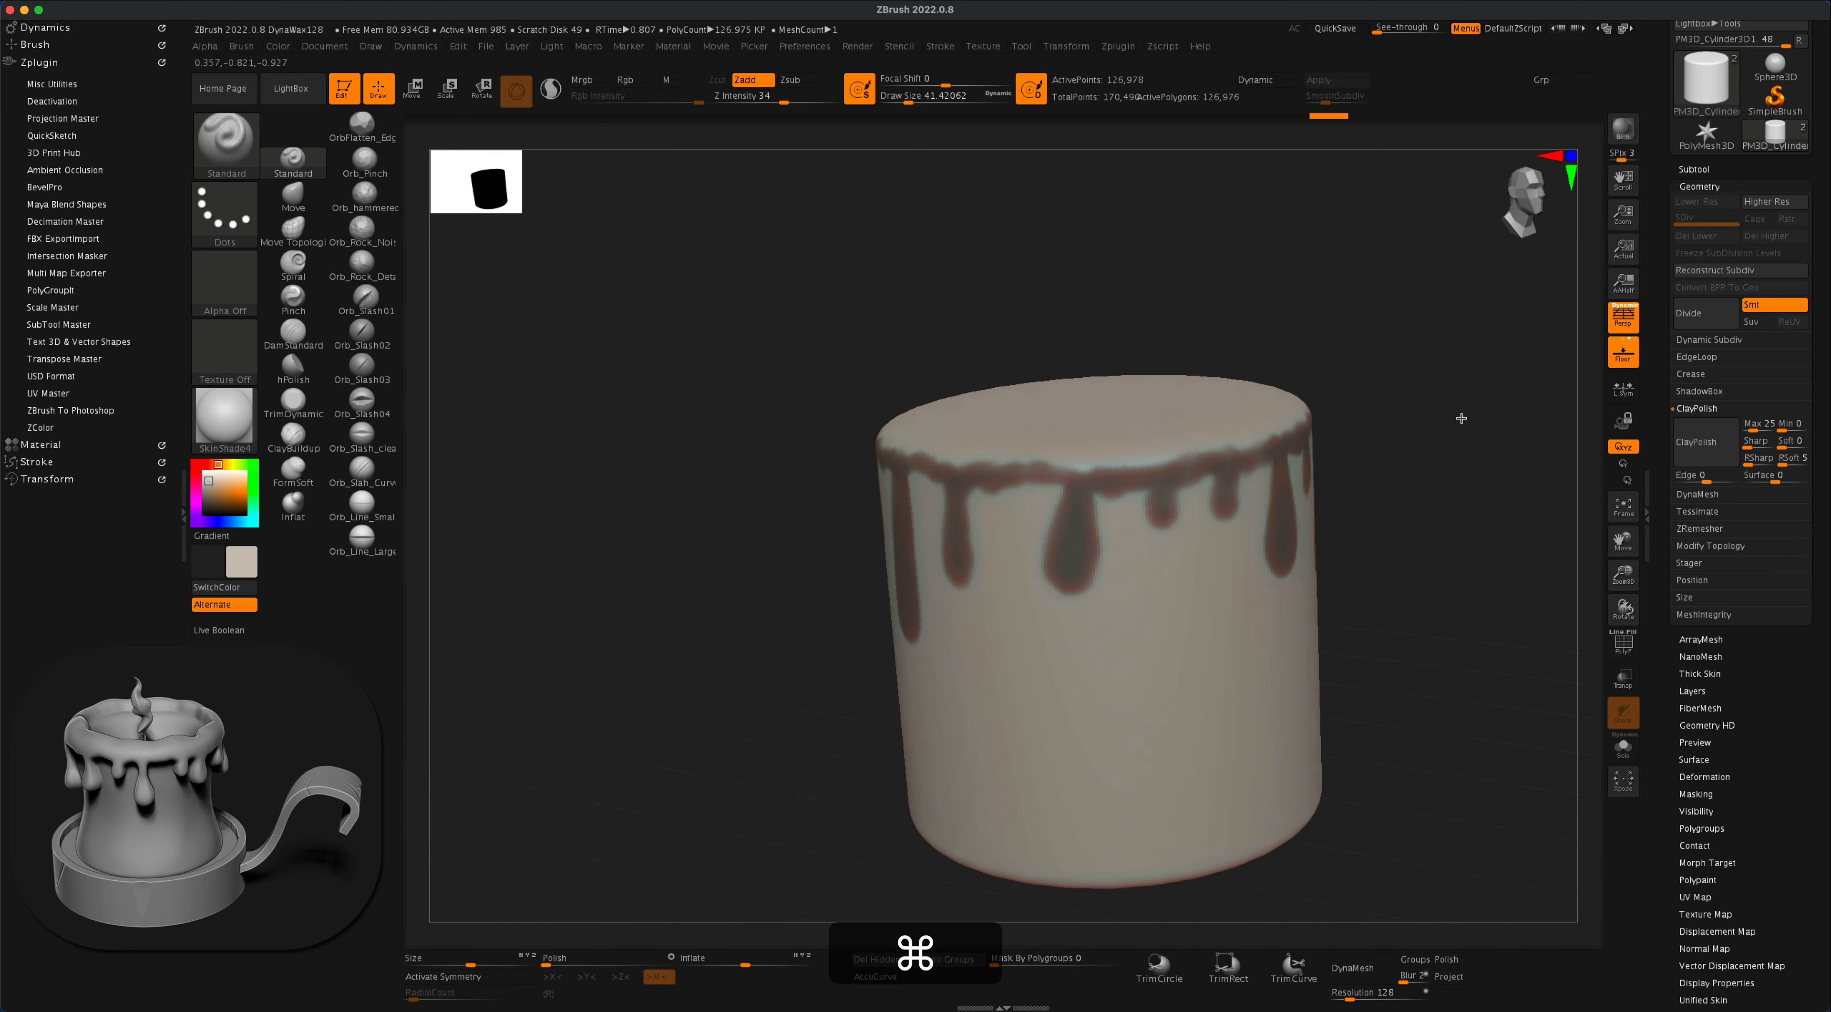
super+drag(1066, 494, 1073, 597)
super+drag(1023, 487, 1103, 490)
alt+drag(1393, 497, 1322, 540)
drag(1322, 540, 1264, 621)
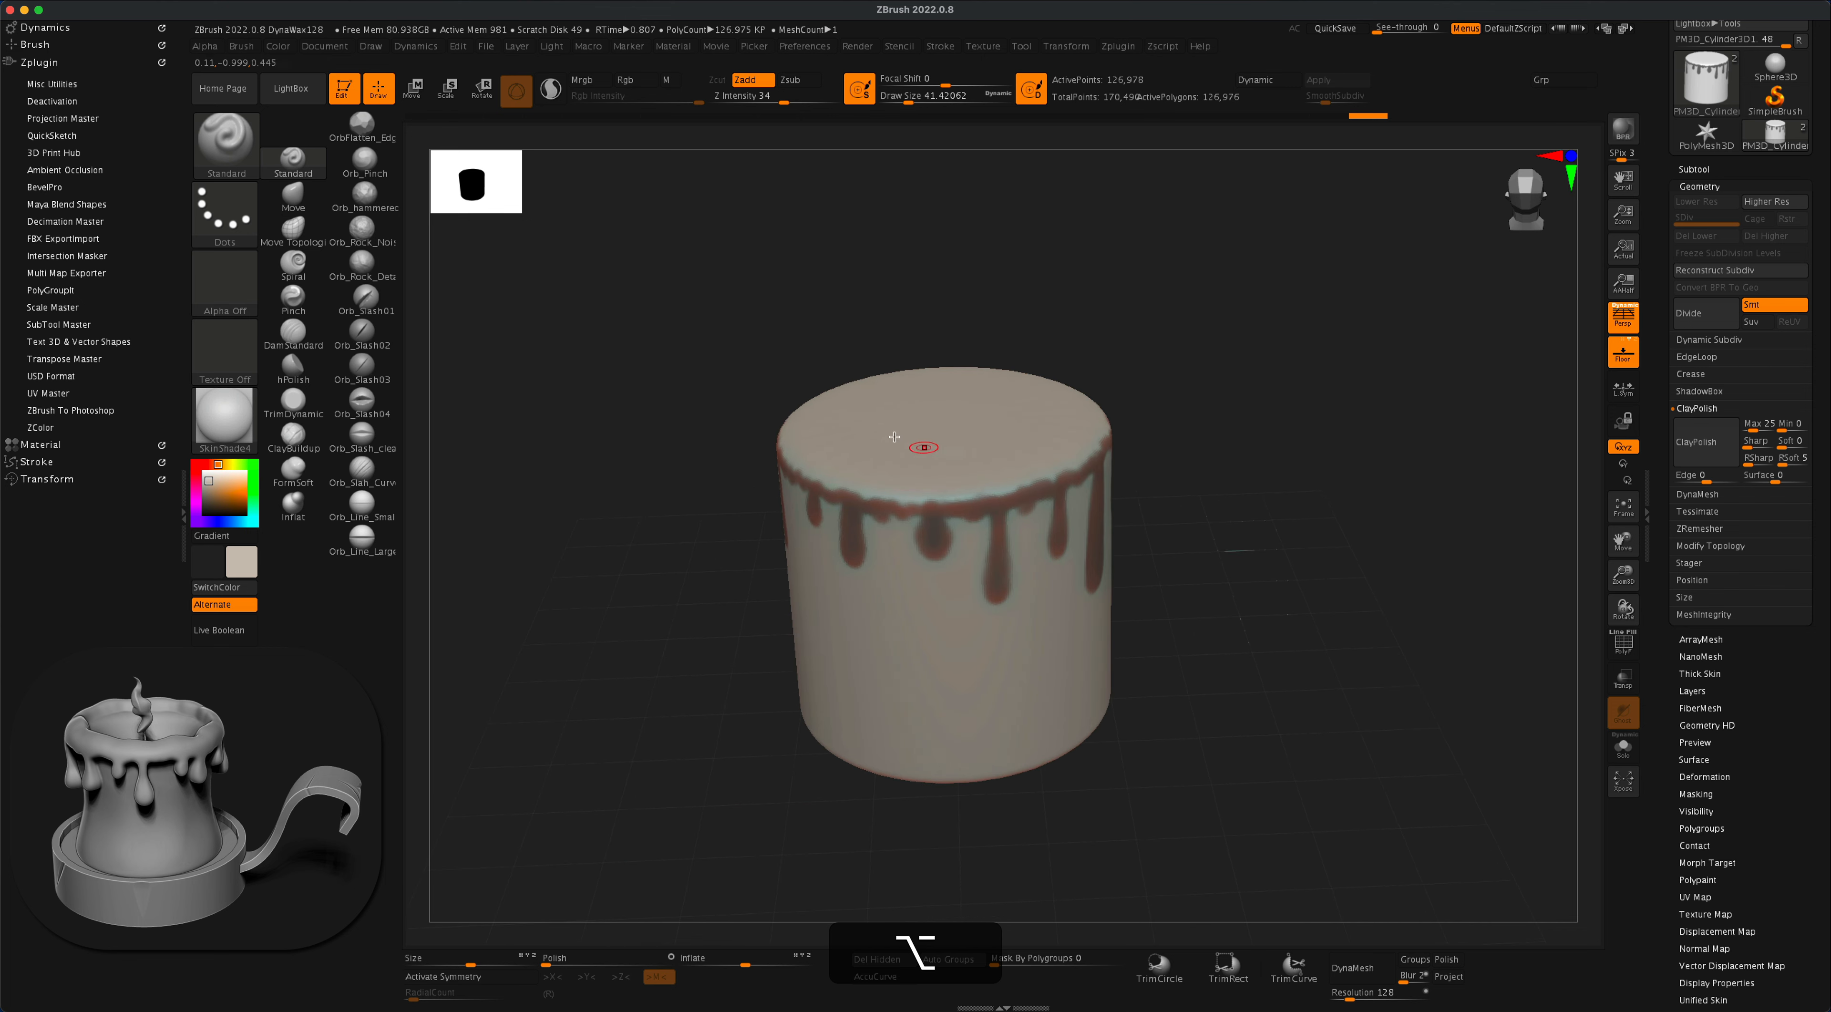
- Increase the draw size to about 128 and start masking a wide band along the top edge of the cylinder's rim
mouse_move(1263, 478)
mouse_down()
mouse_move(1255, 446)
mouse_move(1198, 462)
mouse_move(1263, 473)
mouse_move(1248, 472)
mouse_up()
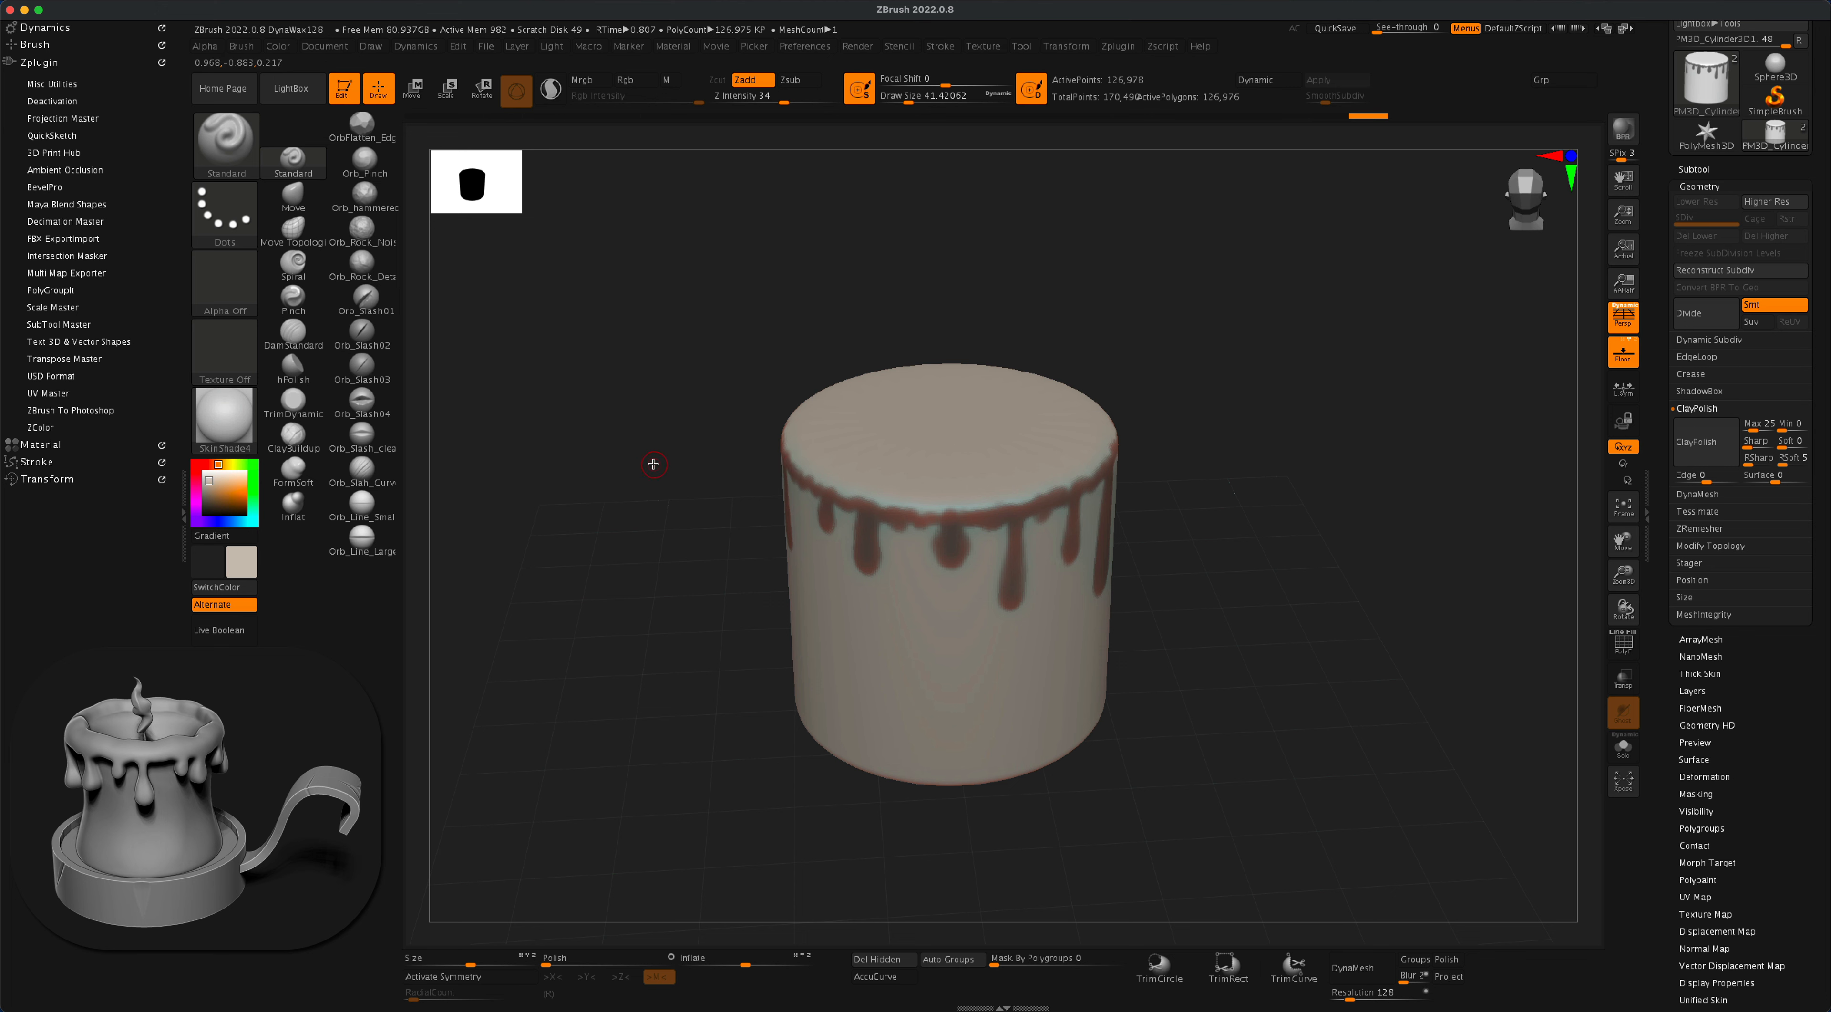
key(s)
key(super)
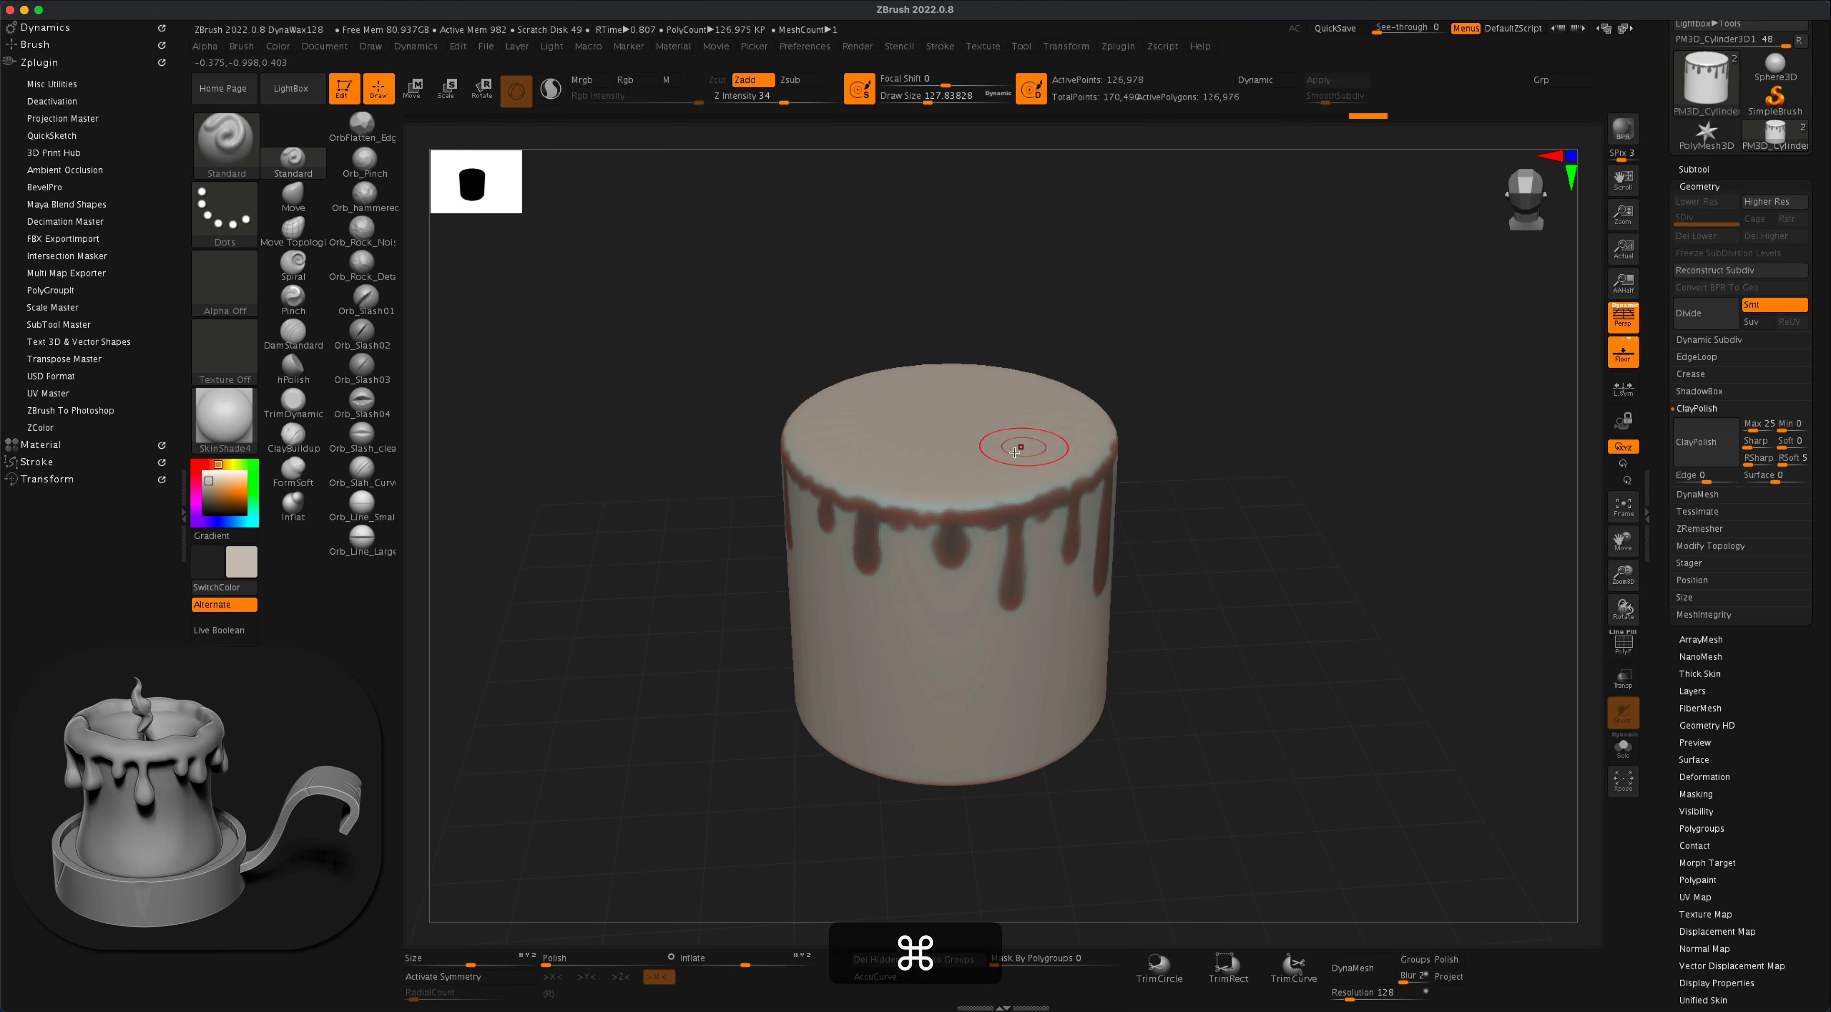
key(super)
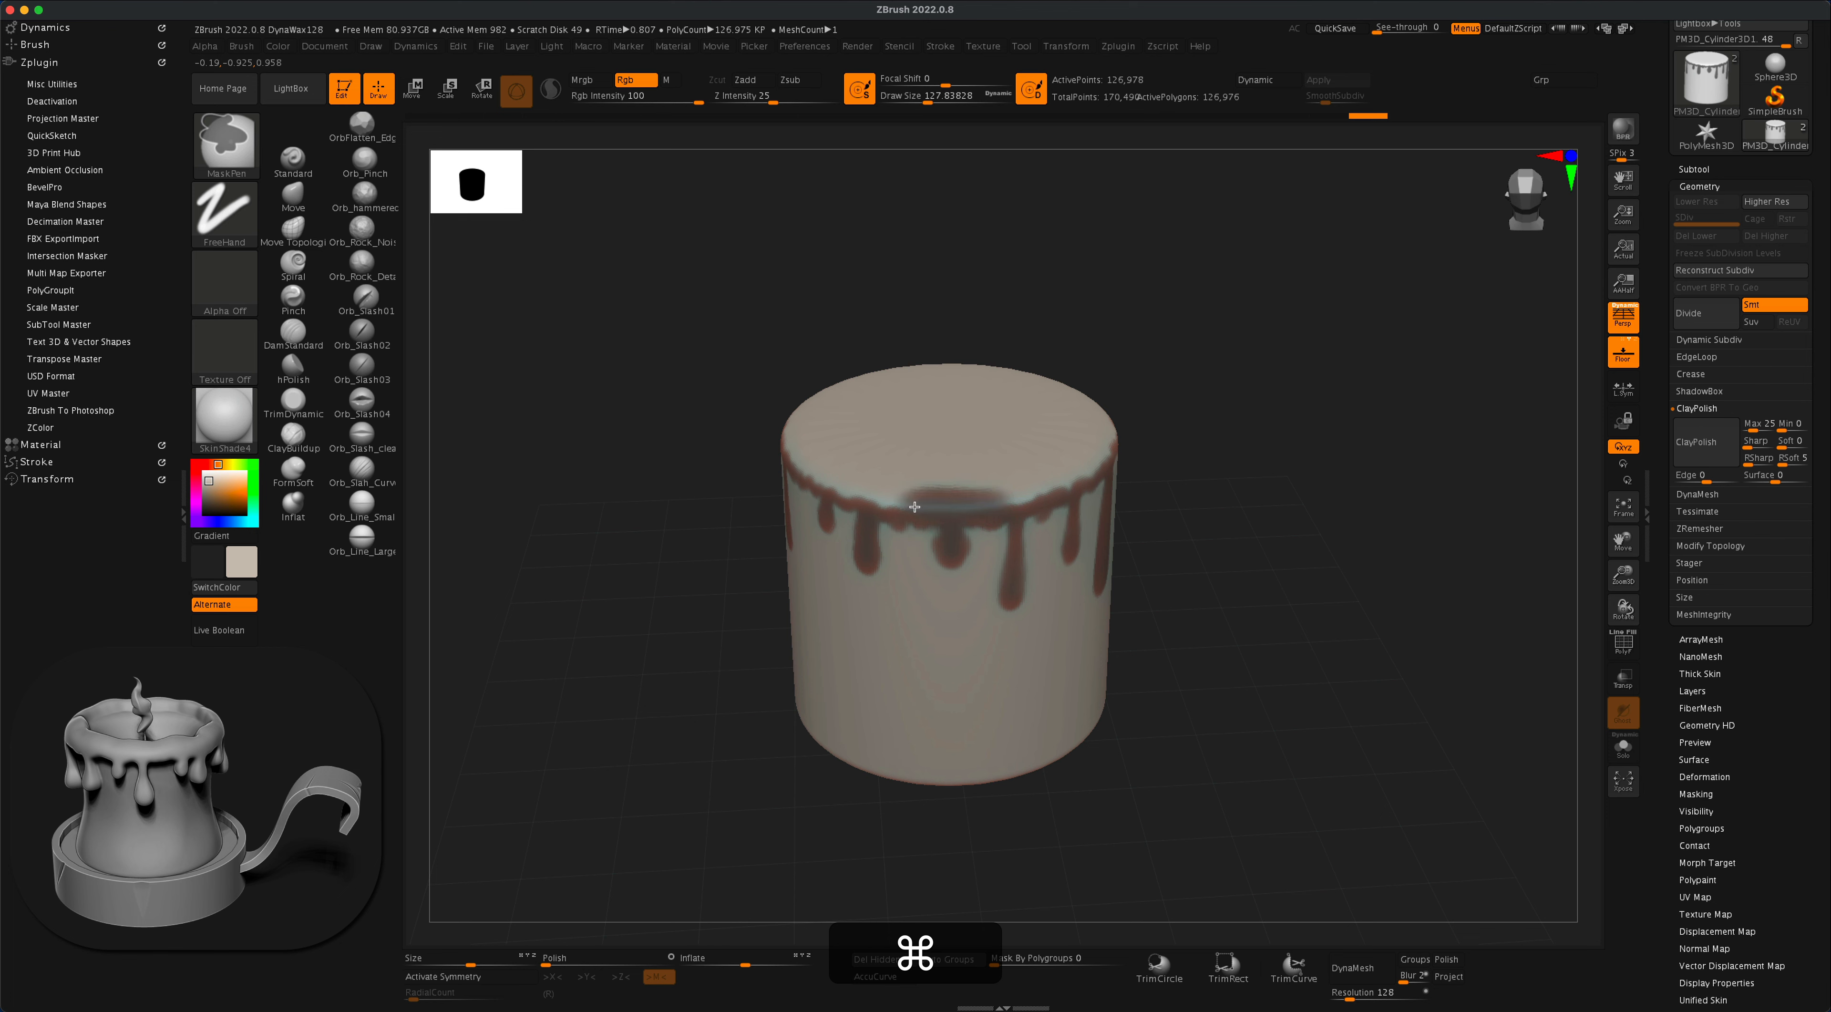
drag(1229, 371, 960, 498)
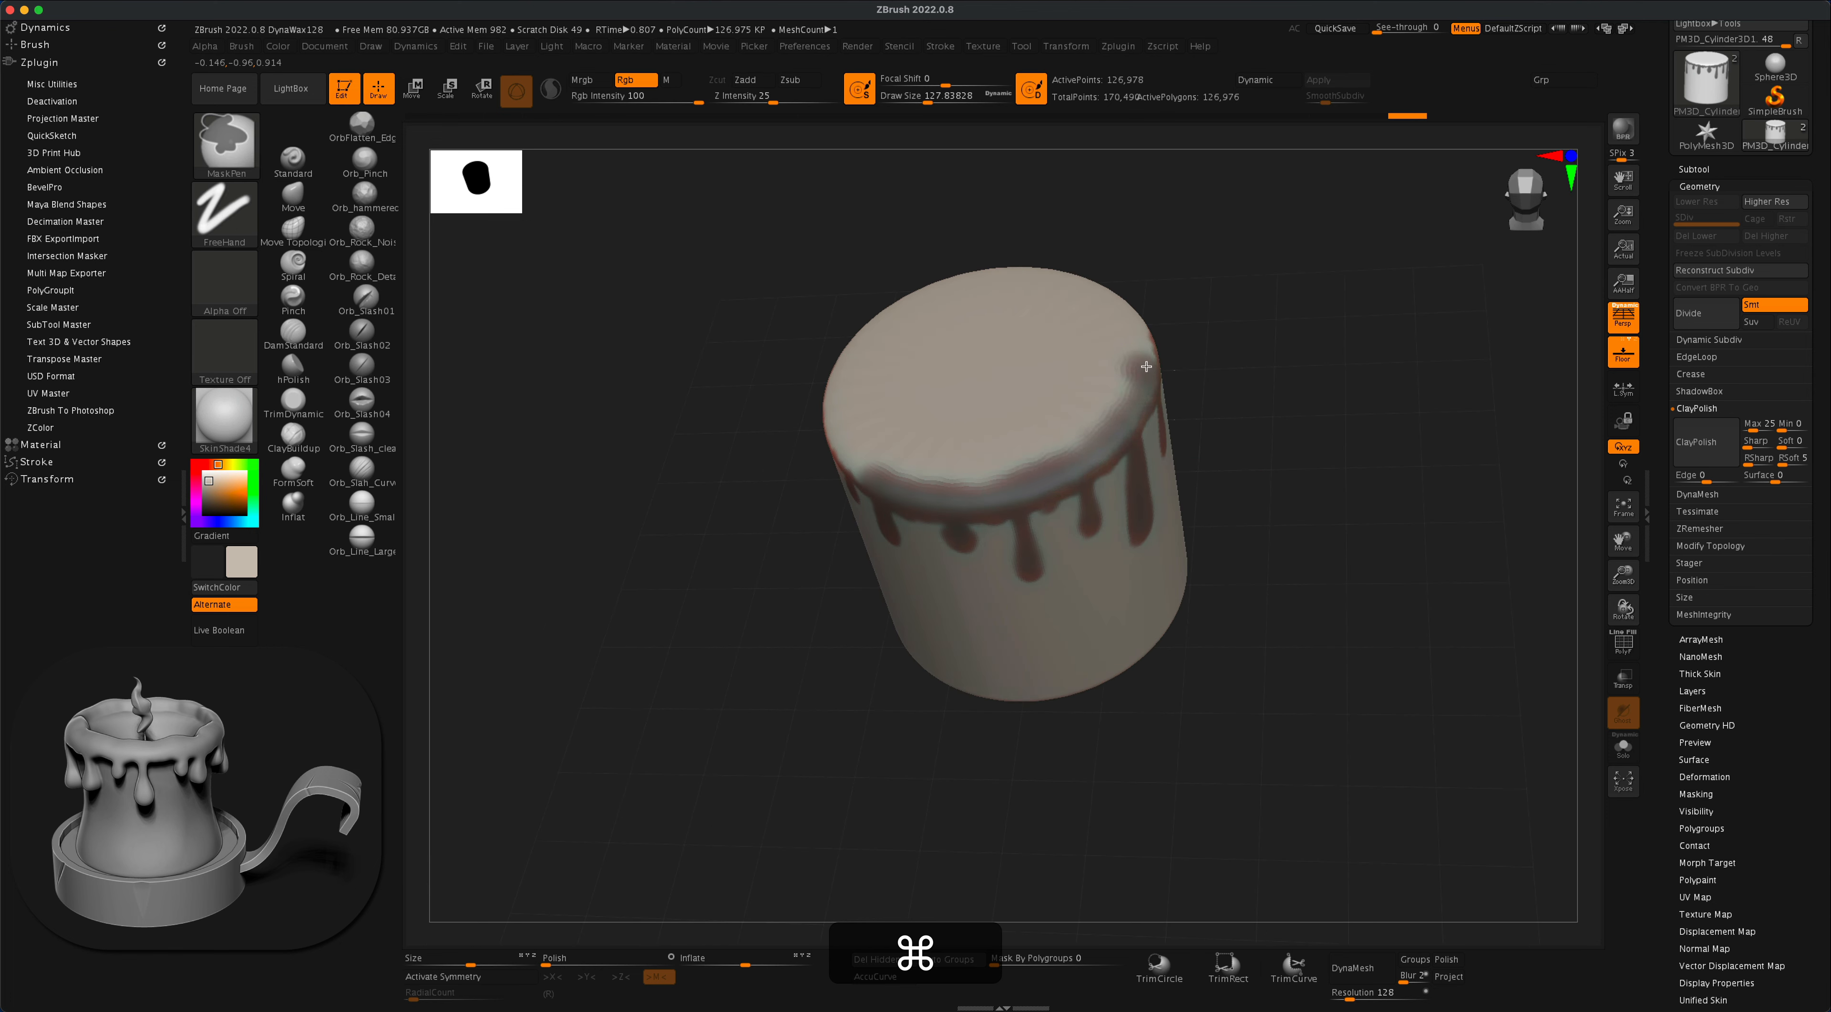
mouse_move(1139, 377)
mouse_down()
mouse_move(1254, 363)
mouse_move(1141, 343)
mouse_move(1158, 300)
mouse_up()
right_drag(1163, 304, 1283, 290)
mouse_move(1150, 291)
super+mouse_down()
mouse_move(1166, 251)
mouse_move(1136, 179)
super+mouse_up()
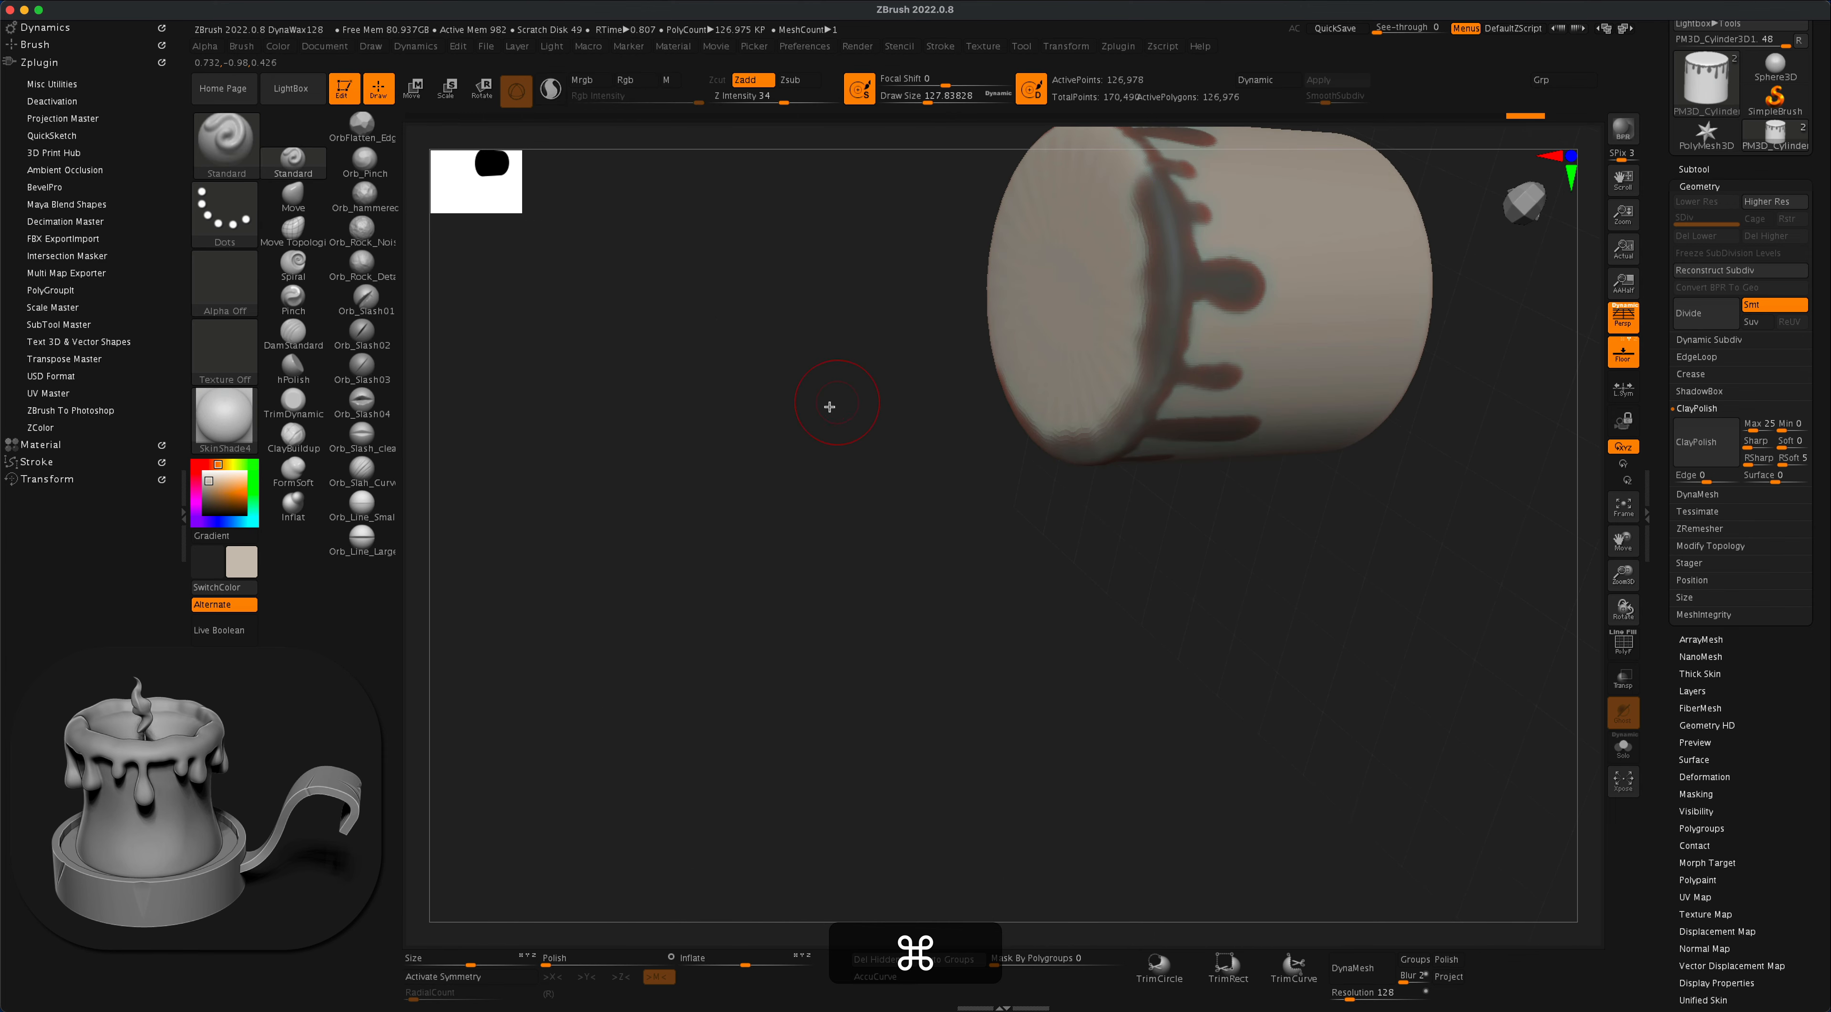
- Continue the wide mask around the rest of the top edge until it closes into an uneven ring above the drips
mouse_move(821, 424)
alt+mouse_down()
mouse_move(850, 555)
mouse_move(881, 452)
alt+mouse_up()
mouse_move(1200, 359)
super+mouse_down()
mouse_move(1144, 280)
mouse_move(1066, 251)
super+mouse_up()
drag(839, 405, 945, 397)
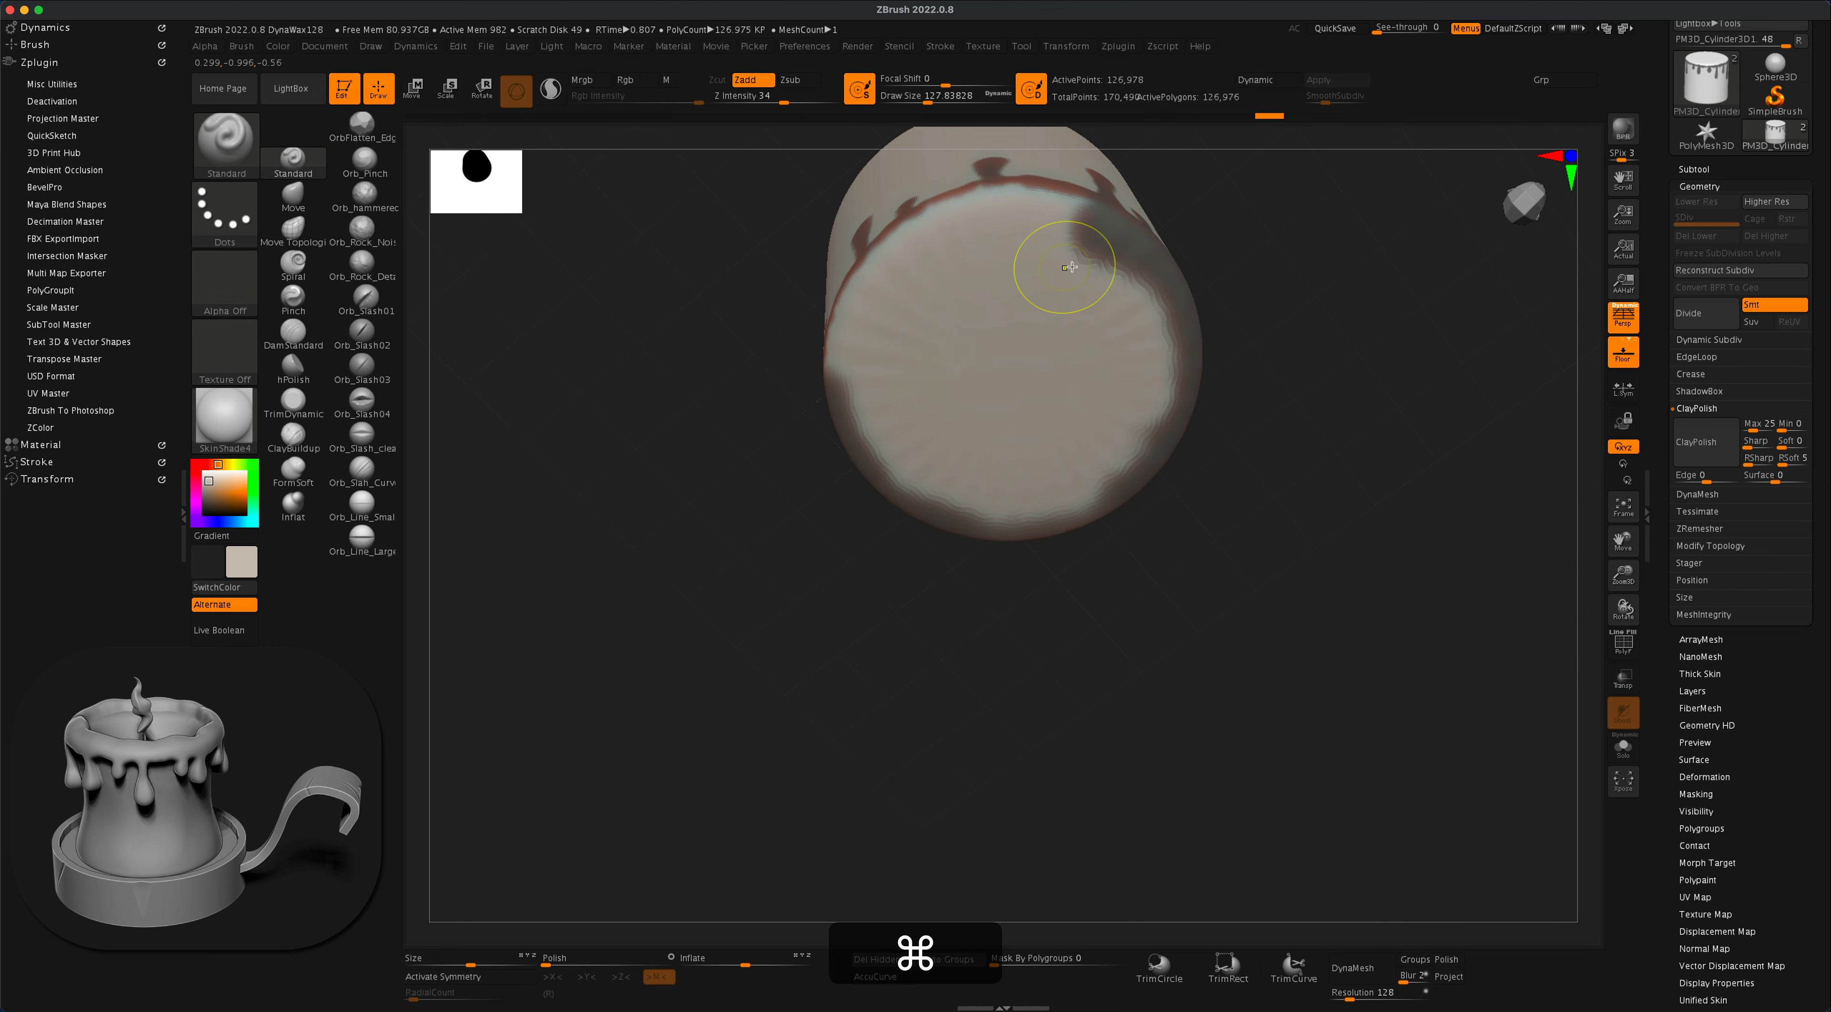
mouse_move(1098, 248)
super+mouse_down()
mouse_move(1093, 226)
mouse_move(1006, 207)
mouse_move(953, 222)
mouse_move(886, 260)
mouse_move(840, 364)
super+mouse_up()
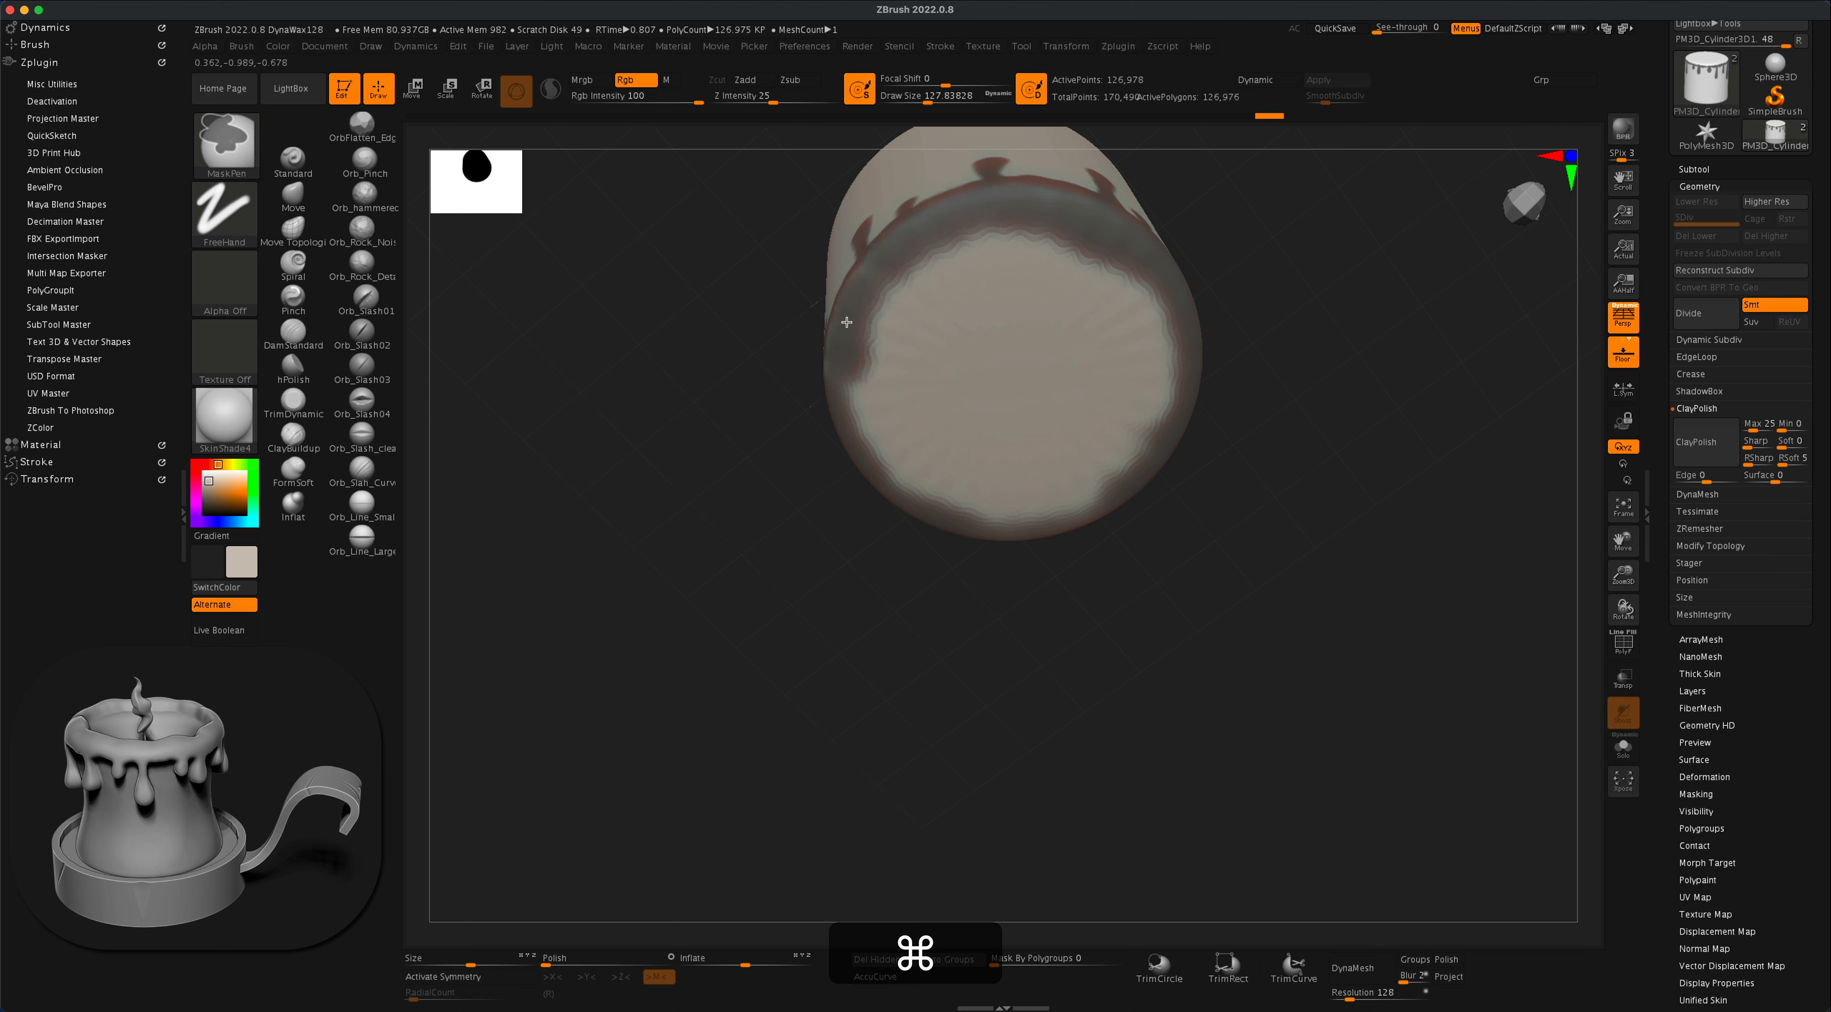
mouse_move(1222, 298)
mouse_down()
mouse_move(1238, 321)
mouse_move(1344, 179)
mouse_move(1299, 349)
mouse_up()
alt+super+click(1104, 413)
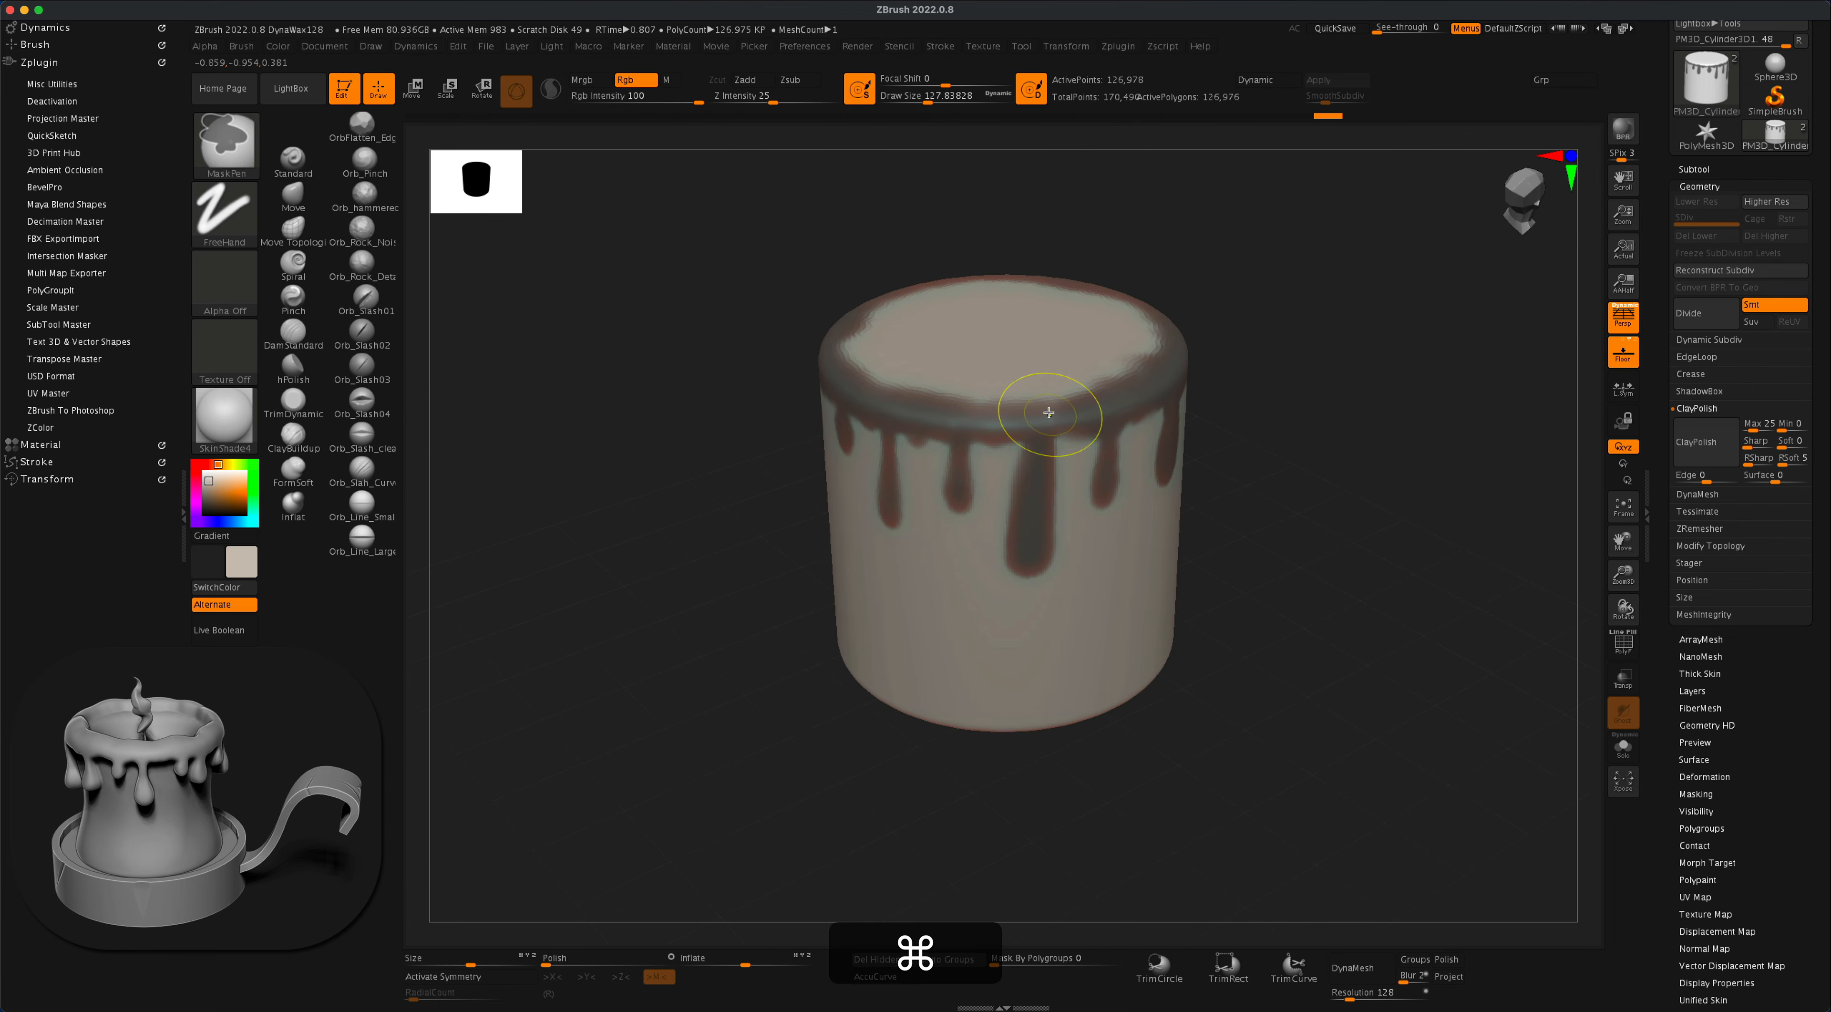
drag(773, 497, 702, 535)
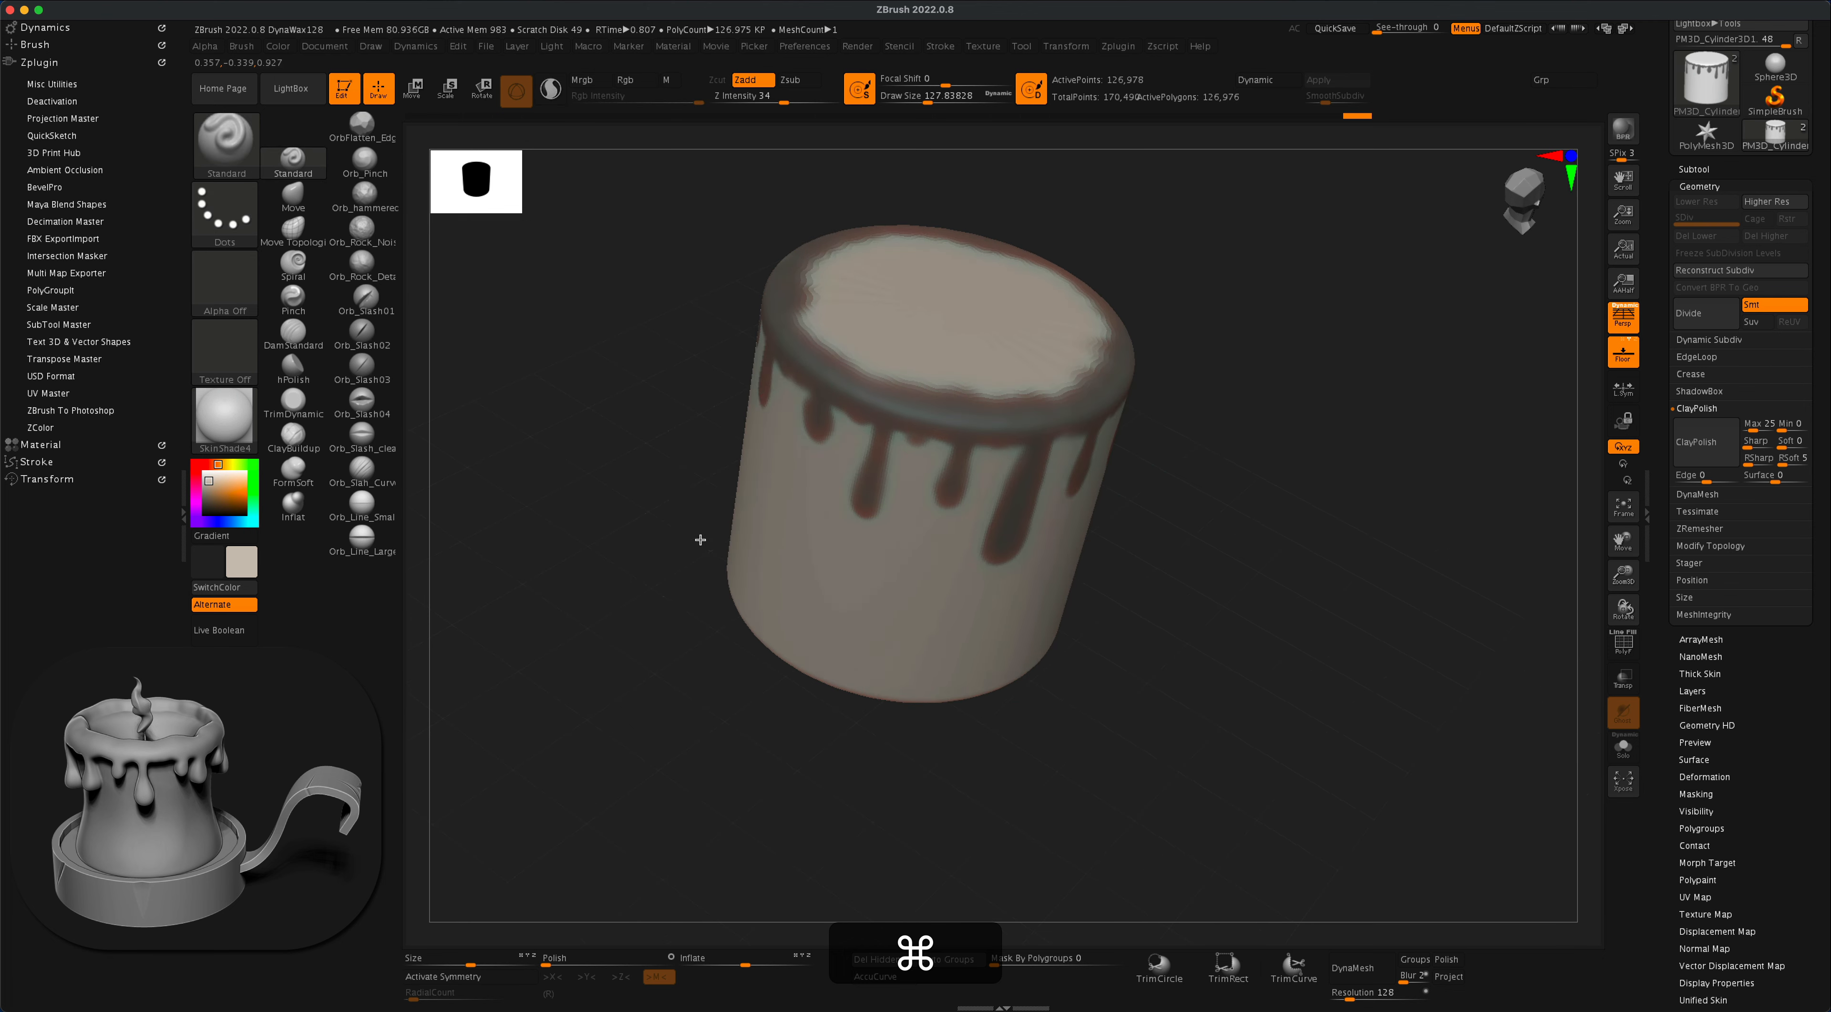
super+click(809, 362)
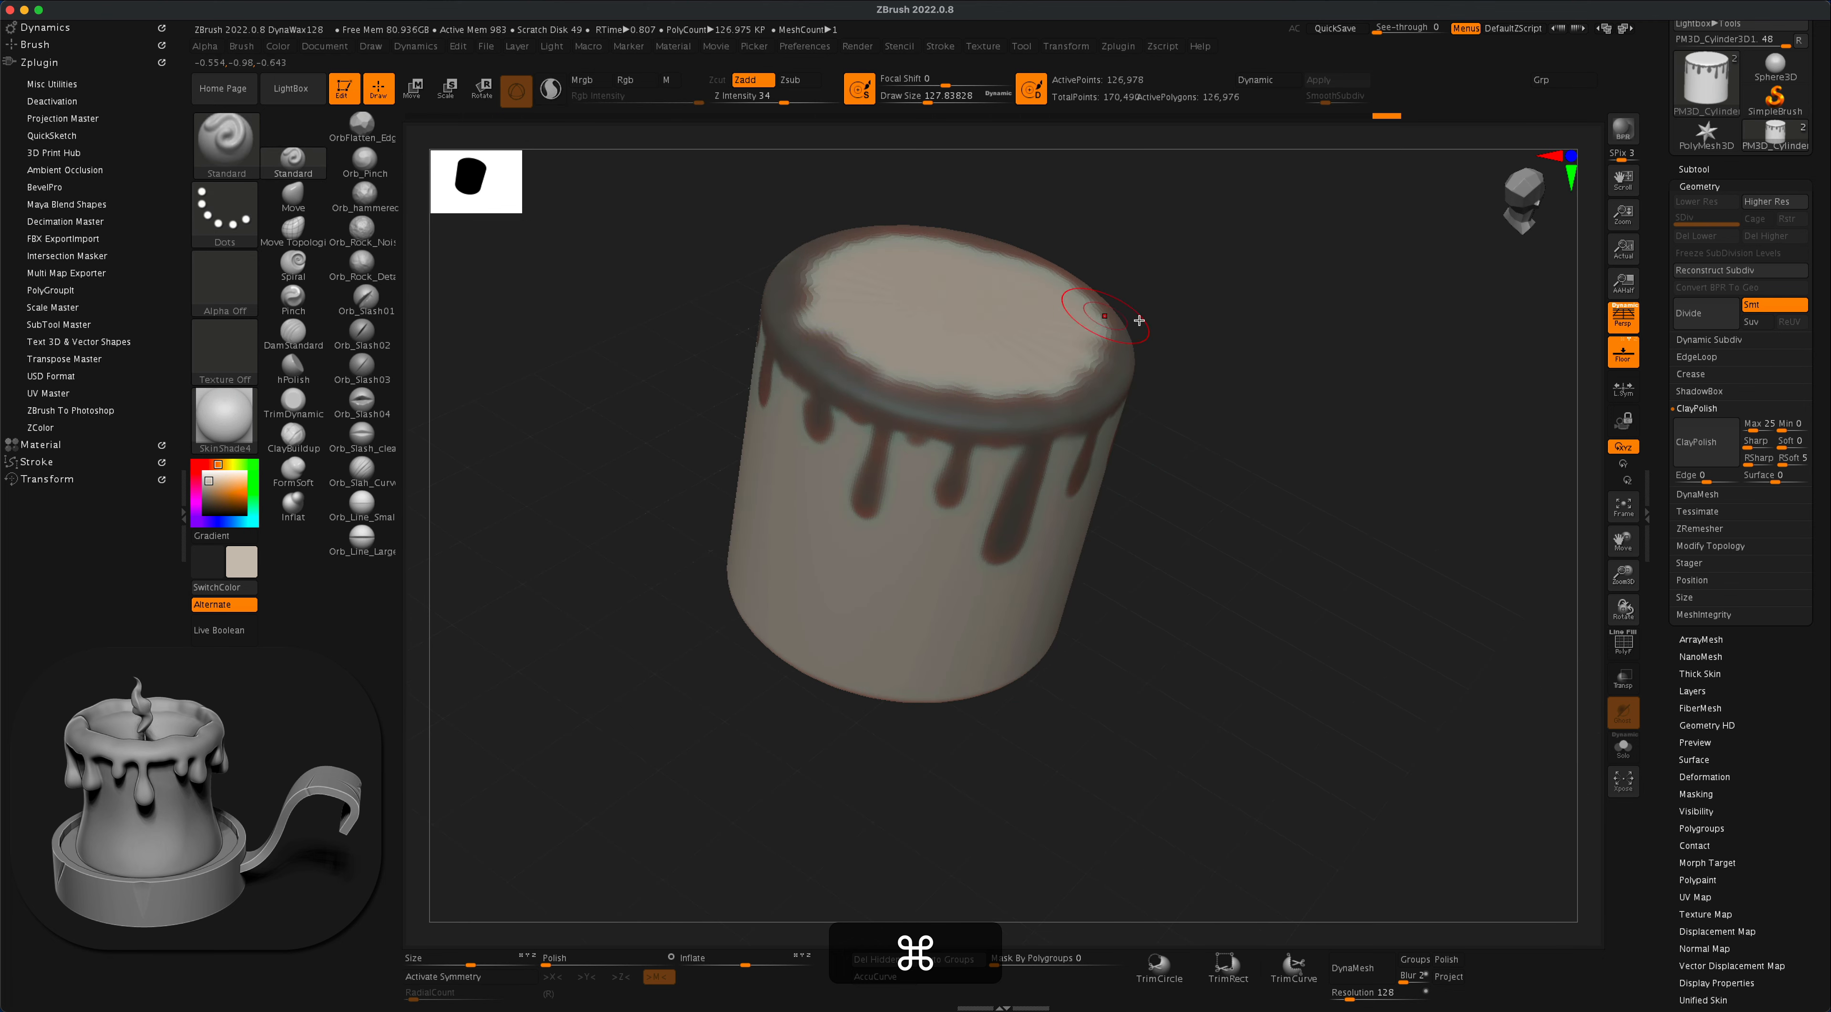
alt+drag(1314, 345, 1274, 409)
drag(1303, 468, 1291, 523)
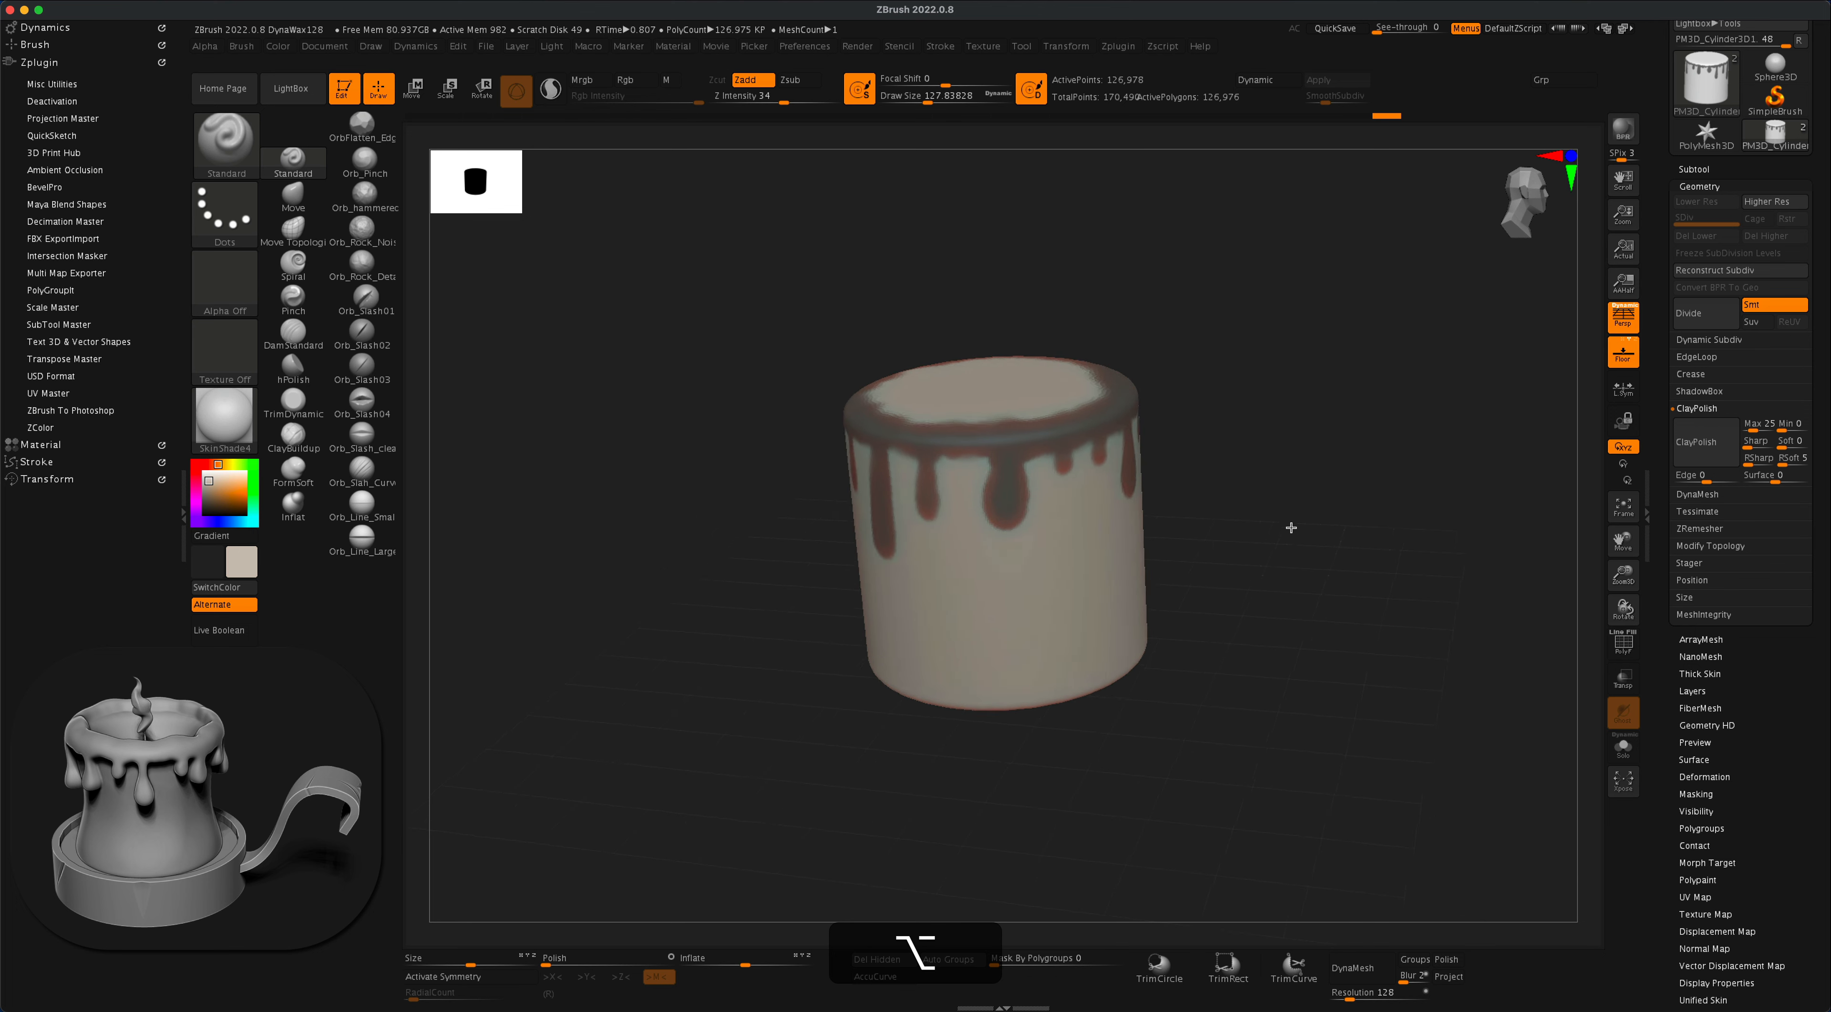
- Extract the masked wax as a new subtool with surface smoothness 100 and thickness 0.17183, and accept it
click(1694, 171)
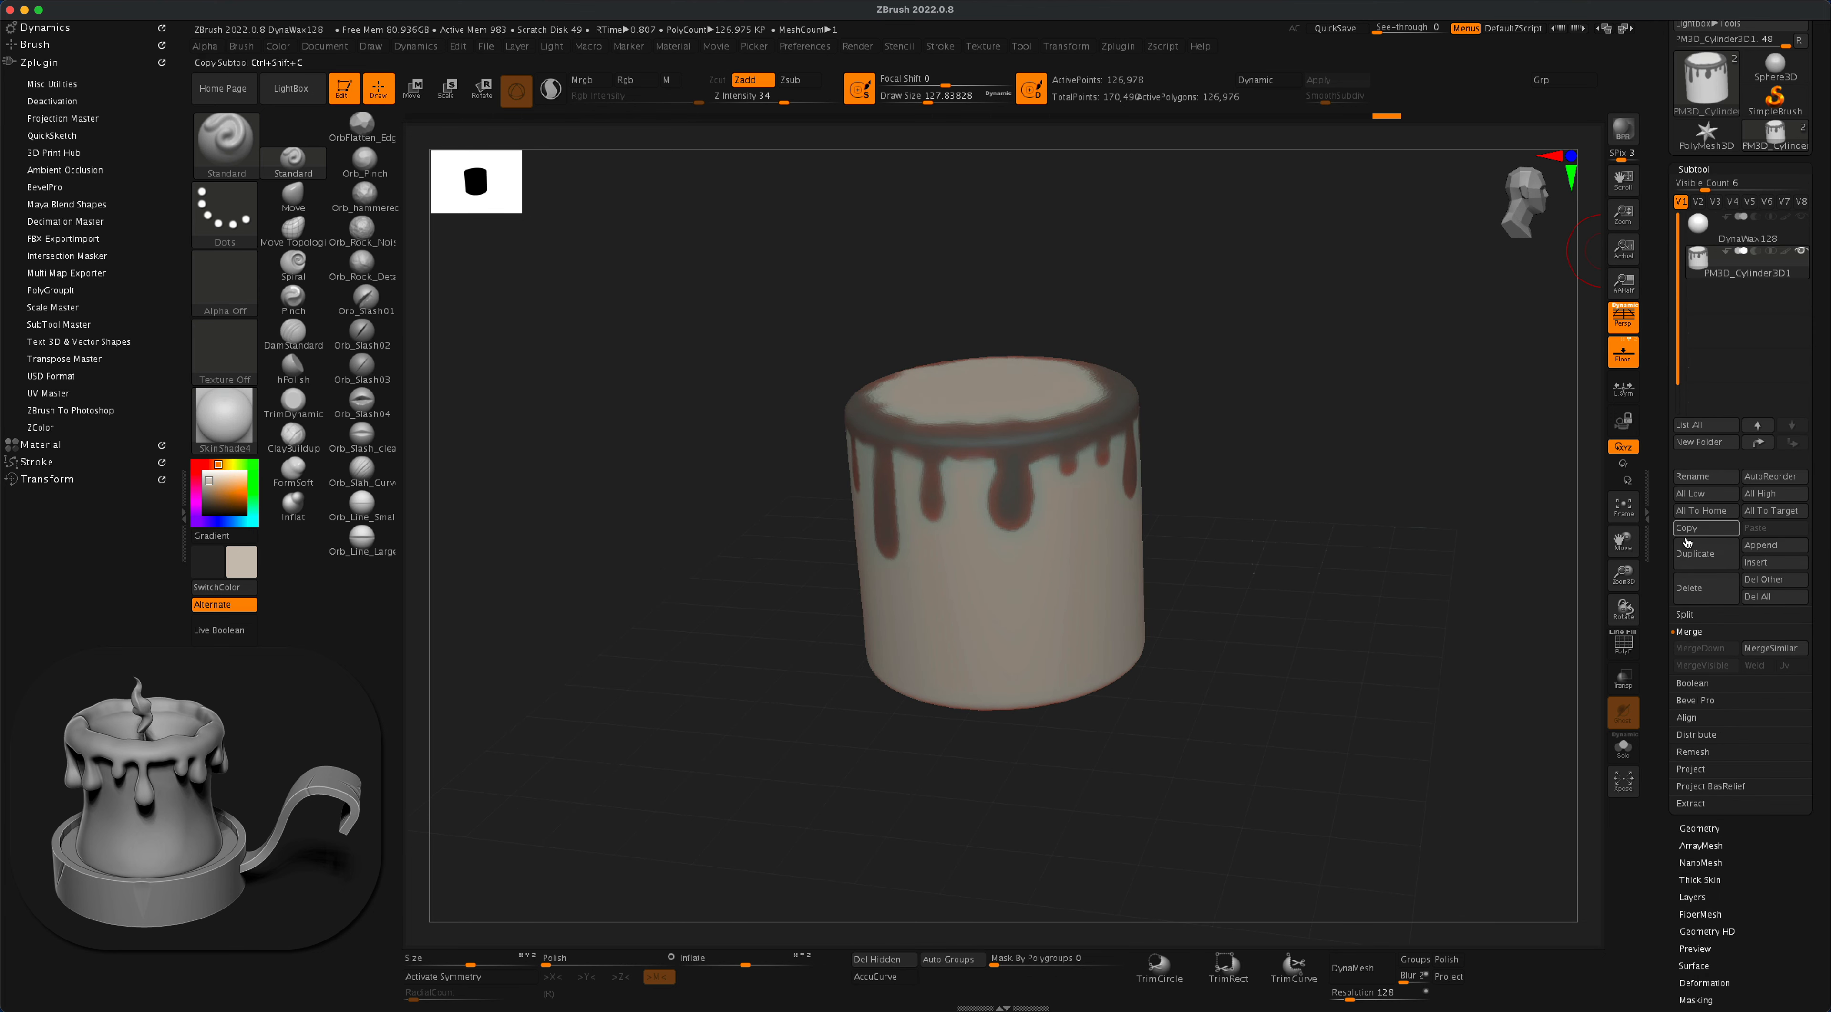
click(1704, 804)
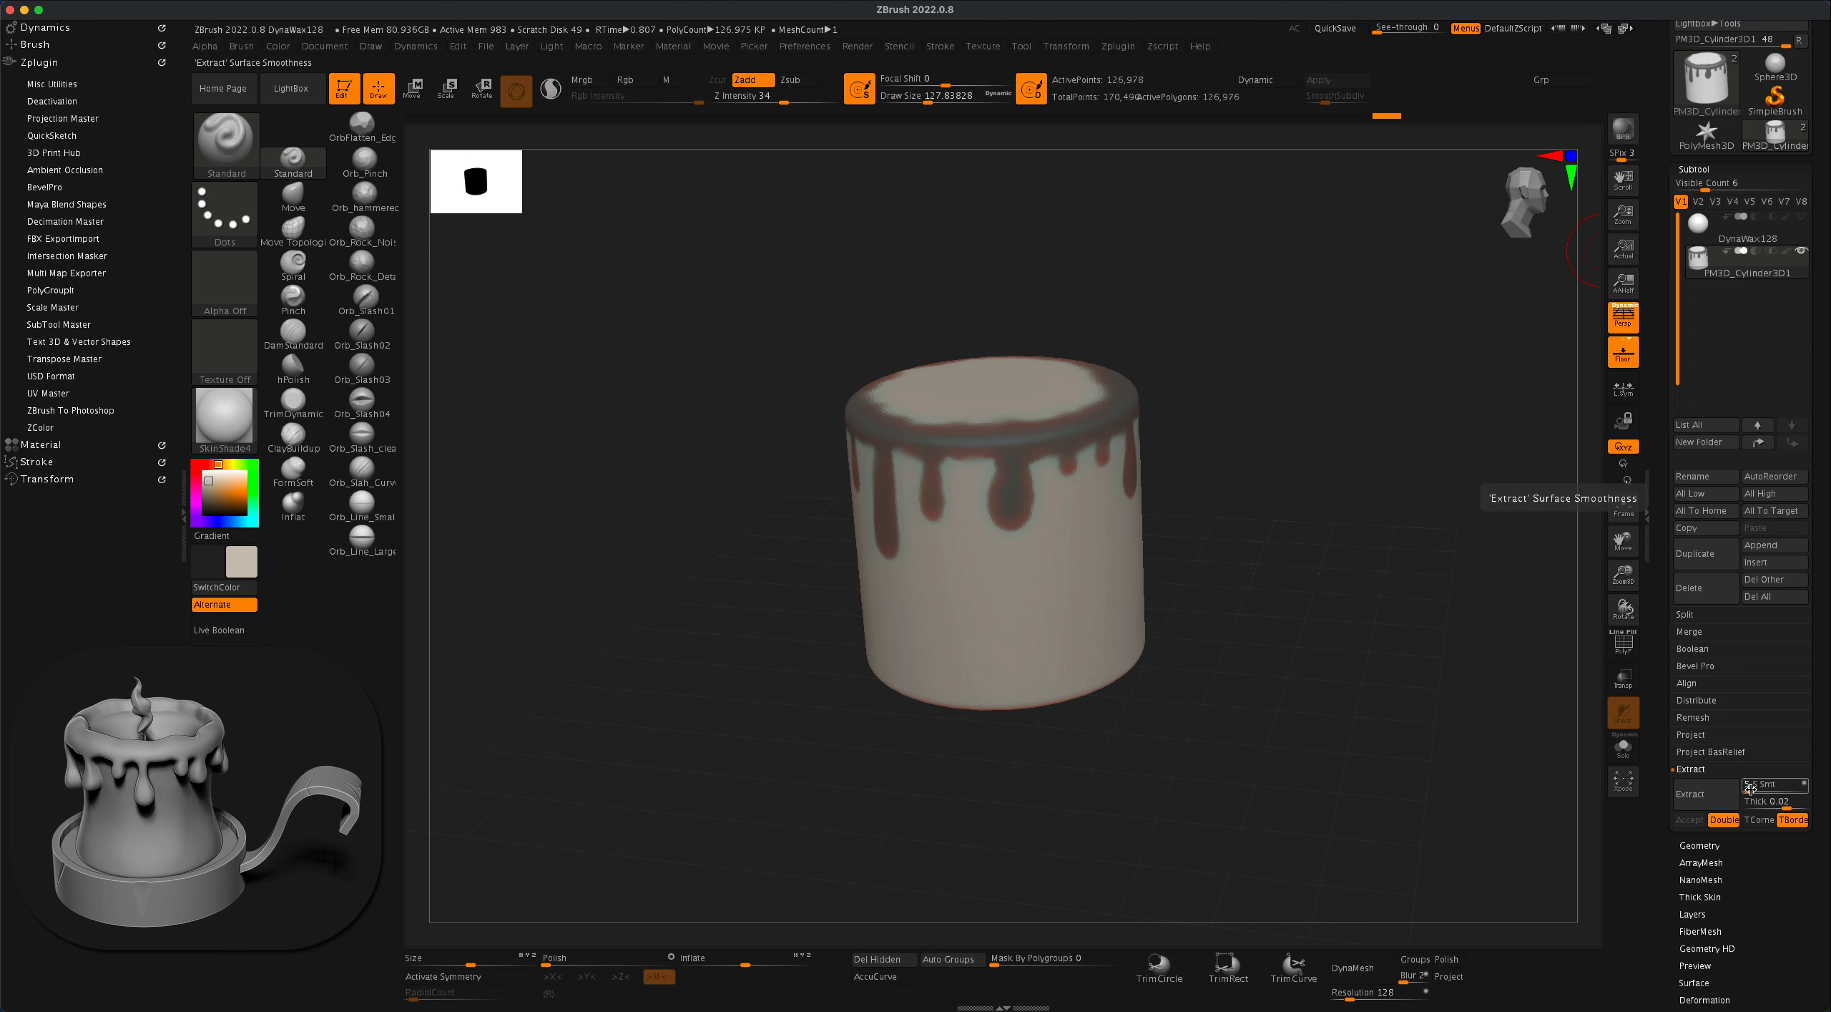
drag(1749, 787, 1762, 789)
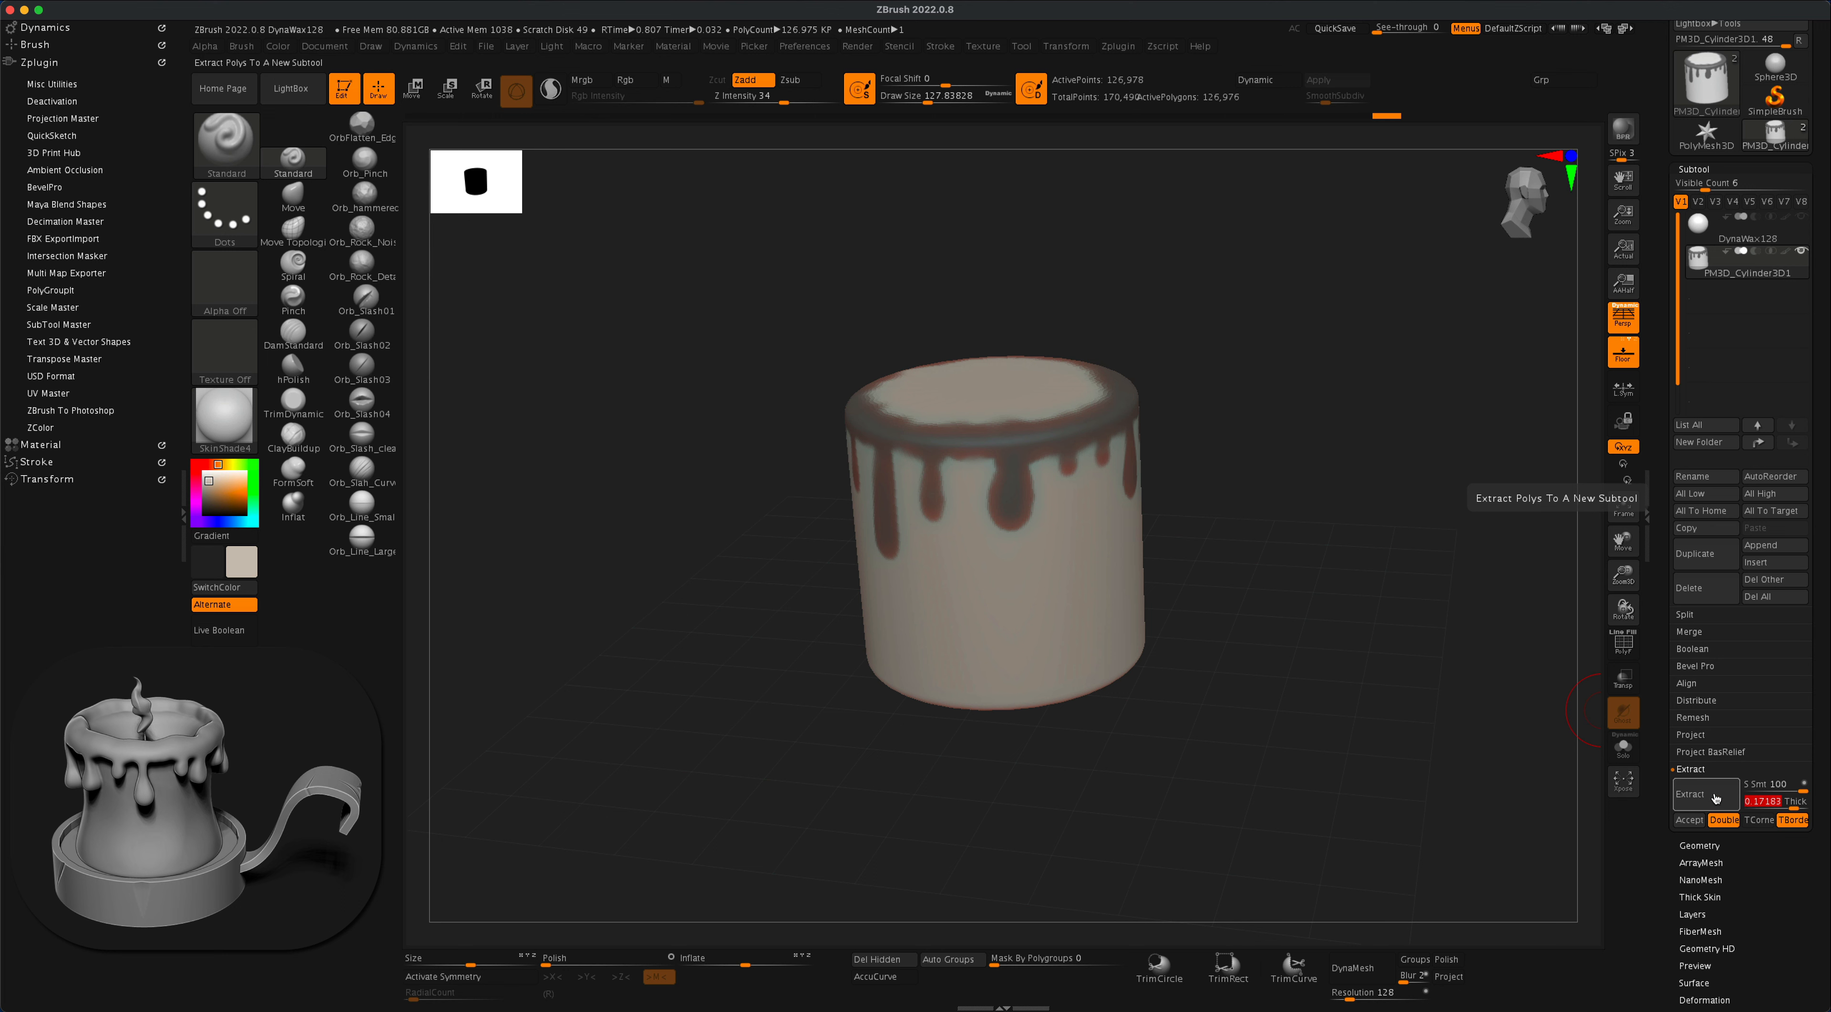
click(1715, 797)
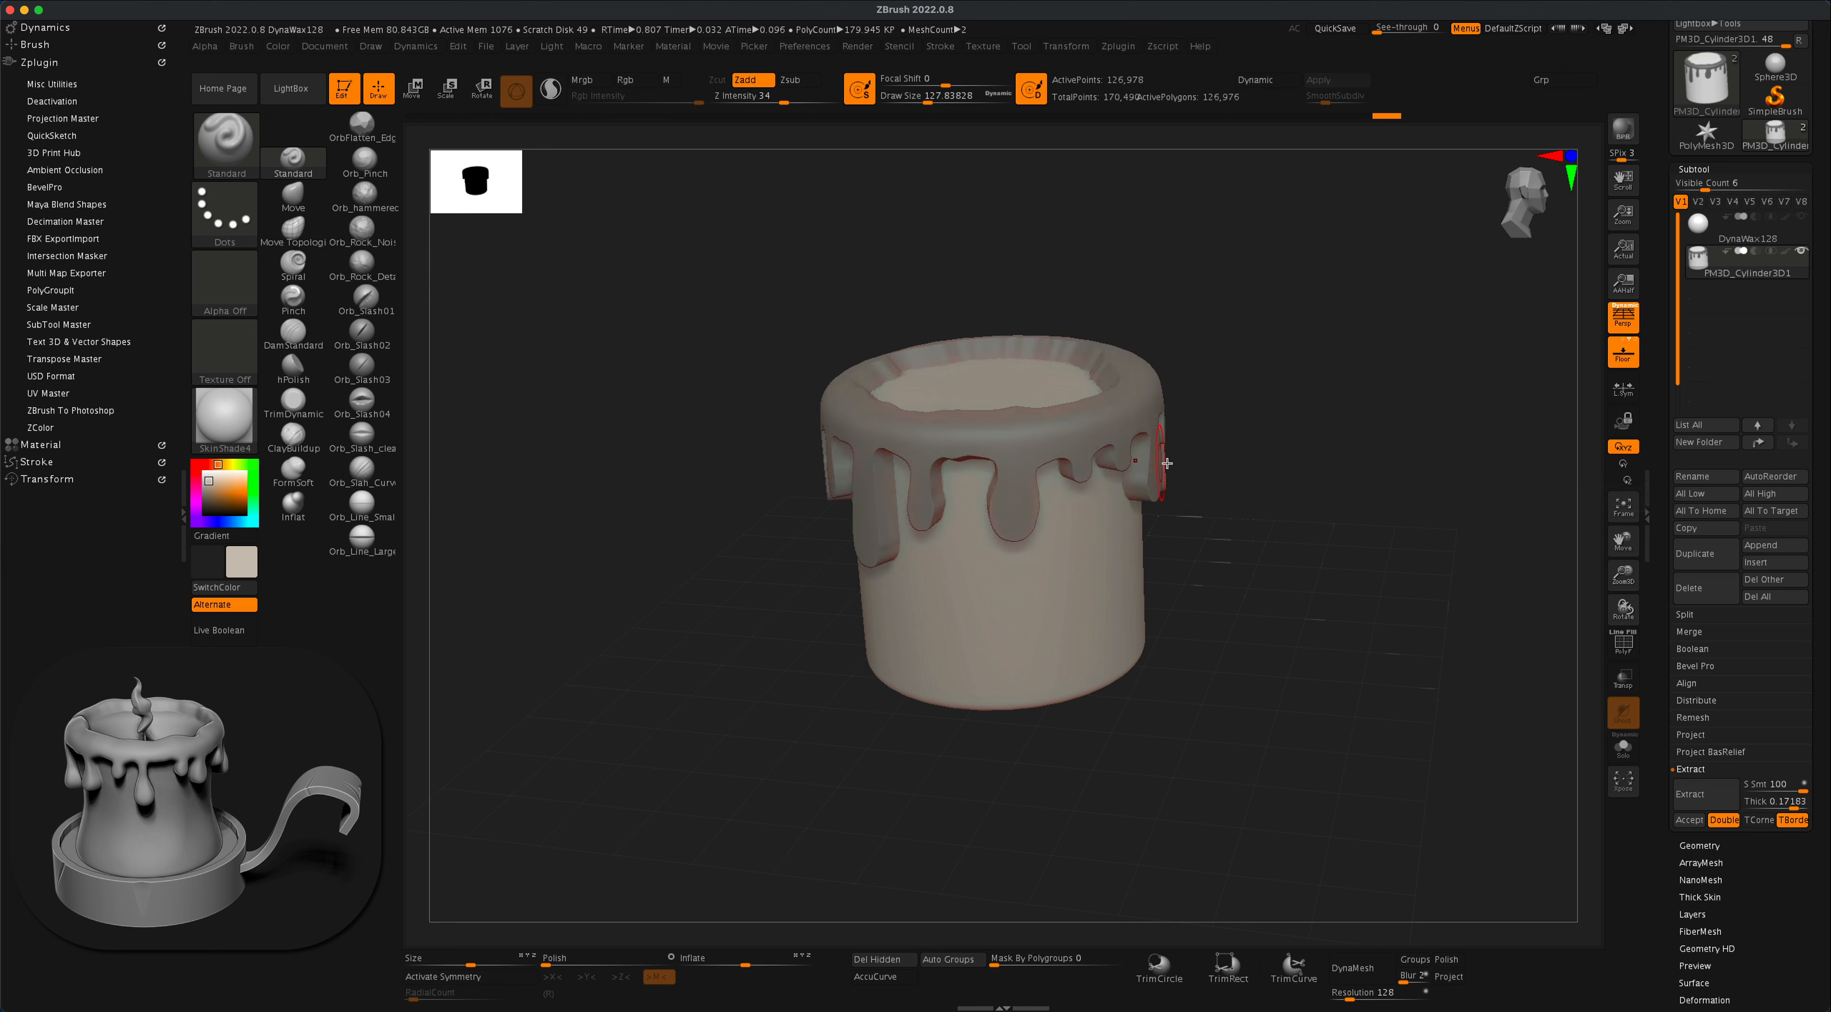
click(1687, 820)
- Remesh the extracted wax with DynaMesh at resolution 304 and inspect its polyframe
super+drag(1281, 344, 1376, 526)
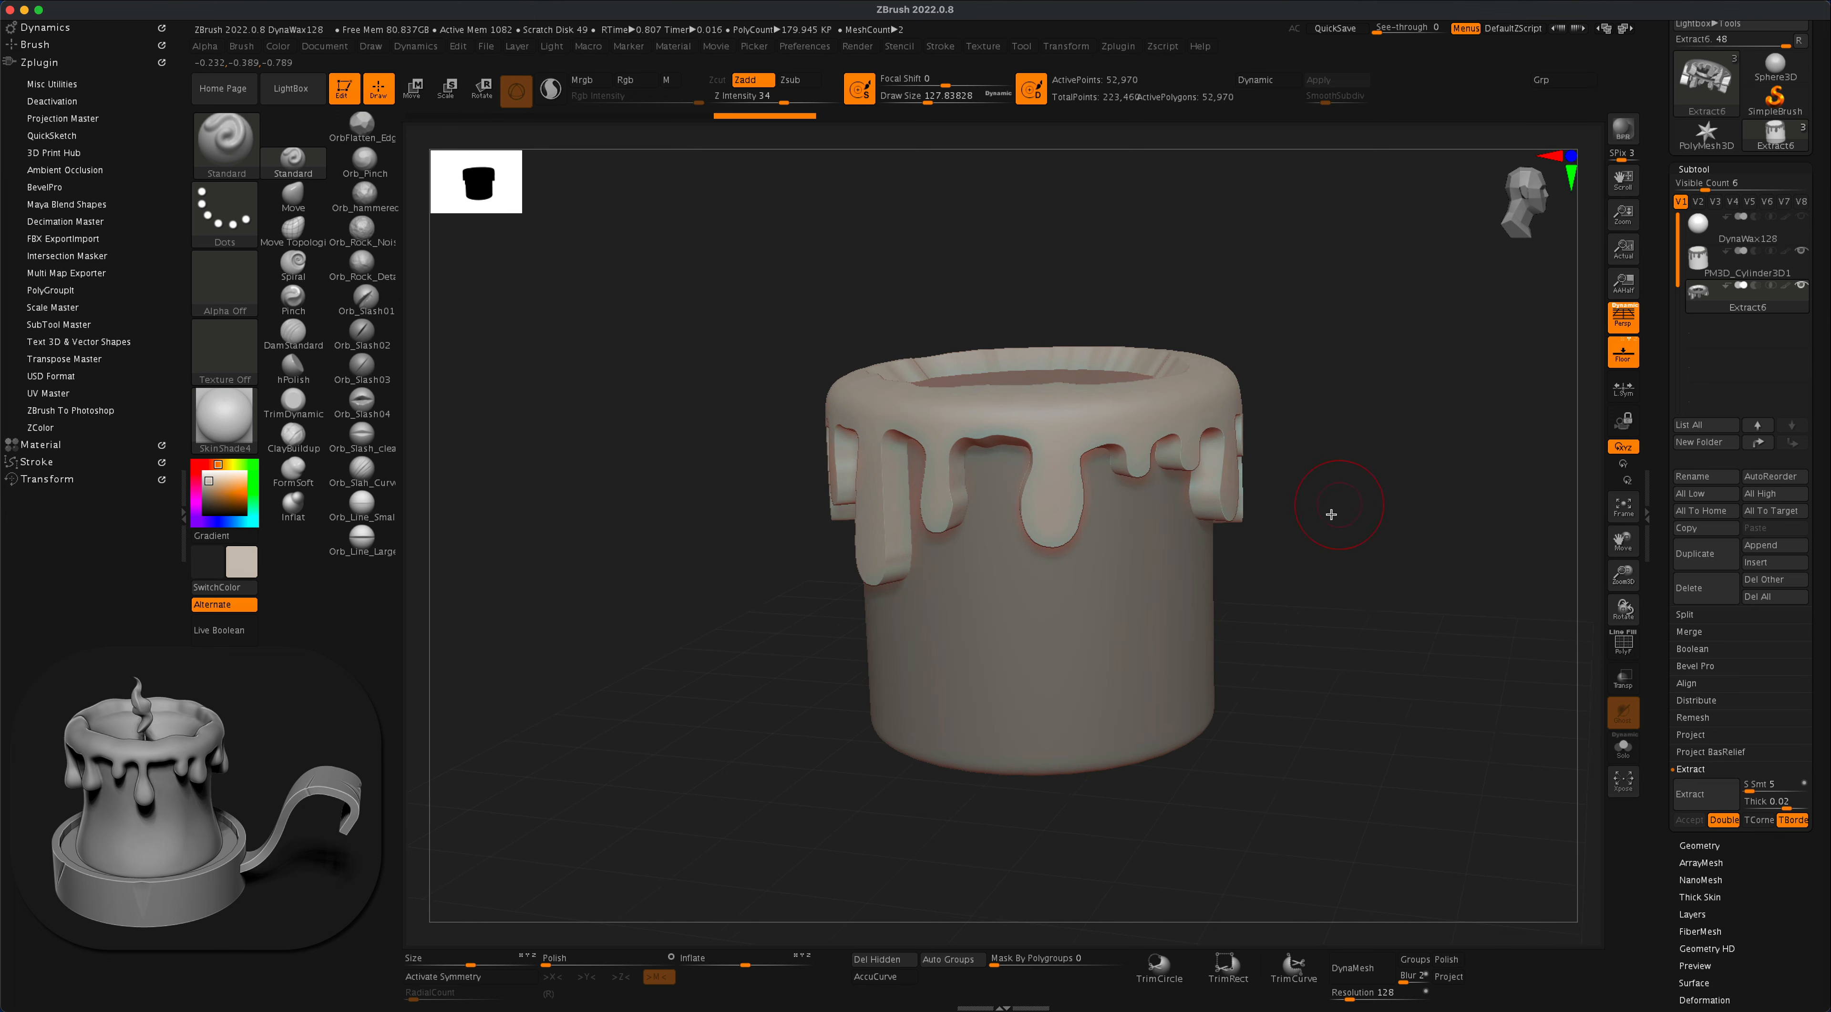
alt+drag(1380, 672, 1387, 660)
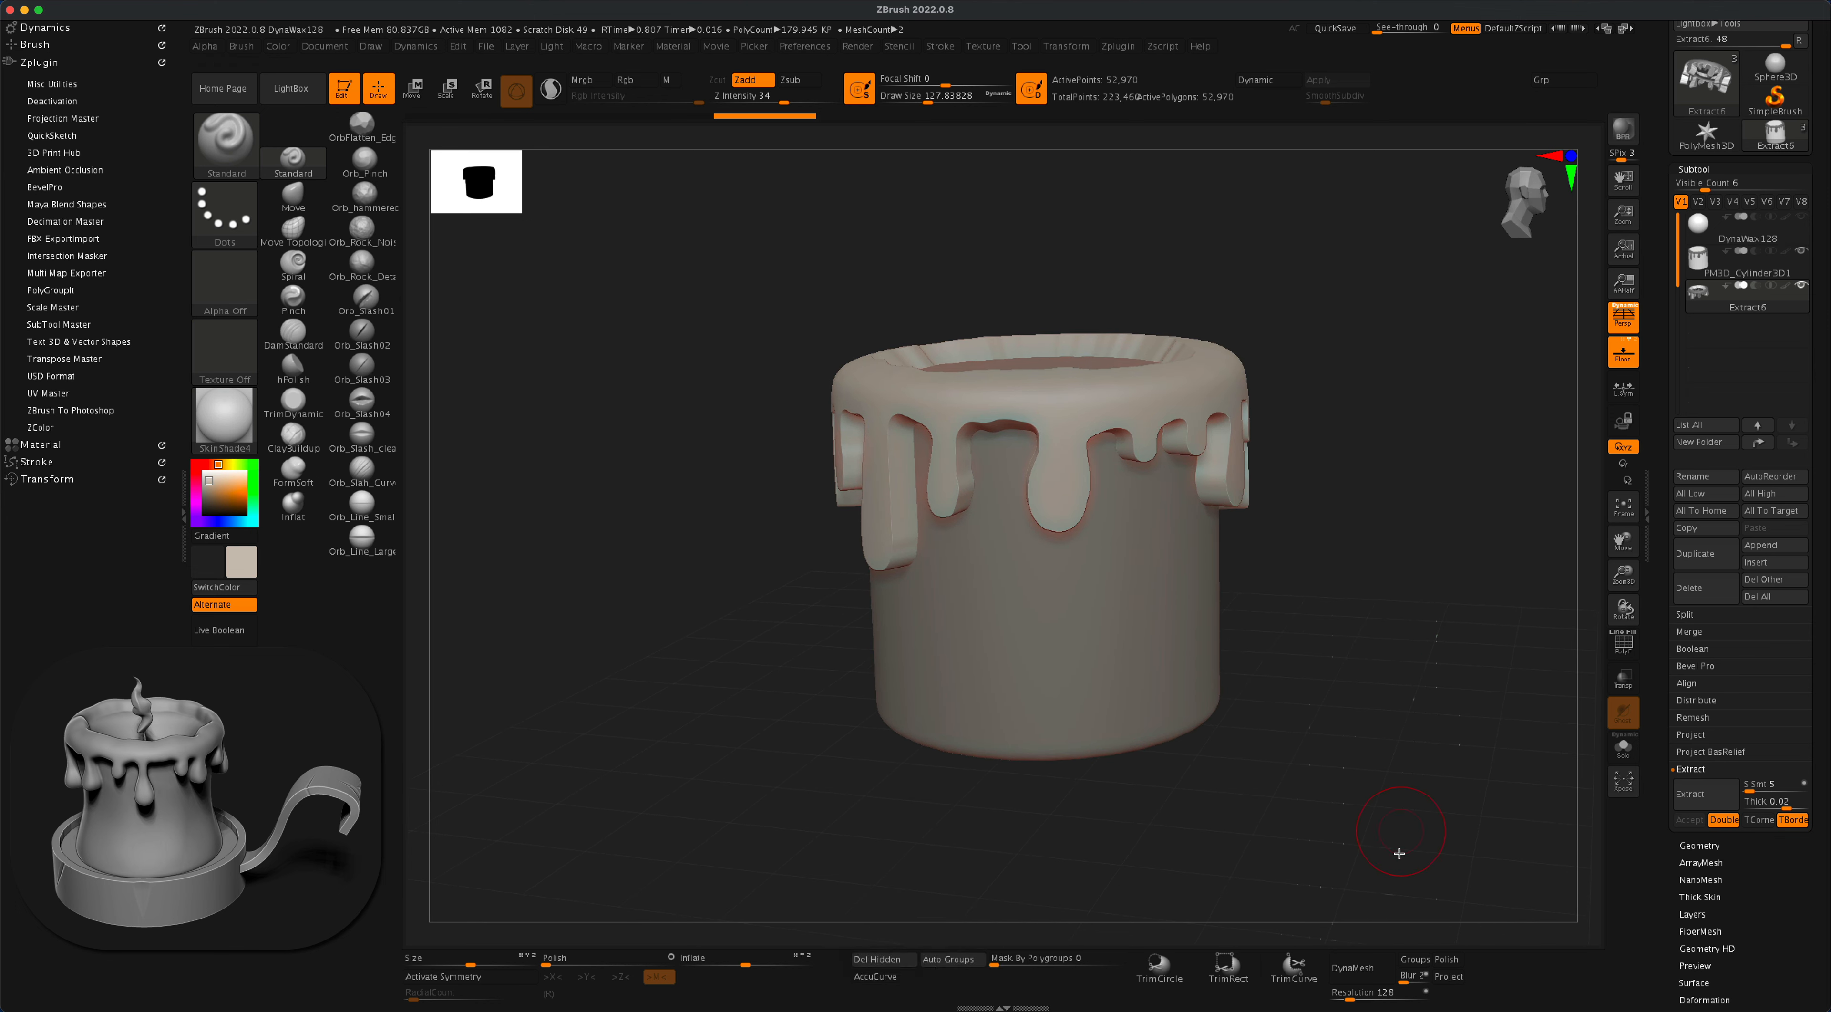
click(1351, 998)
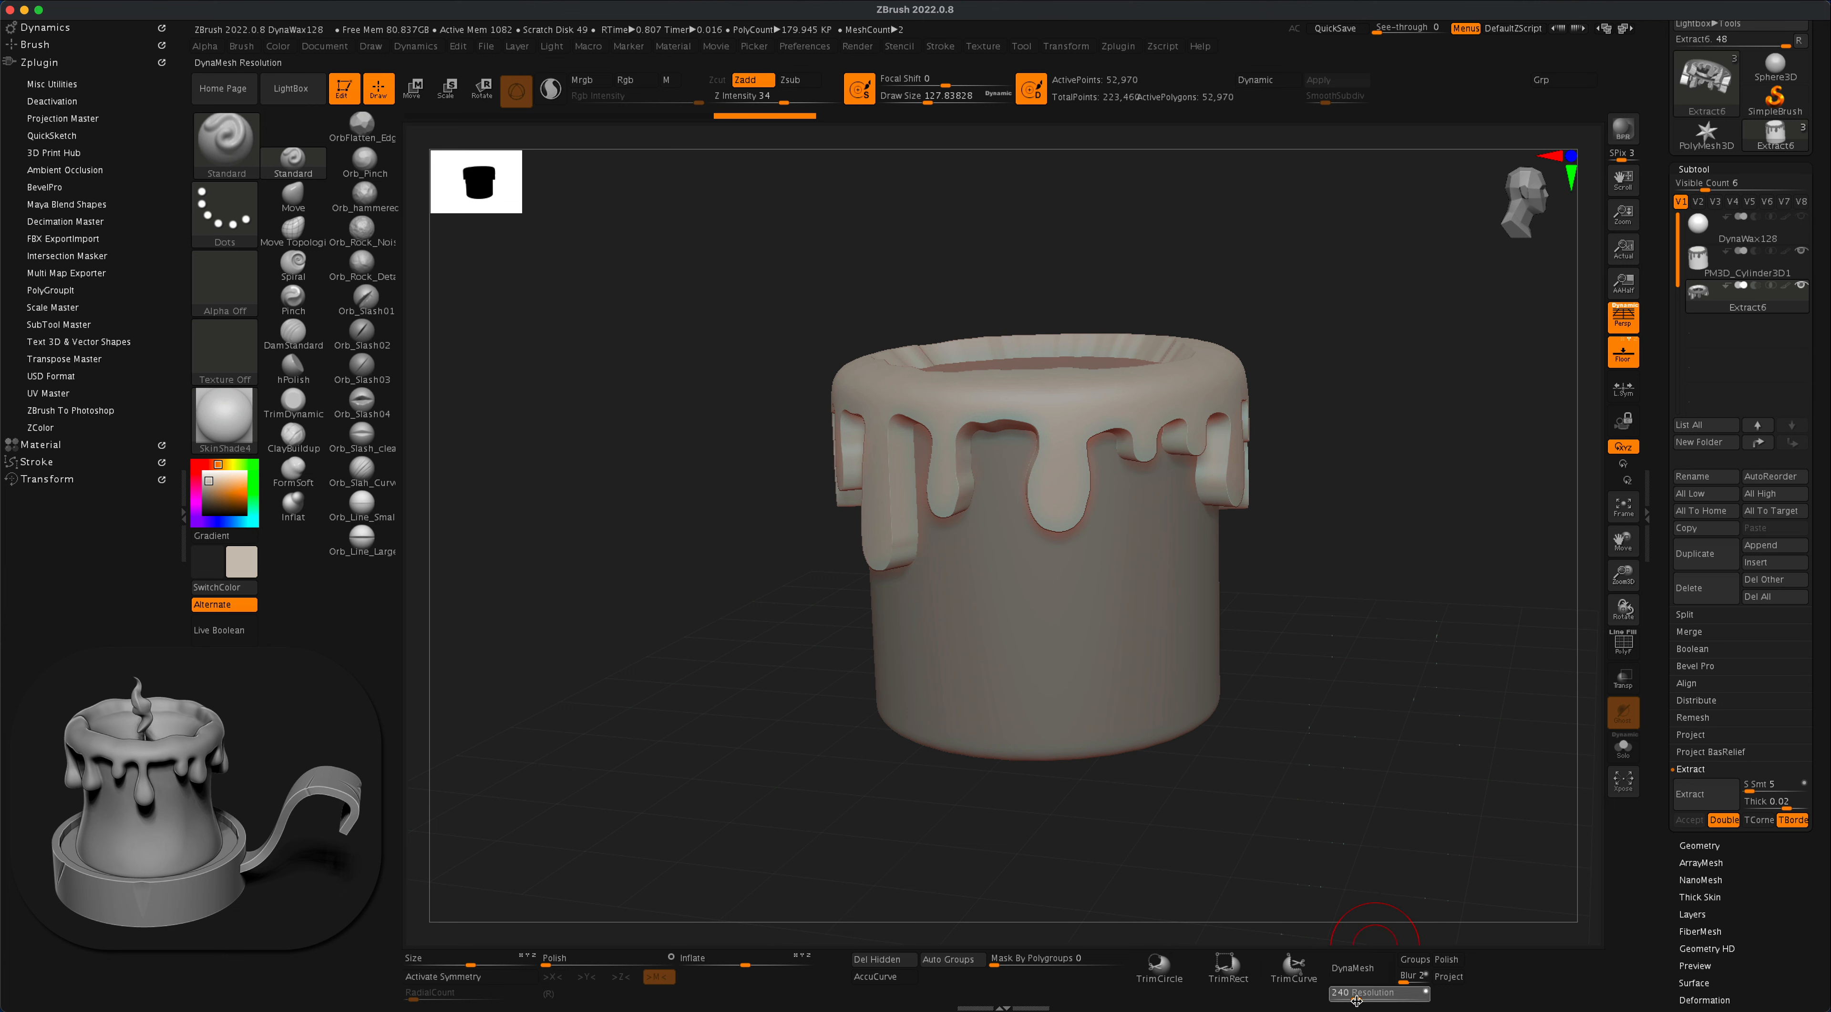
click(1358, 1002)
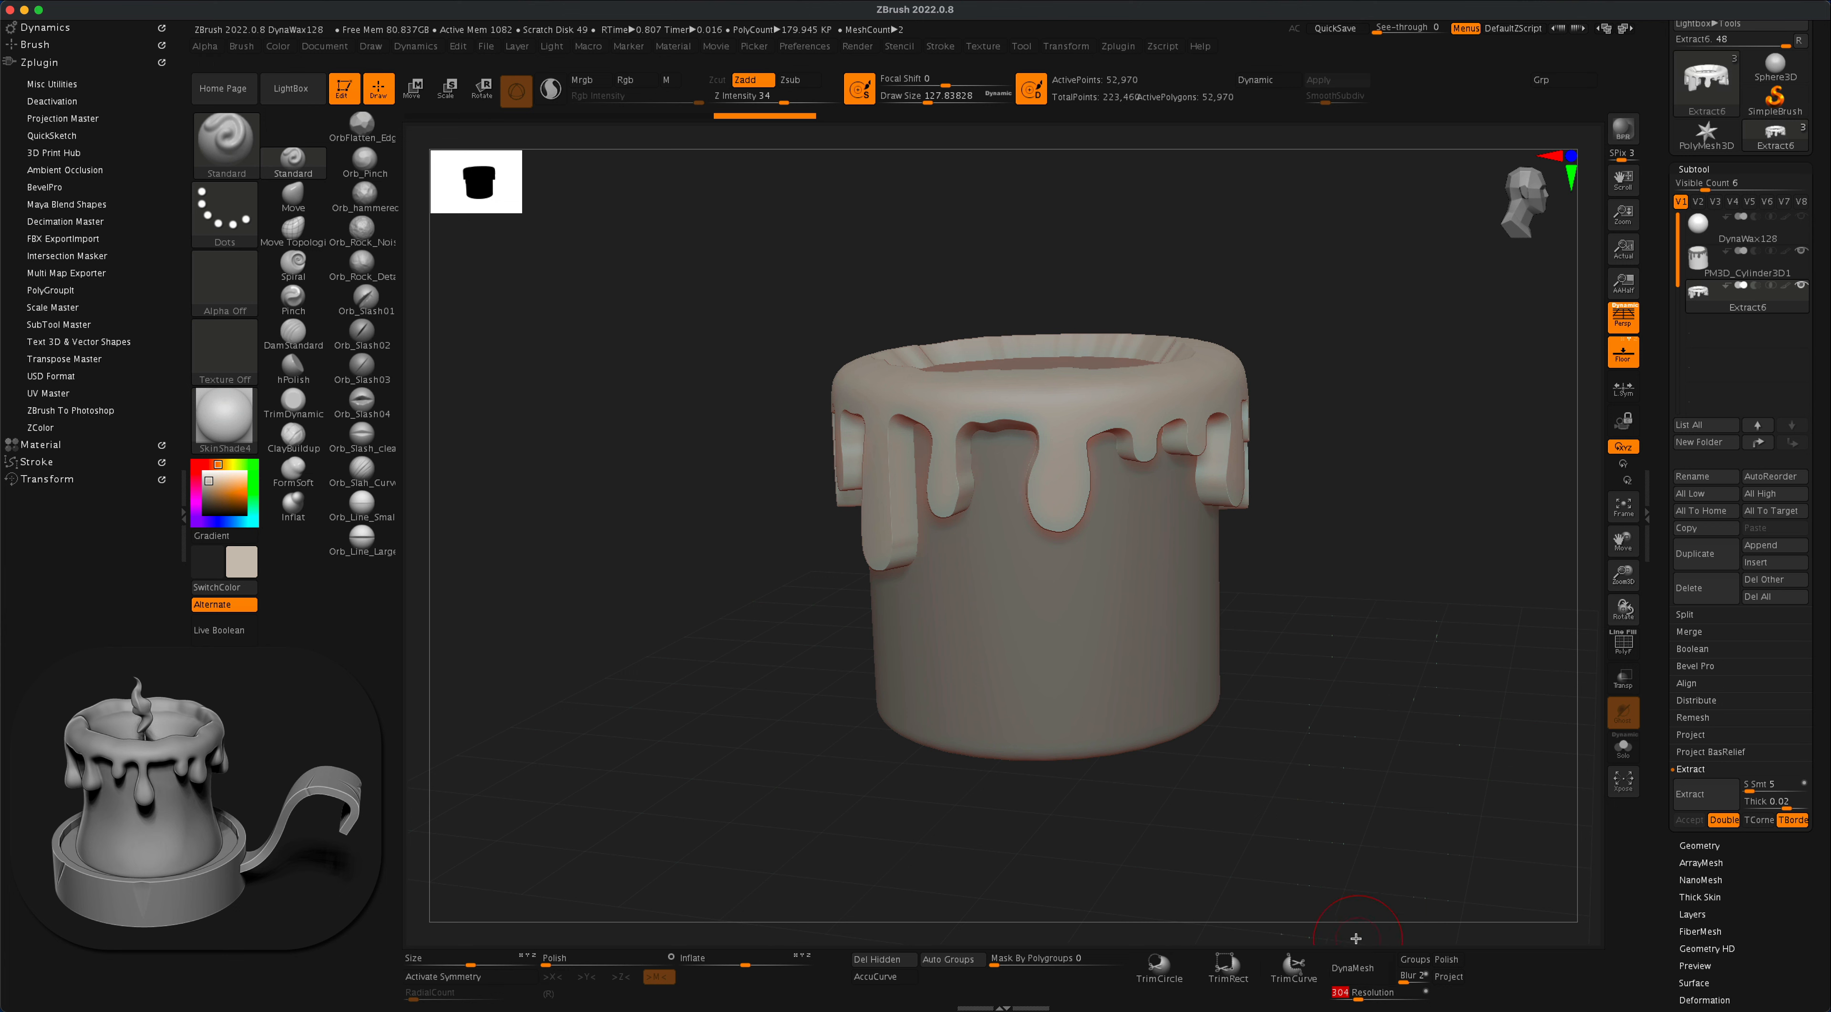
click(1359, 971)
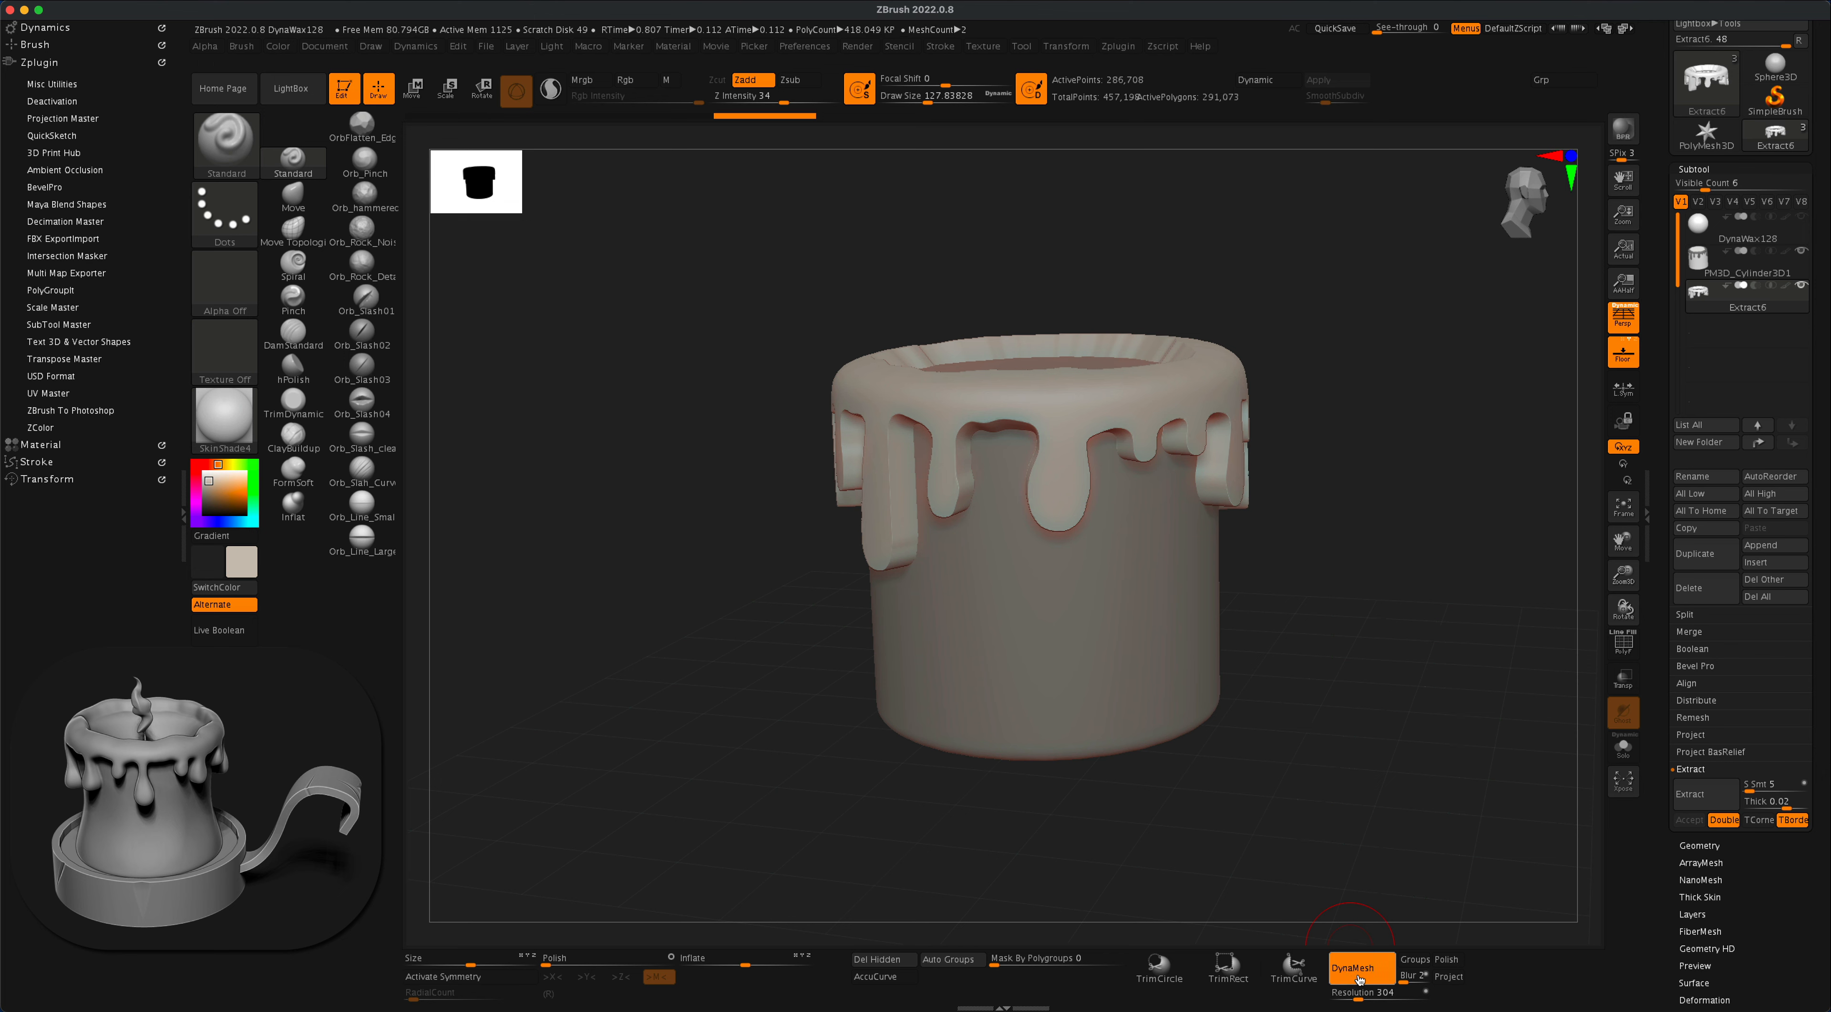
drag(1308, 540, 1361, 544)
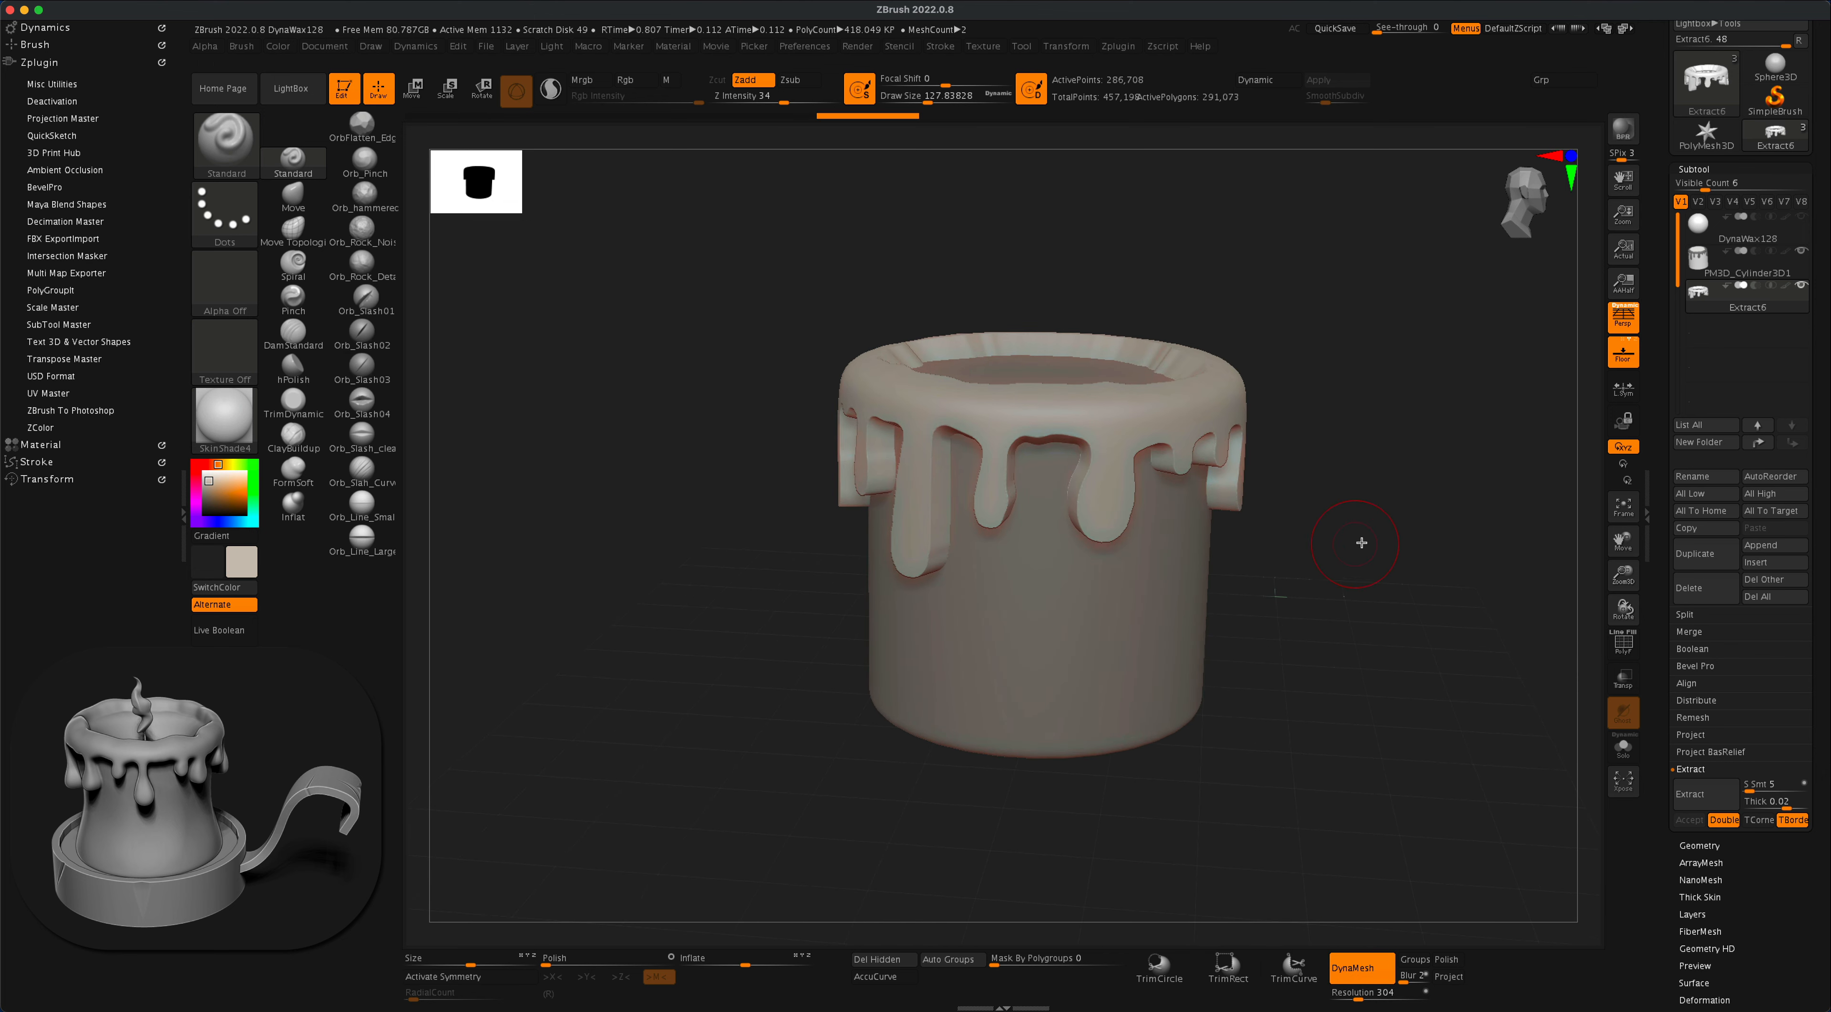
click(1624, 647)
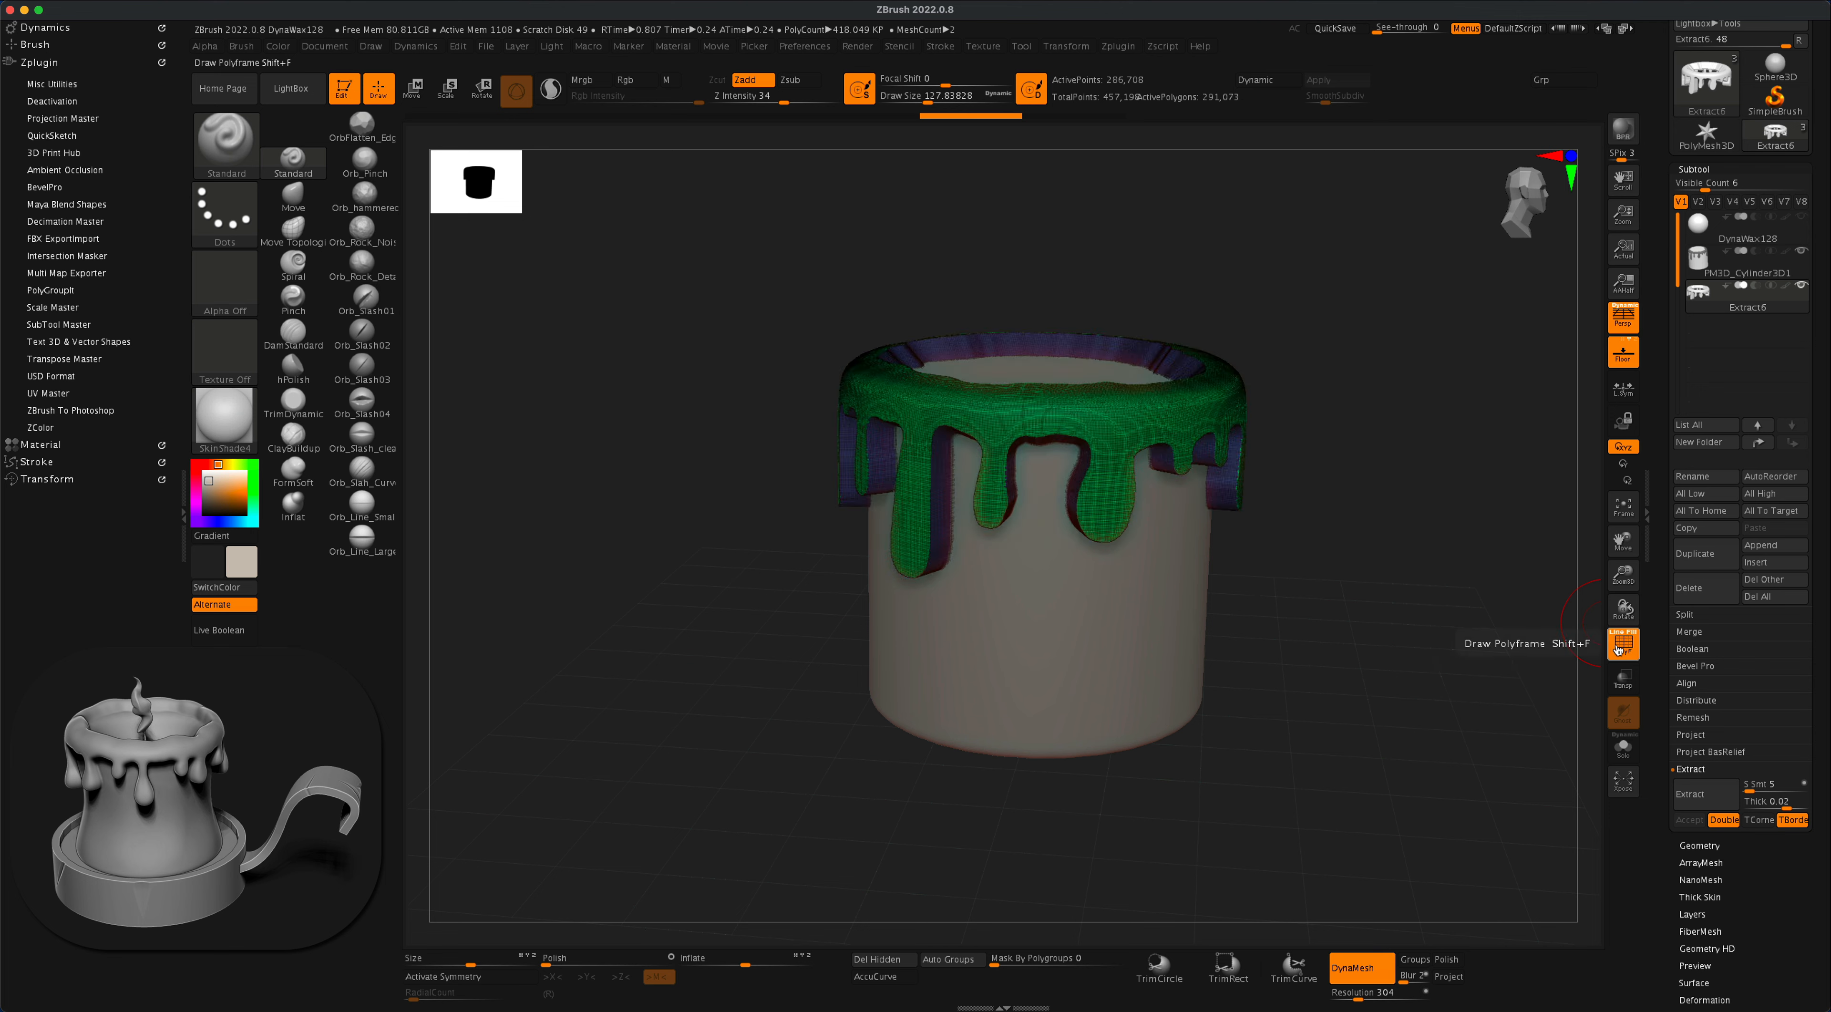
mouse_move(1377, 519)
mouse_down()
mouse_move(1377, 555)
mouse_move(1394, 515)
mouse_move(1377, 574)
mouse_up()
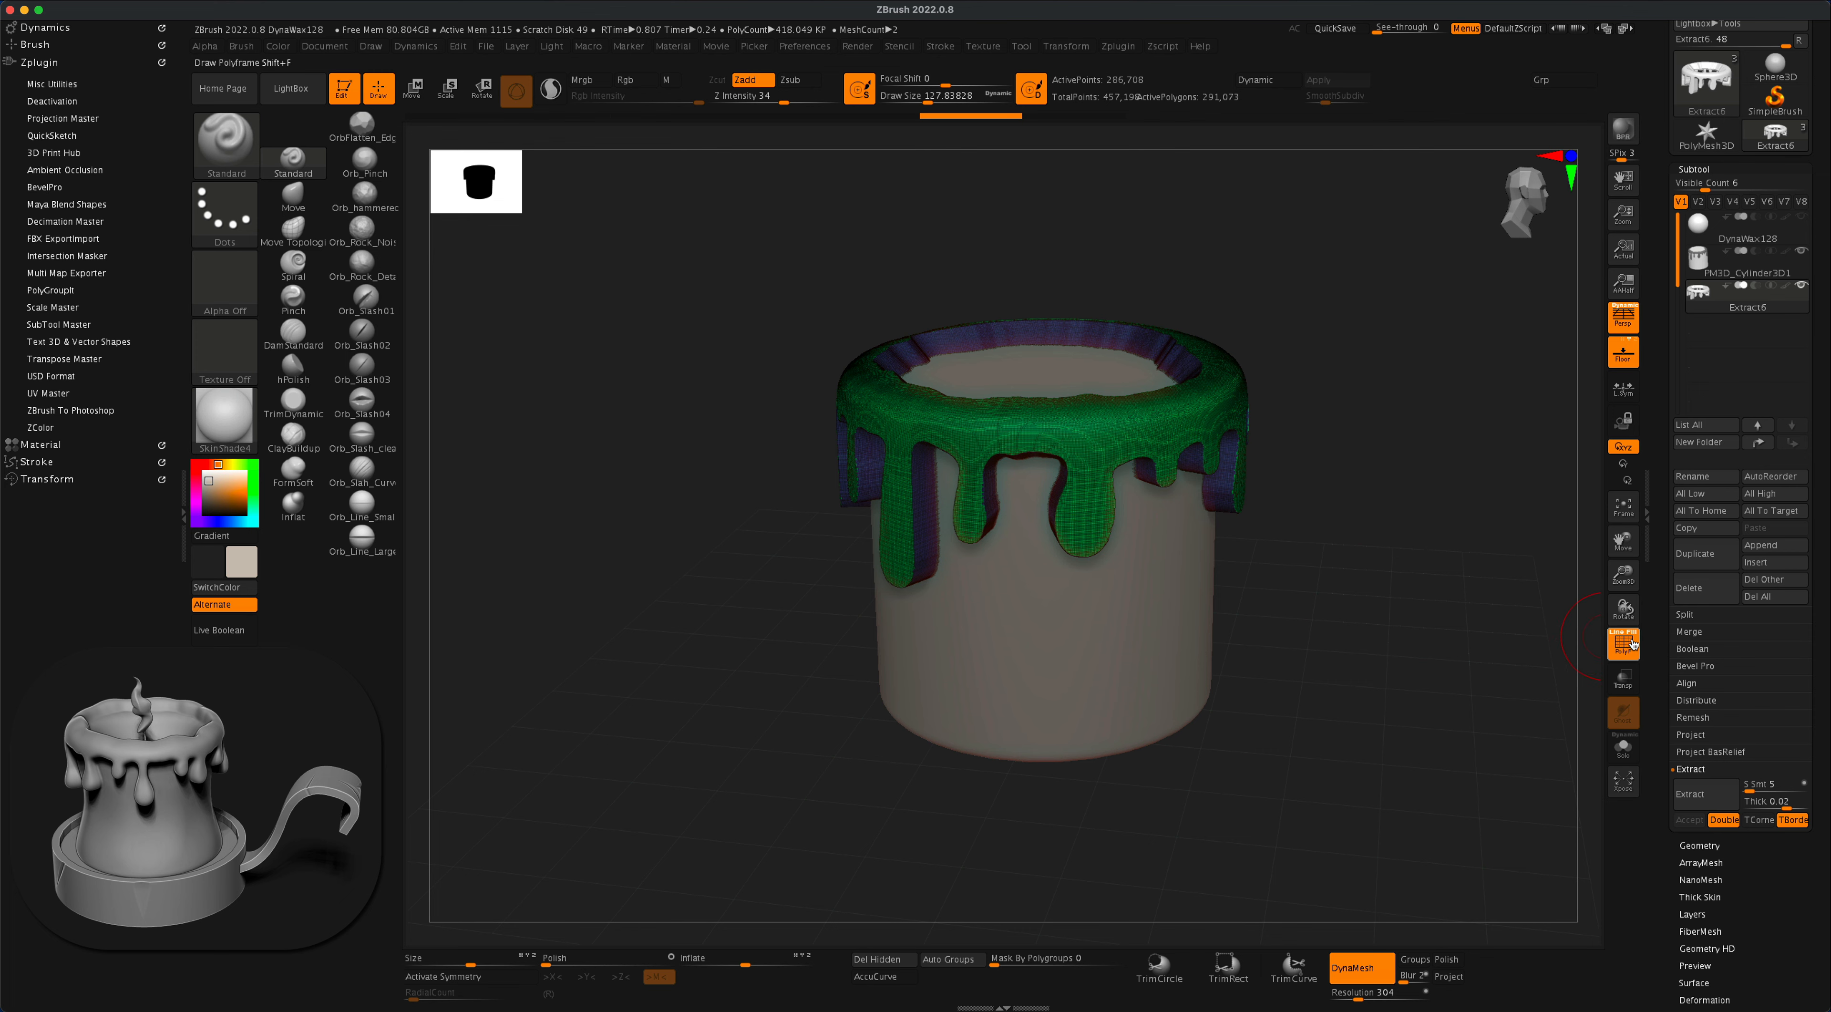
click(1632, 644)
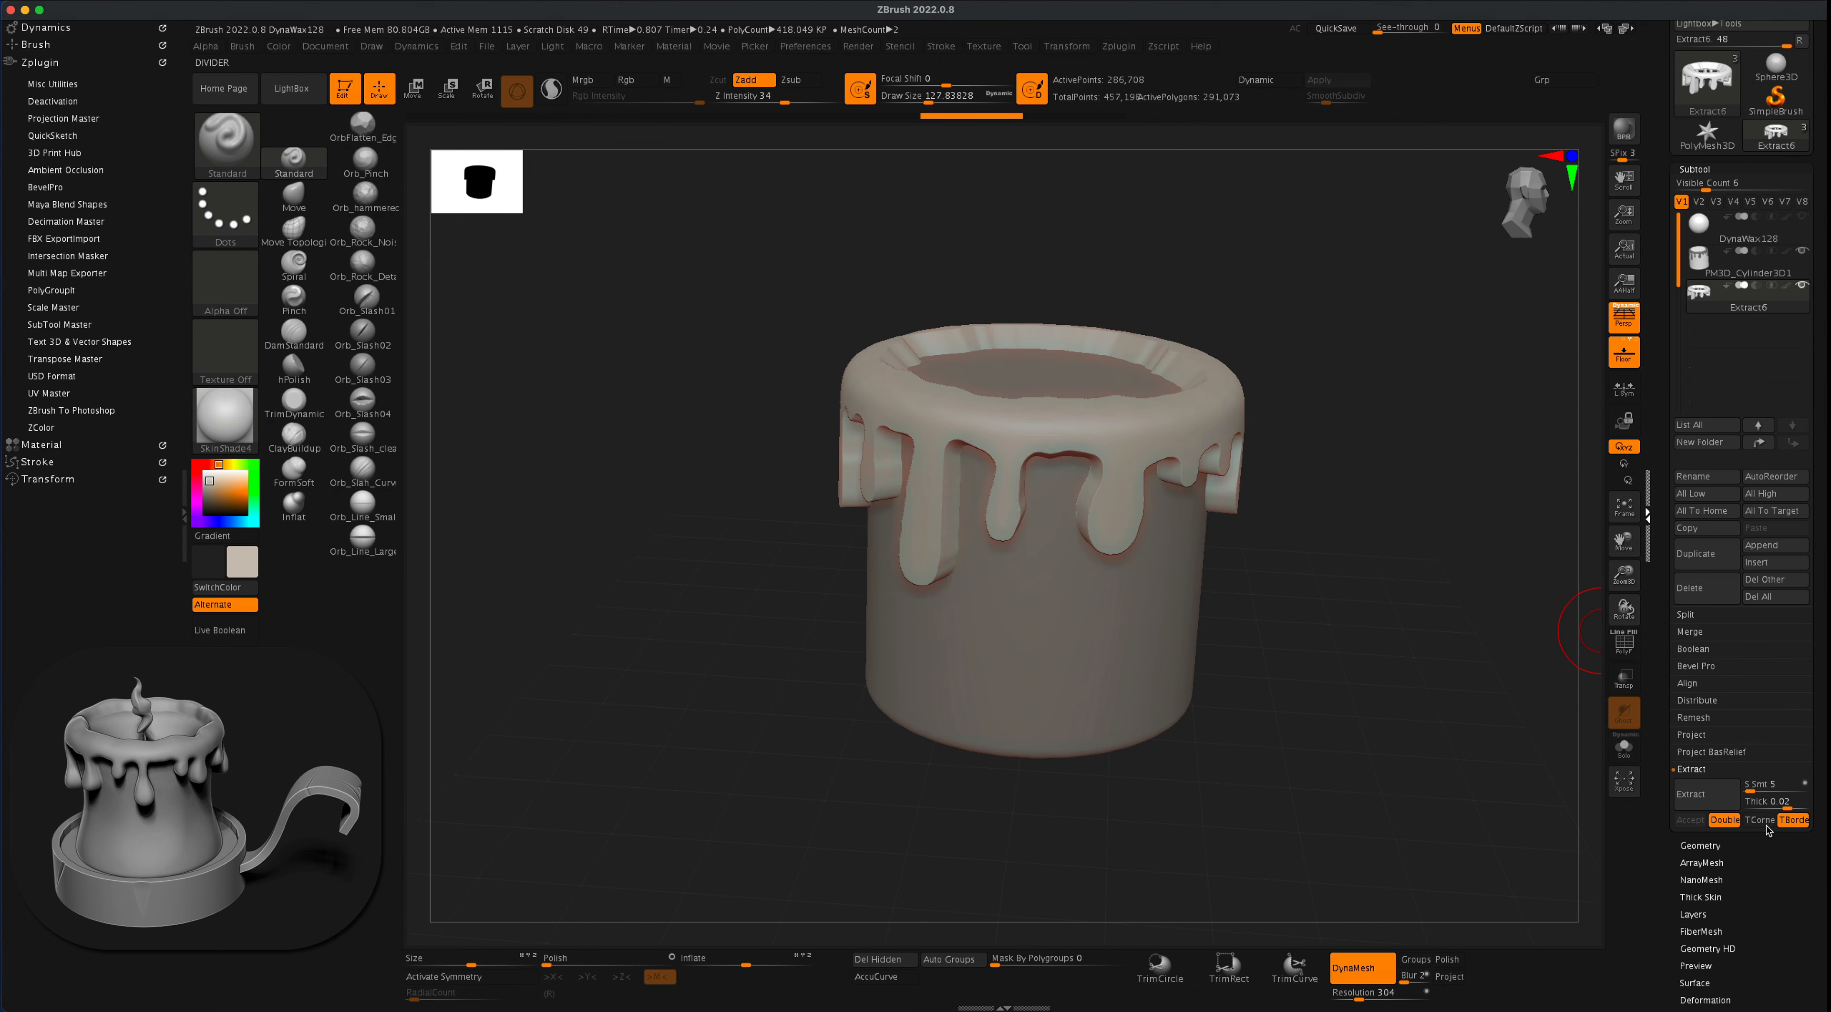
- Apply the Polish deformation twice to the extracted wax, using a value of 100 for the first pass
drag(1819, 749, 1824, 623)
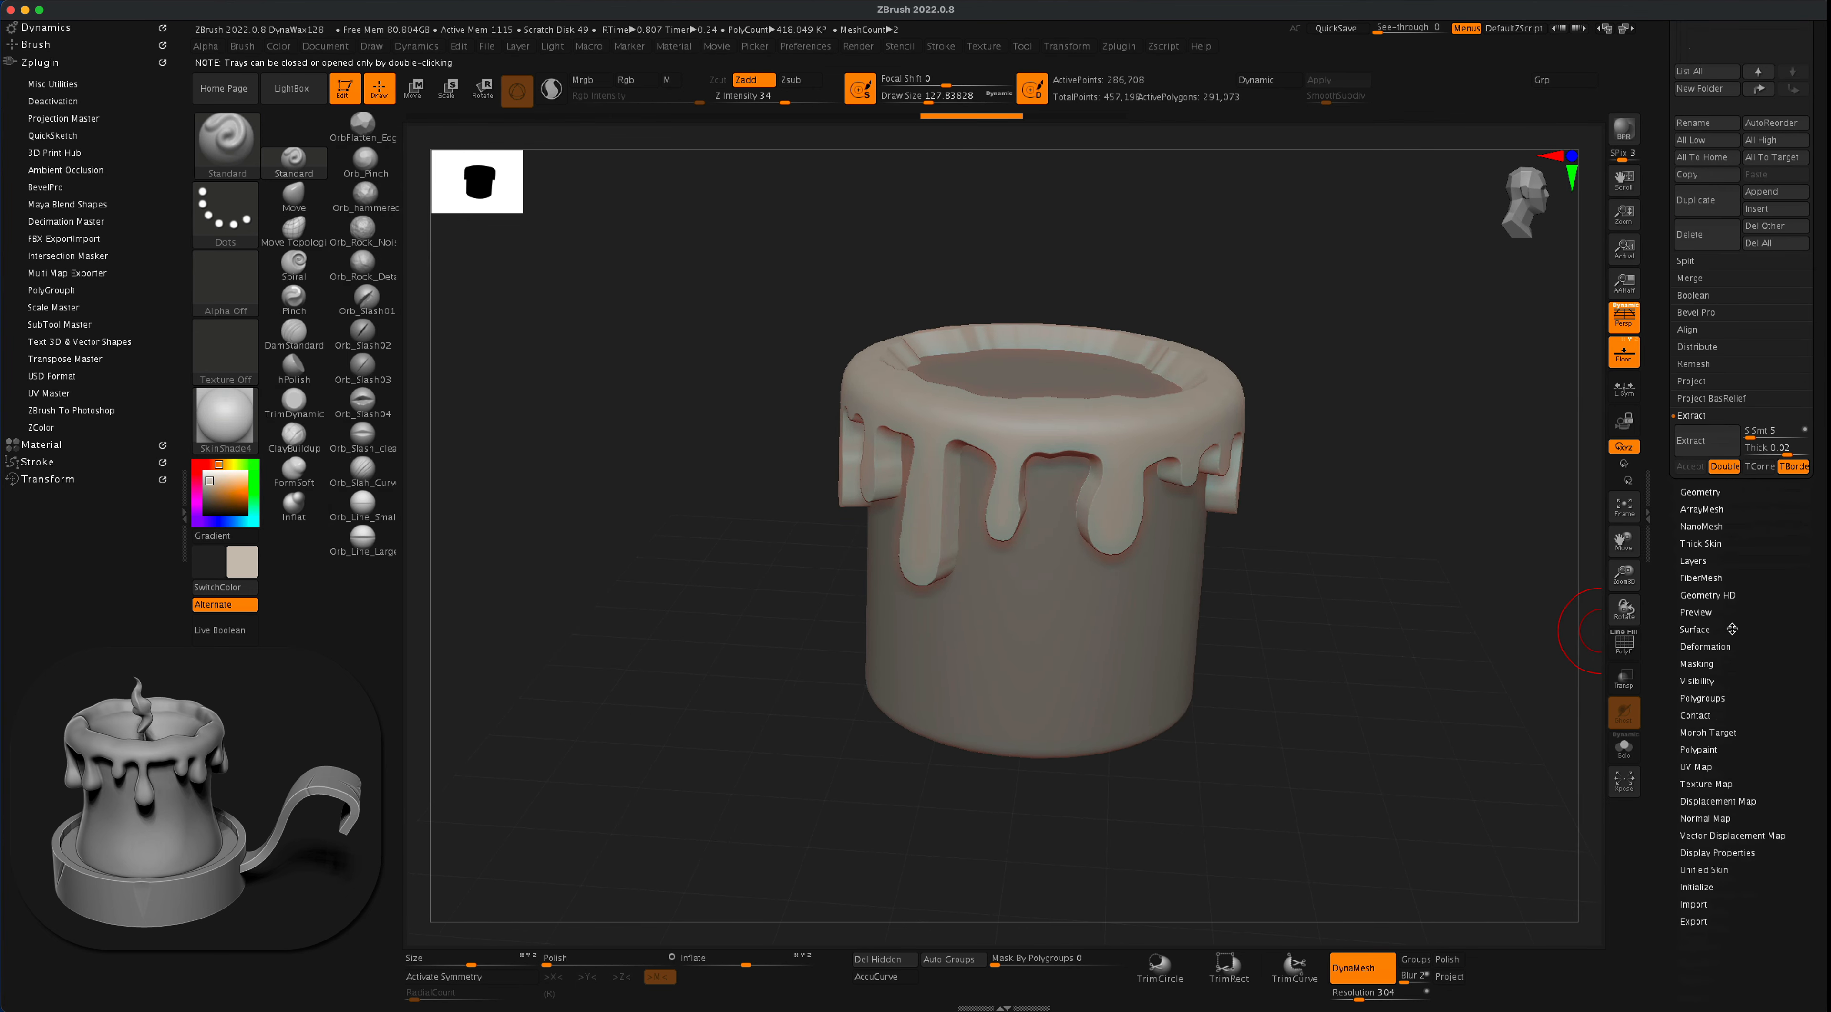
click(1719, 646)
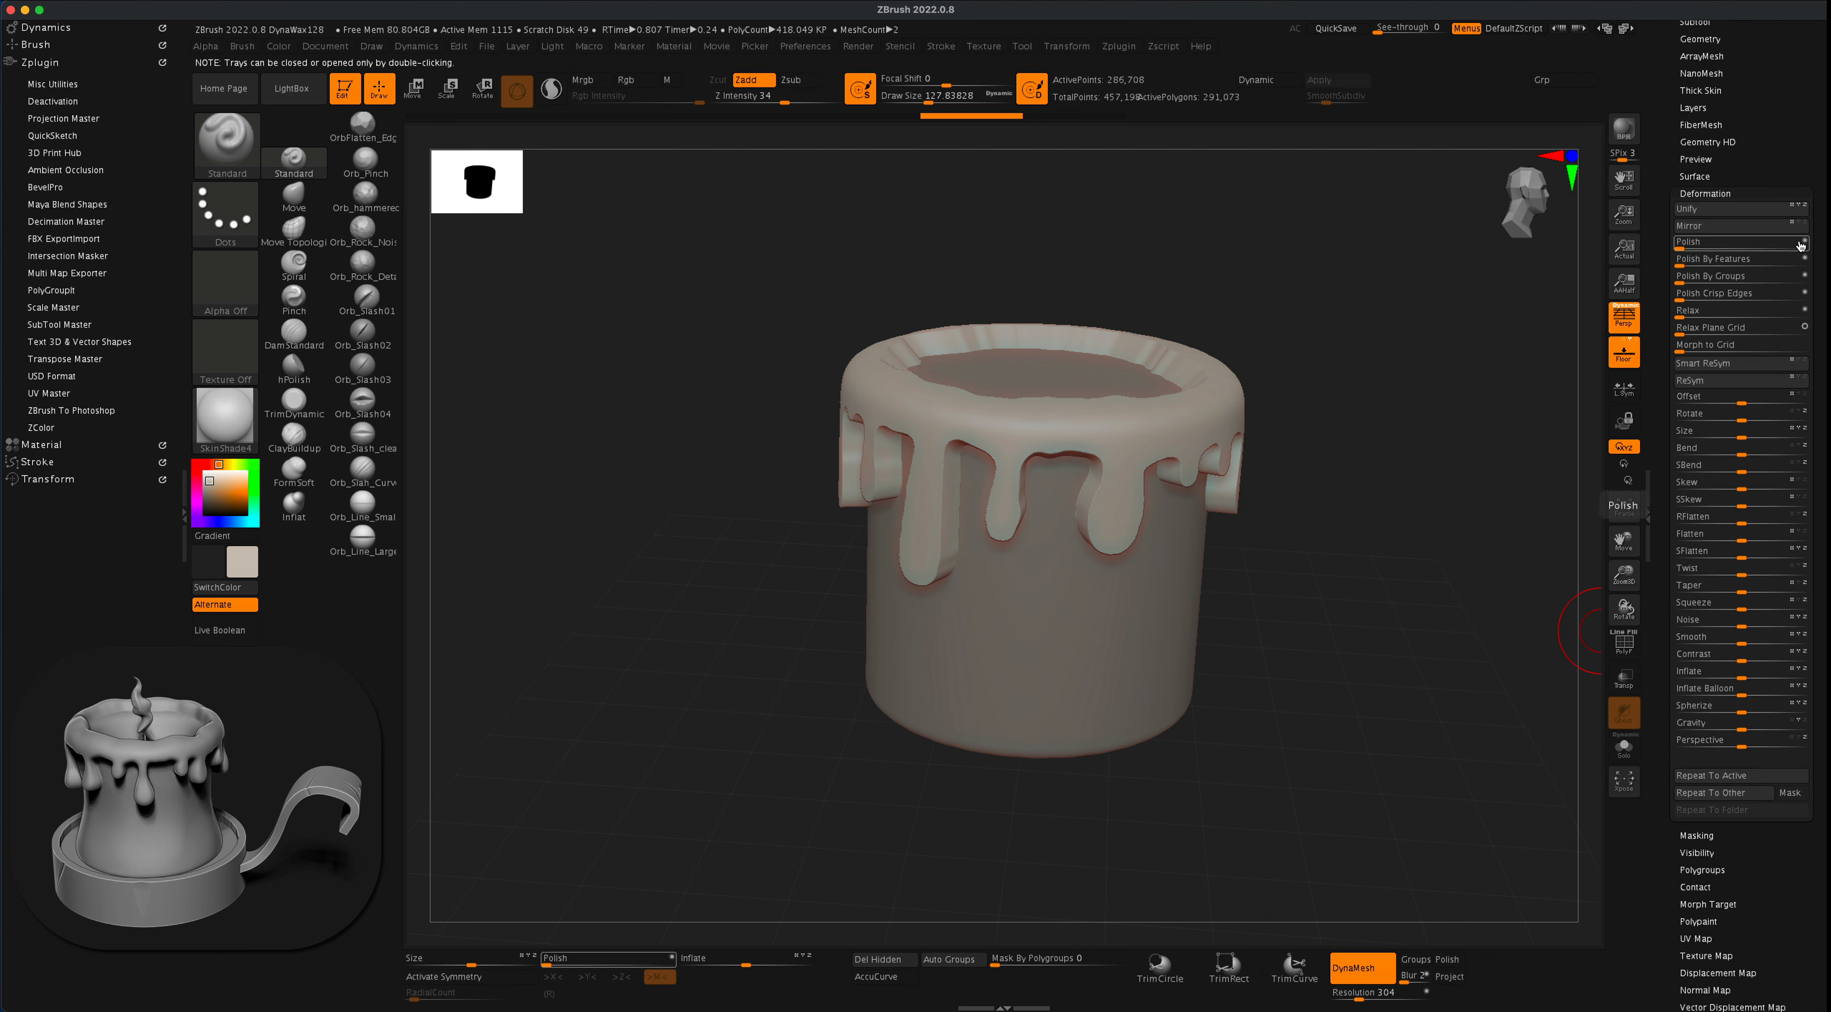
key(super)
click(1687, 246)
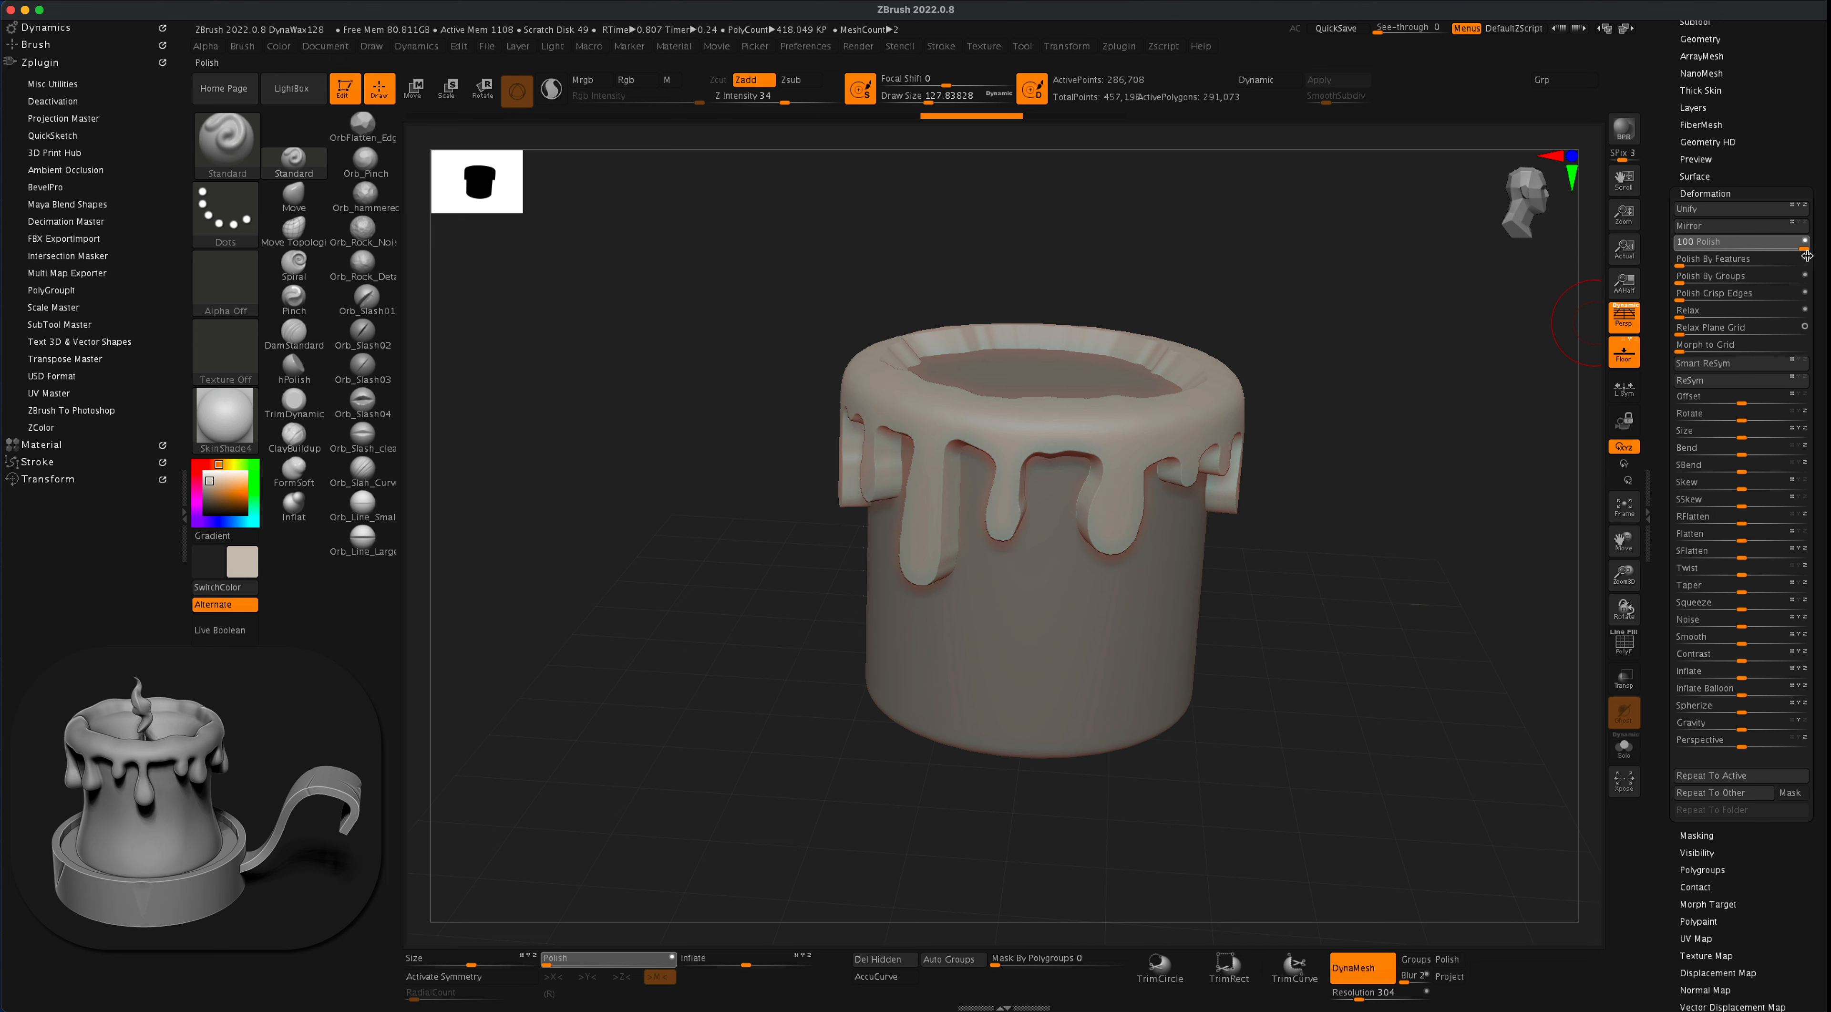
drag(1814, 255, 1814, 255)
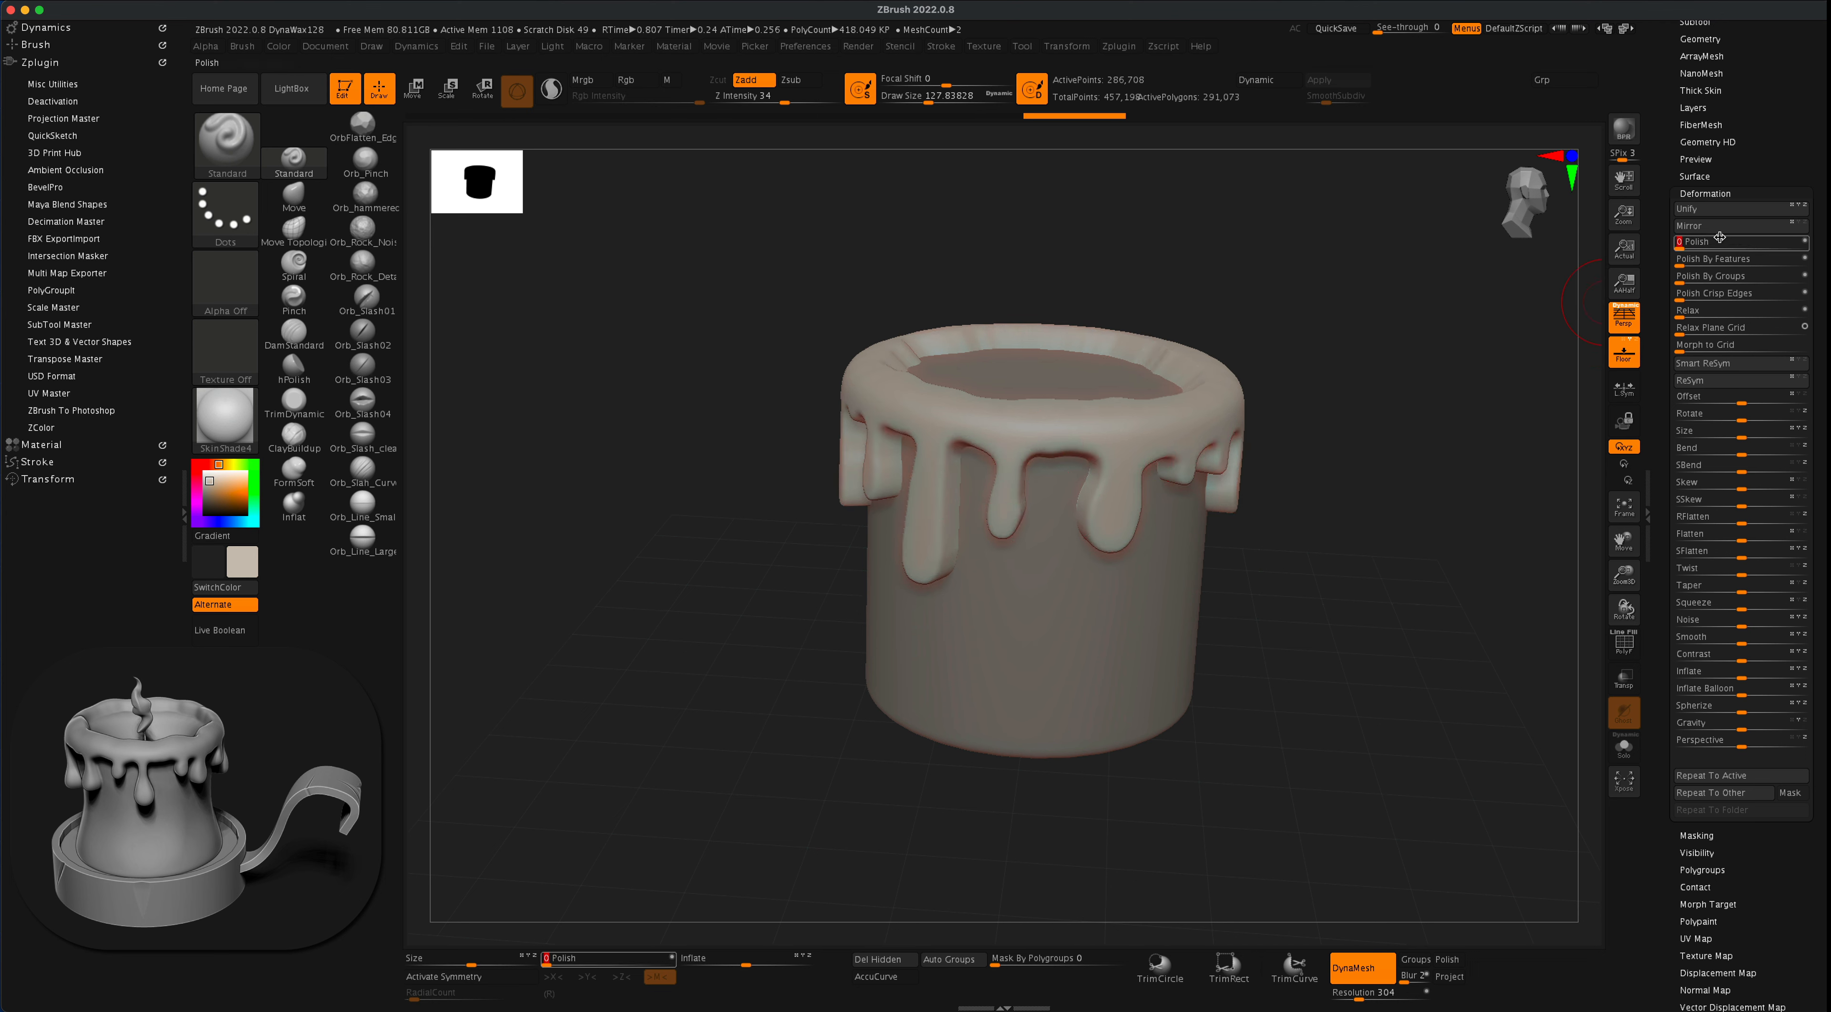
drag(1683, 245, 1799, 252)
drag(1251, 455, 1319, 468)
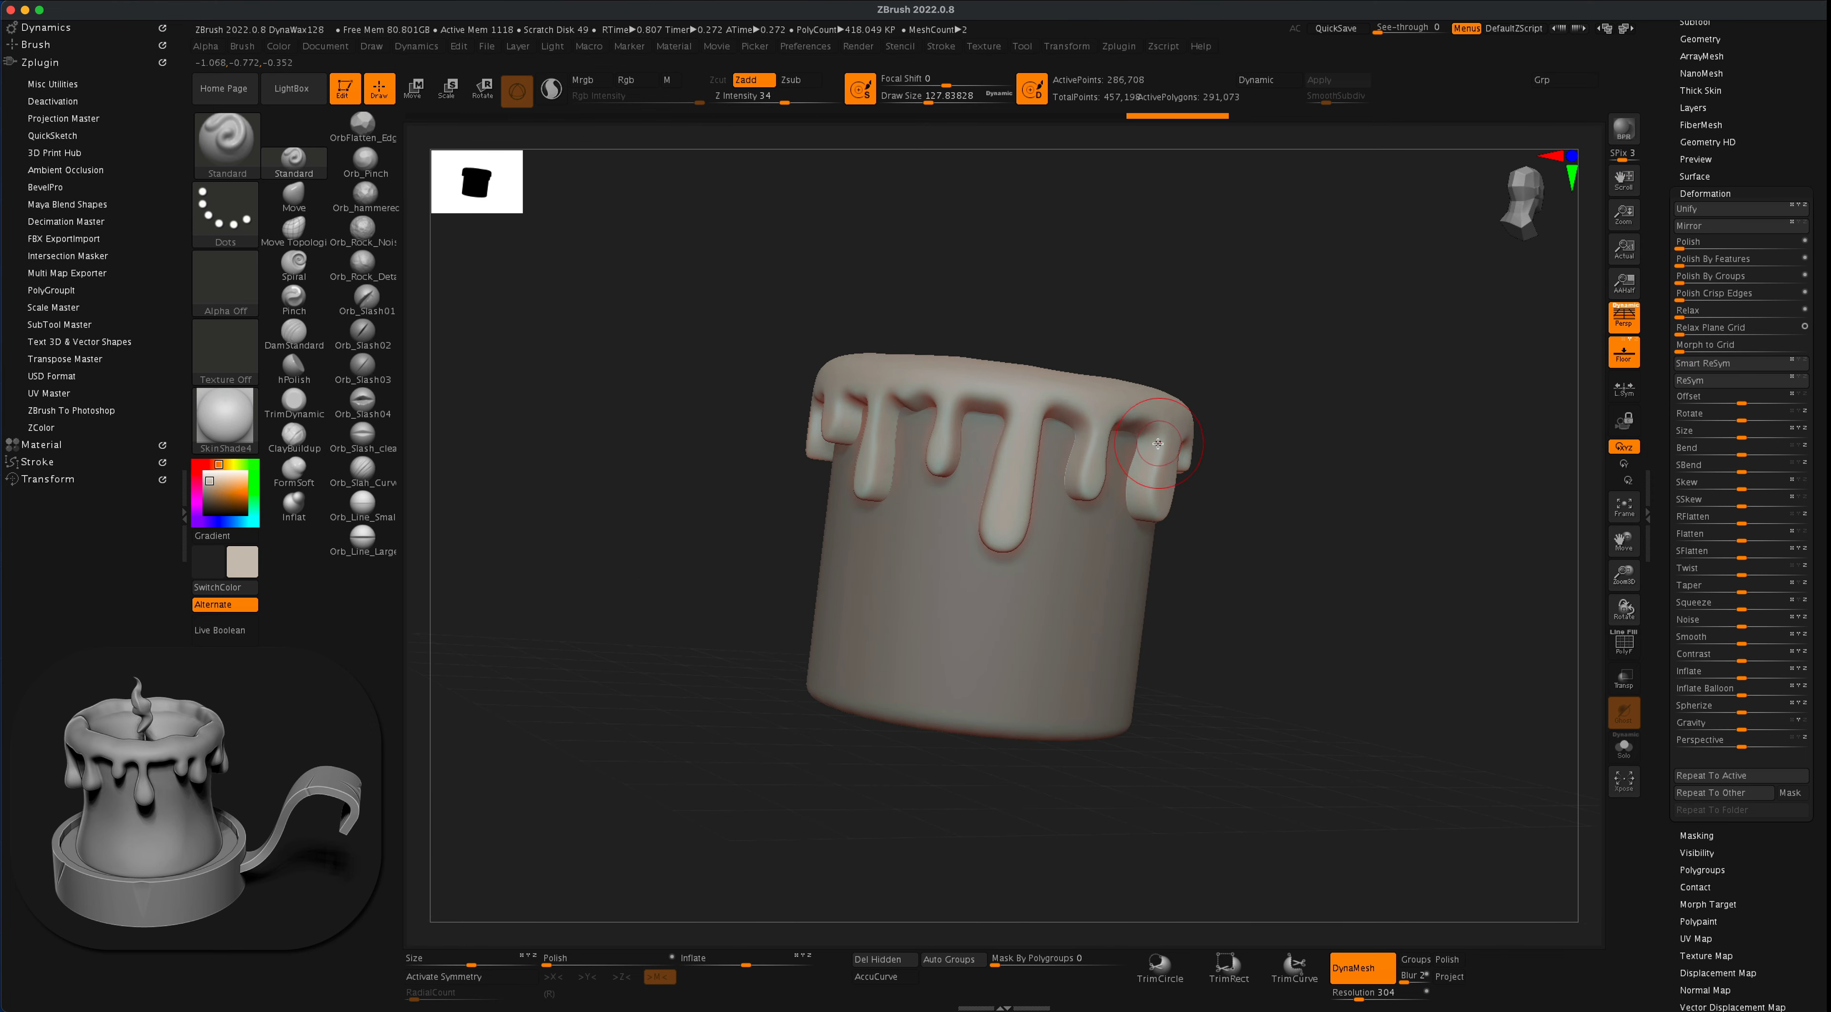
drag(1208, 476, 1147, 546)
- Show the subtool list and choose the Inflat brush with a draw size of about 245
drag(1294, 532, 1706, 264)
drag(1806, 151, 1805, 349)
click(1716, 218)
drag(1403, 344, 1340, 420)
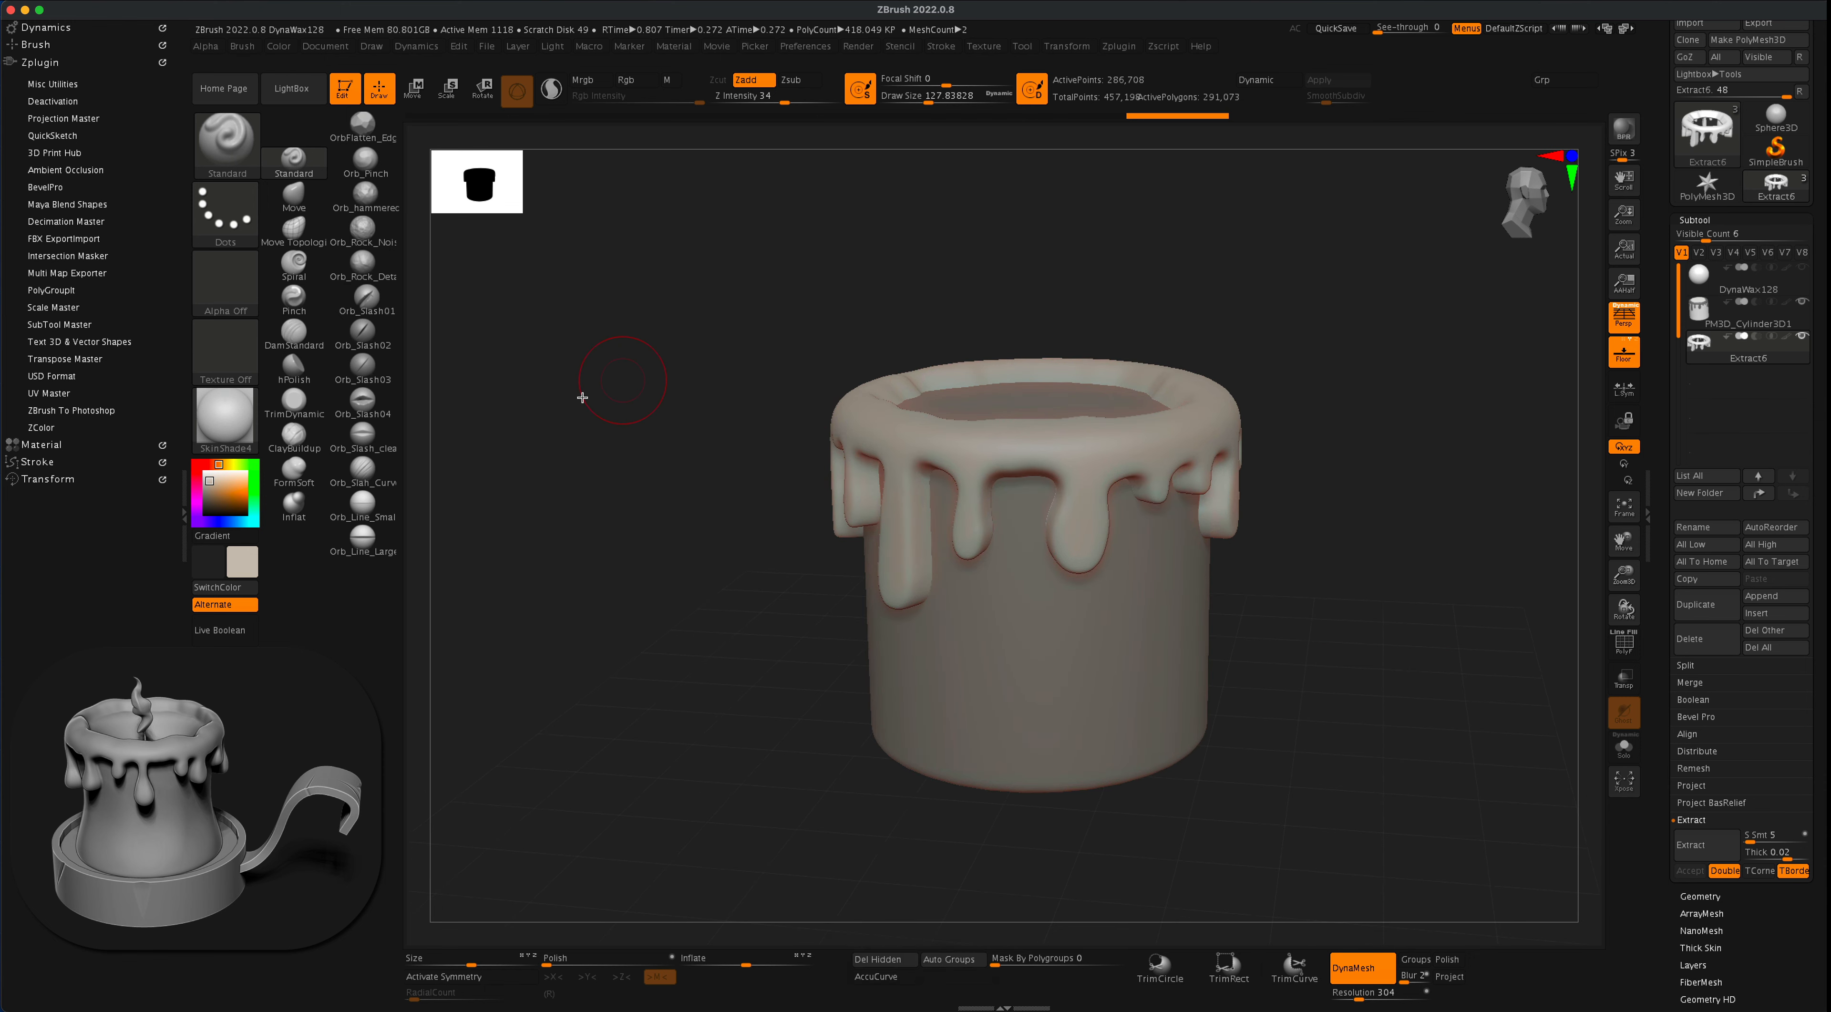
click(293, 506)
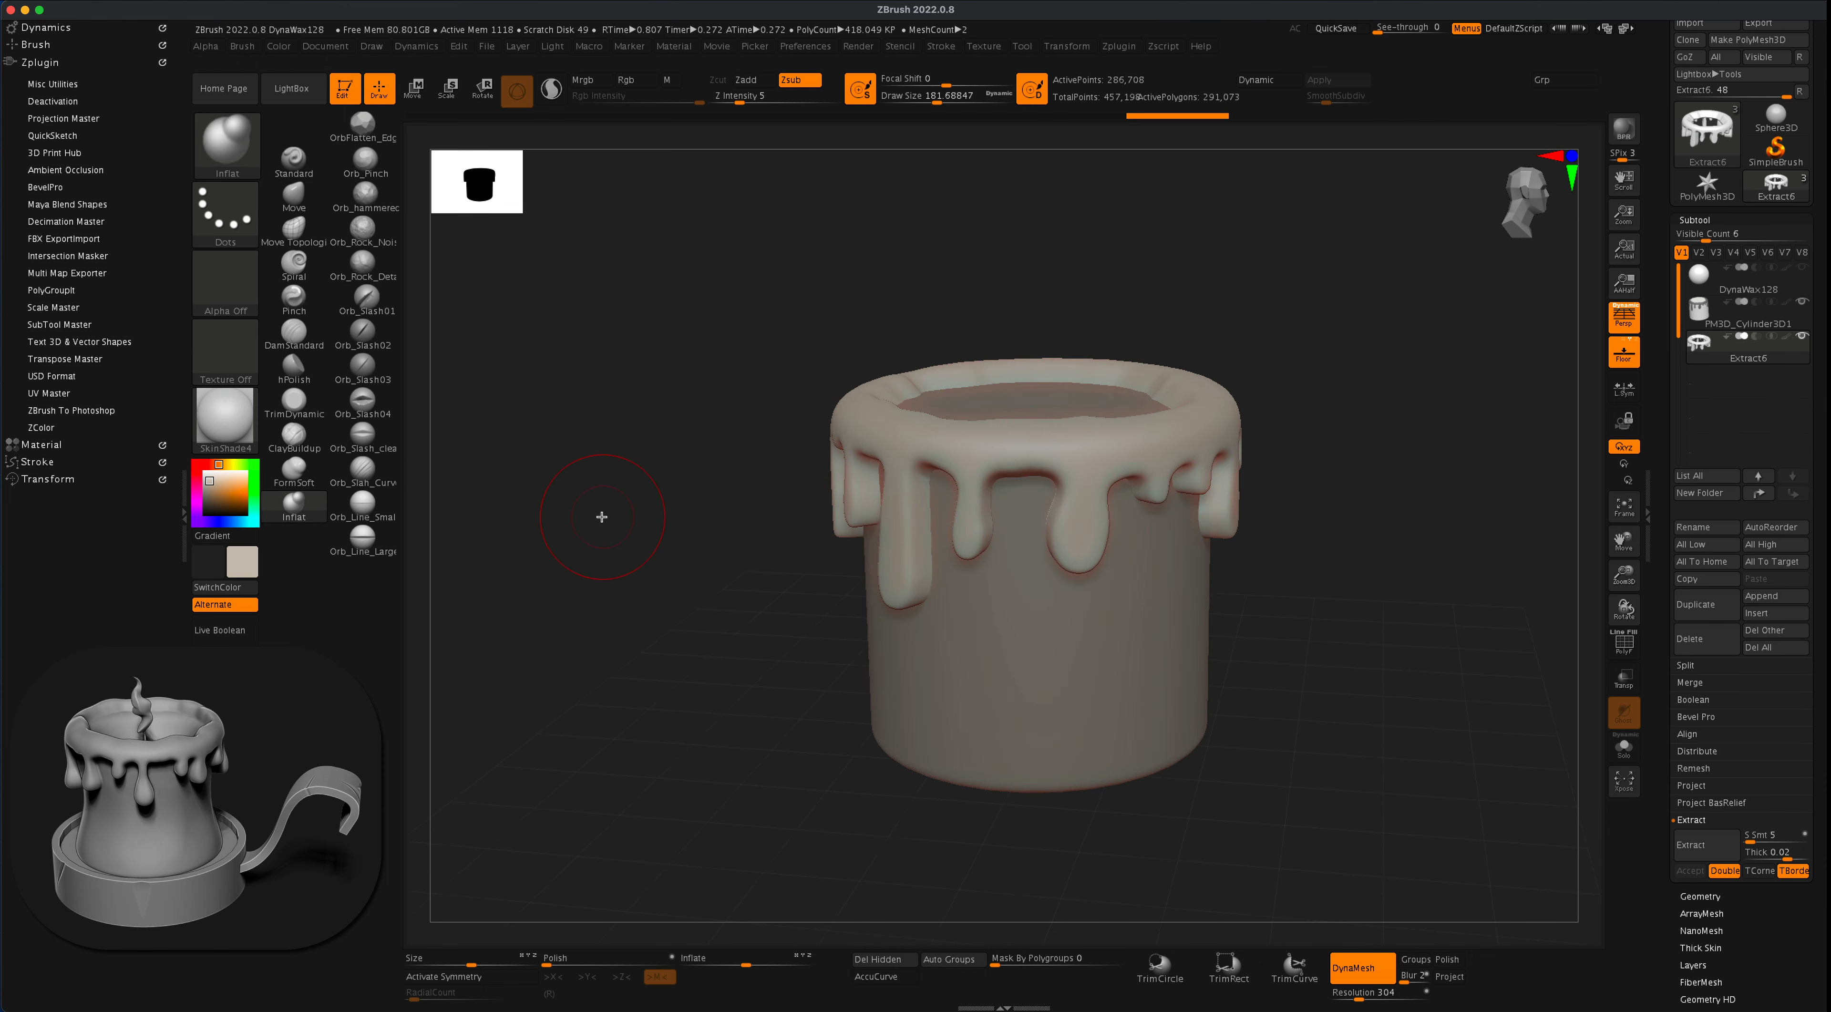
key(s)
drag(601, 517, 611, 517)
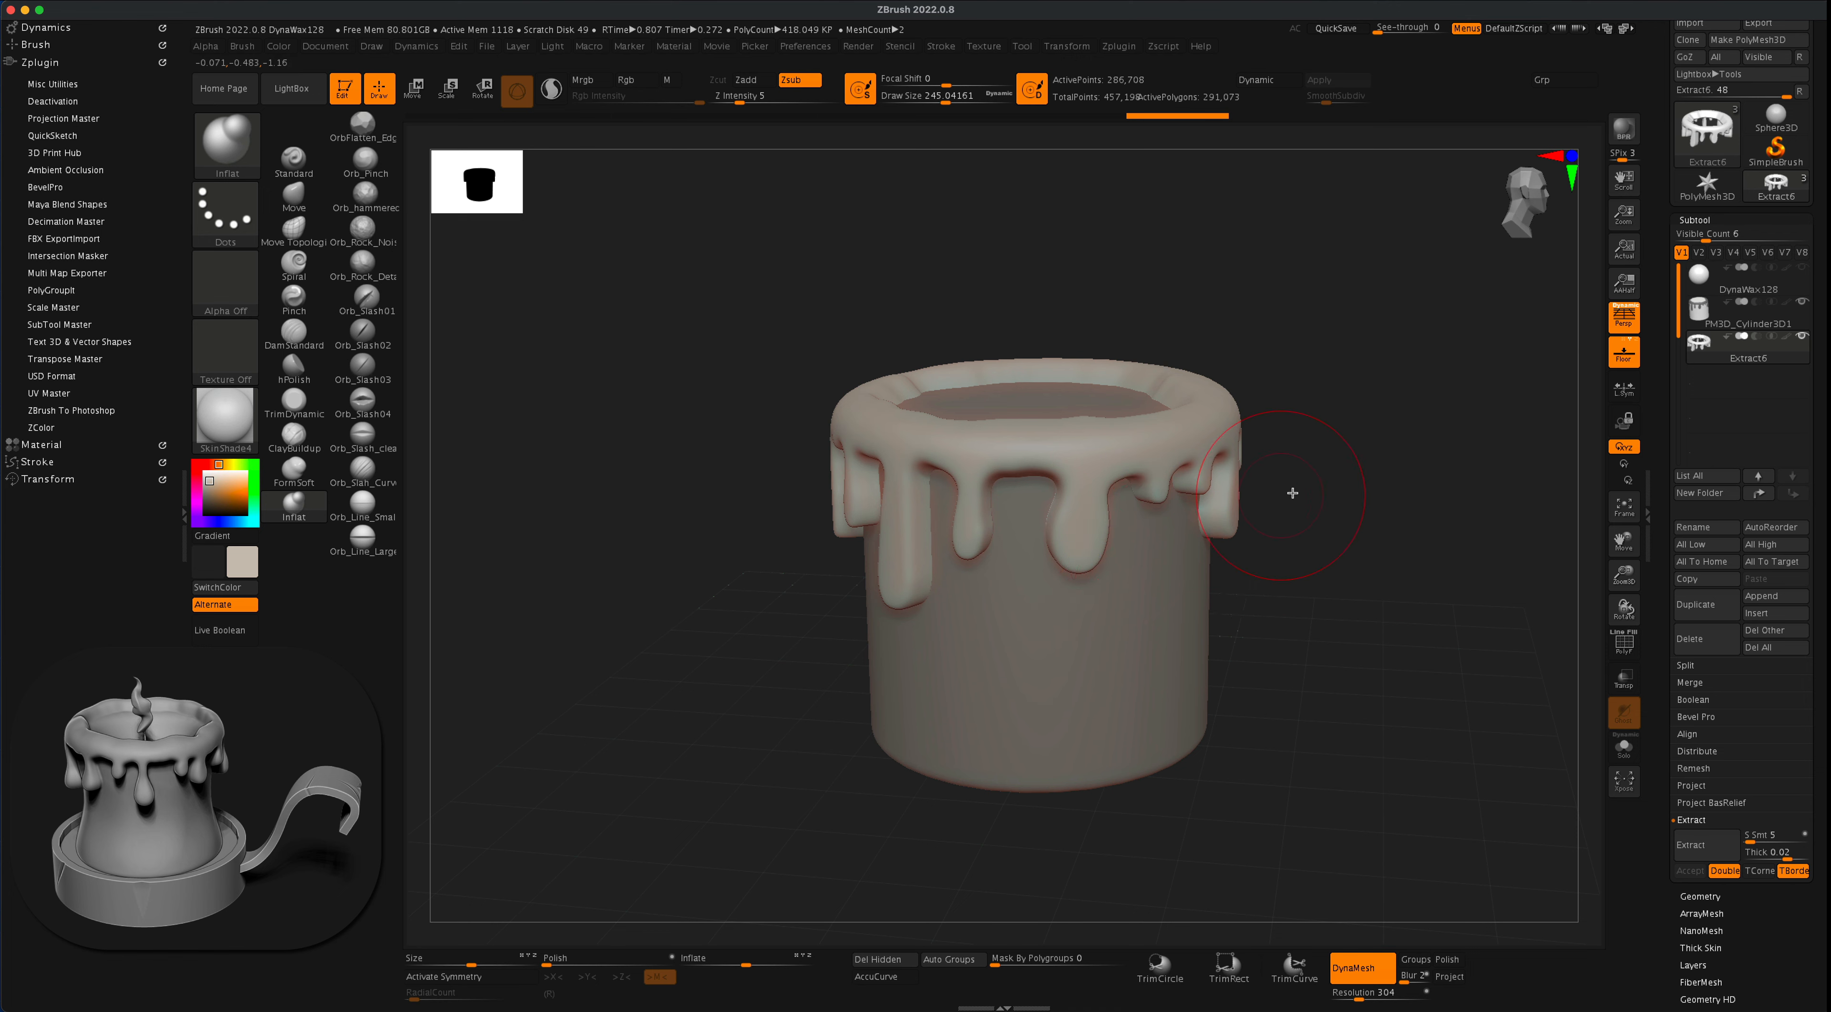
- Switch the Inflat brush to Zadd and swell the tips of the front drips, undoing unwanted strokes
drag(1292, 493, 1254, 441)
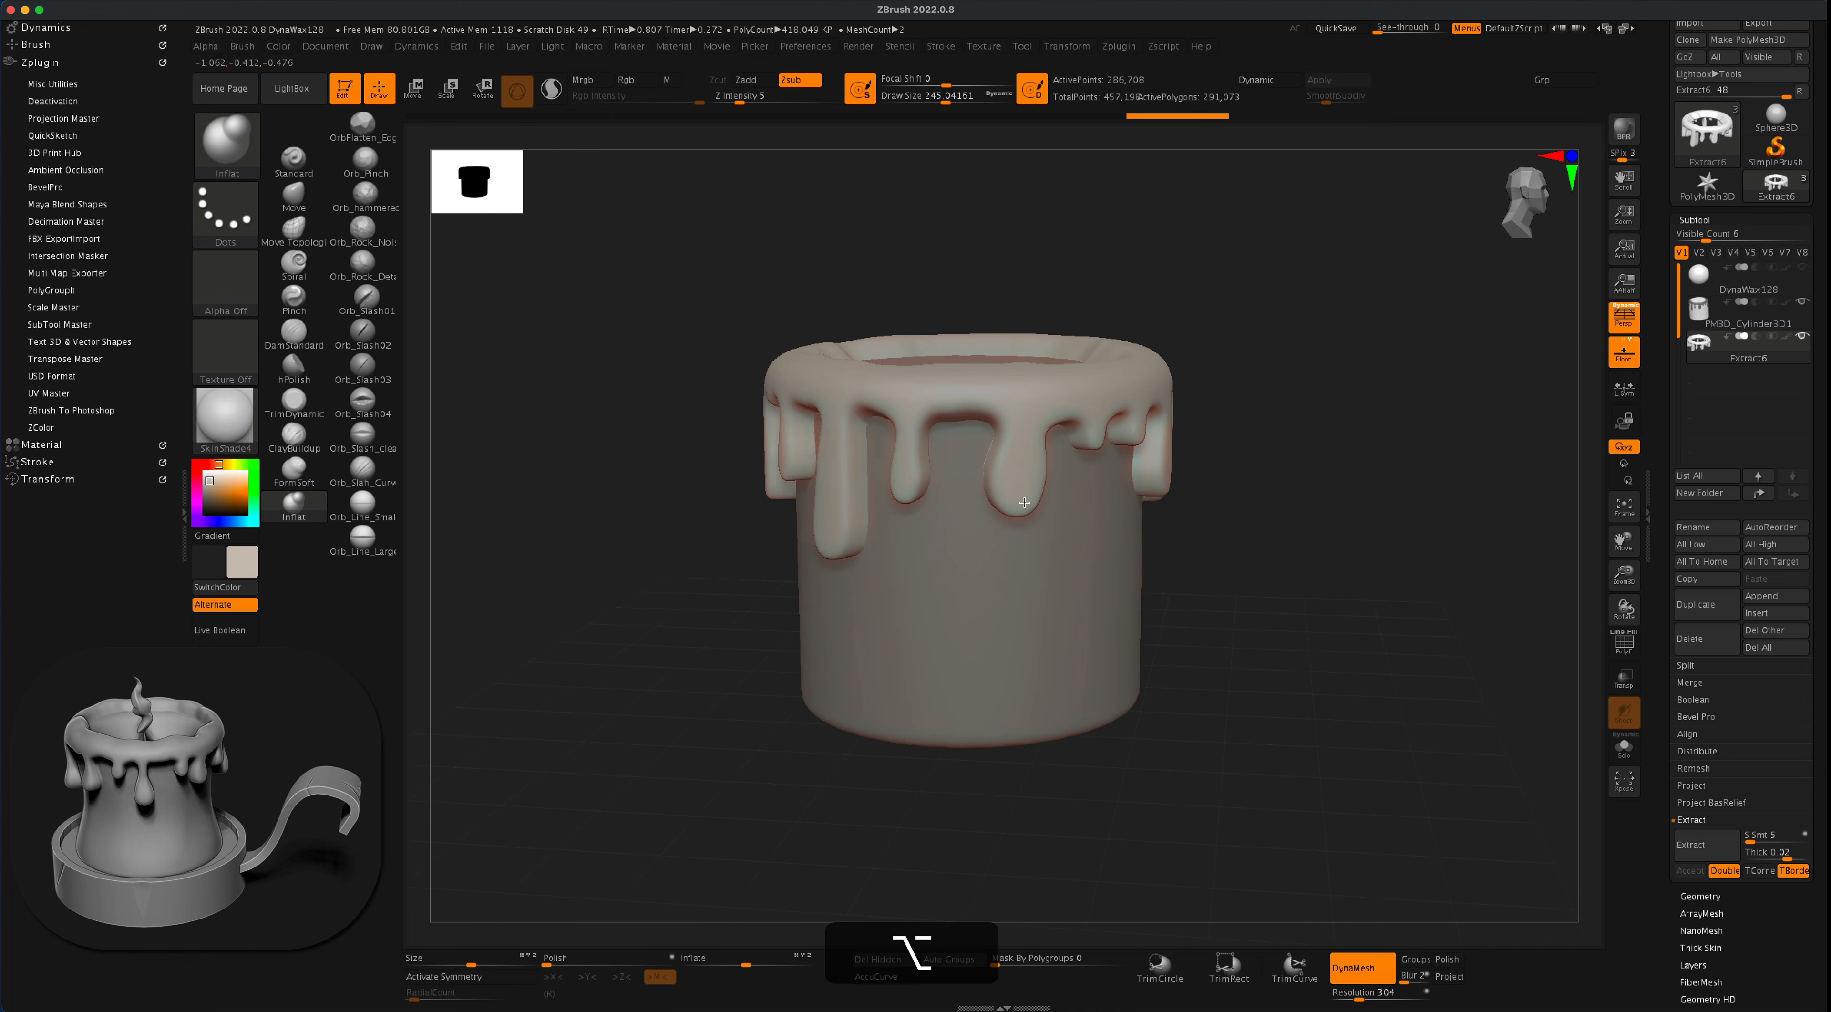
key(super+z)
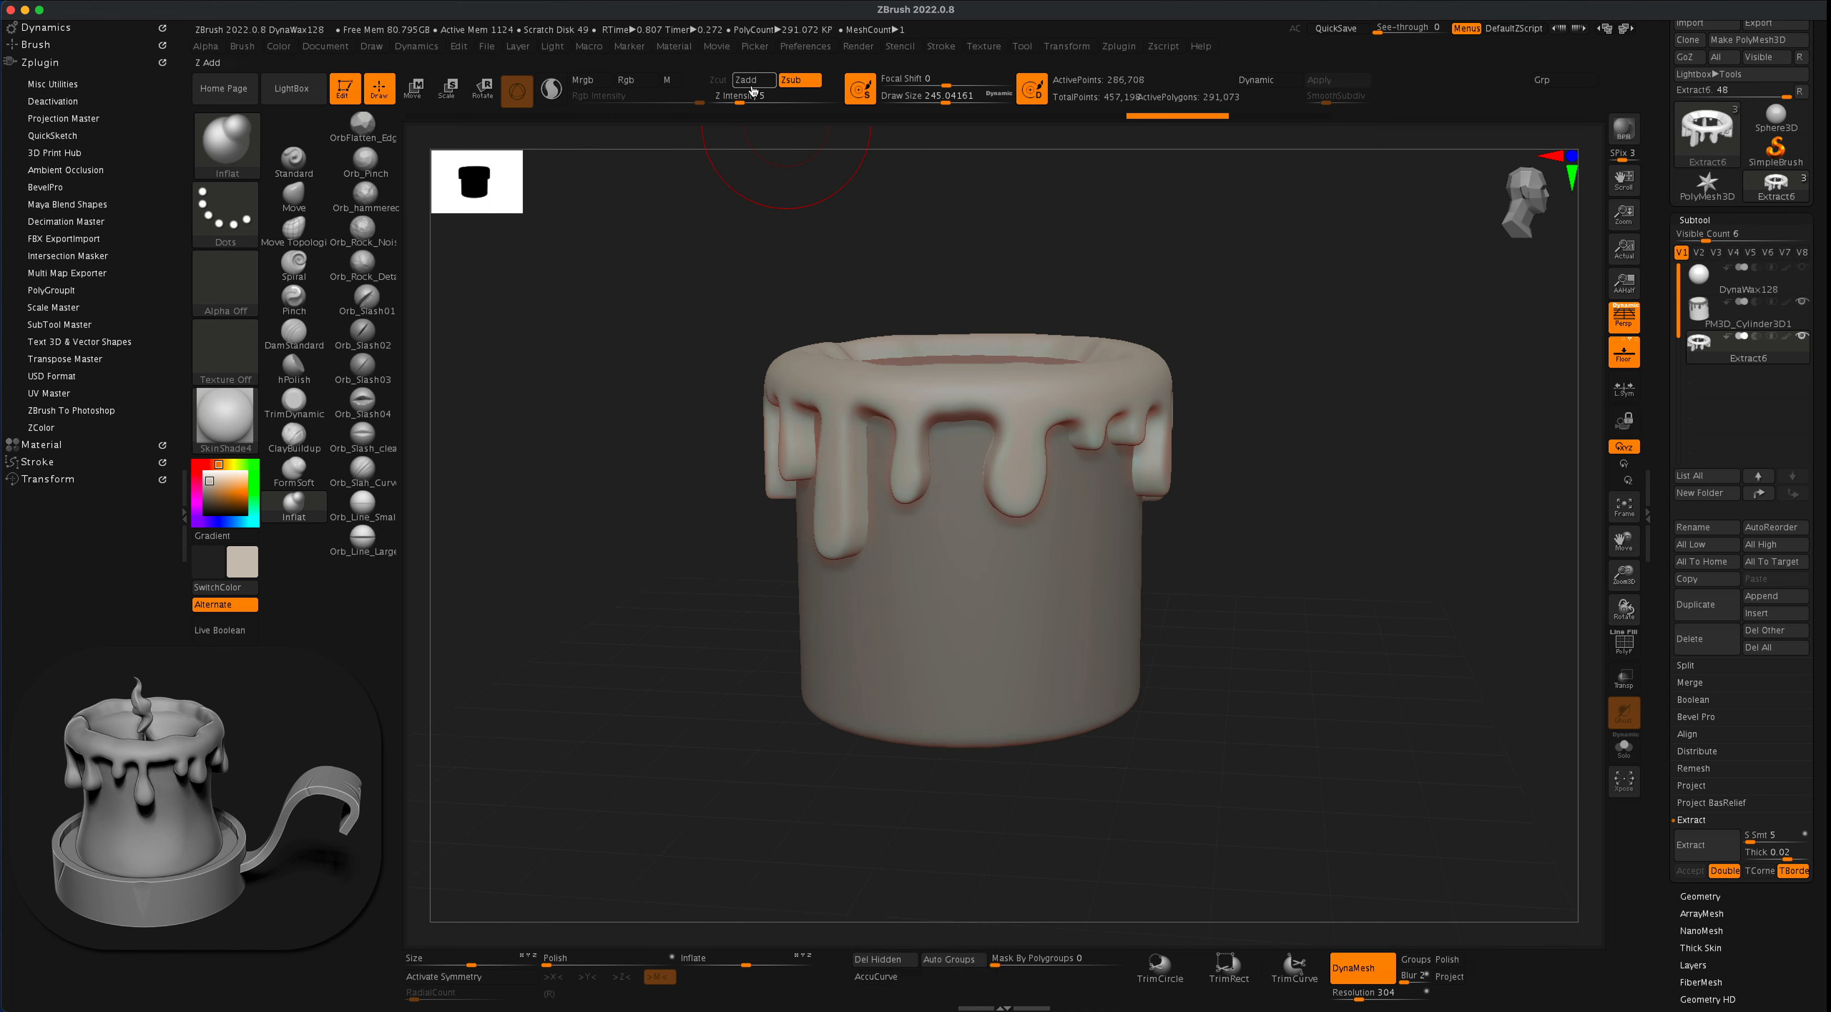
click(751, 79)
key(super+shift+z)
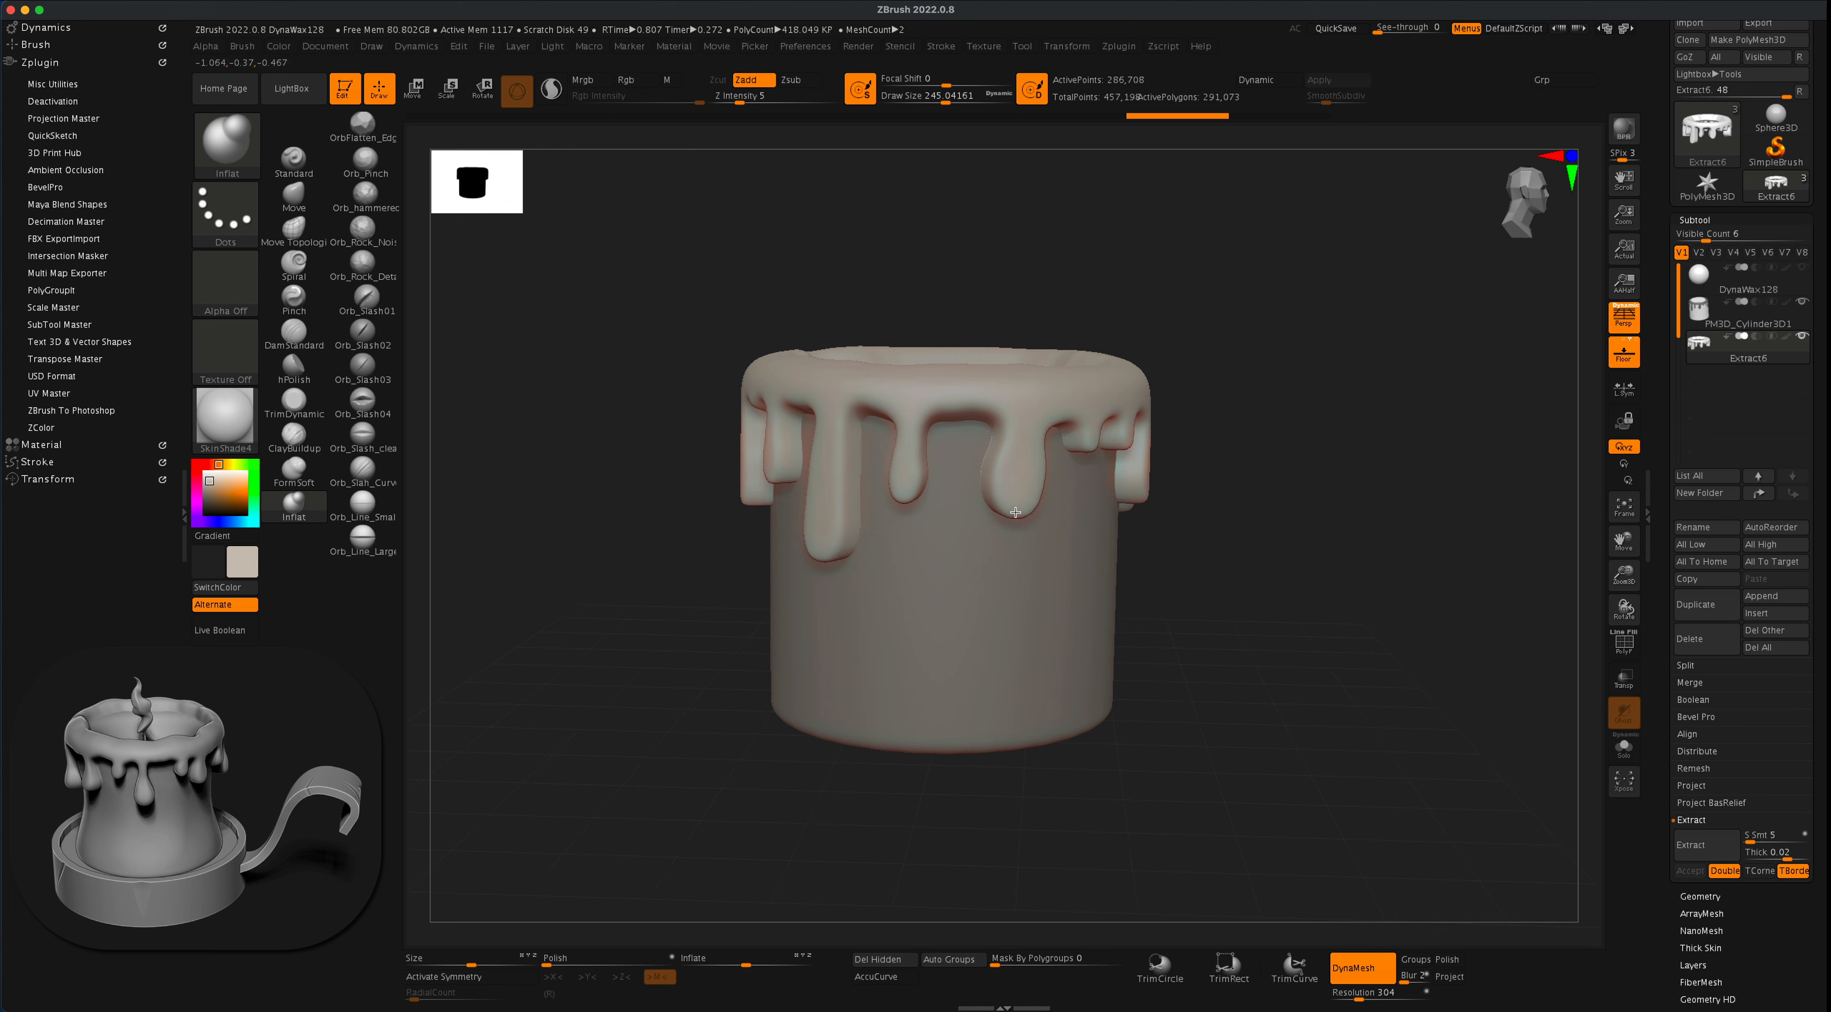
key(super+z)
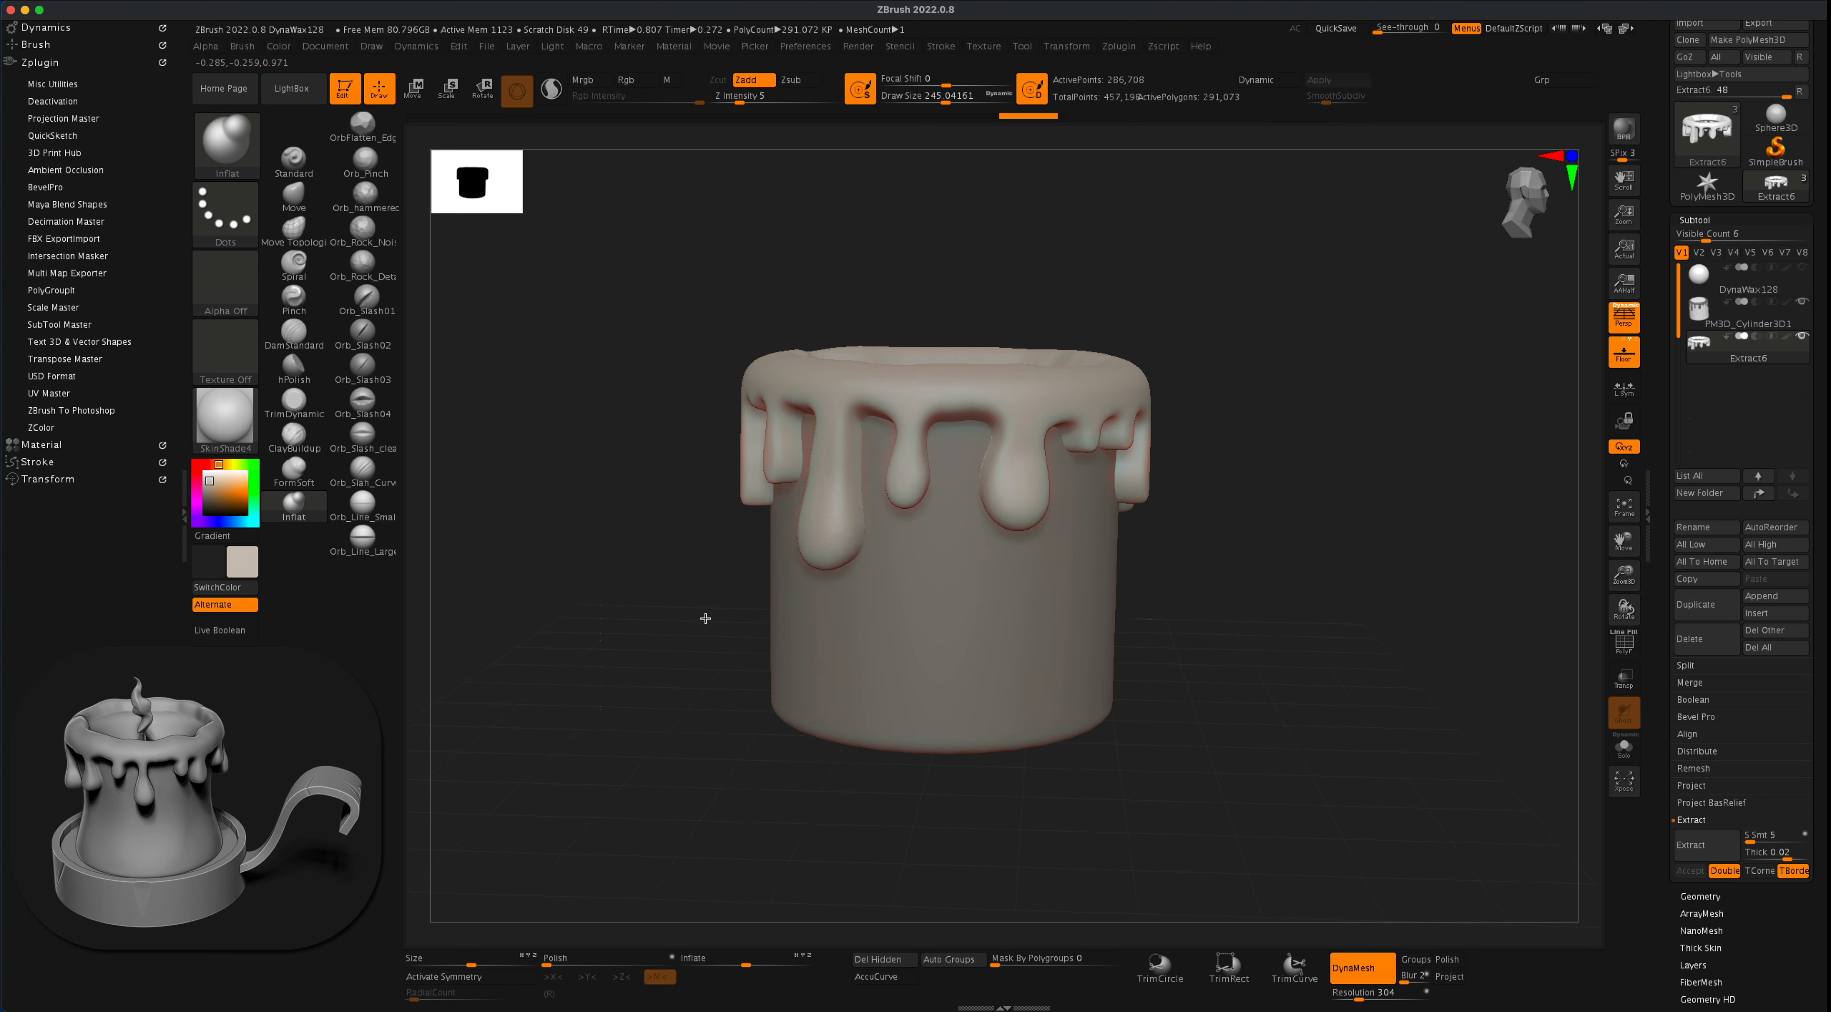
- Inflate the ends of the next group of drips around the candle into rounded drops, undoing any stroke that goes wrong
drag(705, 618, 789, 604)
drag(798, 434, 783, 451)
alt+drag(1144, 506, 1203, 493)
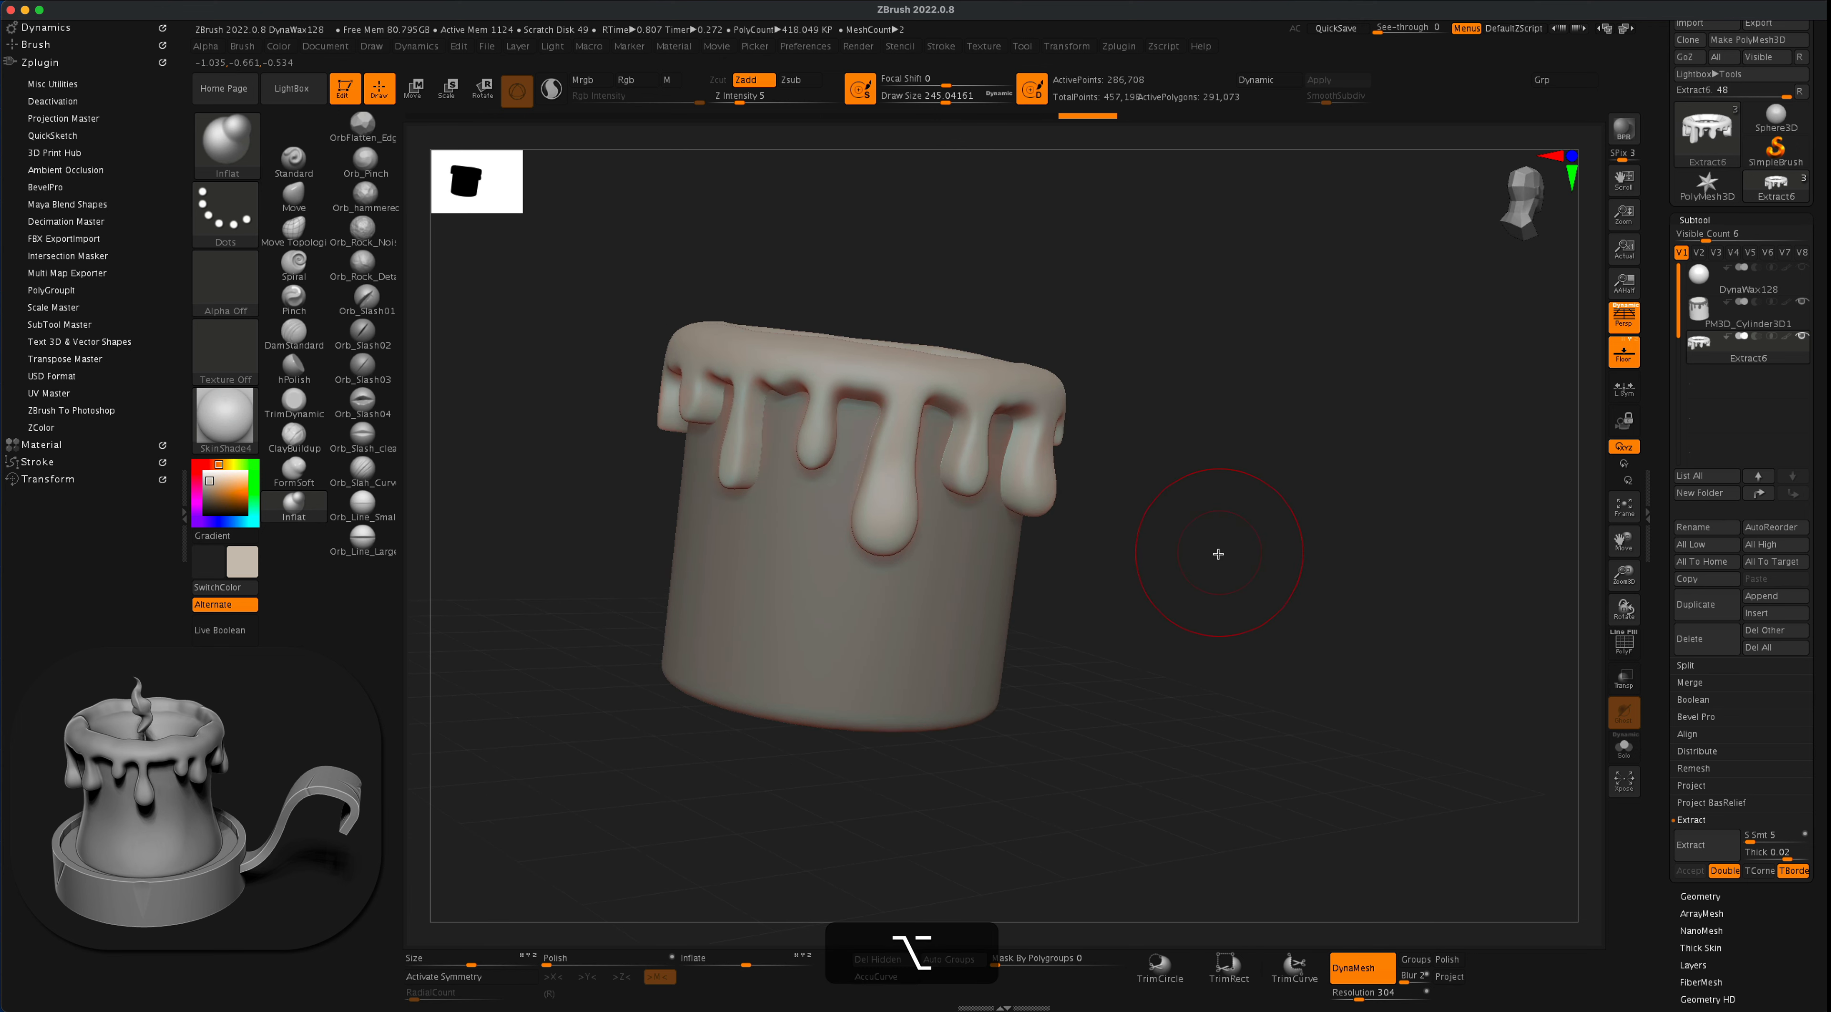
drag(1218, 553, 714, 543)
key(super+z)
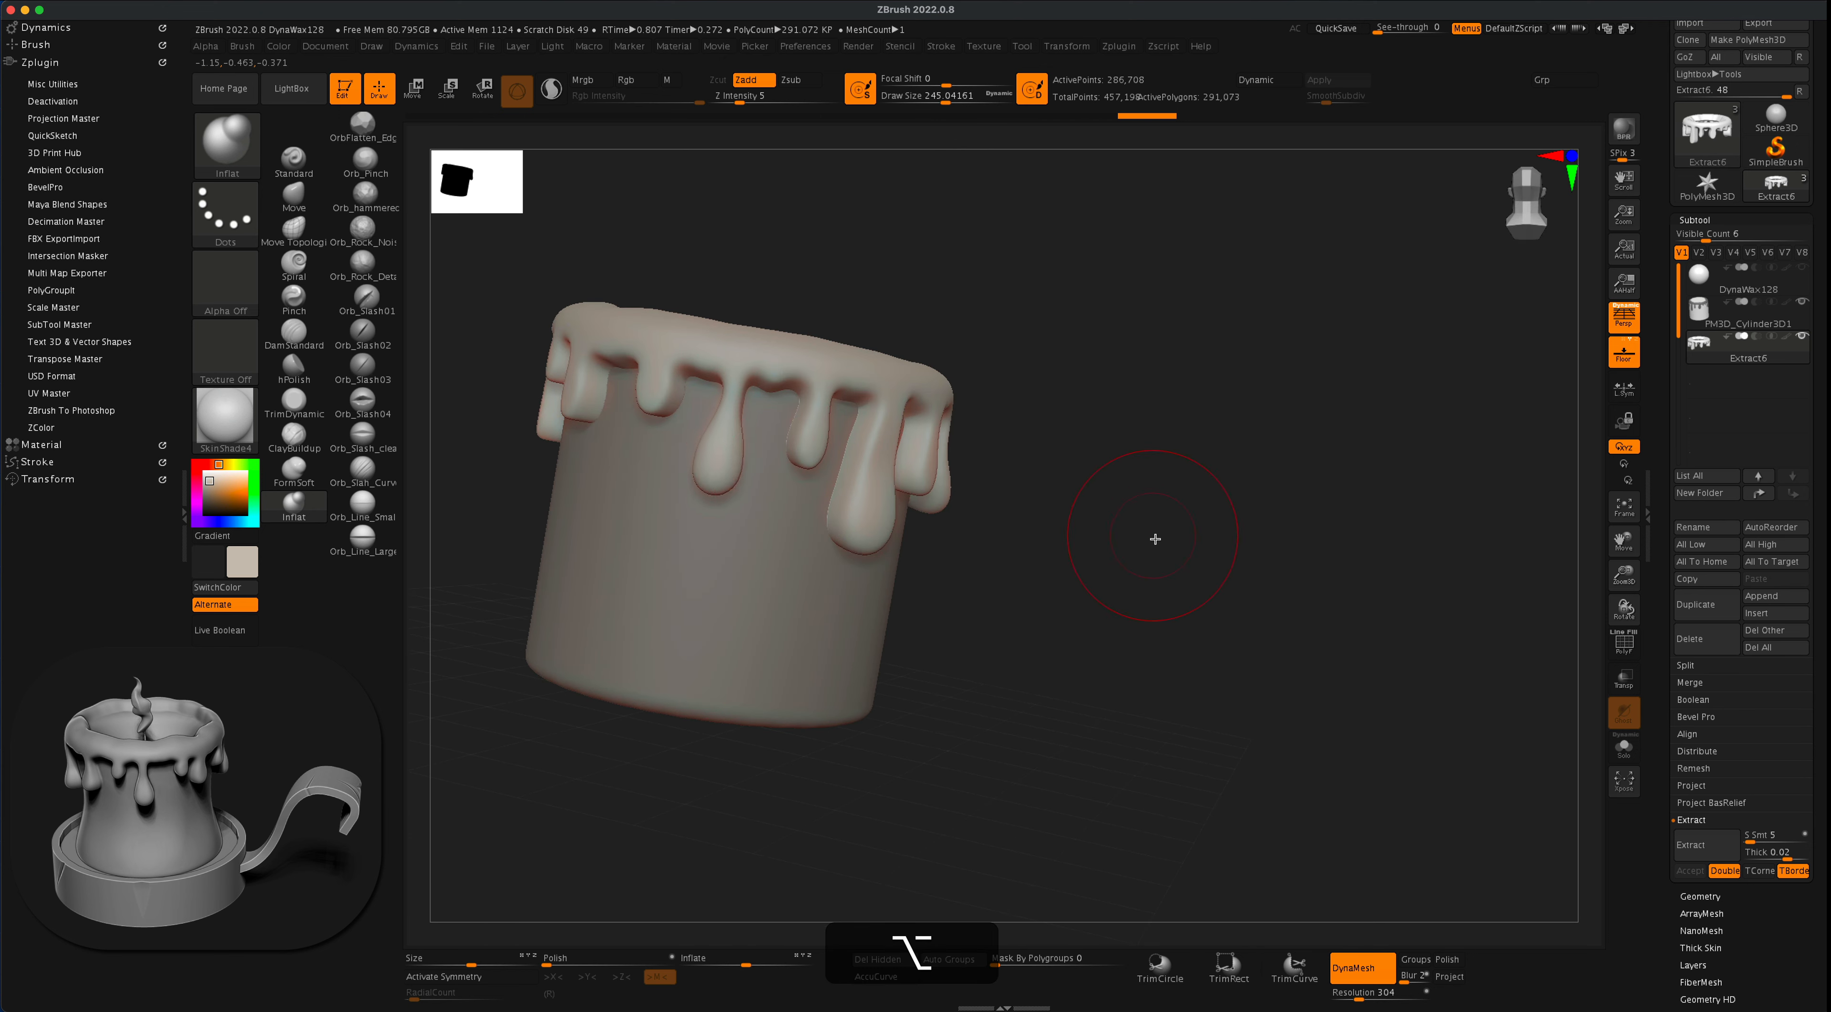
alt+drag(1156, 534, 1270, 554)
drag(769, 448, 789, 430)
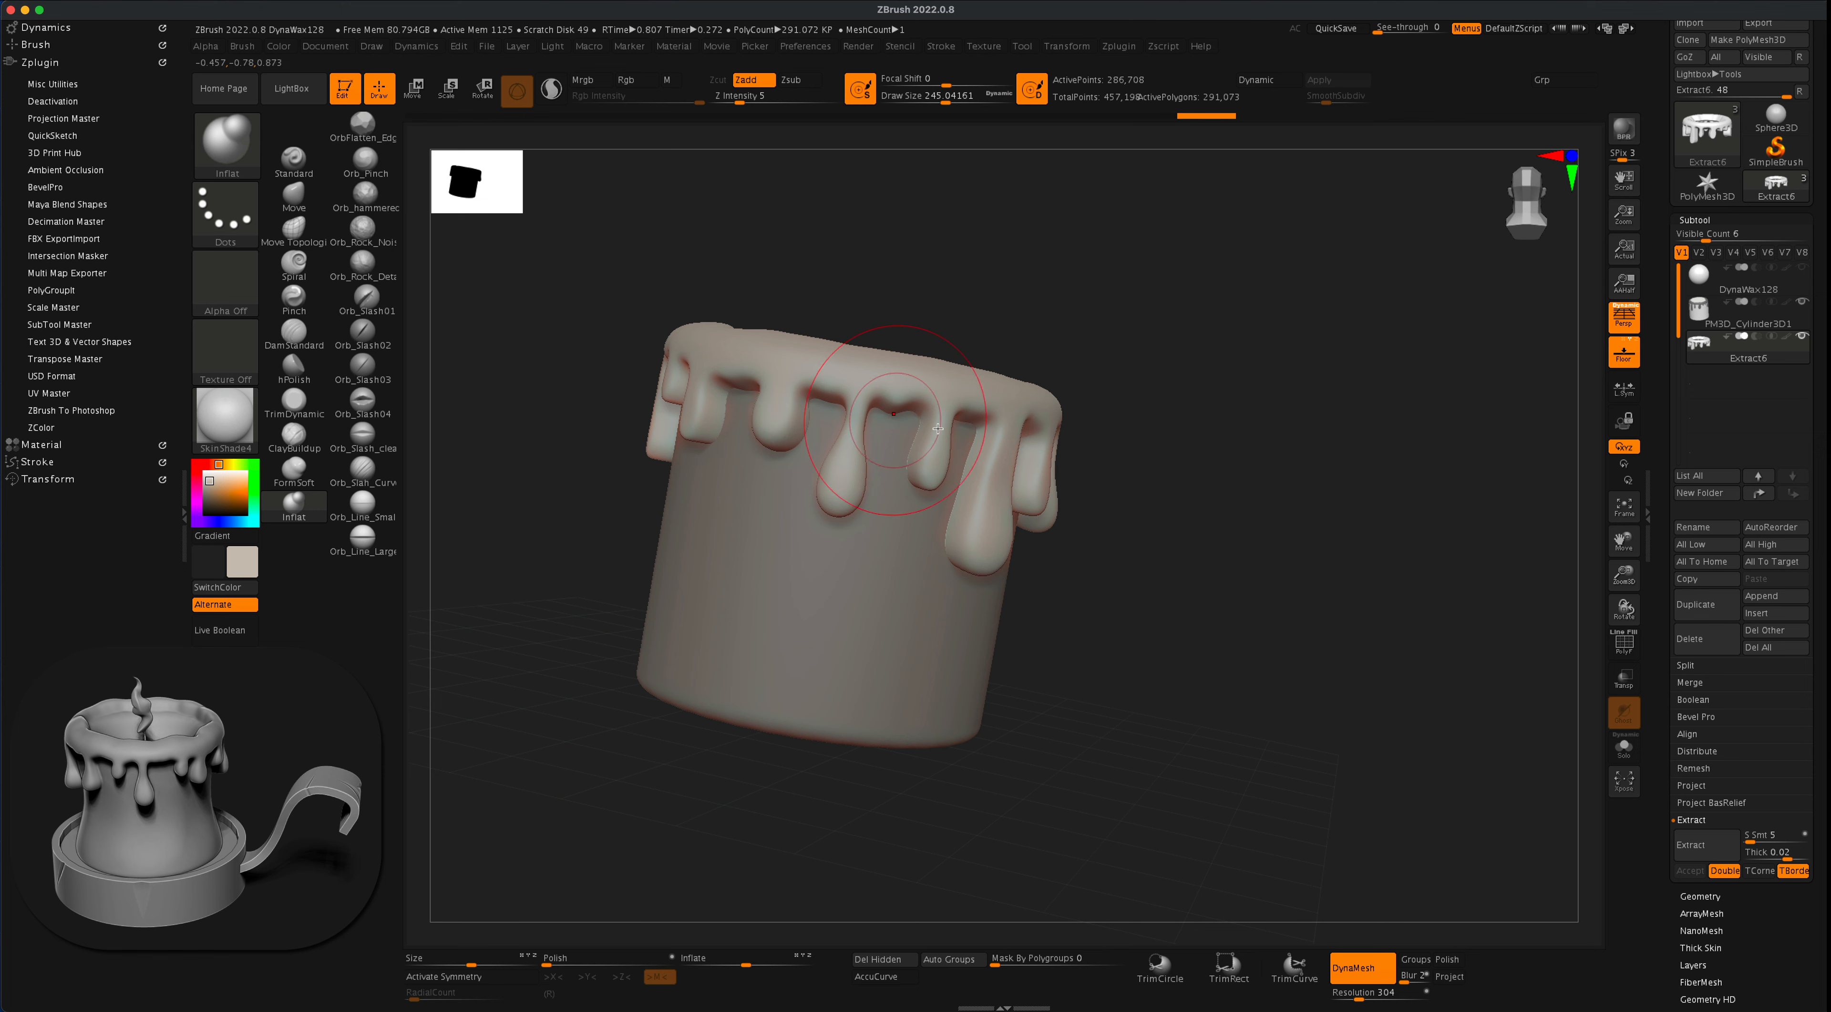
- Continue around the candle, swelling the lower ends of the medium drips and the short stub beside the long drip
alt+drag(1208, 498, 1298, 515)
drag(1183, 534, 1314, 557)
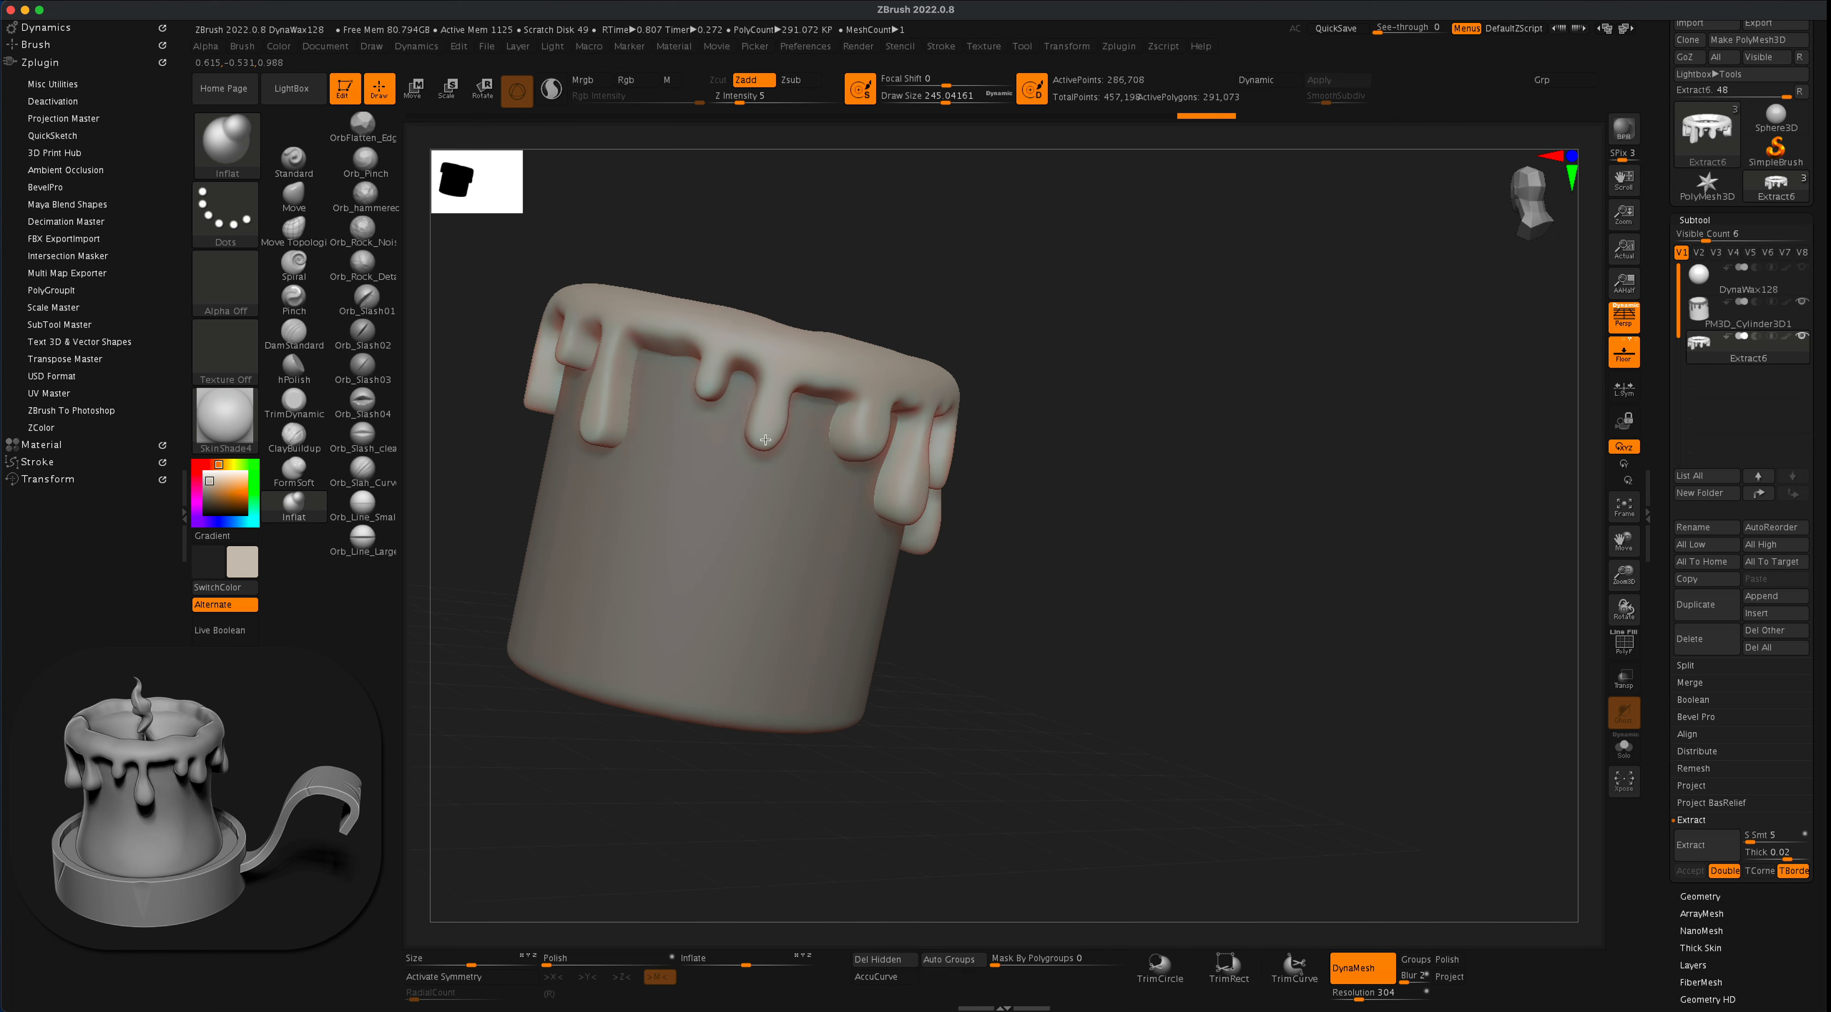
drag(806, 345, 820, 345)
alt+drag(1065, 290, 1235, 357)
drag(756, 478, 755, 461)
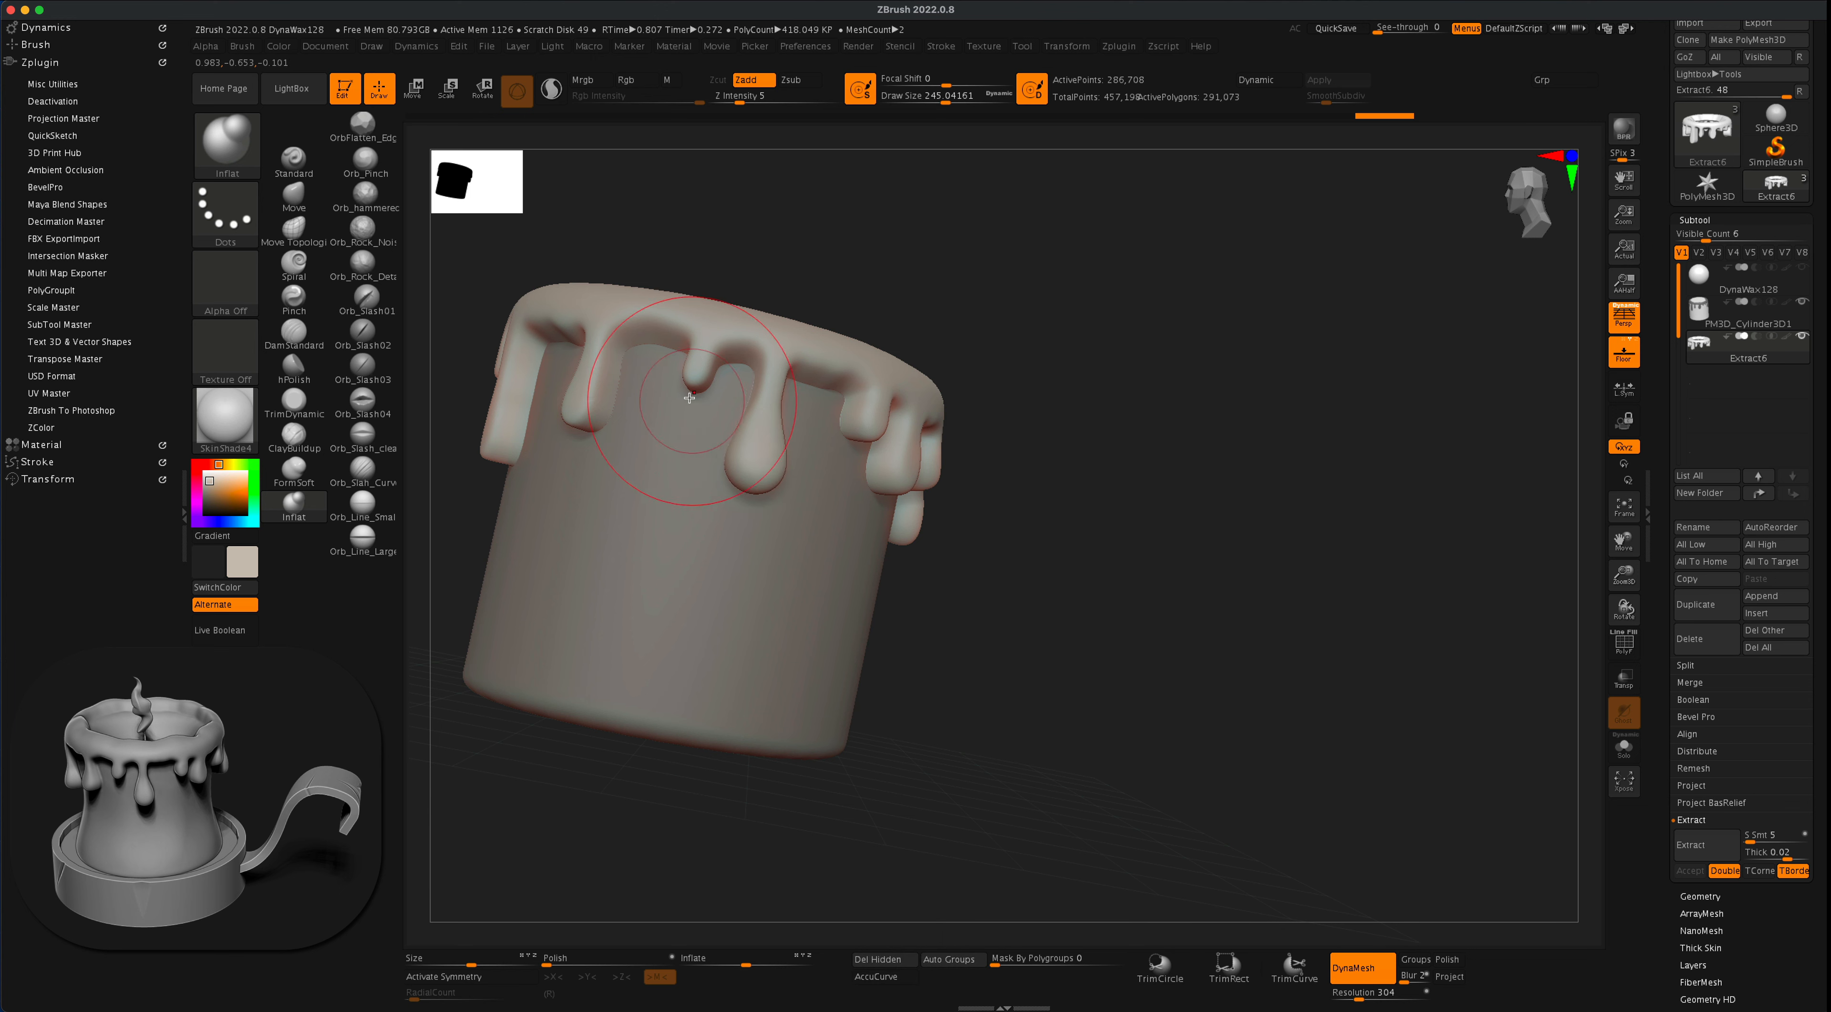
drag(688, 385, 699, 385)
- Inflate the tips of the single drip beside the wide gap and the longer drips next to it
alt+drag(1129, 329, 1350, 361)
drag(1208, 317, 1328, 325)
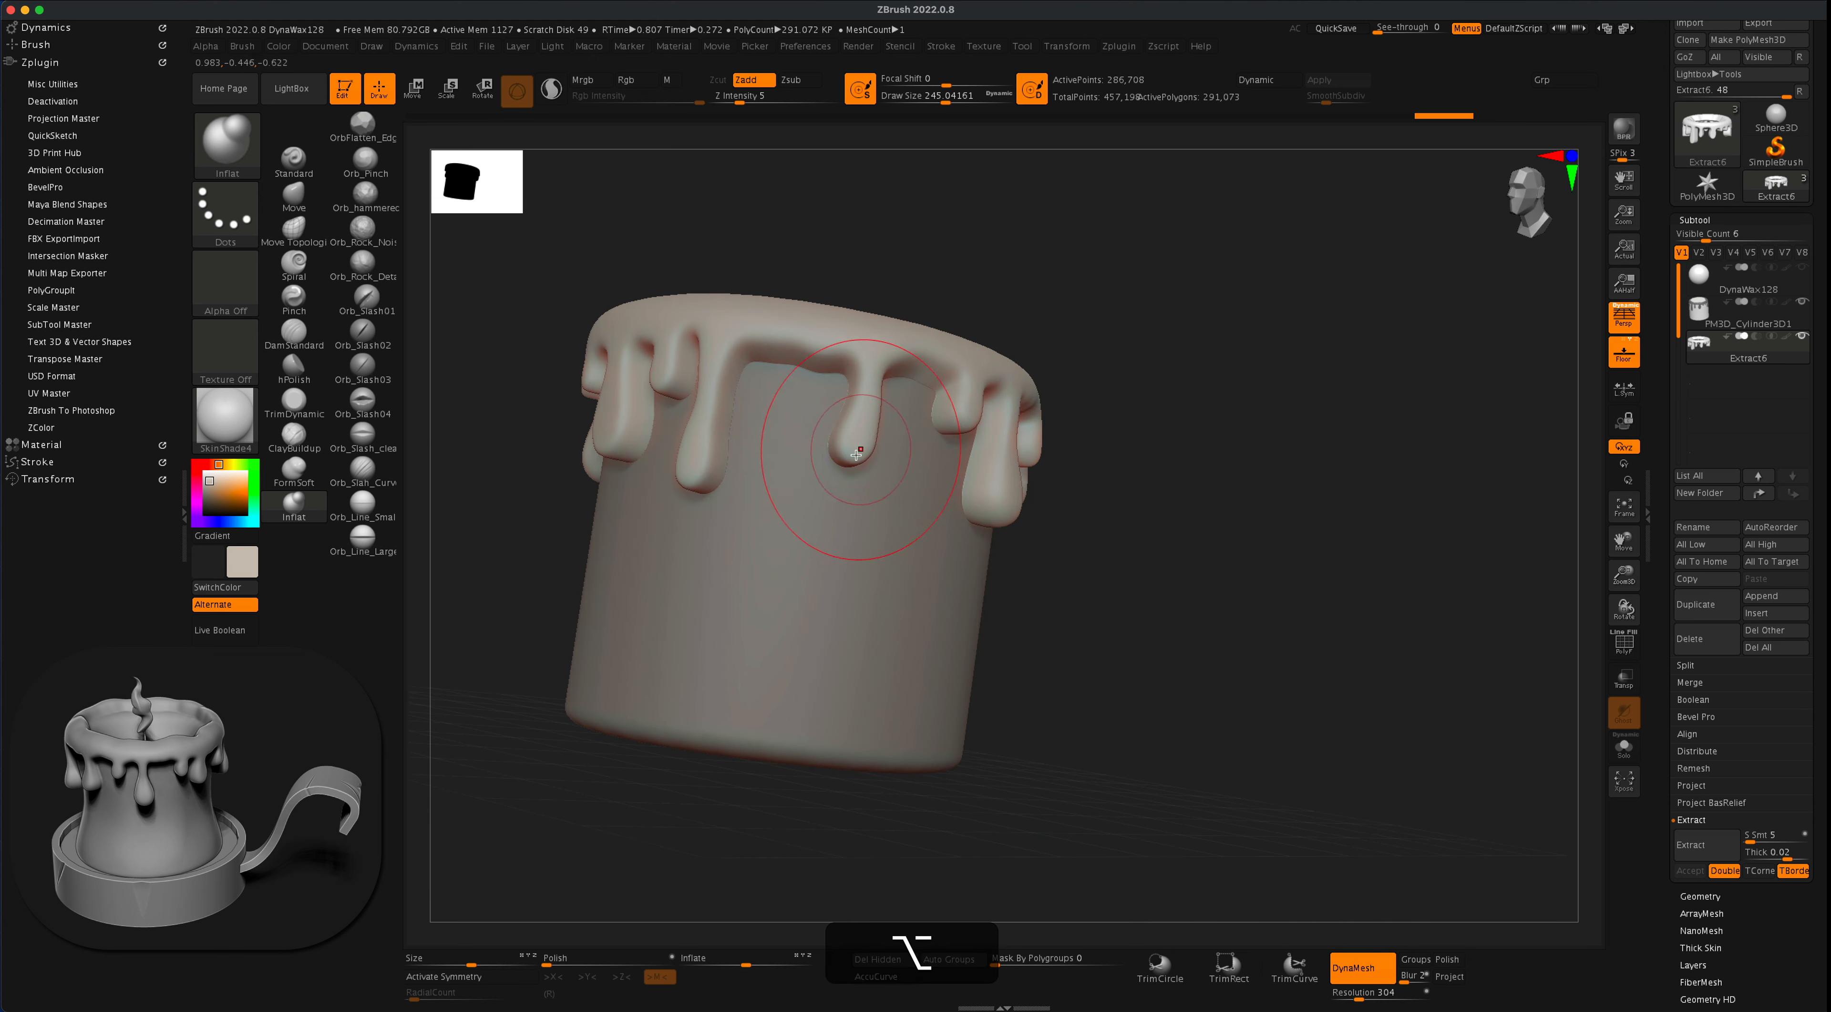
drag(847, 455, 868, 463)
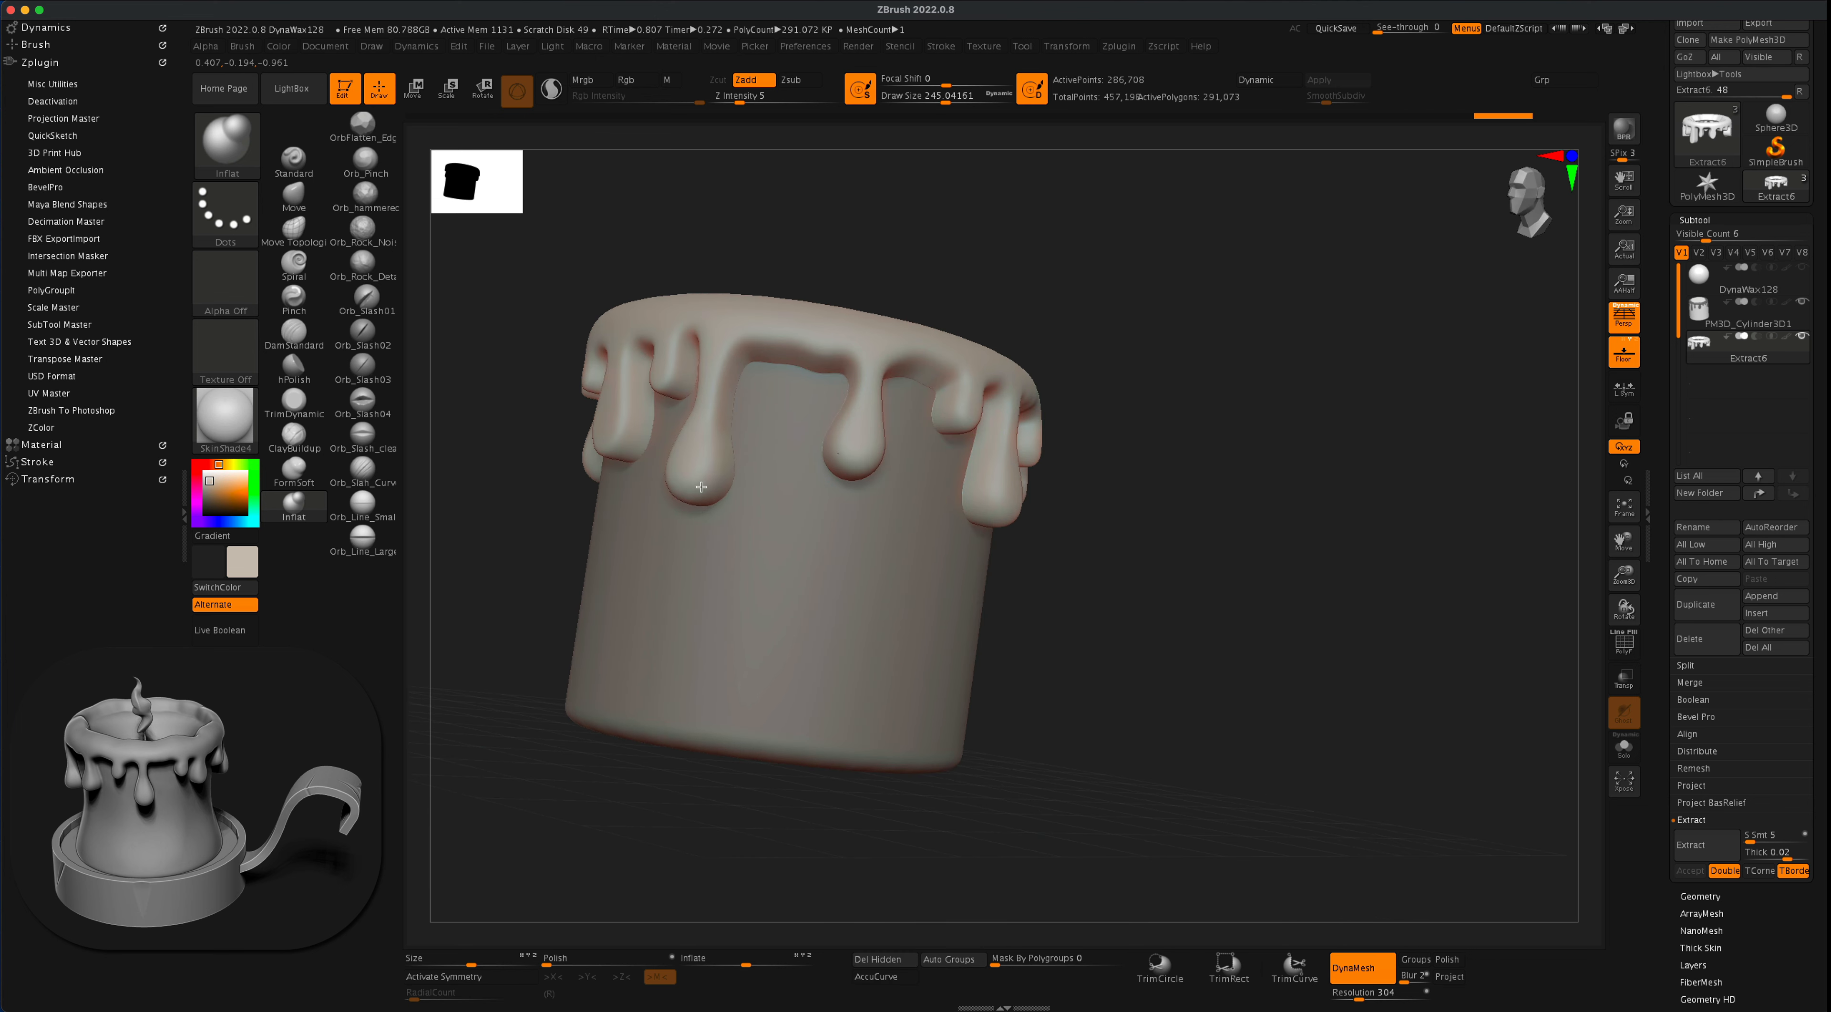
drag(700, 486, 702, 490)
alt+drag(1258, 545, 1319, 549)
drag(1166, 558, 1298, 579)
drag(663, 431, 672, 438)
- Swell the two short stubs and the wide drip near them, and round out the remaining thin drip tips
alt+drag(1058, 494, 1301, 519)
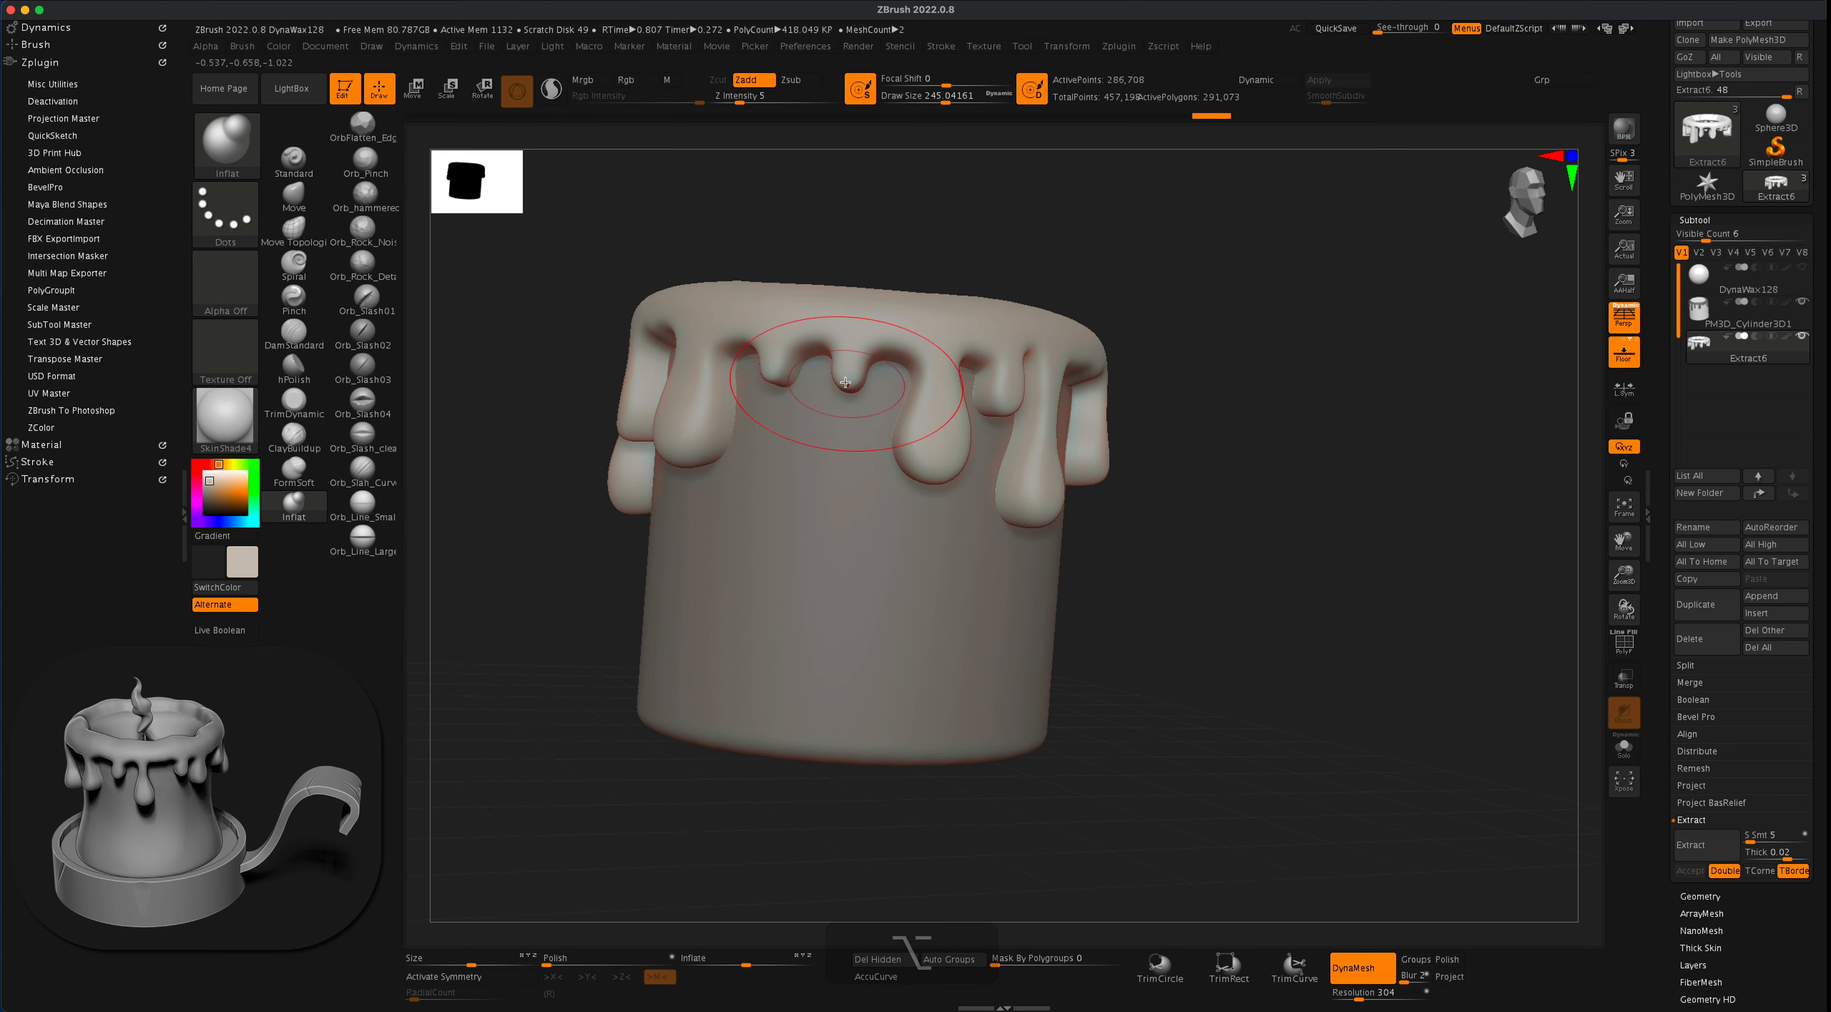
drag(845, 383, 846, 384)
drag(697, 433, 698, 434)
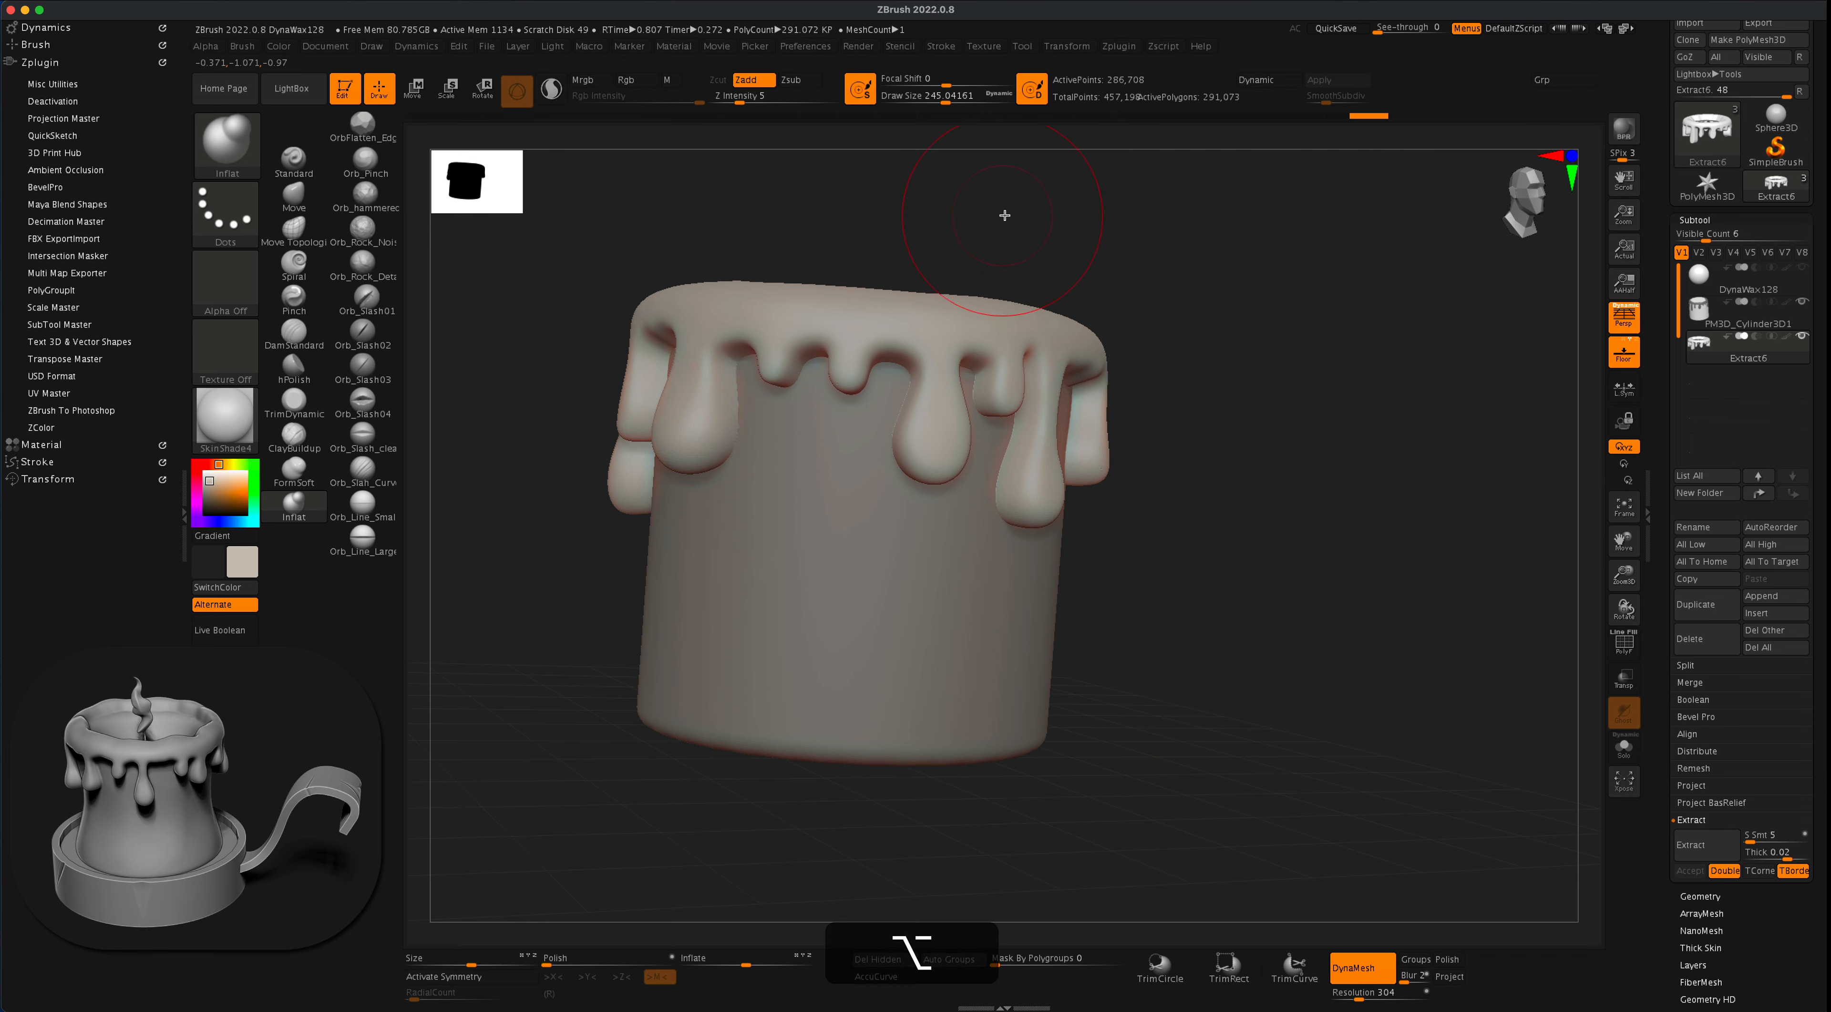
mouse_move(1005, 217)
alt+mouse_down()
mouse_move(1037, 255)
mouse_move(1109, 249)
alt+mouse_up()
drag(607, 450, 594, 453)
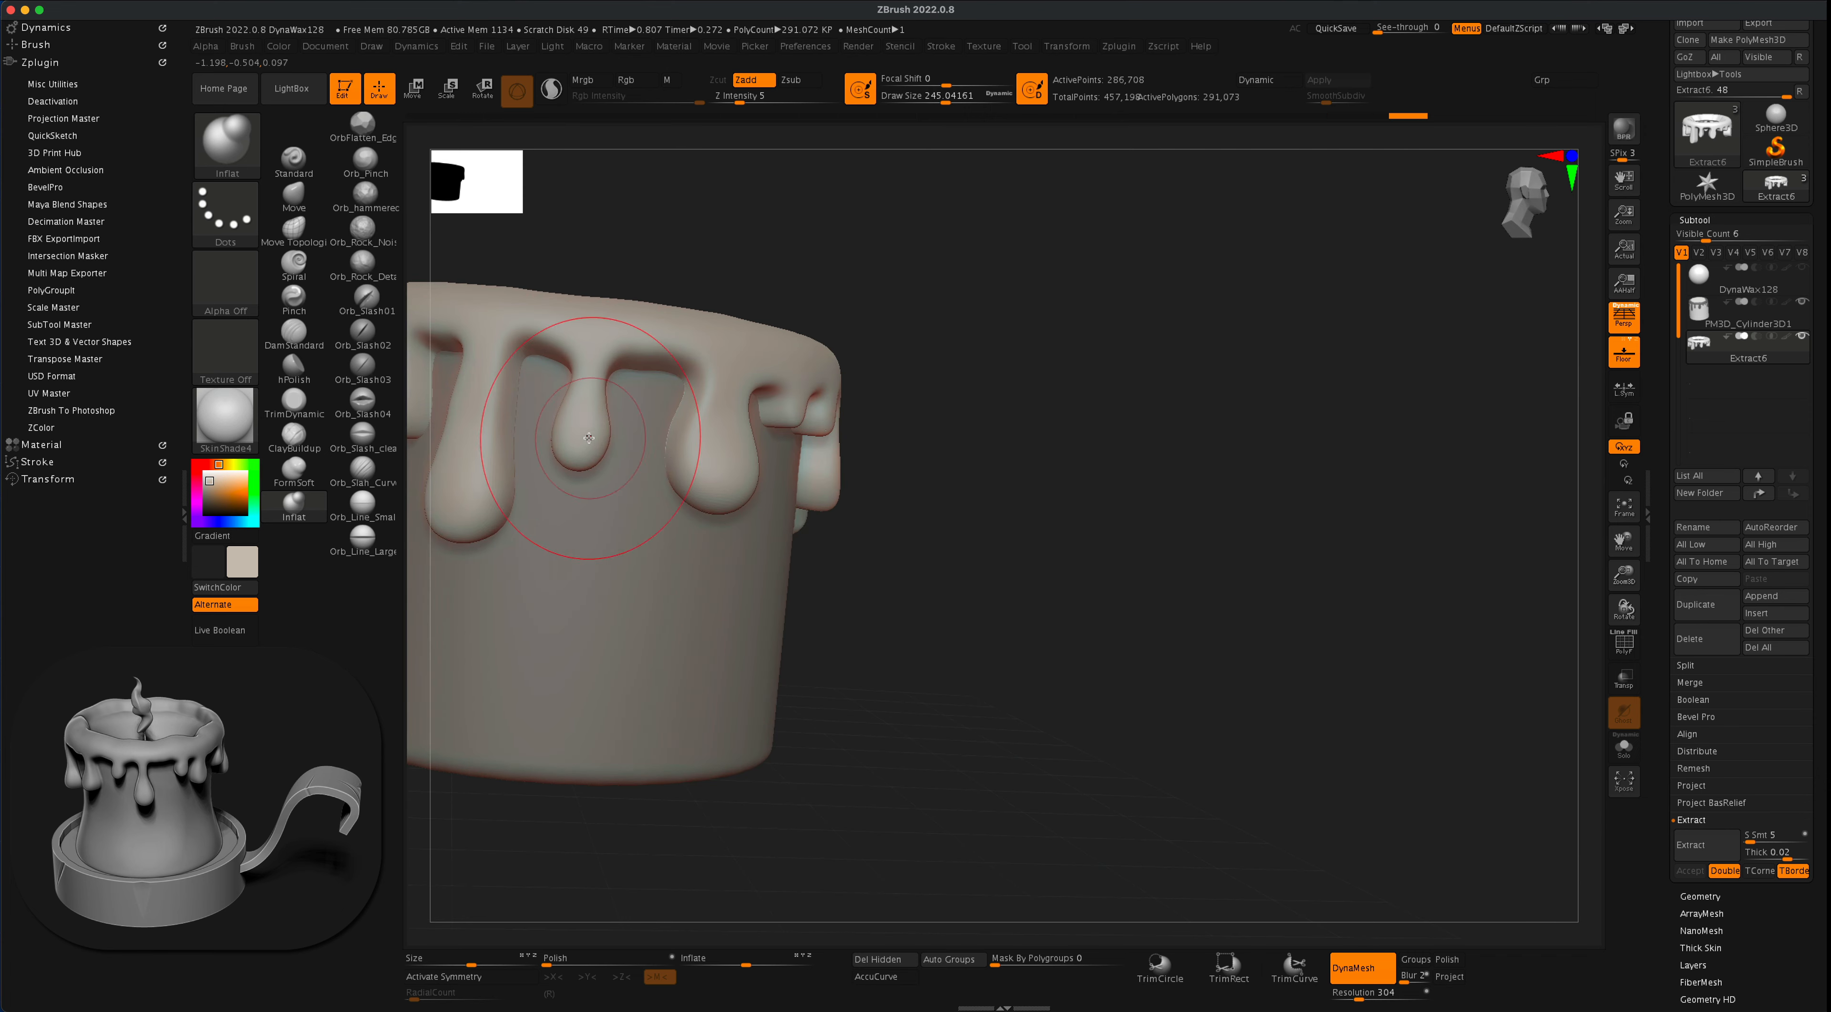
alt+drag(1135, 359, 1316, 389)
drag(1201, 410, 1283, 421)
drag(589, 454, 593, 457)
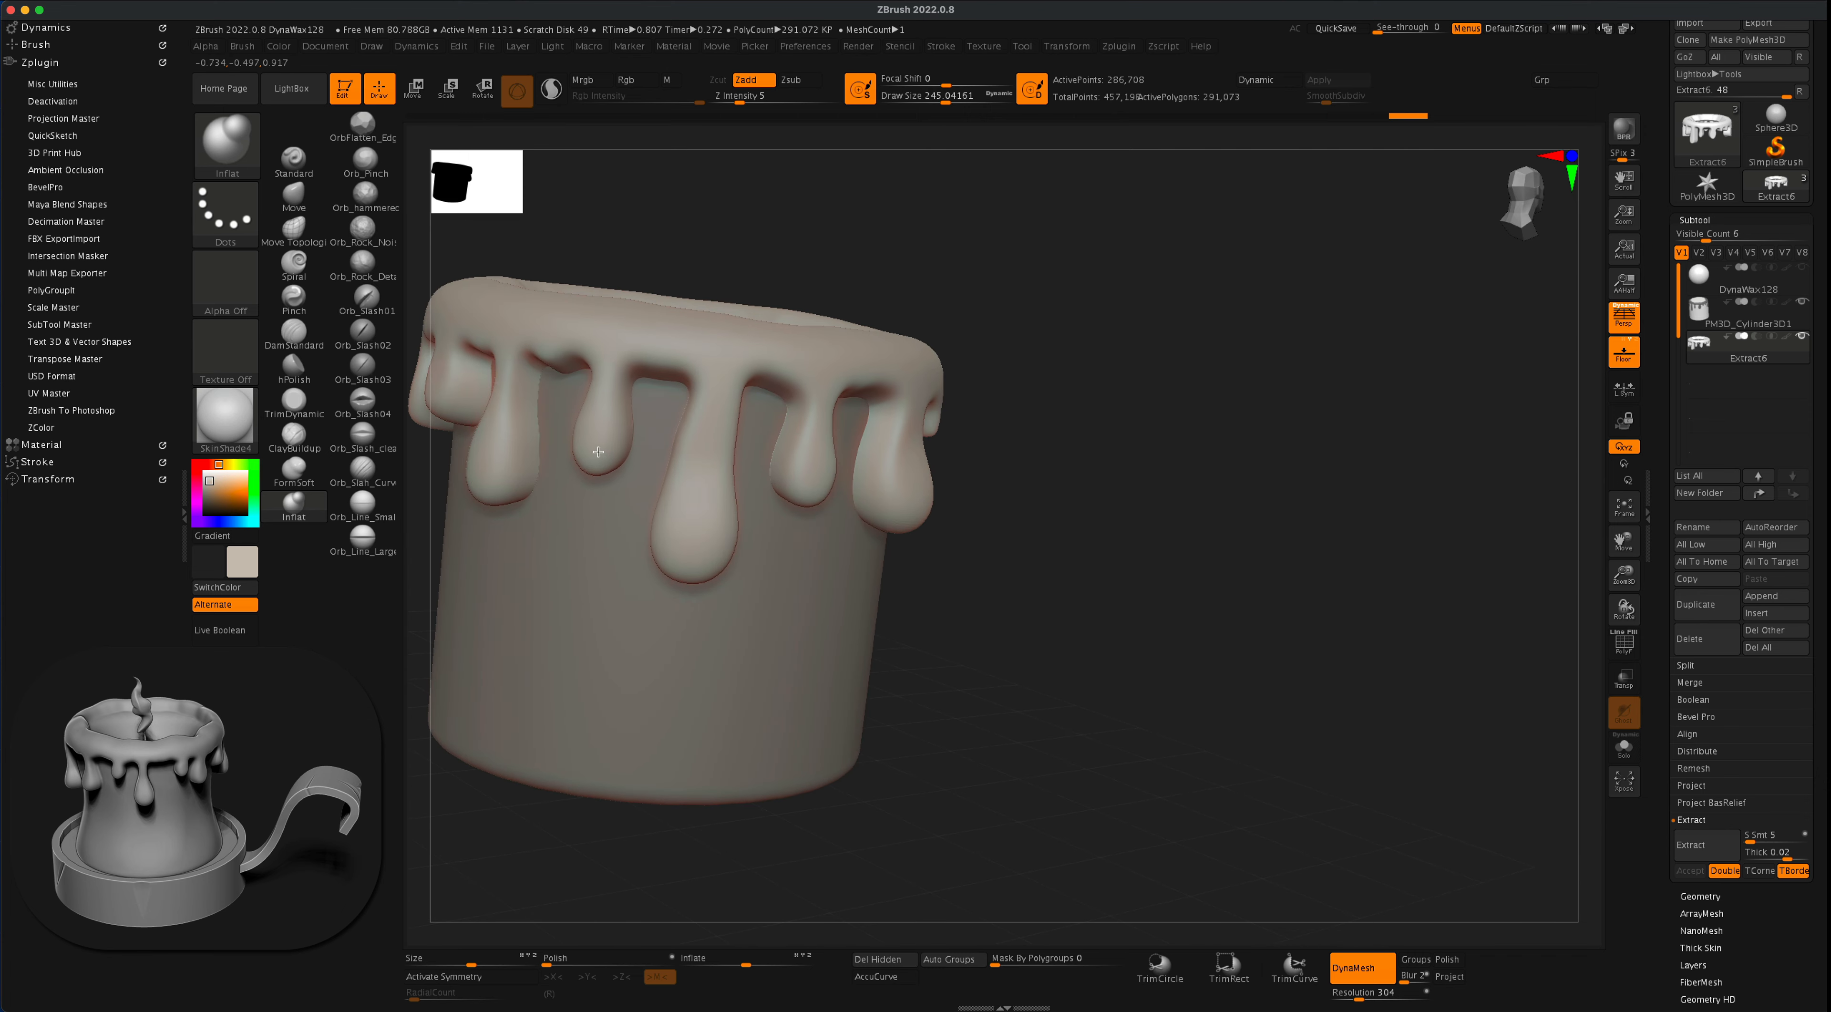
- Inflate patches around the top rim of the wax to make its thickness and height uneven
mouse_move(1228, 296)
alt+mouse_down()
mouse_move(1271, 348)
mouse_move(1221, 385)
alt+mouse_up()
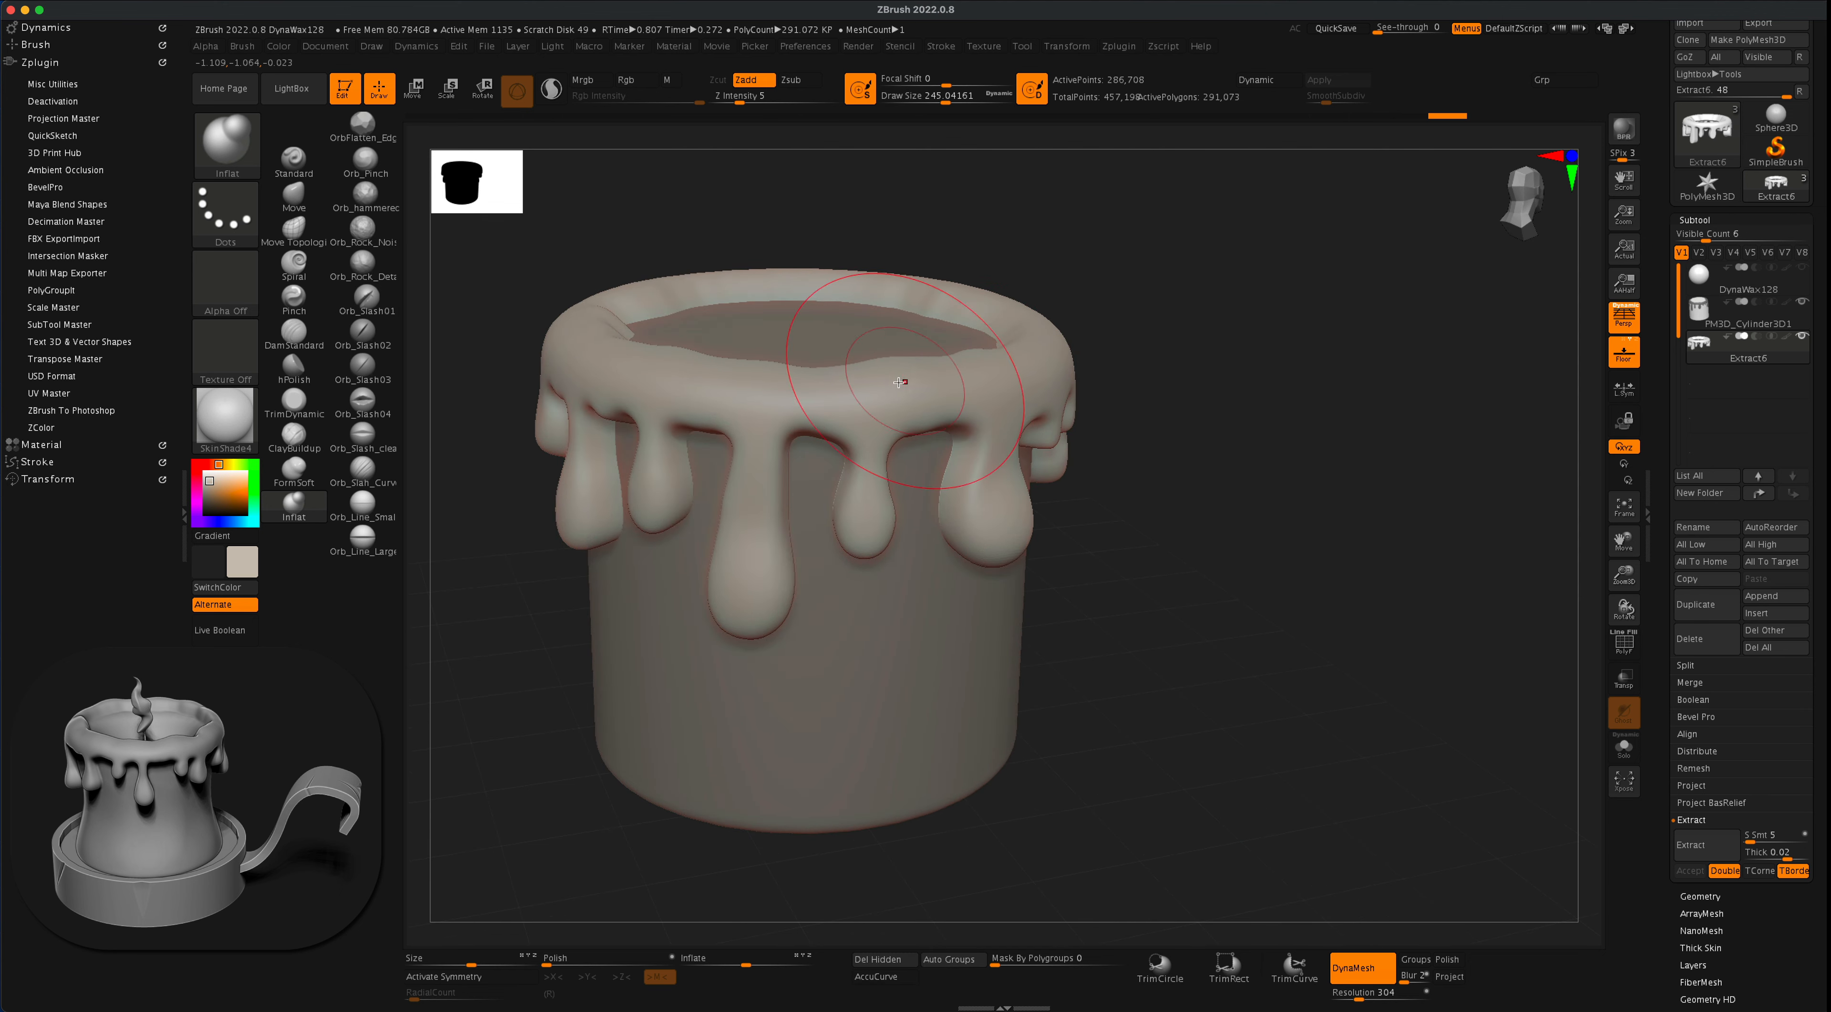
drag(773, 384, 759, 385)
mouse_move(1252, 325)
alt+mouse_down()
mouse_move(1250, 397)
mouse_move(1064, 398)
mouse_move(1080, 392)
alt+mouse_up()
mouse_move(1326, 297)
alt+mouse_down()
mouse_move(1270, 355)
mouse_move(1095, 362)
mouse_move(1013, 247)
mouse_move(909, 245)
mouse_move(817, 281)
alt+mouse_up()
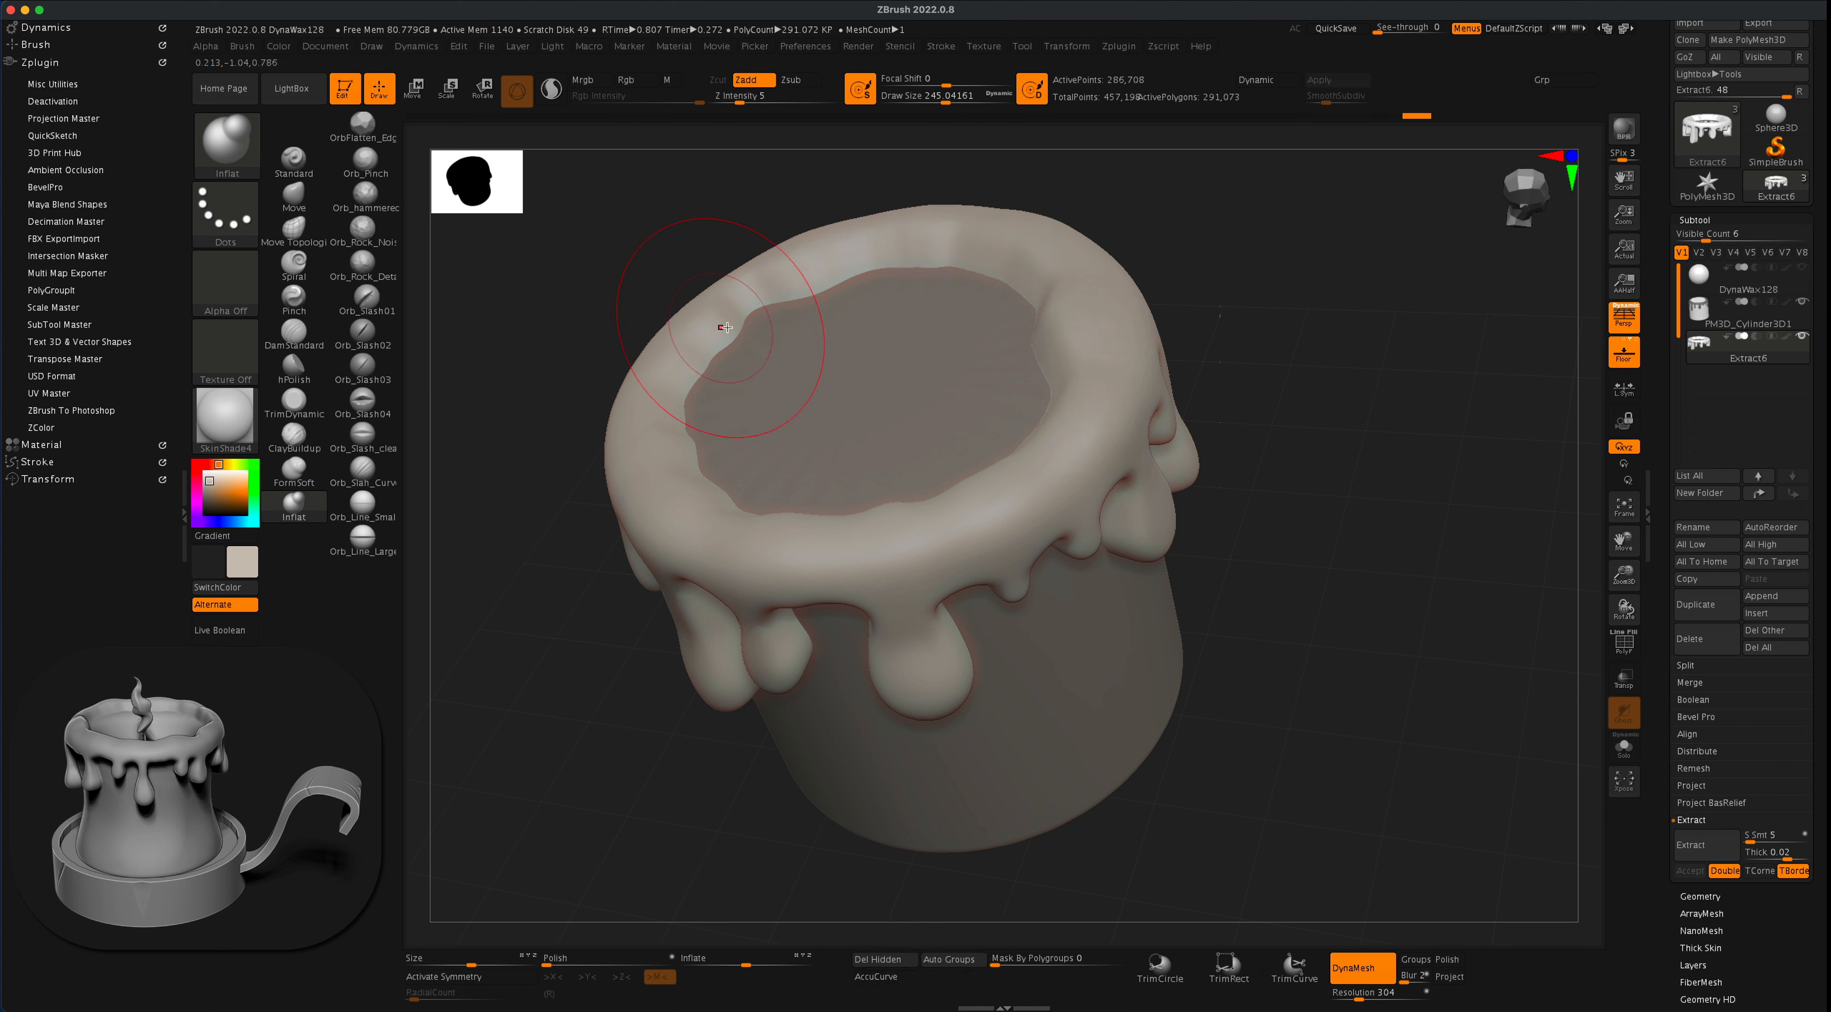
drag(703, 348, 679, 359)
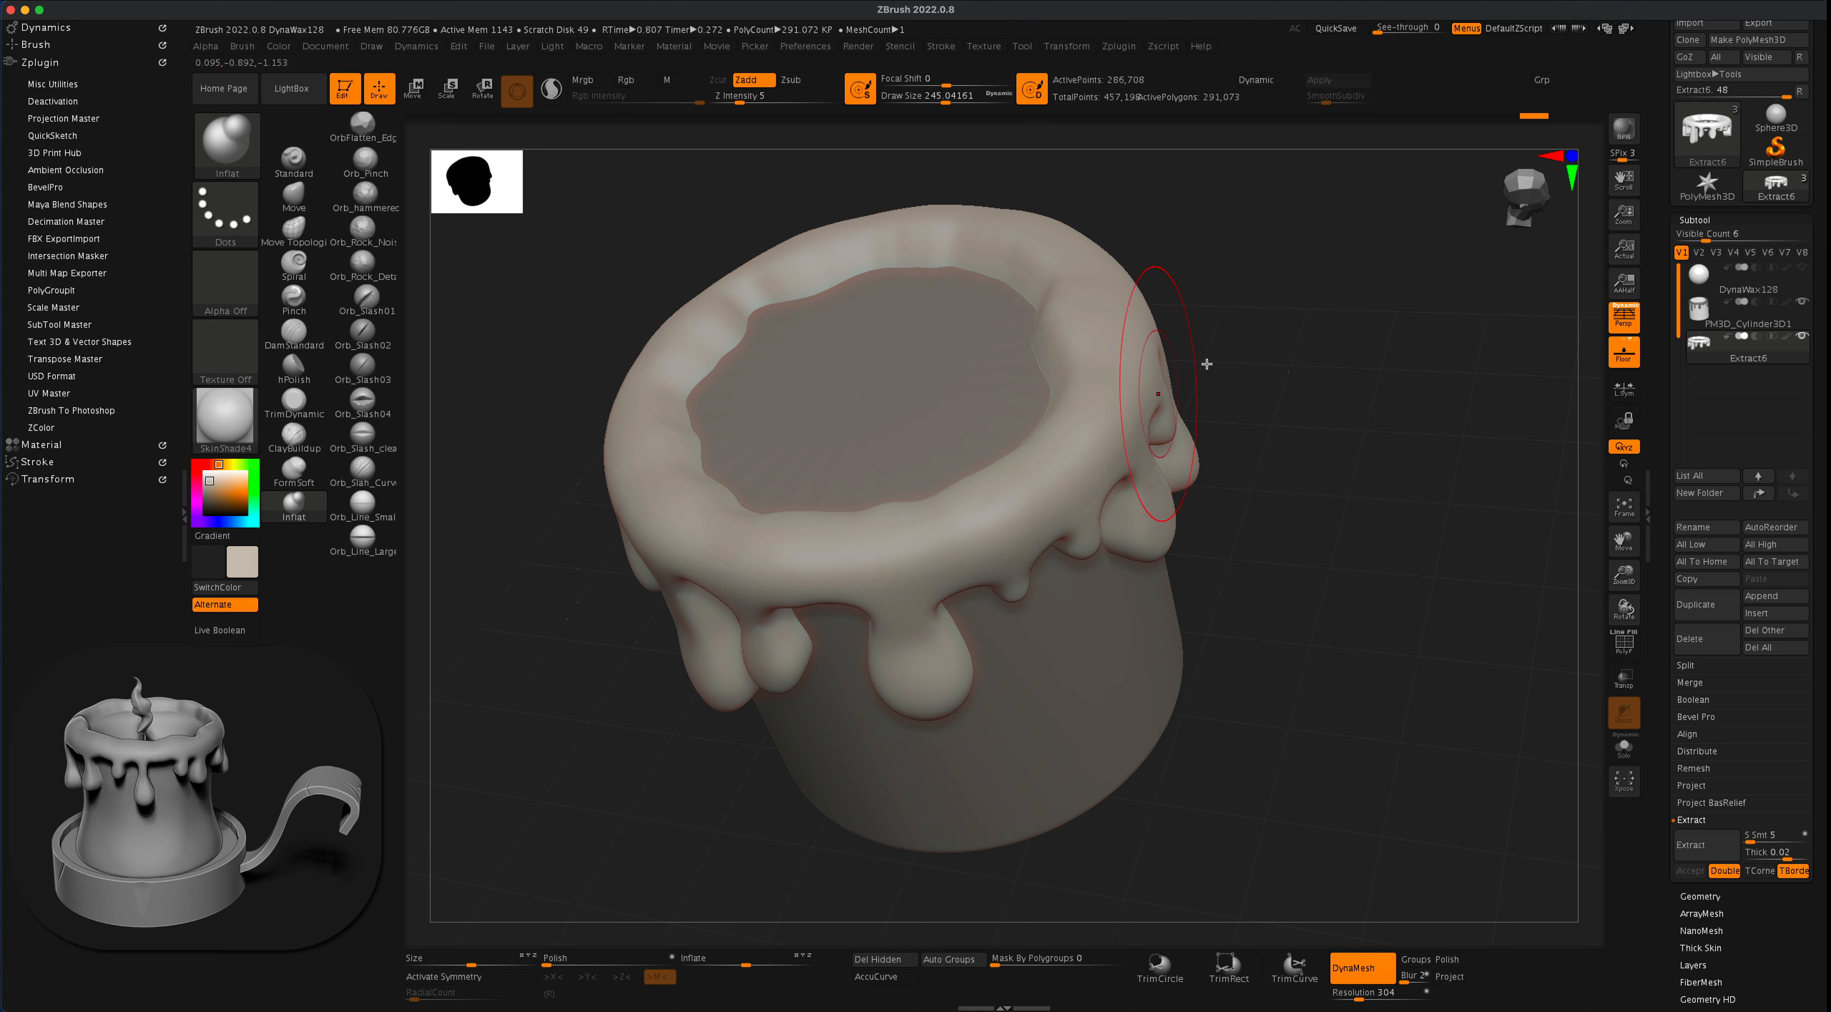
drag(1240, 355, 1296, 278)
alt+drag(1296, 419, 1290, 327)
alt+drag(1240, 437, 1305, 427)
mouse_move(1272, 412)
mouse_down()
mouse_move(1292, 449)
mouse_move(1242, 429)
mouse_up()
alt+drag(669, 465, 660, 516)
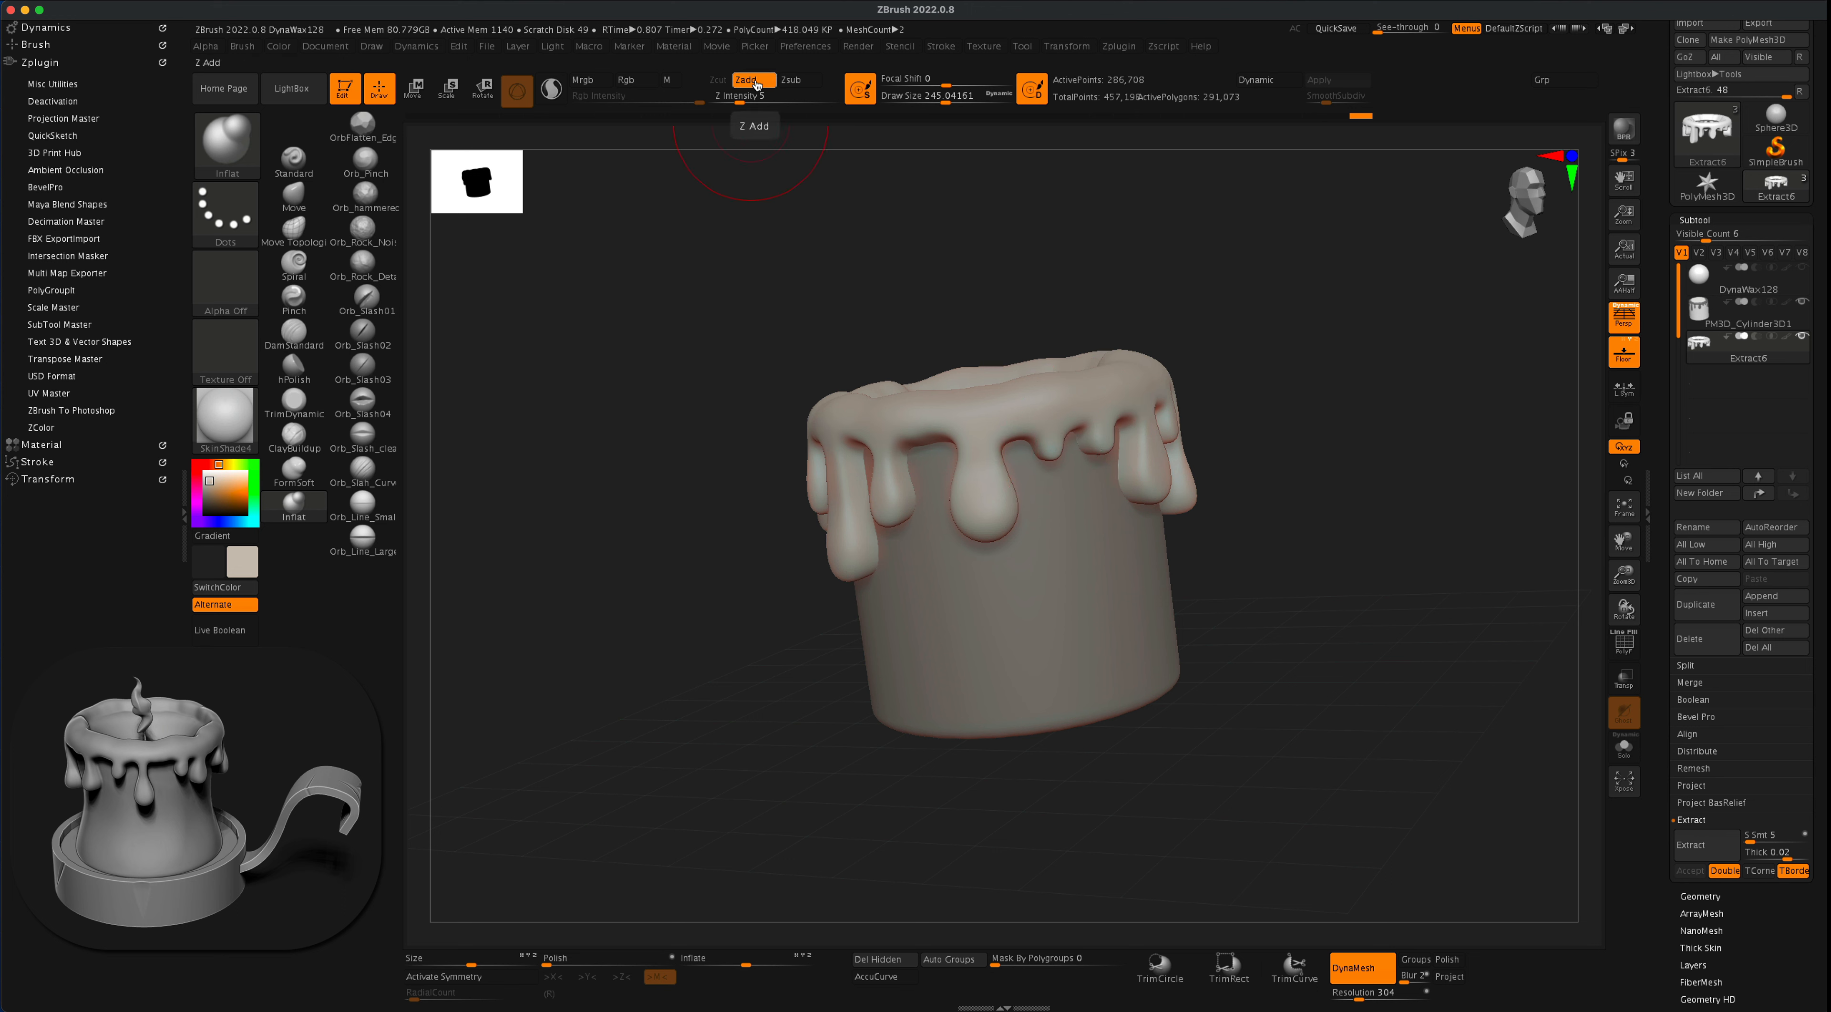
- Thin the necks of the front drips by carving inward with the inverted Inflat brush
key(alt)
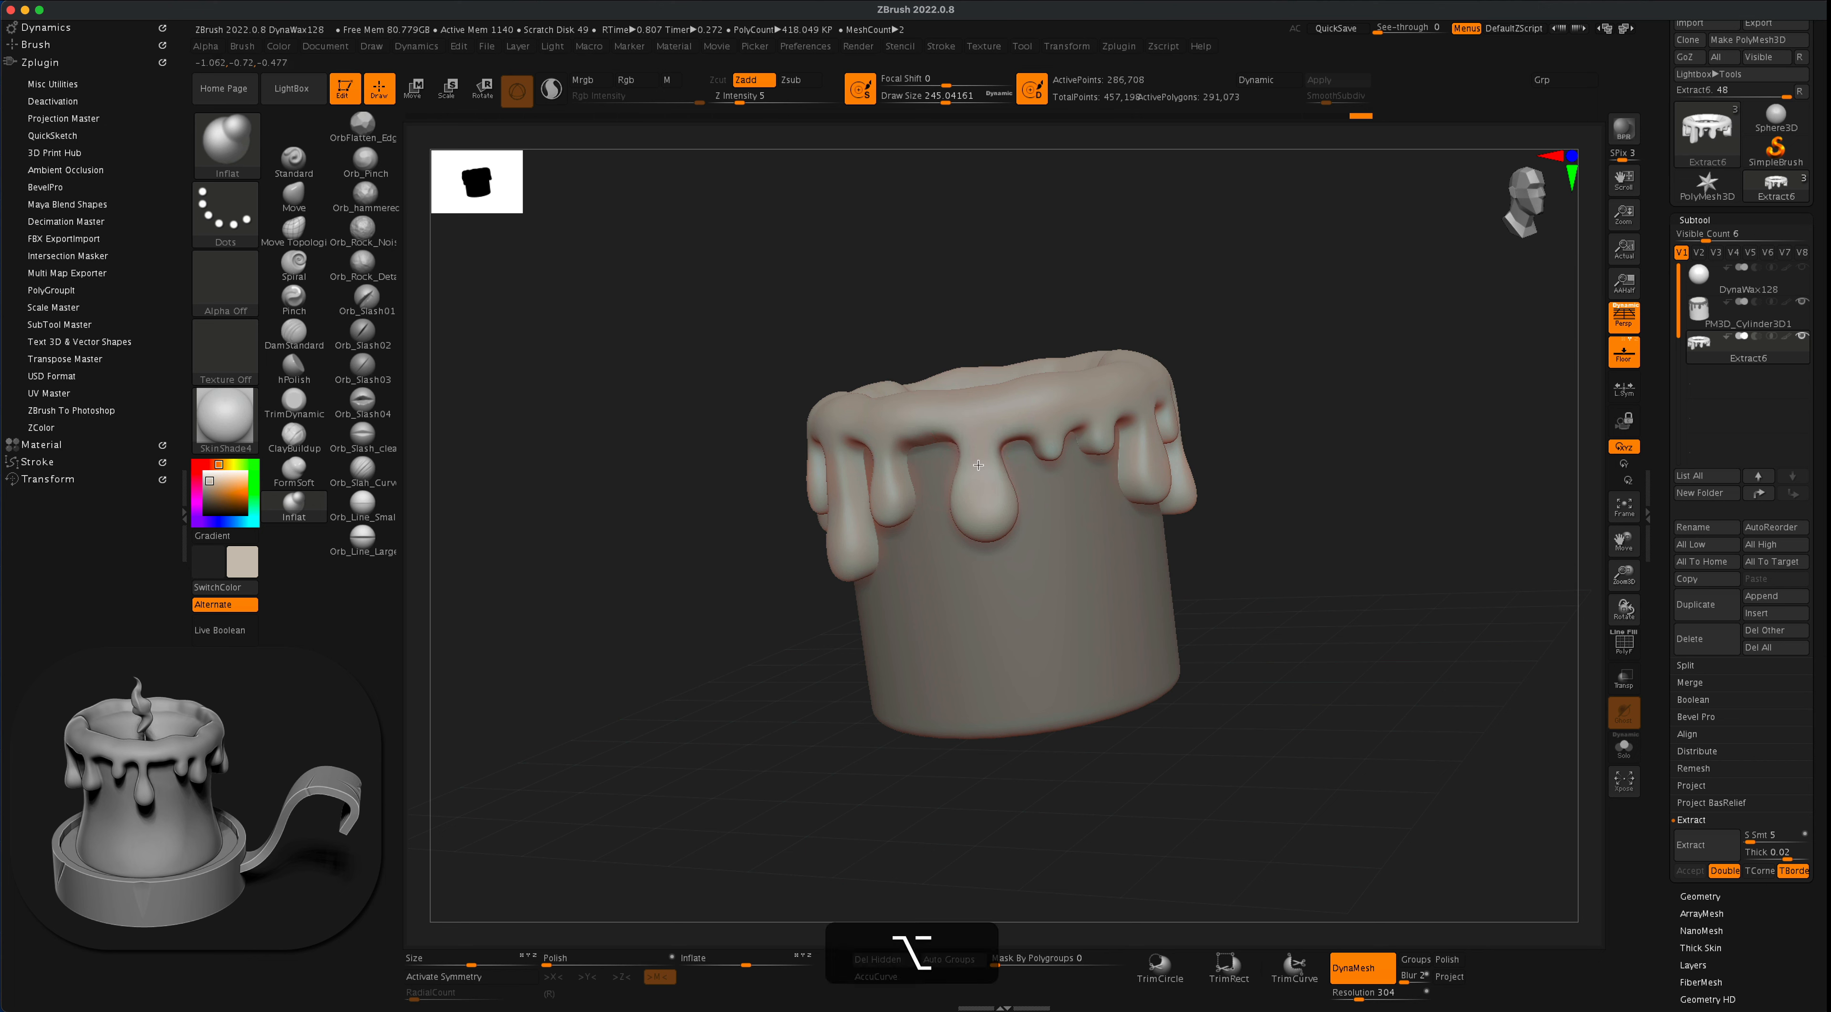
alt+drag(980, 467, 985, 456)
drag(748, 653, 780, 636)
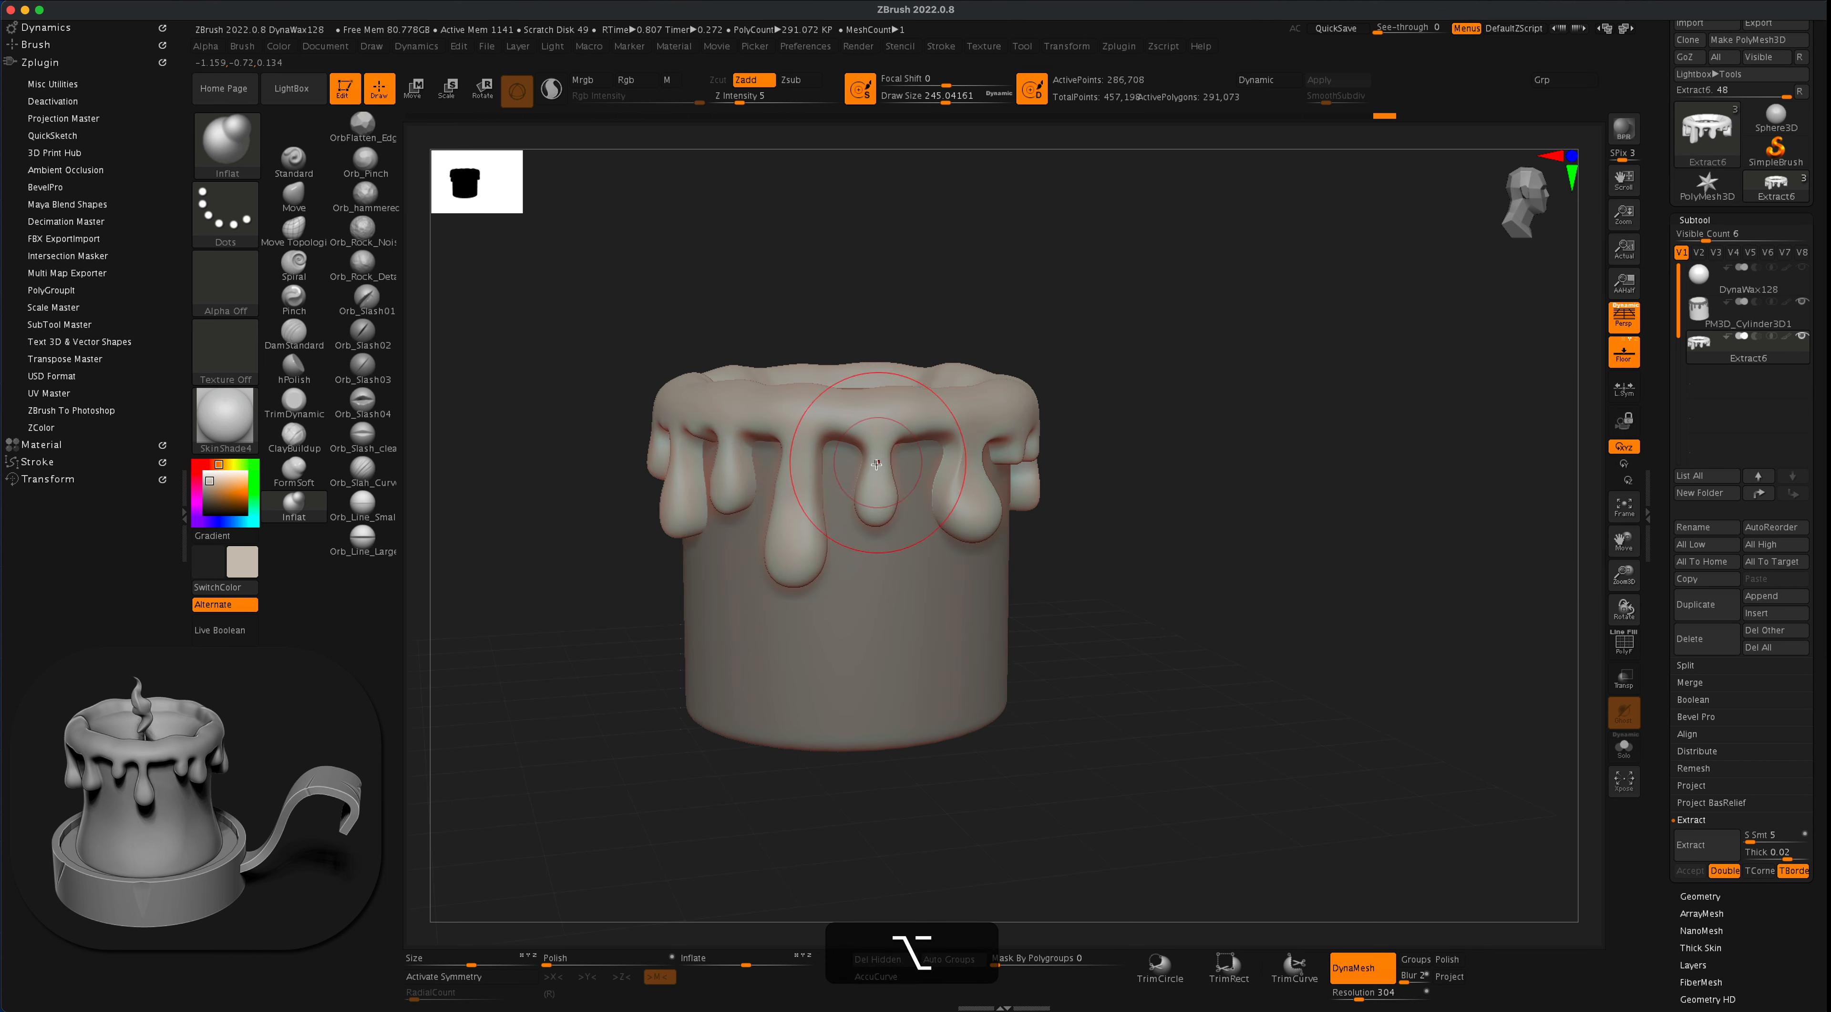
alt+drag(857, 468, 802, 491)
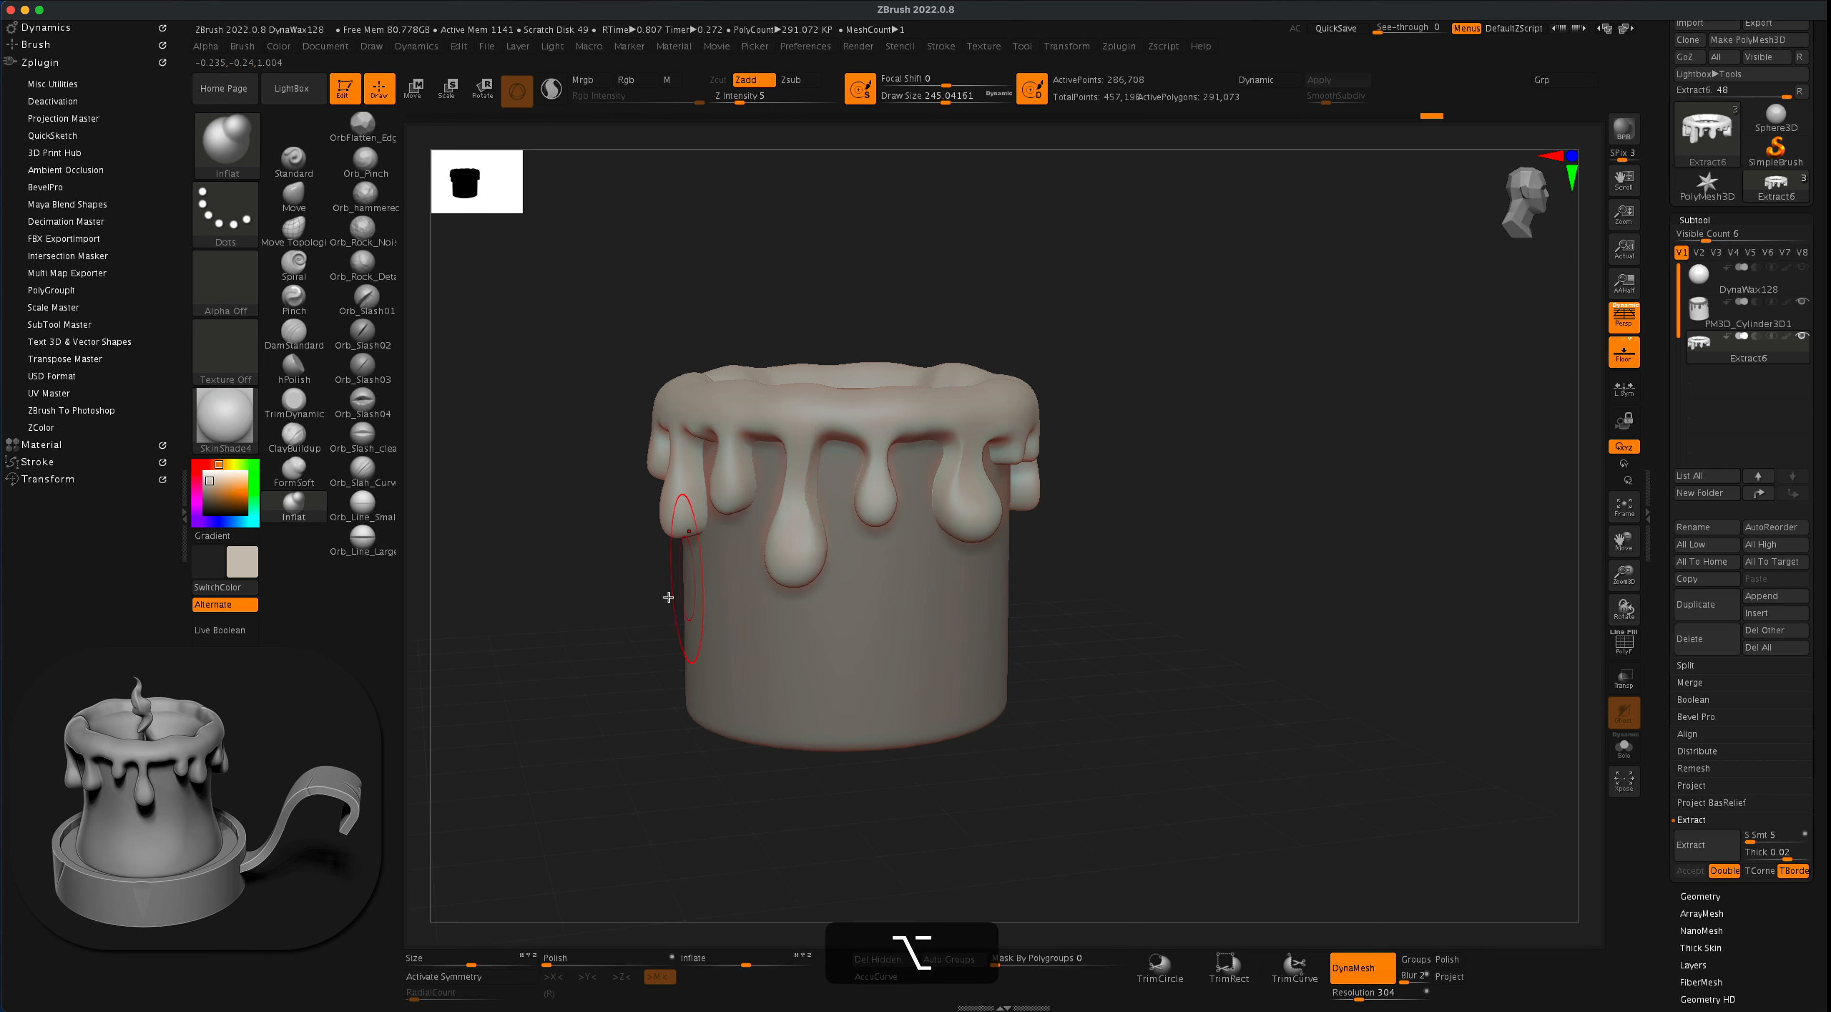
drag(569, 628, 622, 633)
mouse_move(796, 515)
shift+mouse_down()
mouse_move(799, 462)
mouse_move(839, 458)
shift+mouse_up()
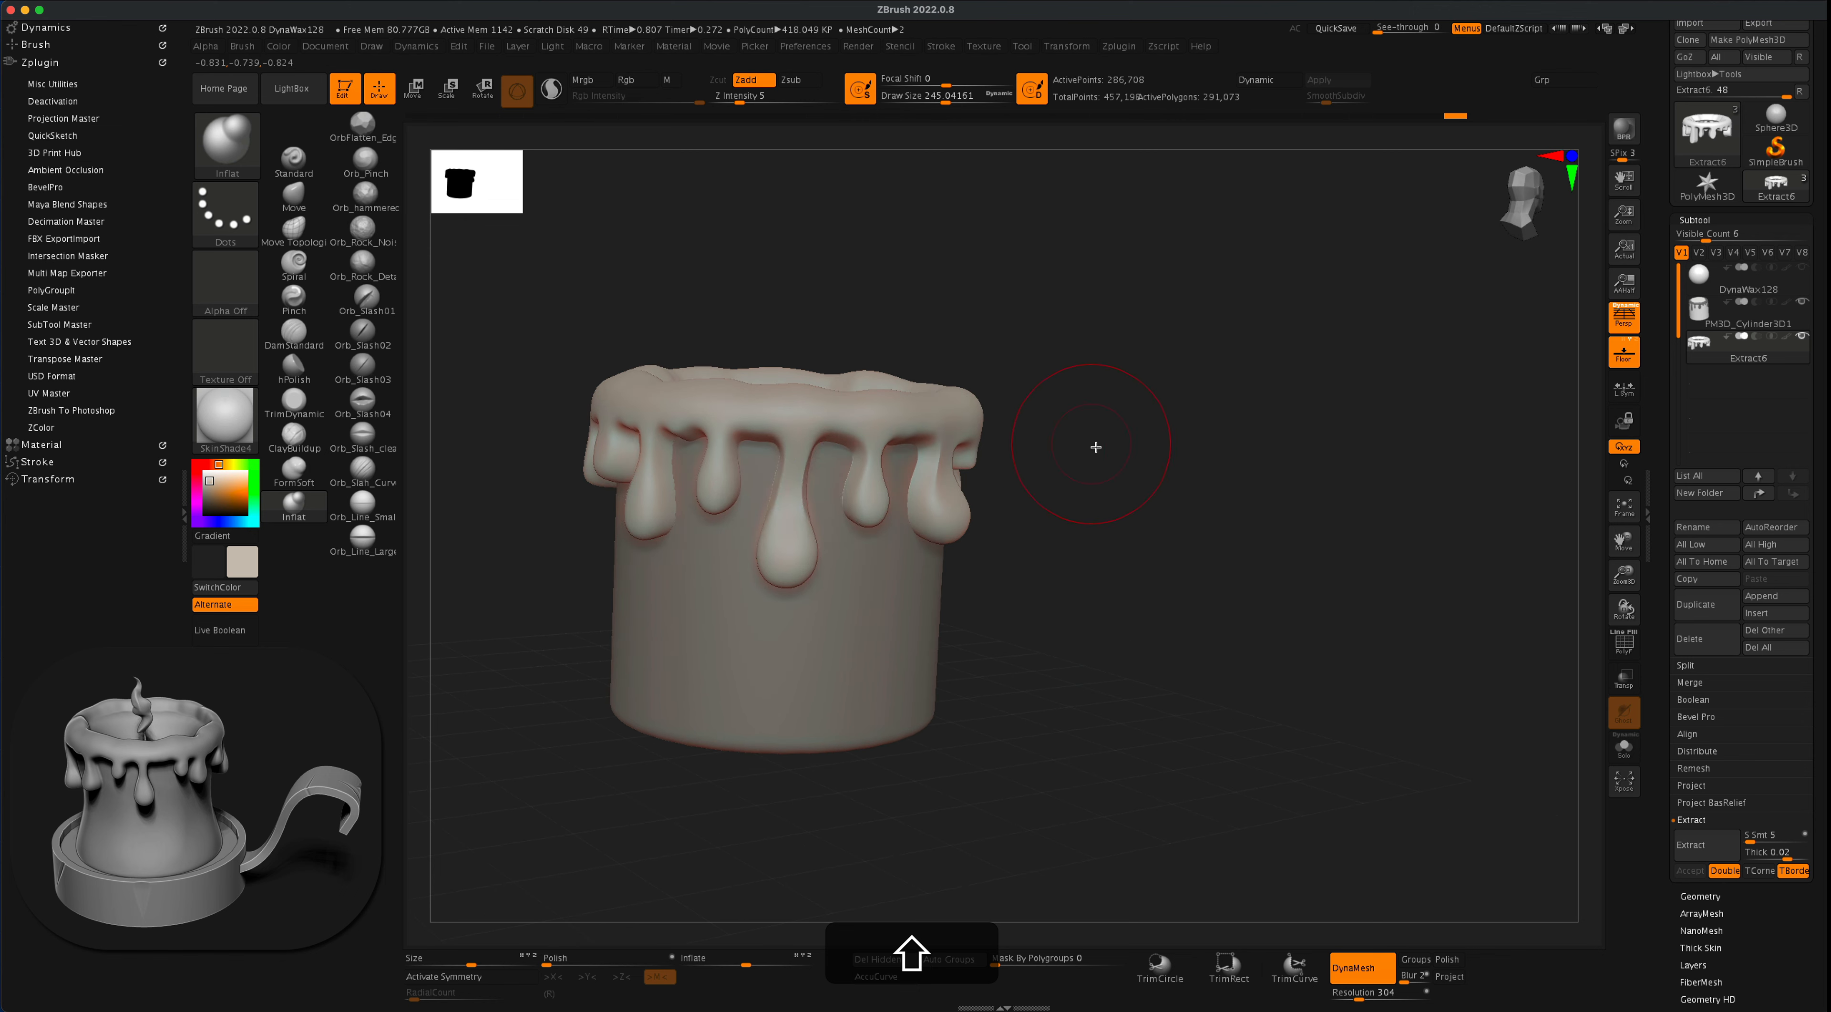
- Narrow the necks of the shorter drips farther around the candle with inverted Inflat strokes, undoing and redoing the unwanted one
drag(1095, 447, 1198, 434)
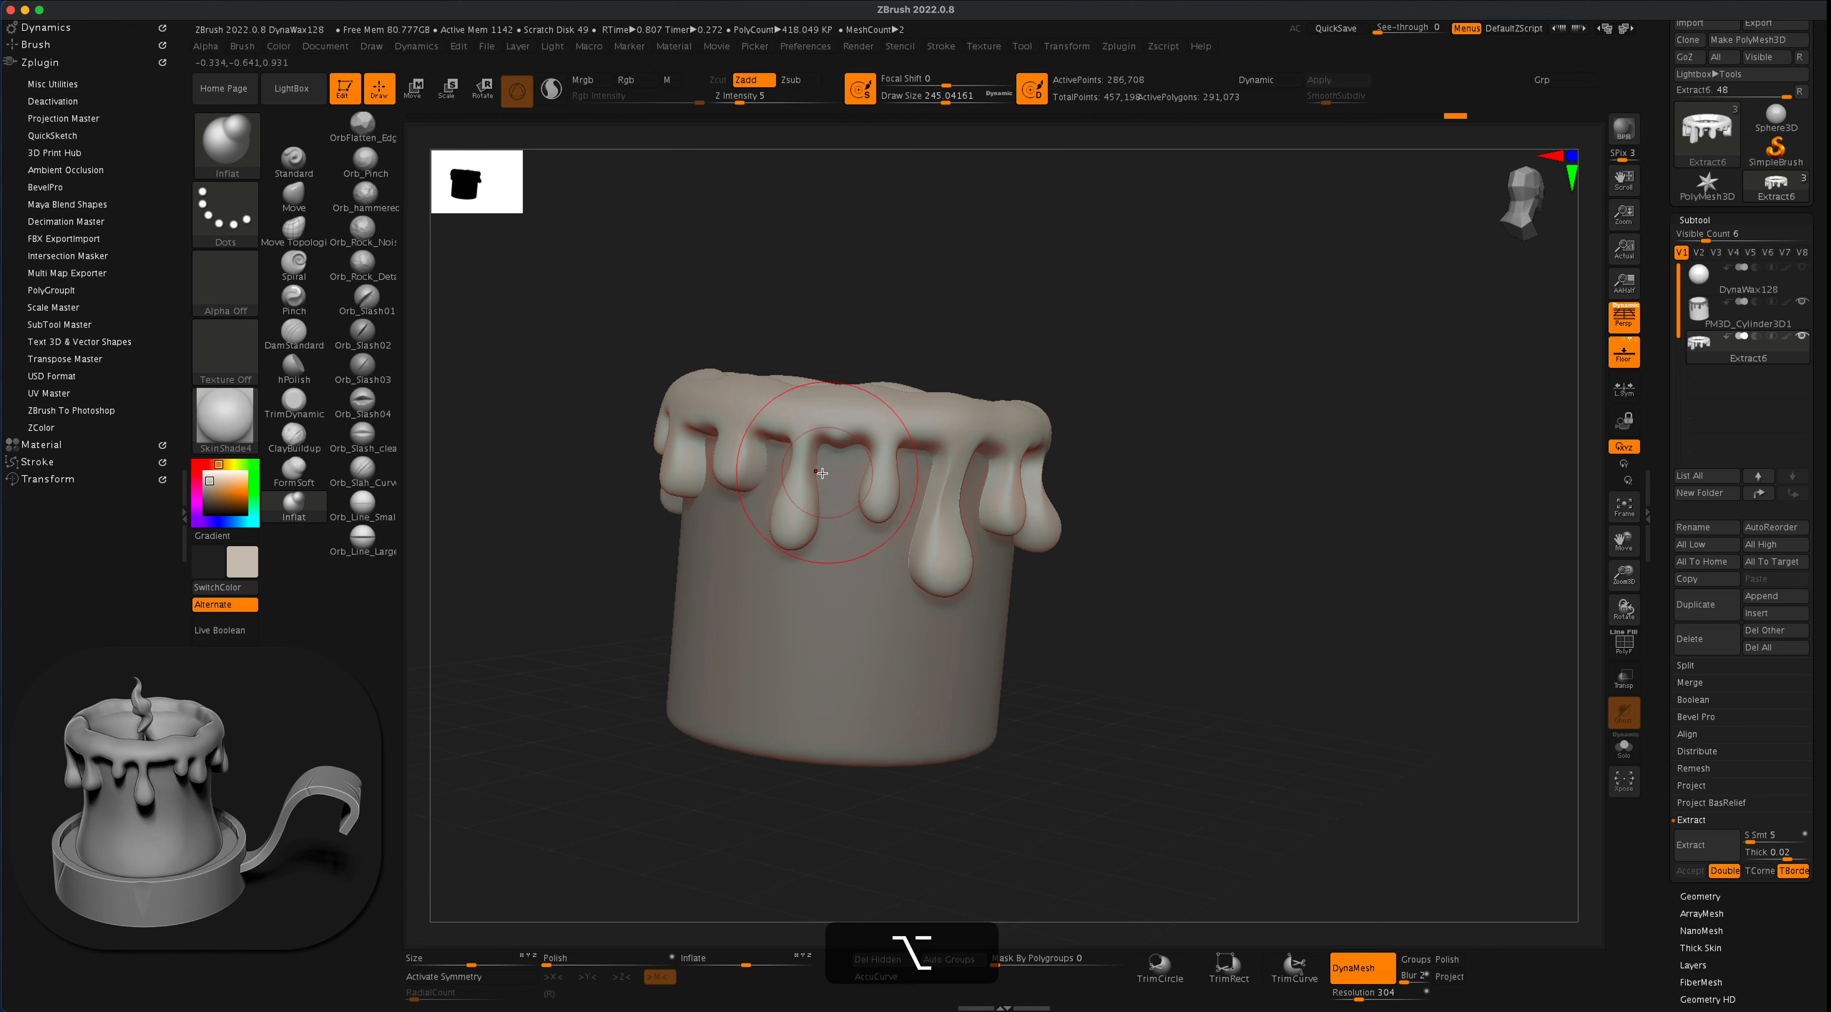
mouse_move(950, 313)
mouse_down()
mouse_move(995, 320)
mouse_move(988, 348)
mouse_move(1068, 361)
mouse_up()
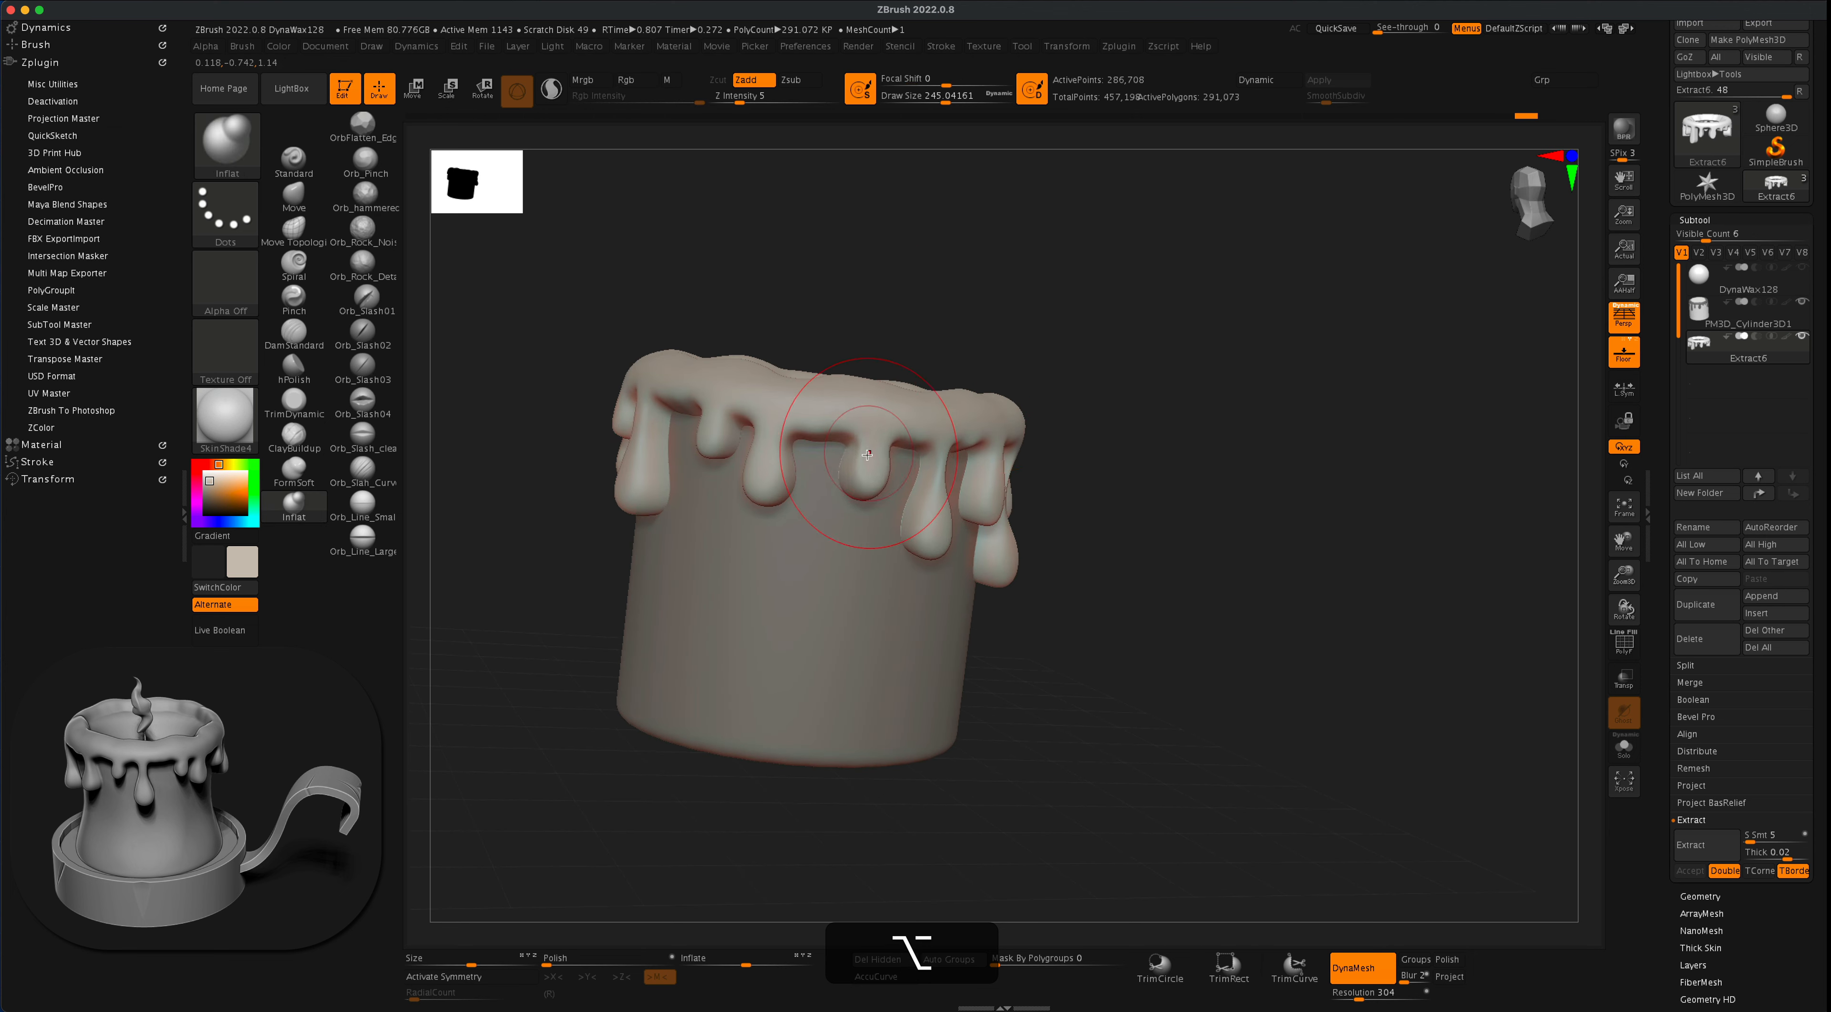
shift+drag(867, 454, 867, 434)
mouse_move(1059, 323)
mouse_down()
mouse_move(1104, 327)
mouse_move(1050, 323)
mouse_up()
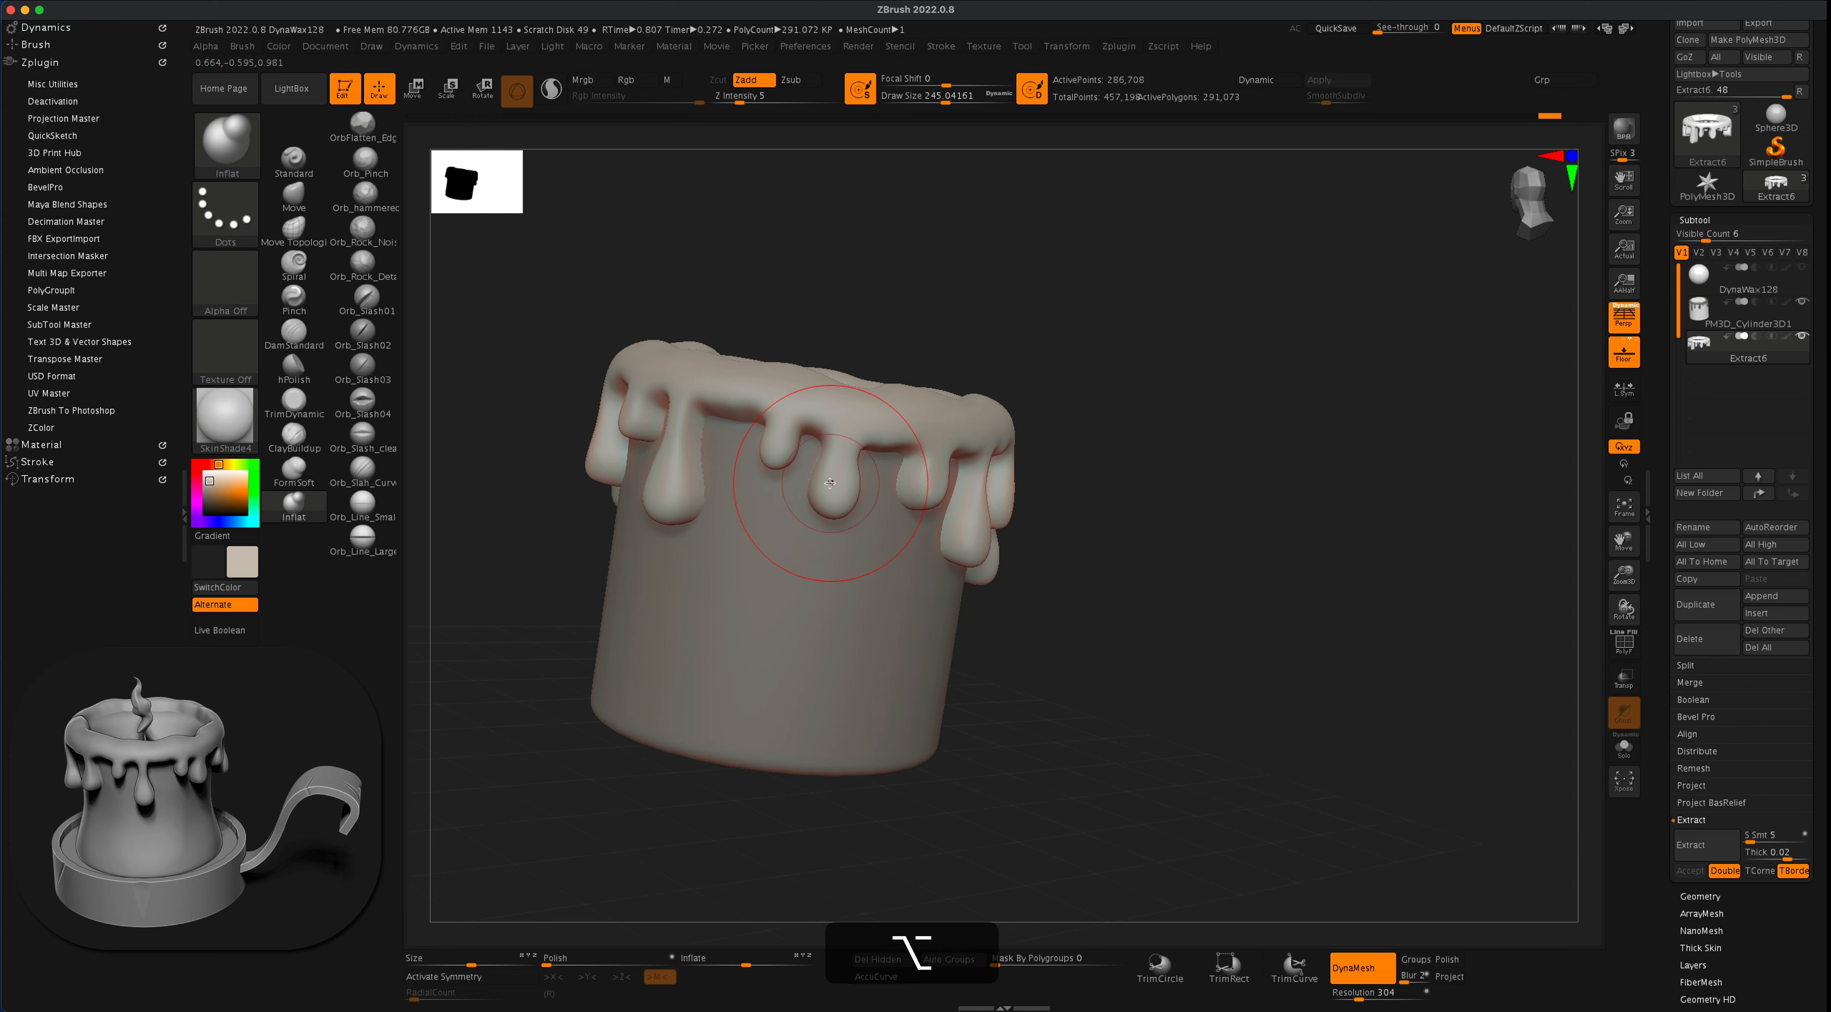
drag(830, 482, 899, 470)
key(super+z)
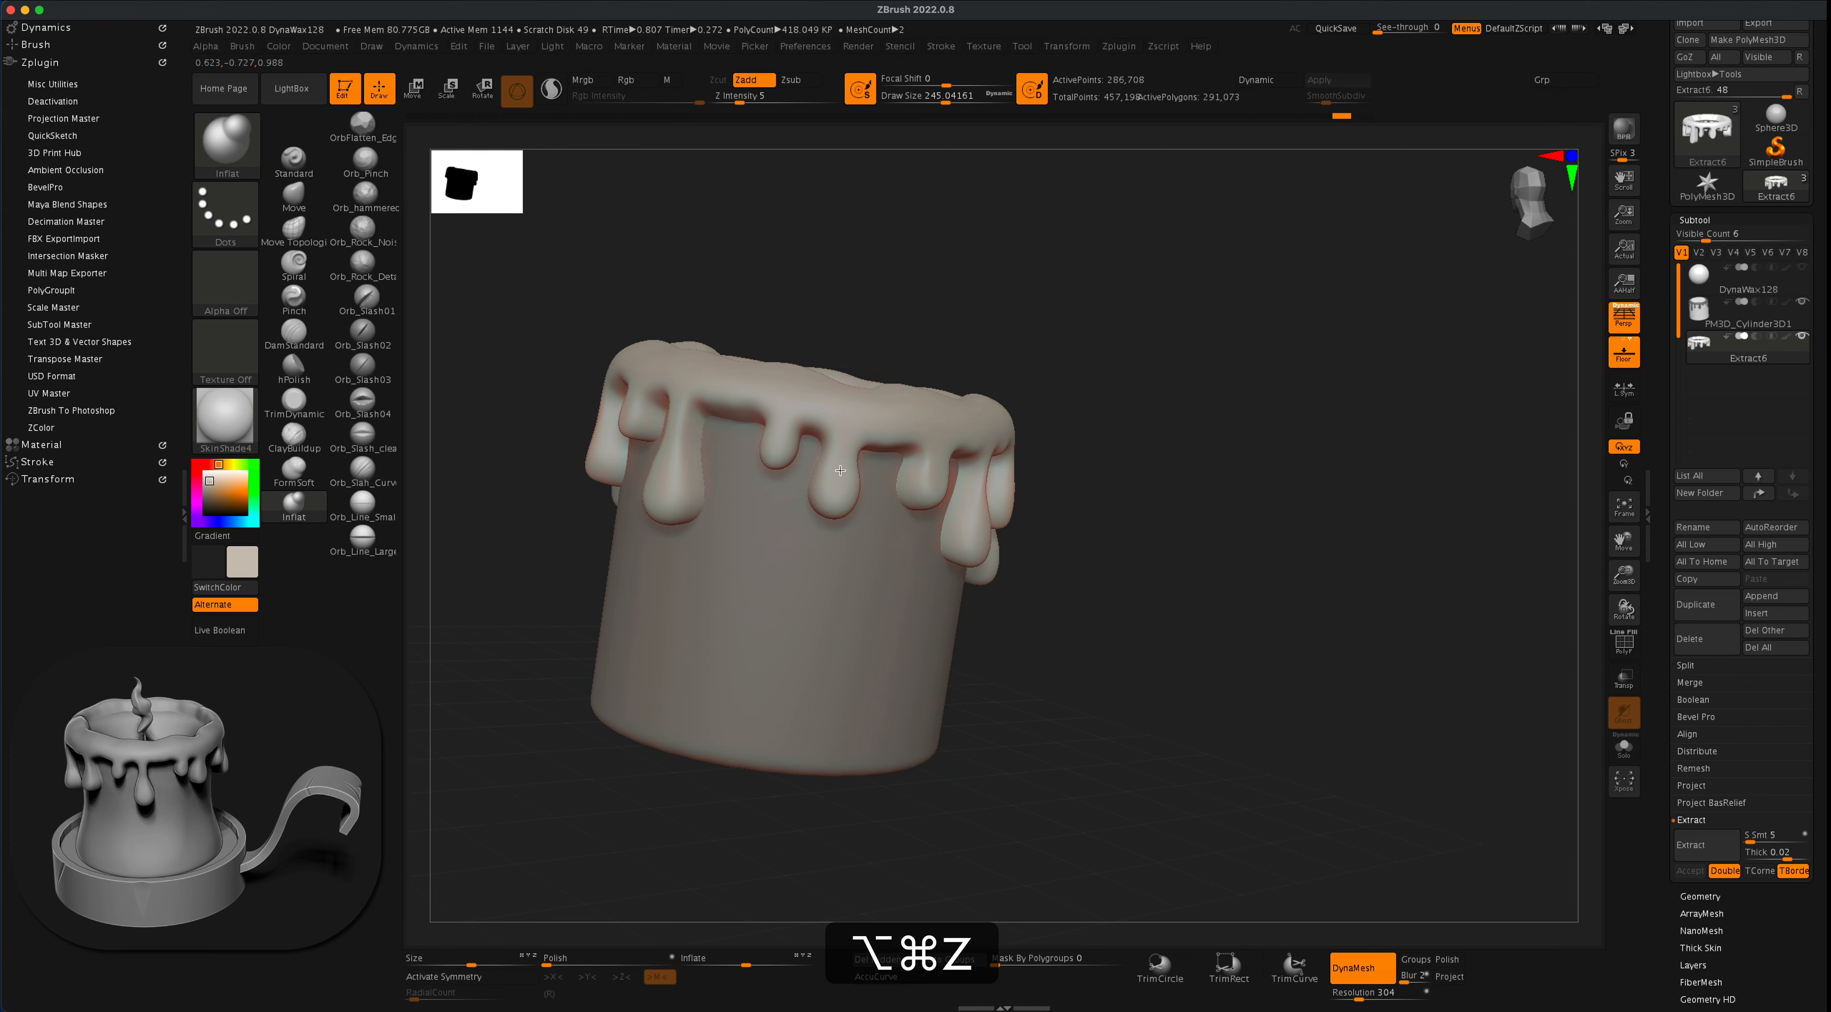
alt+drag(827, 463, 839, 447)
- Narrow the necks of the teardrop drips along the candle's side with short inverted Inflat strokes
mouse_move(1173, 324)
mouse_down()
mouse_move(1070, 326)
mouse_move(1123, 347)
mouse_up()
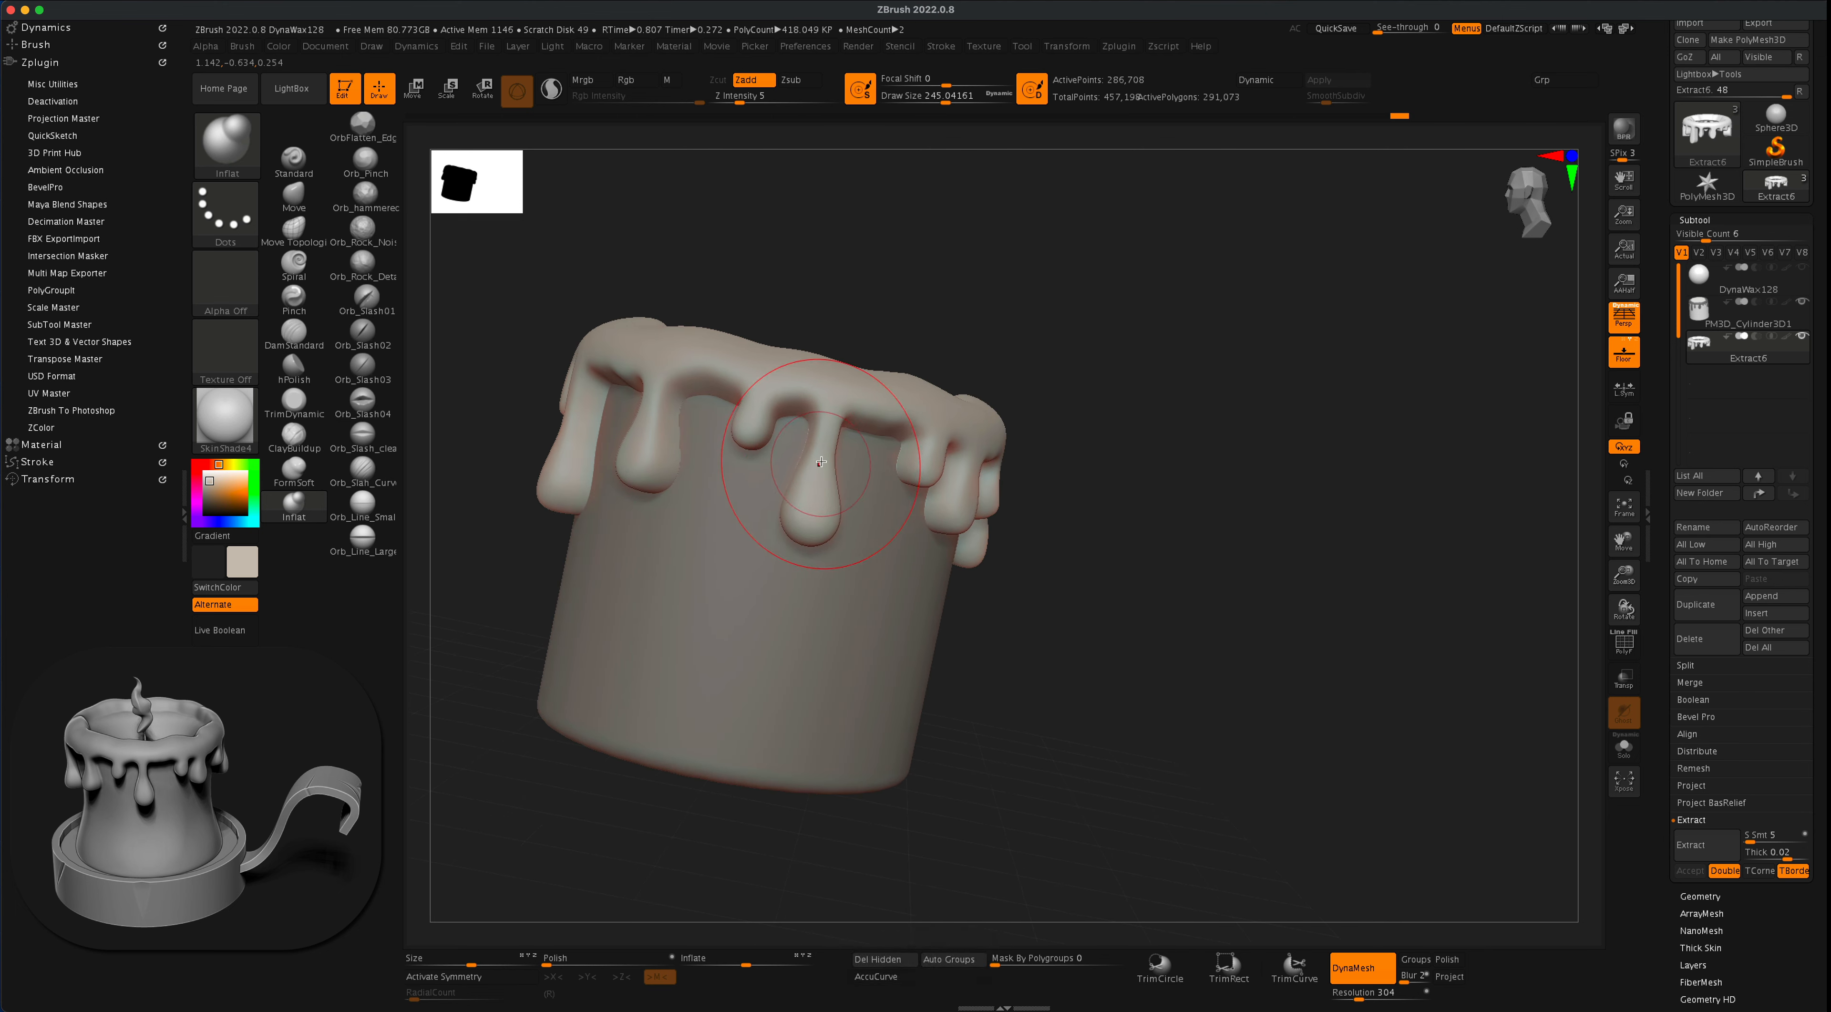
alt+drag(821, 462, 823, 453)
drag(862, 292, 960, 297)
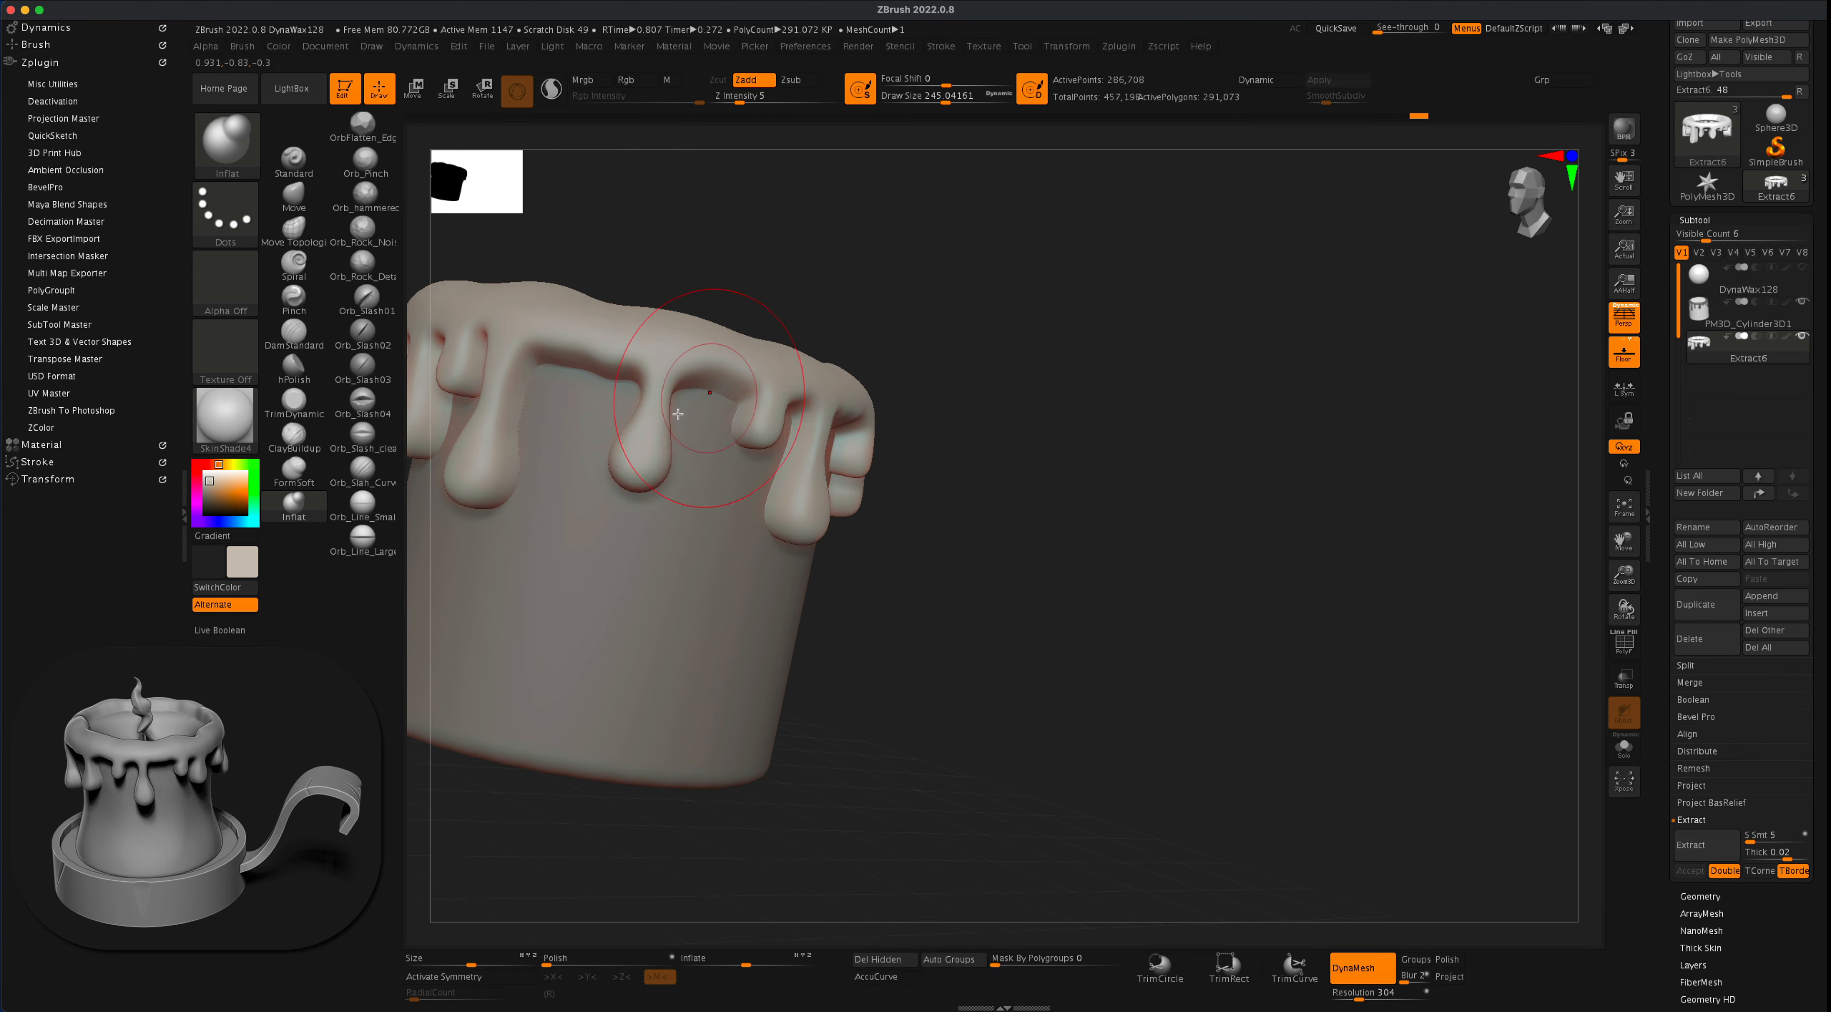
alt+drag(679, 412, 653, 423)
alt+drag(923, 322, 1153, 373)
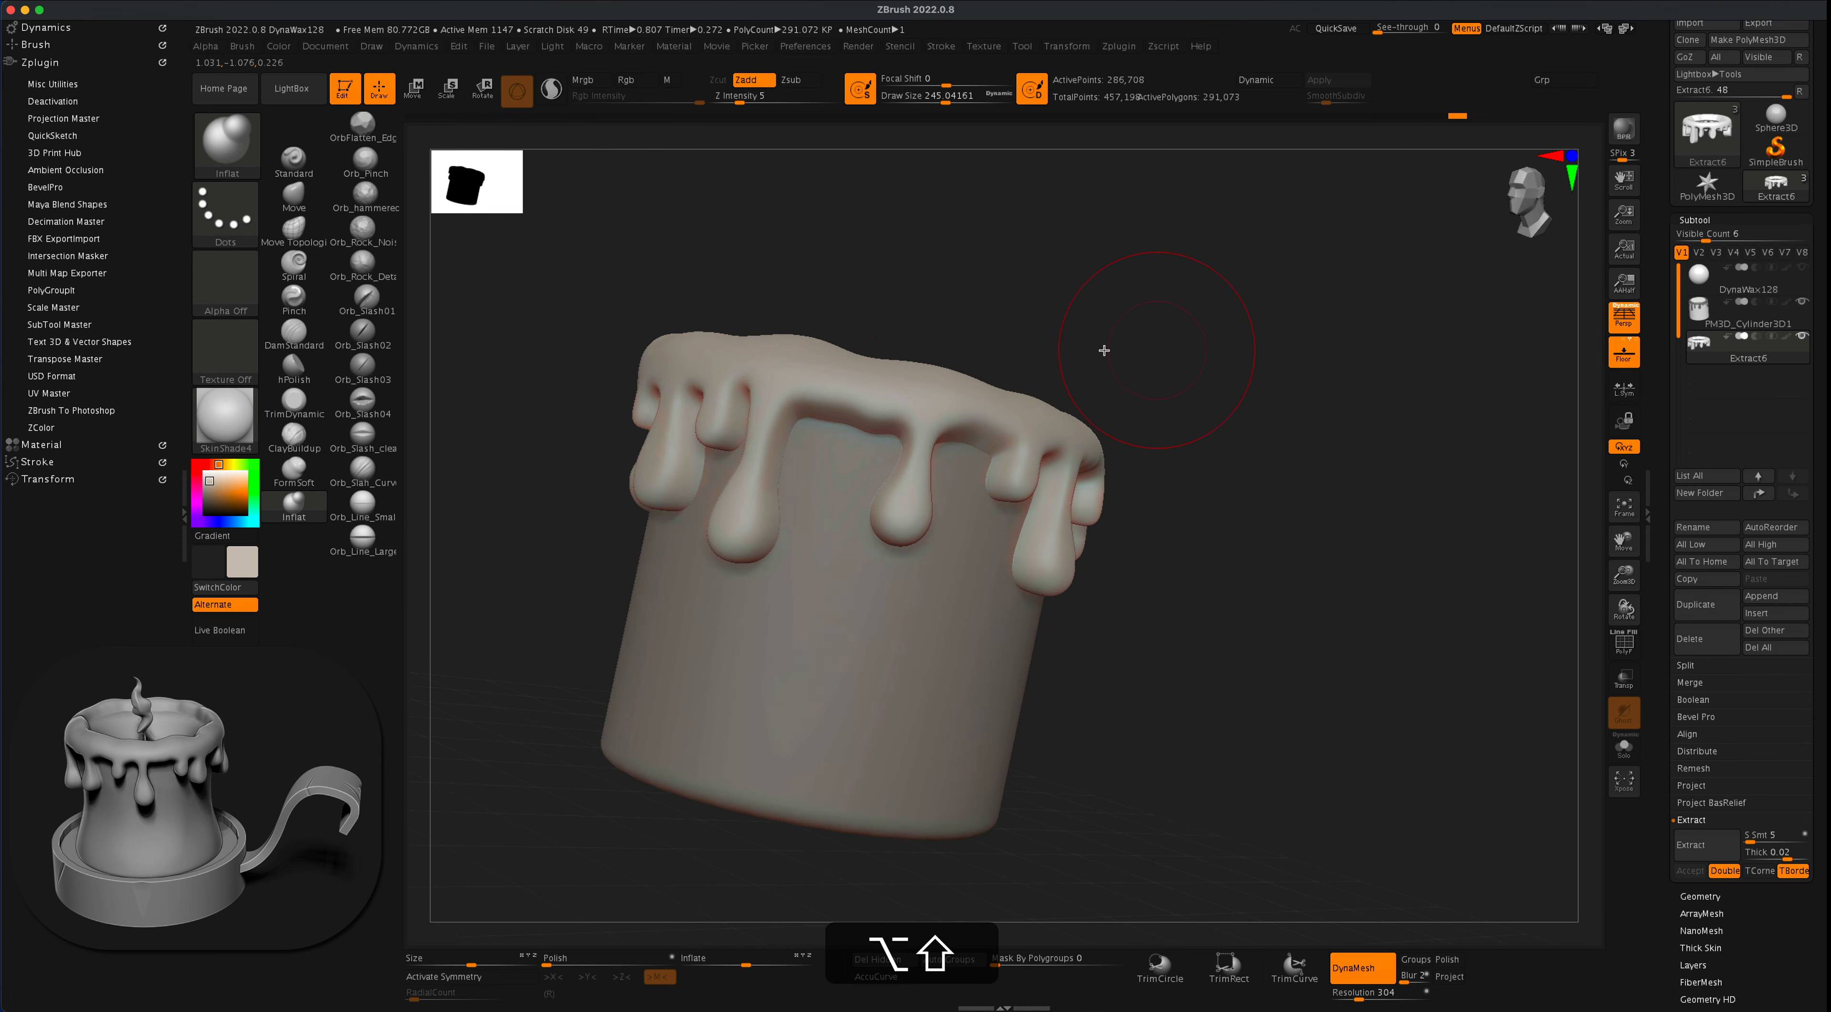
alt+drag(762, 437, 749, 460)
drag(955, 300, 1070, 346)
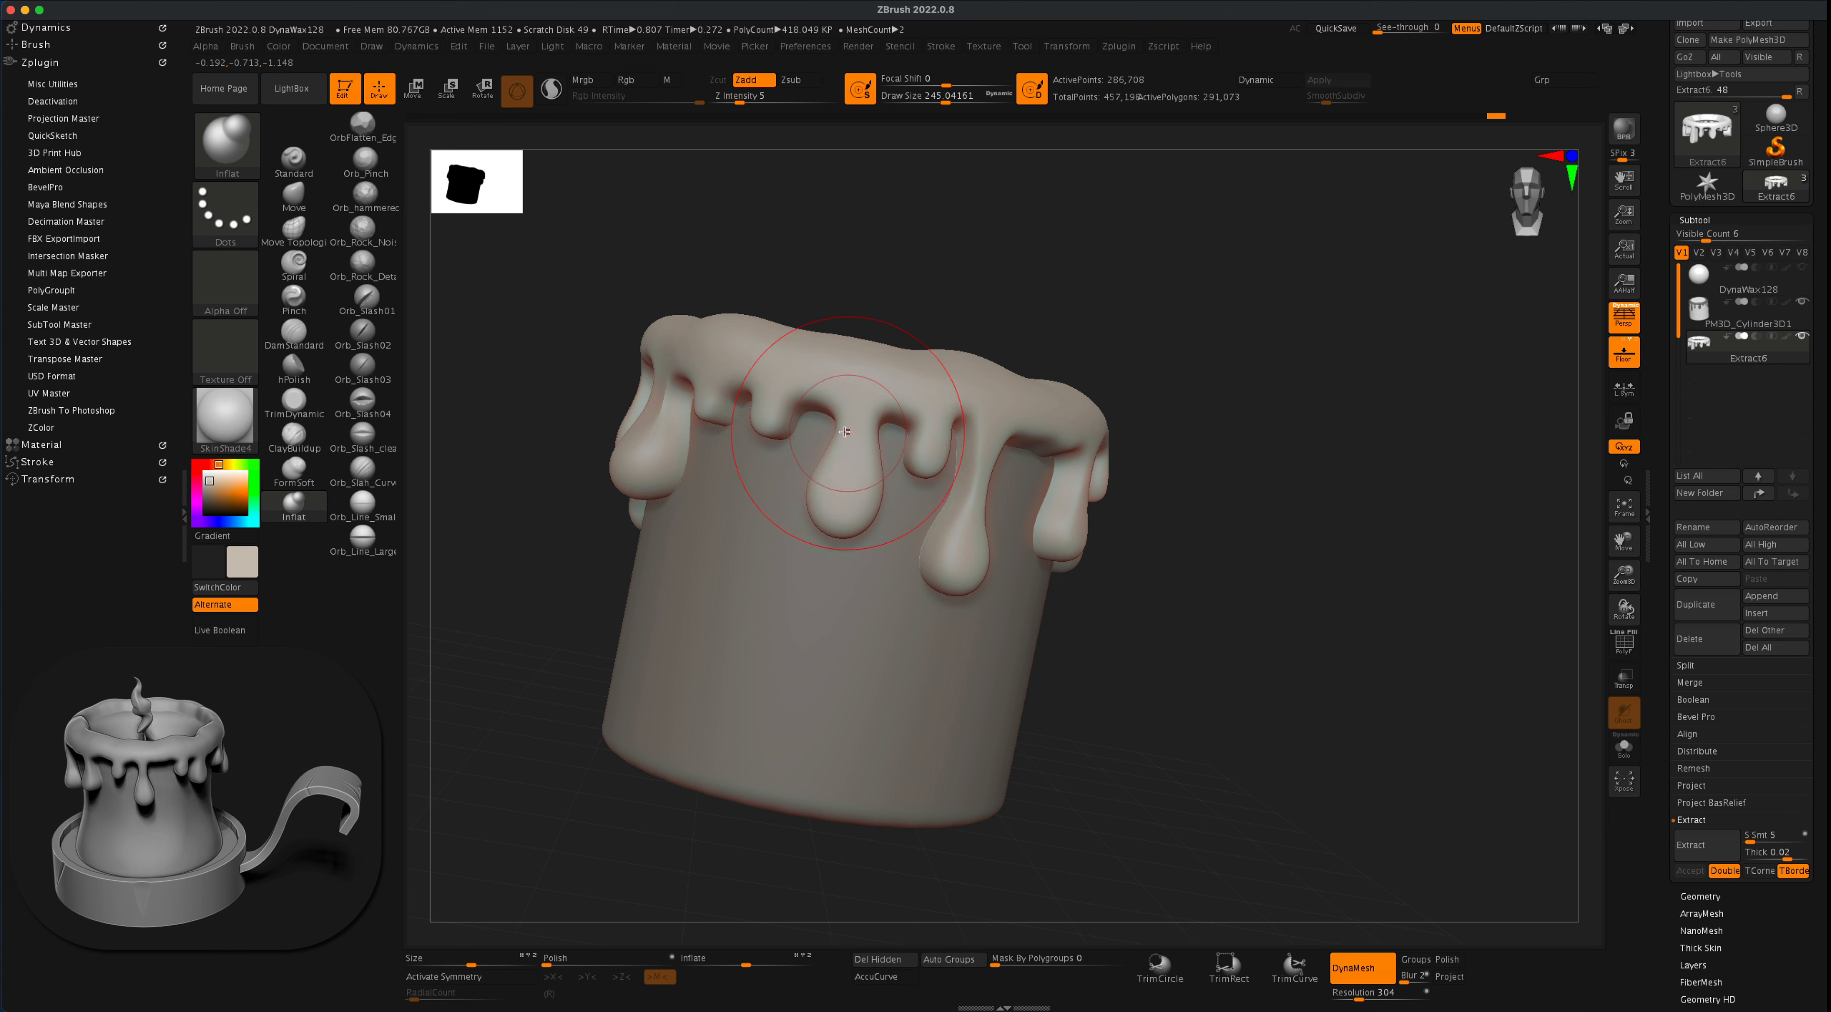
- Carve in the necks of the wide teardrop drip and the short drip beside it with the inverted Inflat brush
key(alt)
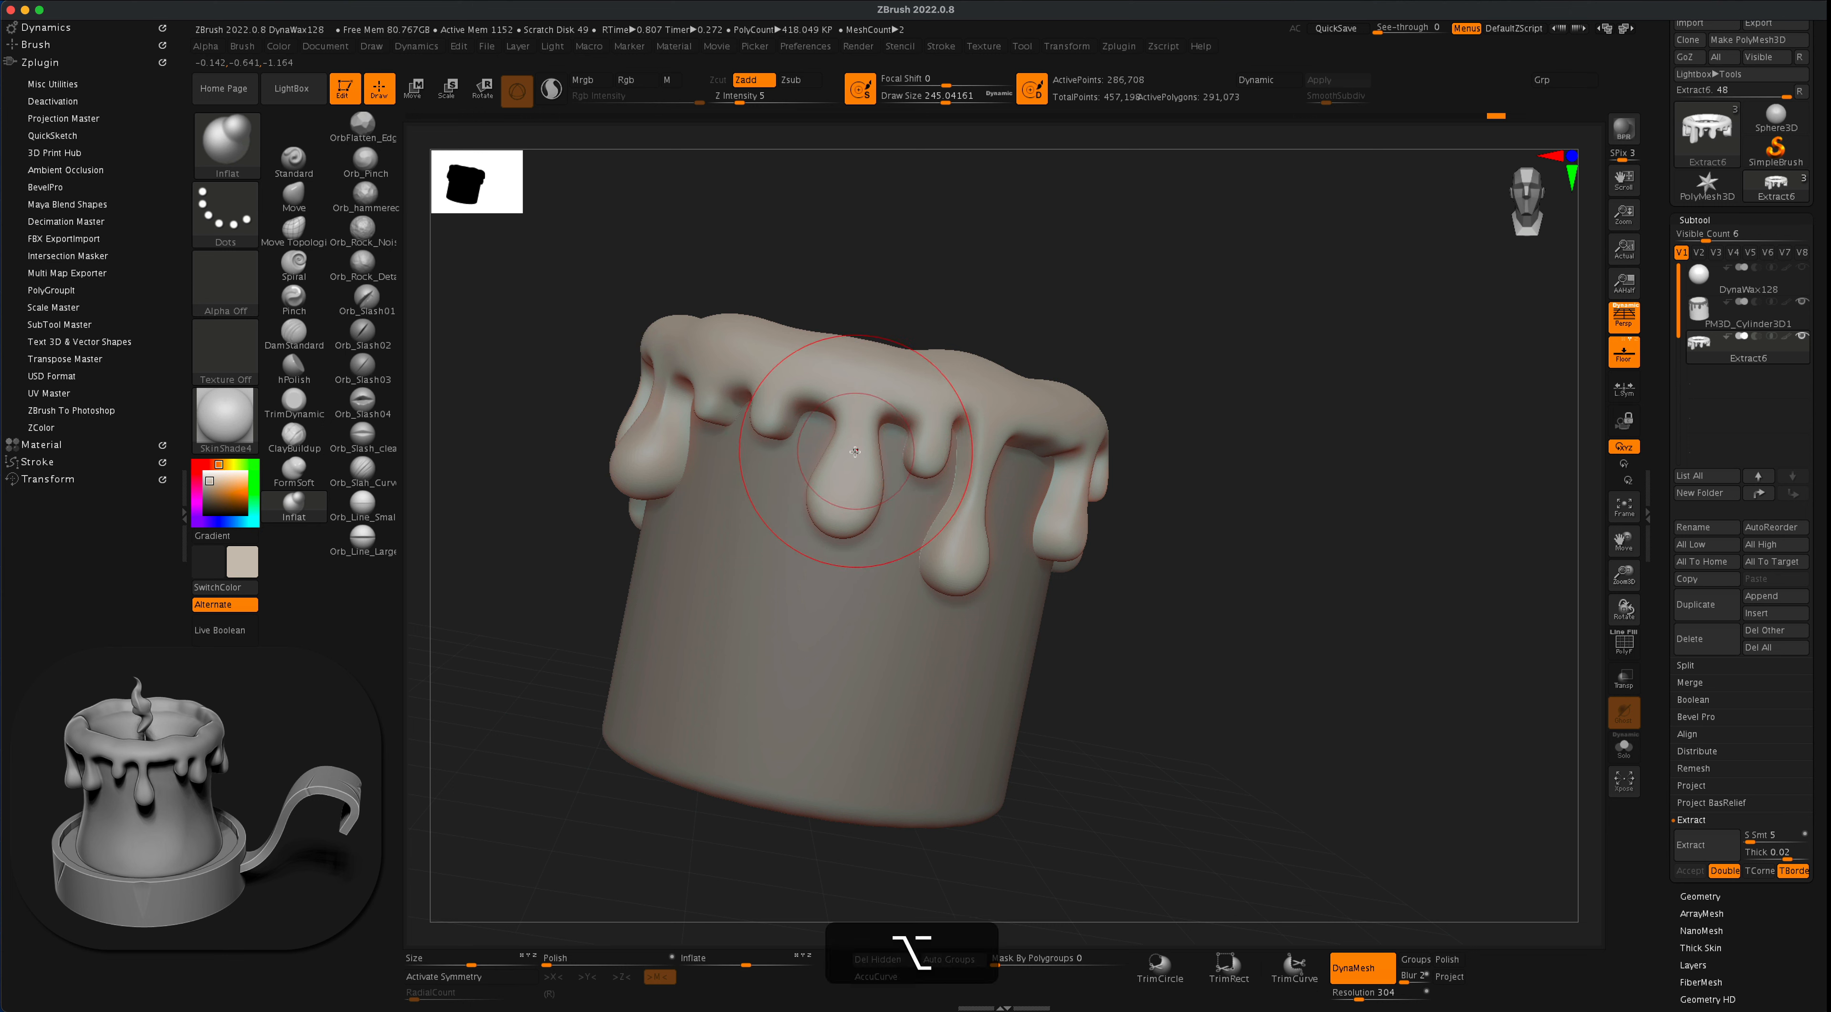
alt+drag(942, 438, 930, 462)
drag(992, 307, 1071, 331)
mouse_move(1071, 331)
alt+mouse_down()
mouse_move(1095, 361)
mouse_move(1115, 334)
alt+mouse_up()
drag(1237, 451, 1410, 441)
alt+drag(1425, 520, 1360, 522)
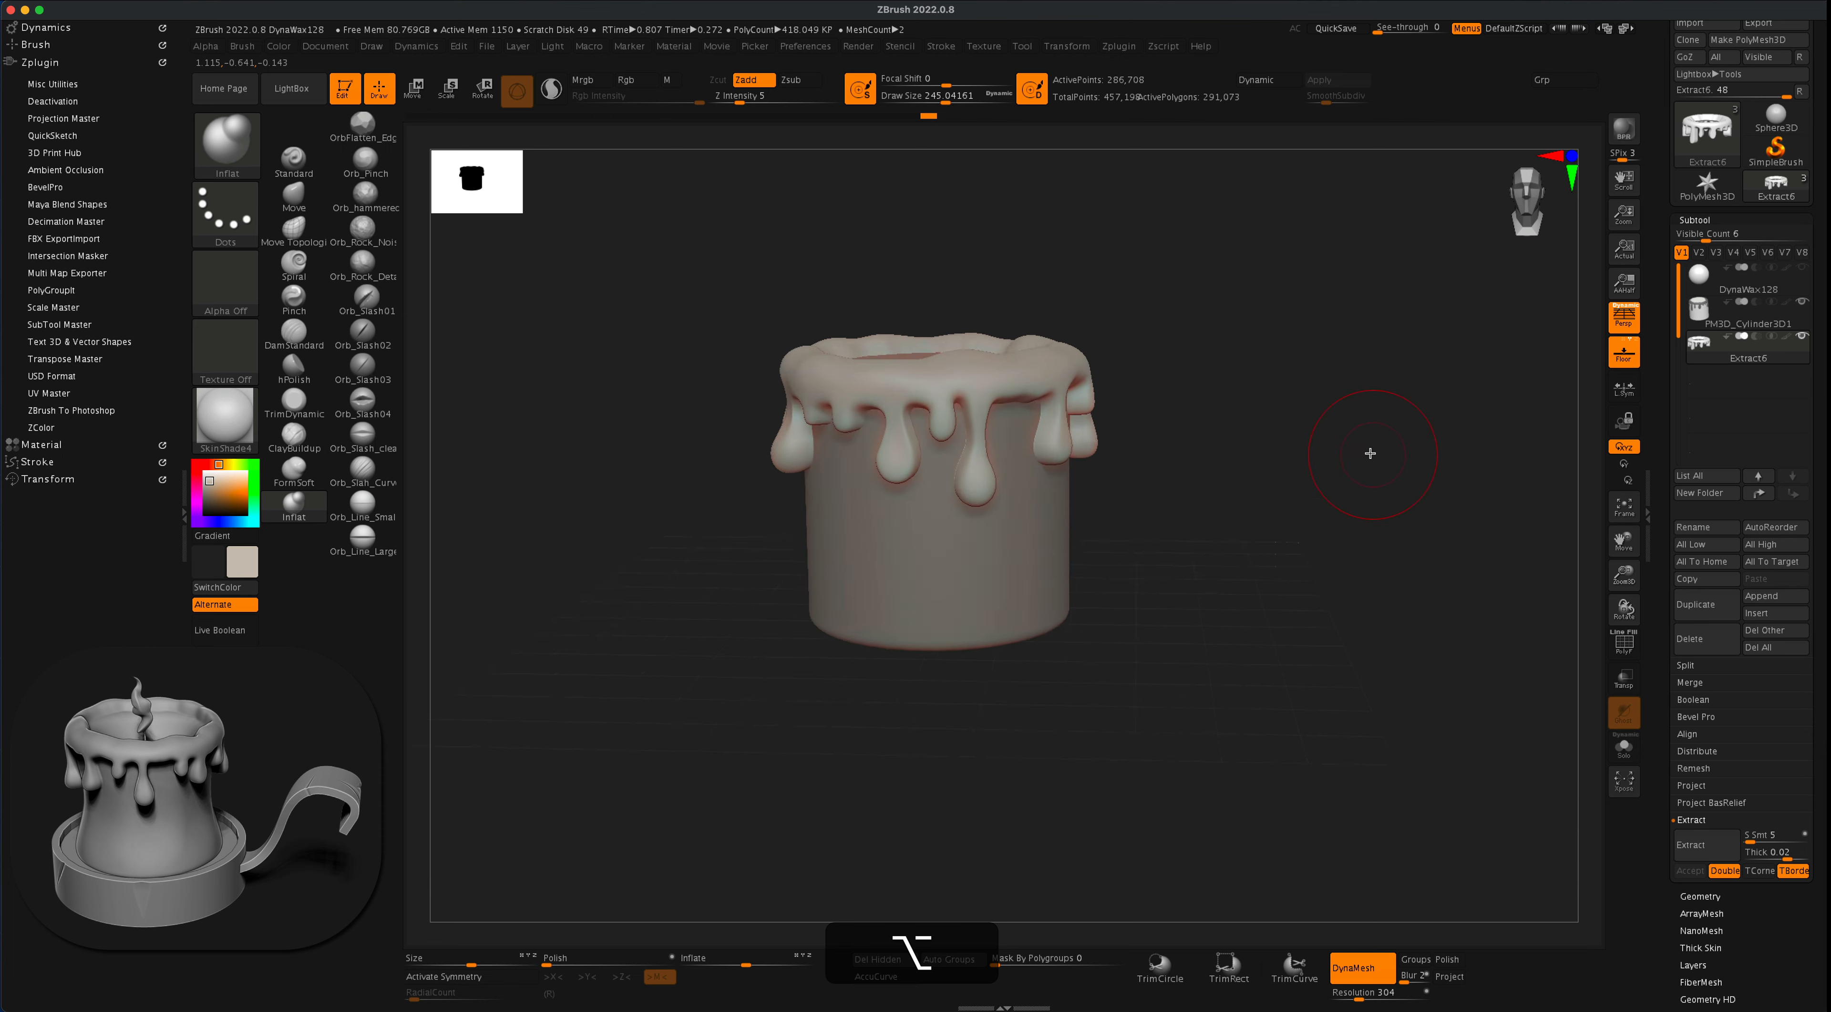
alt+drag(1369, 454, 1336, 472)
- Clear the drip-shaped mask from the candle cylinder, hiding the Extract6 drips temporarily to reach it
click(1751, 326)
click(1805, 335)
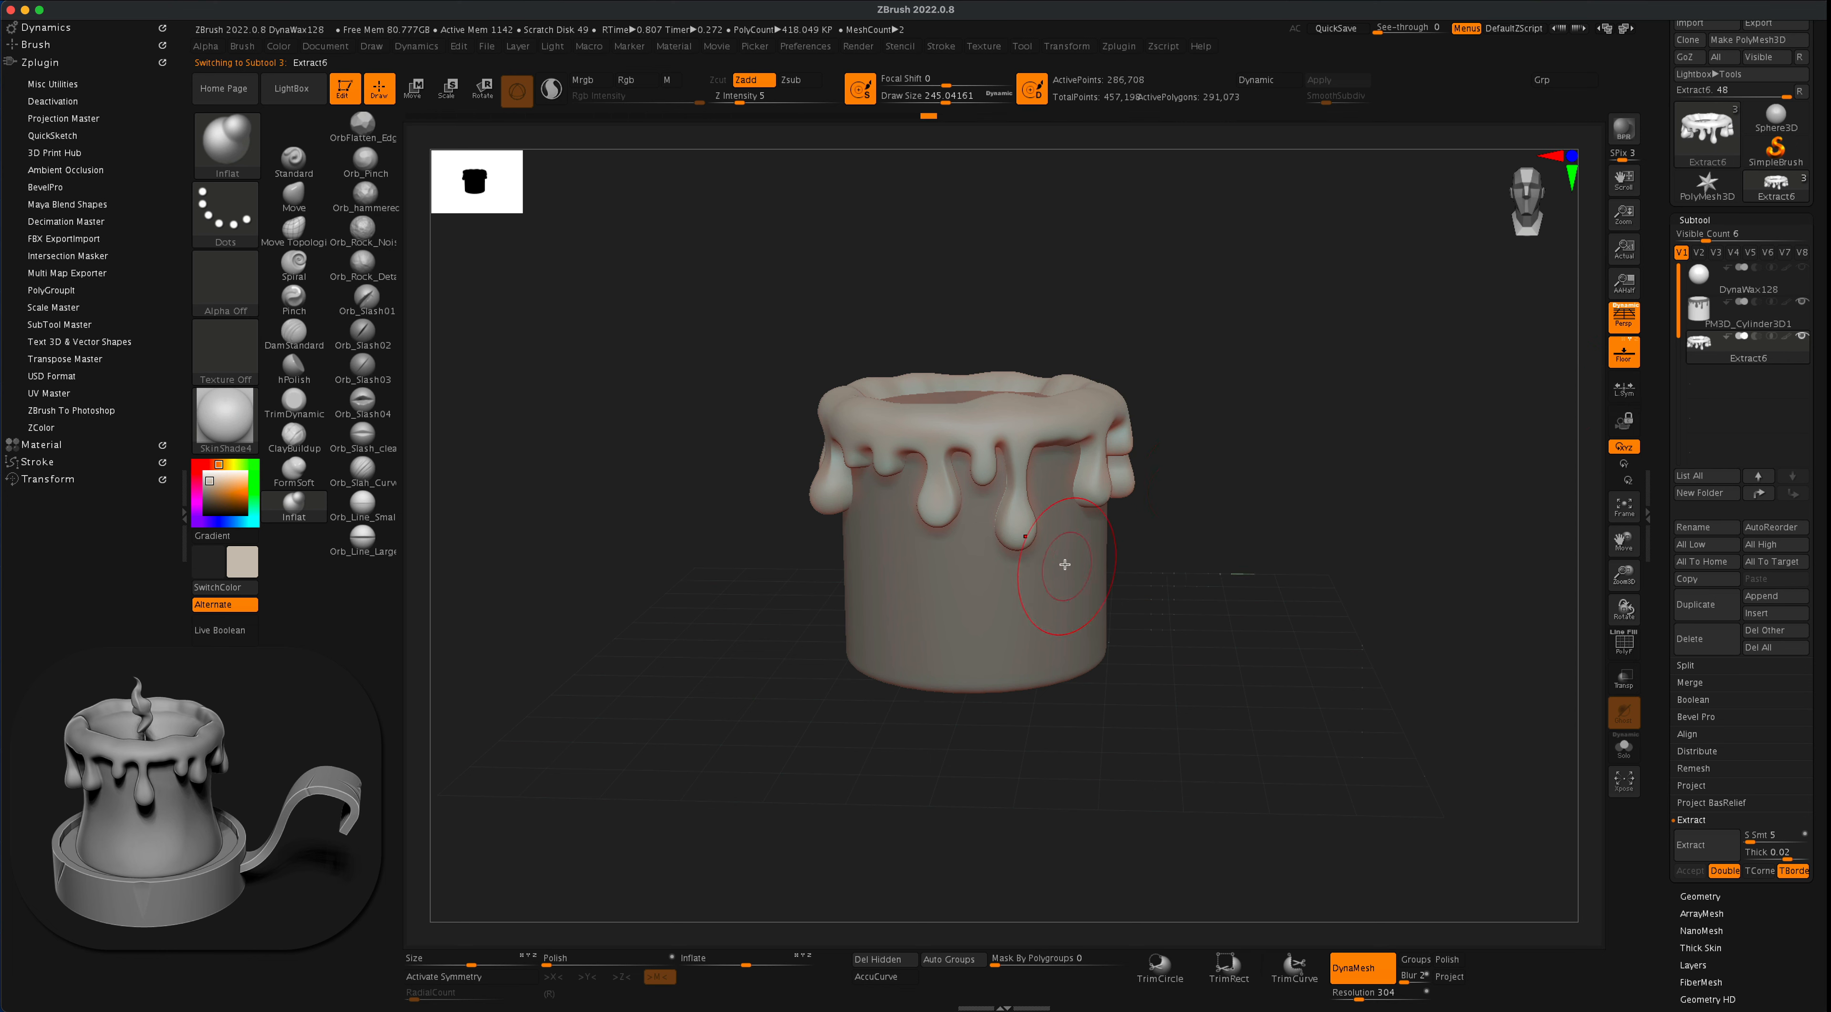
key(alt)
alt+click(1073, 588)
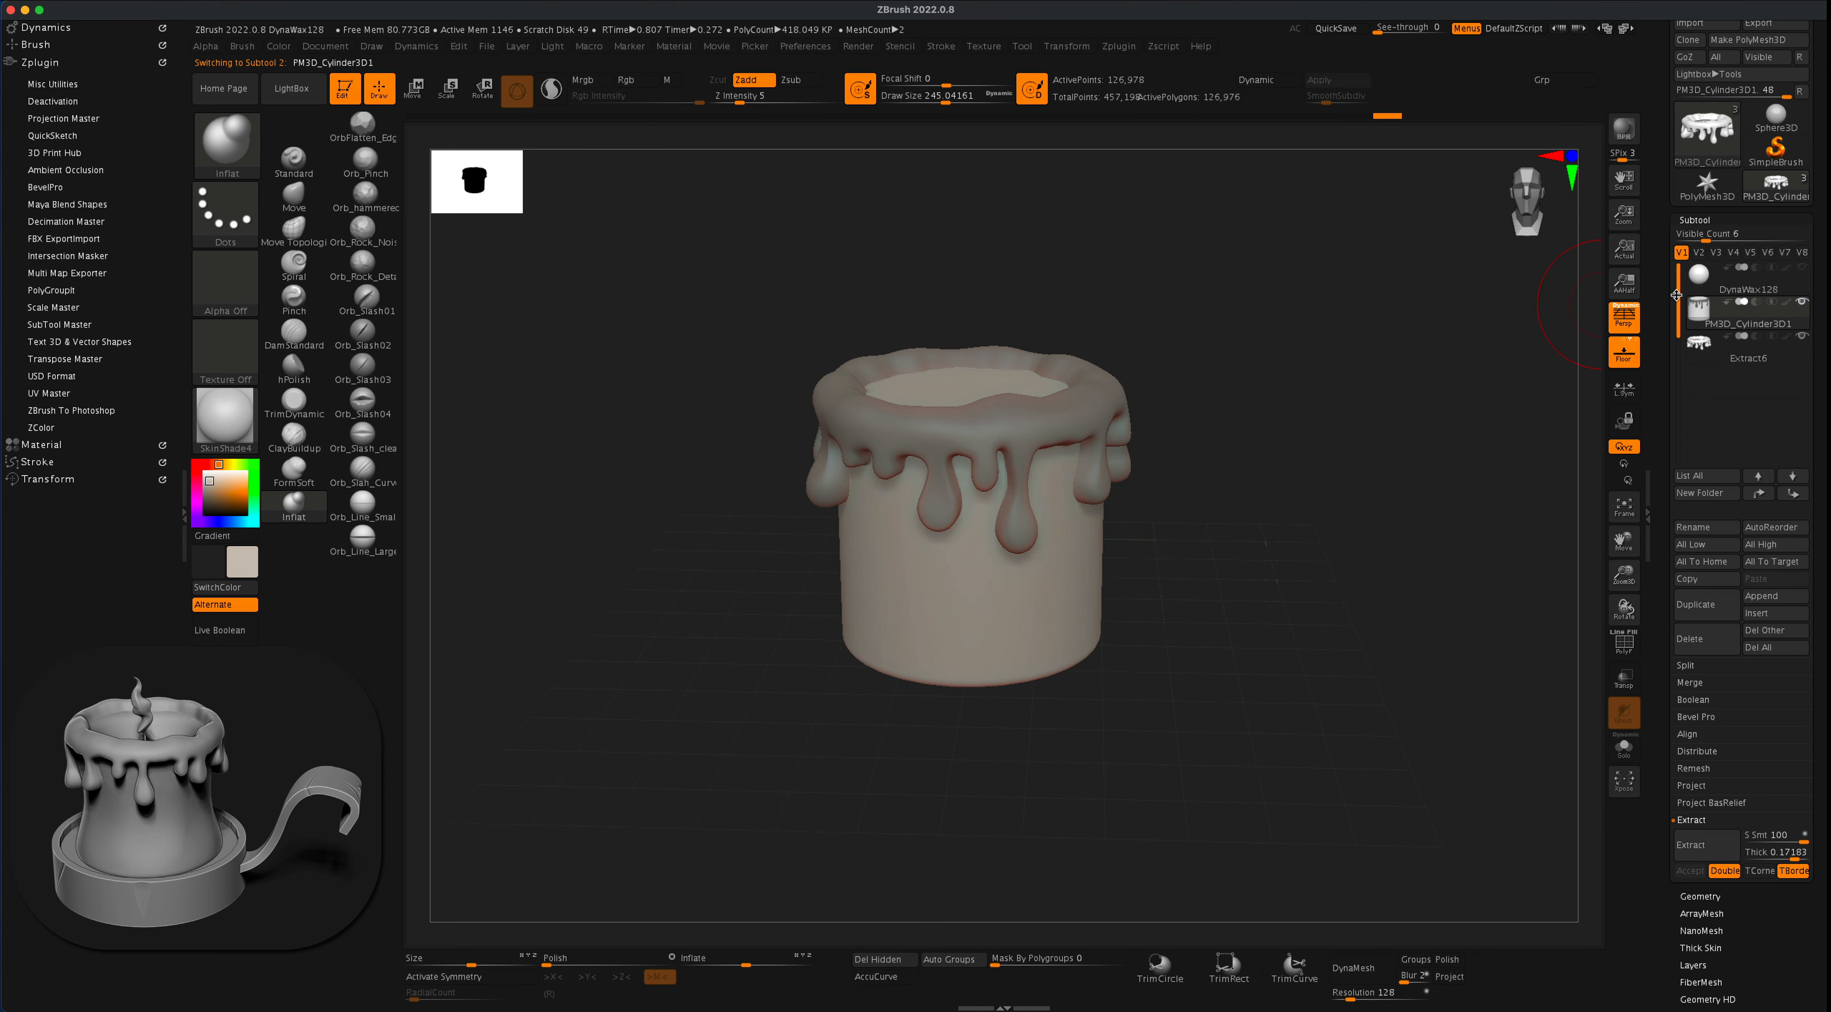
mouse_move(1281, 485)
mouse_down()
mouse_move(1311, 464)
mouse_move(1372, 502)
mouse_up()
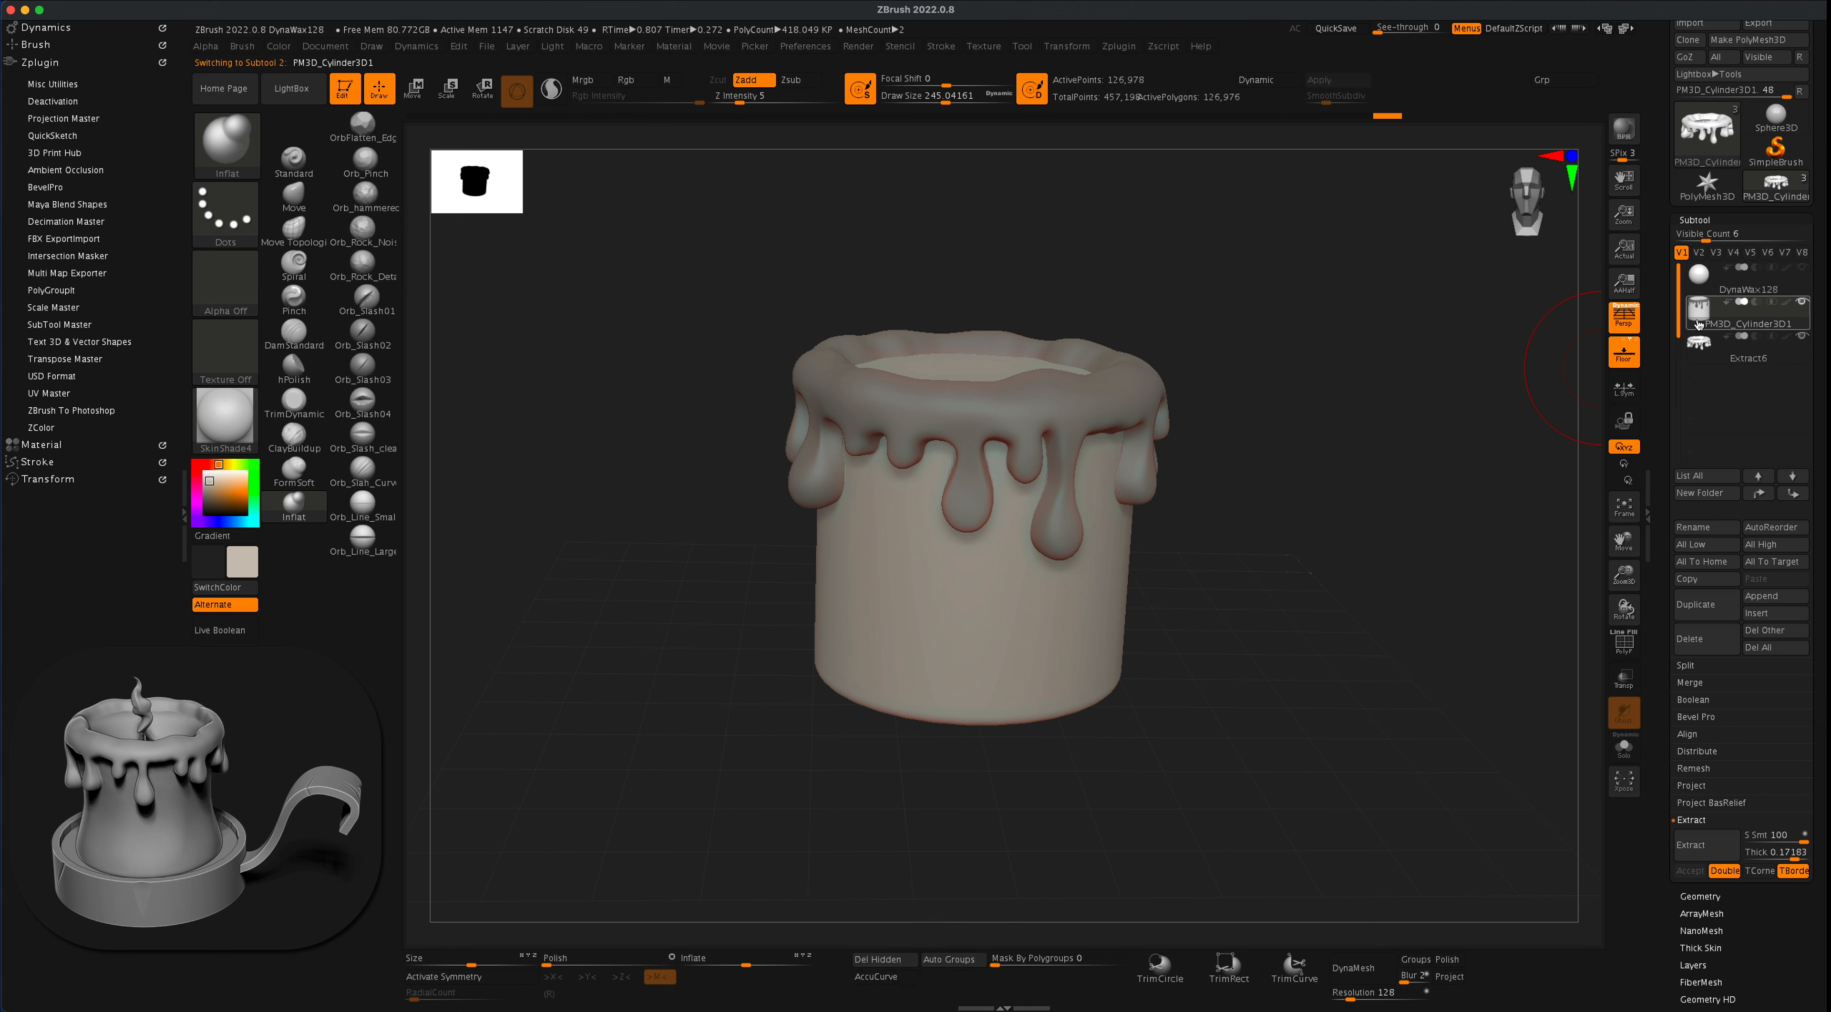
mouse_move(1803, 346)
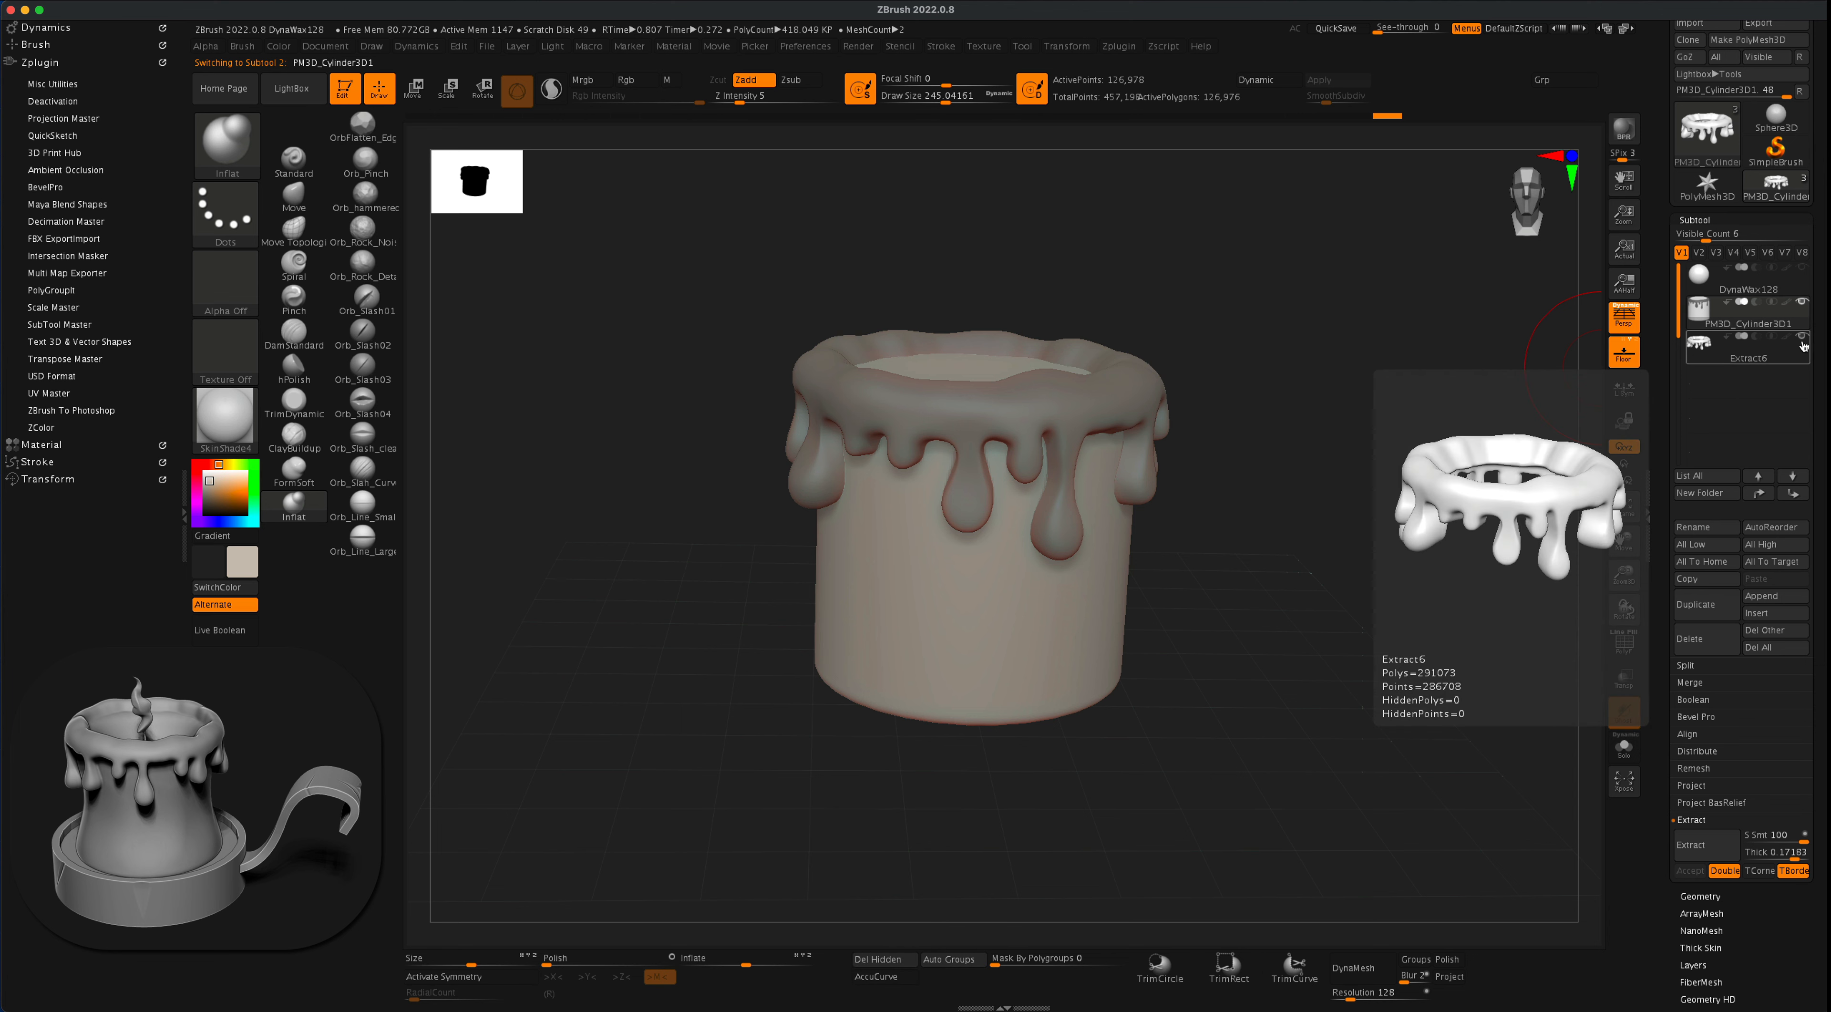
click(1801, 340)
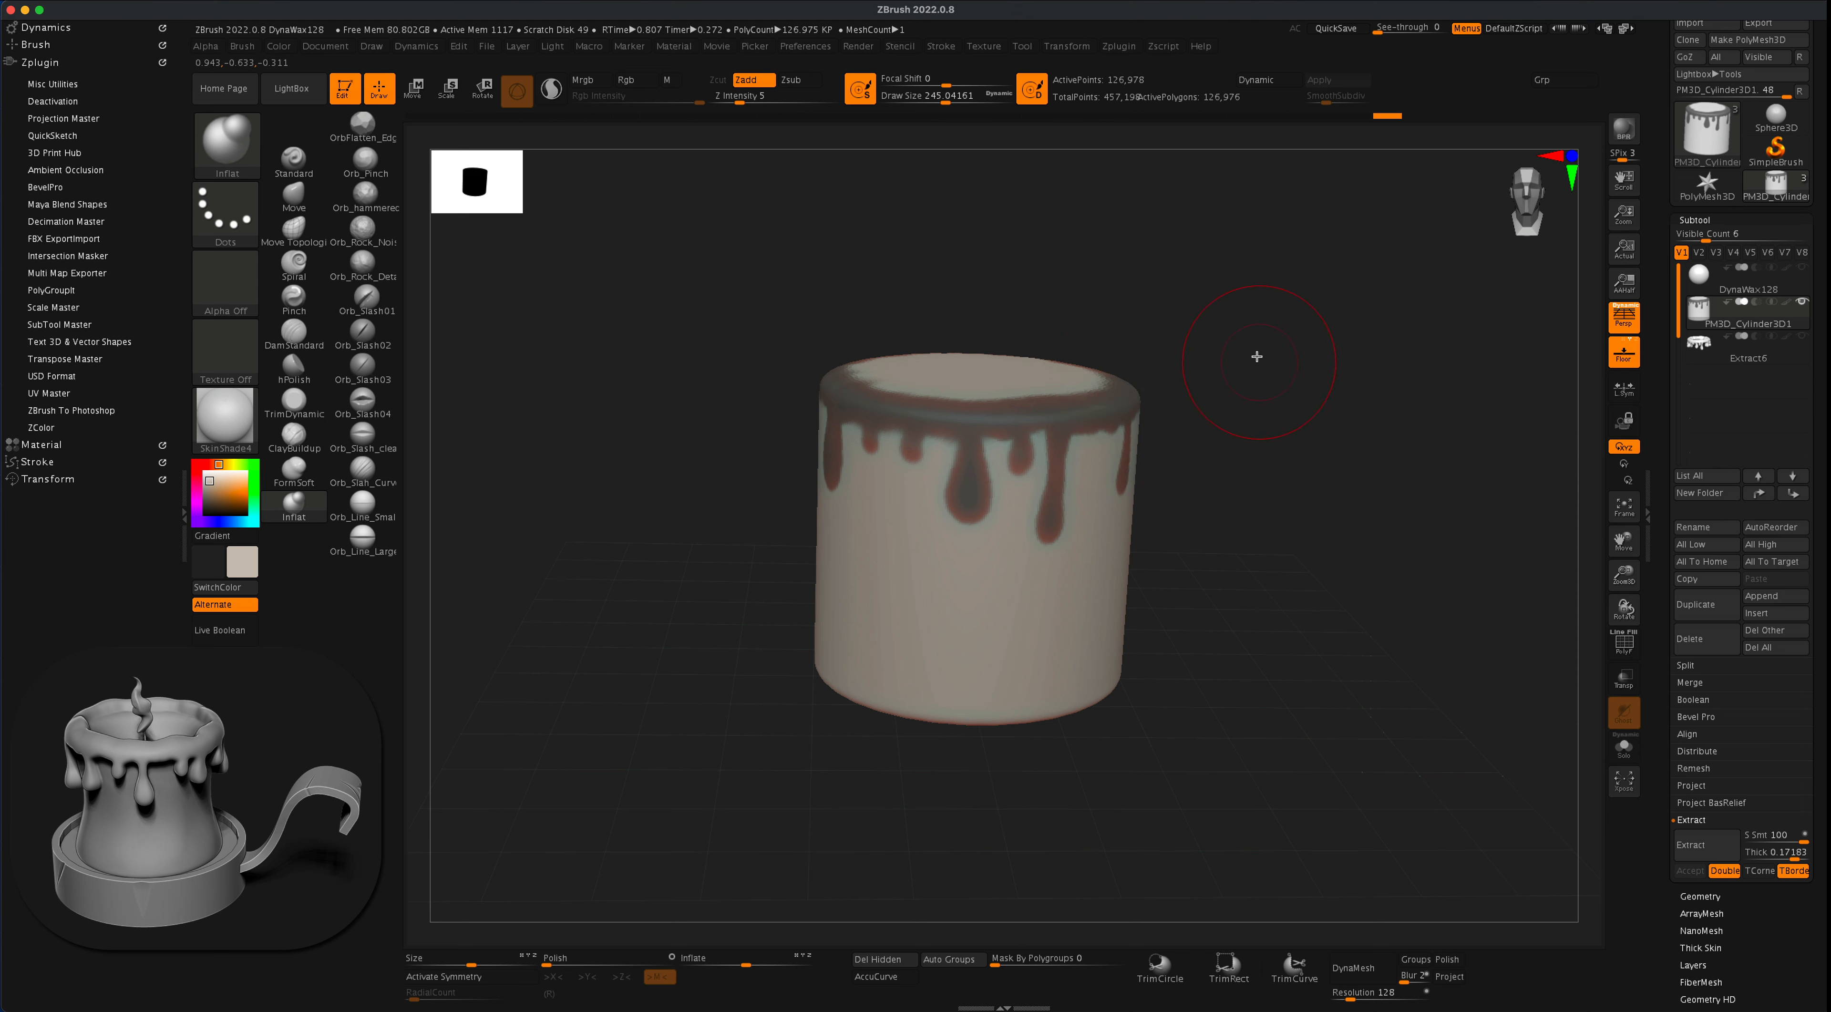
super+drag(1260, 327, 1356, 452)
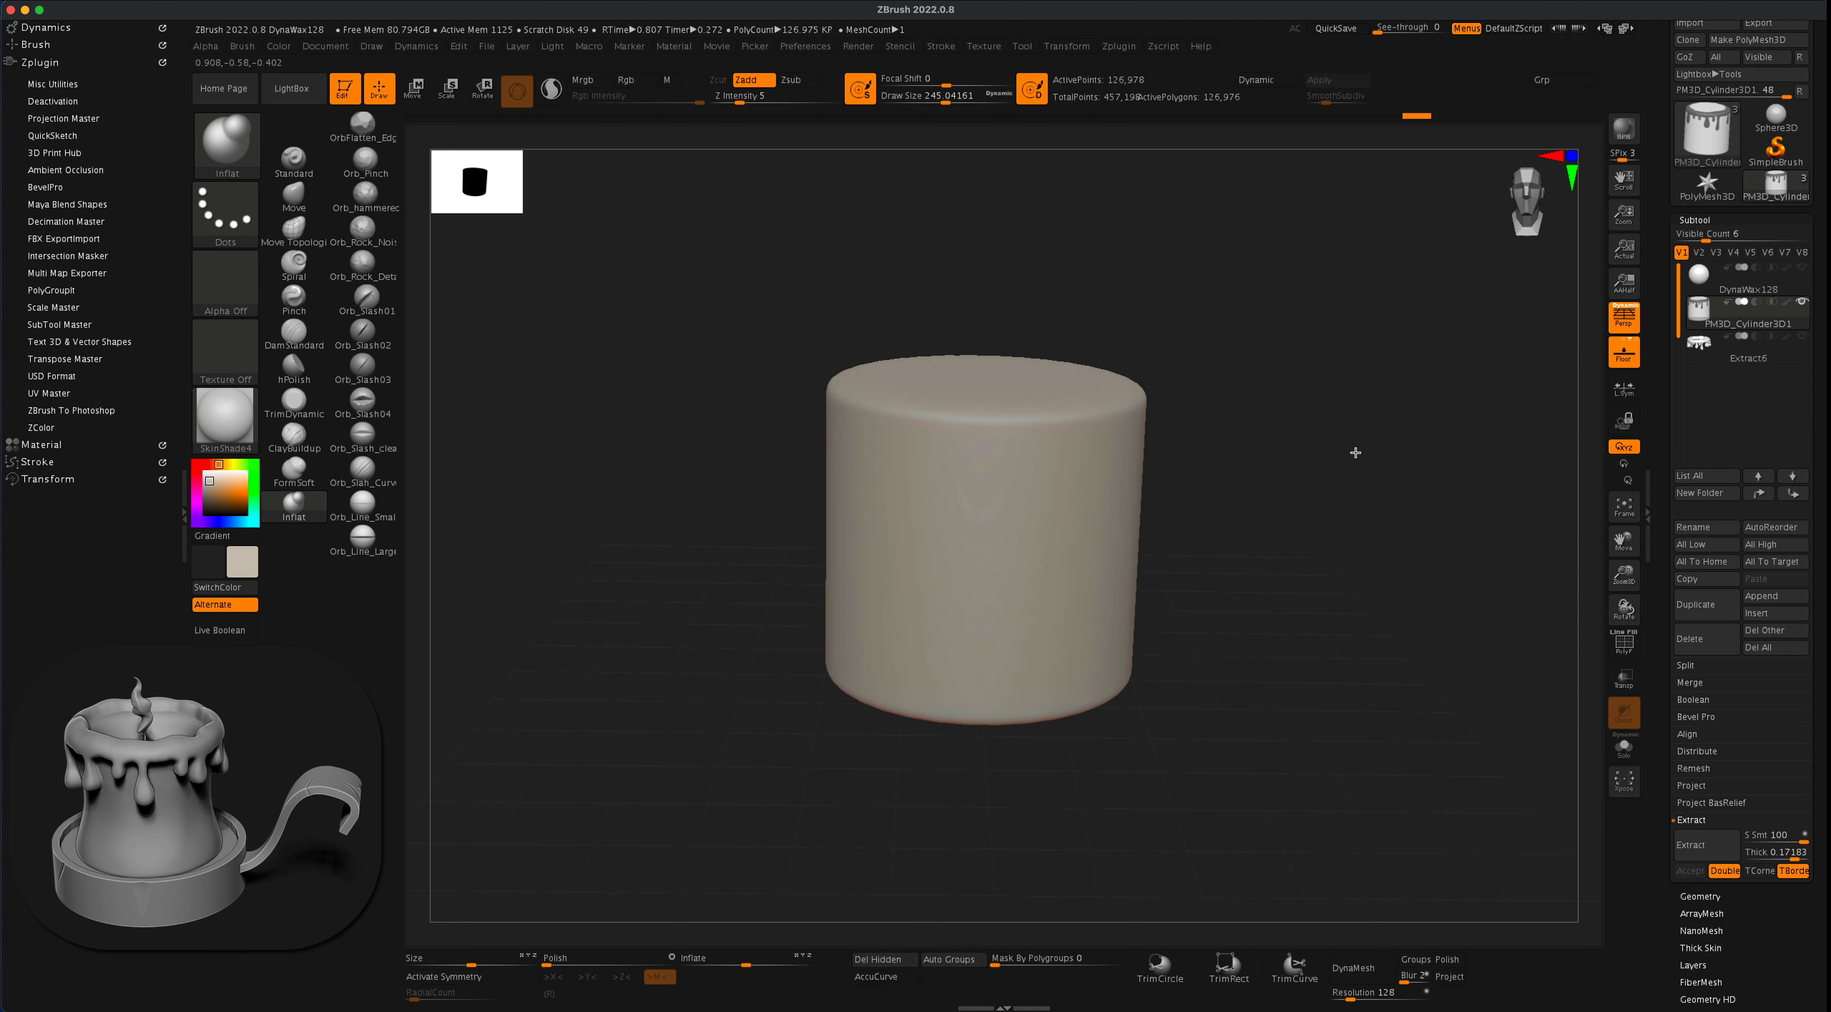
click(1802, 336)
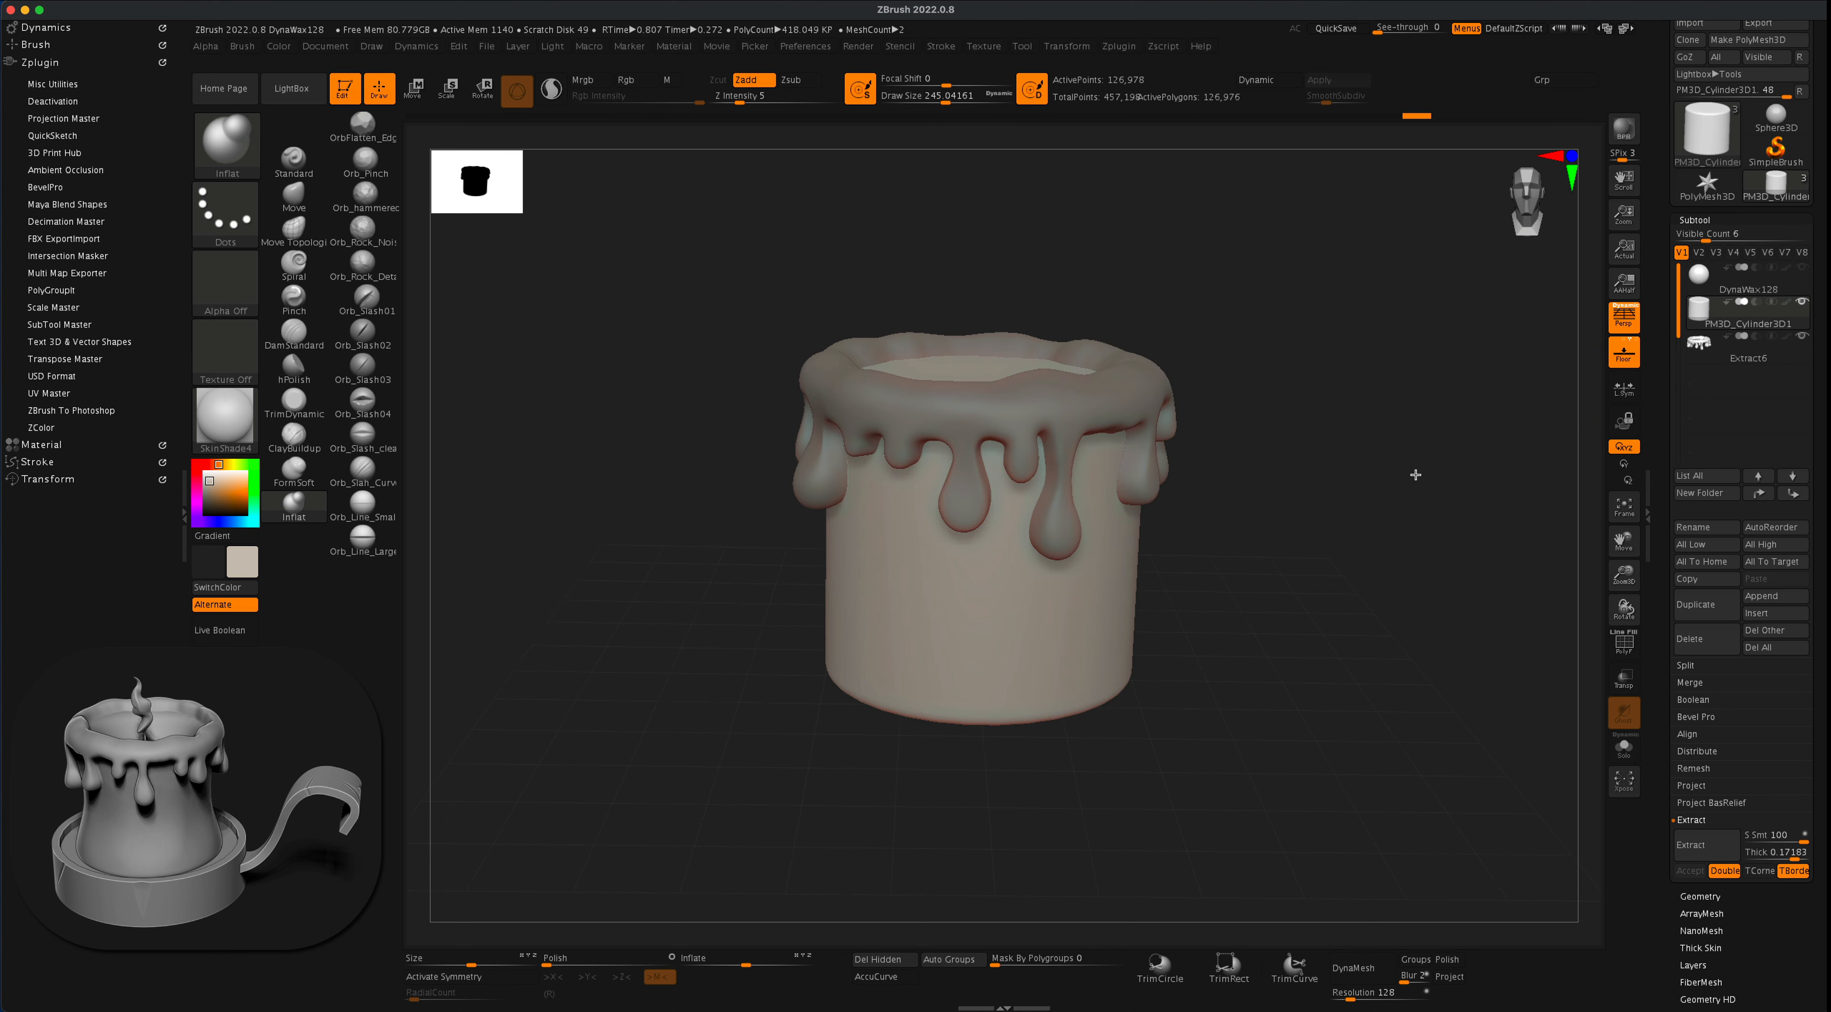
mouse_move(1427, 492)
mouse_down()
mouse_move(1315, 502)
mouse_move(1308, 528)
mouse_move(1350, 465)
mouse_move(1302, 450)
mouse_up()
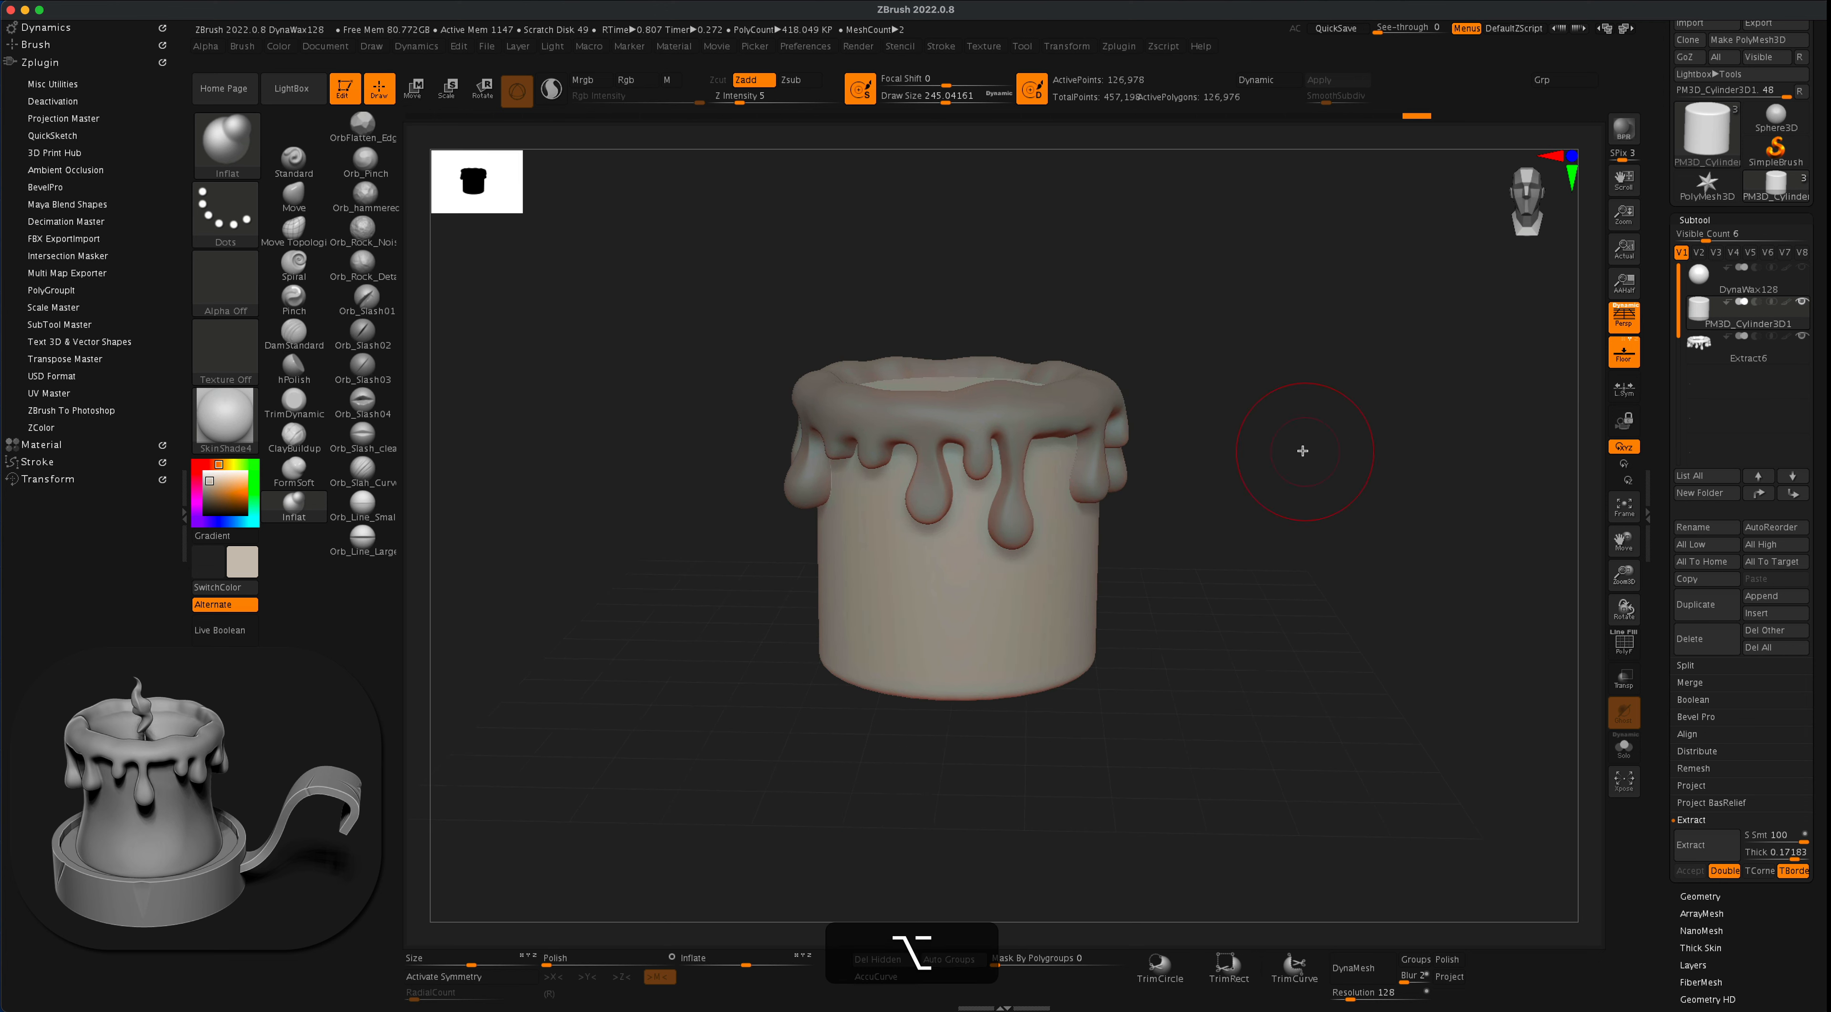
- Apply a Taper deformer to the candle cylinder so its base flares wider than its top, and accept it
click(416, 93)
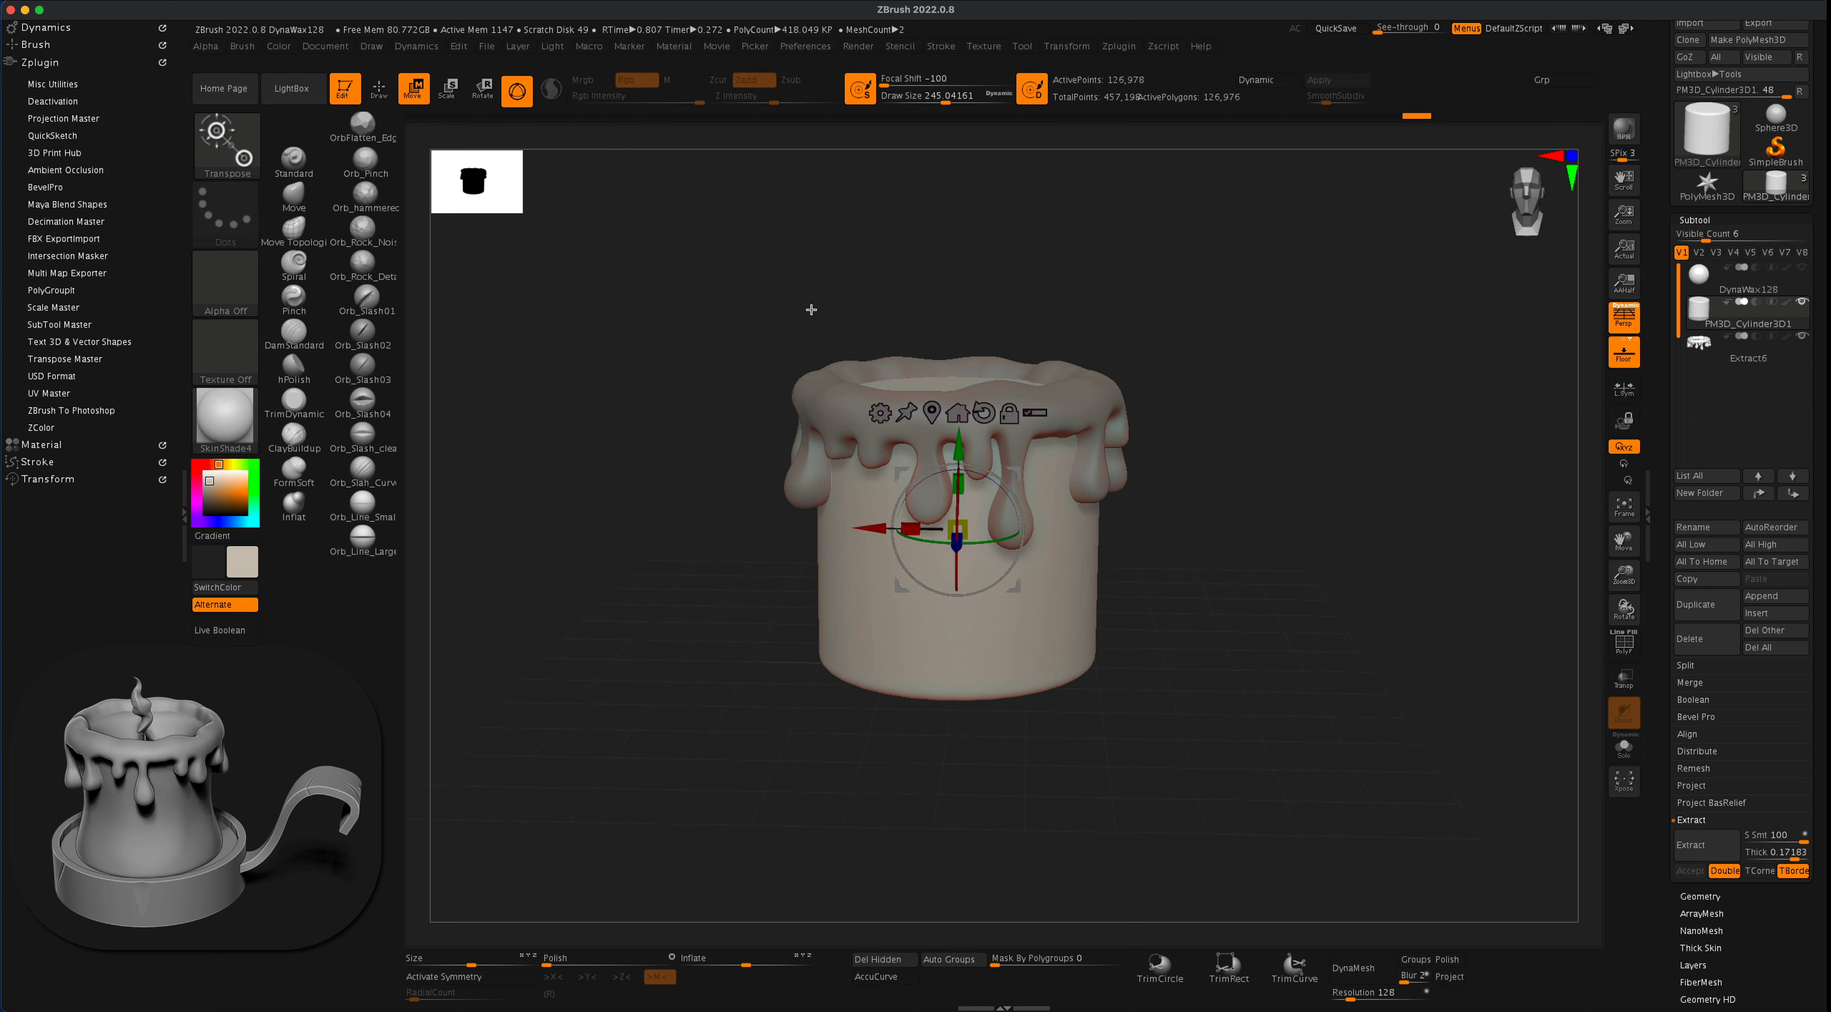
click(882, 412)
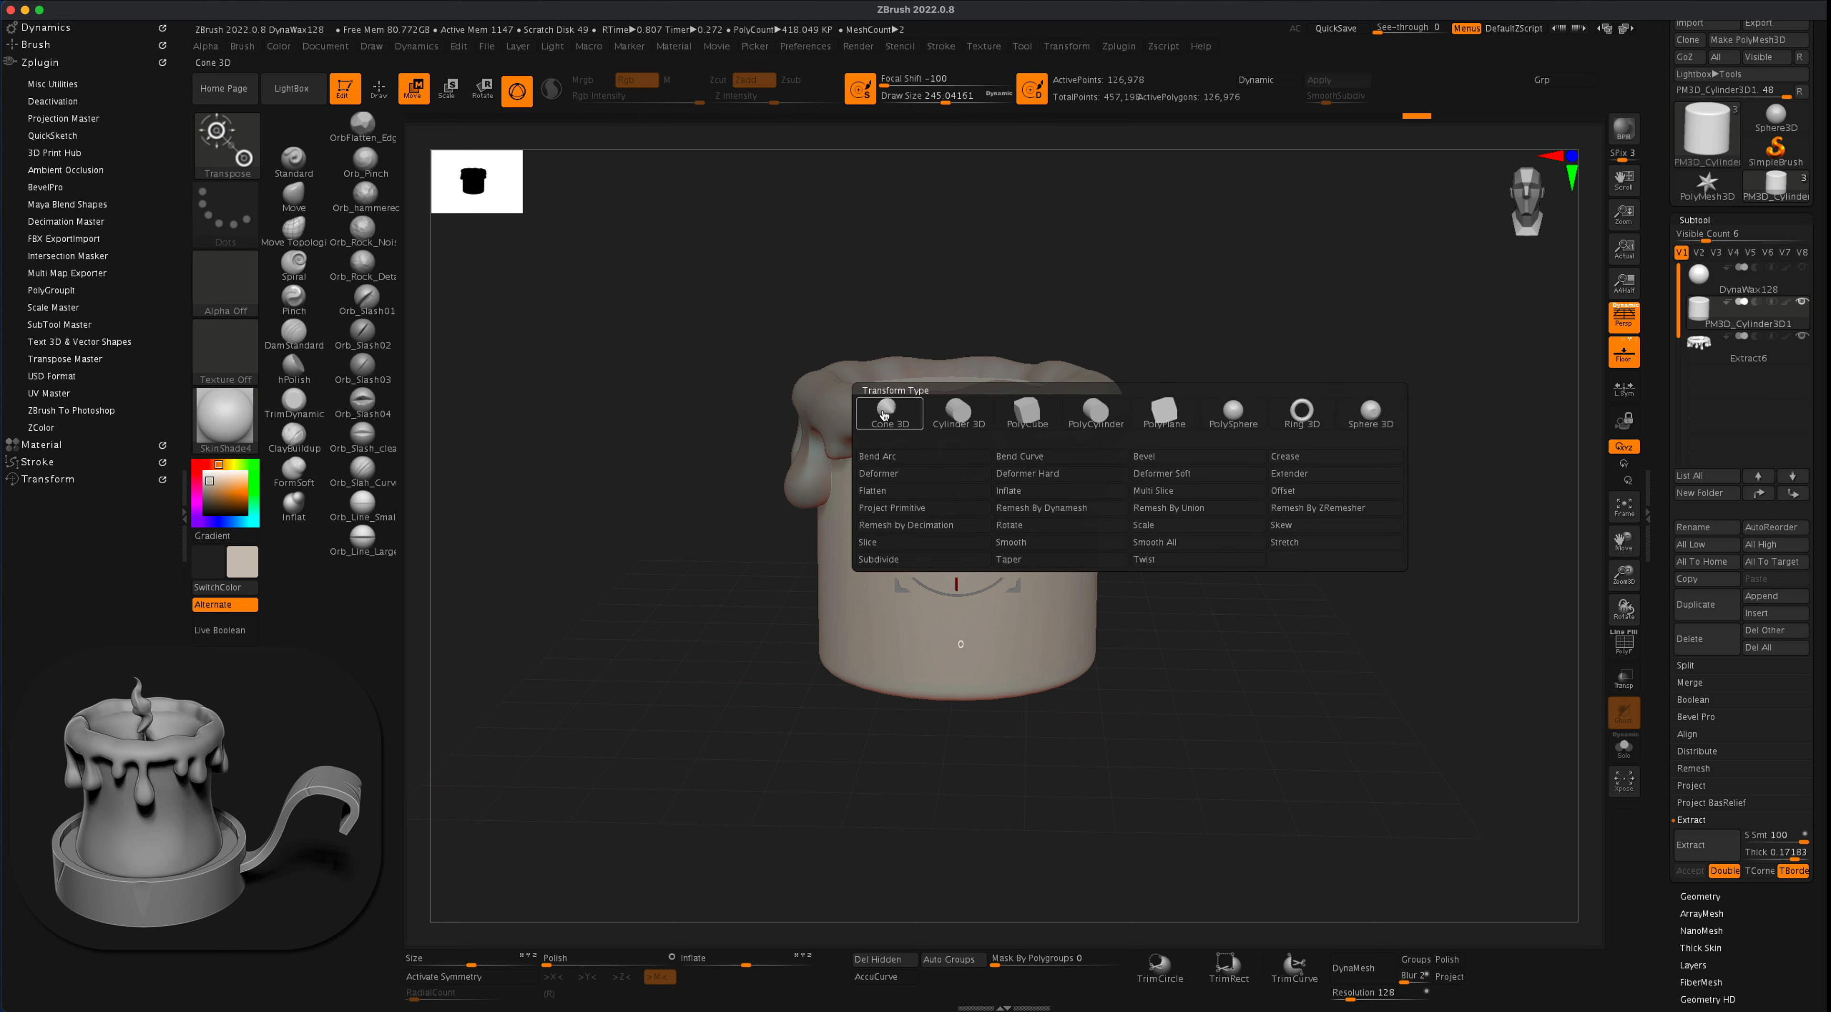
click(1032, 561)
drag(959, 683, 962, 687)
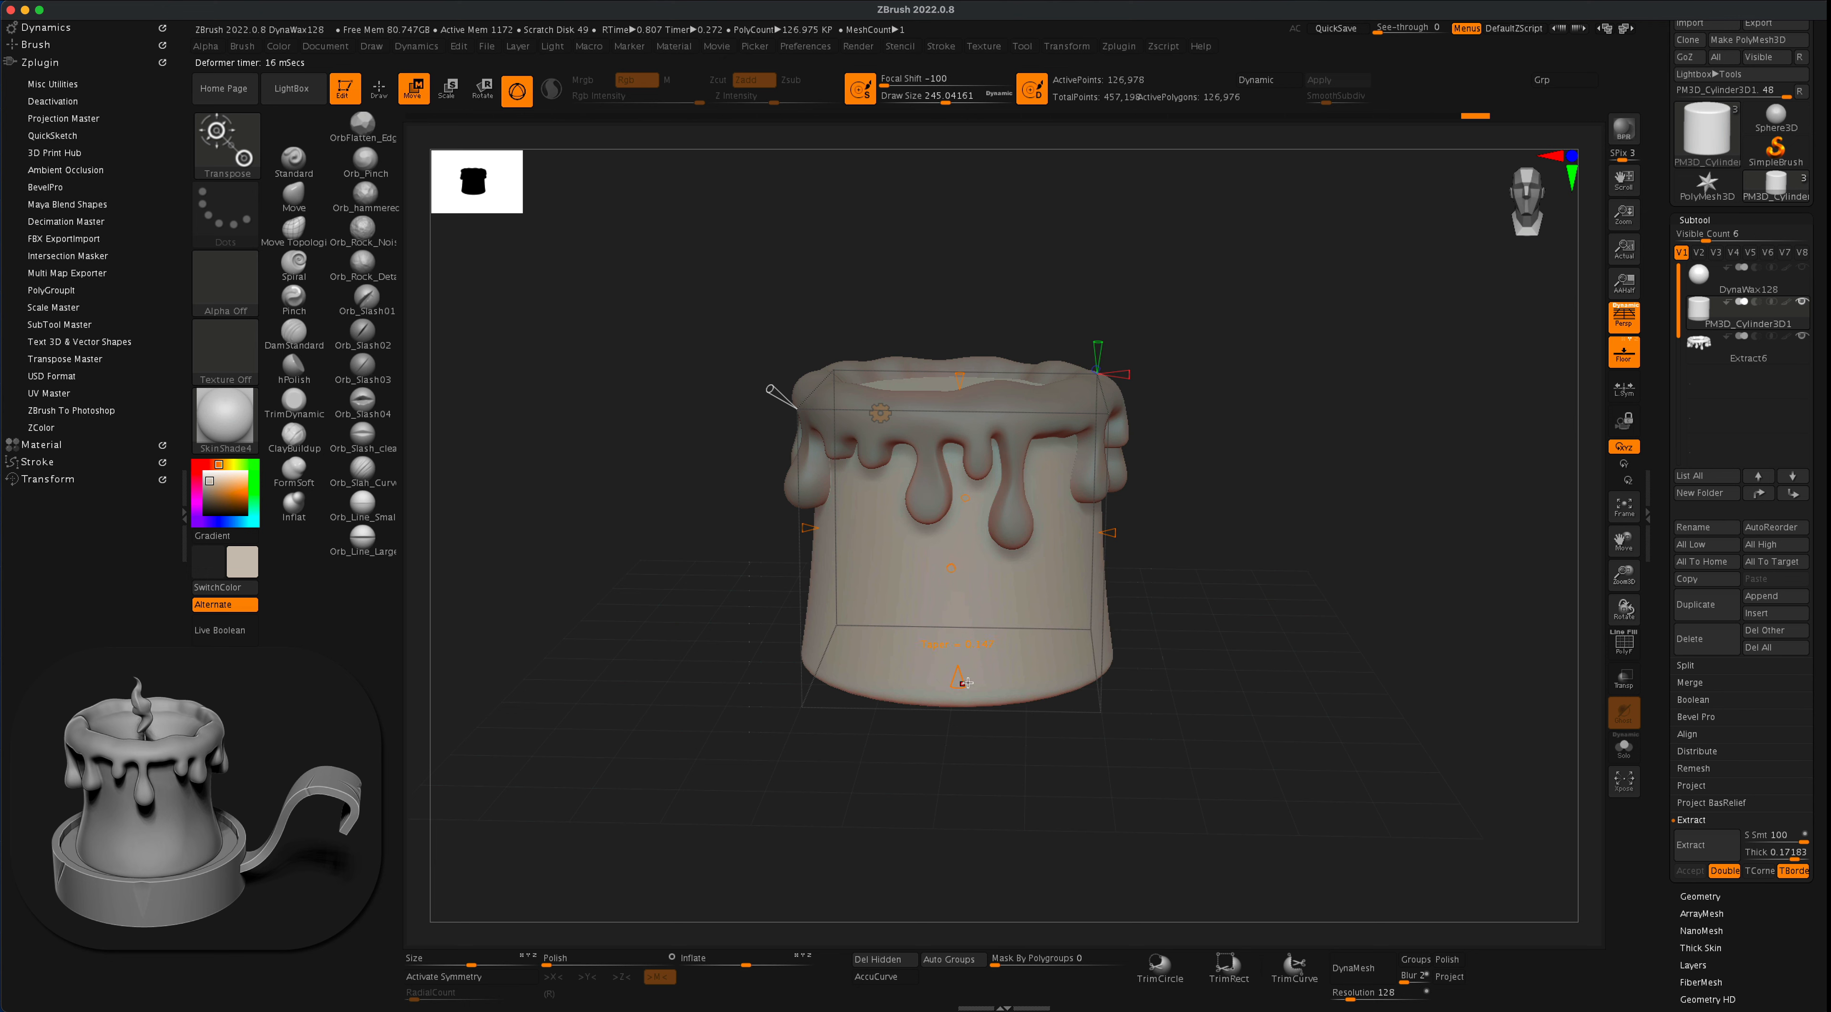
mouse_move(1258, 538)
mouse_down()
mouse_move(1222, 510)
mouse_move(1253, 537)
mouse_up()
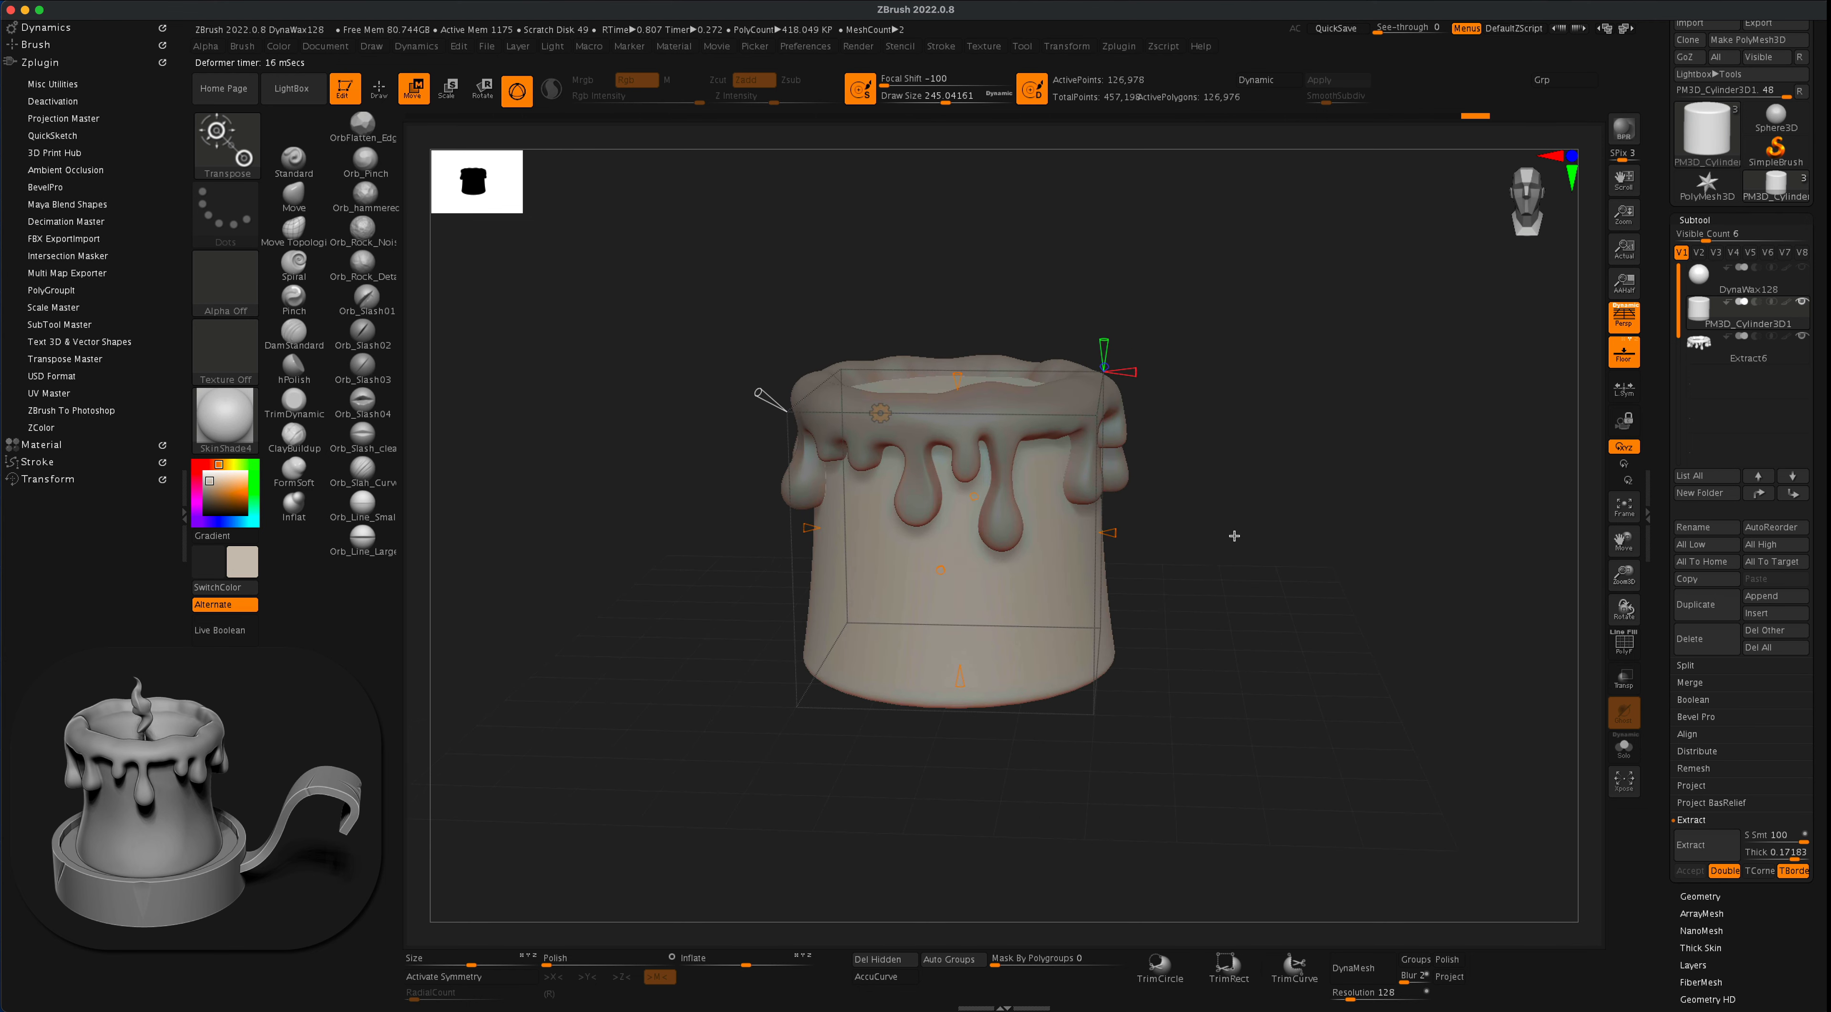
click(881, 411)
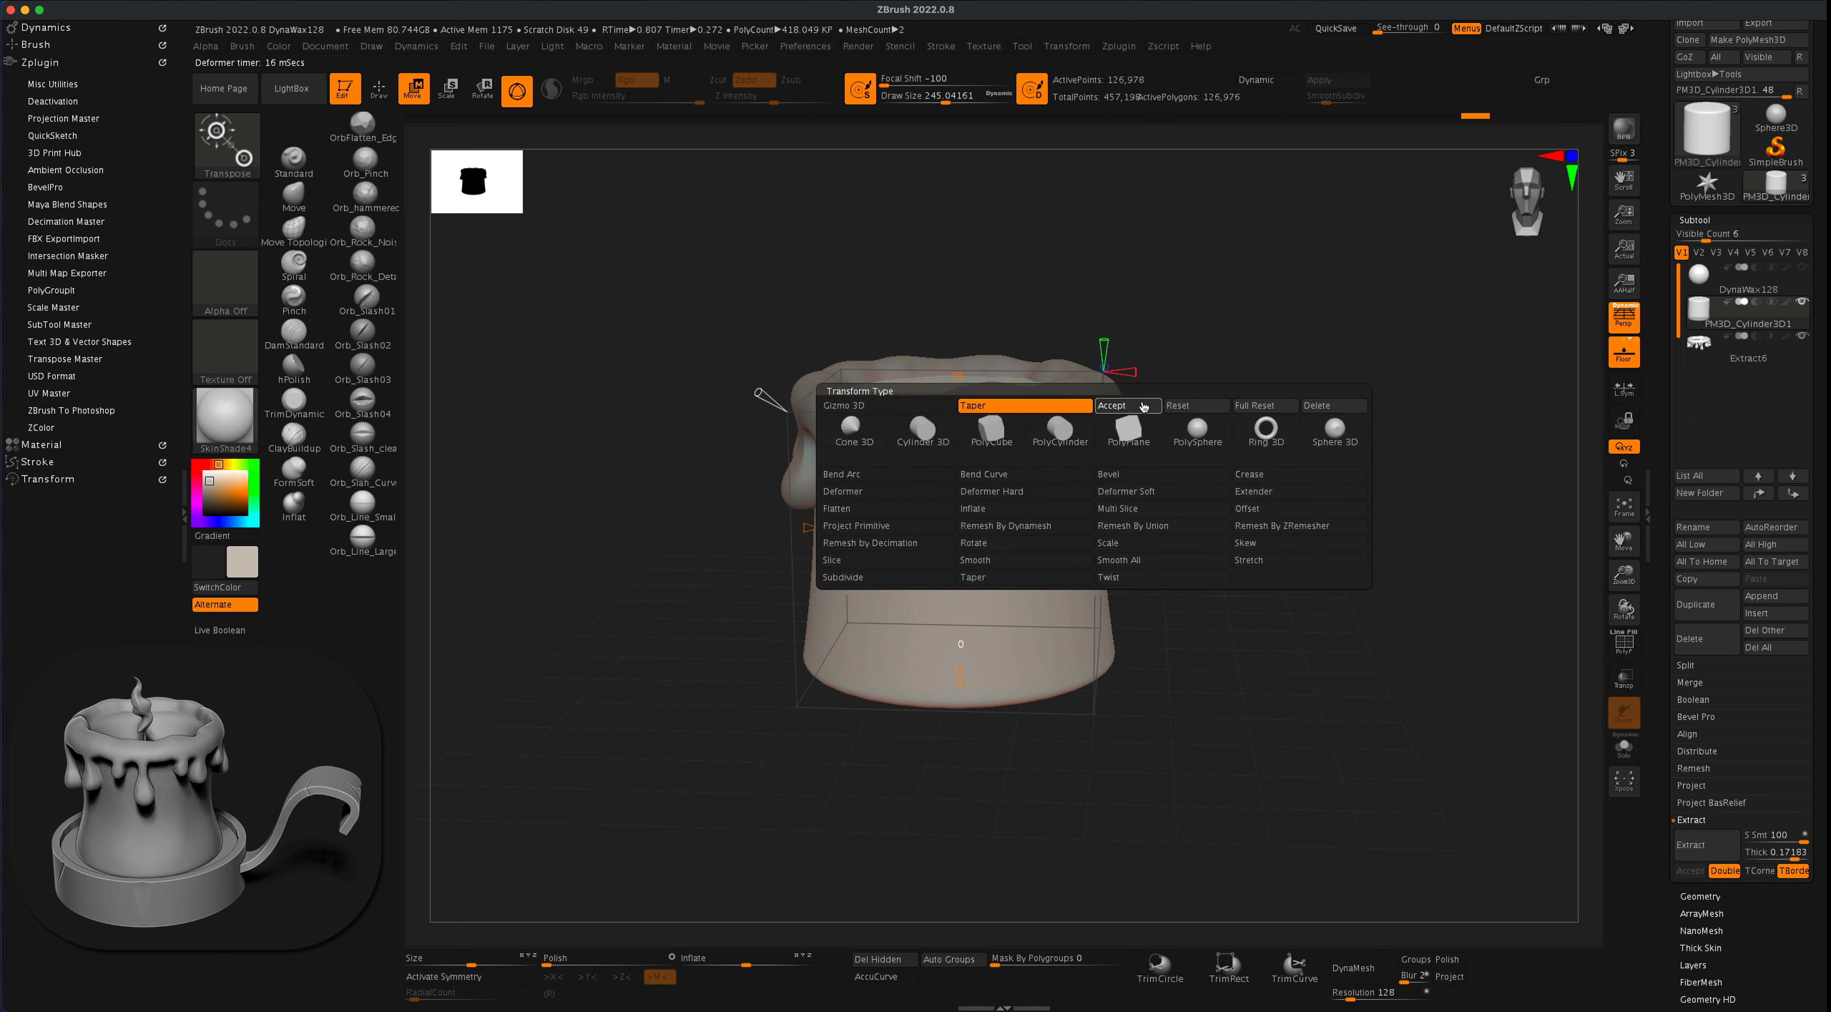
click(1144, 405)
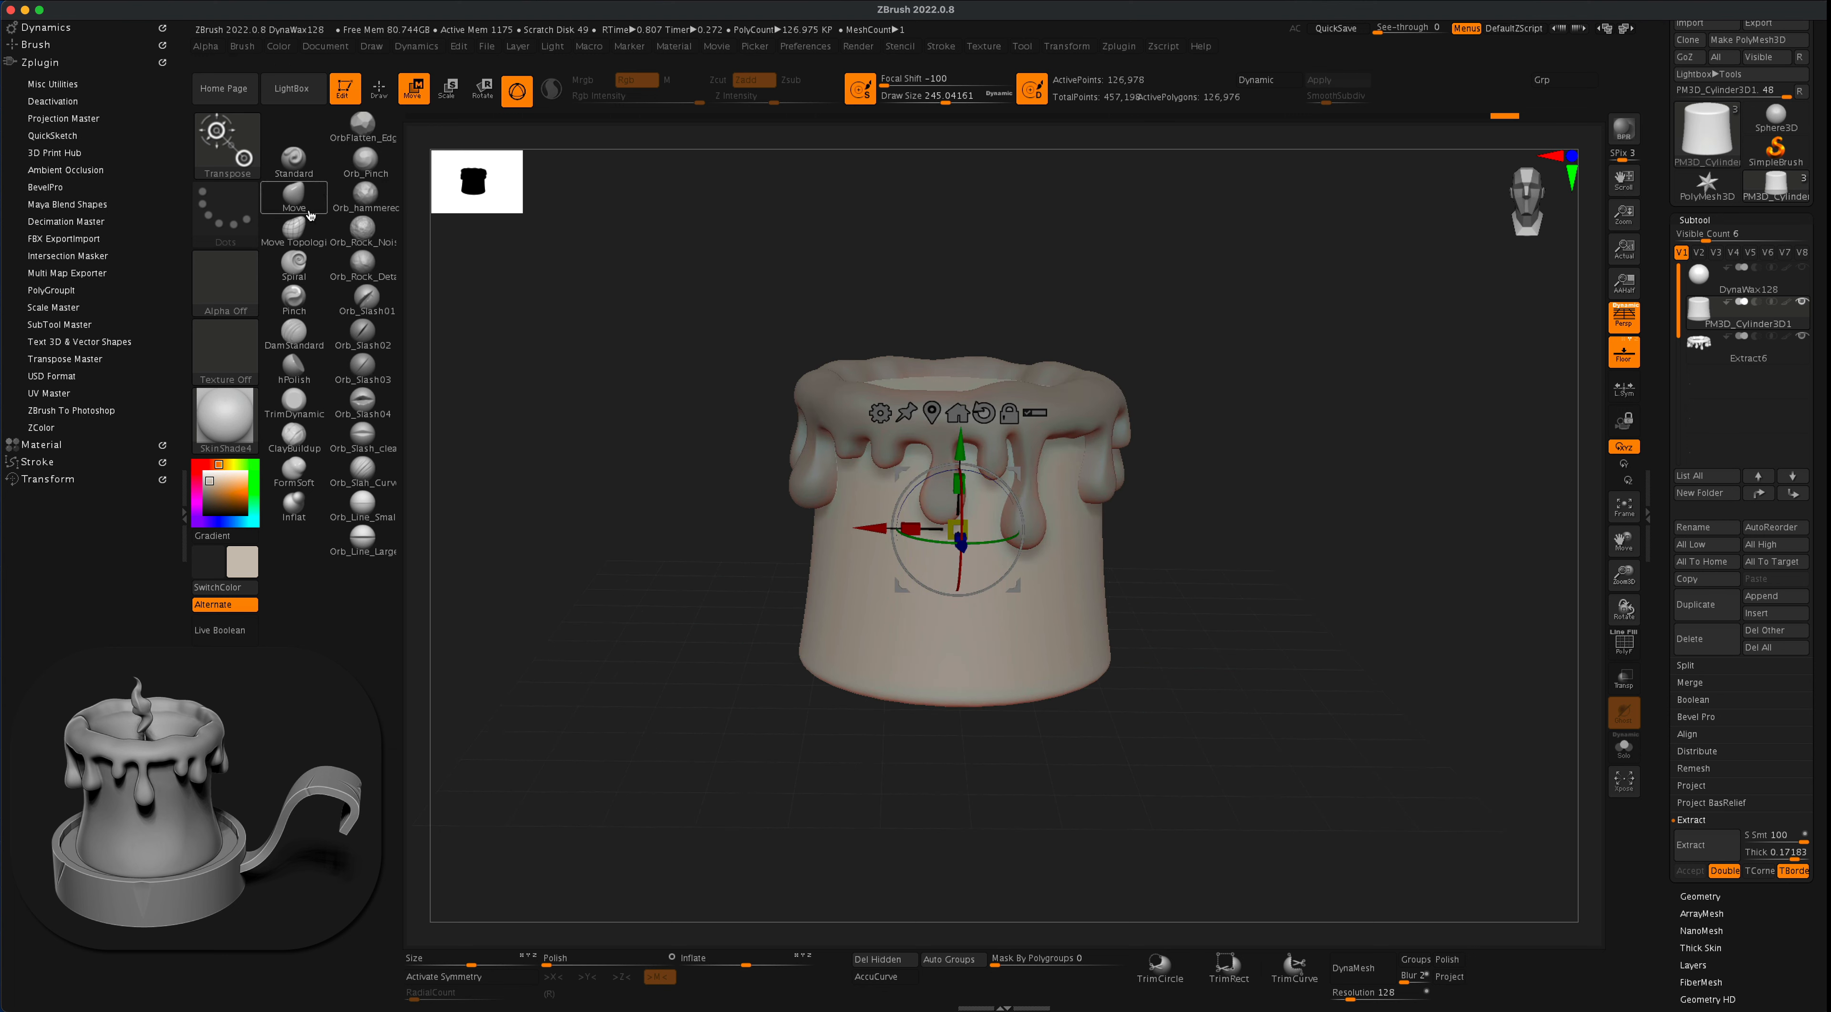
- Push the candle body's sides inward with the Move brush, using radial symmetry around Y with a count of 8
click(294, 196)
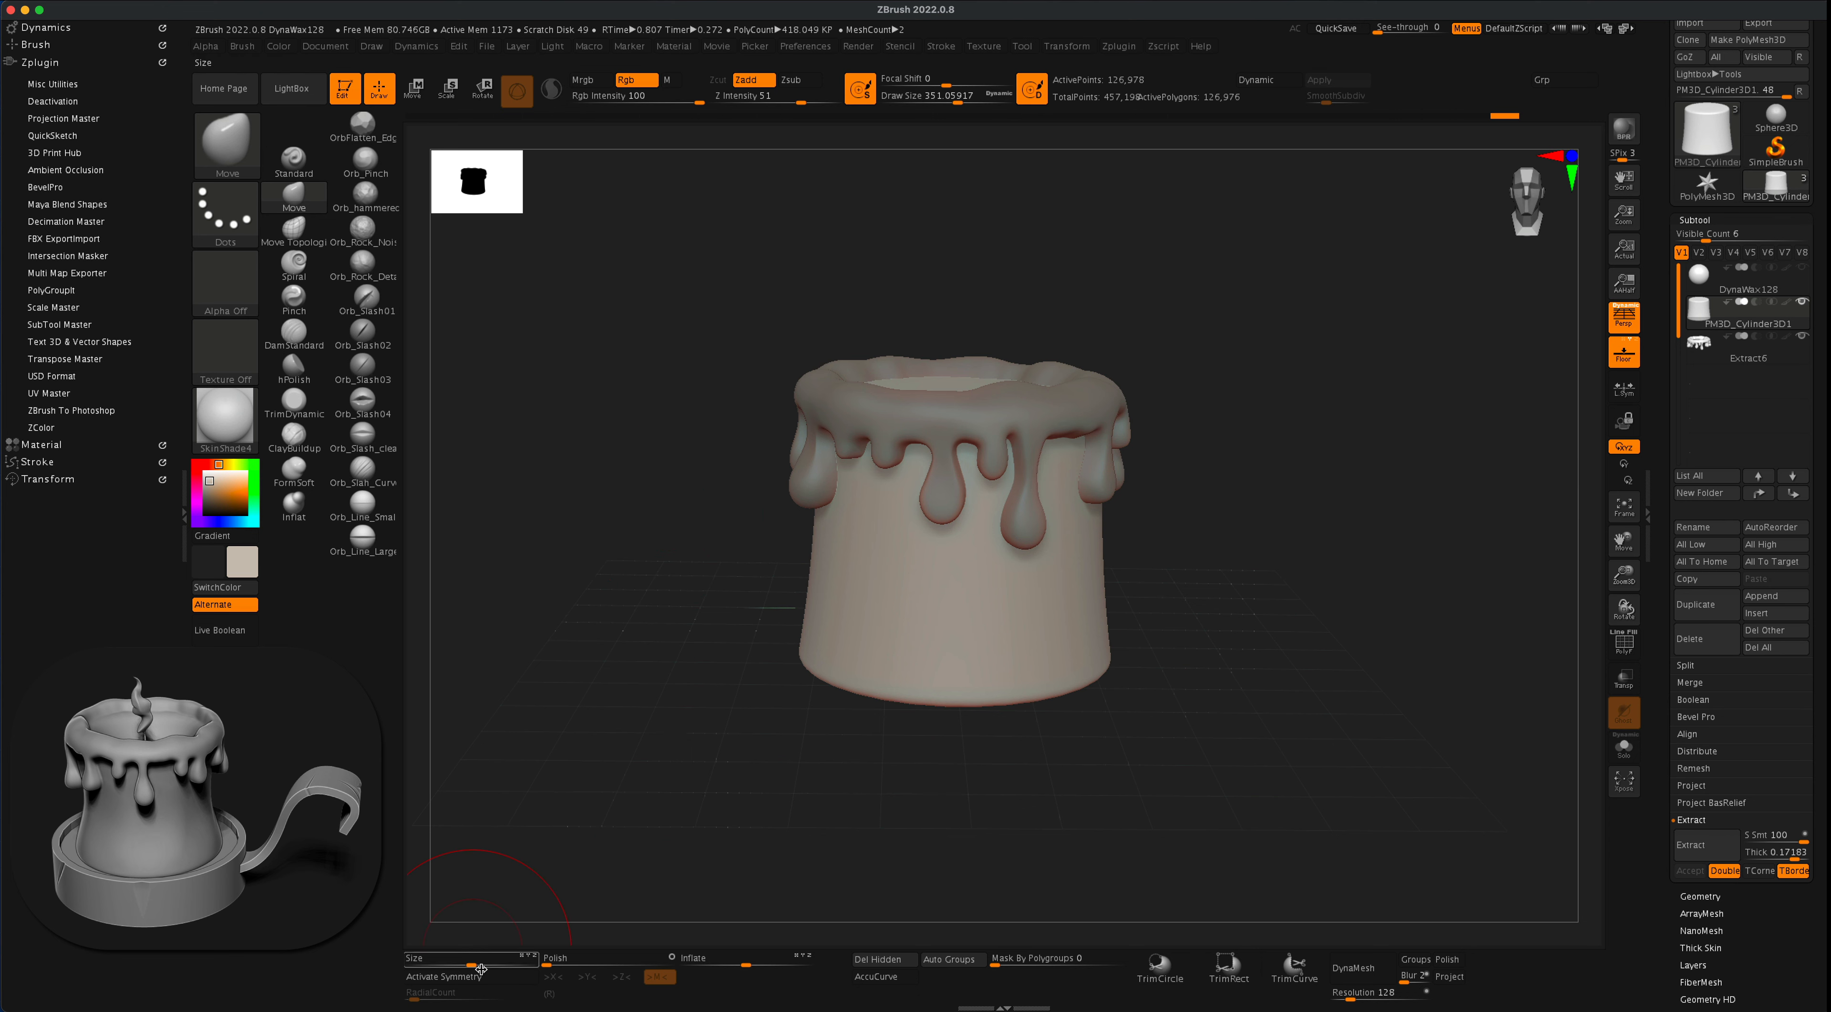
click(504, 979)
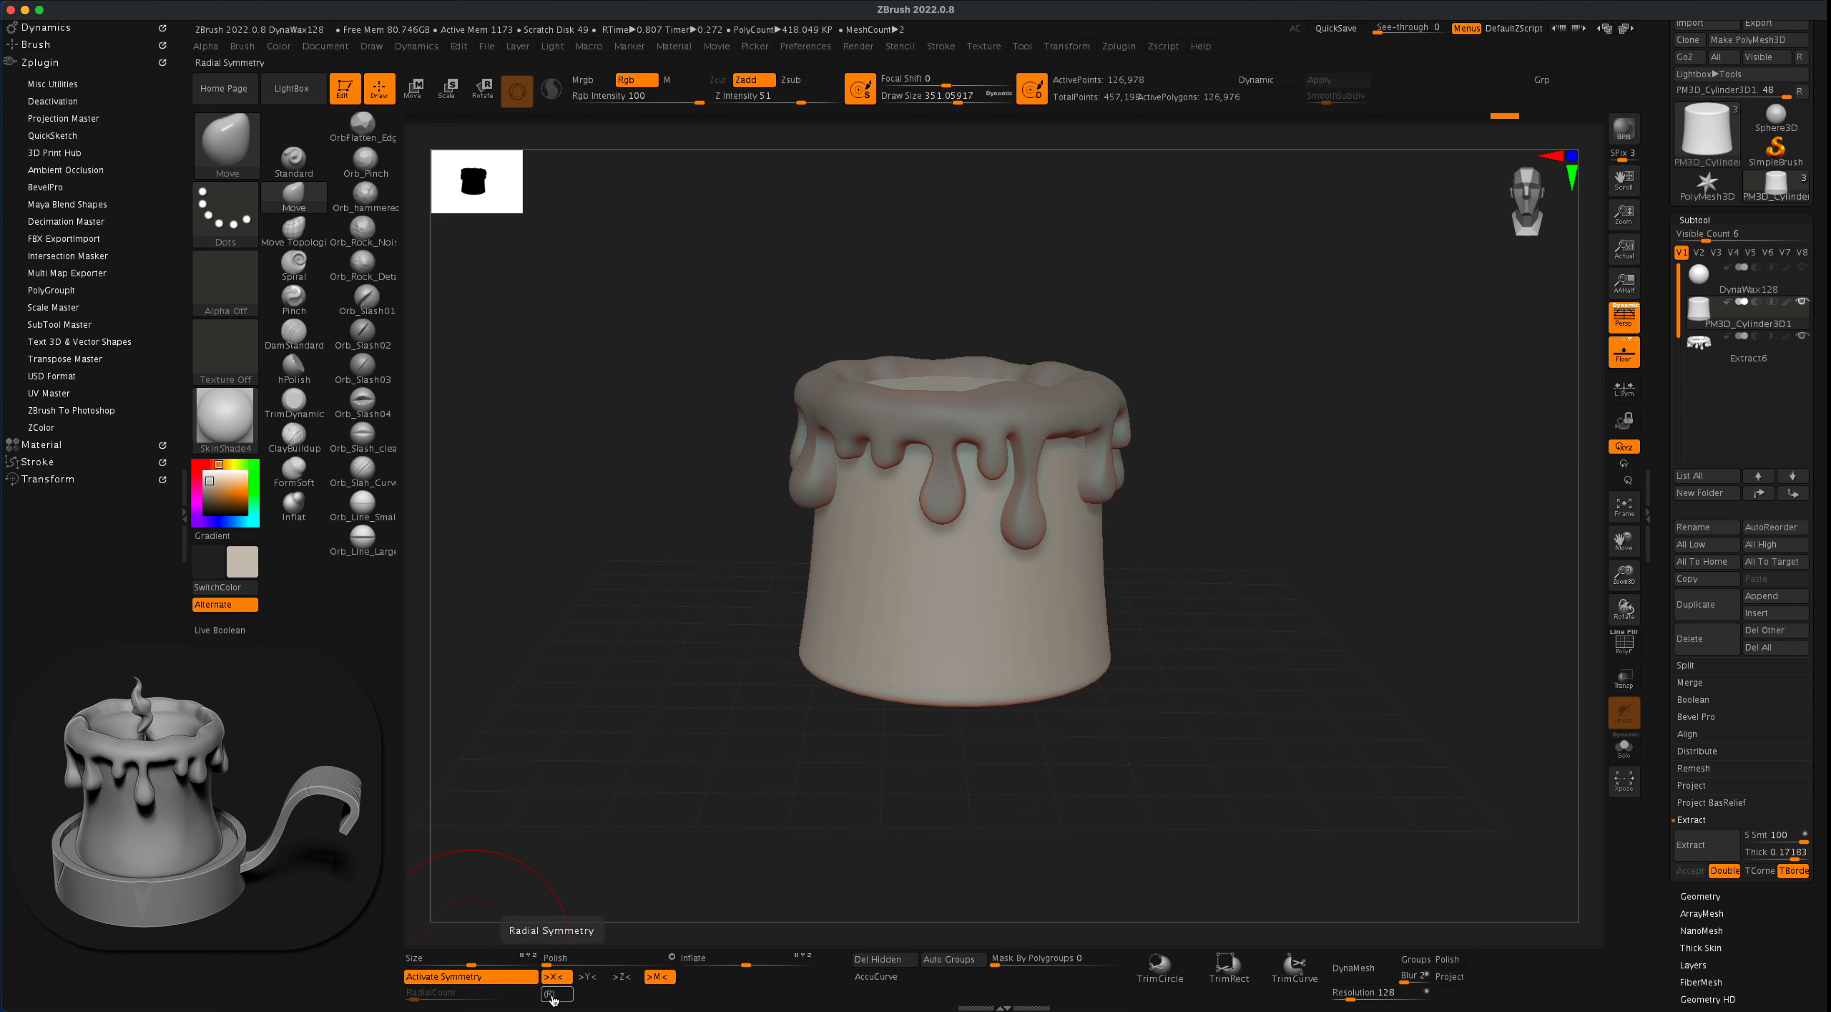
click(556, 993)
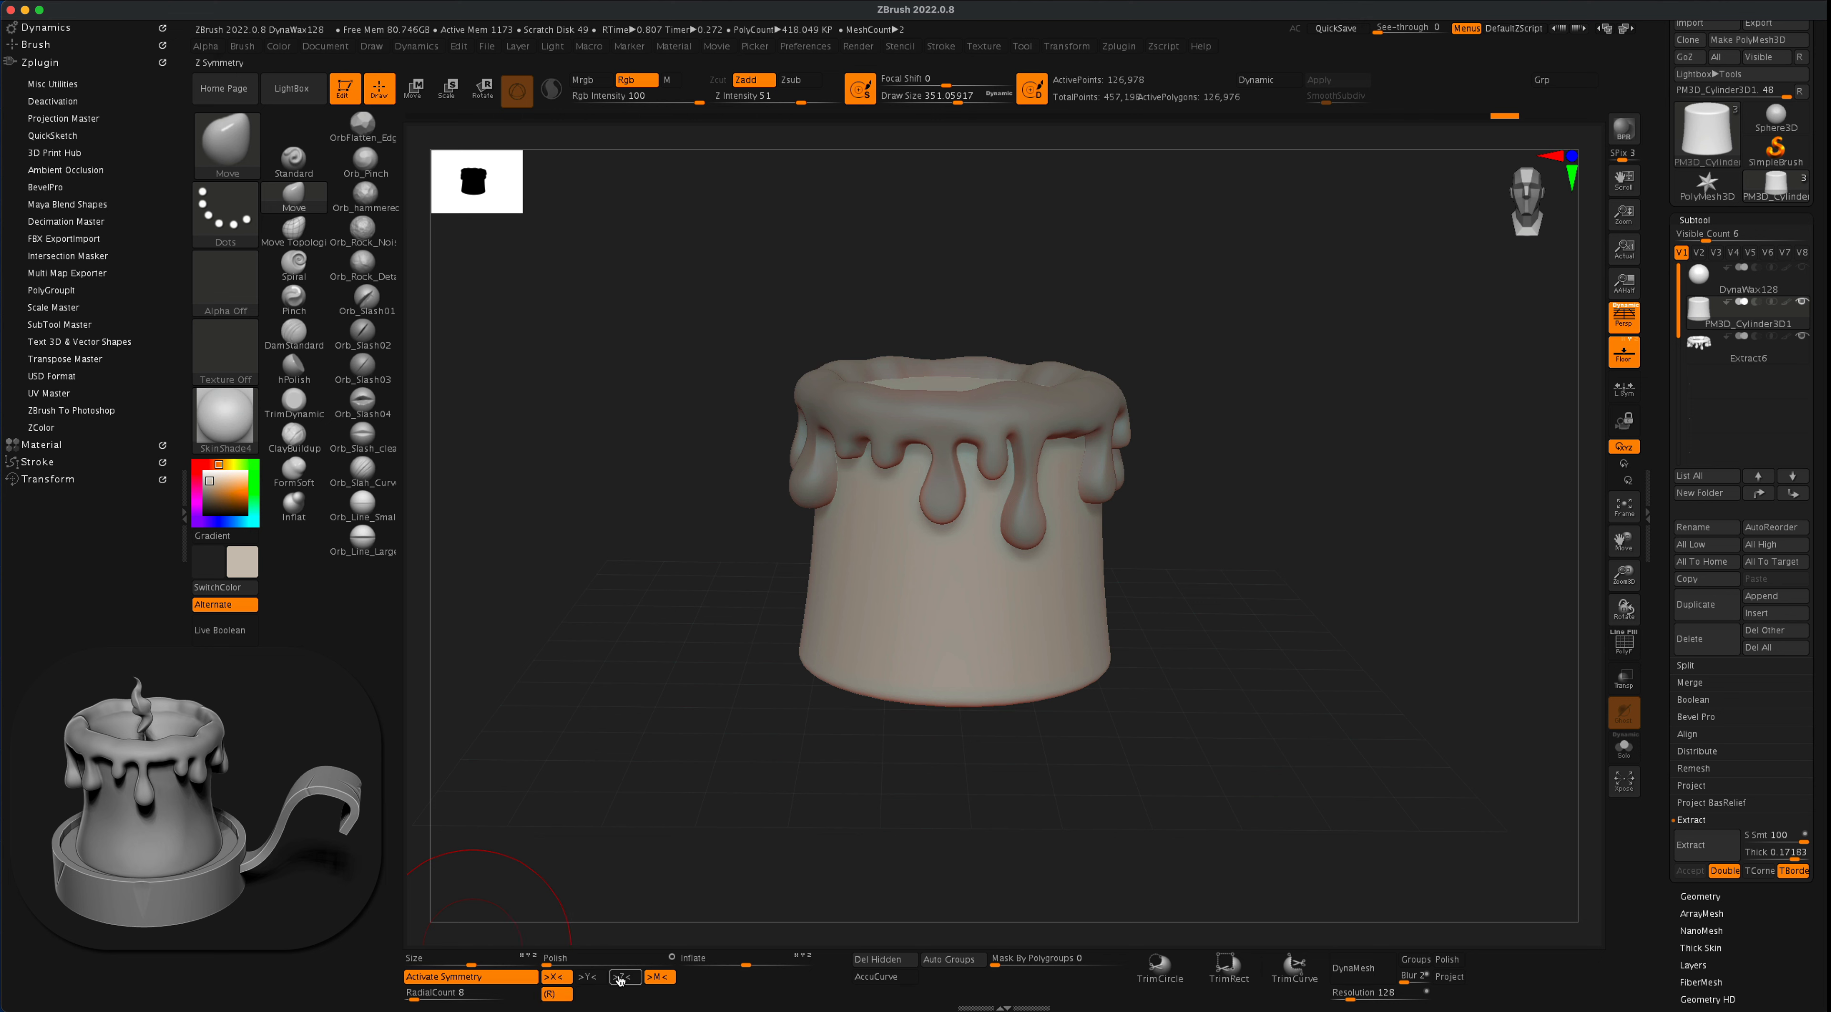
click(555, 977)
click(630, 975)
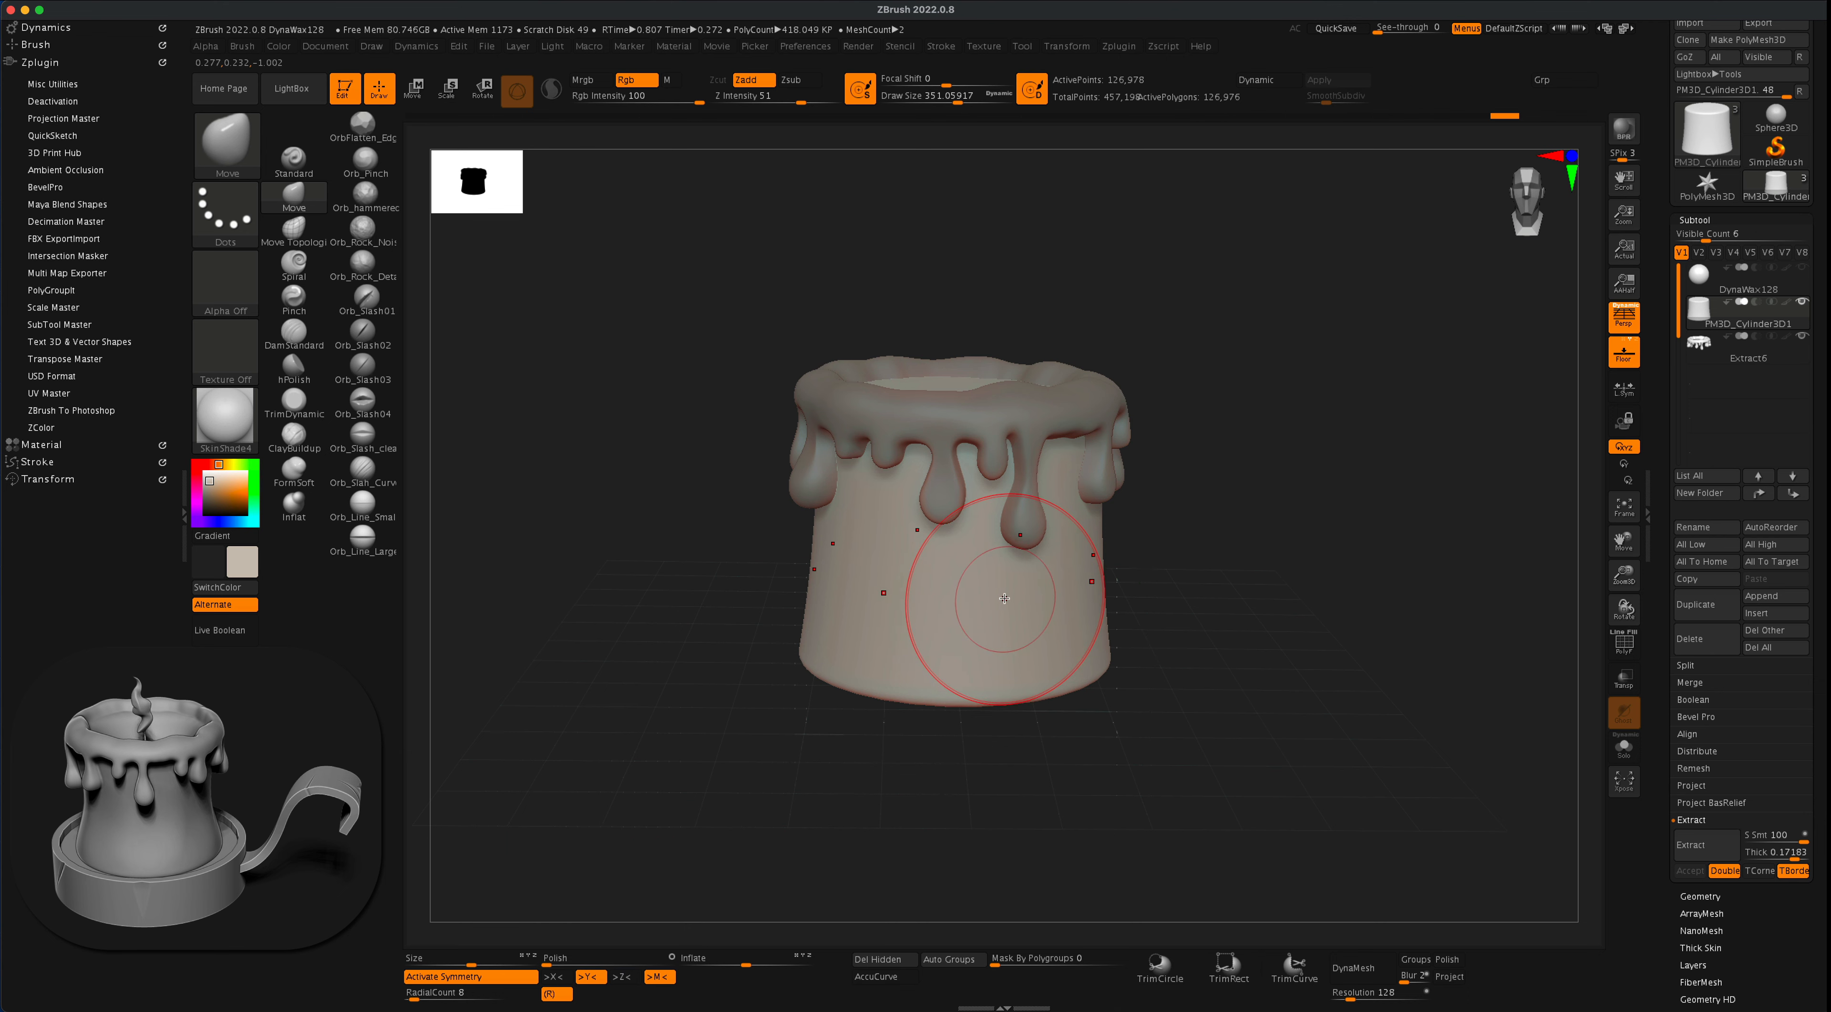
drag(1198, 555, 1177, 572)
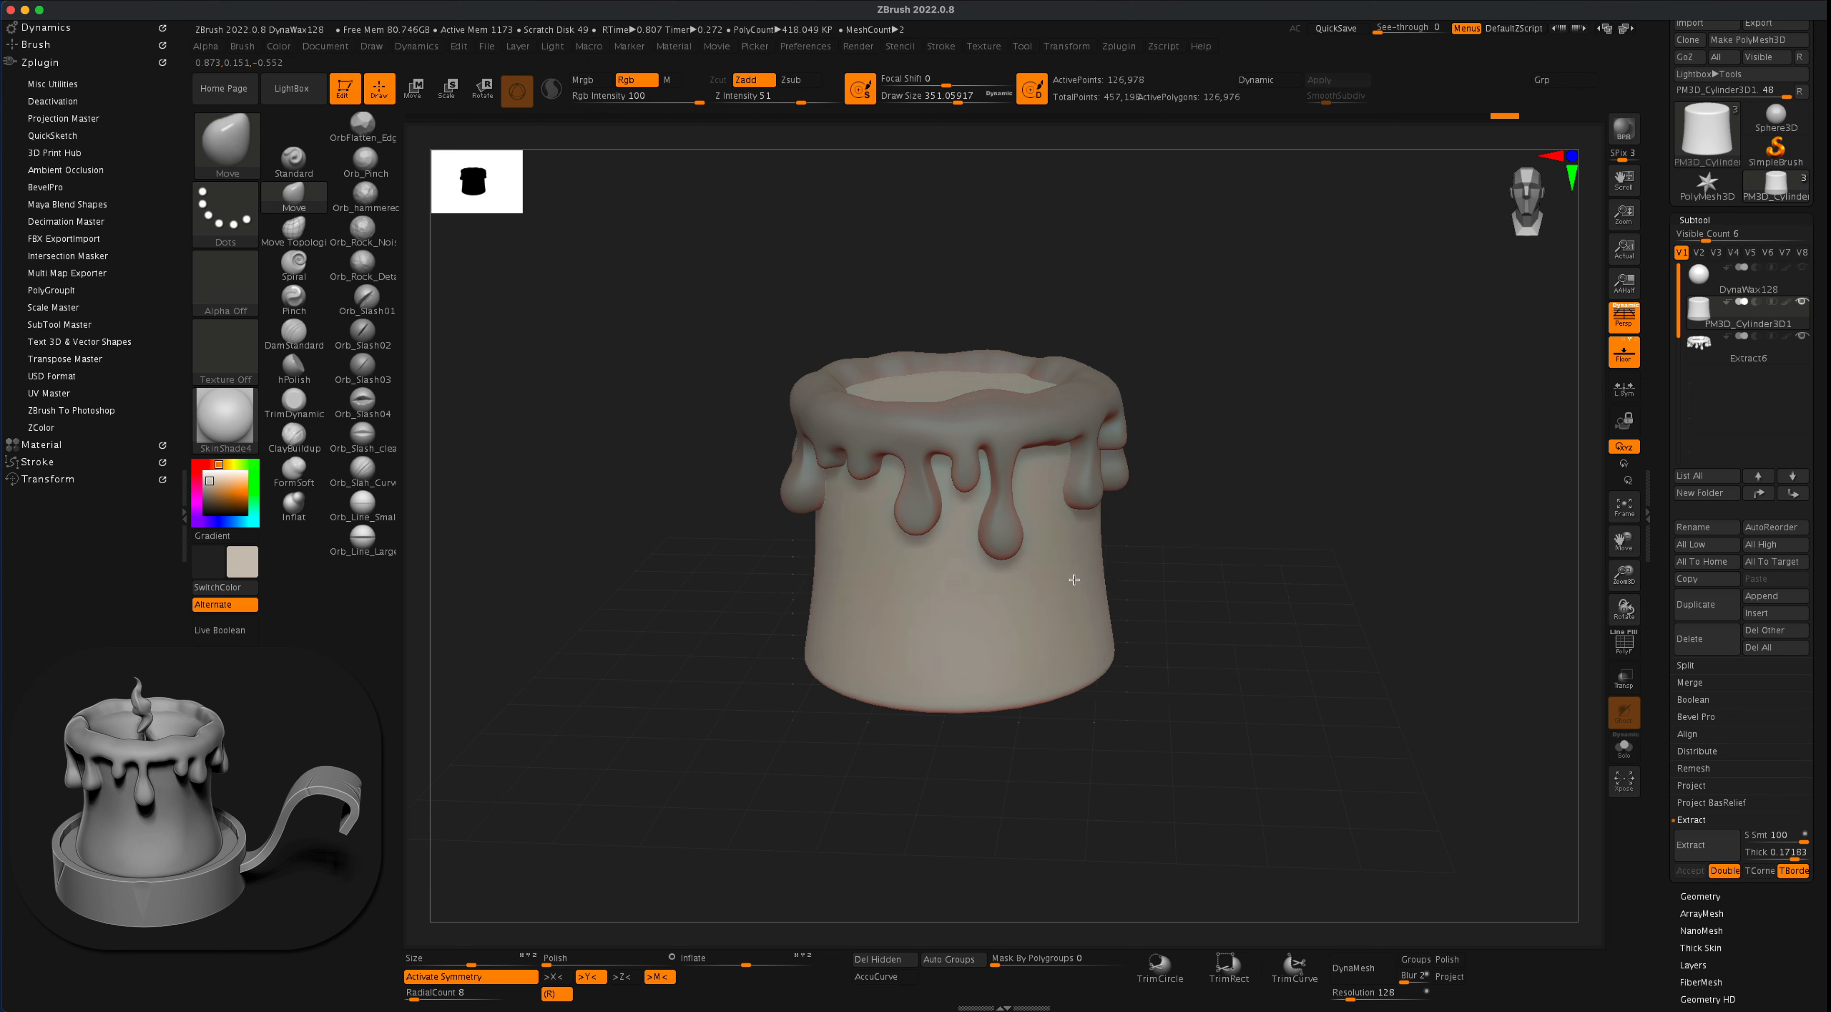
mouse_move(1073, 580)
mouse_down()
mouse_move(1054, 577)
mouse_move(1148, 590)
mouse_up()
mouse_move(1148, 523)
mouse_down()
mouse_move(1126, 520)
mouse_move(1163, 543)
mouse_move(1148, 544)
mouse_move(1320, 539)
mouse_move(1324, 498)
mouse_move(1303, 518)
mouse_move(1250, 502)
mouse_move(1248, 467)
mouse_up()
- DynaMesh the candle cylinder at resolution 304 to match the Extract6 drips
click(1801, 357)
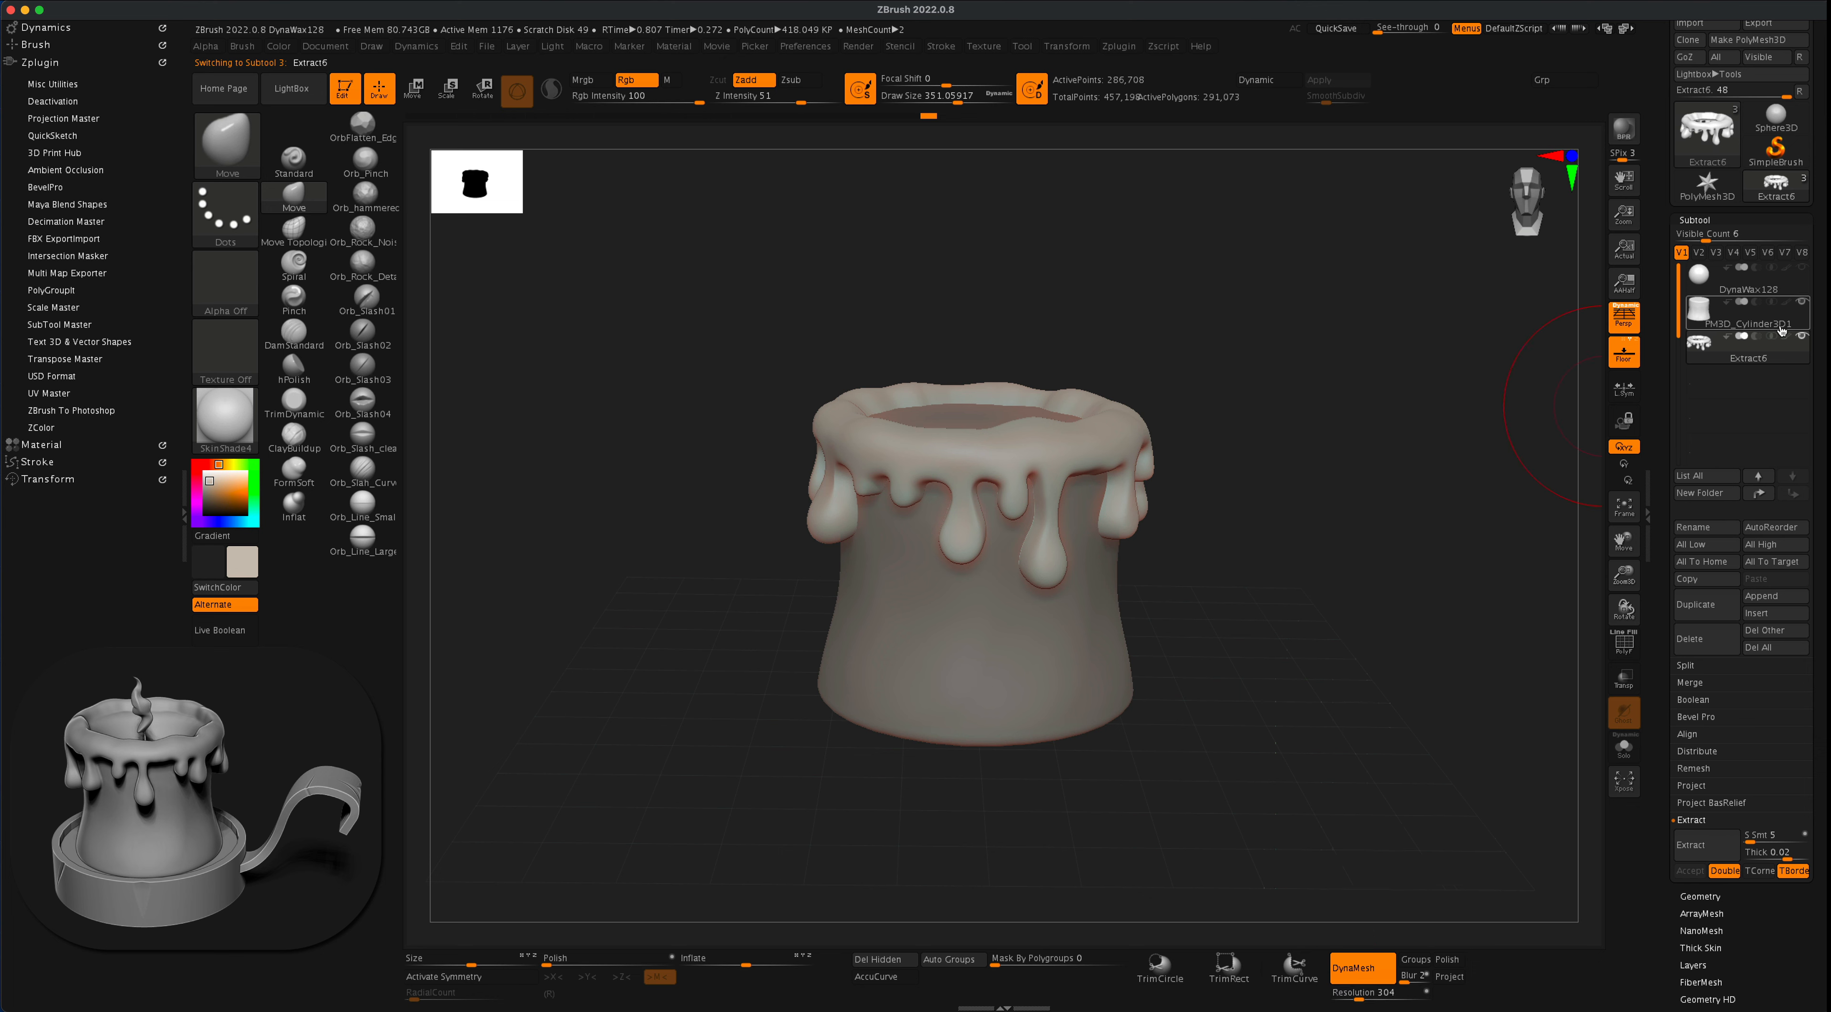
click(1798, 320)
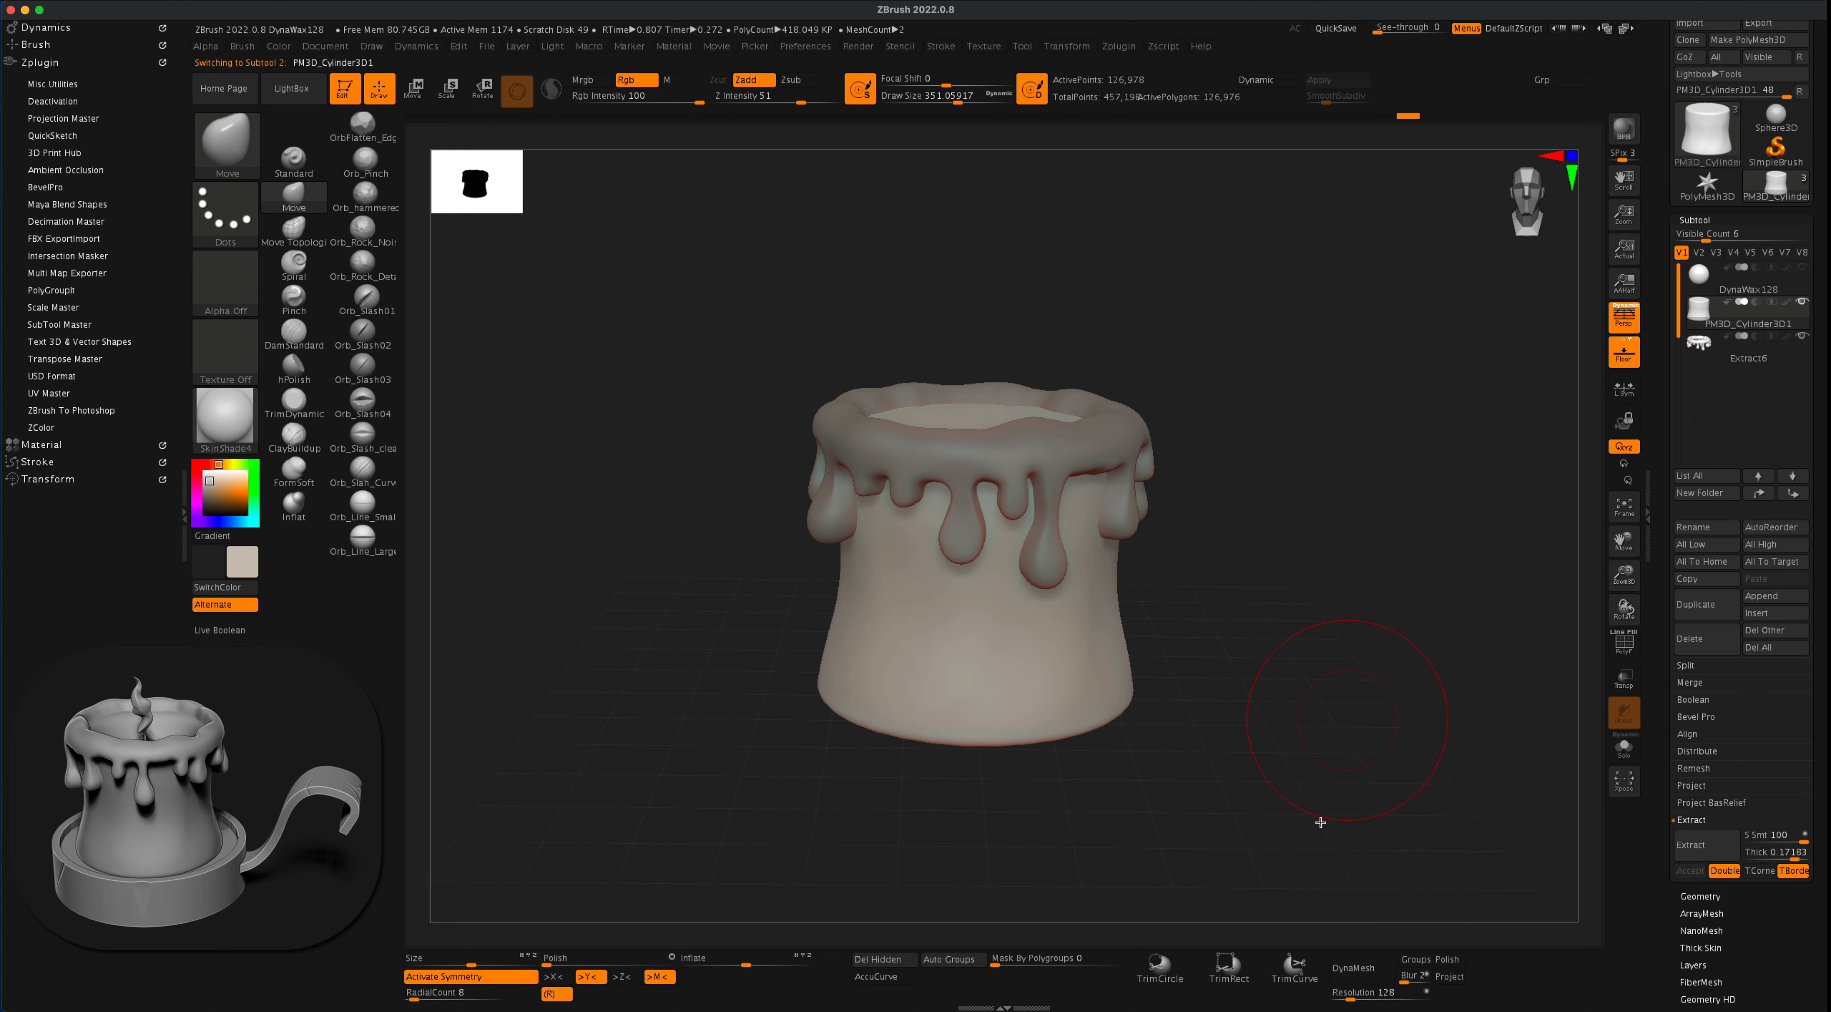
drag(1356, 994, 1360, 1000)
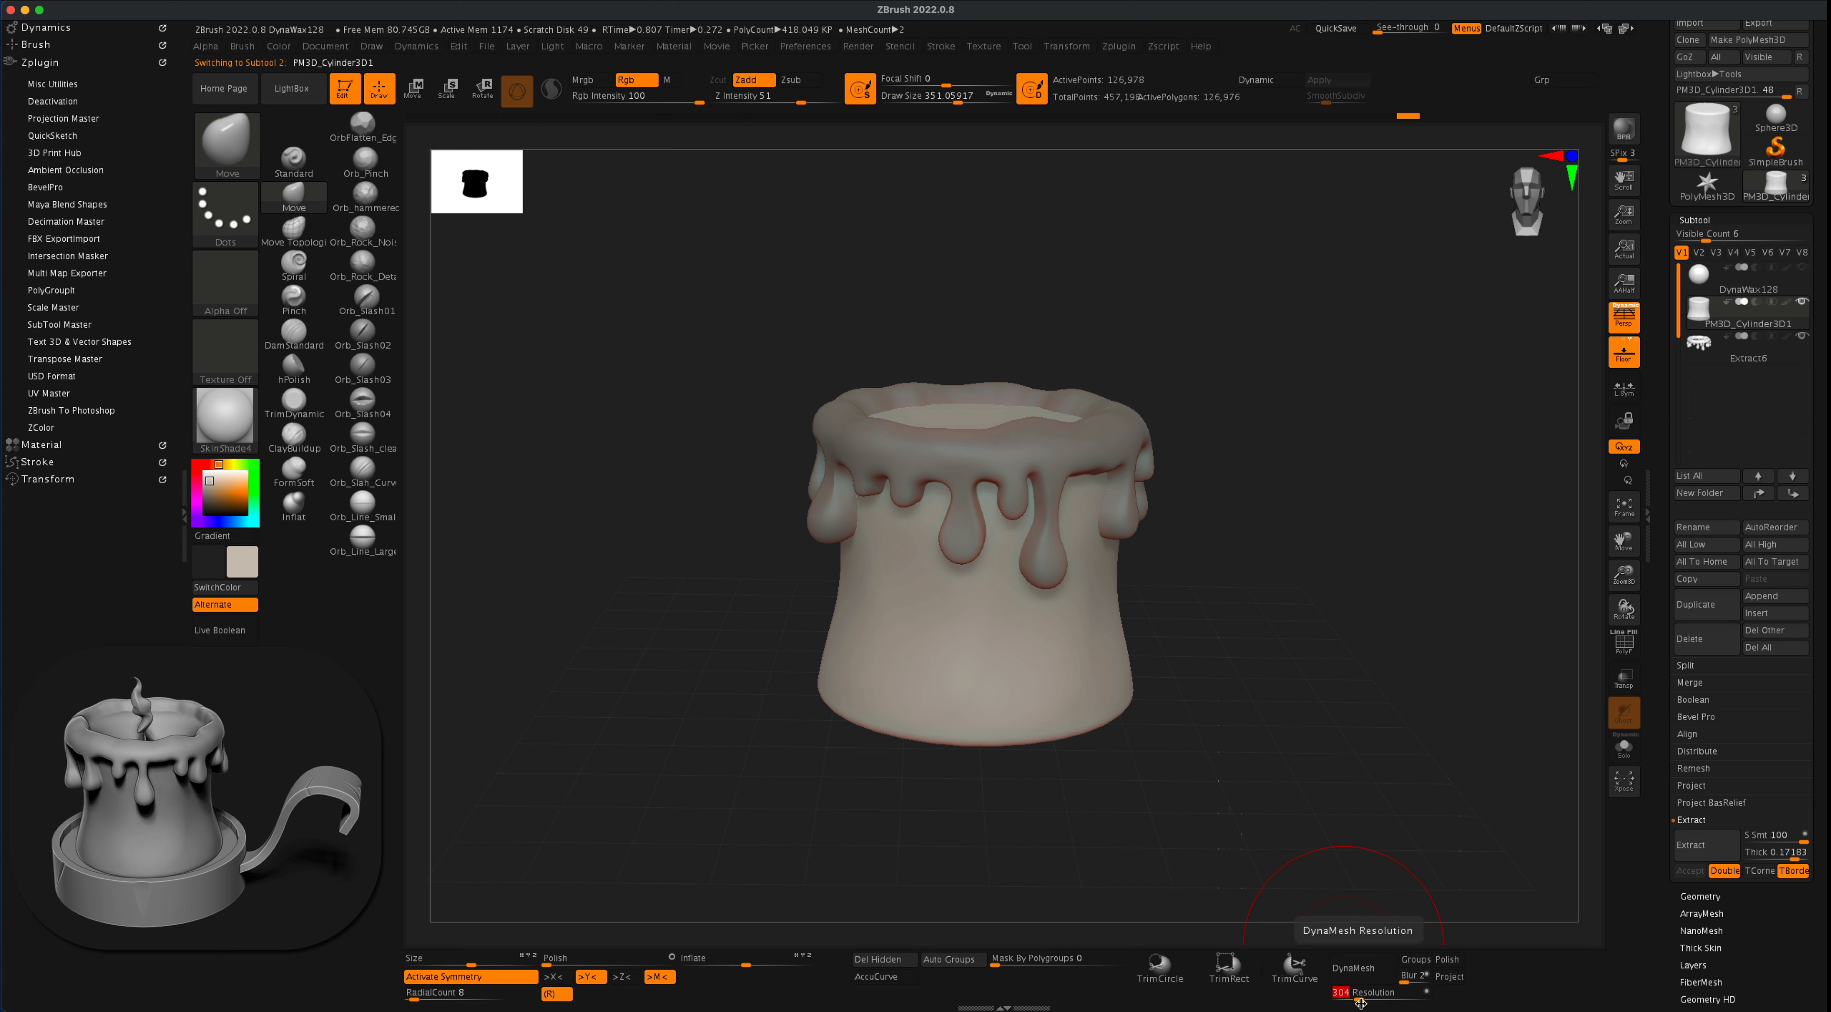
click(1359, 966)
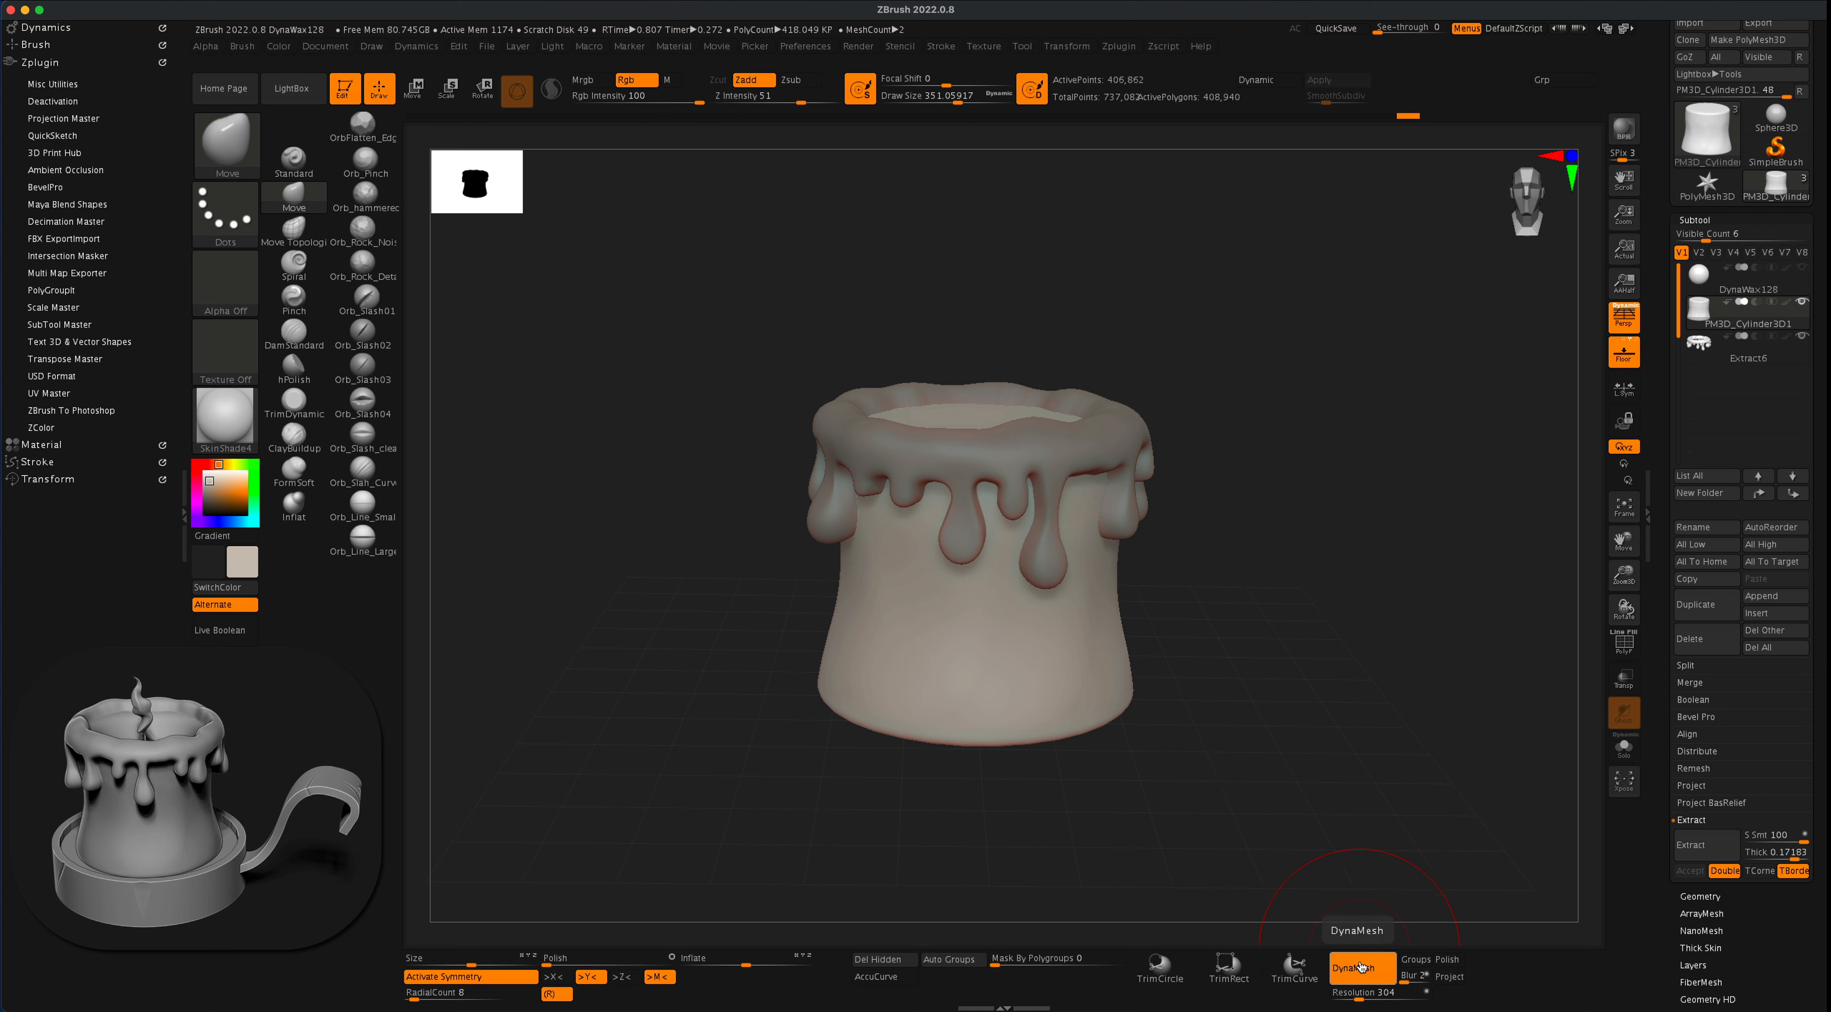
- Merge the candle cylinder down with the Extract6 drips and re-DynaMesh the combined subtool into one mesh
mouse_move(1793, 363)
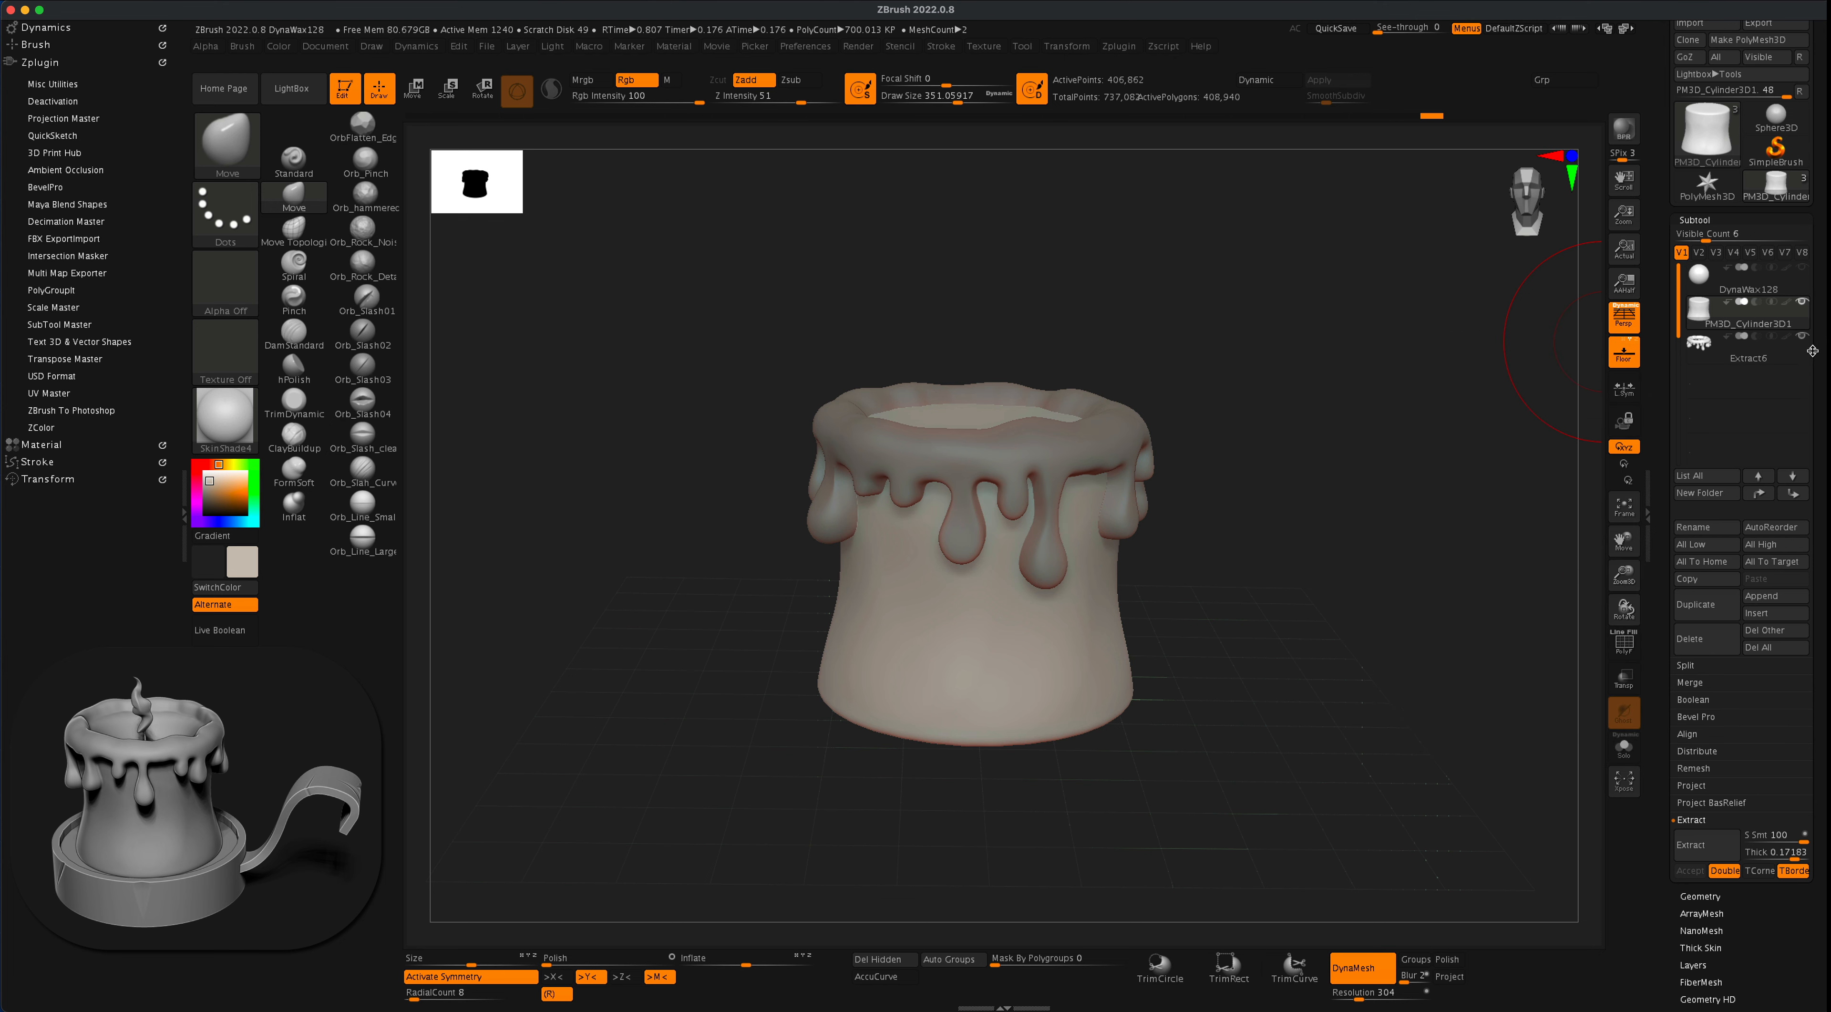
drag(1818, 353, 1816, 323)
click(1710, 649)
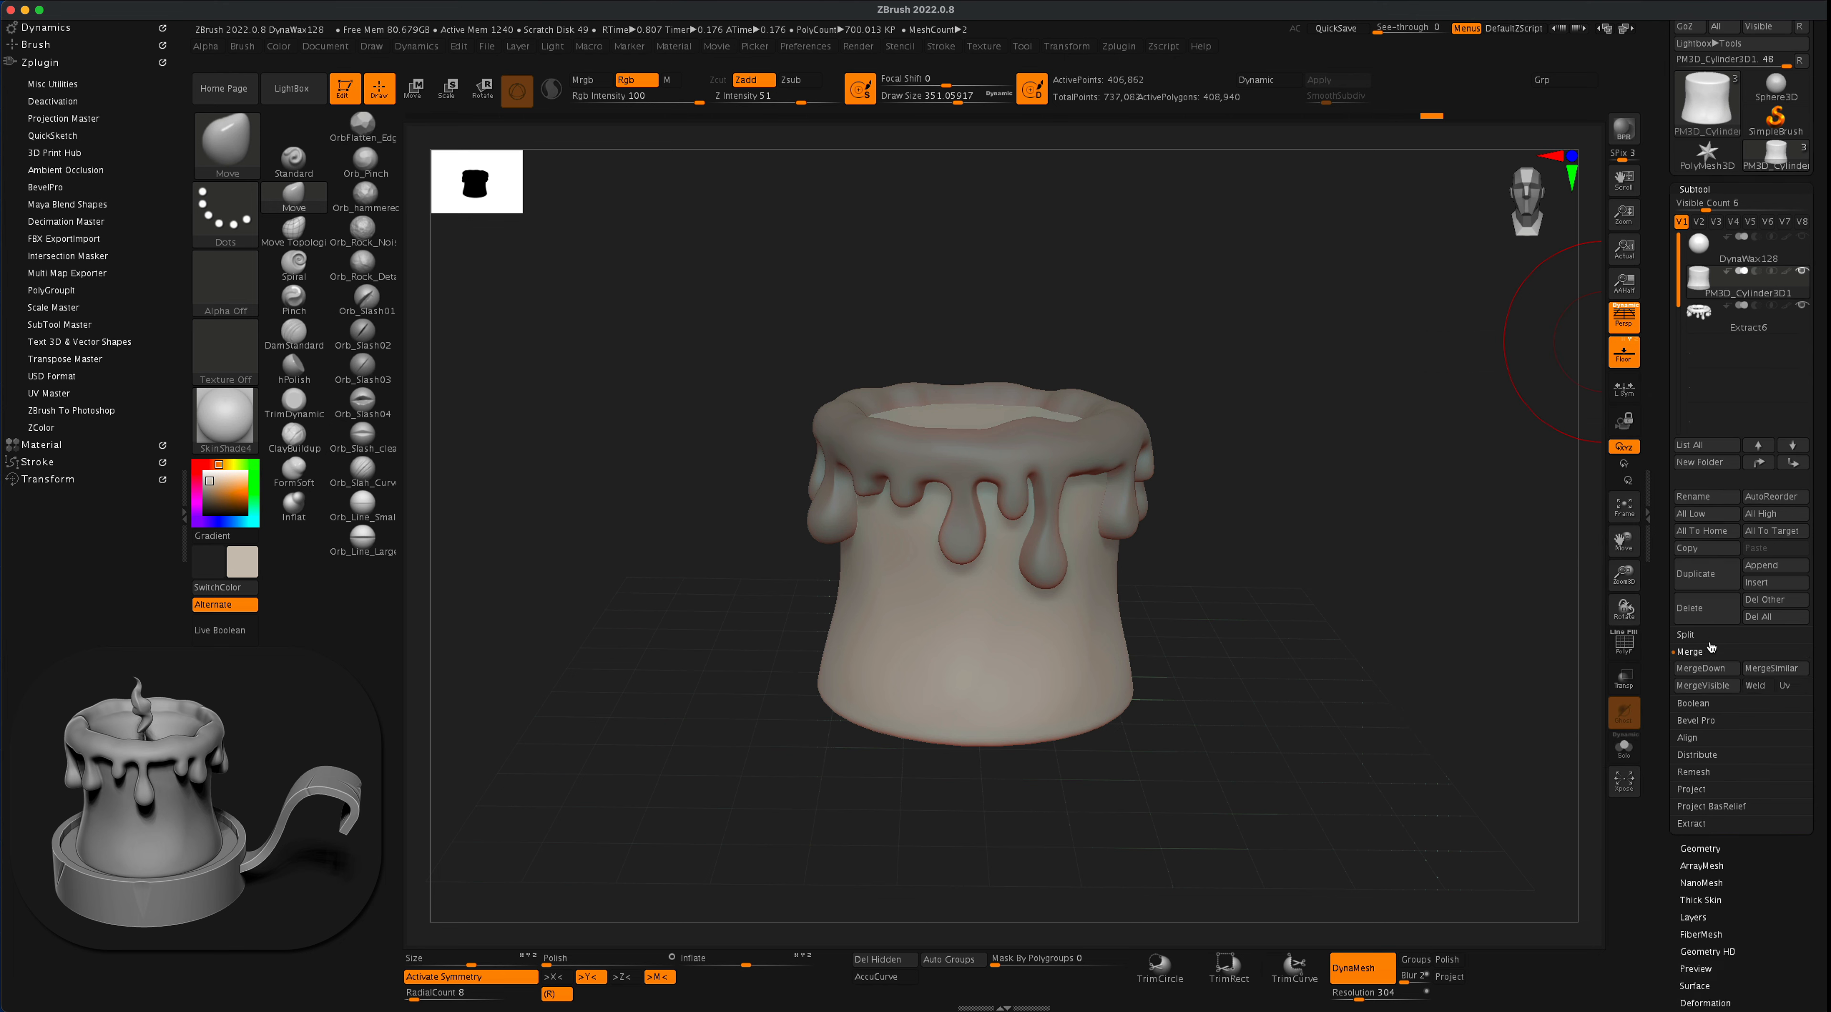
click(1706, 668)
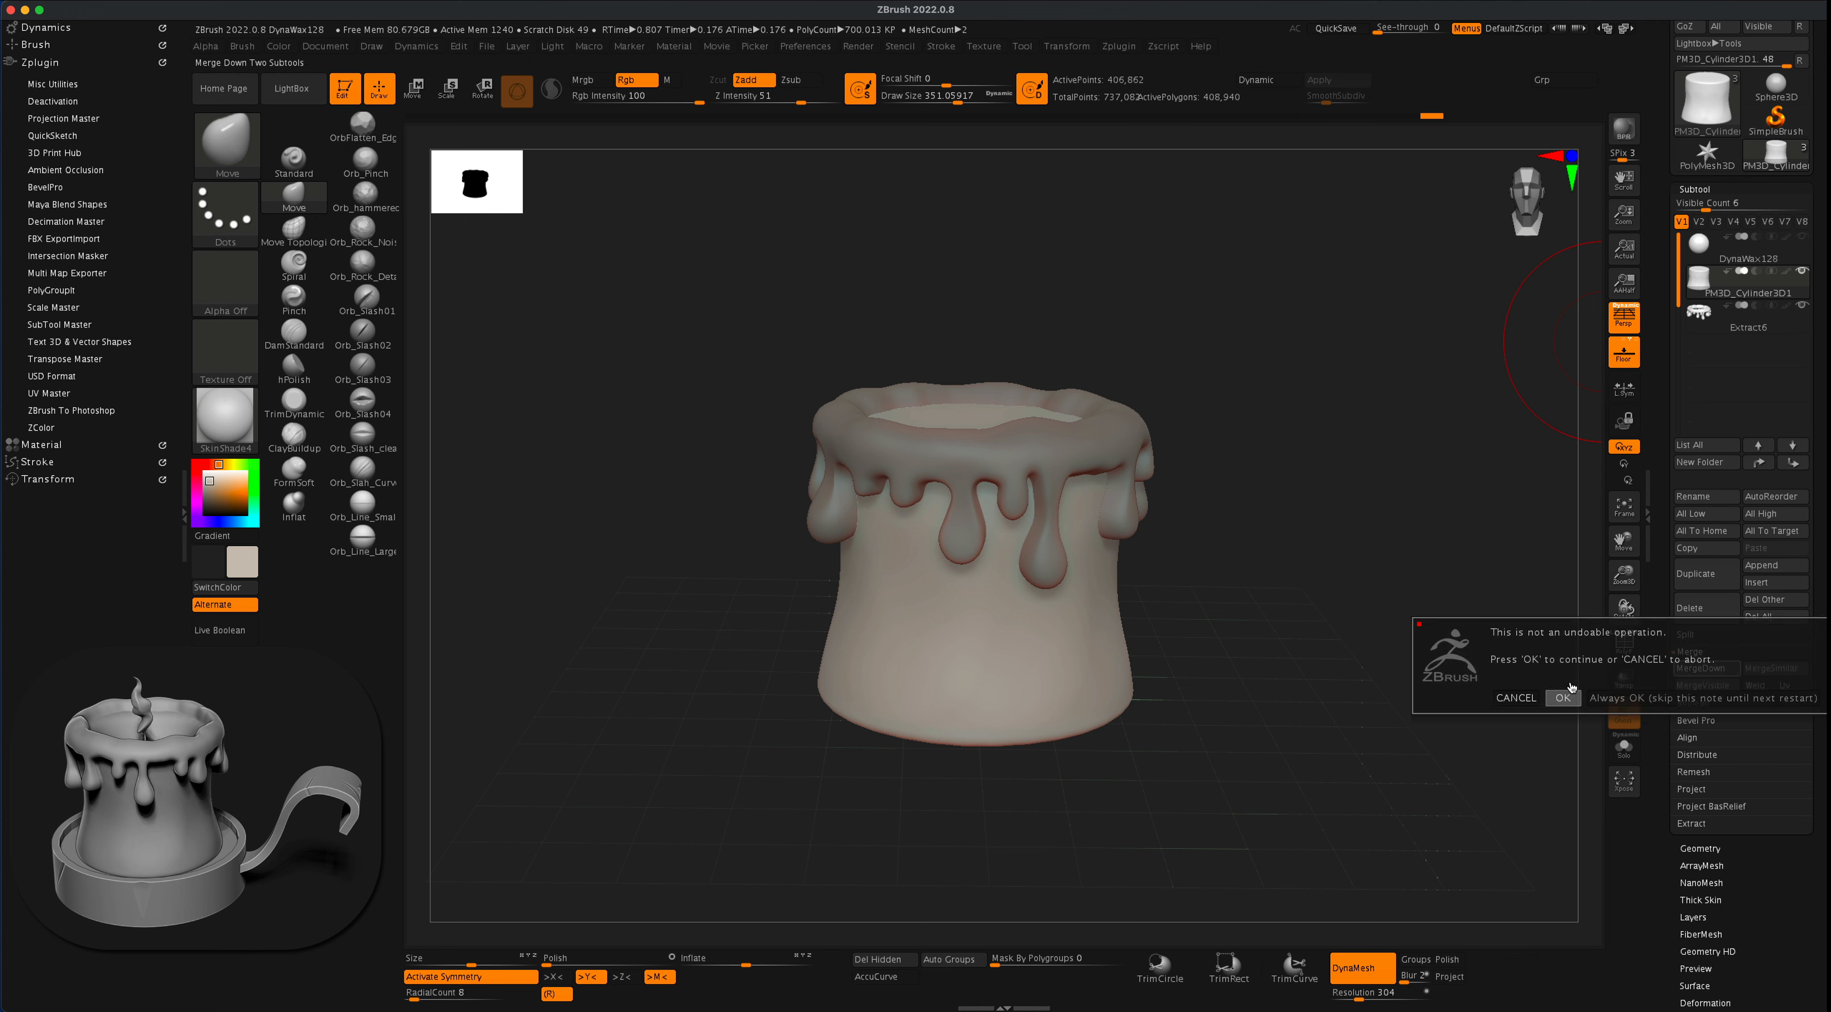
click(1564, 696)
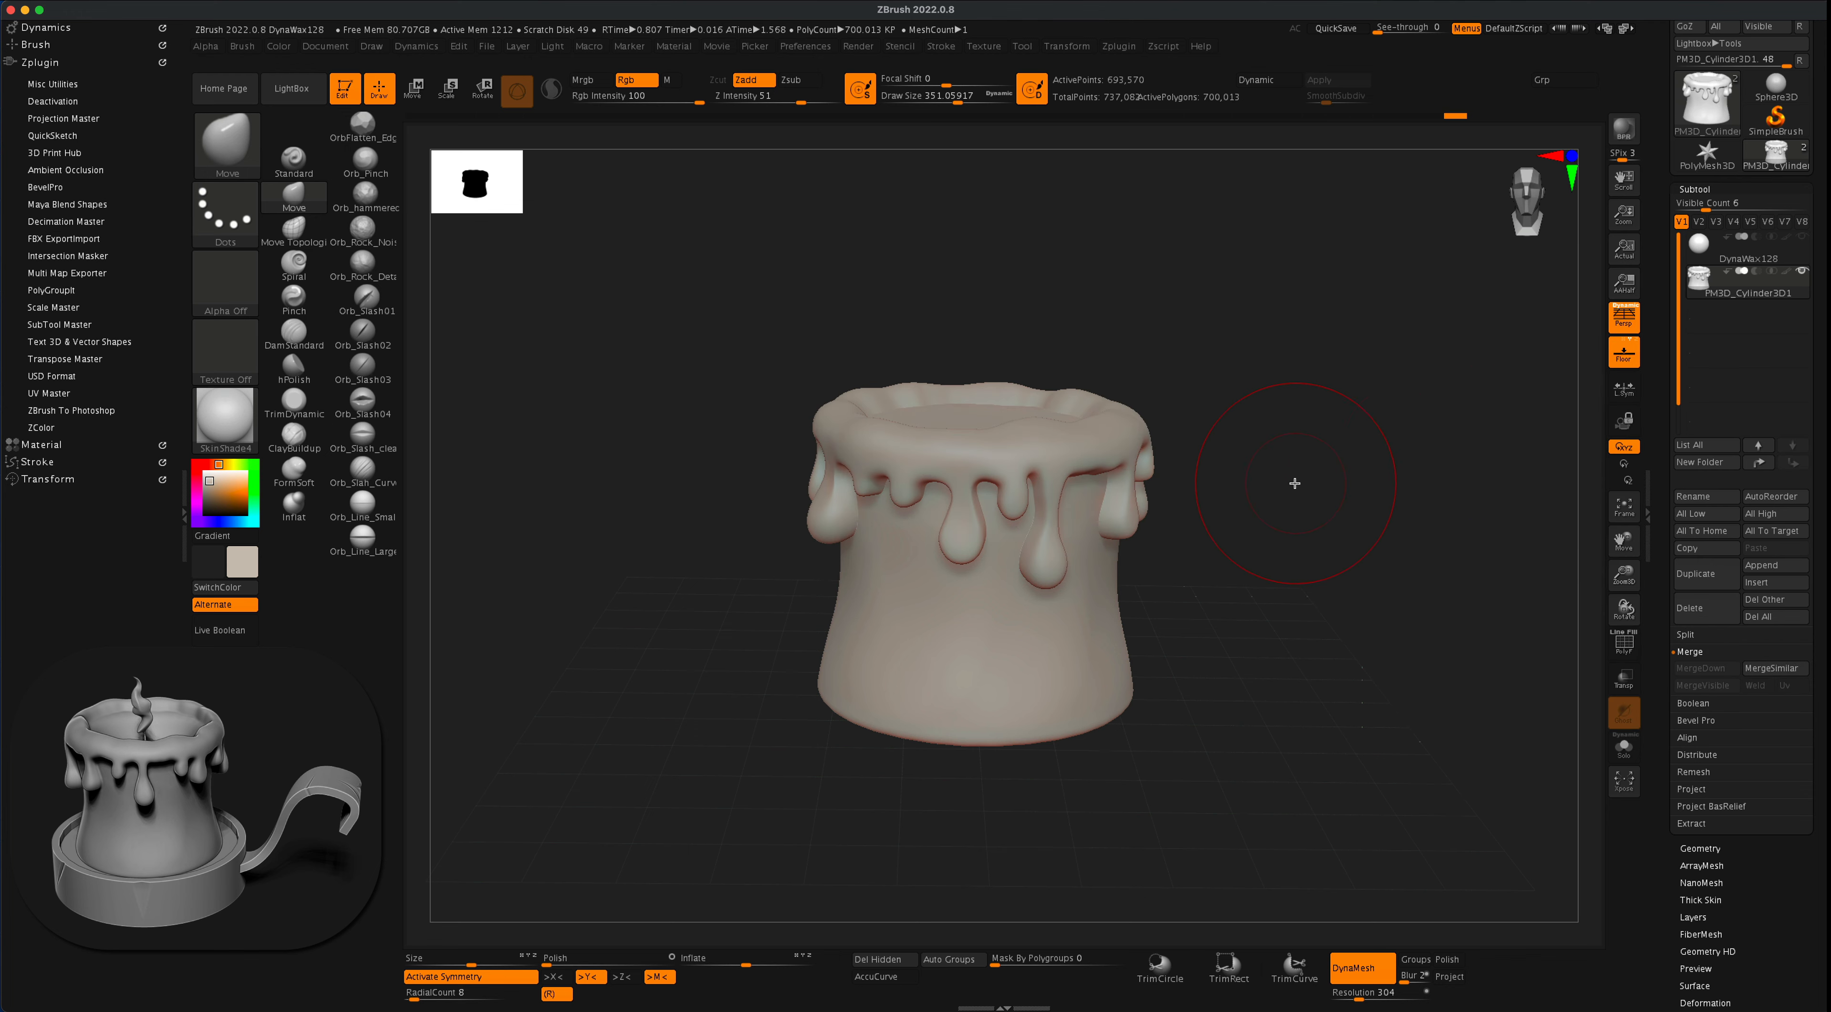
alt+drag(1299, 484, 1307, 544)
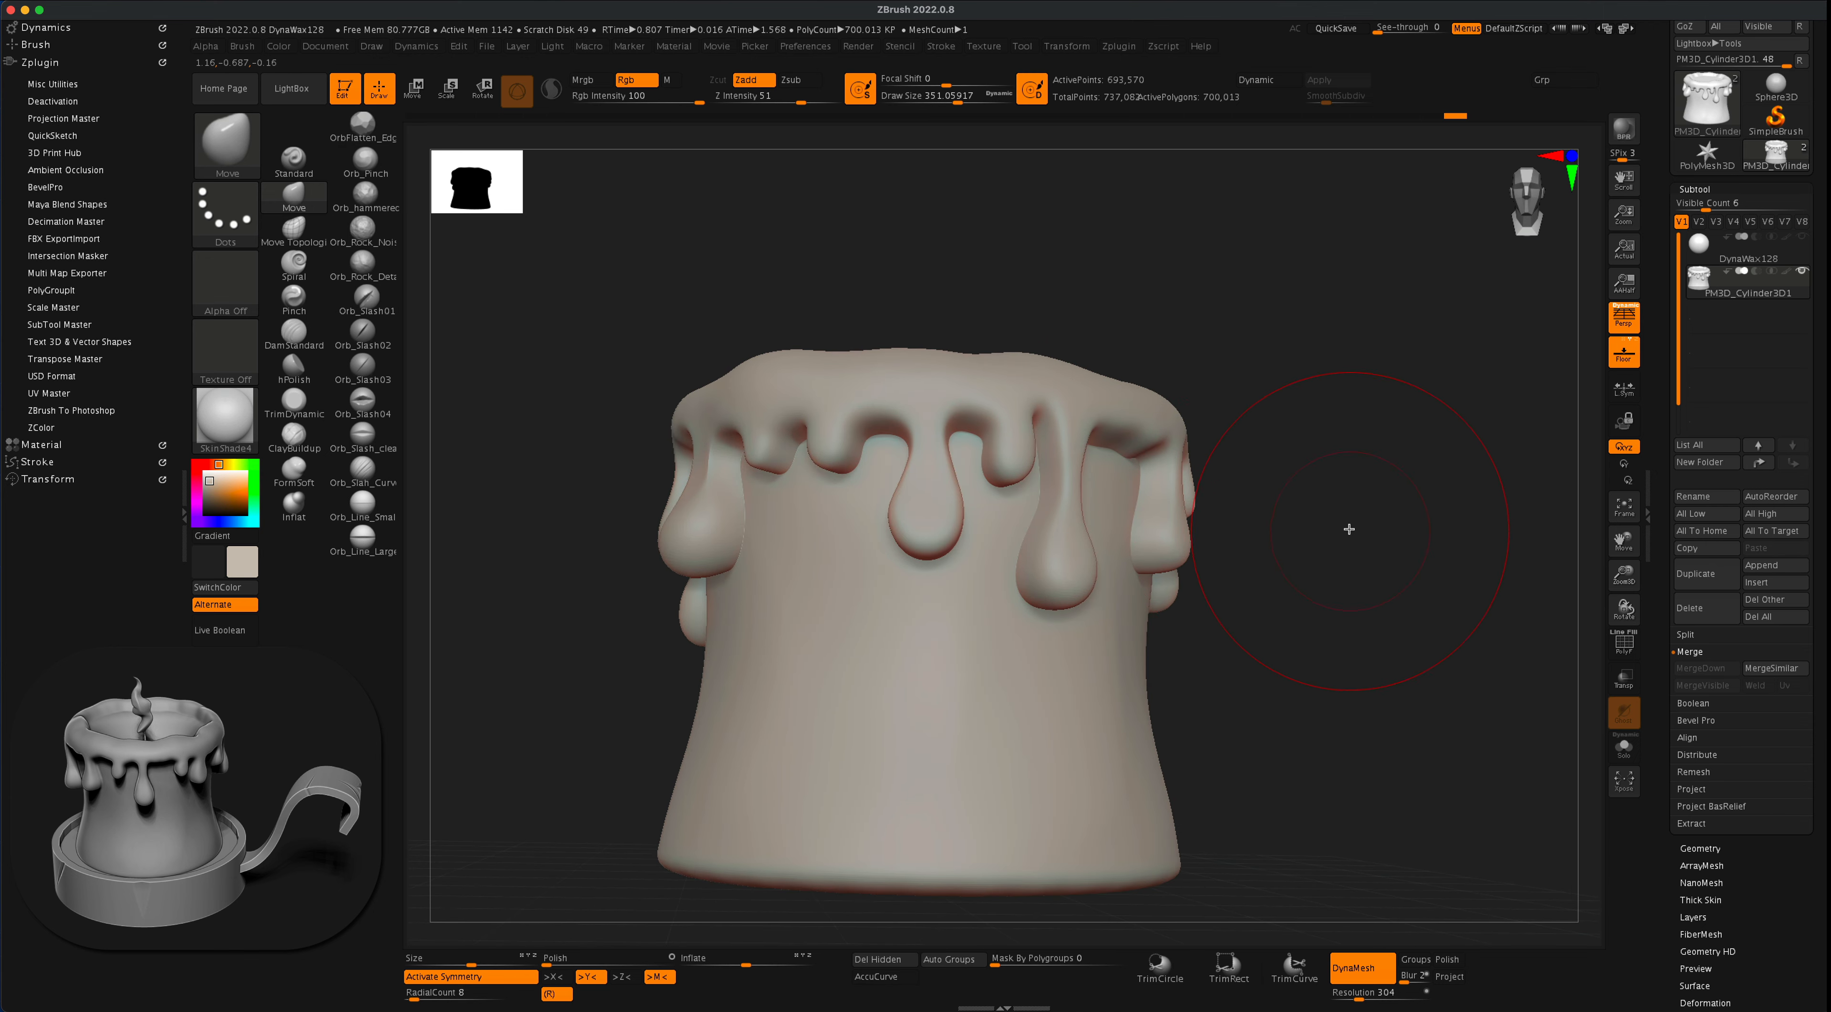
super+drag(1333, 378, 1458, 552)
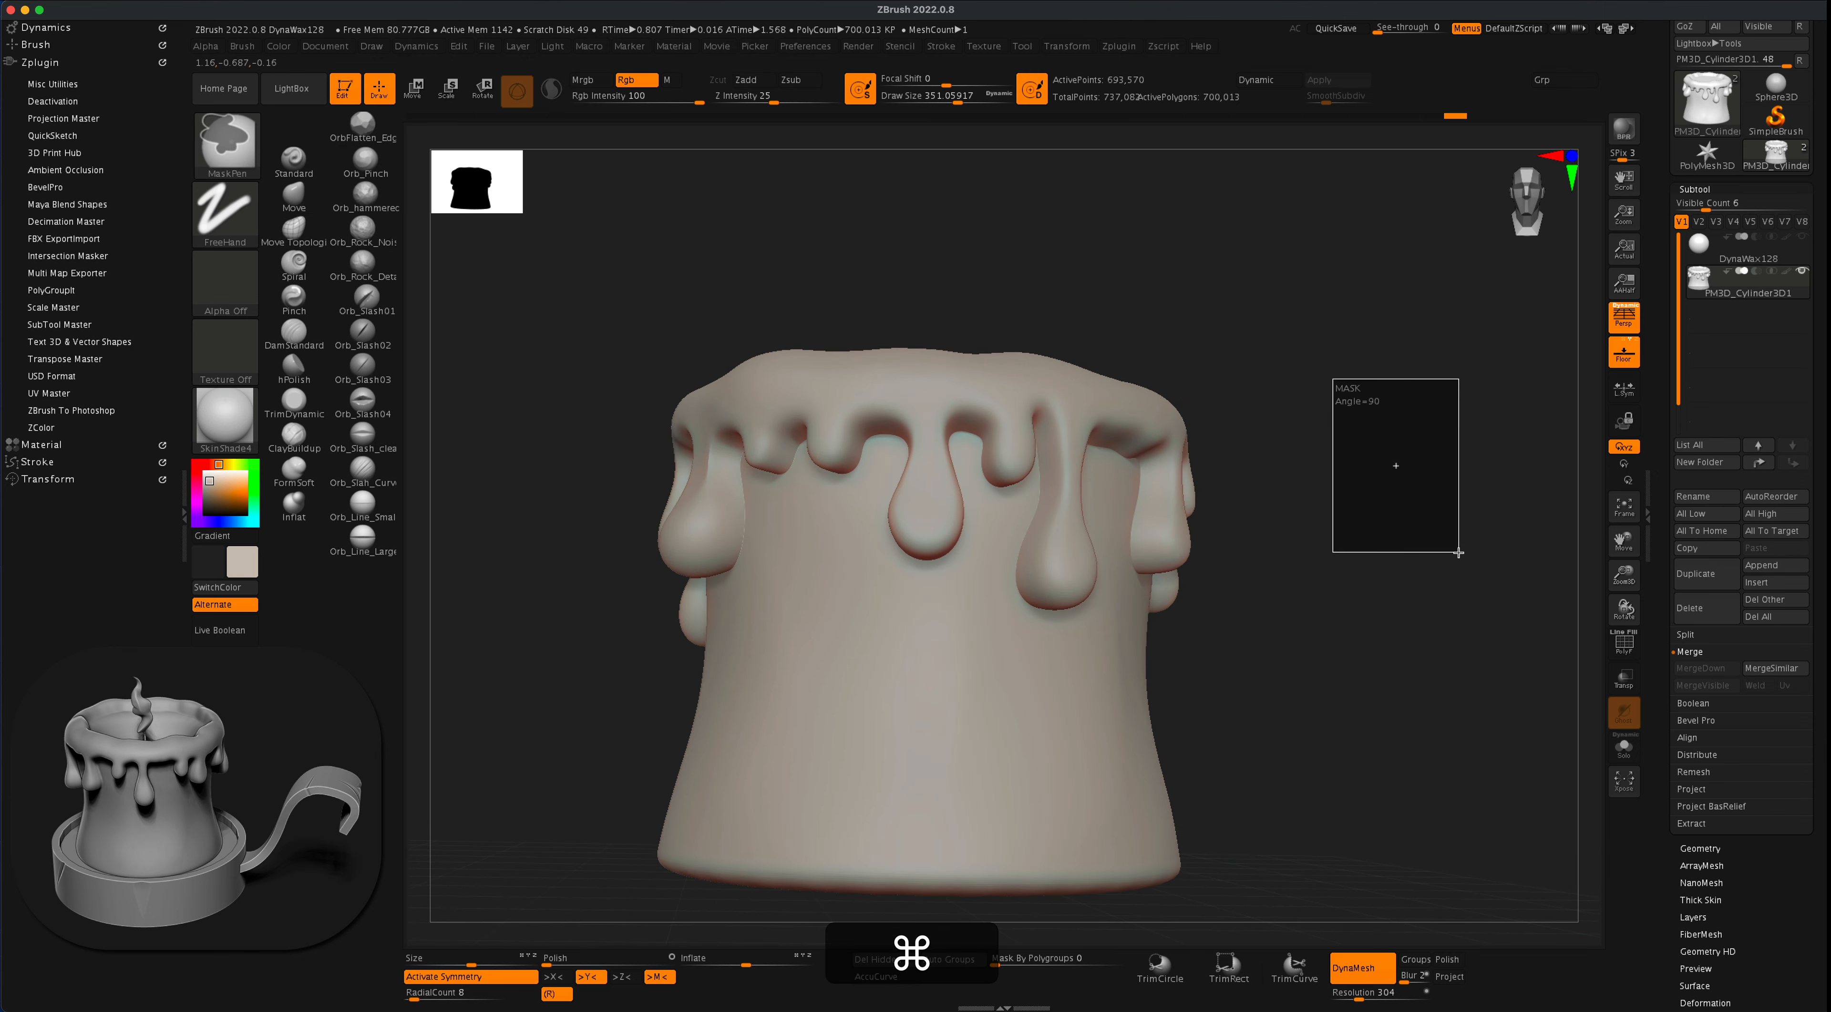
- Re-DynaMesh the merged candle, then turn off symmetry and polish the whole mesh at 100
mouse_move(1334, 517)
alt+mouse_down()
mouse_move(1349, 598)
mouse_move(1382, 595)
mouse_move(1370, 584)
mouse_move(1359, 595)
mouse_move(1426, 613)
mouse_move(1410, 523)
mouse_move(1355, 550)
mouse_move(1410, 535)
mouse_move(1389, 567)
mouse_move(1382, 546)
alt+mouse_up()
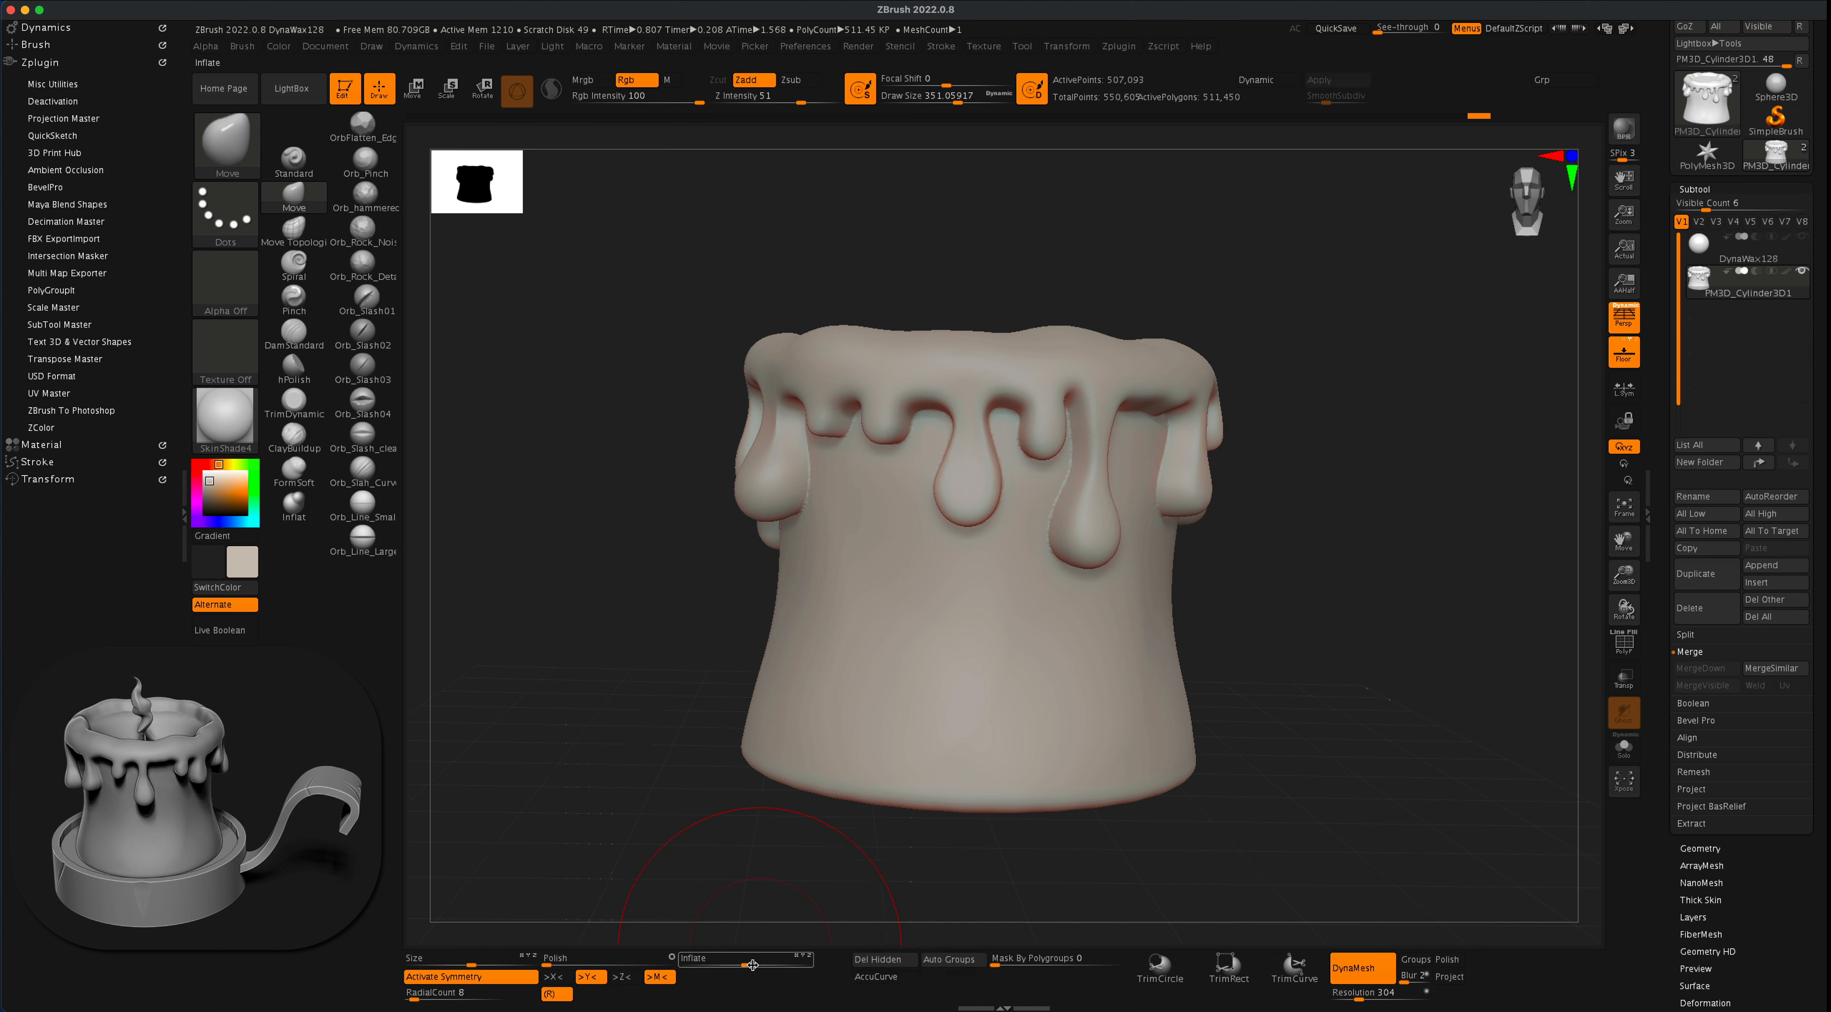
click(511, 978)
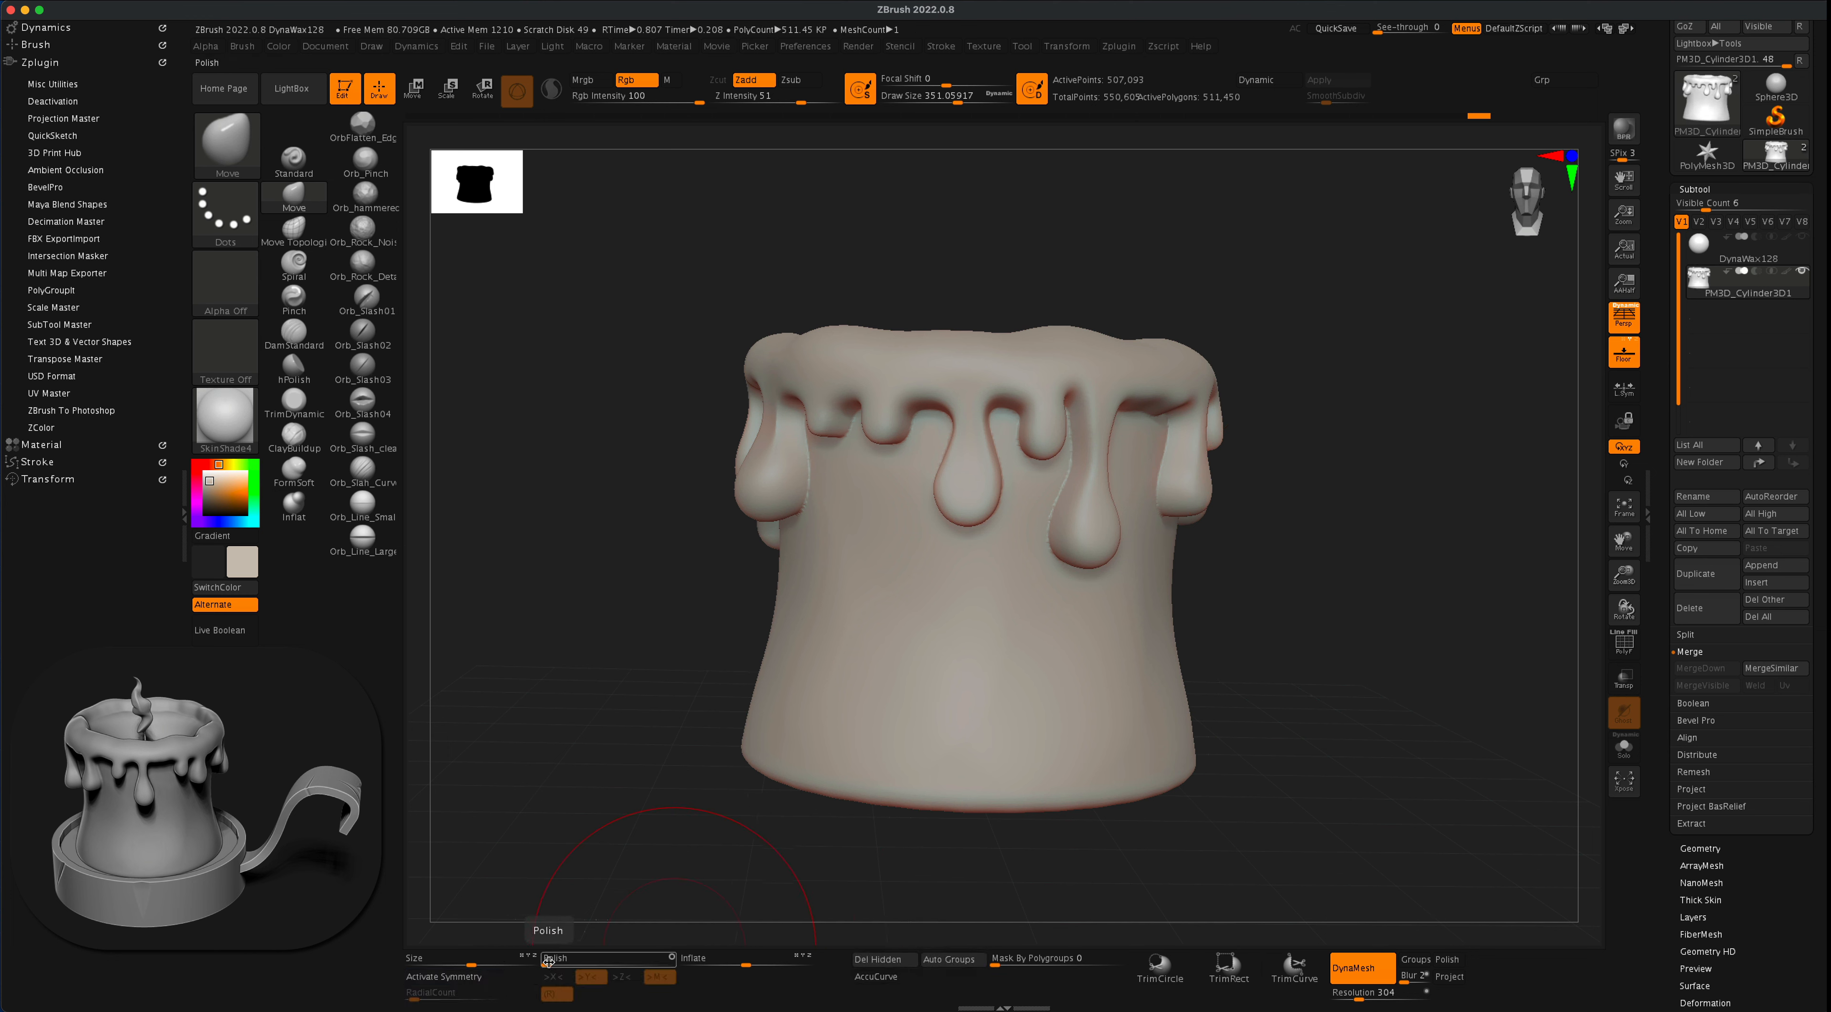
drag(547, 959, 574, 959)
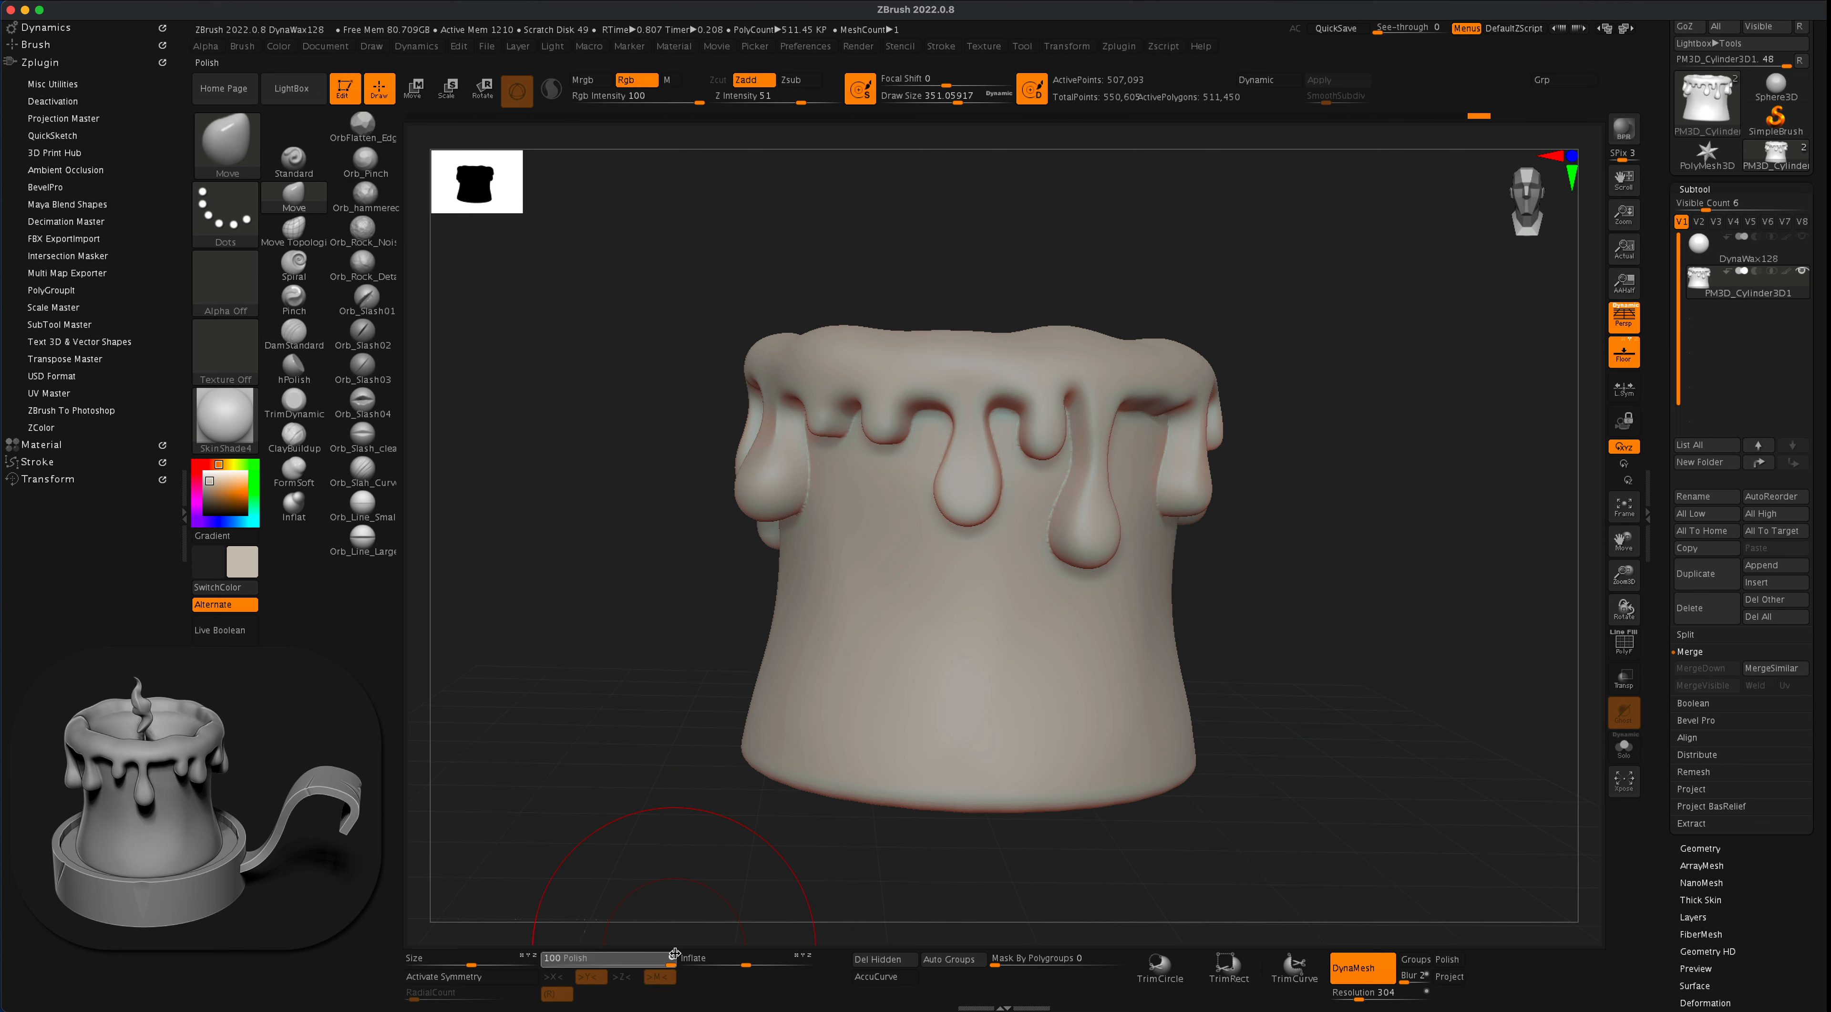
drag(682, 939, 600, 873)
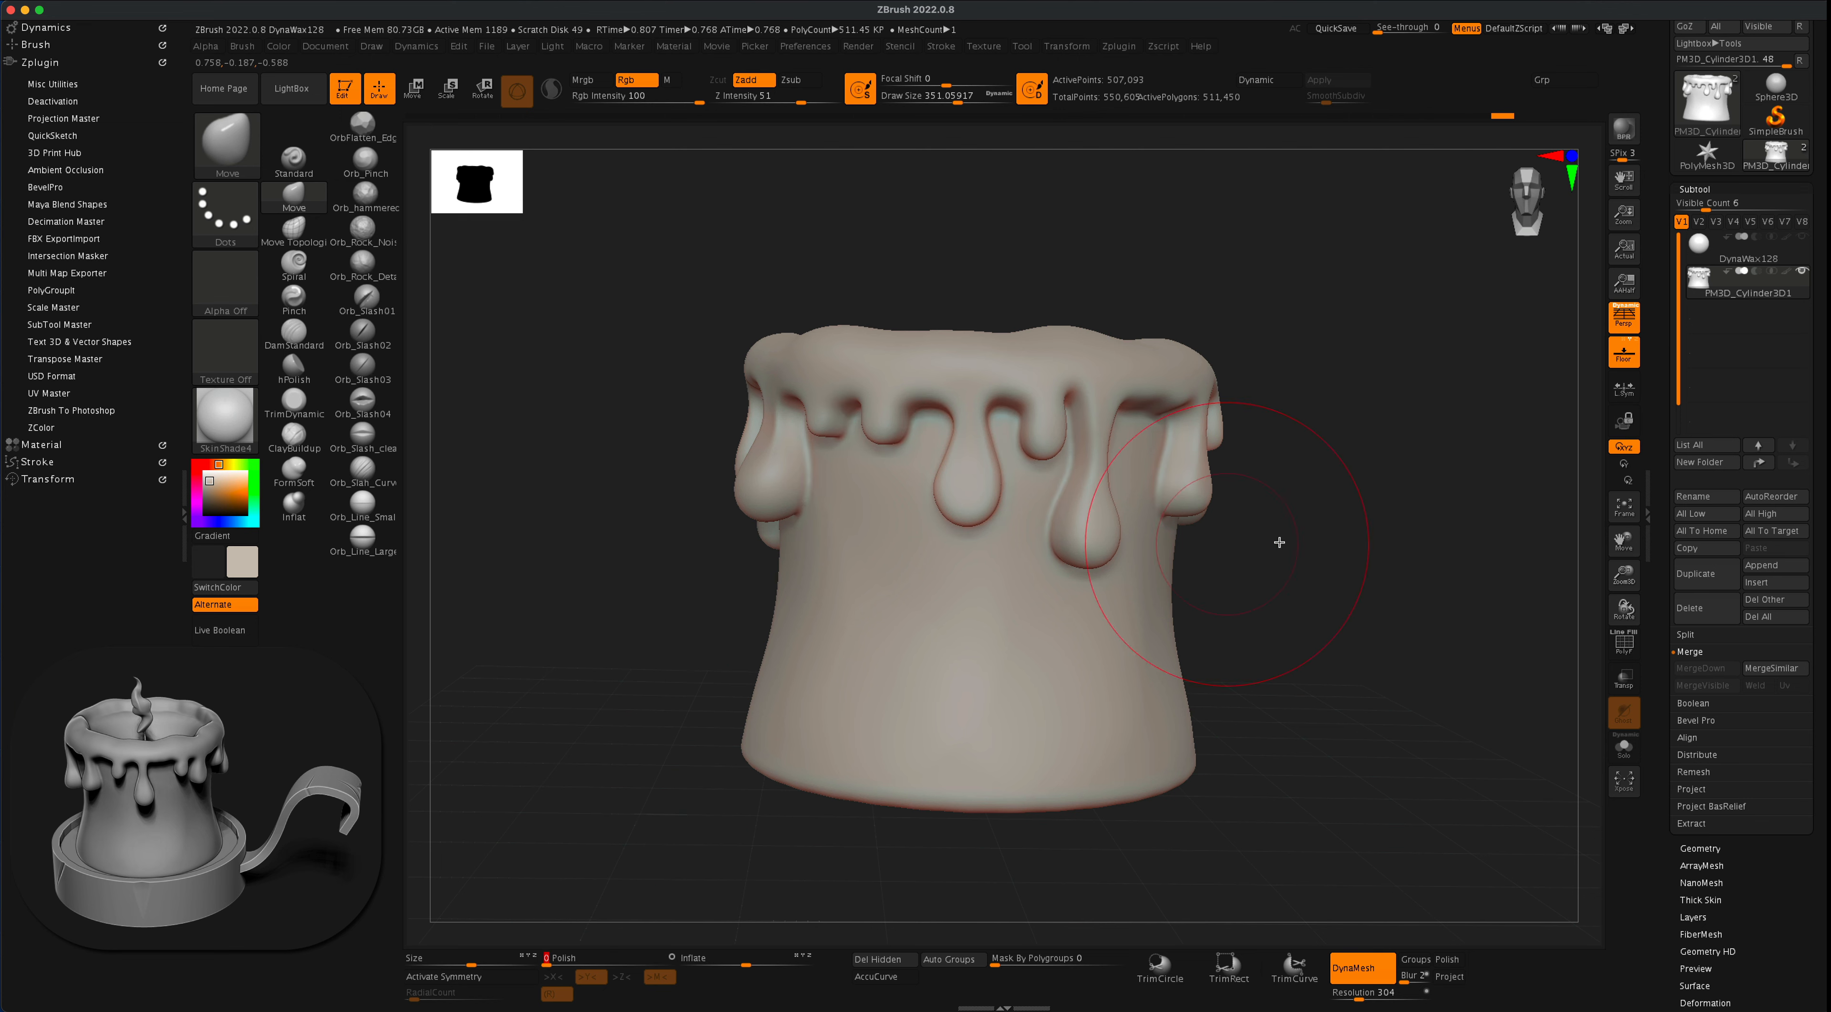
- Smooth away the radial ridges on the underside of the candle with the Smooth brush
mouse_move(1320, 545)
mouse_down()
mouse_move(1366, 540)
mouse_move(1327, 527)
mouse_move(1283, 547)
mouse_move(1292, 506)
mouse_up()
mouse_move(1174, 491)
mouse_down()
mouse_move(1209, 560)
mouse_move(1201, 616)
mouse_move(1218, 461)
mouse_move(1238, 526)
mouse_up()
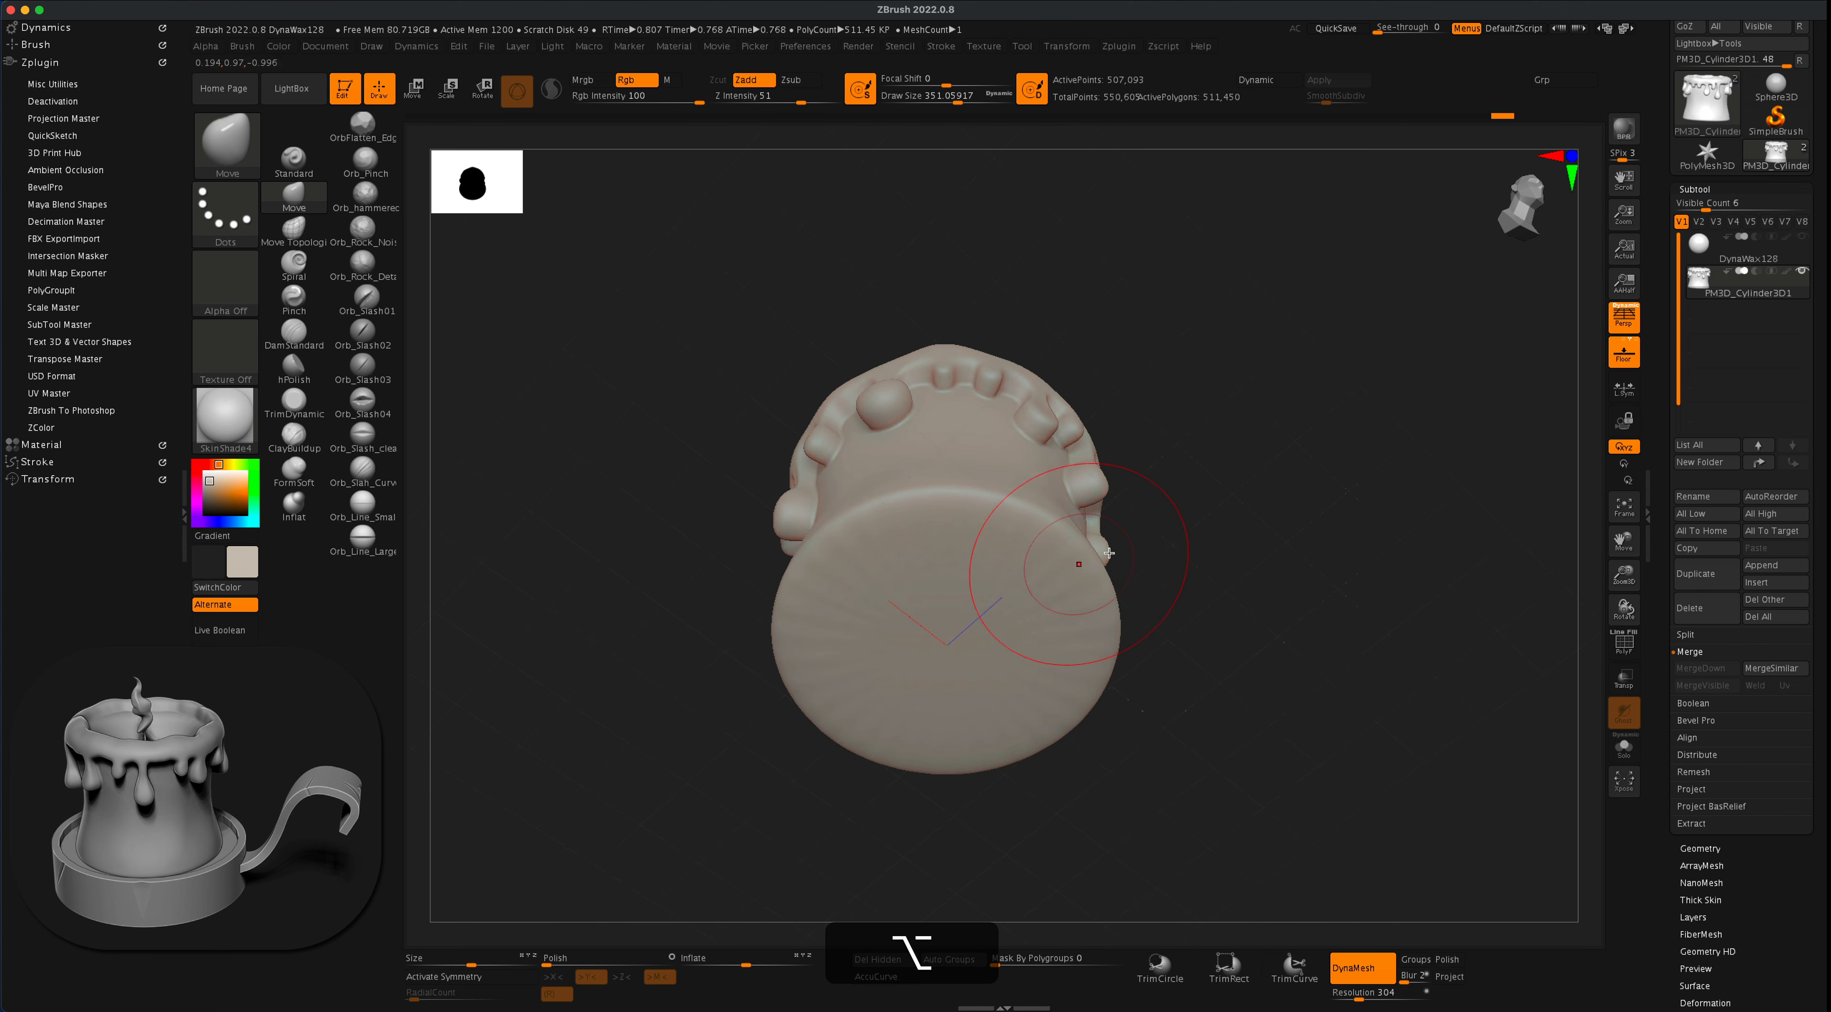
alt+drag(1109, 553, 1254, 522)
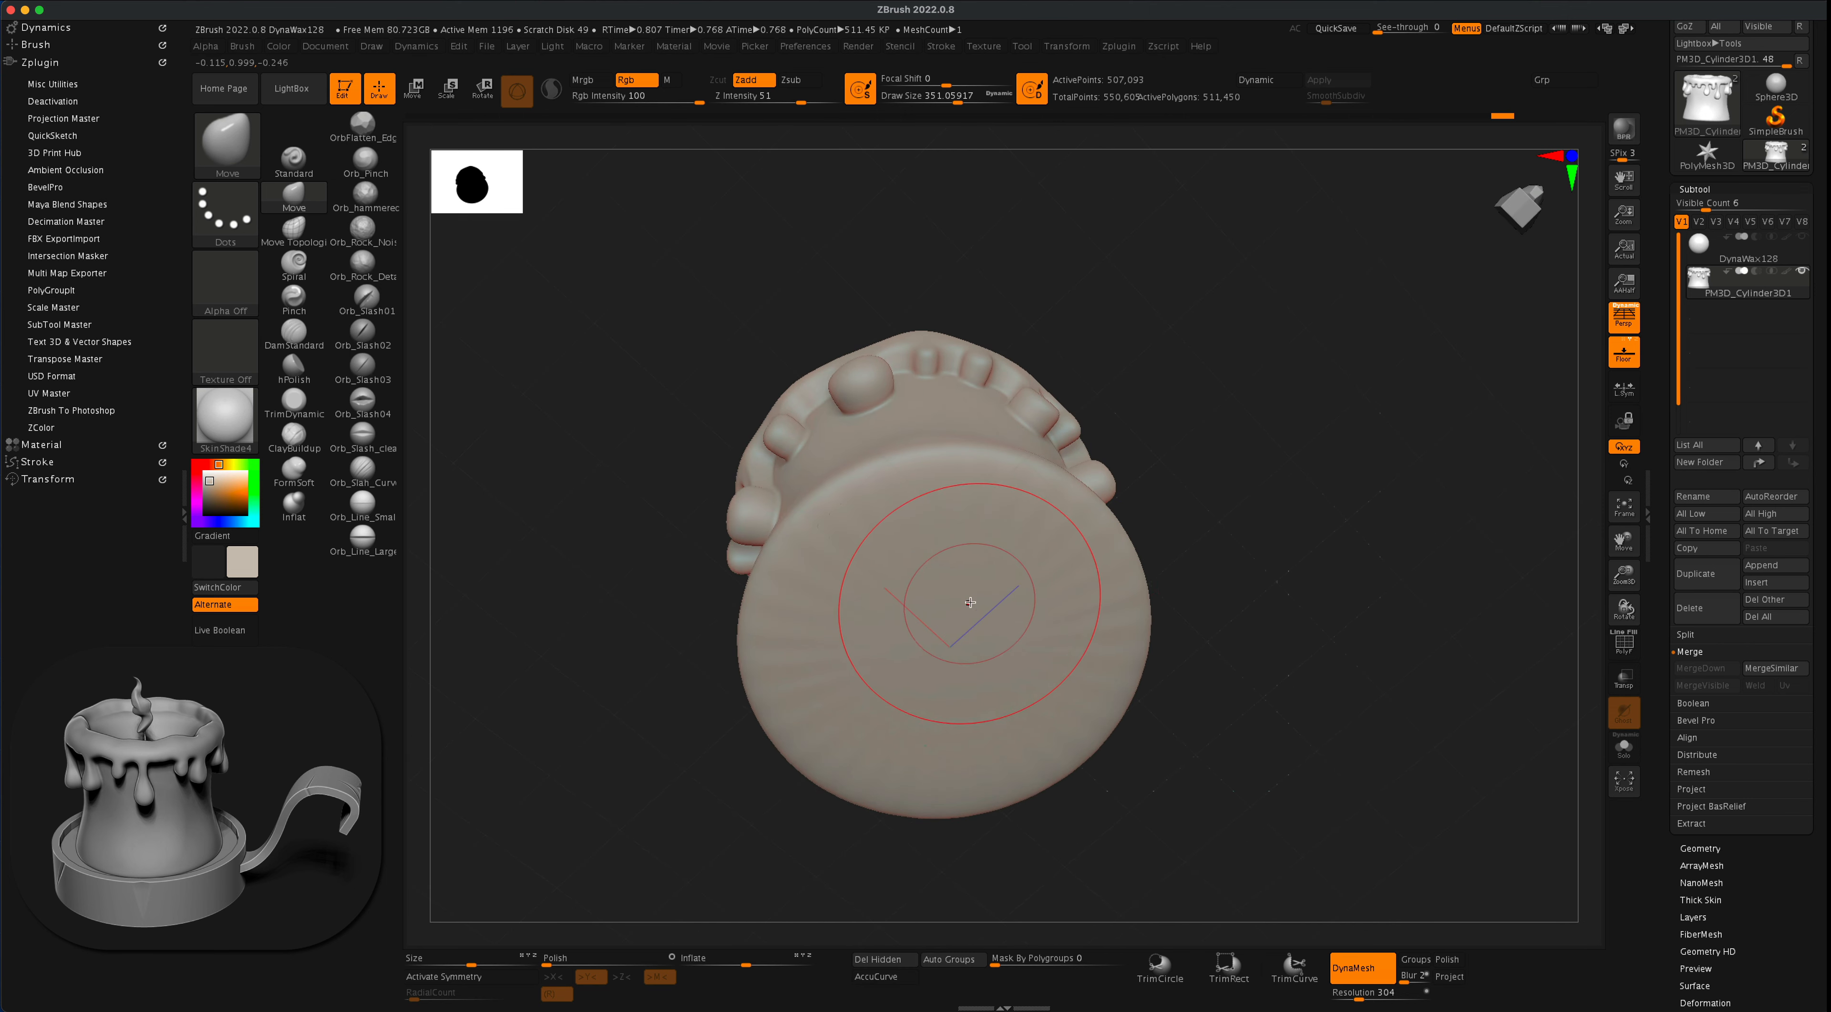
drag(1238, 605, 1259, 596)
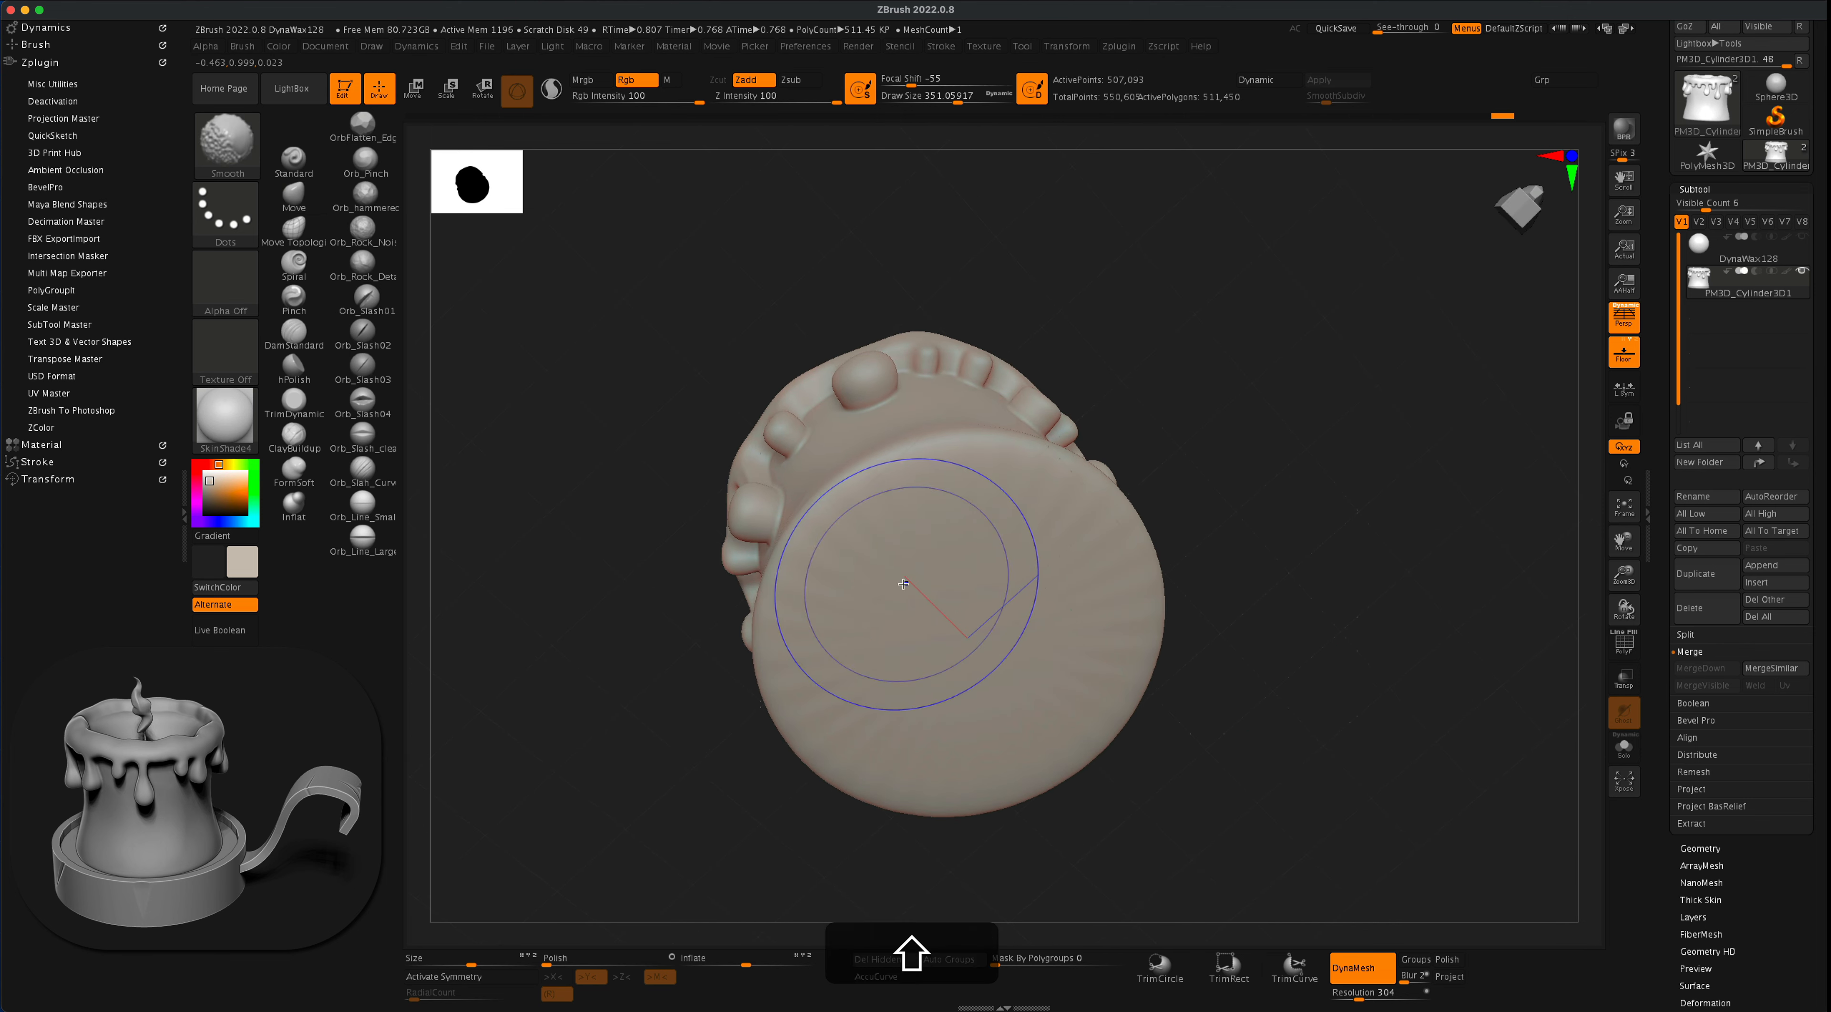
shift+drag(903, 583, 881, 650)
shift+drag(893, 722, 965, 728)
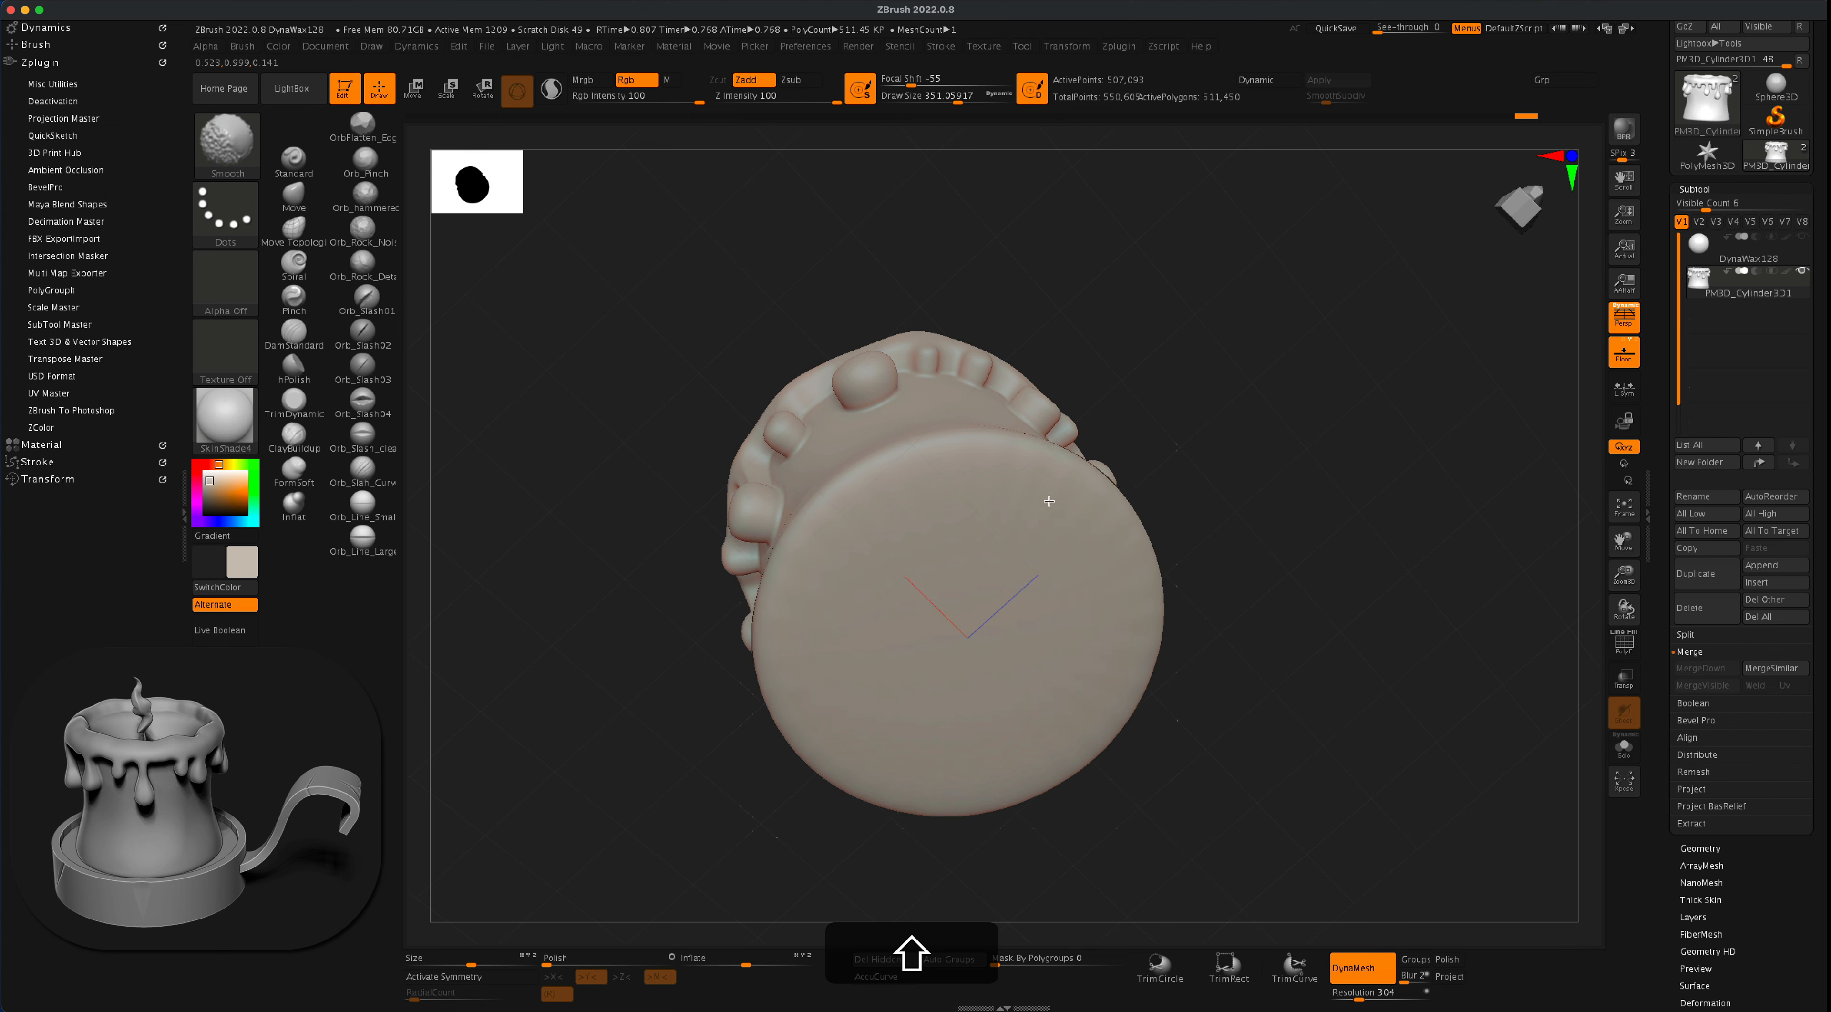
shift+drag(924, 590, 1085, 610)
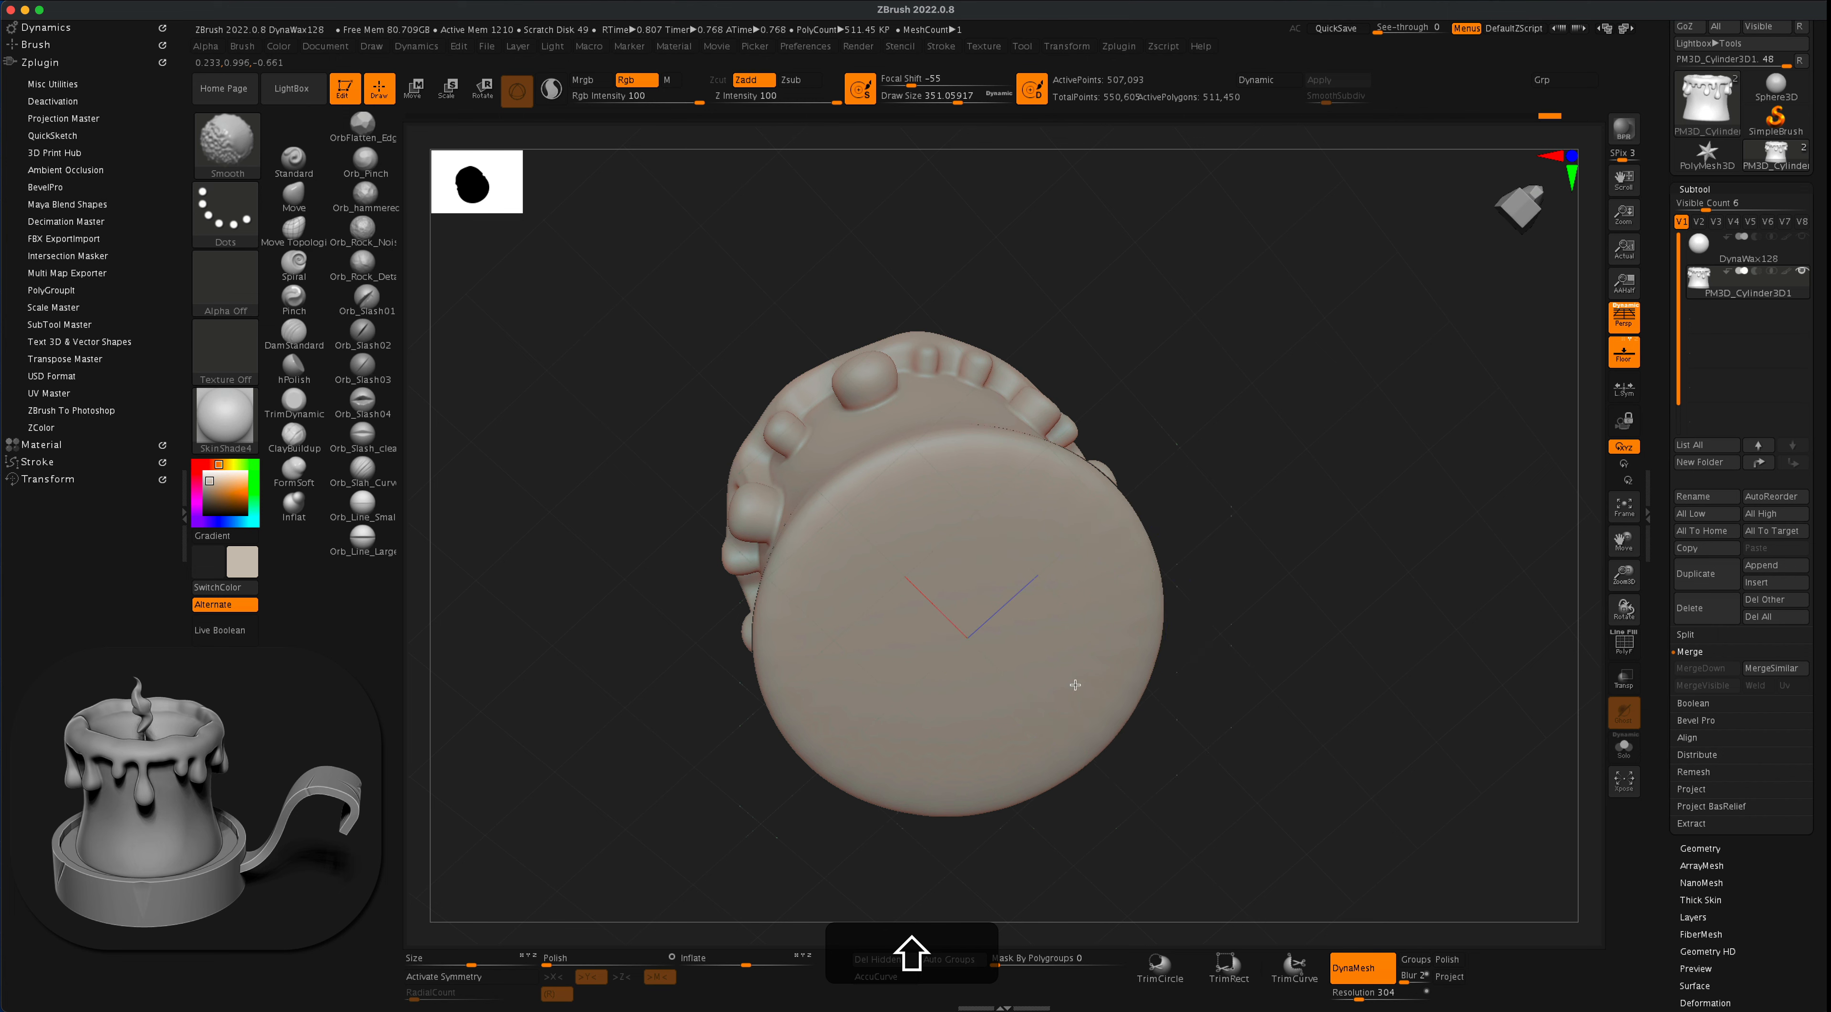
shift+drag(1075, 684, 1087, 656)
mouse_move(1279, 642)
shift+mouse_down()
mouse_move(1270, 665)
mouse_move(1332, 552)
mouse_move(1324, 594)
mouse_move(1303, 514)
mouse_move(1091, 628)
shift+mouse_up()
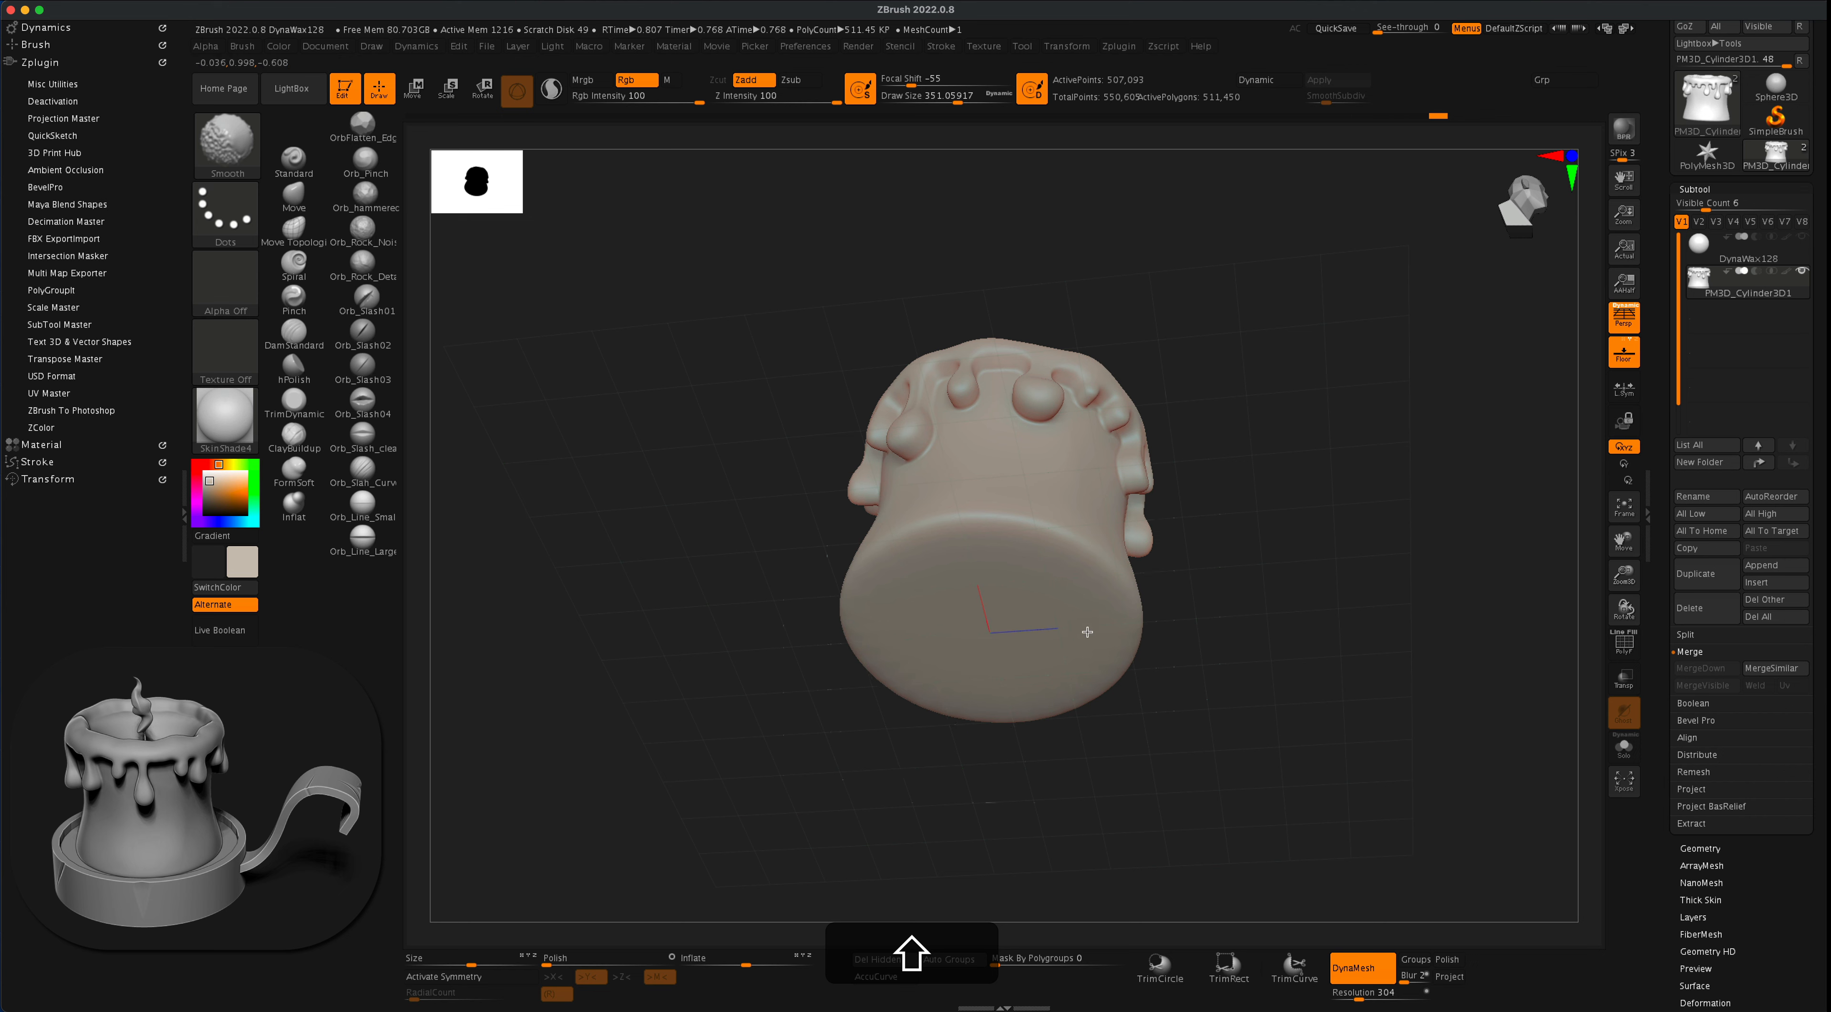
shift+drag(1185, 625, 1299, 624)
- Push the candle's flat top surface down inside the wax rim with the Move brush at a draw size of about 430
mouse_move(1303, 537)
alt+mouse_down()
mouse_move(1287, 661)
mouse_move(1283, 604)
mouse_move(1296, 635)
mouse_move(1280, 627)
alt+mouse_up()
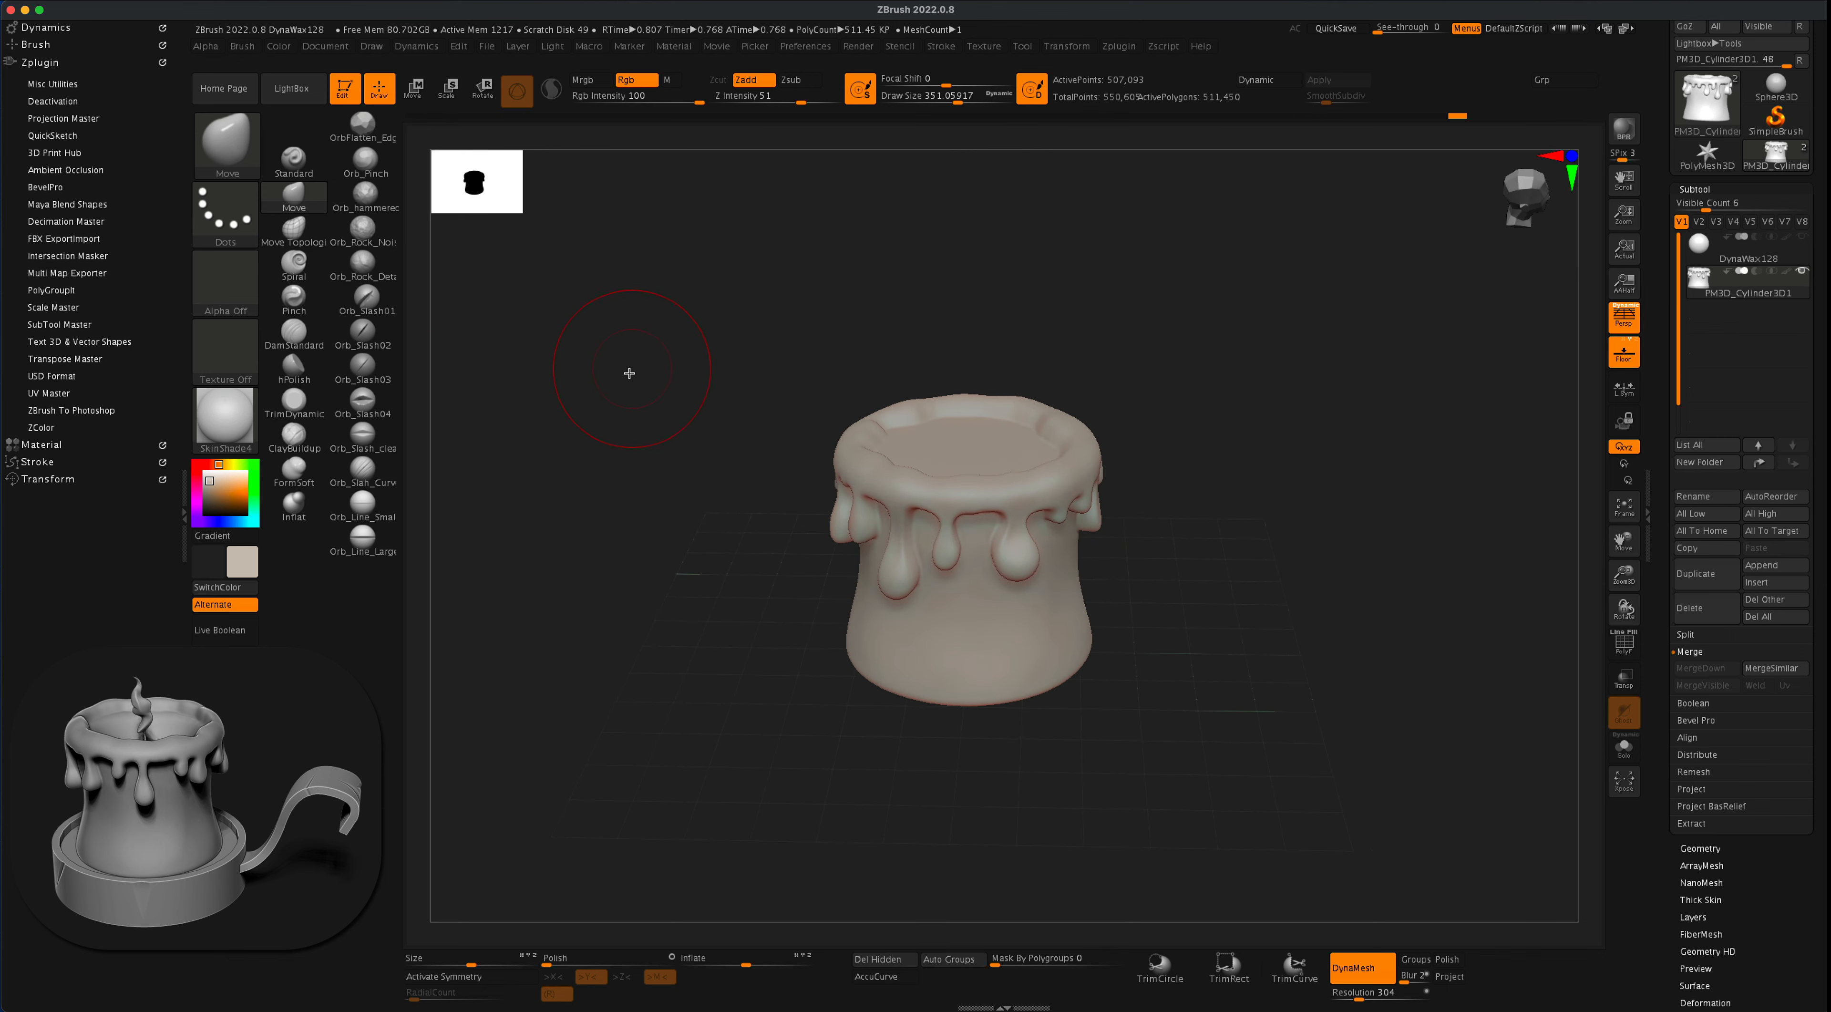
key(s)
drag(629, 378, 639, 378)
key(s)
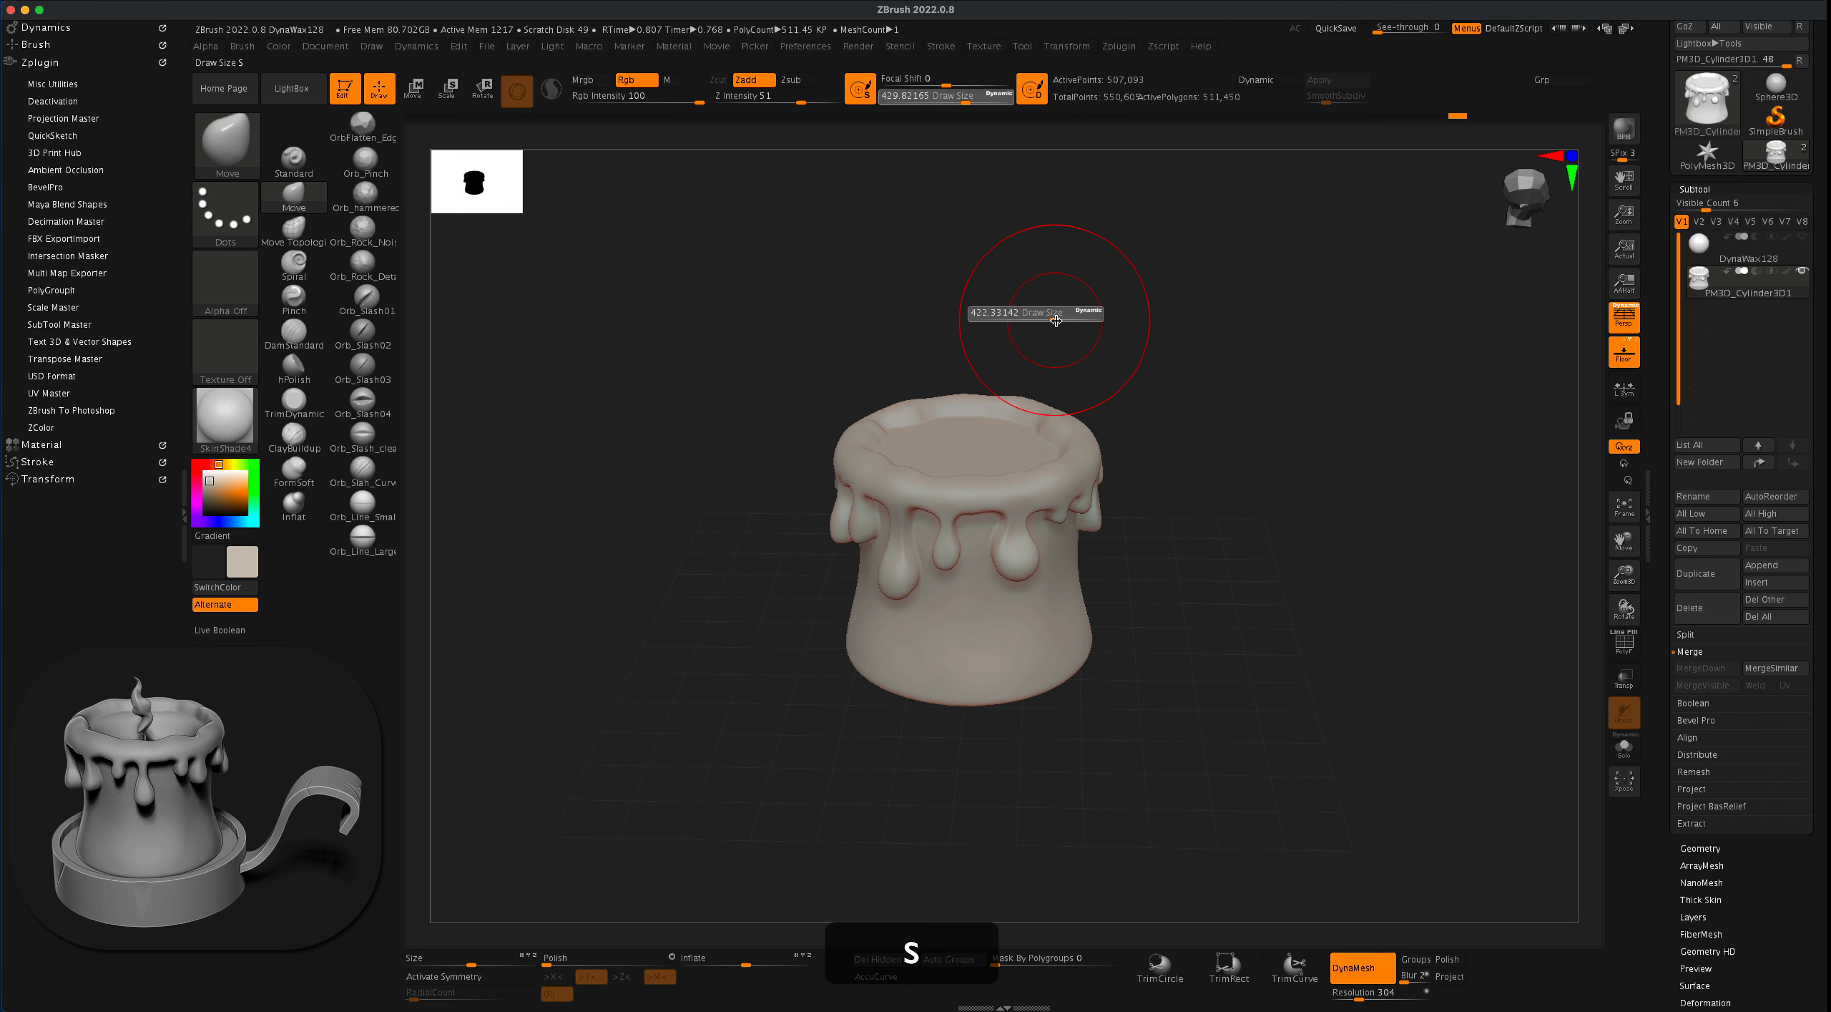
drag(1056, 320, 1108, 324)
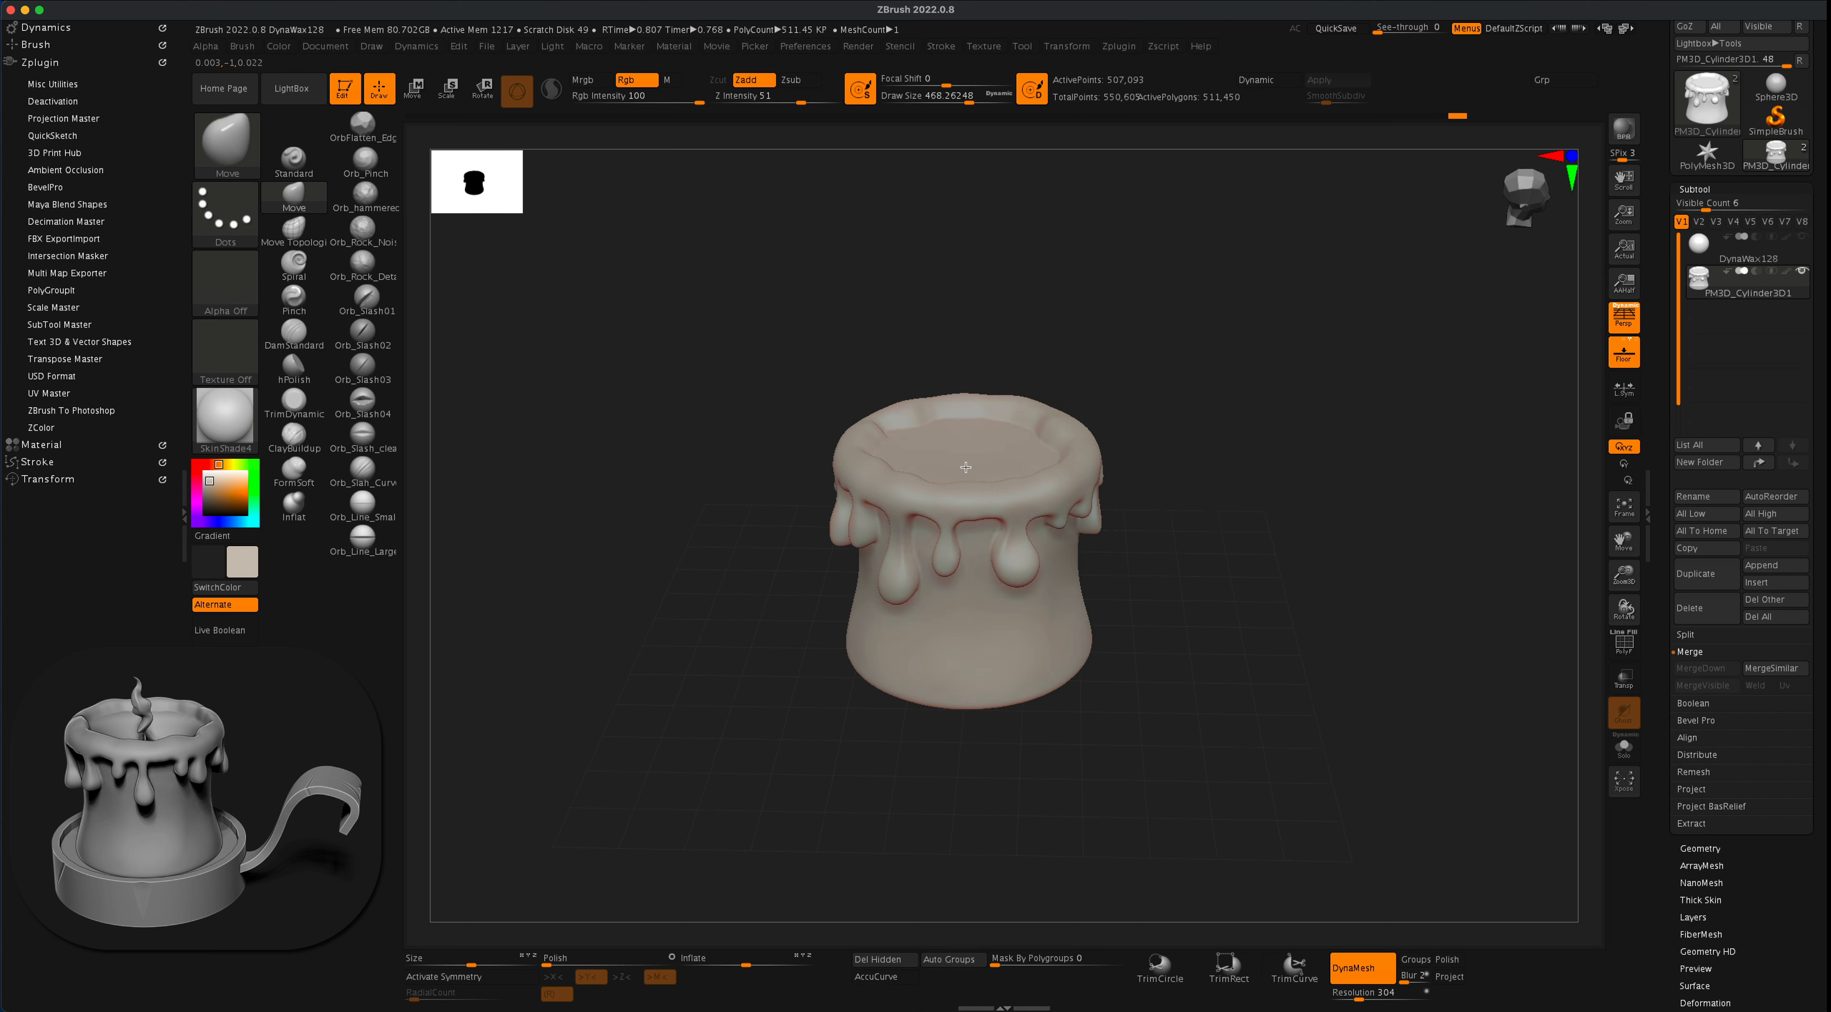
key(s)
drag(1091, 340, 1040, 339)
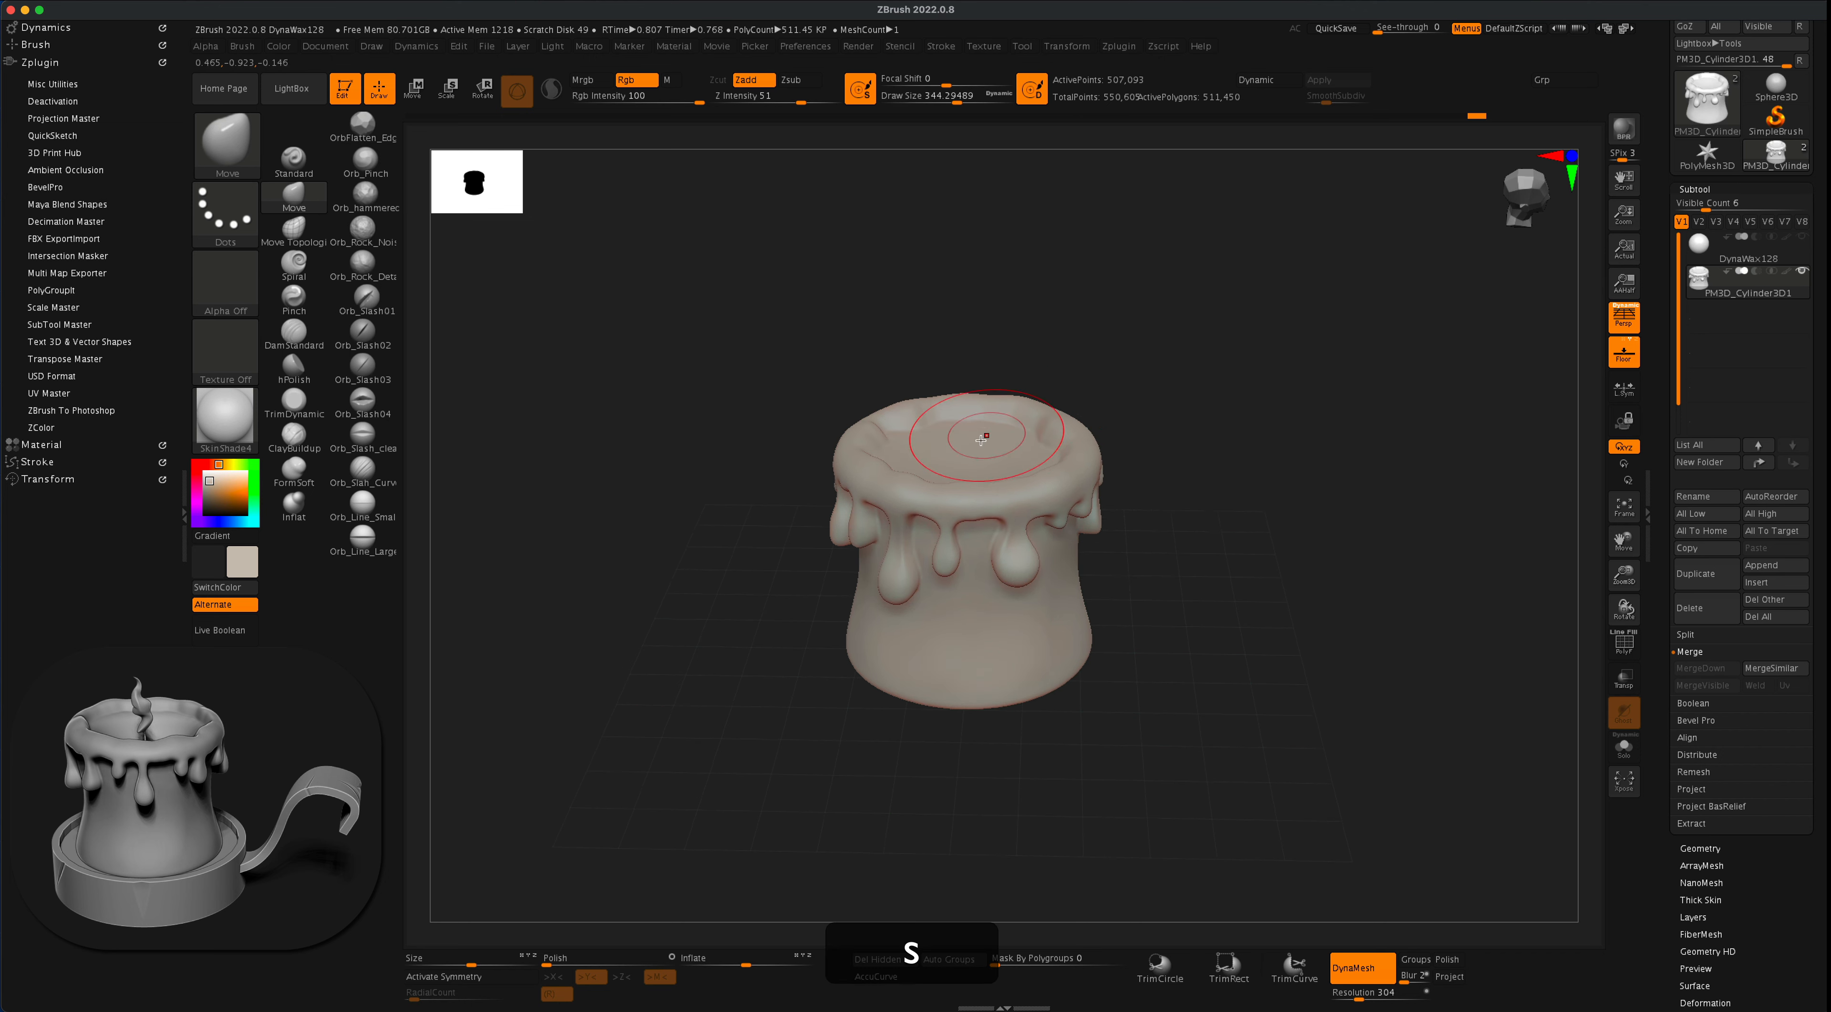
mouse_move(1172, 398)
mouse_down()
mouse_move(1157, 442)
mouse_move(1177, 380)
mouse_up()
key(s)
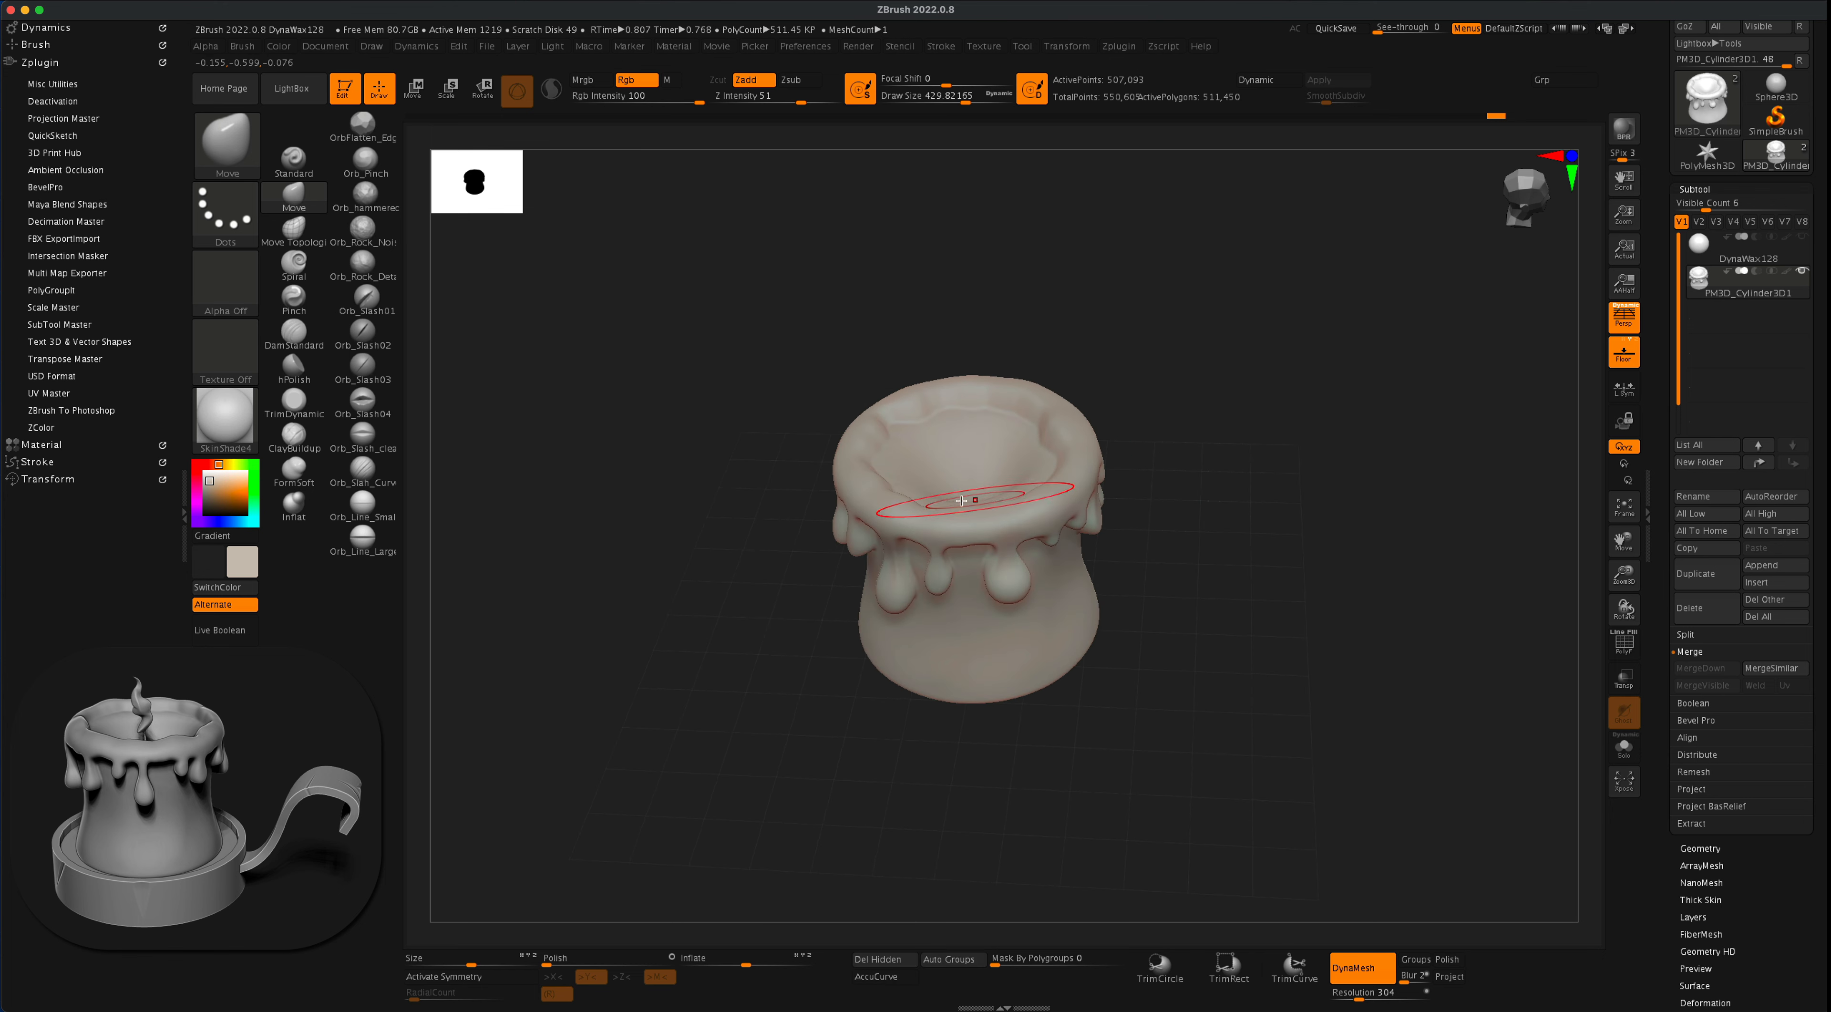
- Reshape the recessed wax pool and the inside of its rim with the Move brush at a draw size of about 386
drag(1137, 455, 1206, 387)
key(s)
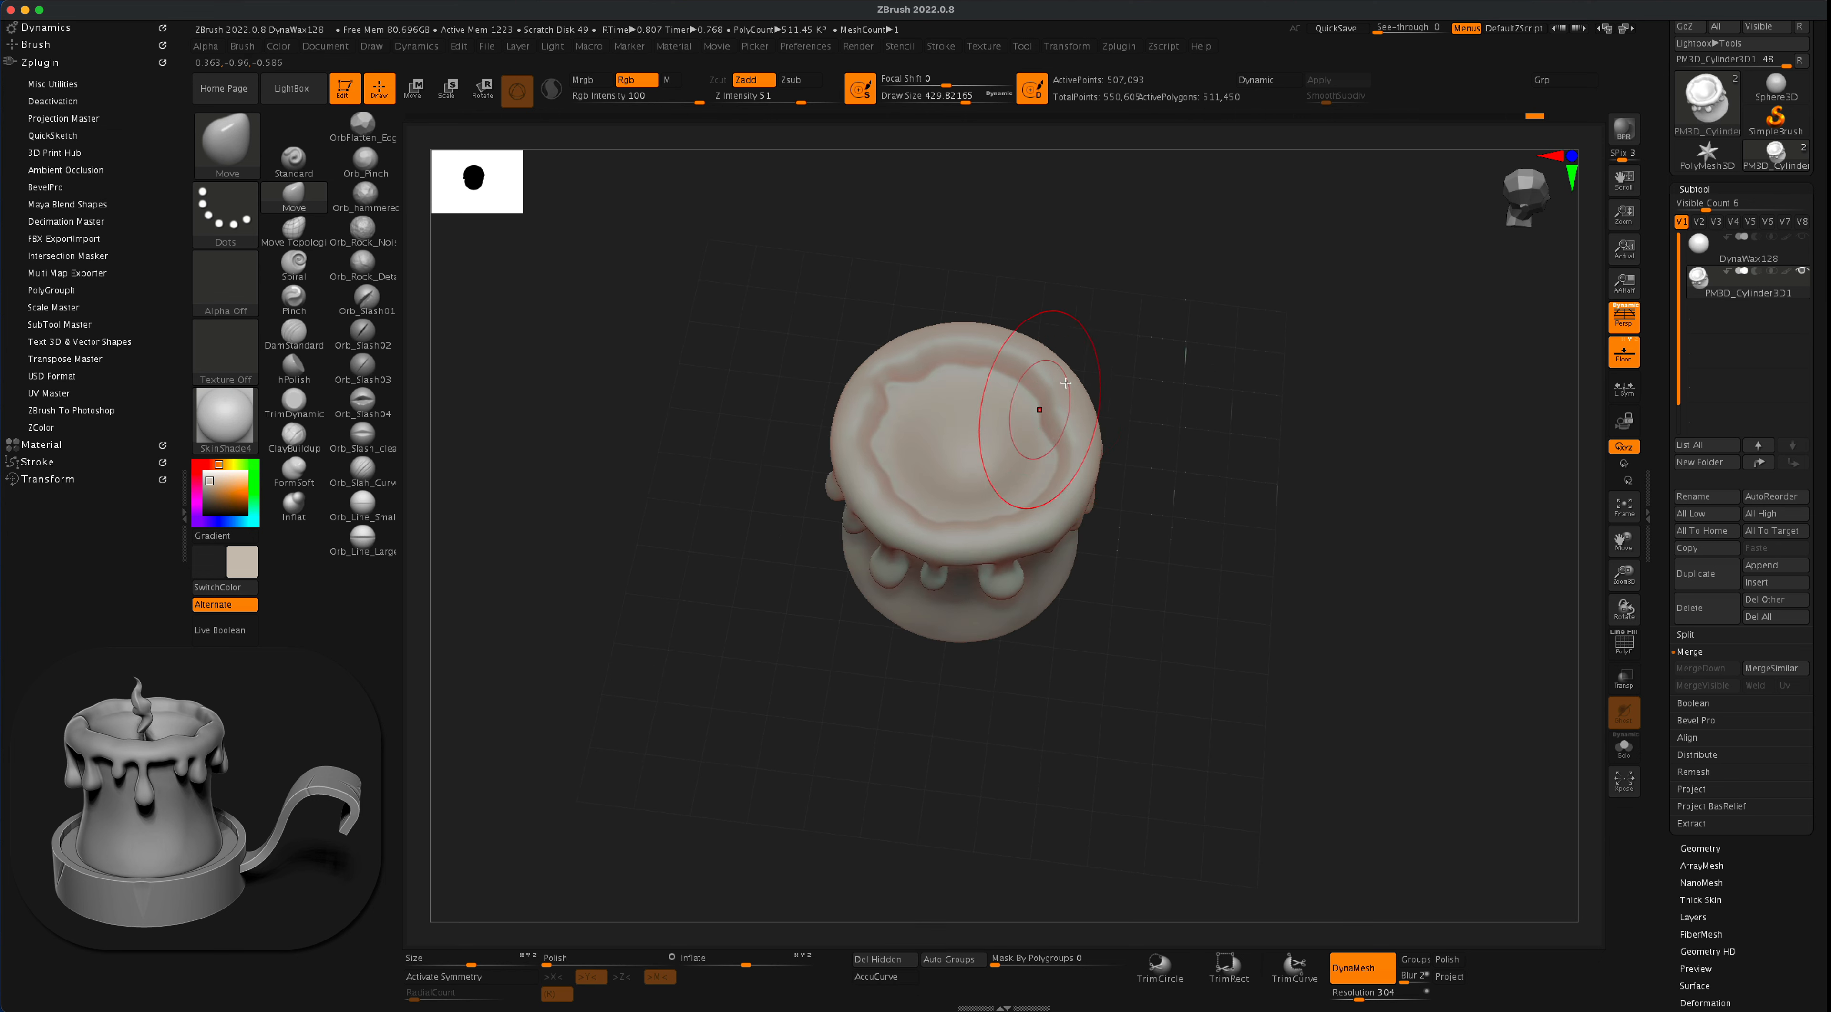
key(s)
drag(1161, 328, 1157, 330)
alt+drag(1166, 334, 1176, 366)
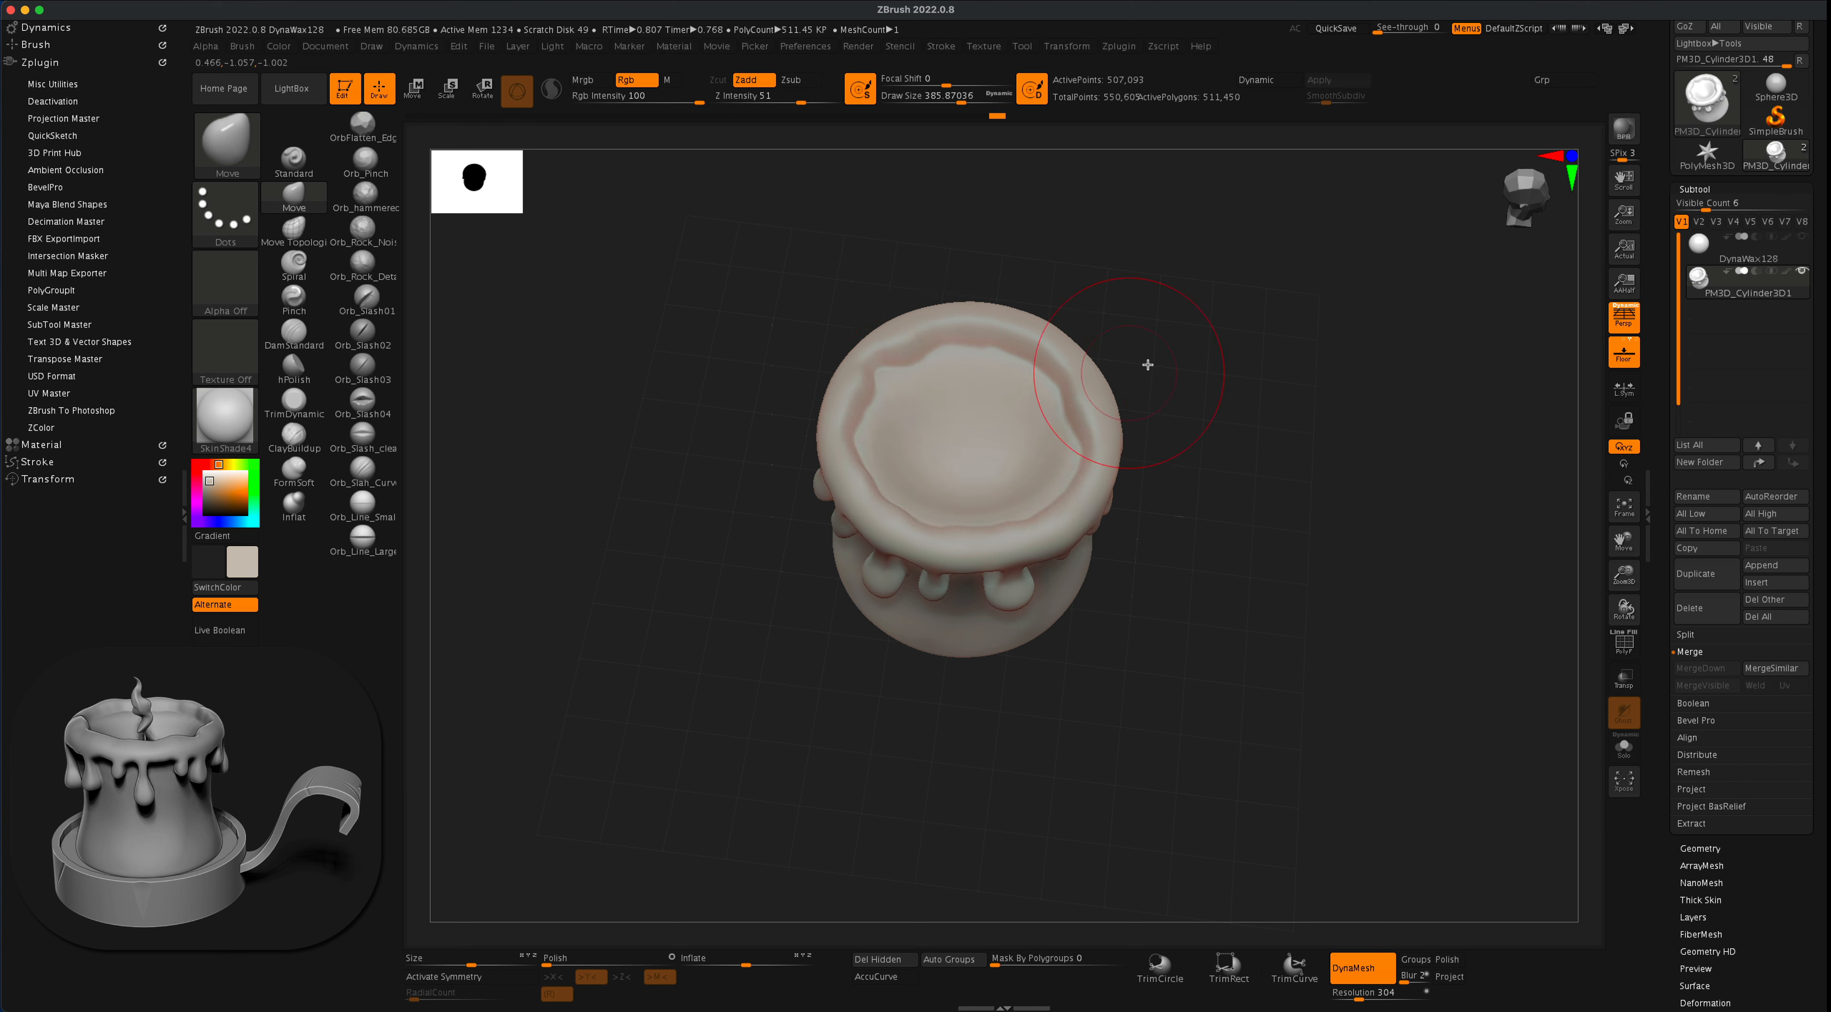
drag(1147, 364, 1194, 401)
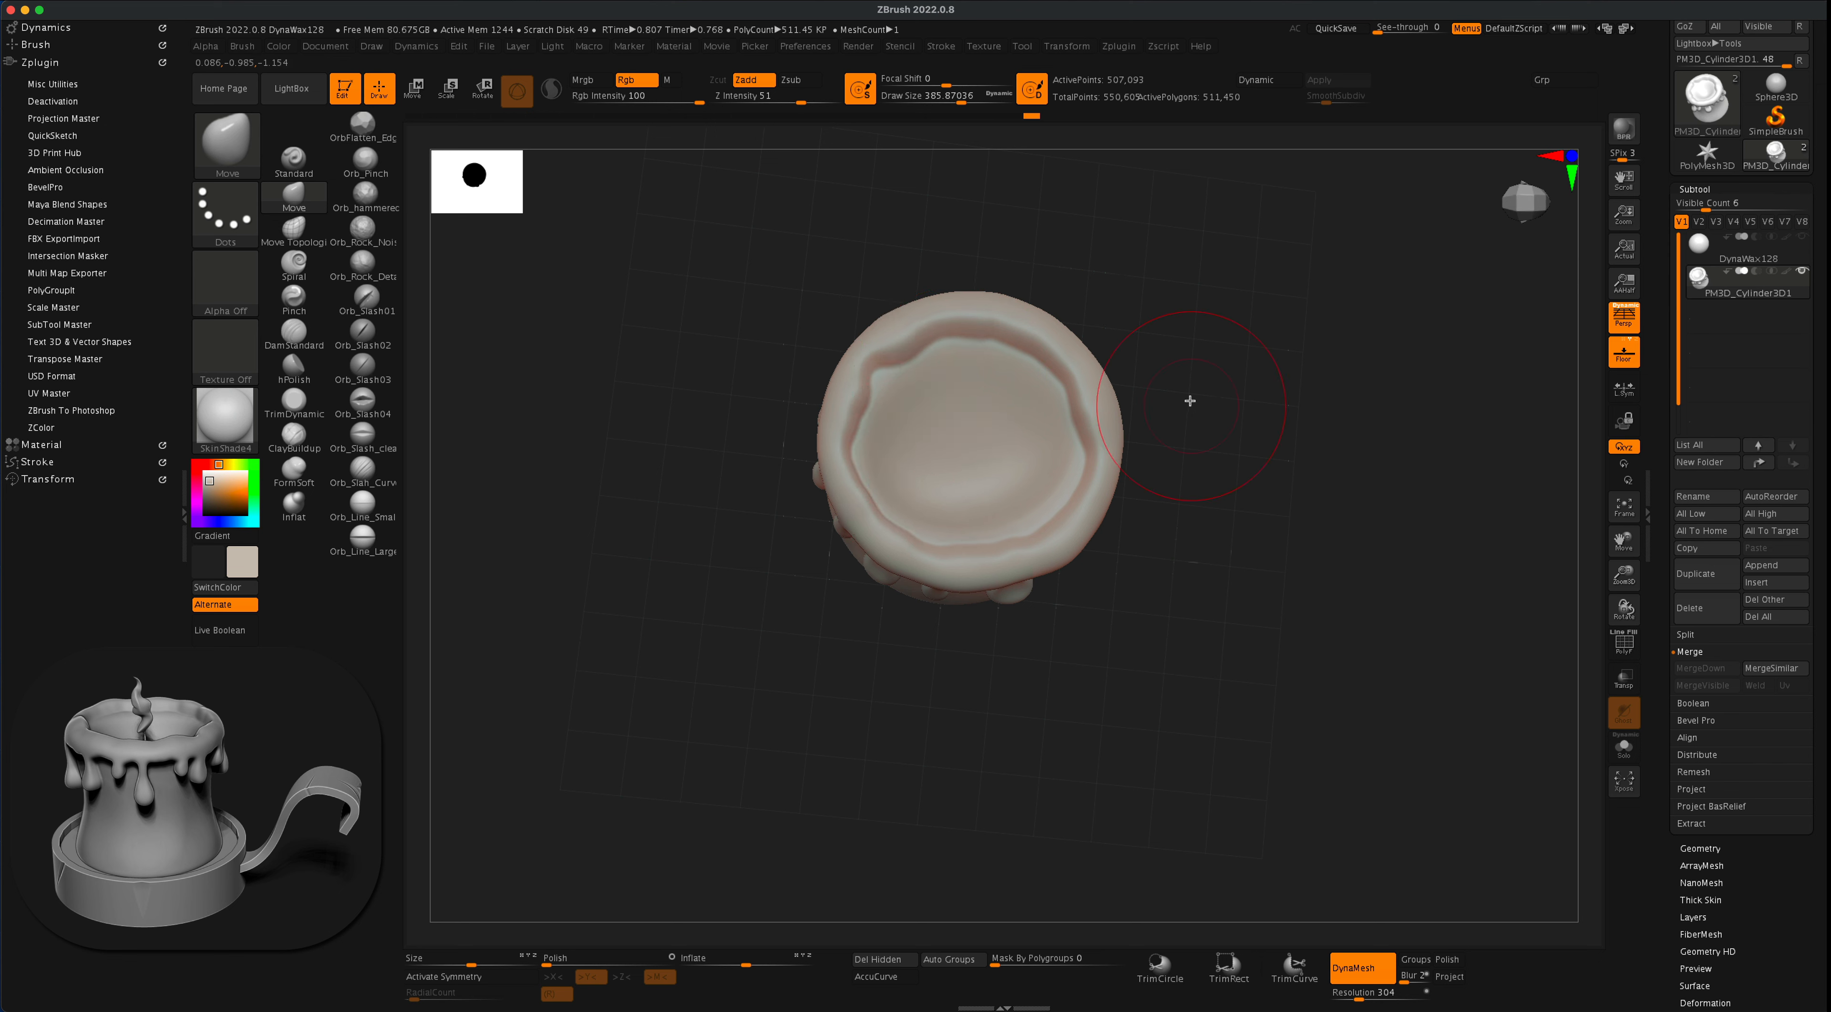
mouse_move(1190, 400)
mouse_down()
mouse_move(1172, 298)
mouse_move(1095, 355)
mouse_move(1217, 375)
mouse_move(1210, 338)
mouse_move(1226, 396)
mouse_move(1275, 425)
mouse_move(1269, 449)
mouse_move(1106, 441)
mouse_up()
alt+drag(629, 508, 520, 503)
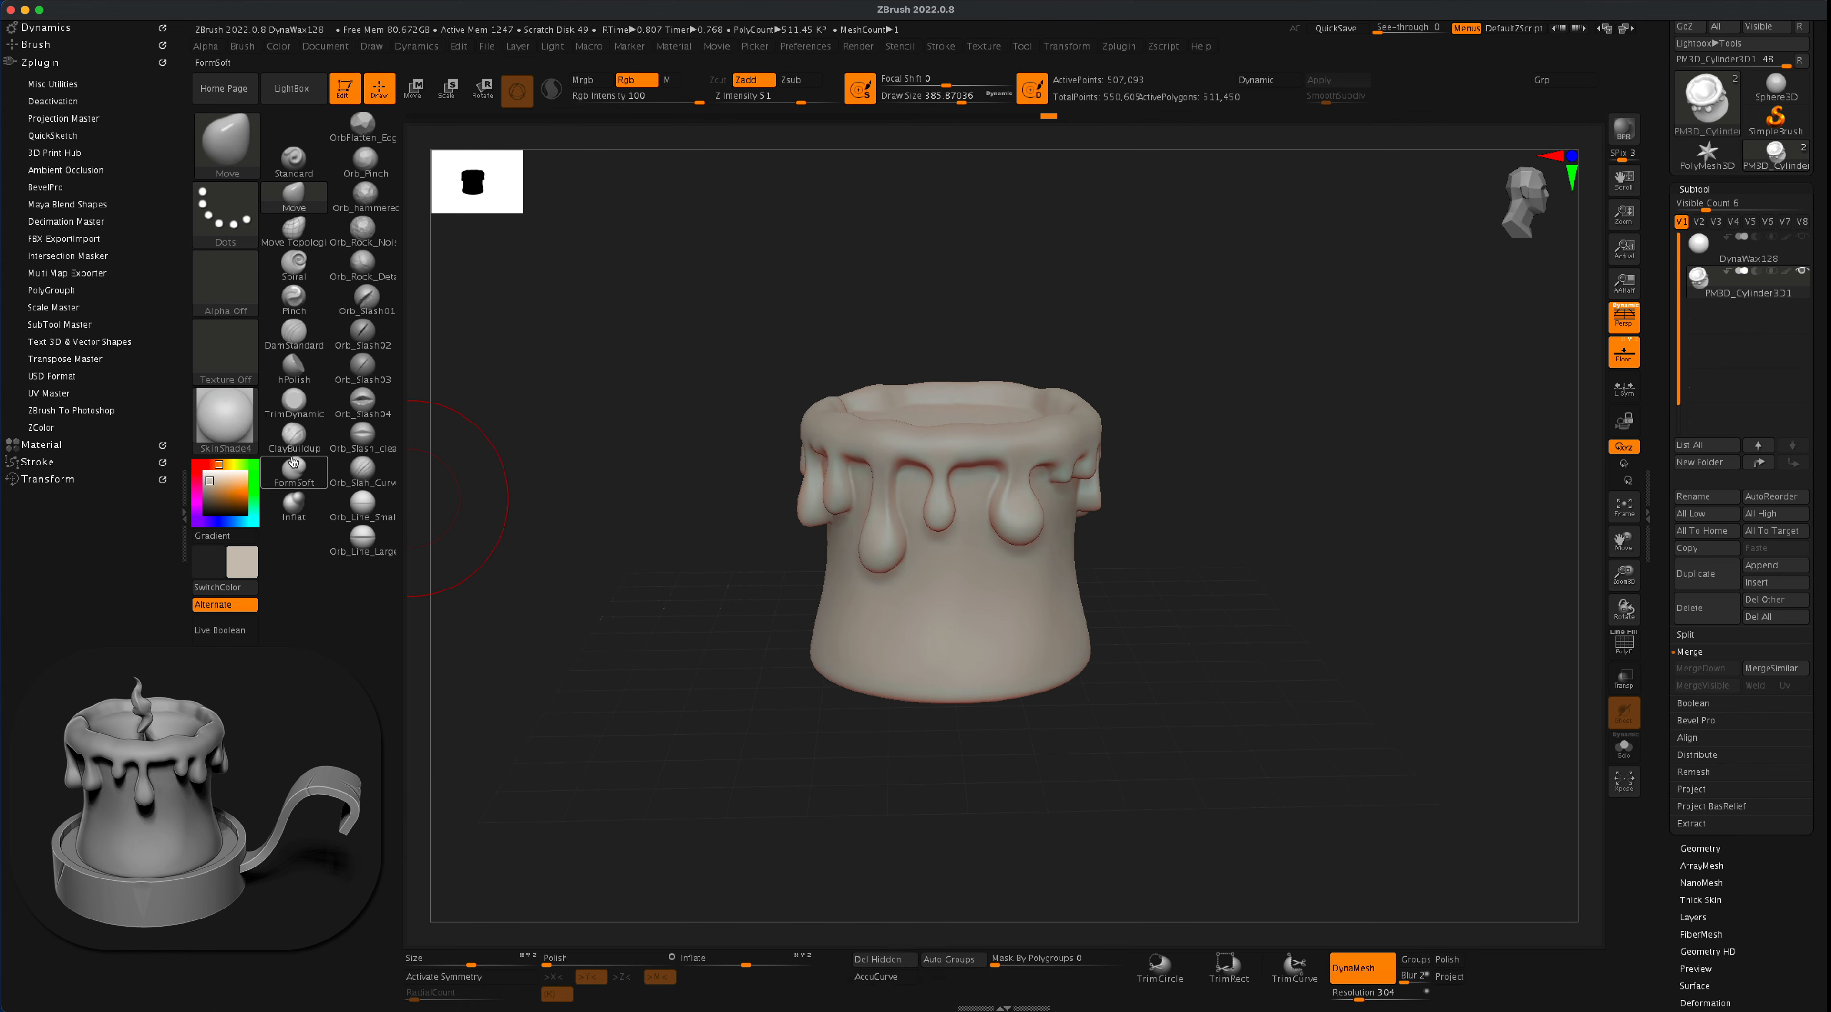
- Change the candle's display material to StartupMaterial
click(247, 428)
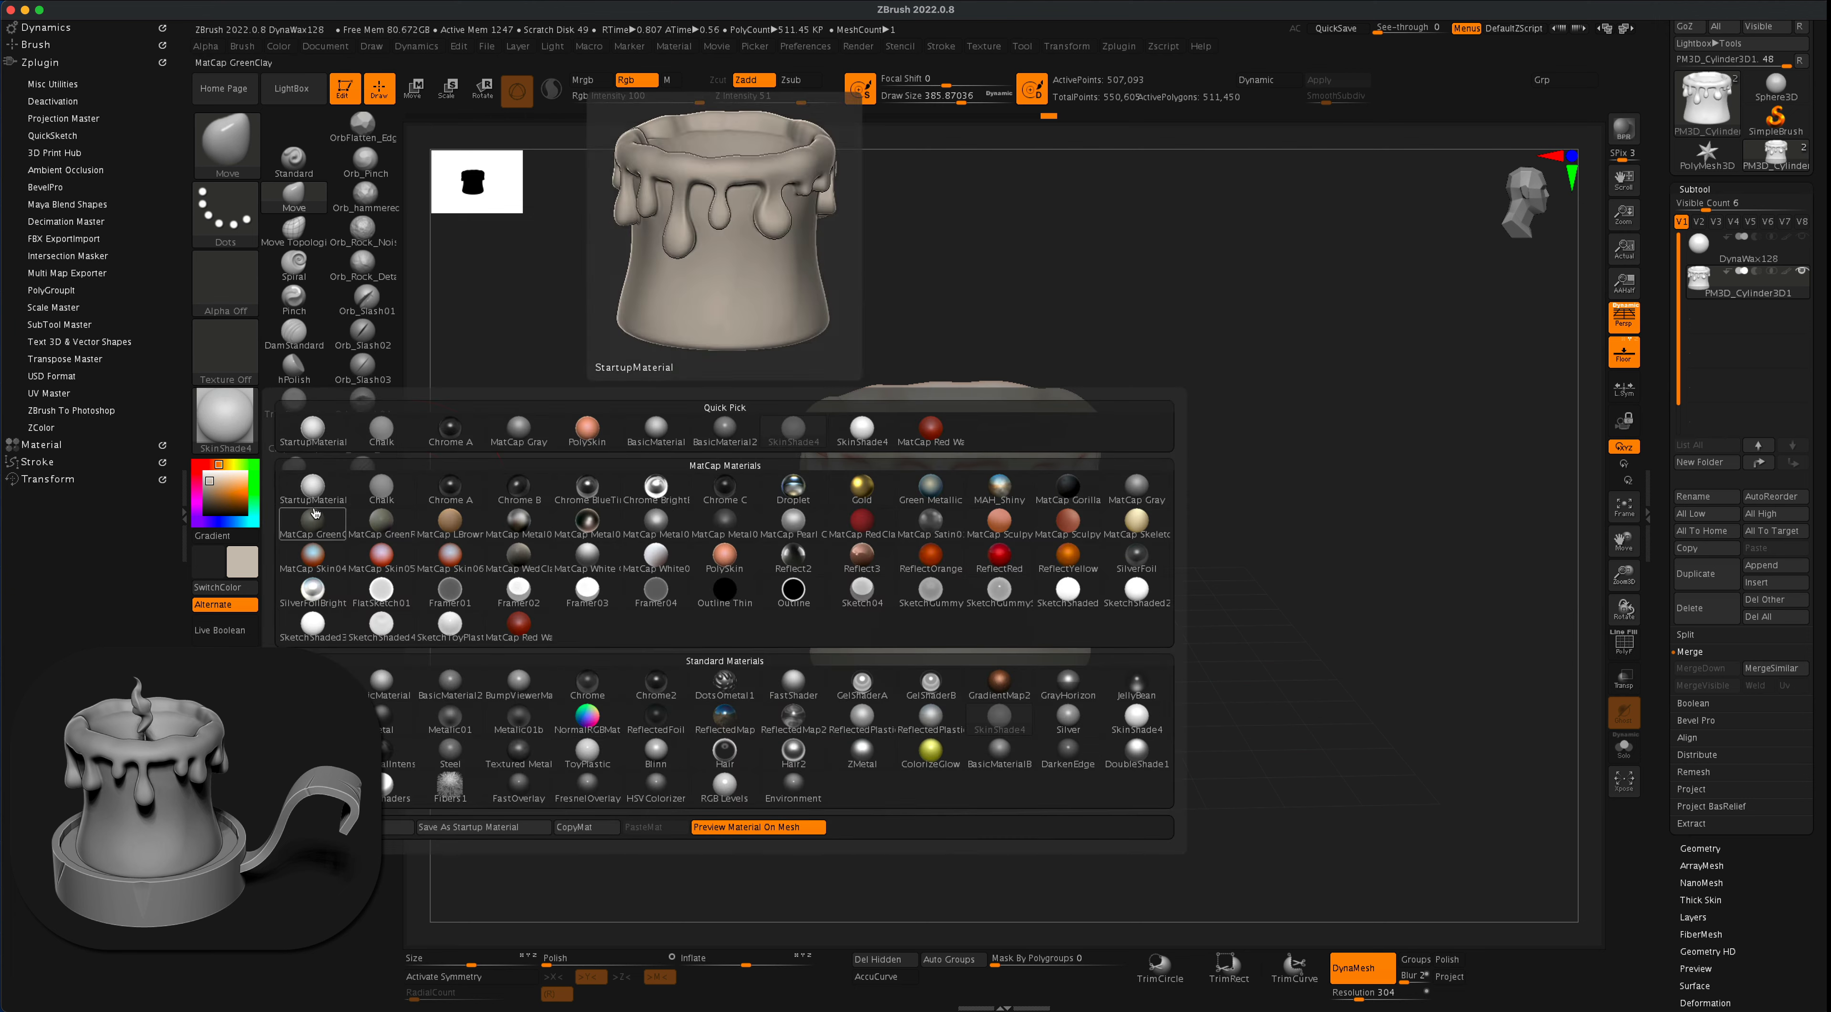
click(312, 488)
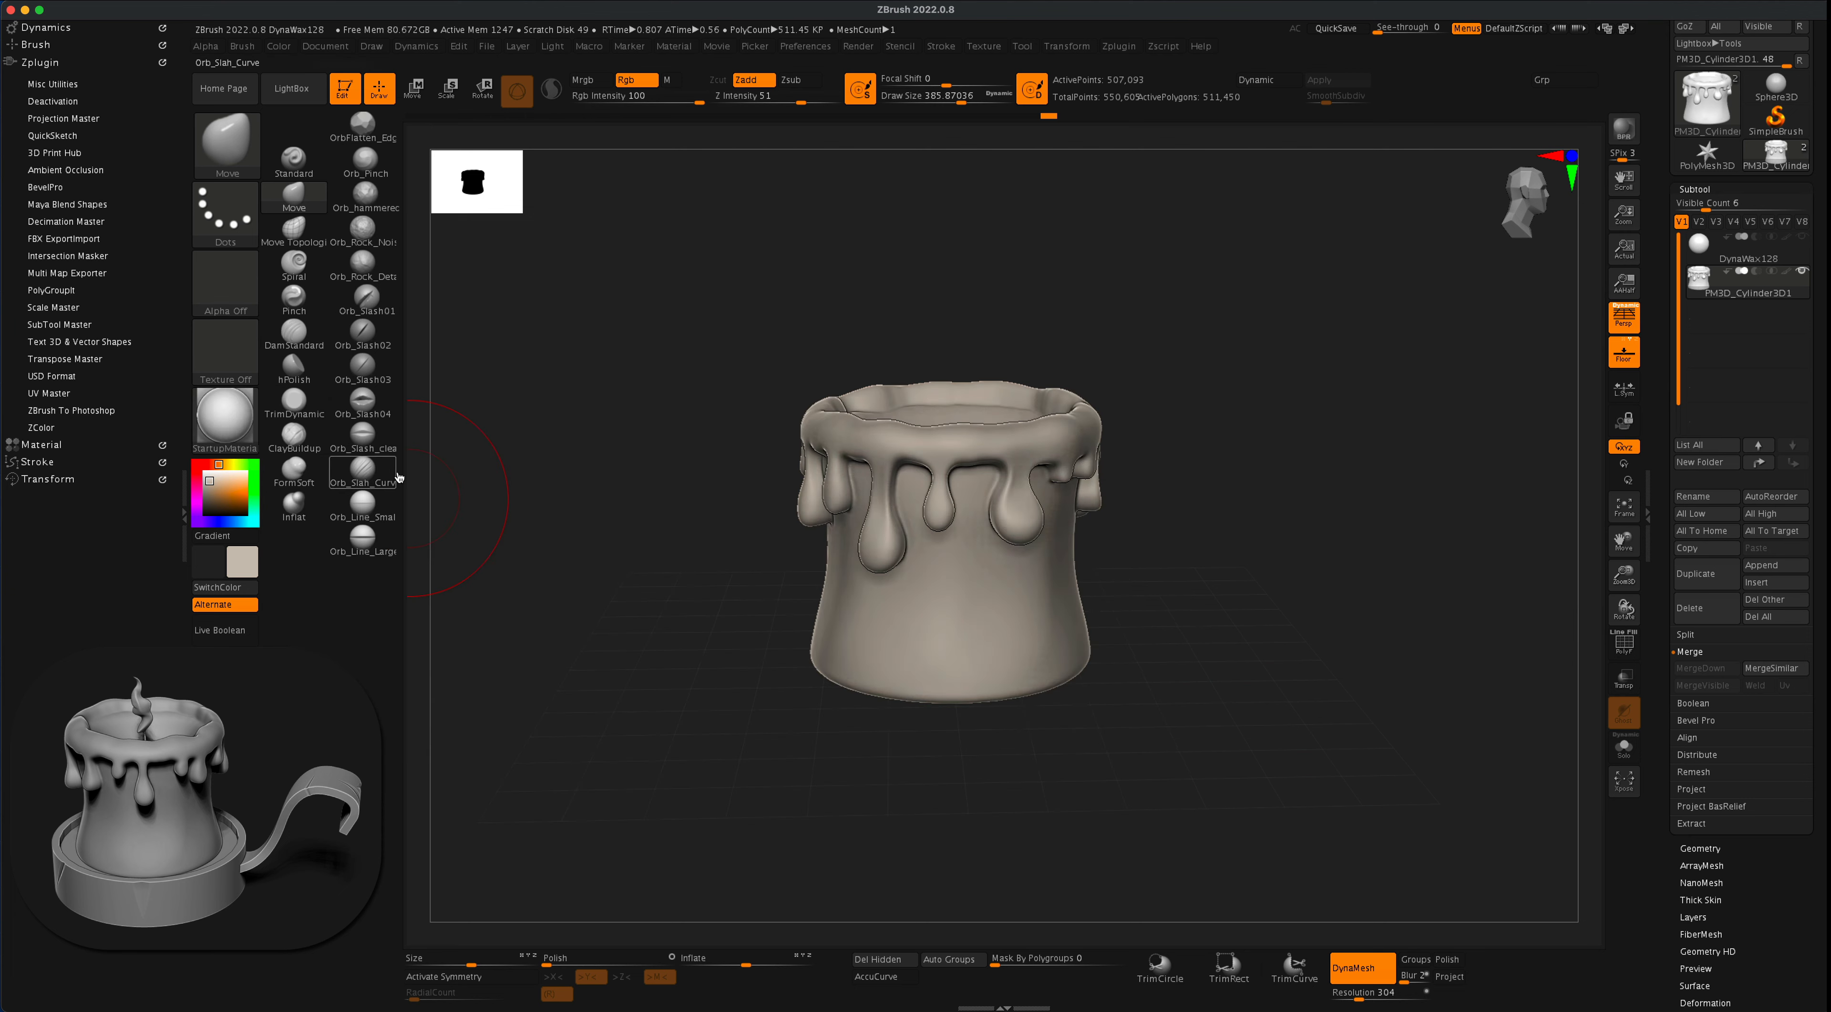
drag(1221, 534, 1263, 517)
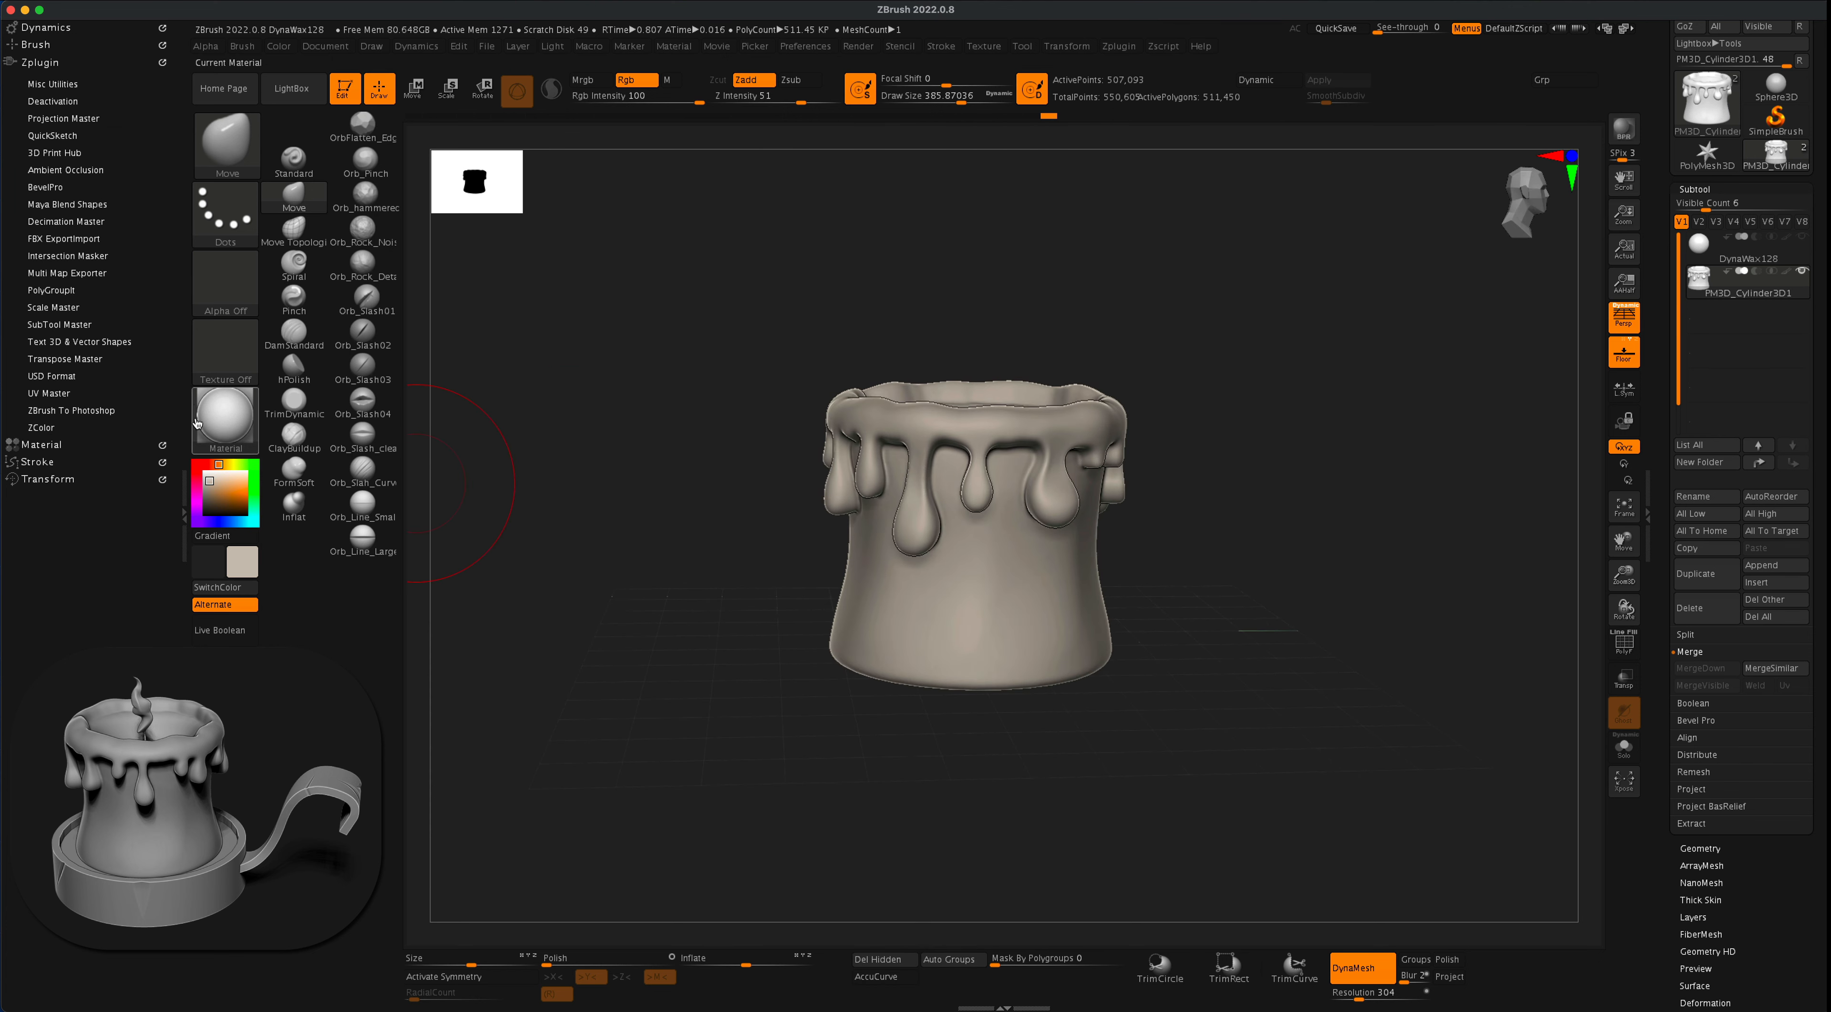
- Smooth the candle's bottom face and its lower edge with the Smooth brush
mouse_move(744, 551)
mouse_down()
mouse_move(719, 531)
mouse_move(727, 429)
mouse_up()
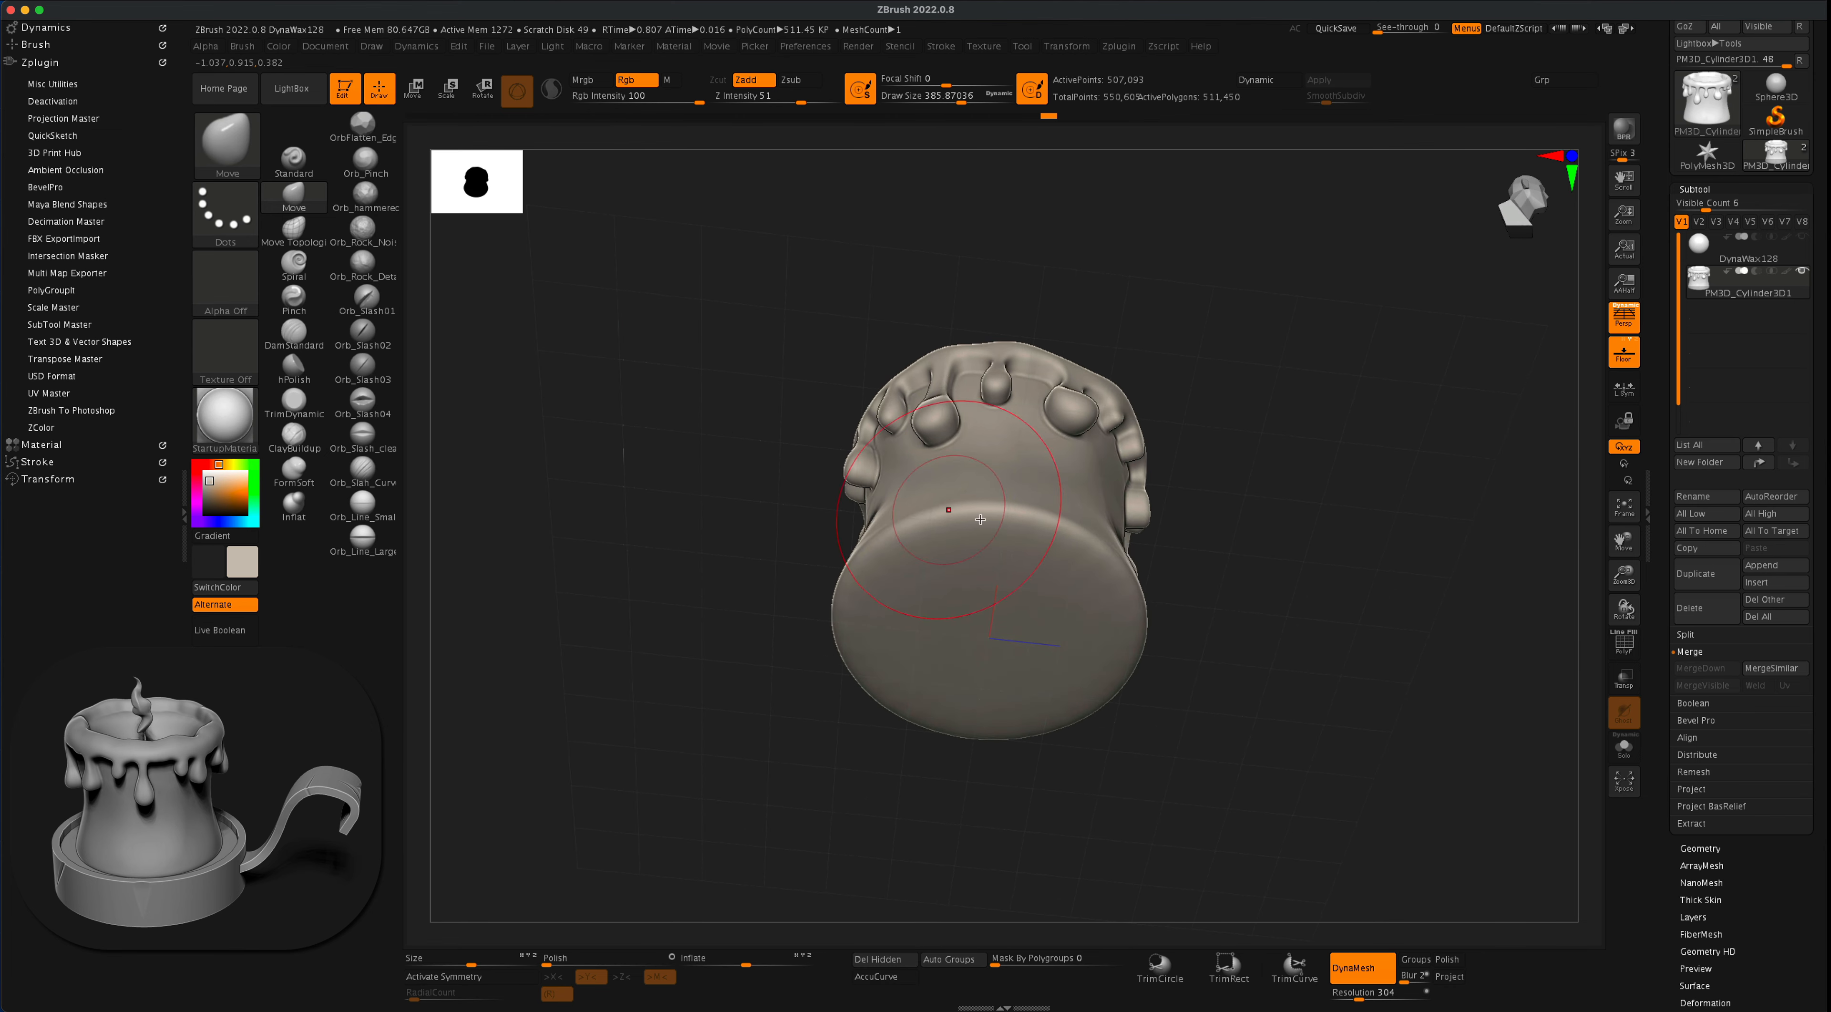
key(shift+s)
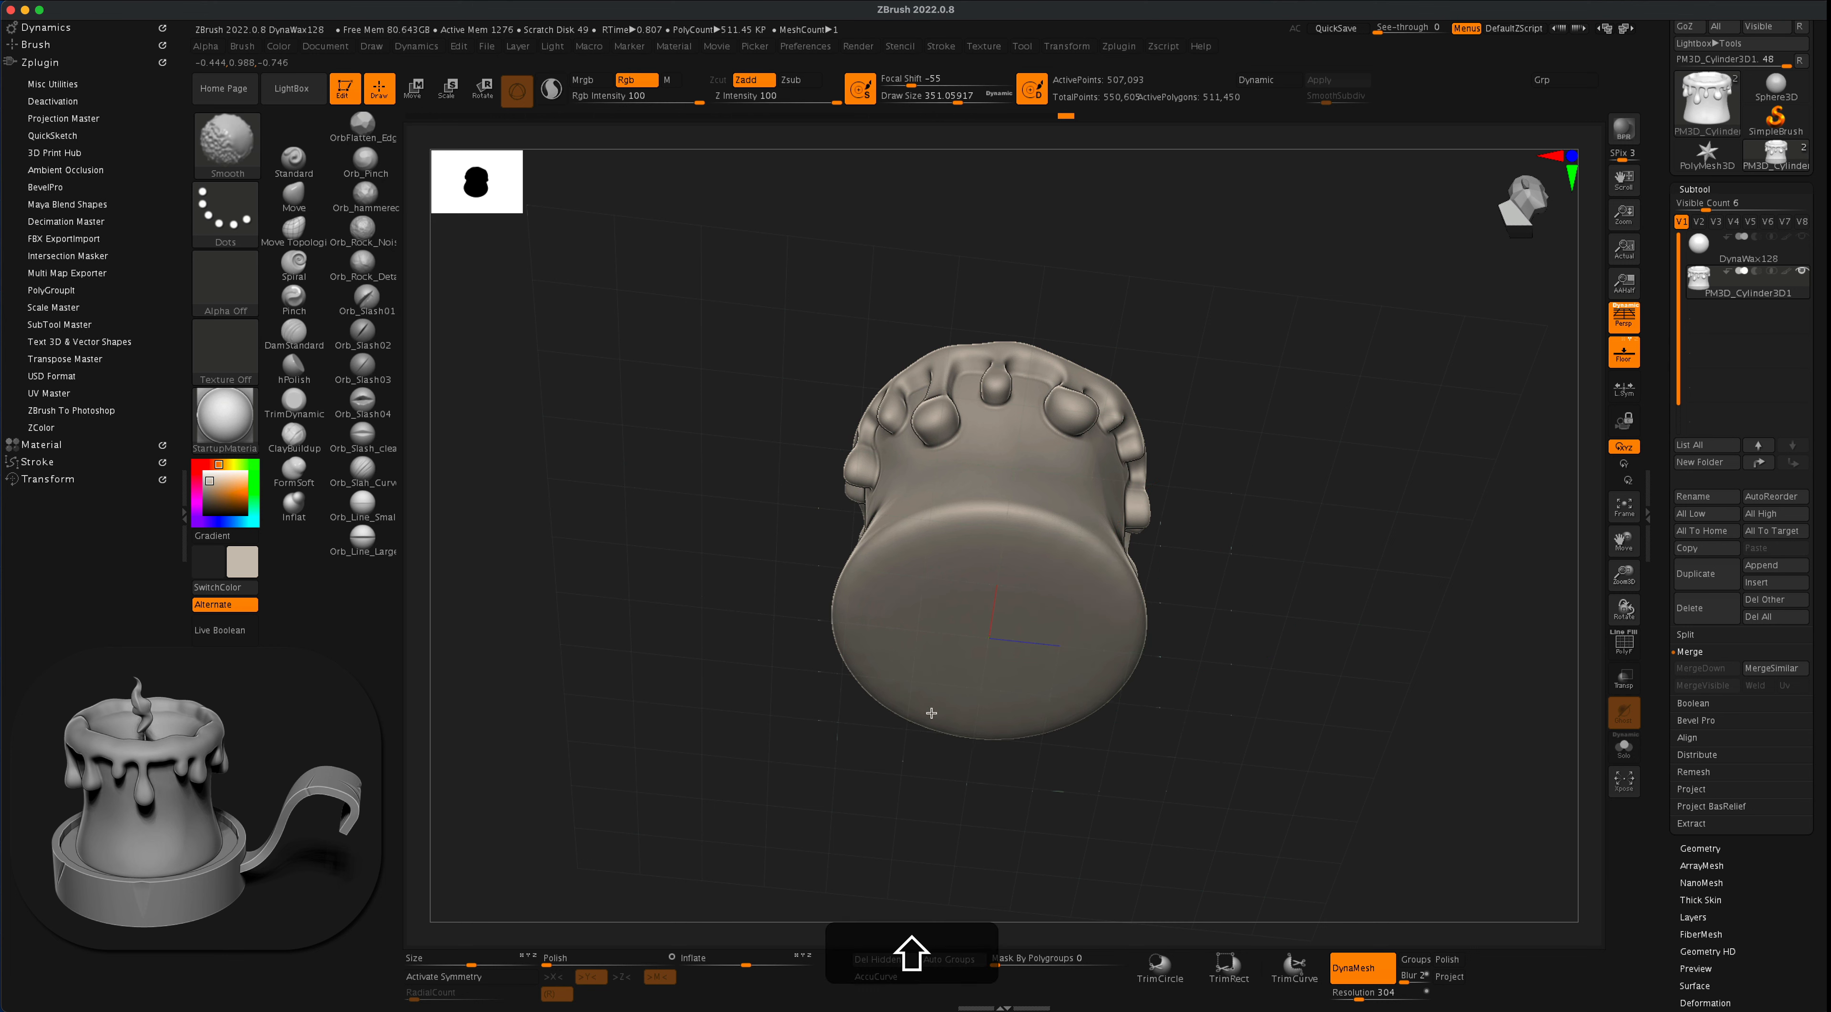
mouse_move(1254, 527)
mouse_down()
mouse_move(1263, 515)
mouse_move(1262, 639)
mouse_up()
- Smooth the crease where the wax pool meets the inner rim, using a Smooth brush draw size of about 228
alt+drag(1273, 495, 1275, 616)
key(s)
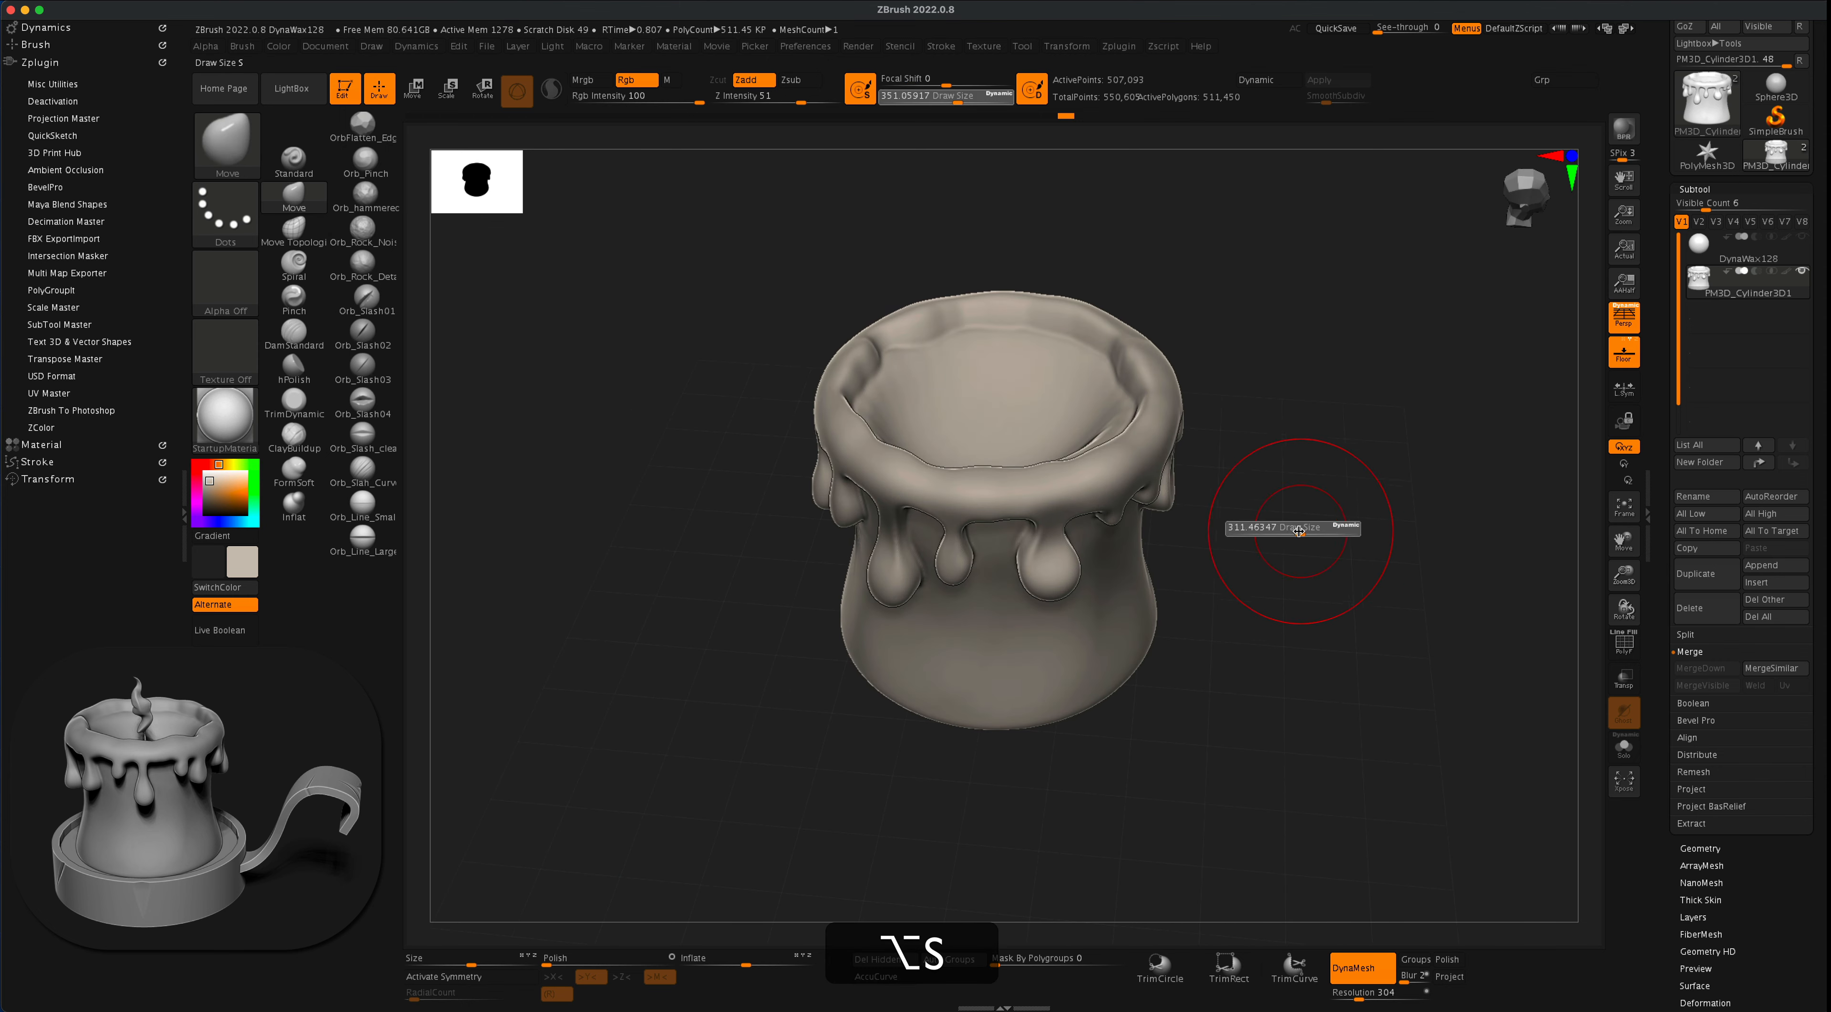
drag(1290, 533, 1290, 533)
drag(1120, 286, 1195, 297)
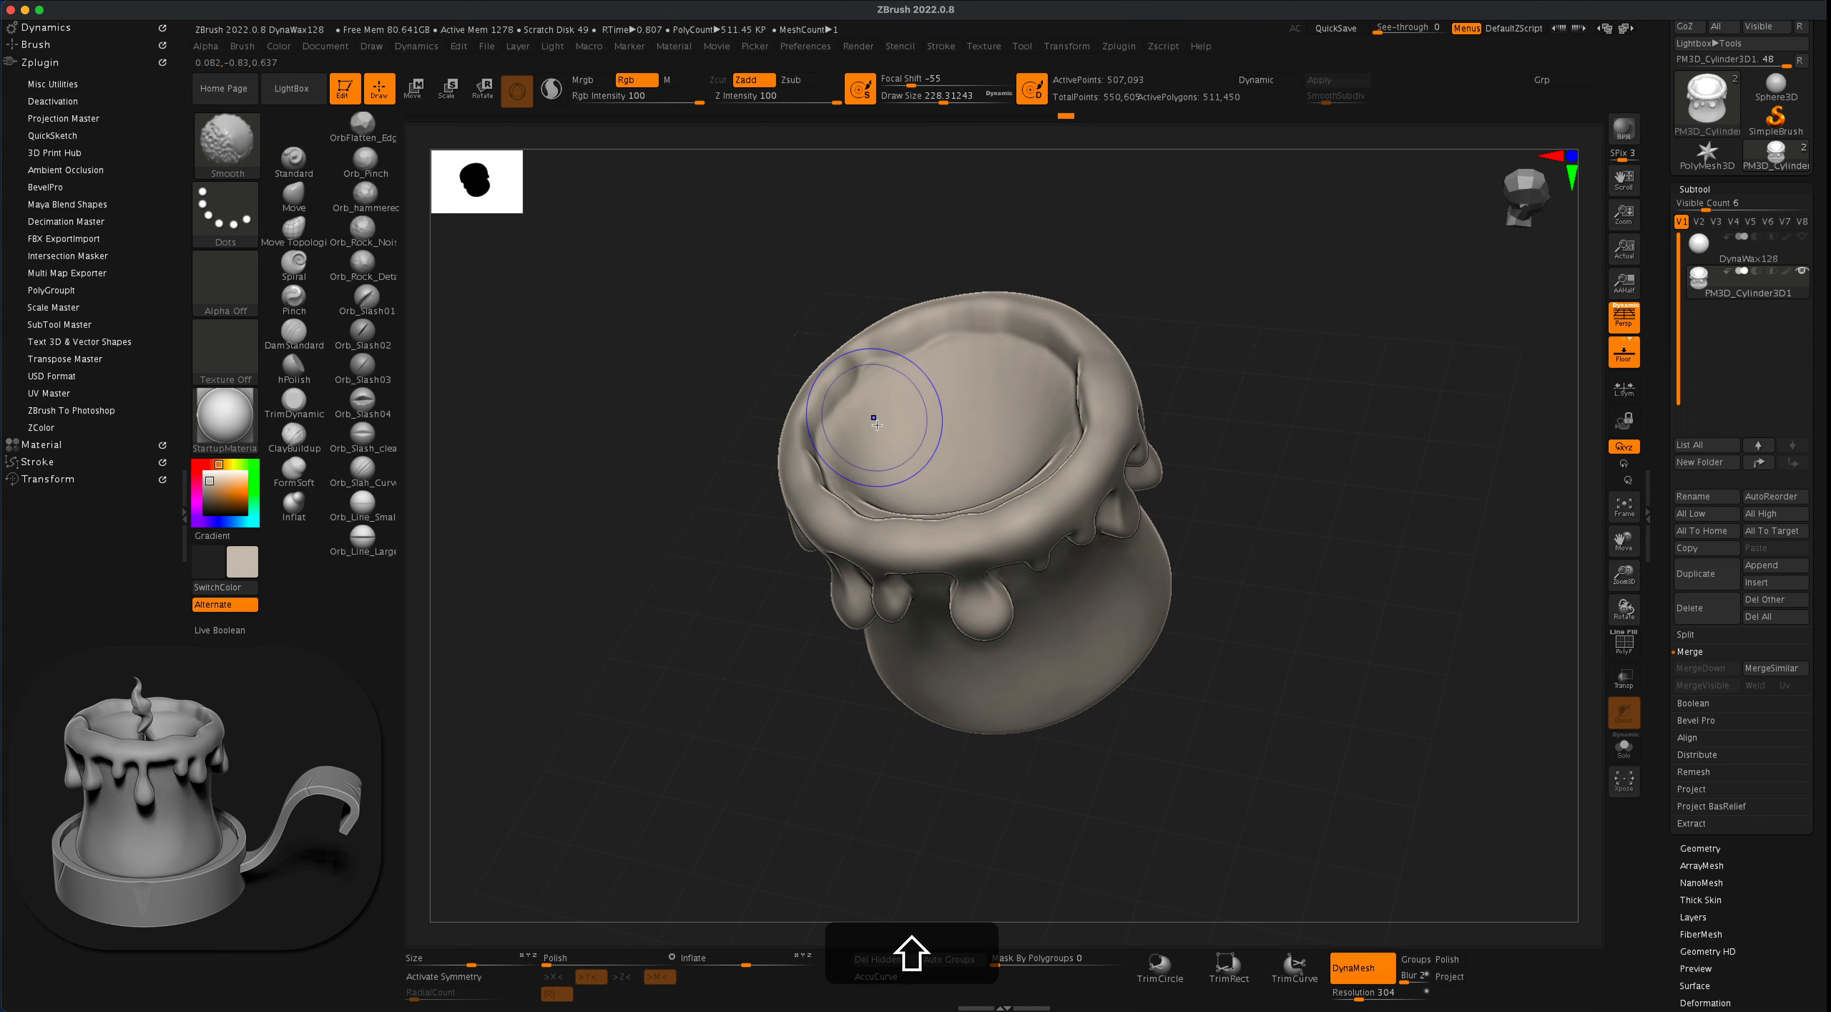
shift+drag(874, 417, 845, 461)
shift+drag(992, 366, 1044, 377)
drag(1201, 339, 1328, 348)
shift+drag(1048, 455, 1007, 416)
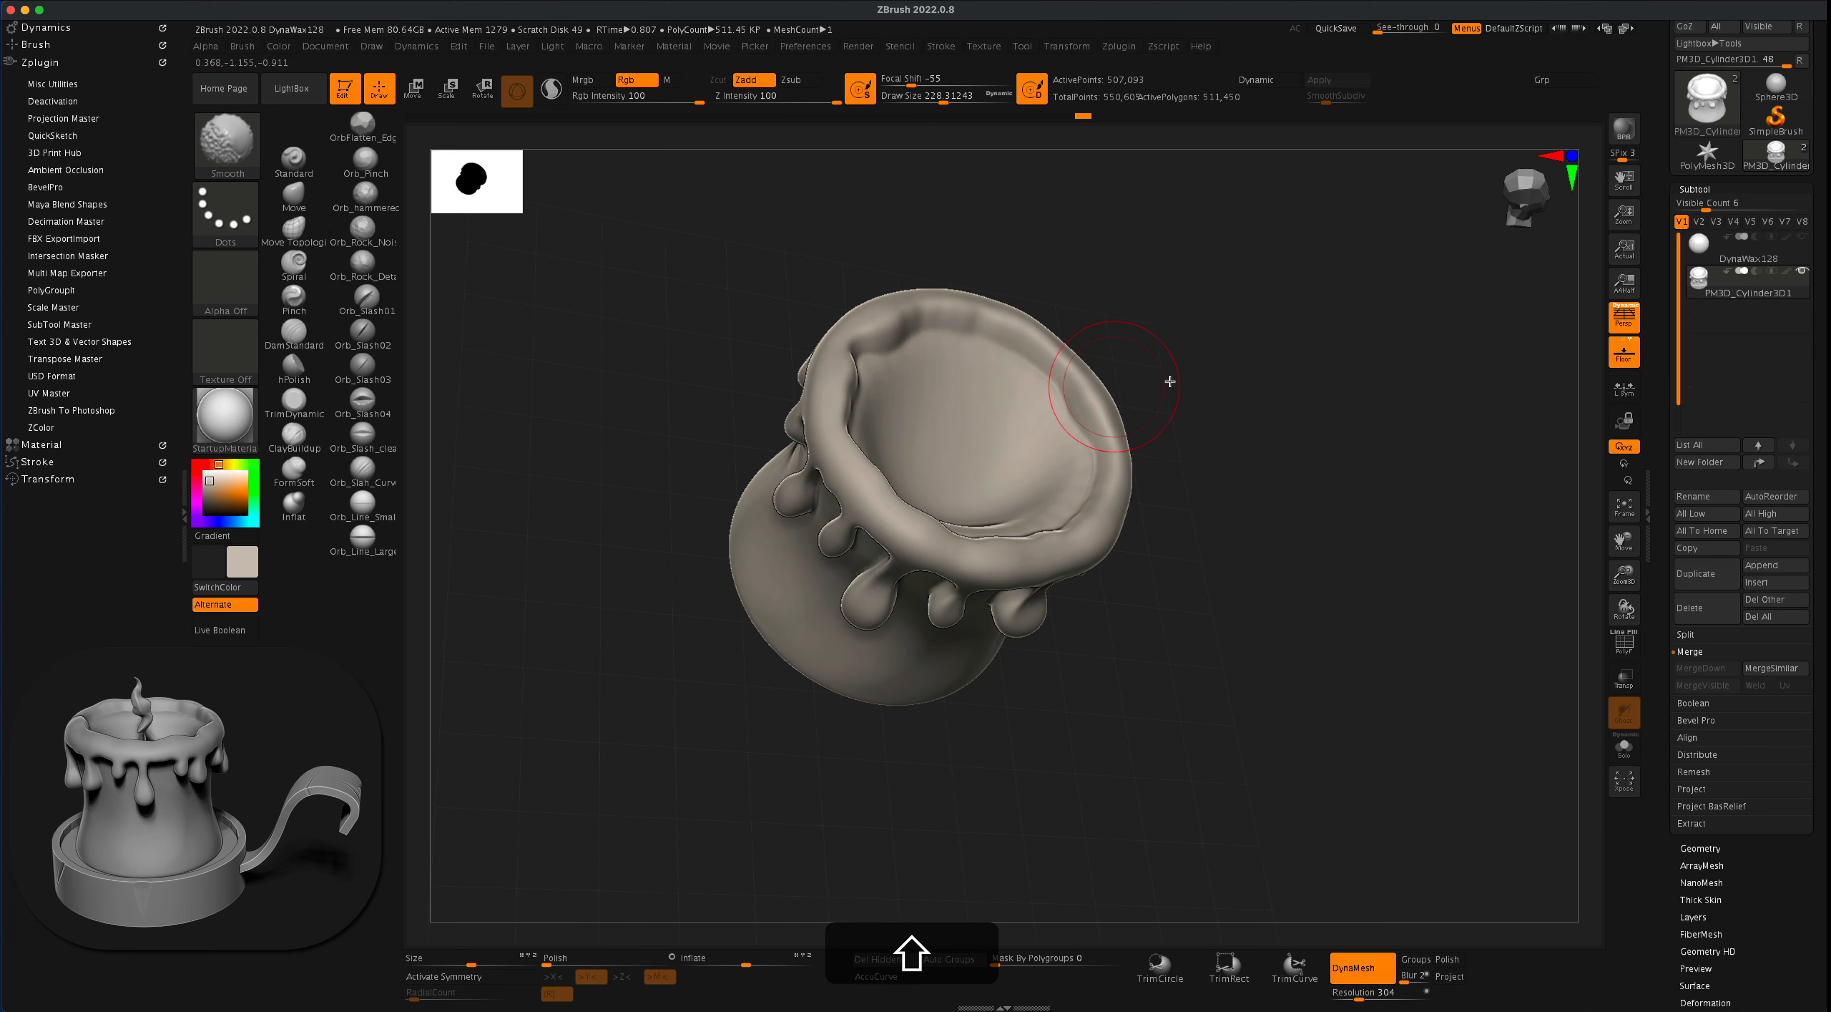
- Smooth the remaining inner rim wall and pool surface around the rest of the candle top
drag(1170, 381, 1035, 509)
drag(1180, 475, 1160, 461)
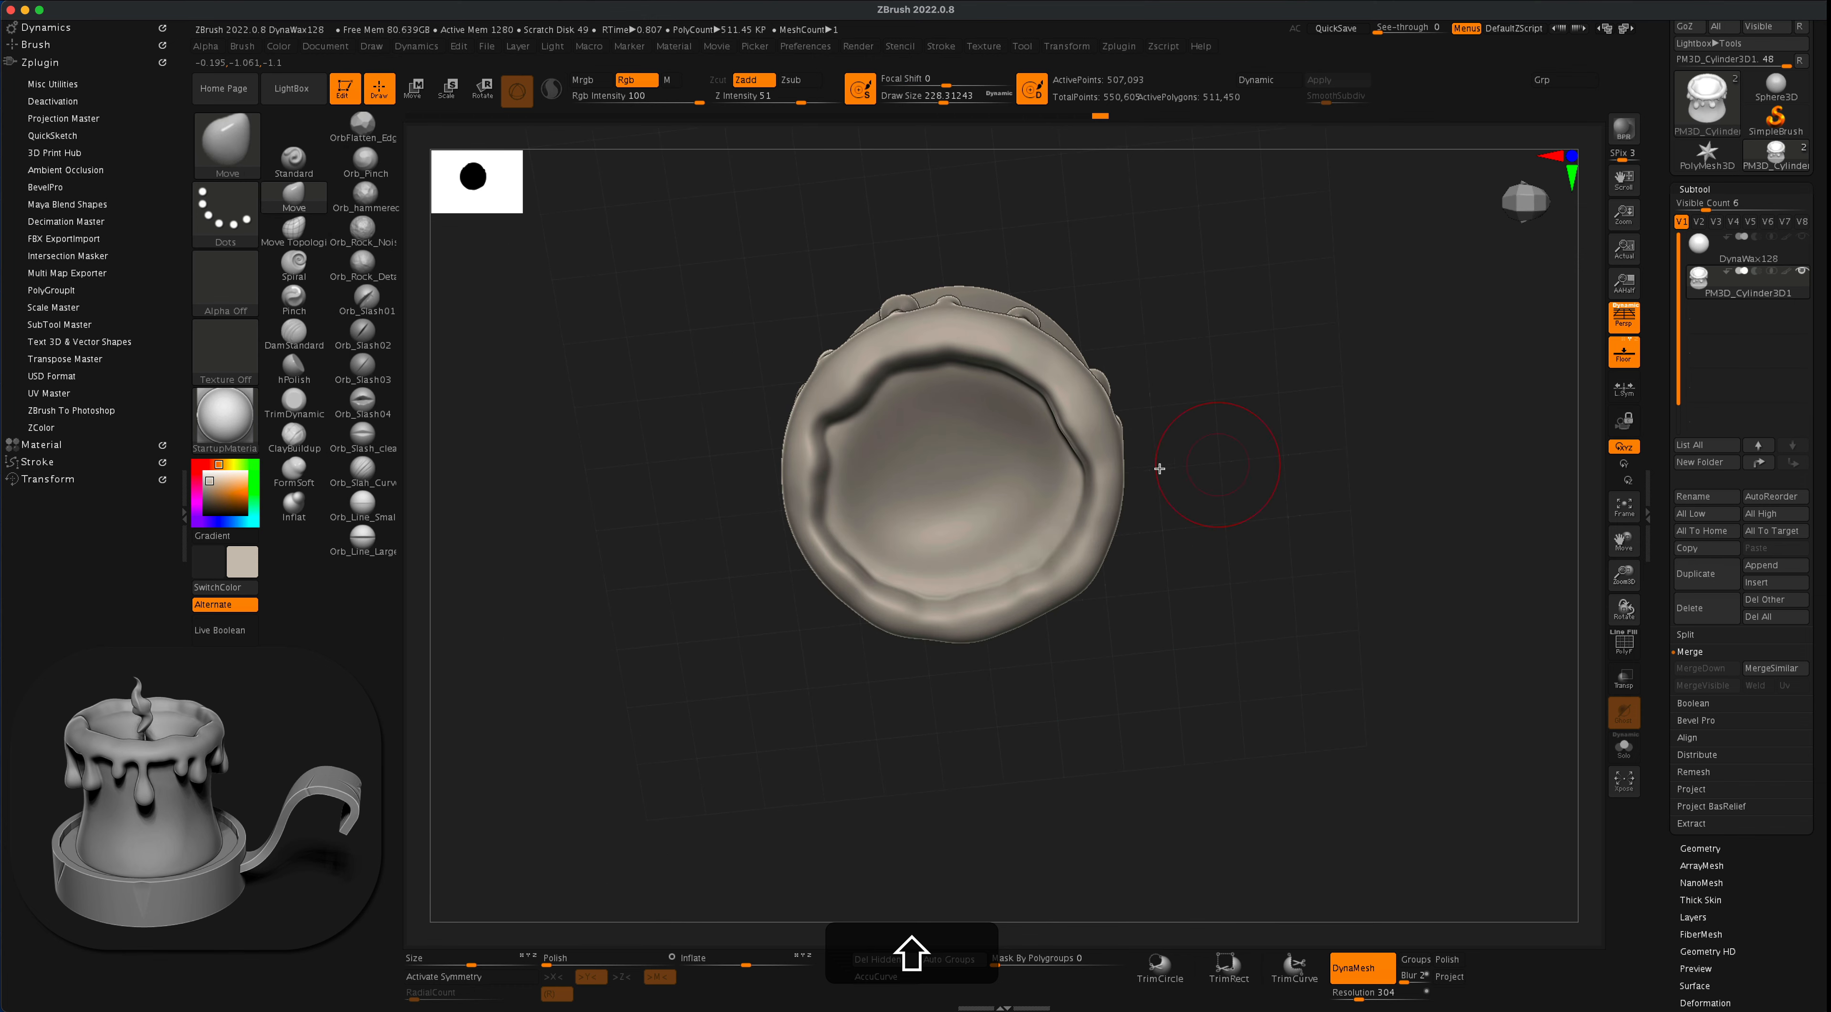
shift+drag(965, 495, 905, 519)
mouse_move(1233, 440)
mouse_down()
mouse_move(1247, 313)
mouse_move(1249, 364)
mouse_move(1027, 441)
mouse_up()
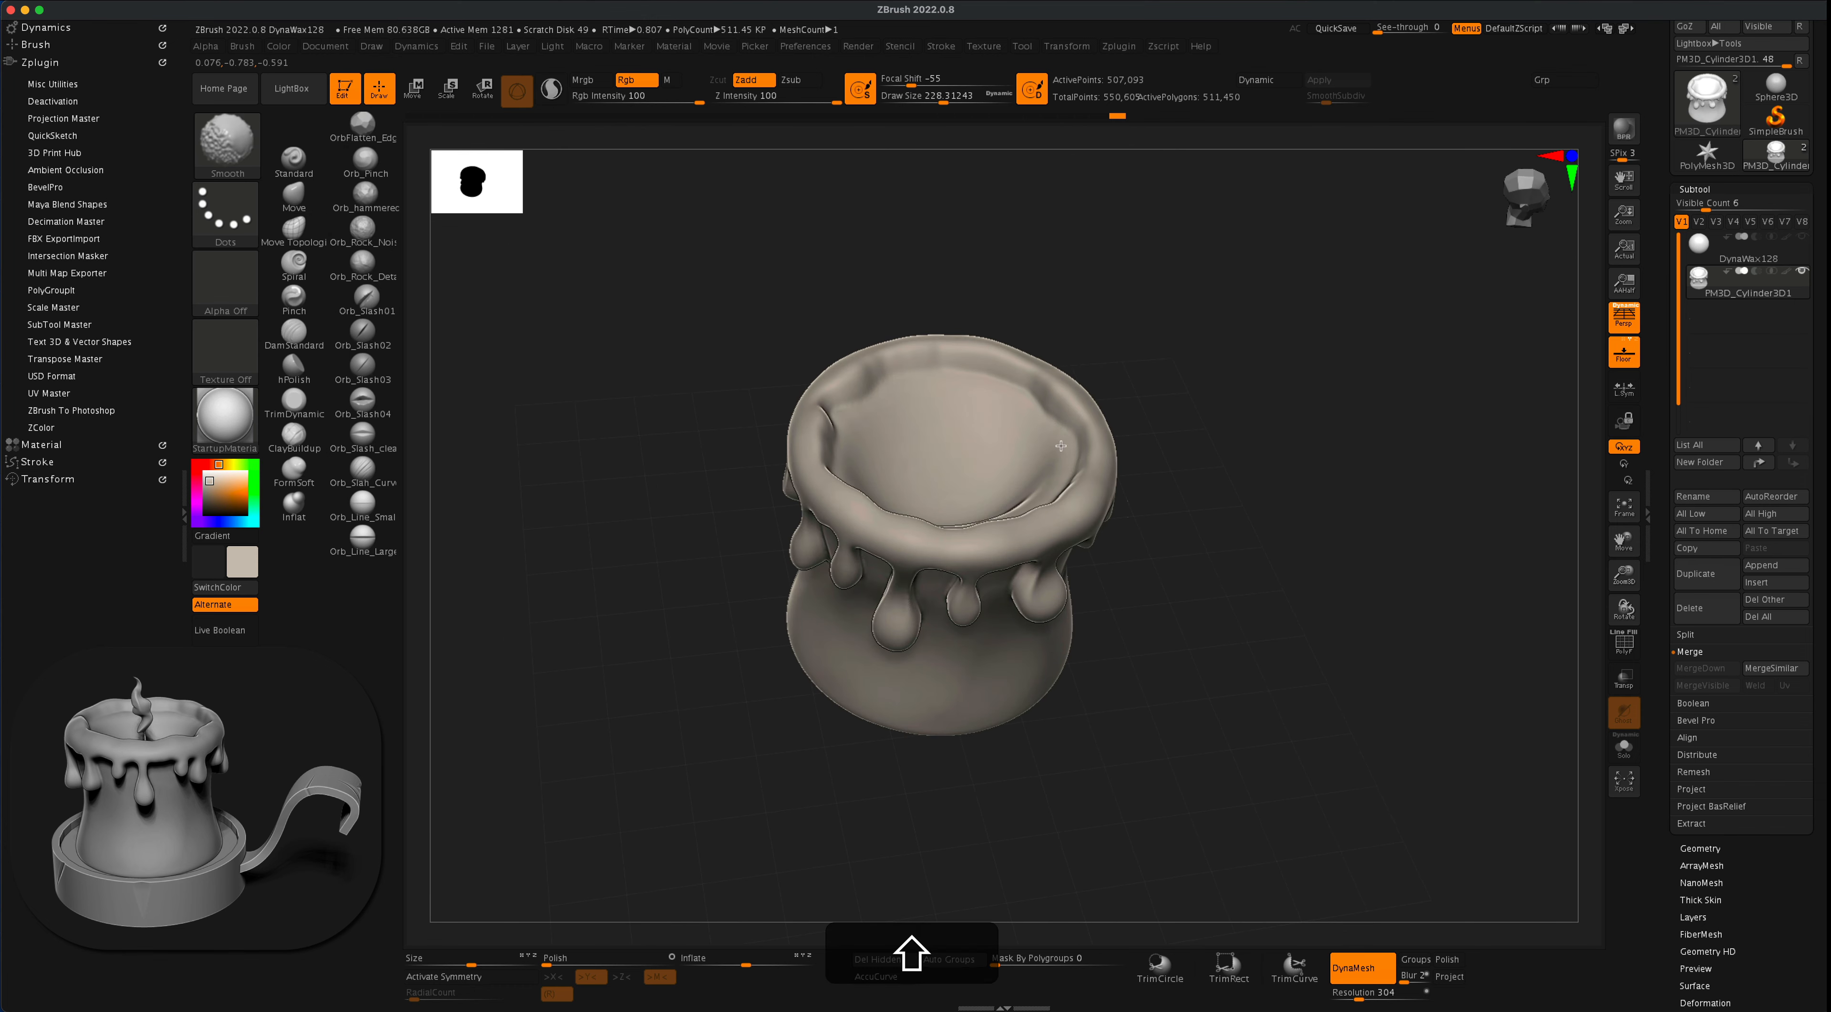
drag(1185, 381, 1153, 350)
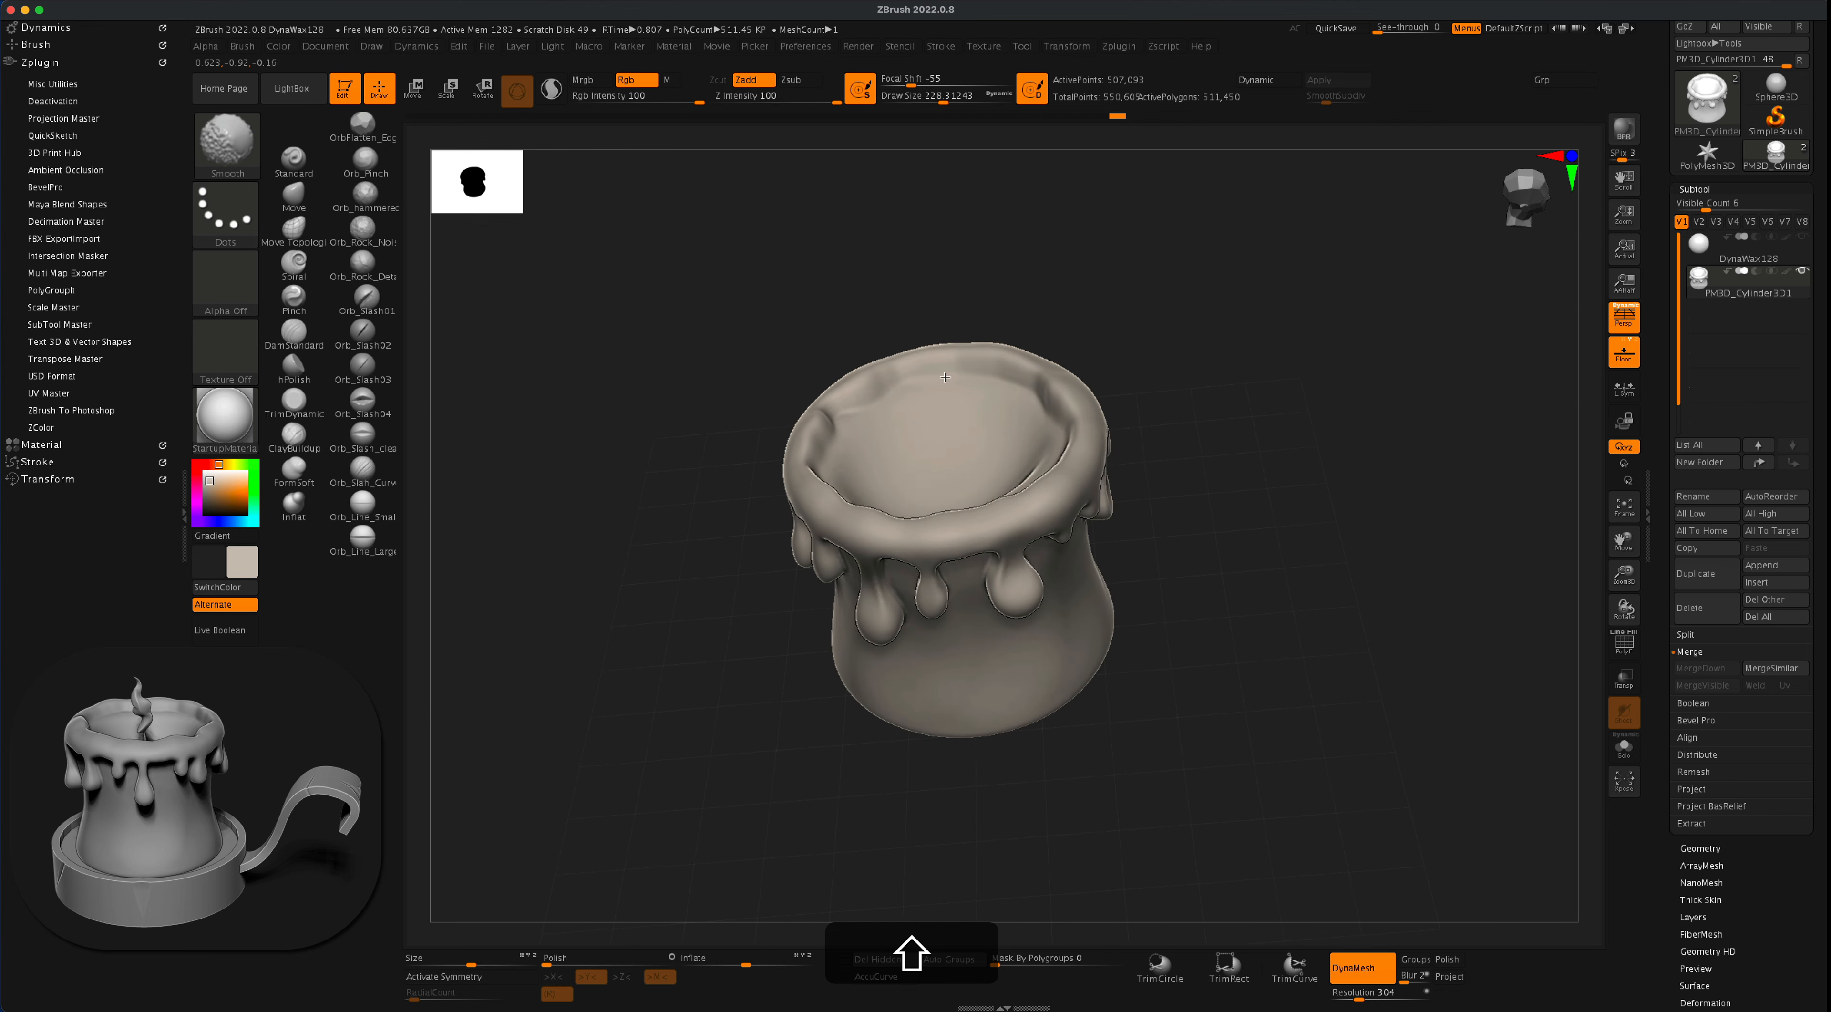
shift+drag(970, 387, 941, 391)
mouse_move(1179, 372)
mouse_down()
mouse_move(1166, 331)
mouse_move(1284, 420)
mouse_move(1242, 409)
mouse_move(1303, 494)
mouse_move(1291, 474)
mouse_move(1279, 511)
mouse_move(1275, 482)
mouse_move(1250, 494)
mouse_up()
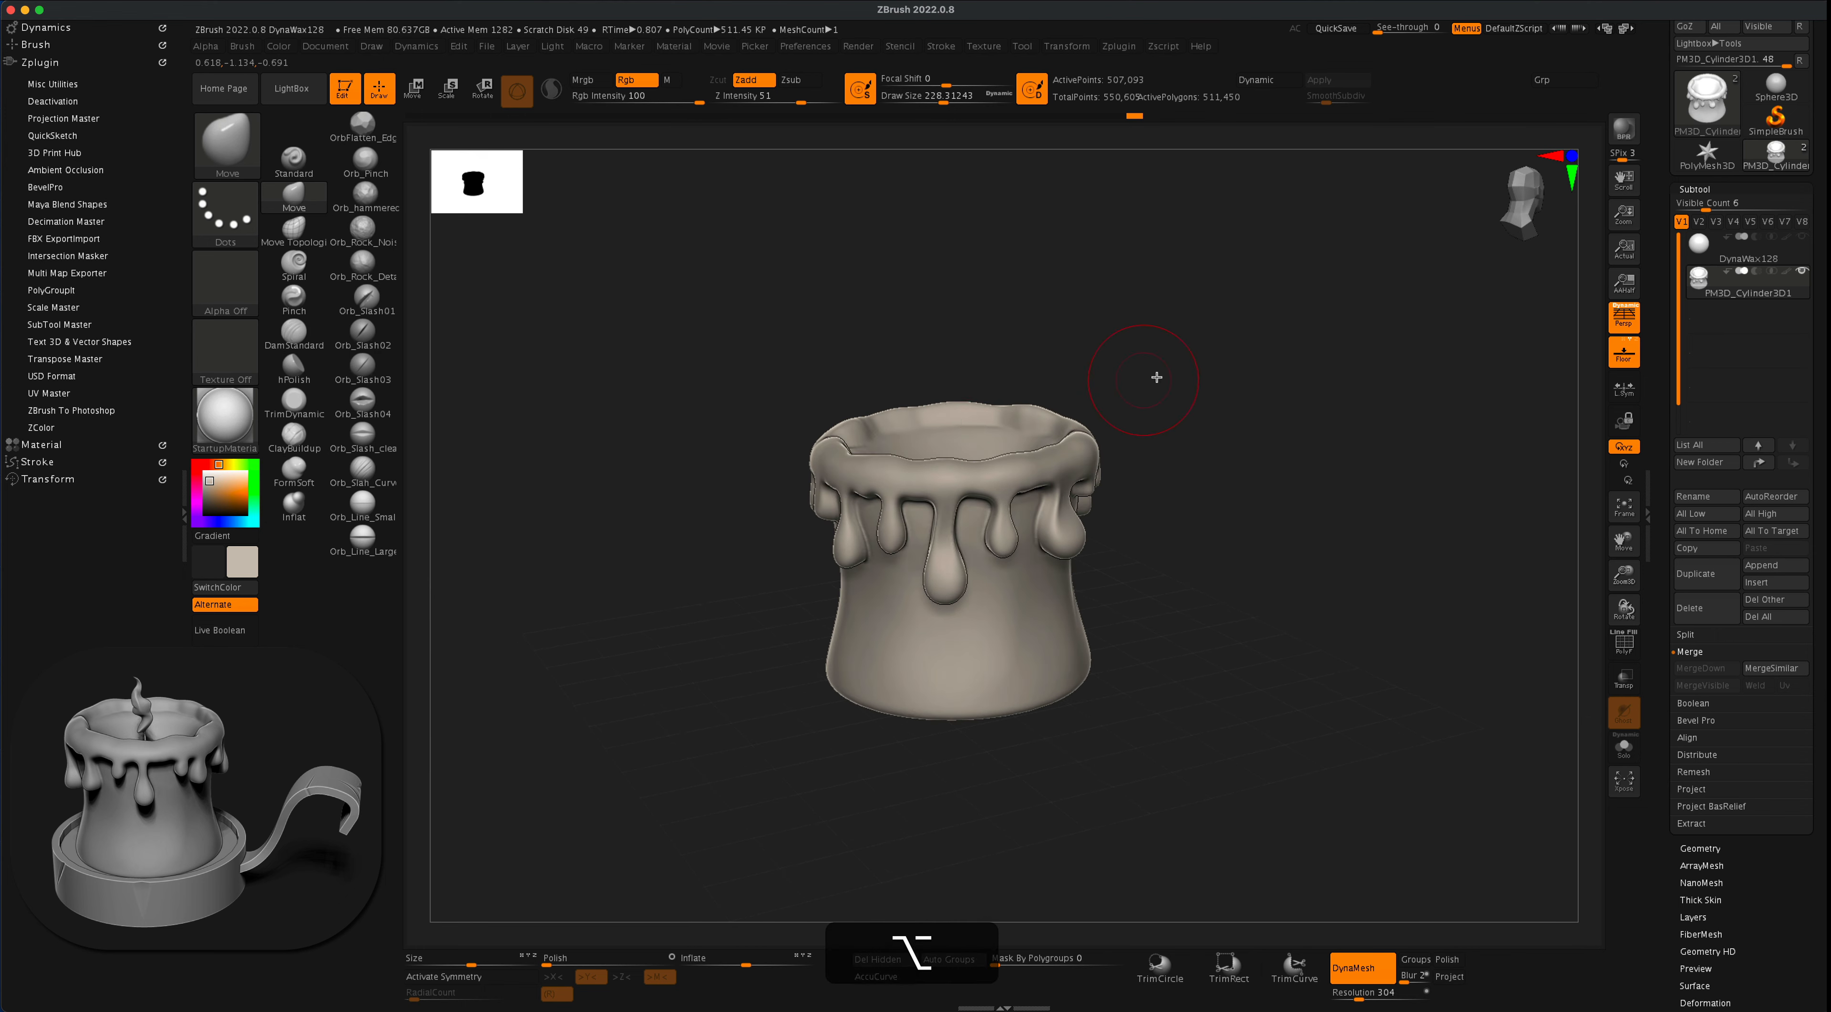
drag(1153, 380, 968, 437)
drag(1145, 386, 1147, 389)
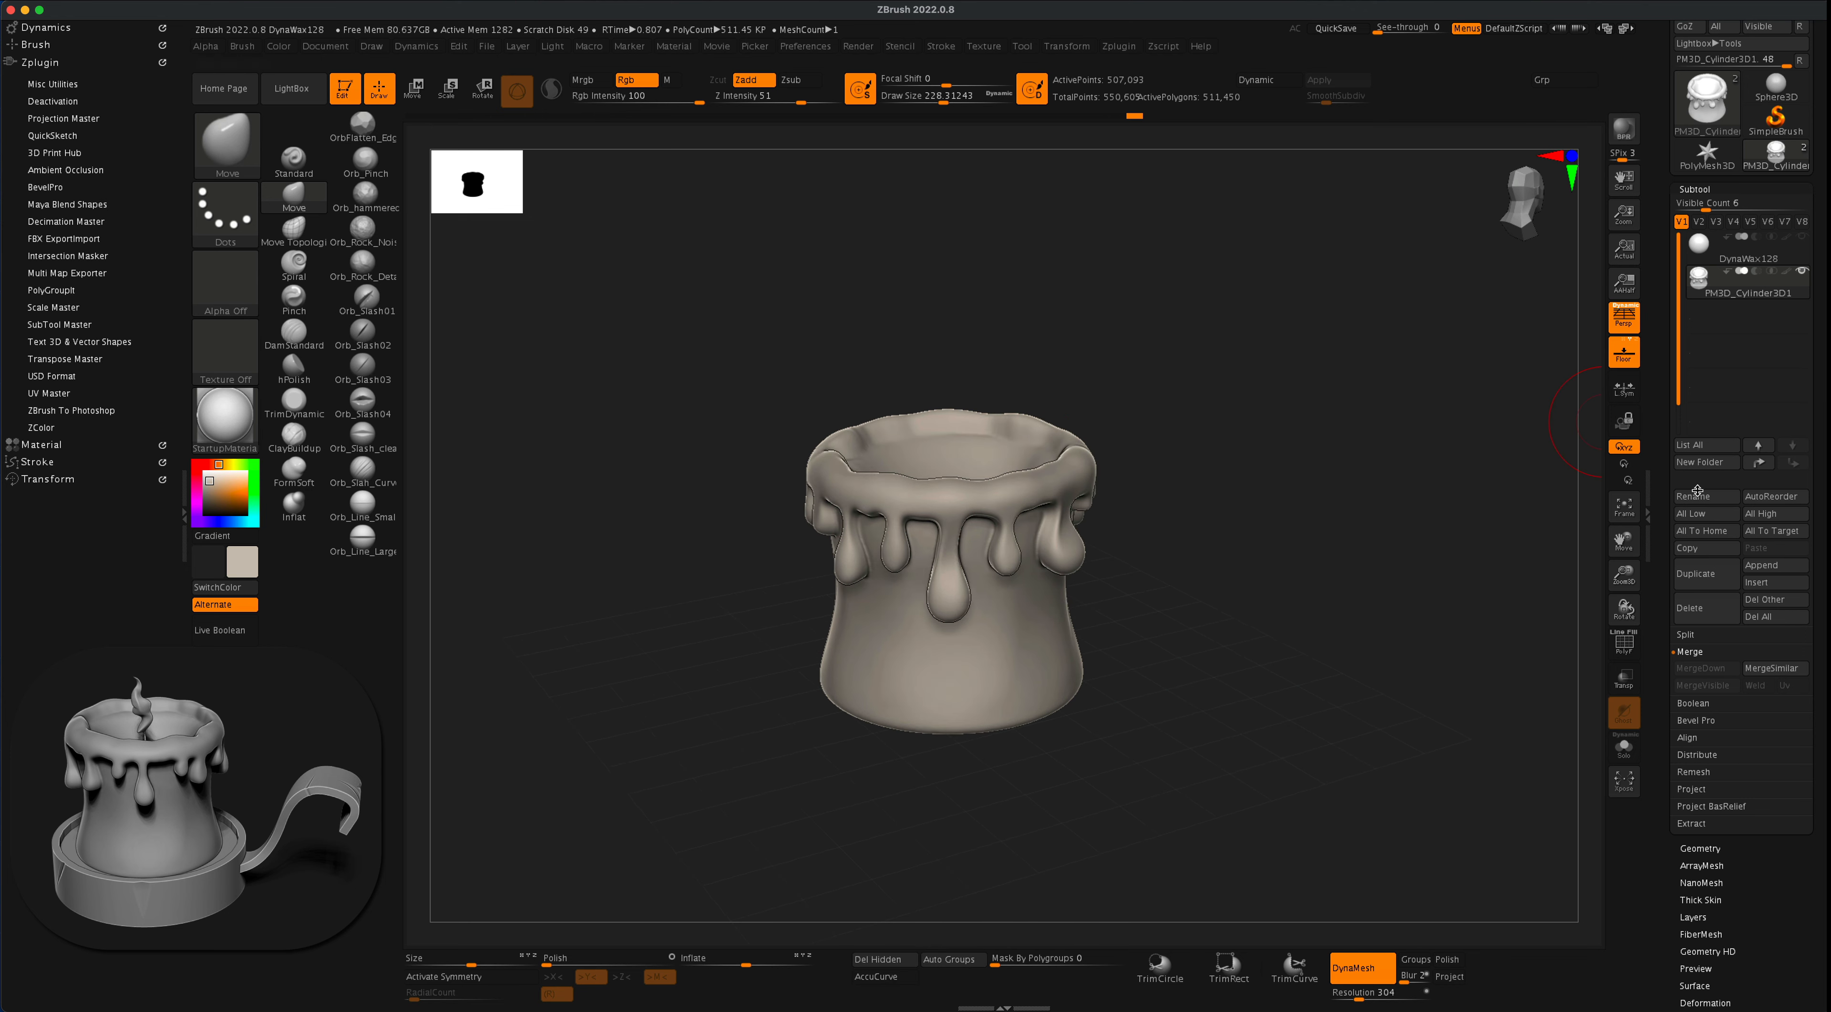
click(1766, 569)
click(1774, 566)
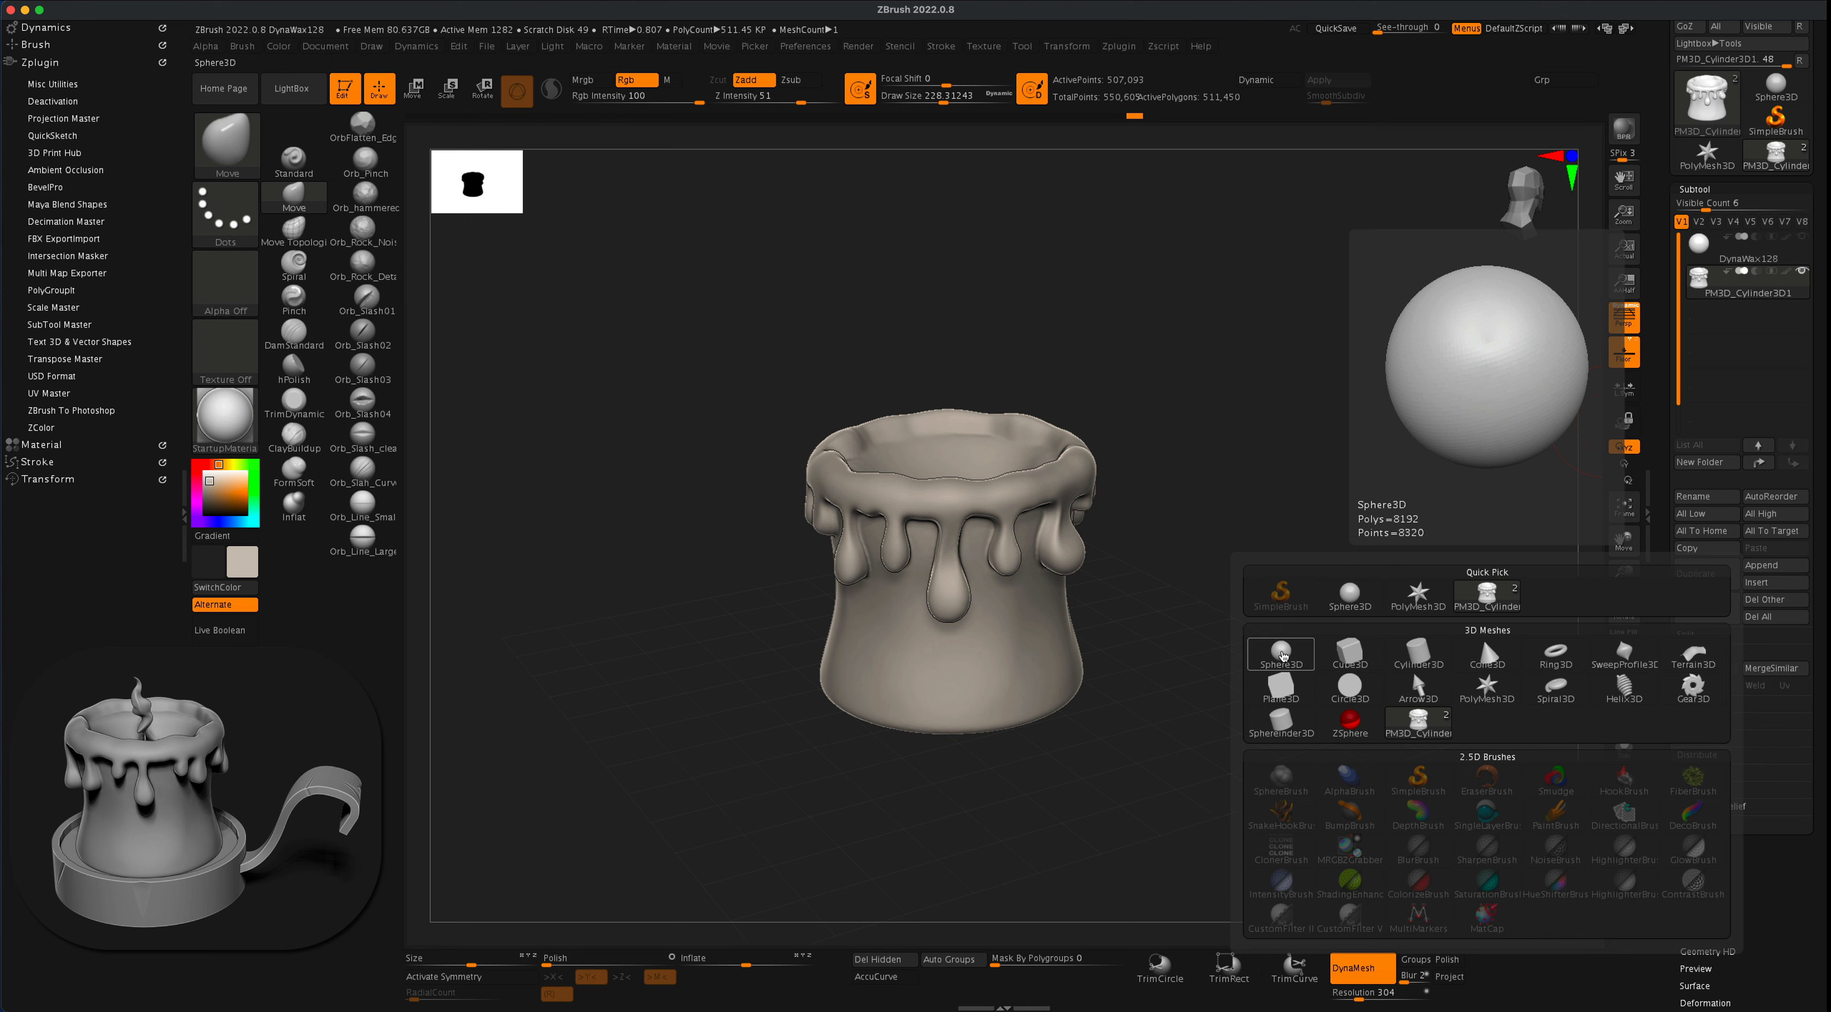
click(1349, 687)
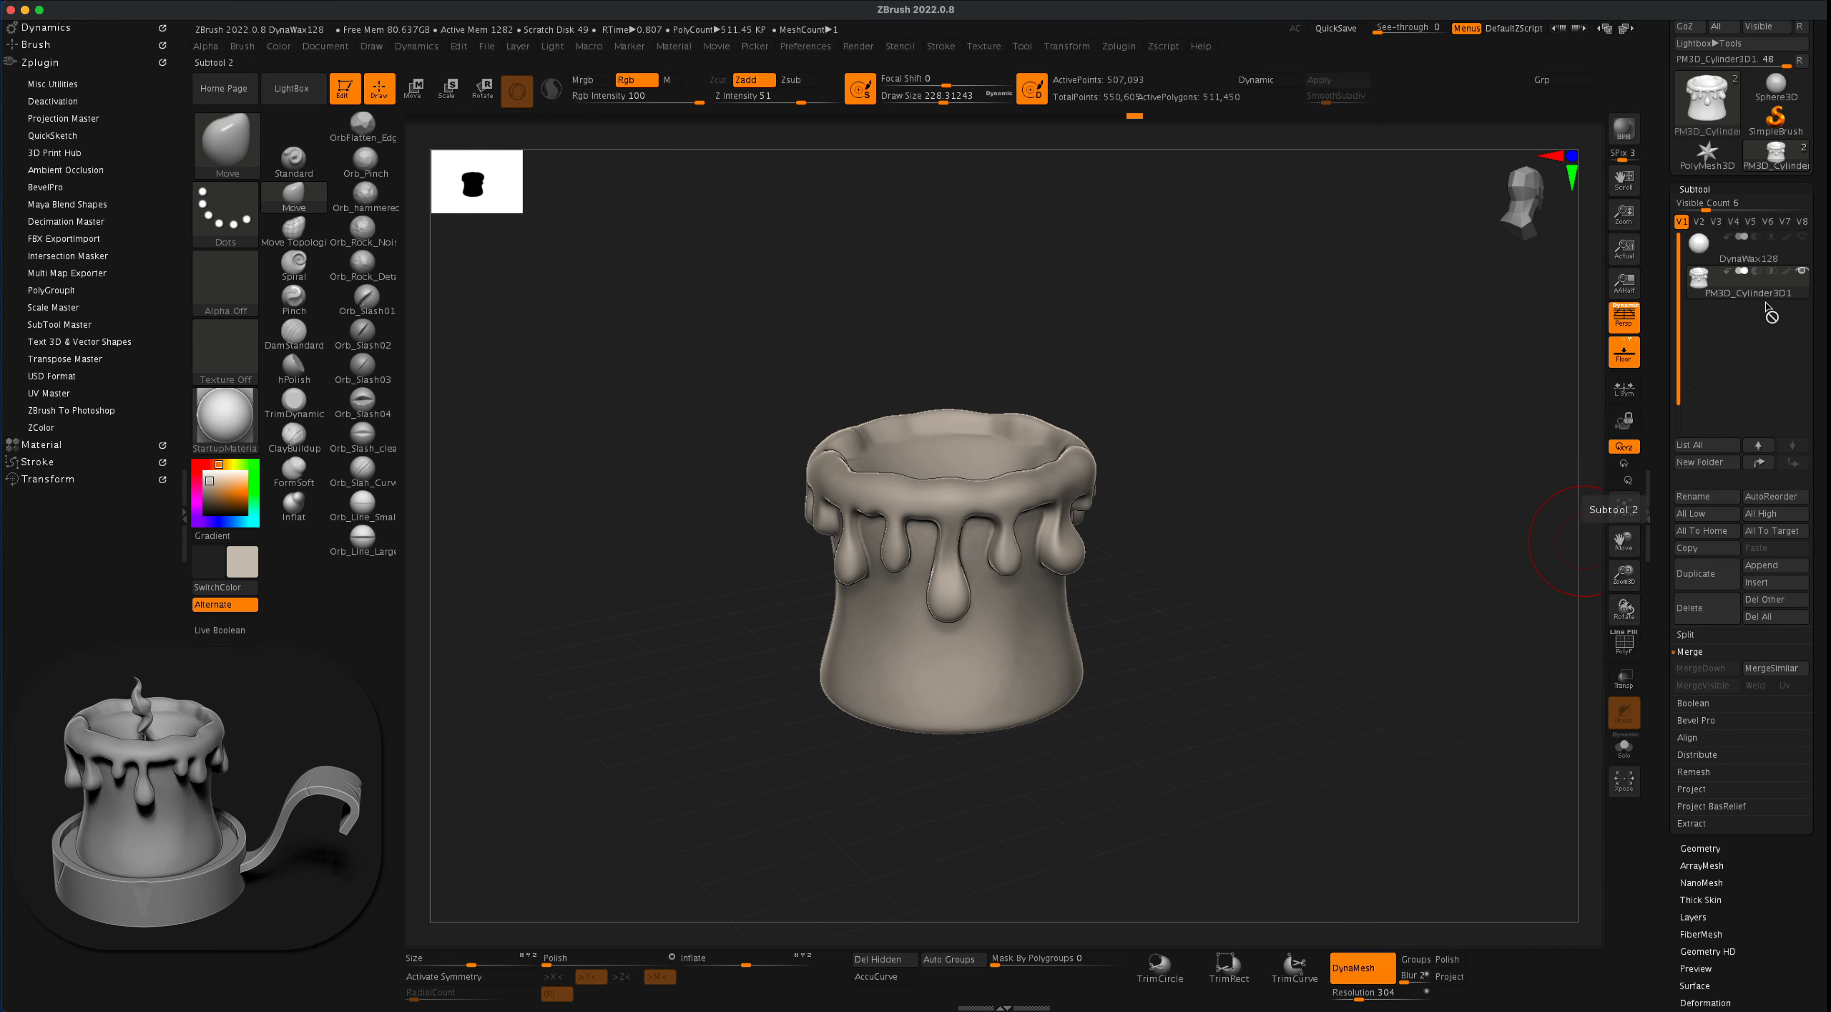
- Select and show the DynaWax128 sphere subtool, and raise it out of the candle to just above the rim
click(1793, 258)
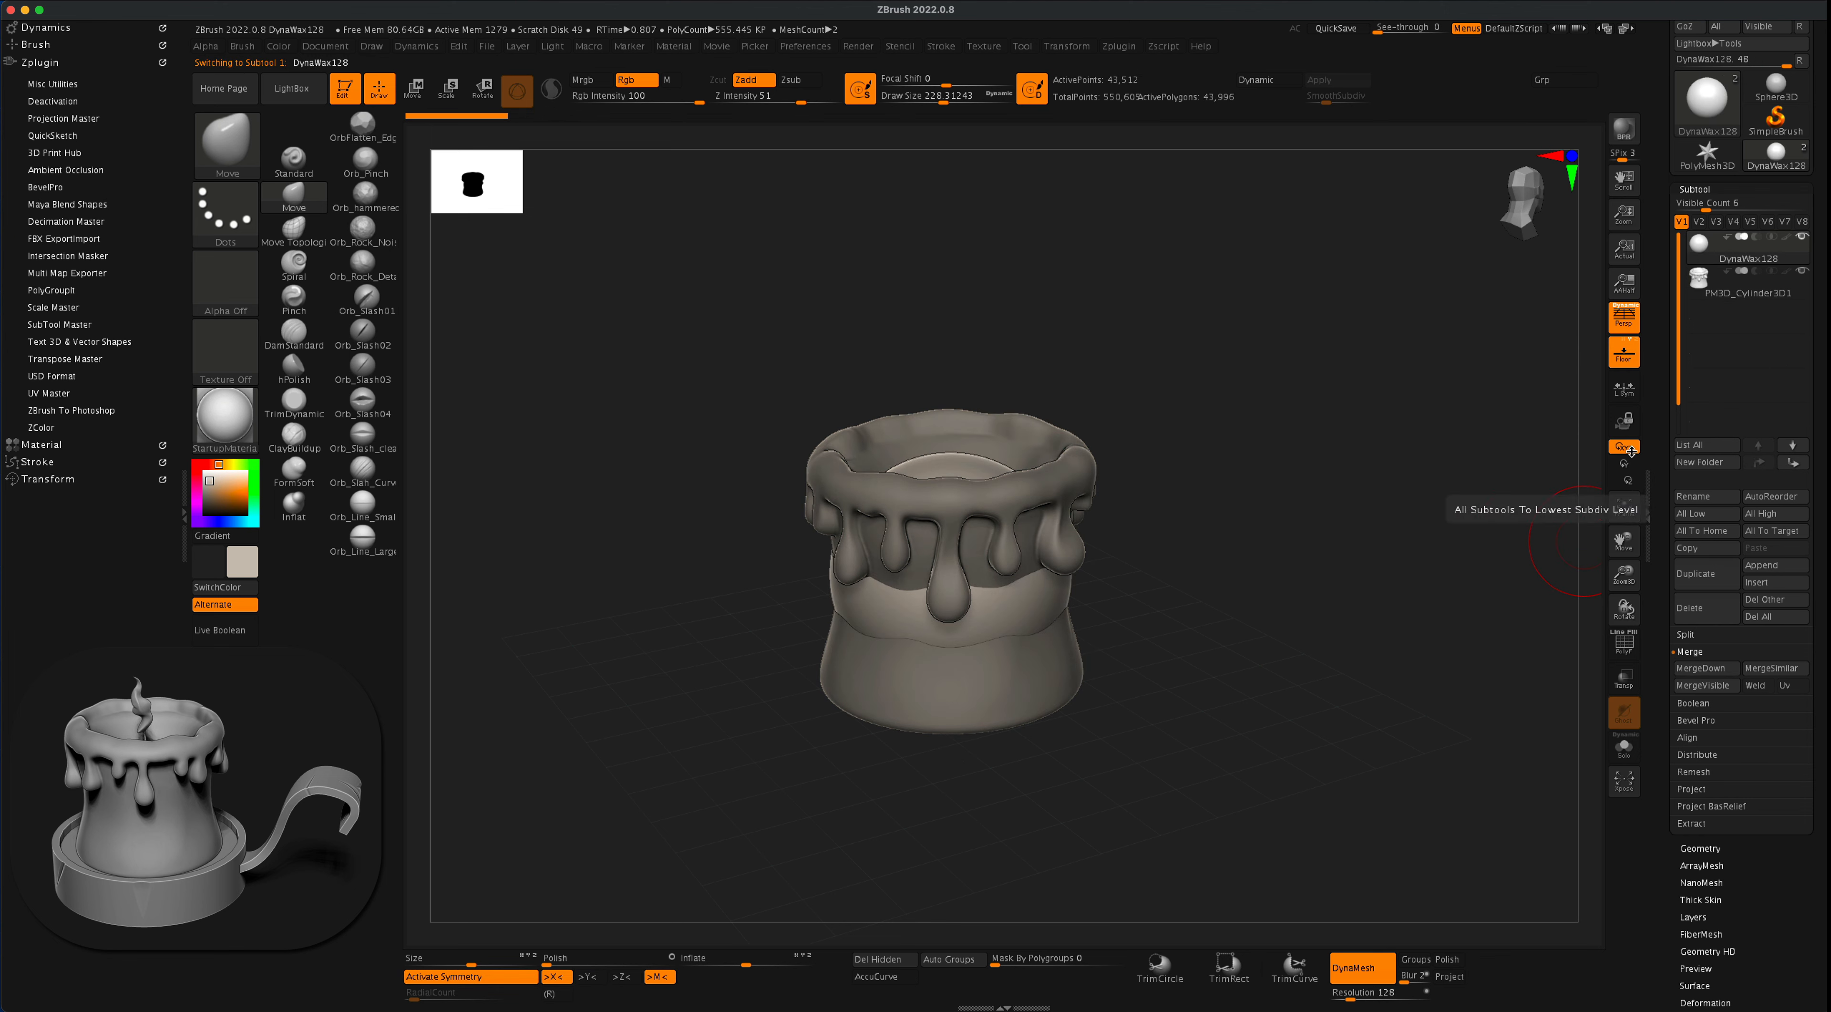
drag(1341, 433, 1349, 425)
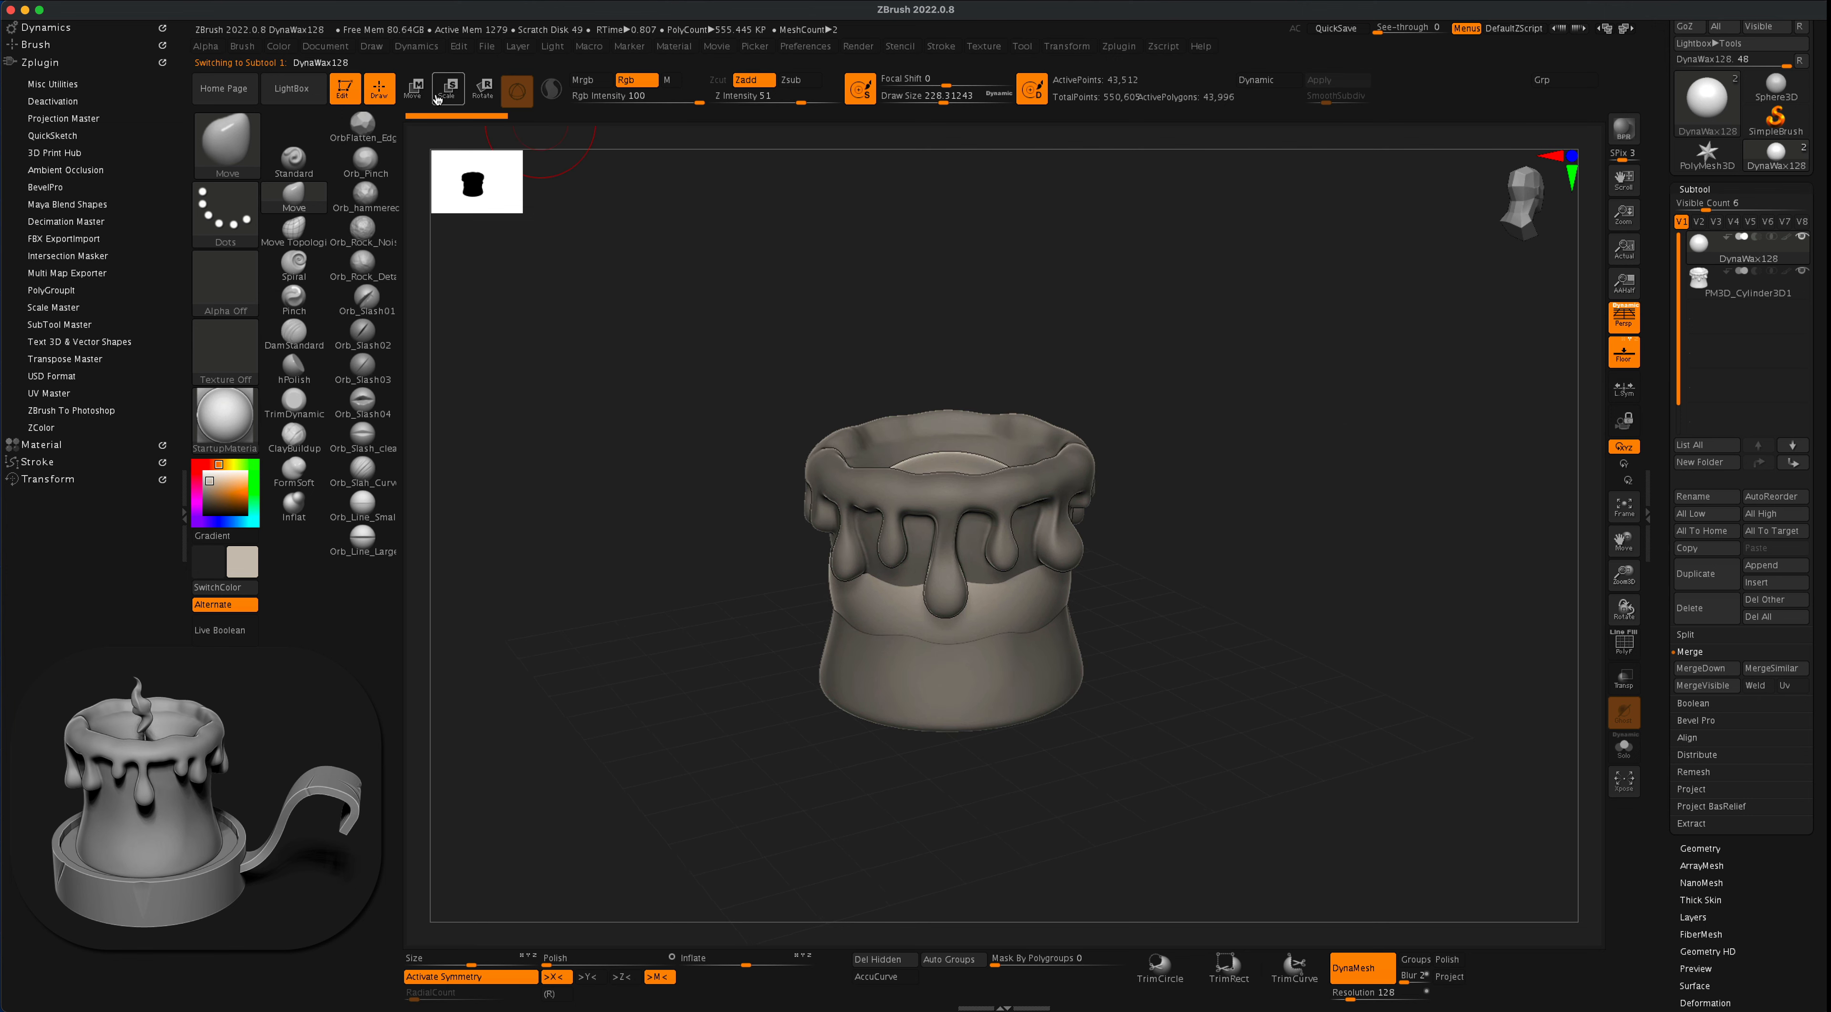
key(w)
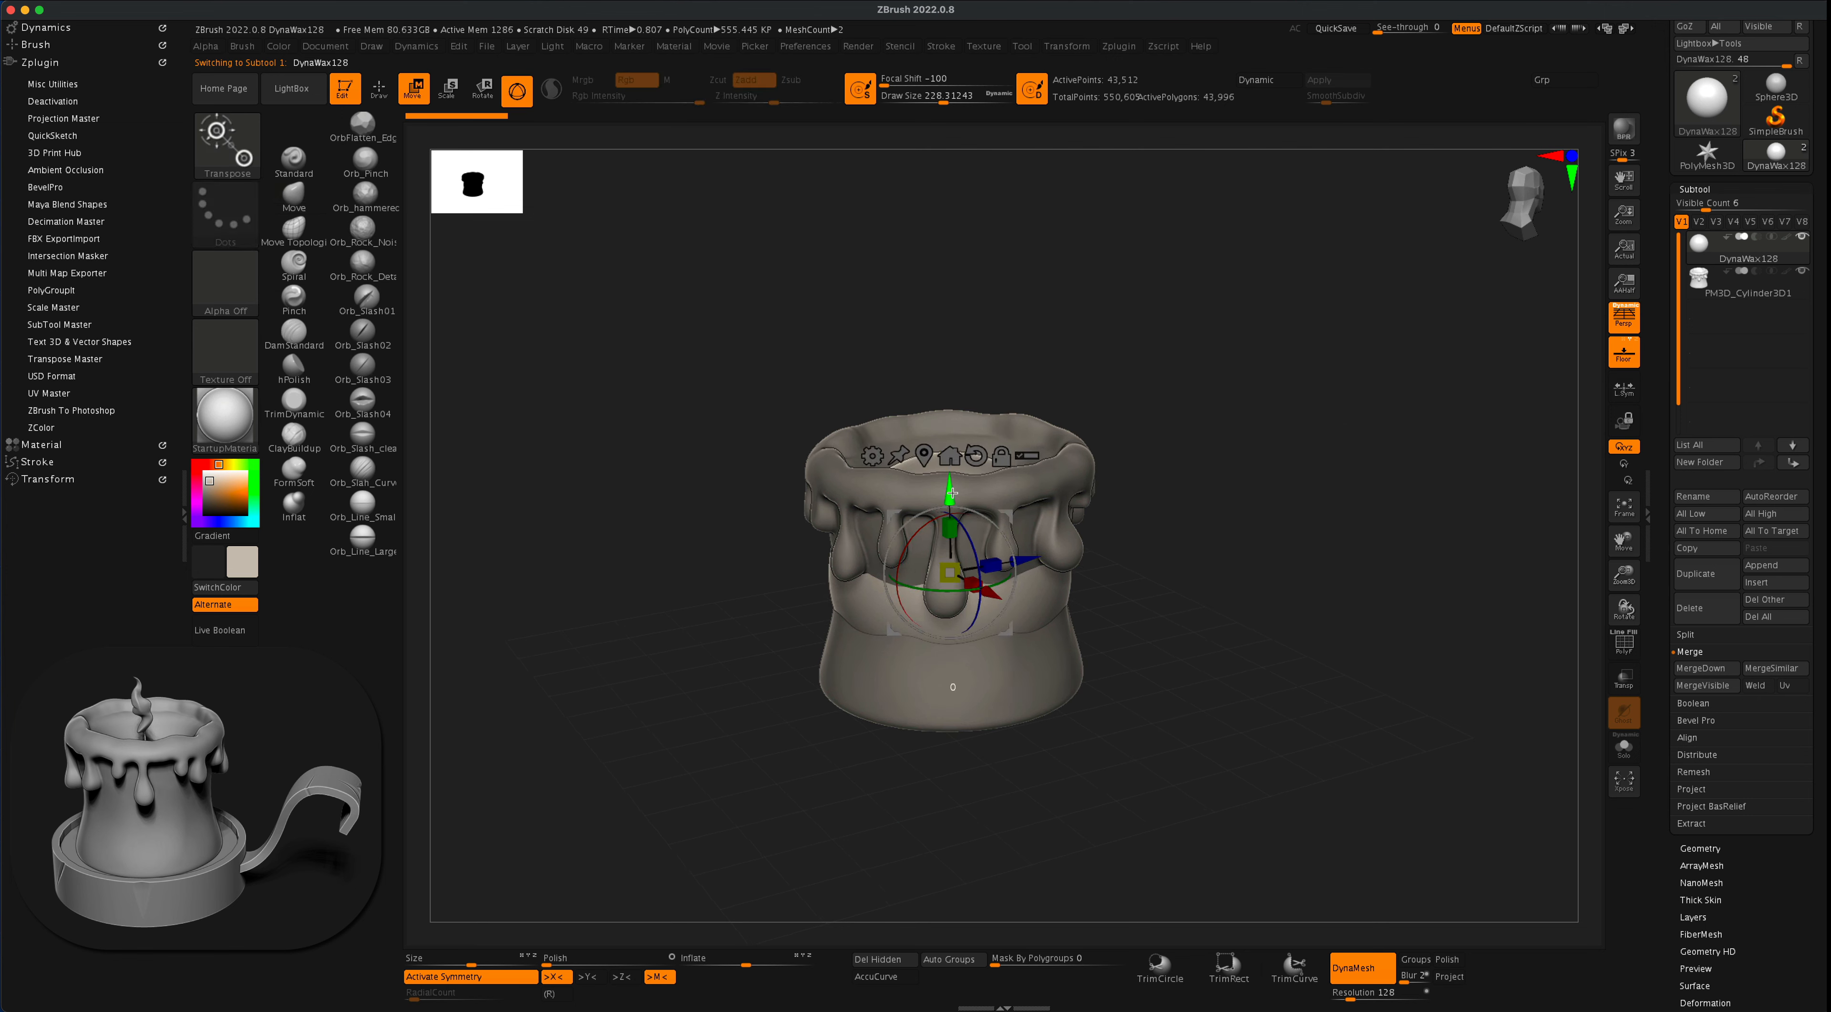
drag(953, 492, 869, 376)
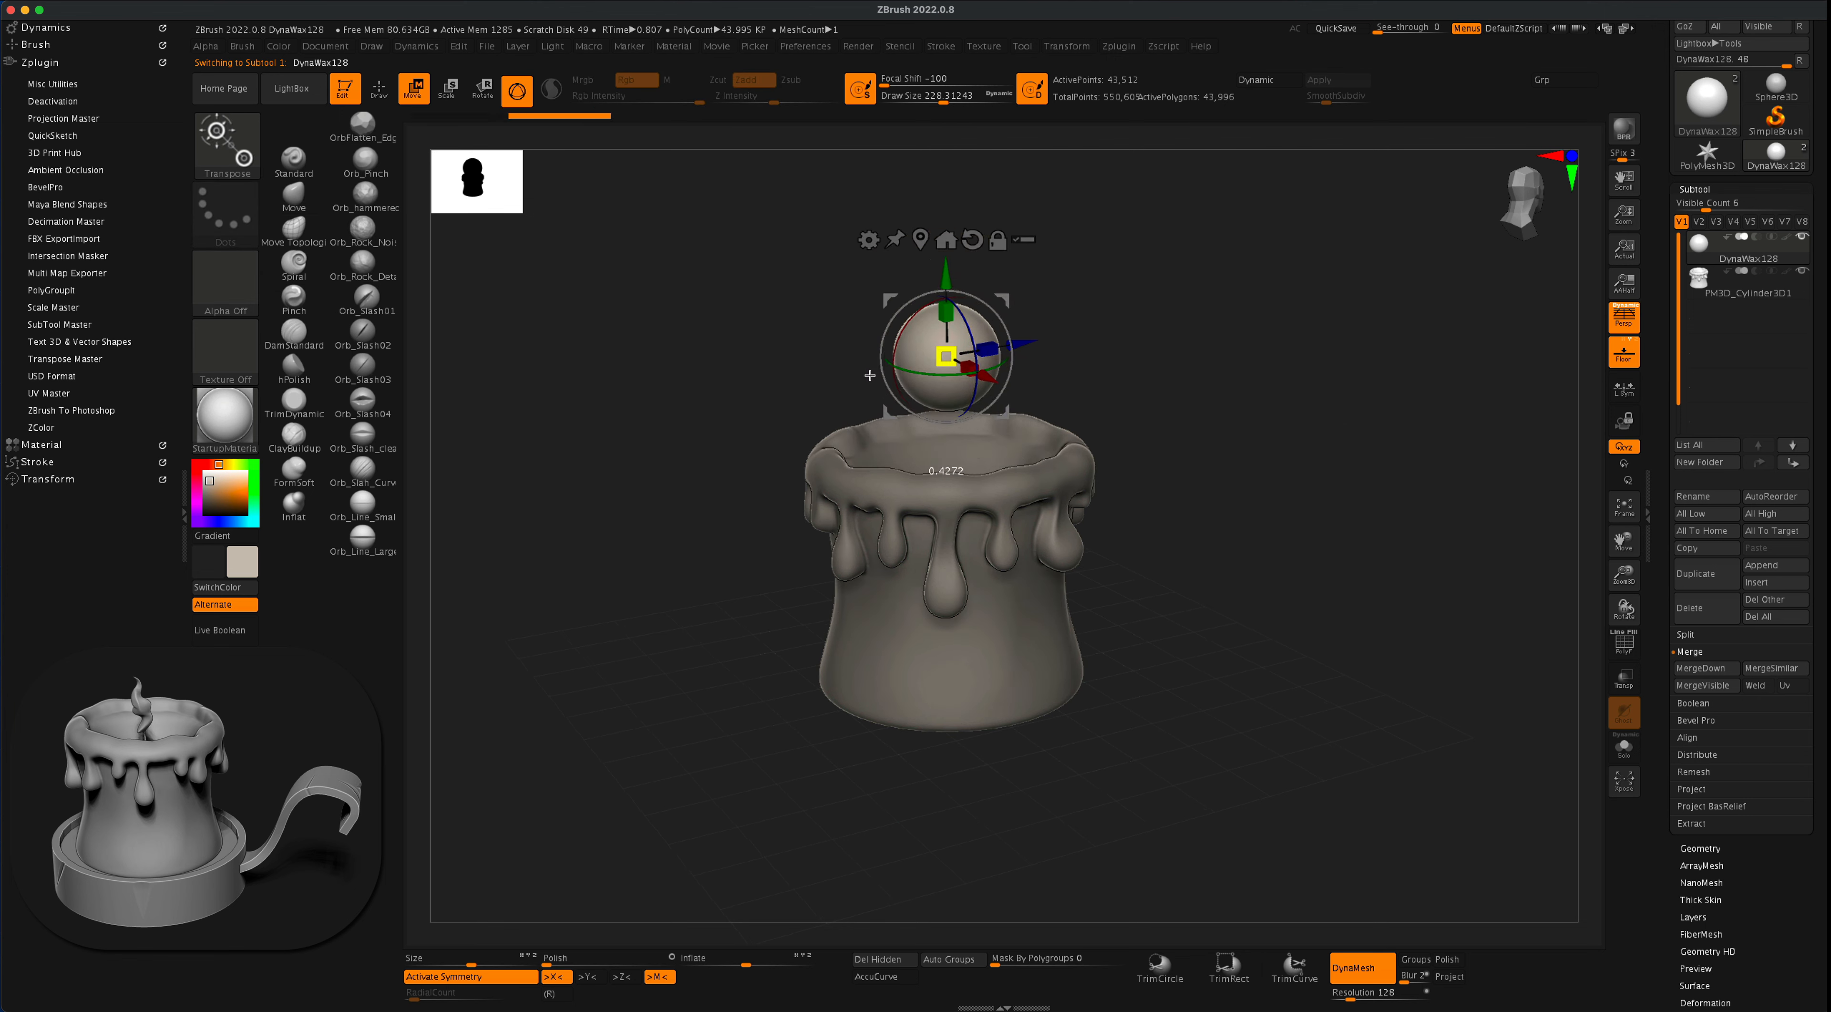
mouse_move(1176, 369)
shift+mouse_down()
mouse_move(1152, 344)
mouse_move(1180, 399)
shift+mouse_up()
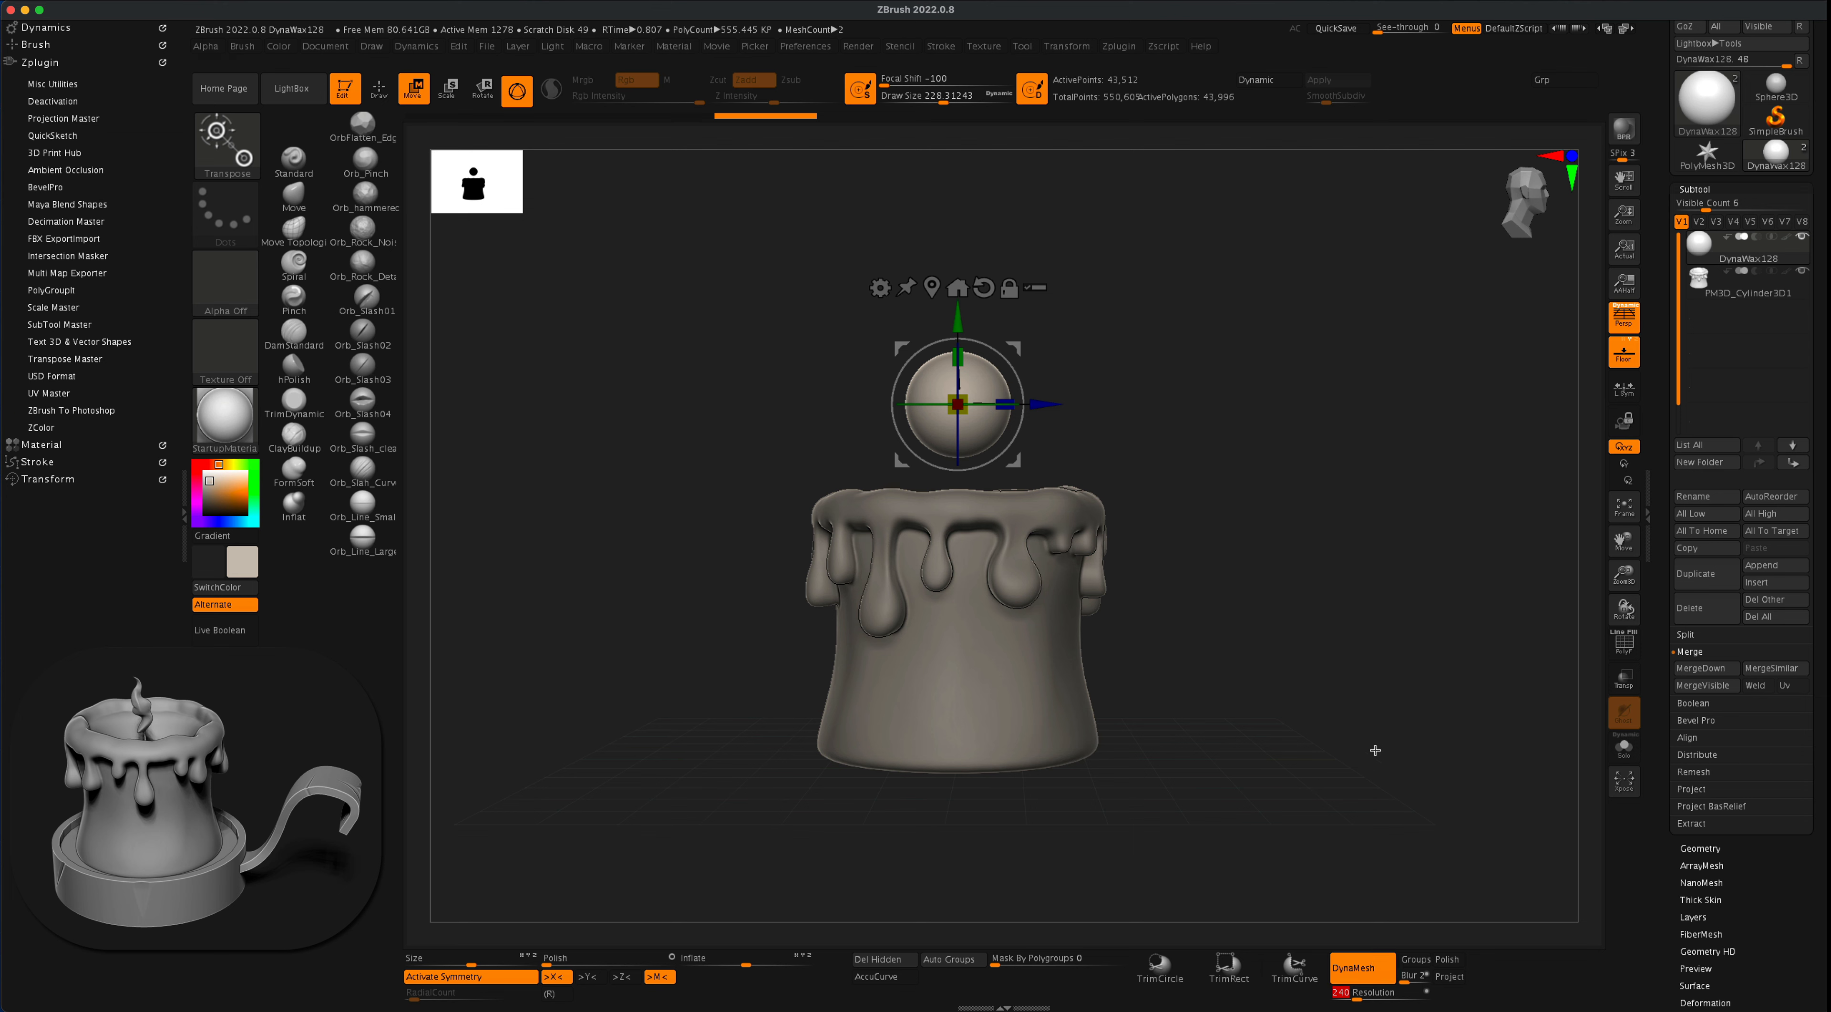
- Re-DynaMesh the sphere at resolution 240 and check its polygon wireframe
drag(1257, 498, 1257, 490)
super+drag(1208, 360, 1342, 586)
alt+drag(1265, 463, 1337, 628)
key(shift+f)
drag(1374, 558, 1383, 572)
super+drag(1252, 353, 1405, 810)
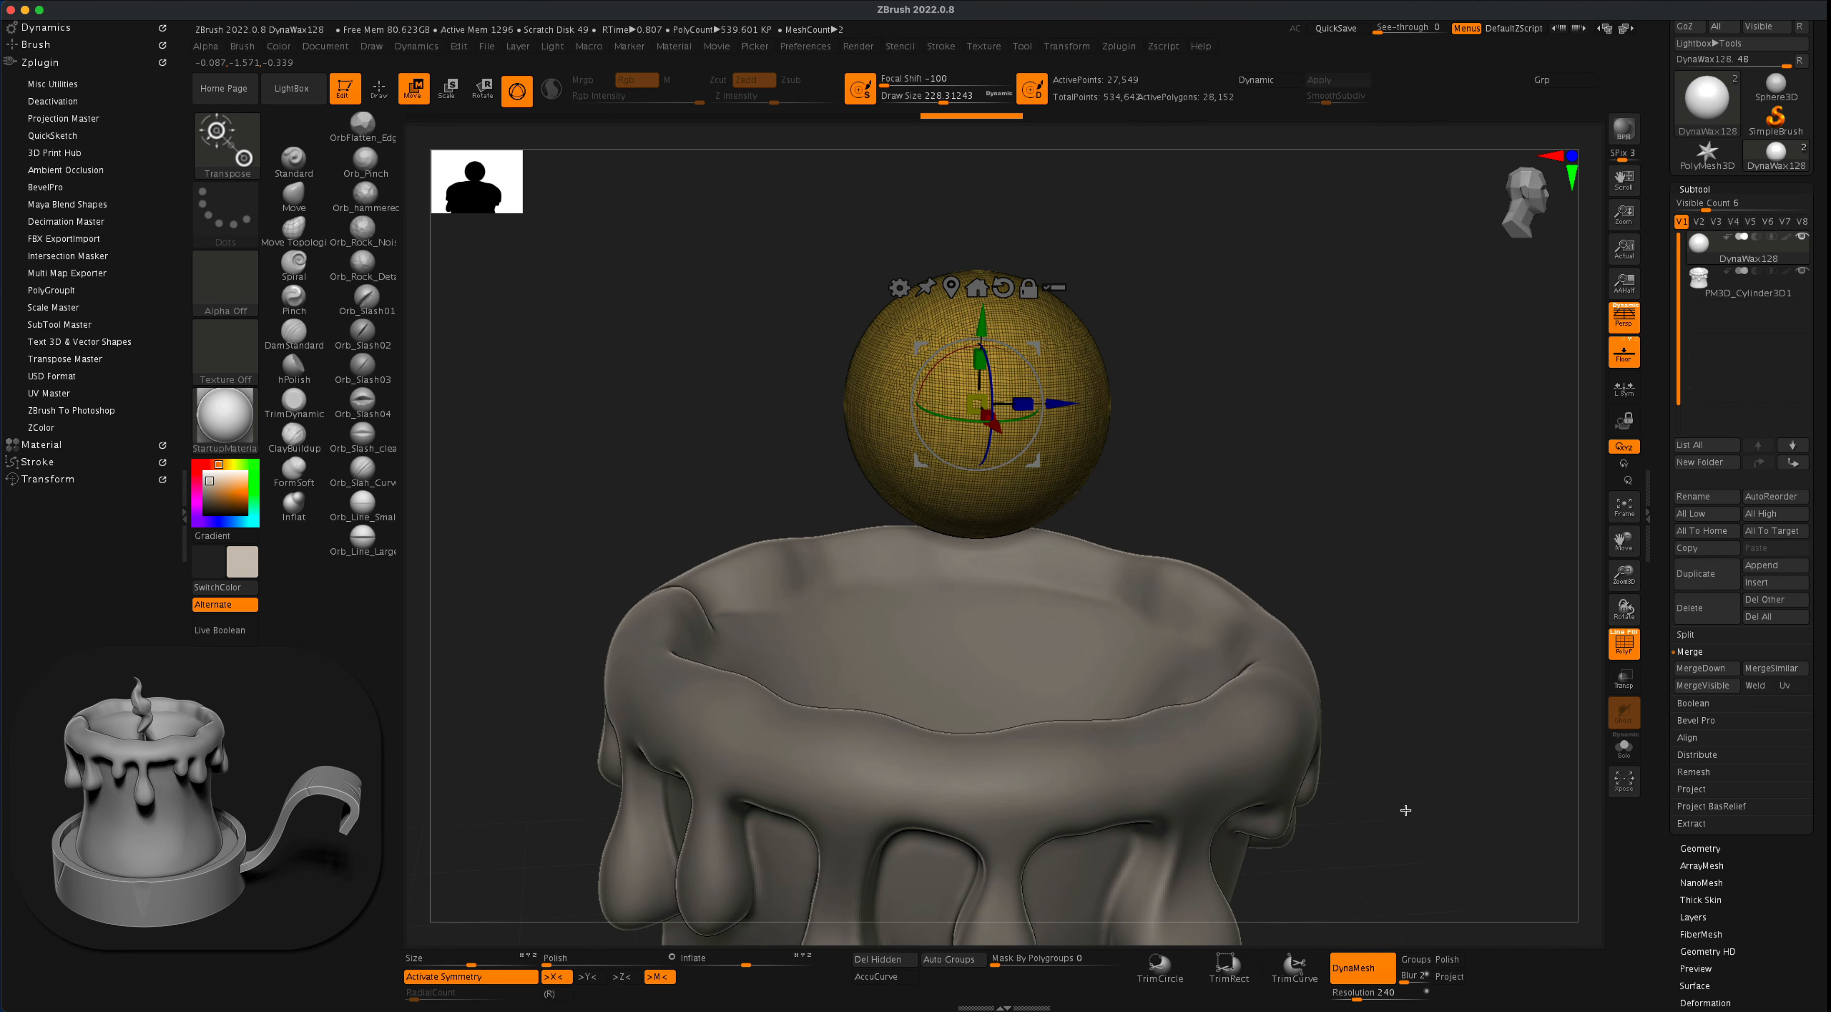
click(1619, 641)
mouse_move(1271, 439)
alt+mouse_down()
mouse_move(1267, 418)
mouse_move(1284, 454)
mouse_move(1258, 446)
alt+mouse_up()
- Stretch and narrow the sphere into an upright capsule with the Move brush at a draw size of about 338
click(310, 200)
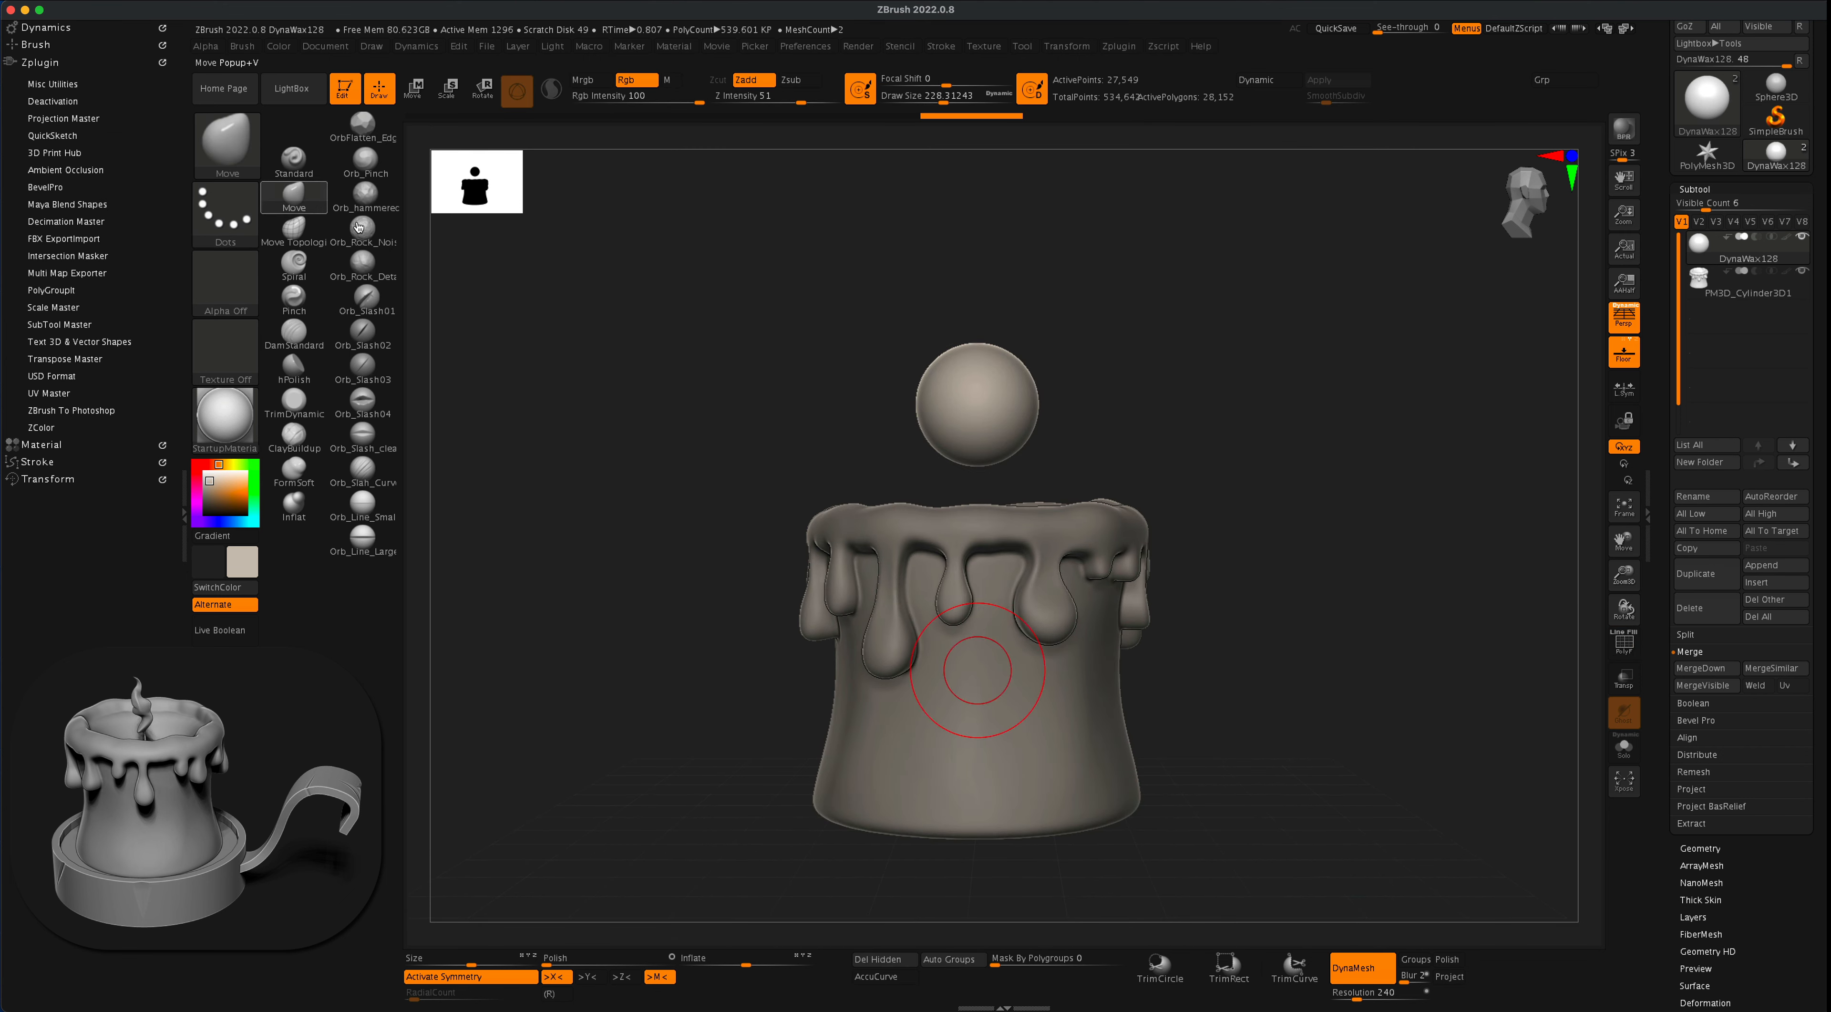
key(s)
drag(1110, 354, 1124, 353)
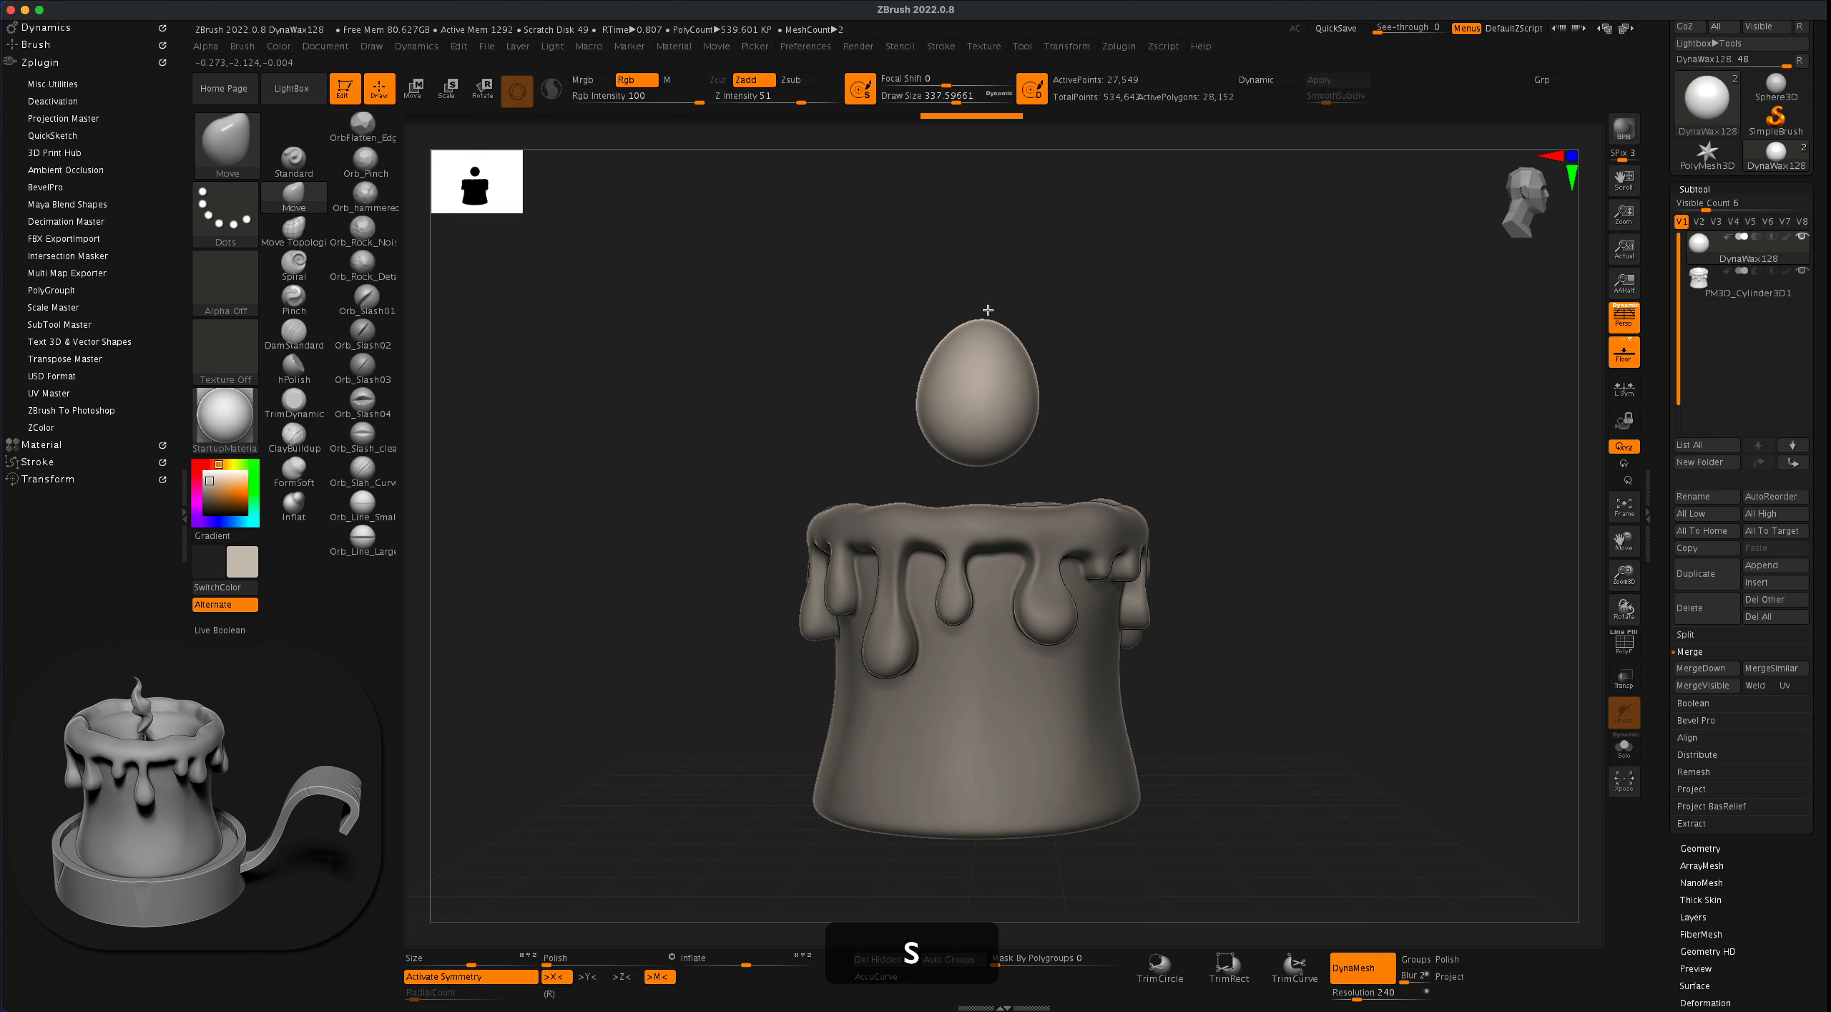
drag(988, 310, 1007, 394)
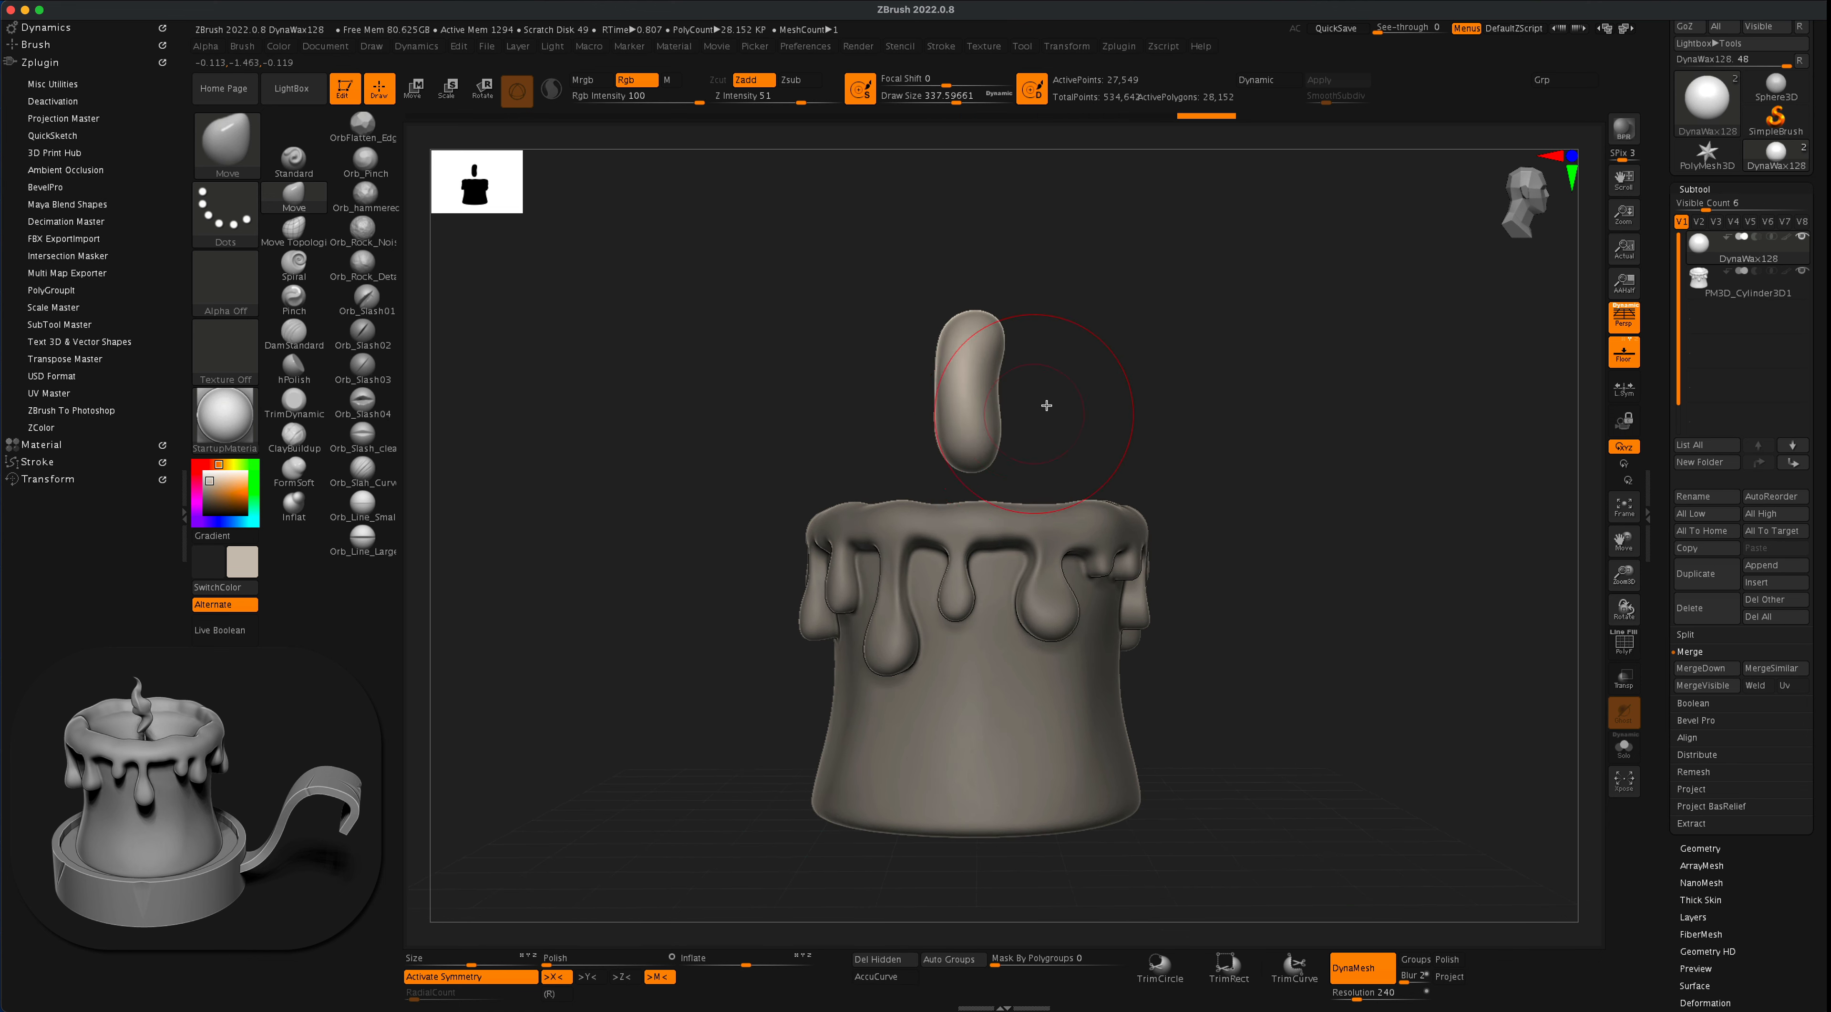
mouse_move(1072, 413)
mouse_down()
mouse_move(1111, 430)
mouse_move(906, 371)
mouse_up()
mouse_move(1064, 339)
mouse_down()
mouse_move(1112, 375)
mouse_move(996, 384)
mouse_move(1086, 372)
mouse_move(1068, 398)
mouse_move(1058, 363)
mouse_up()
- Try to pull the capsule's top up into a long tapered tip with the Move brush at a draw size of about 239
key(s)
drag(983, 334, 1044, 217)
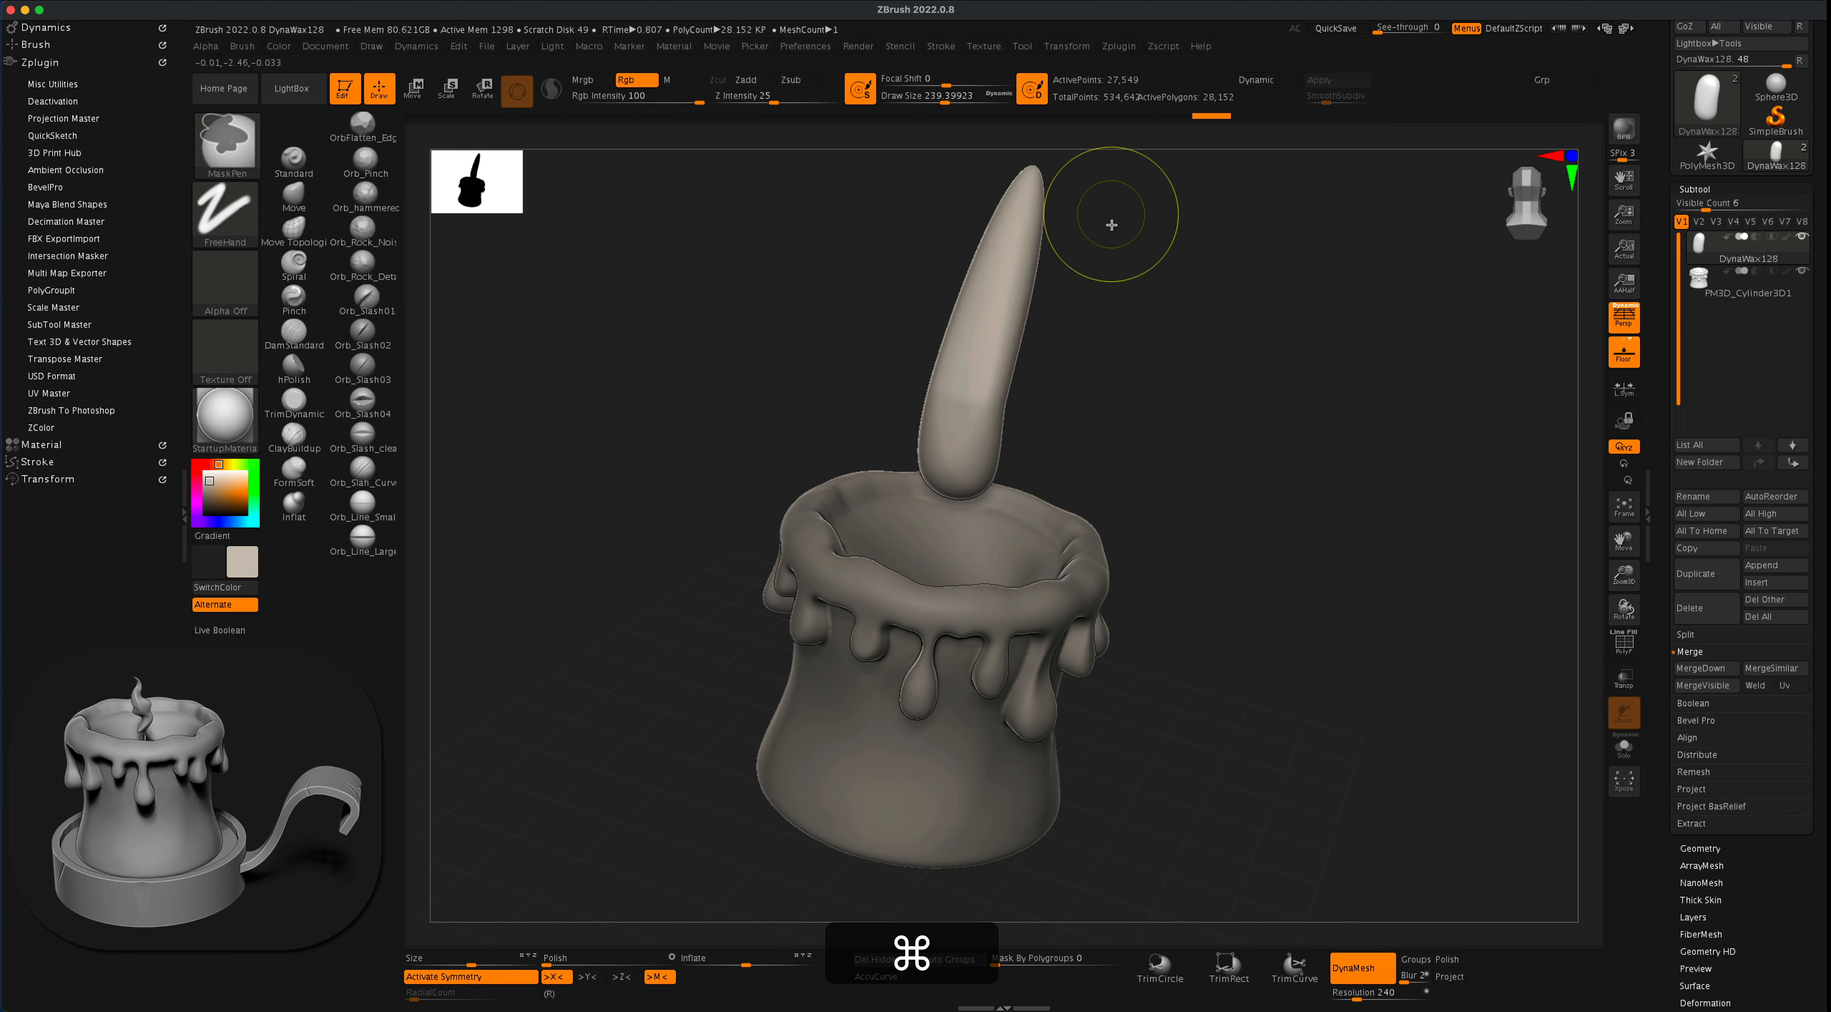
key(super+z)
drag(632, 283, 675, 384)
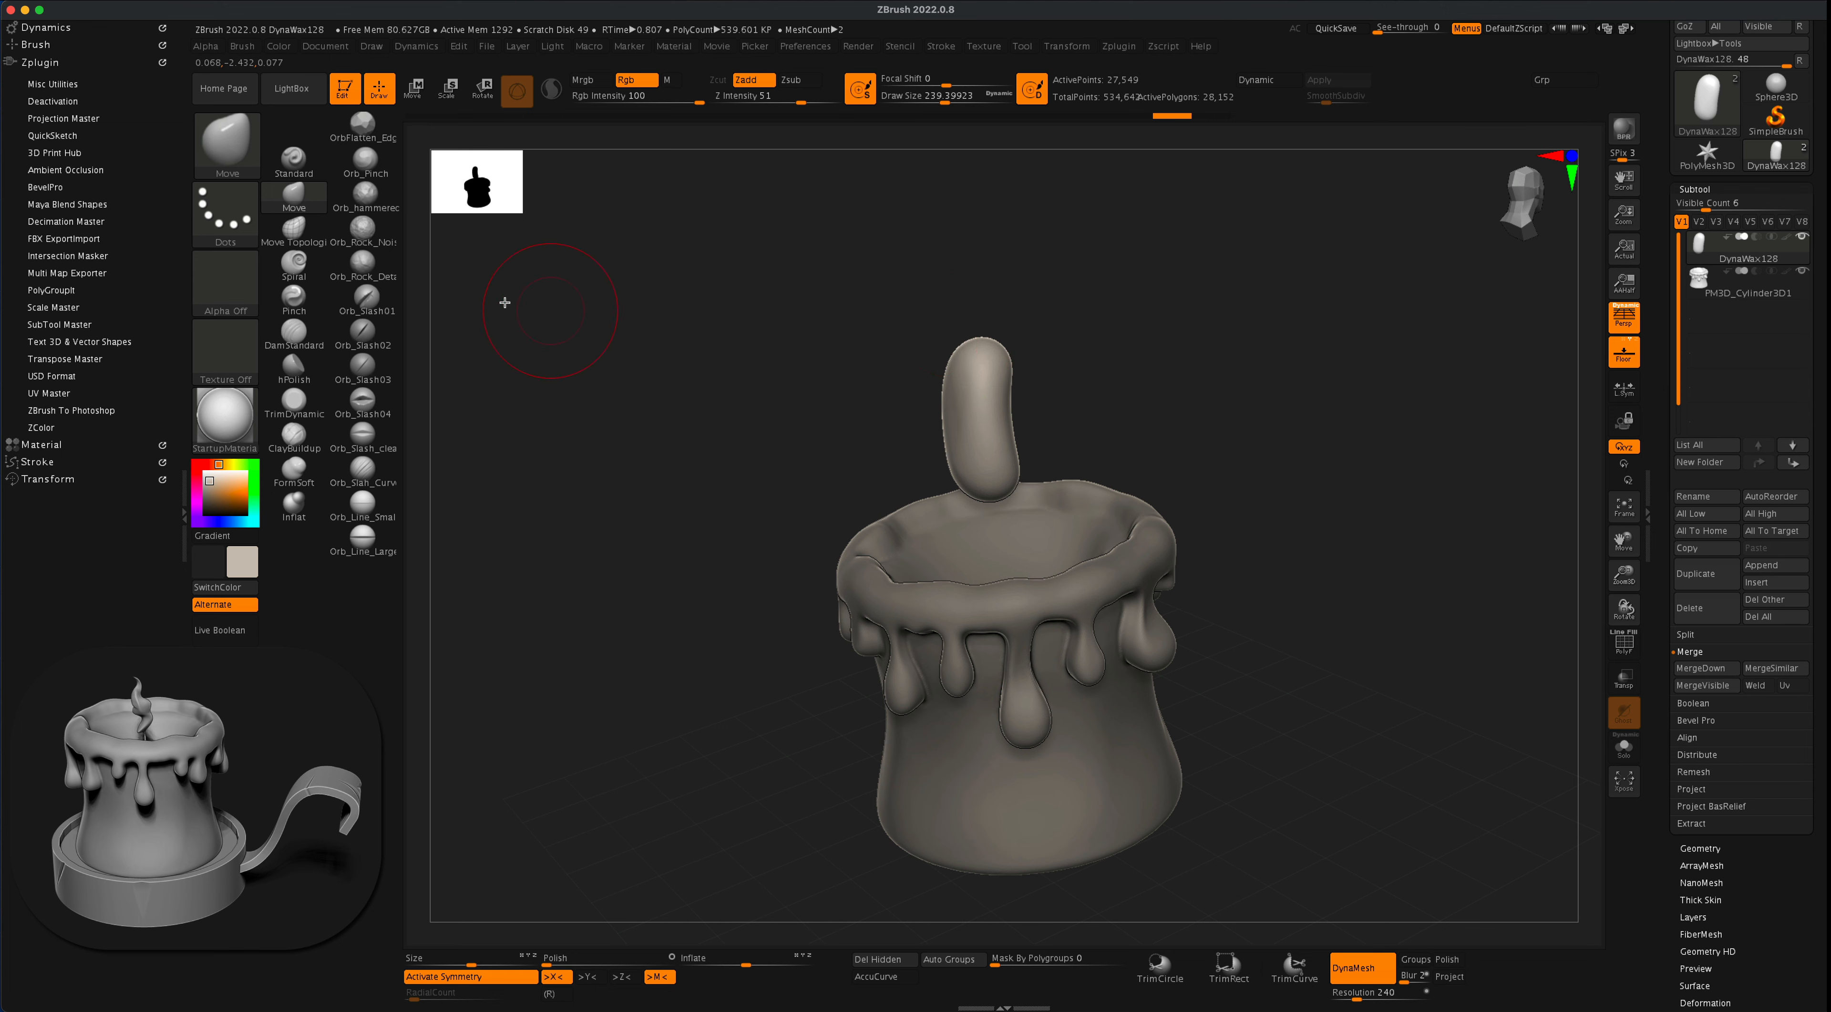
- Try to pull a tip out of the capsule's top with the SnakeHook brush at a draw size of about 177
click(226, 146)
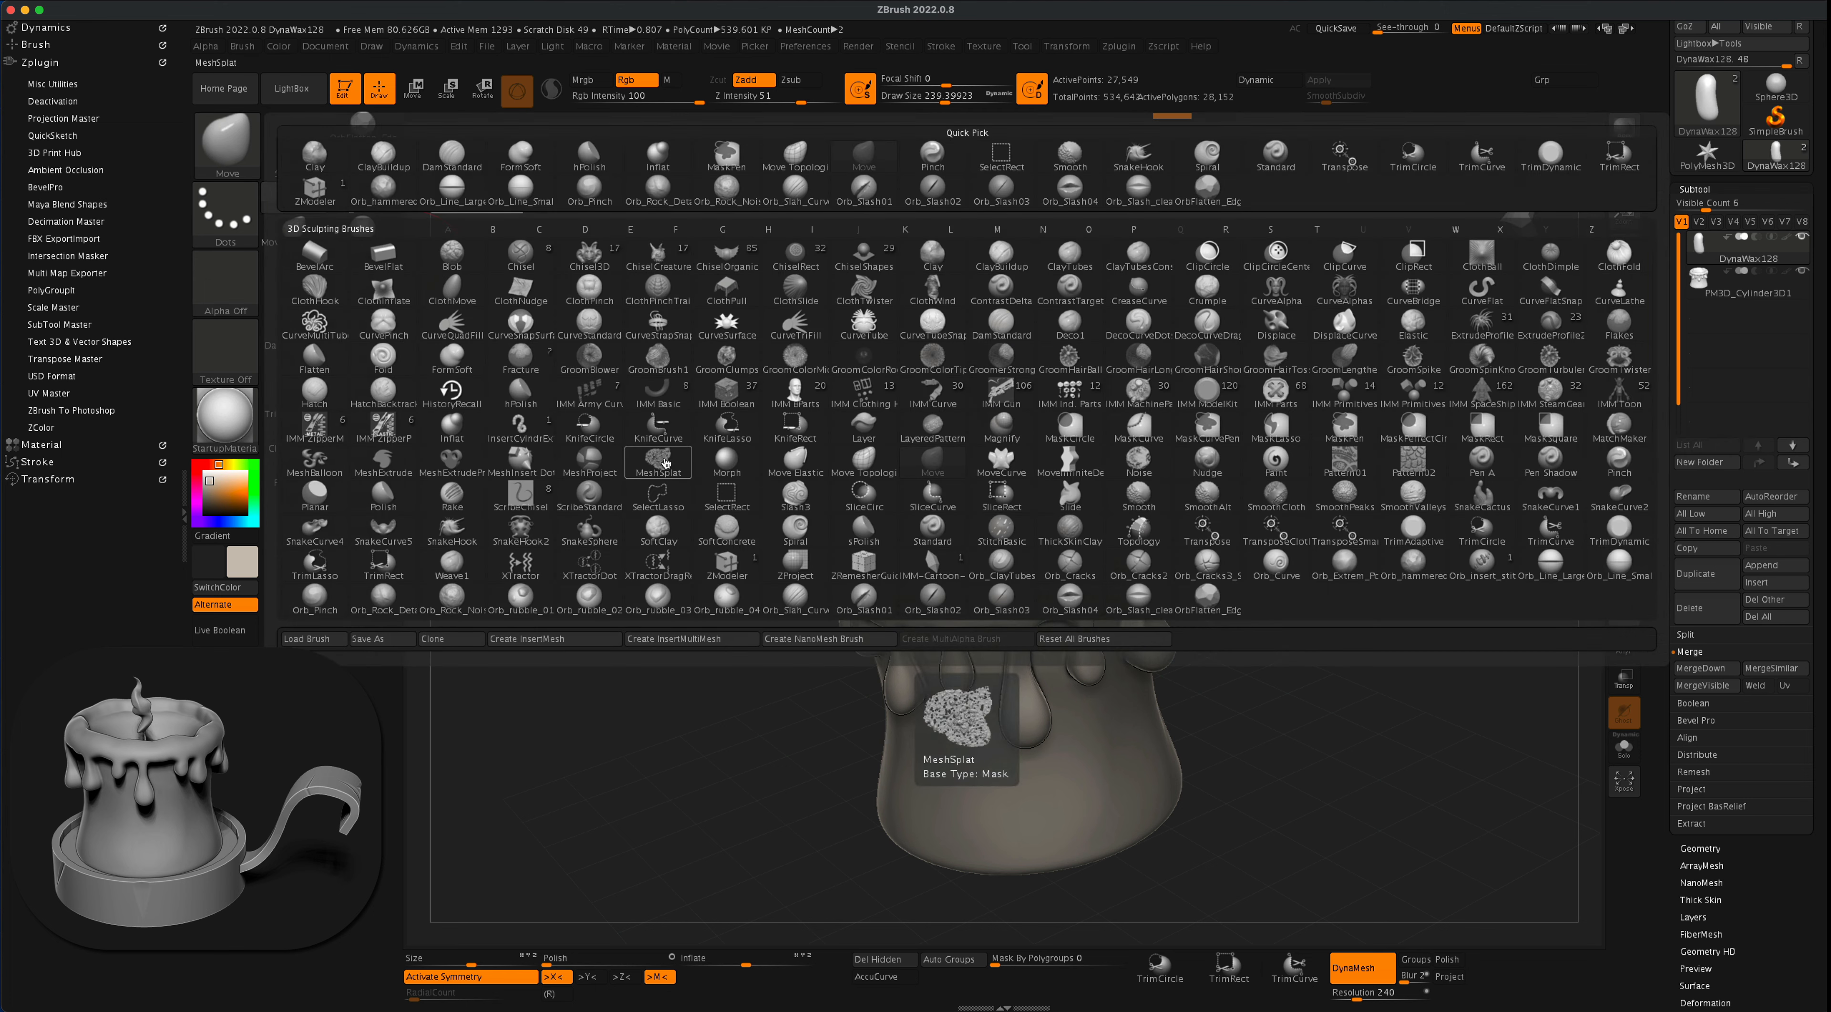
key(s)
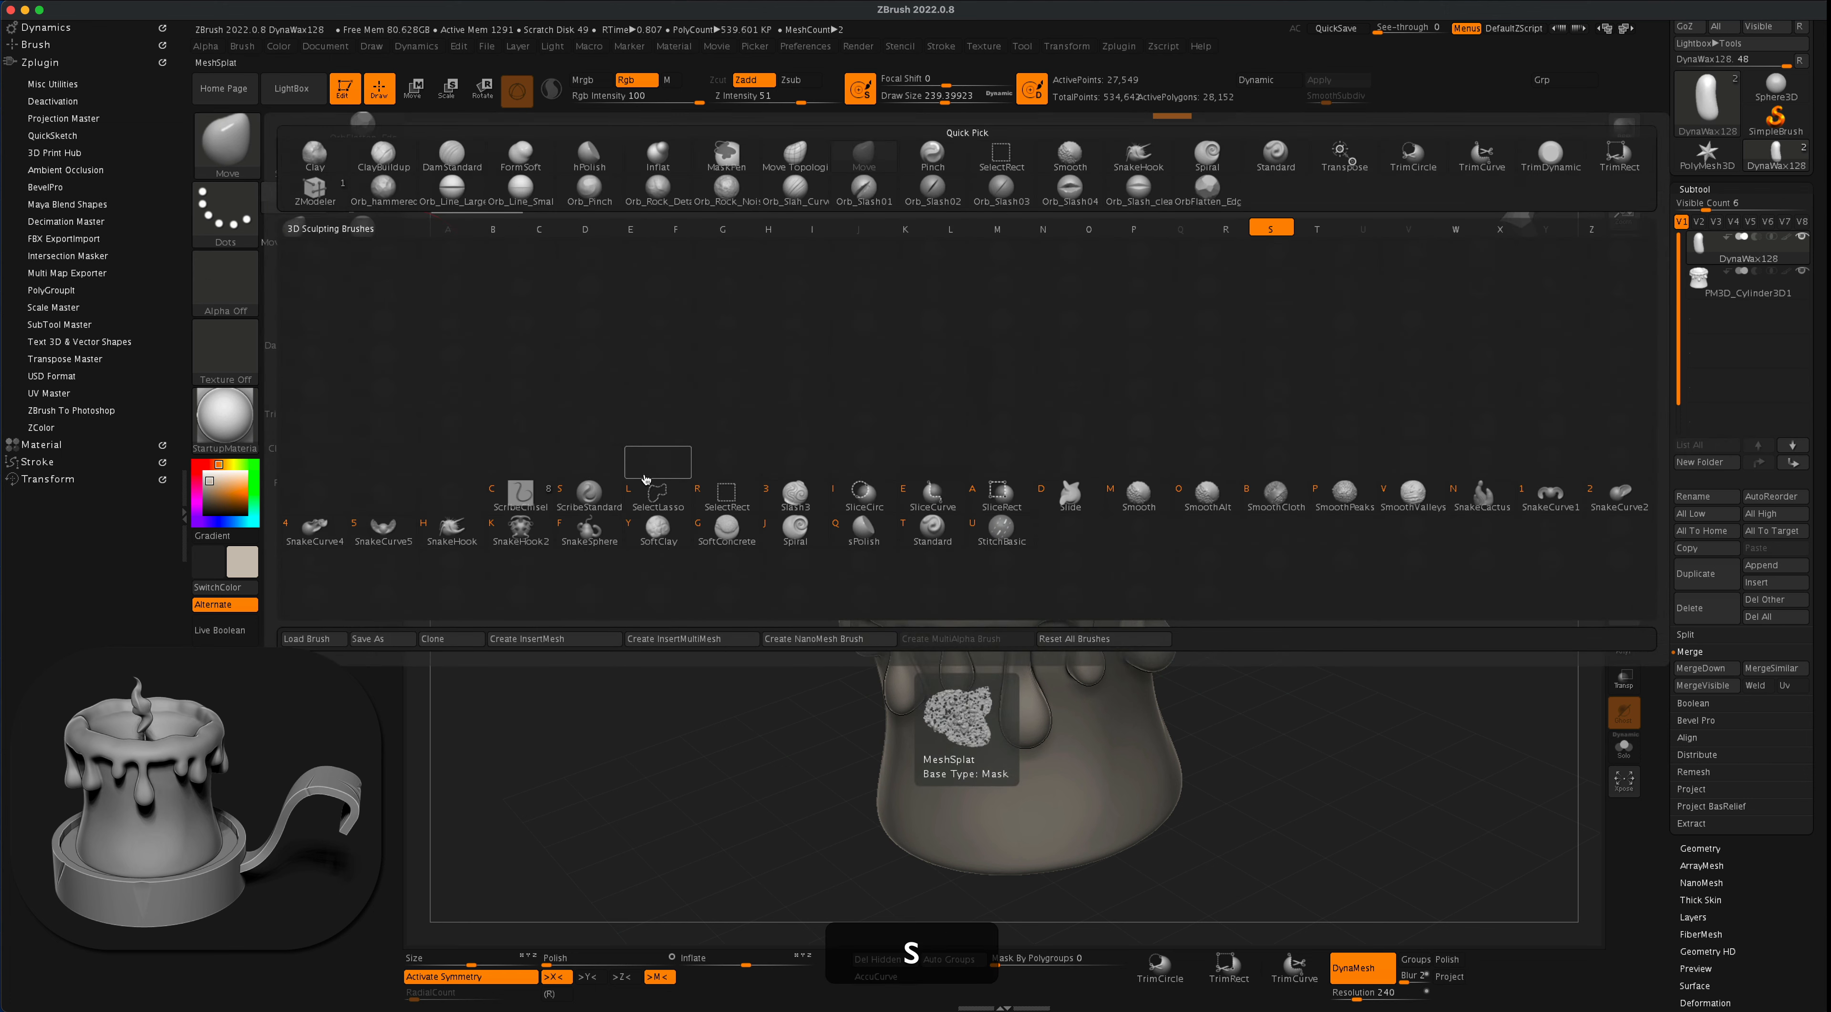
click(448, 531)
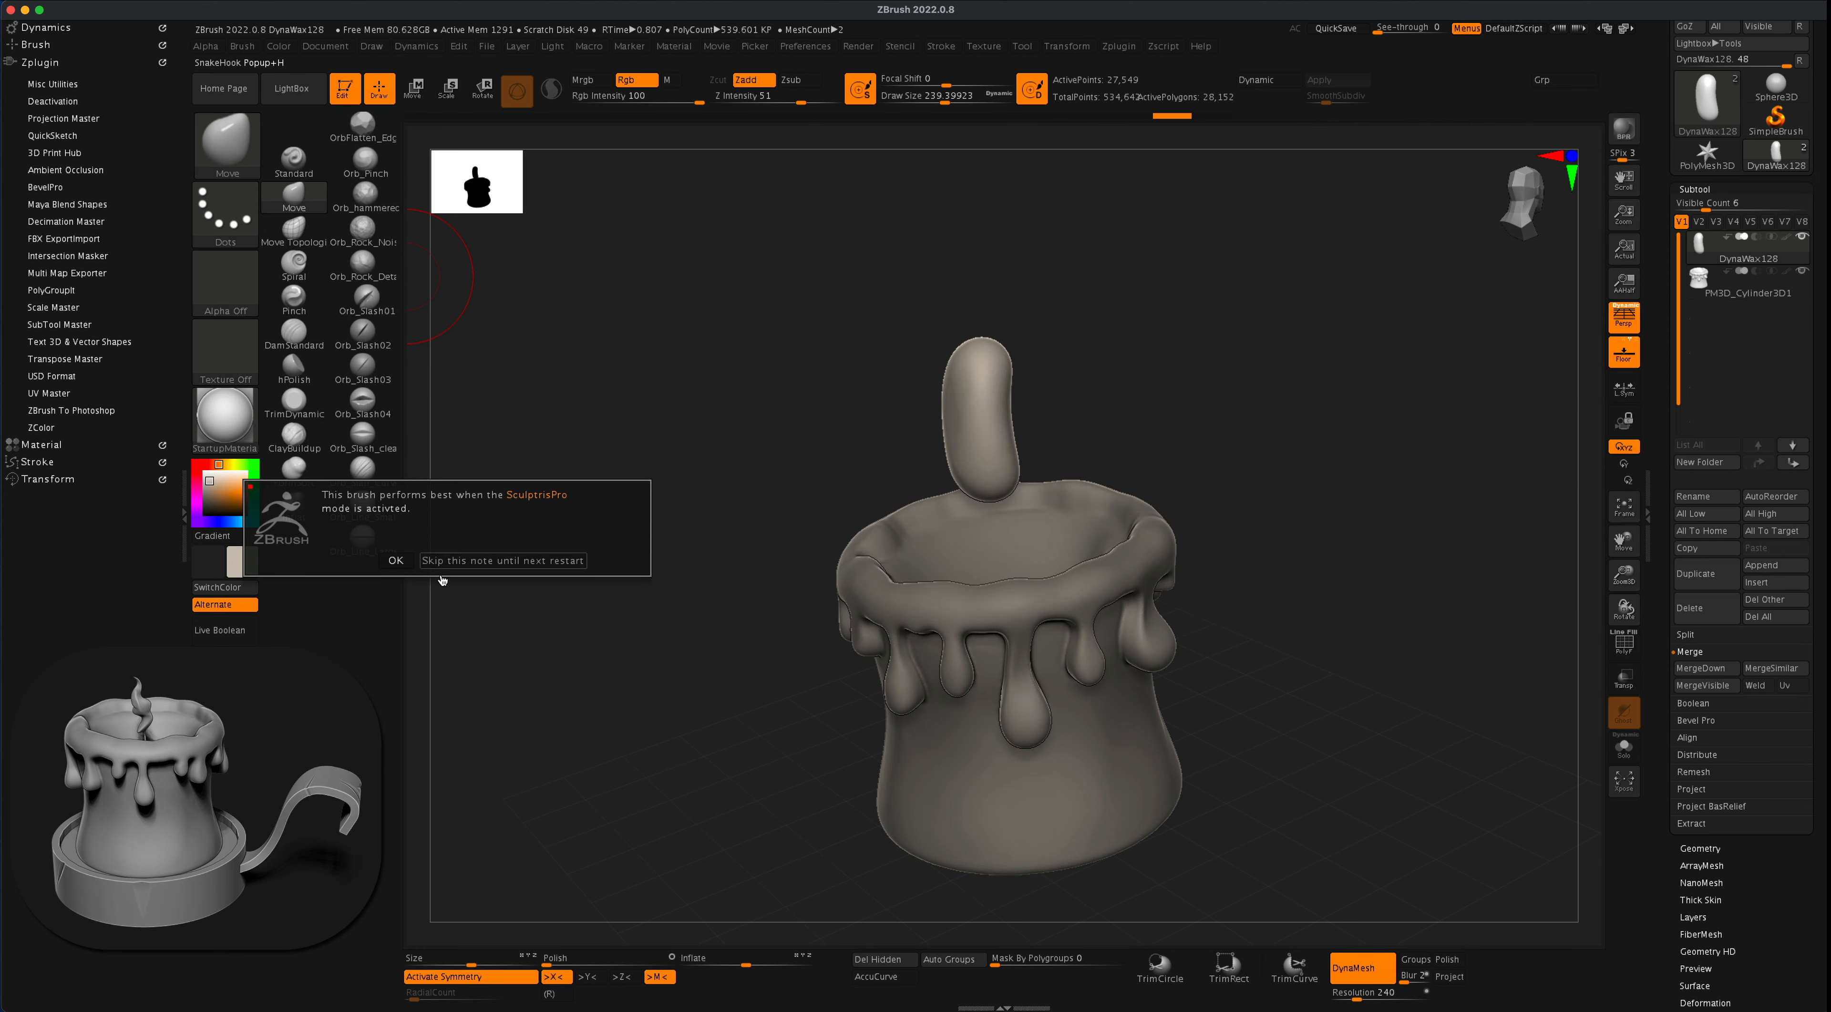
click(395, 561)
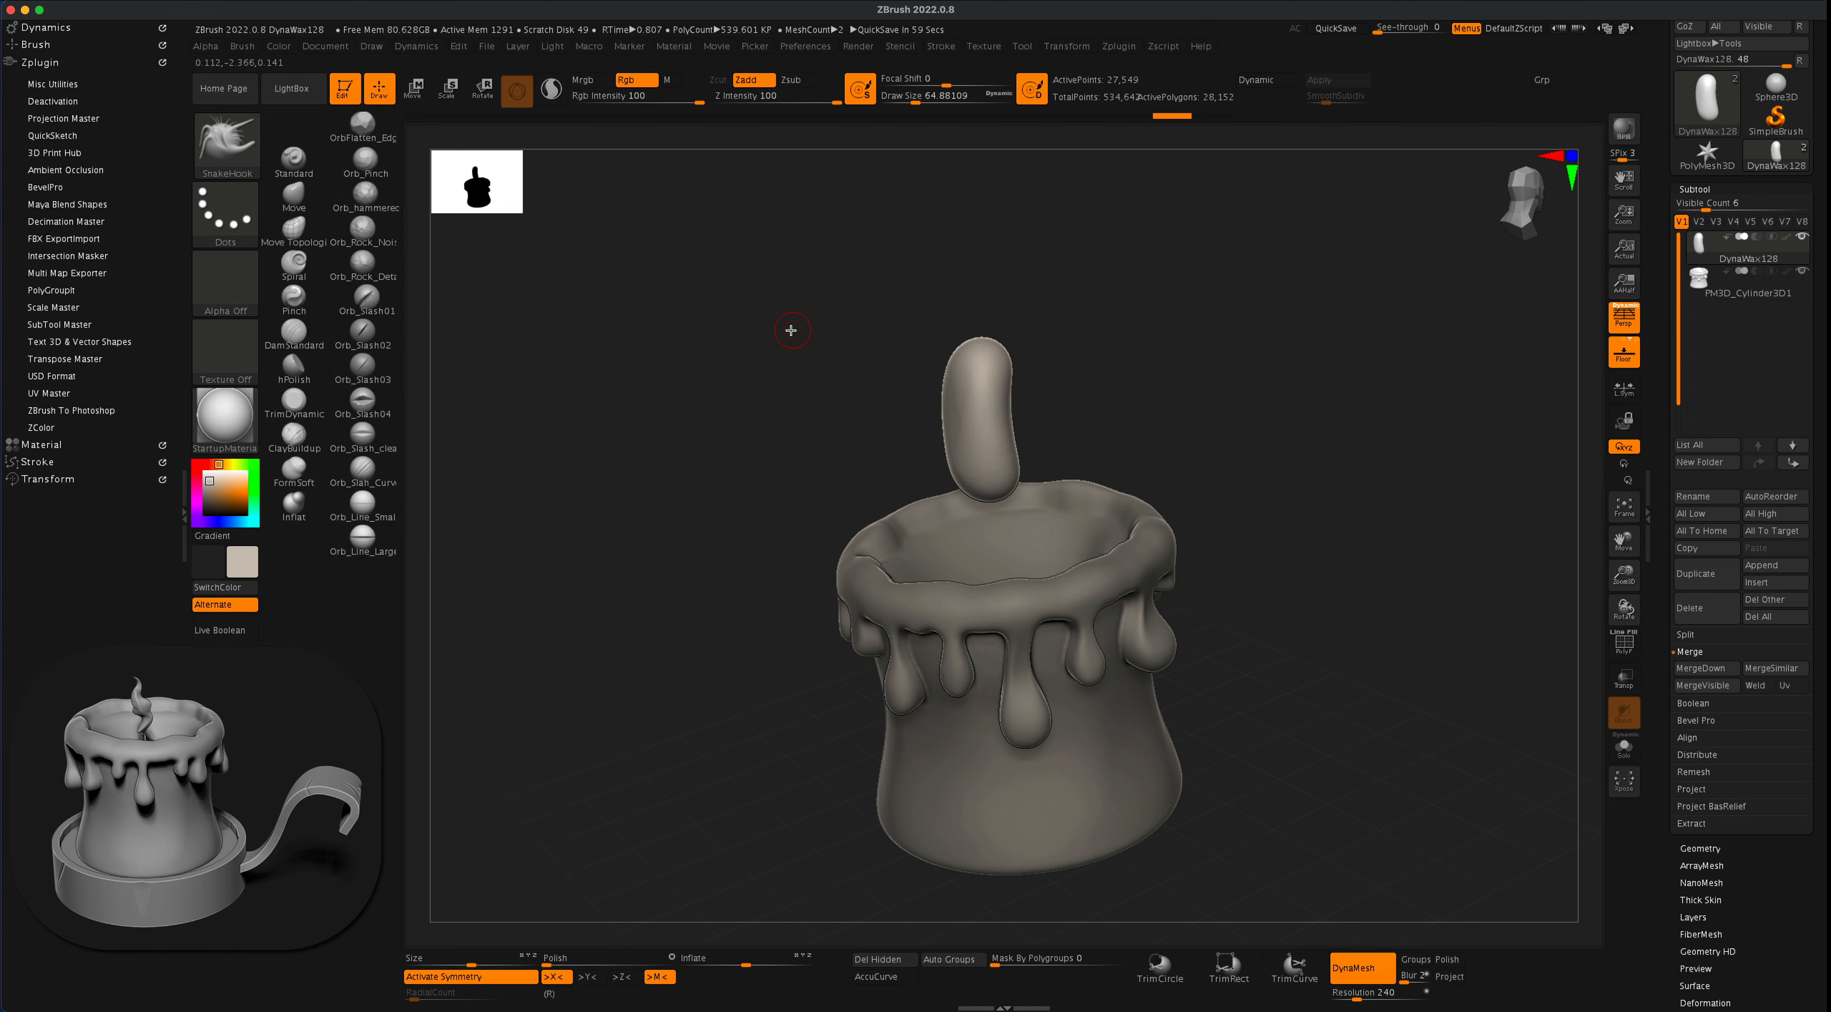
key(s)
drag(779, 338, 824, 353)
key(s)
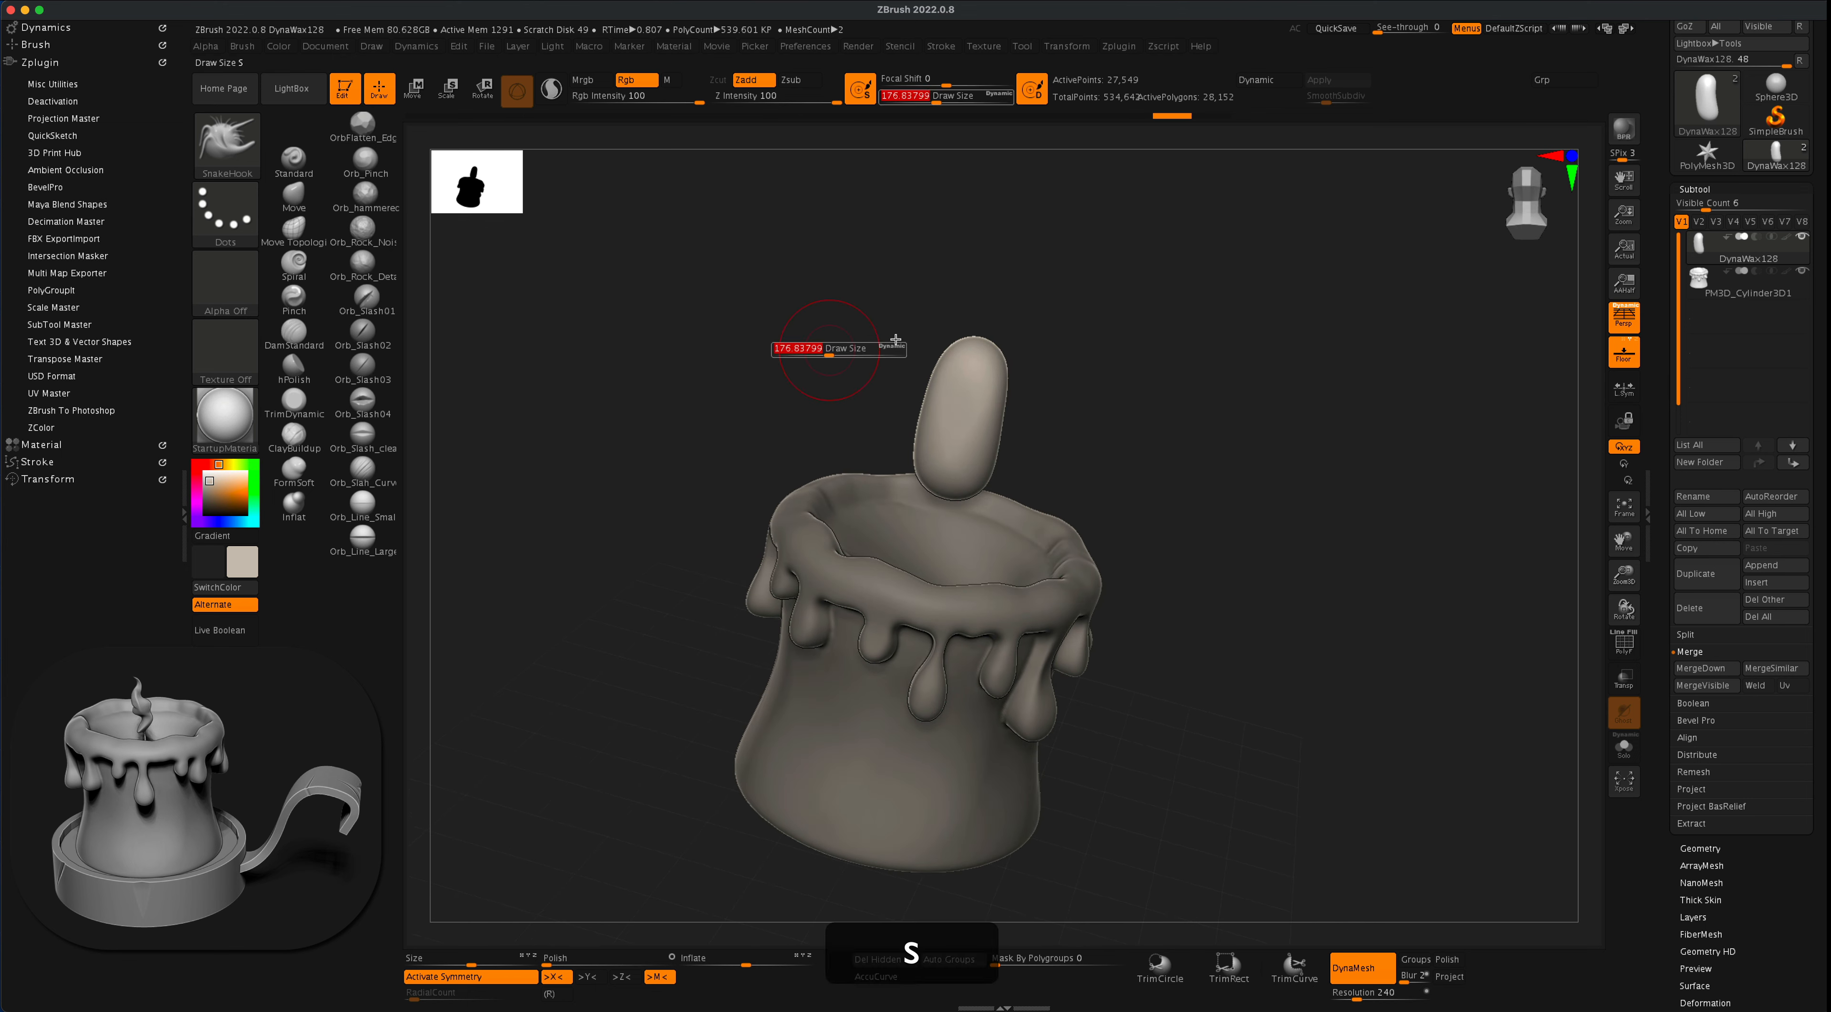
drag(973, 352, 1058, 252)
key(super+z)
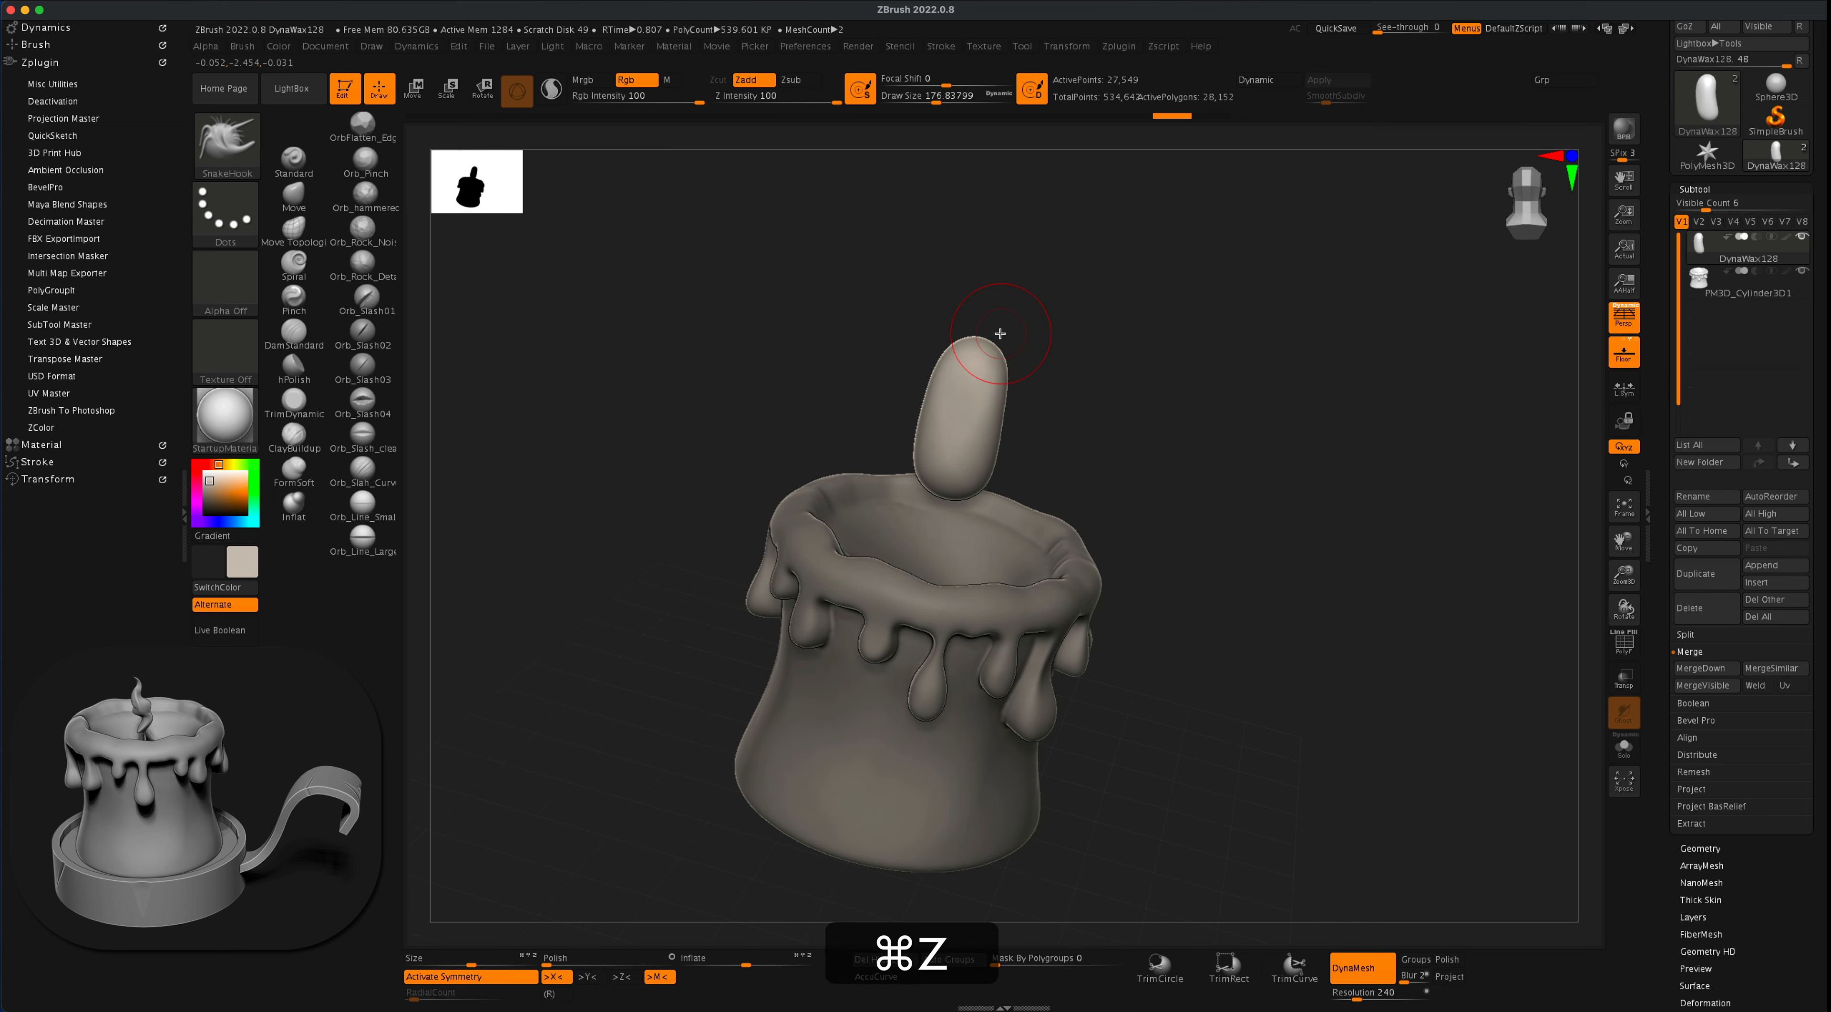
- Turn off symmetry and try one SnakeHook pull sideways from the capsule's top
key(x)
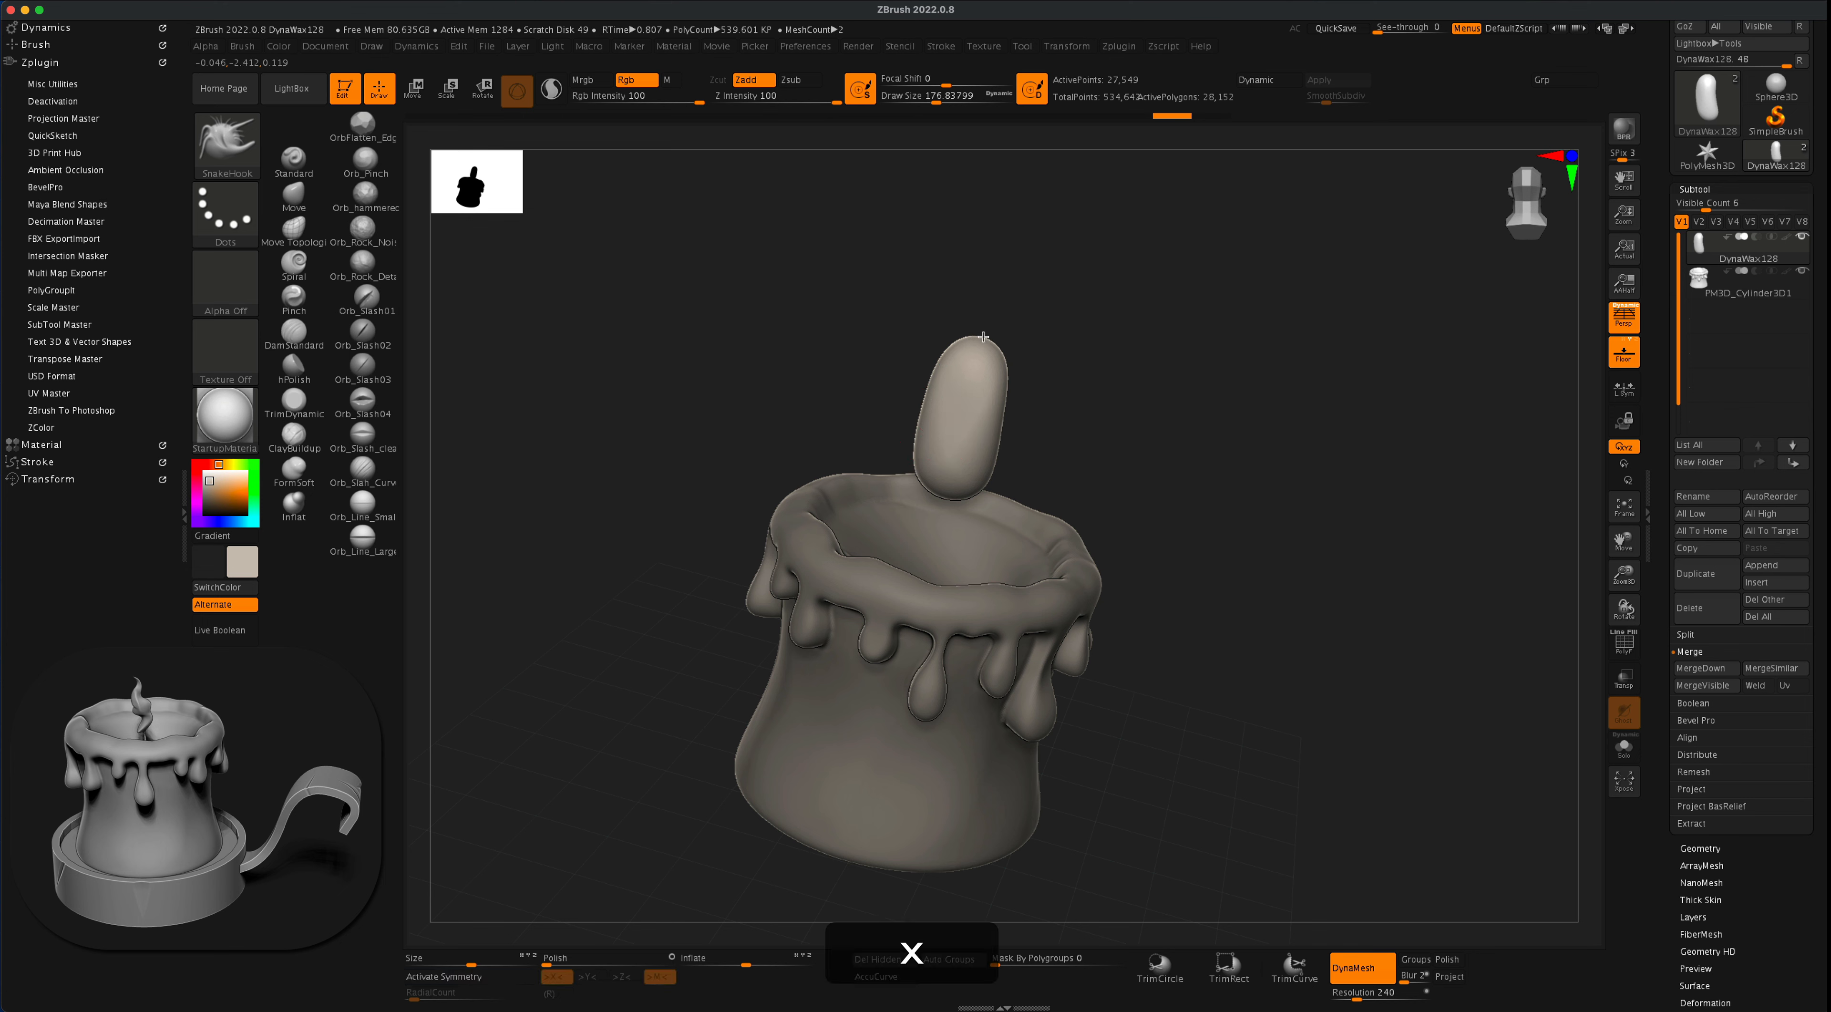
drag(983, 336, 1087, 263)
key(super+z)
- Try further SnakeHook pulls to form a curved flame tip on the capsule, and undo them
drag(984, 339, 1091, 262)
drag(1188, 312, 1157, 336)
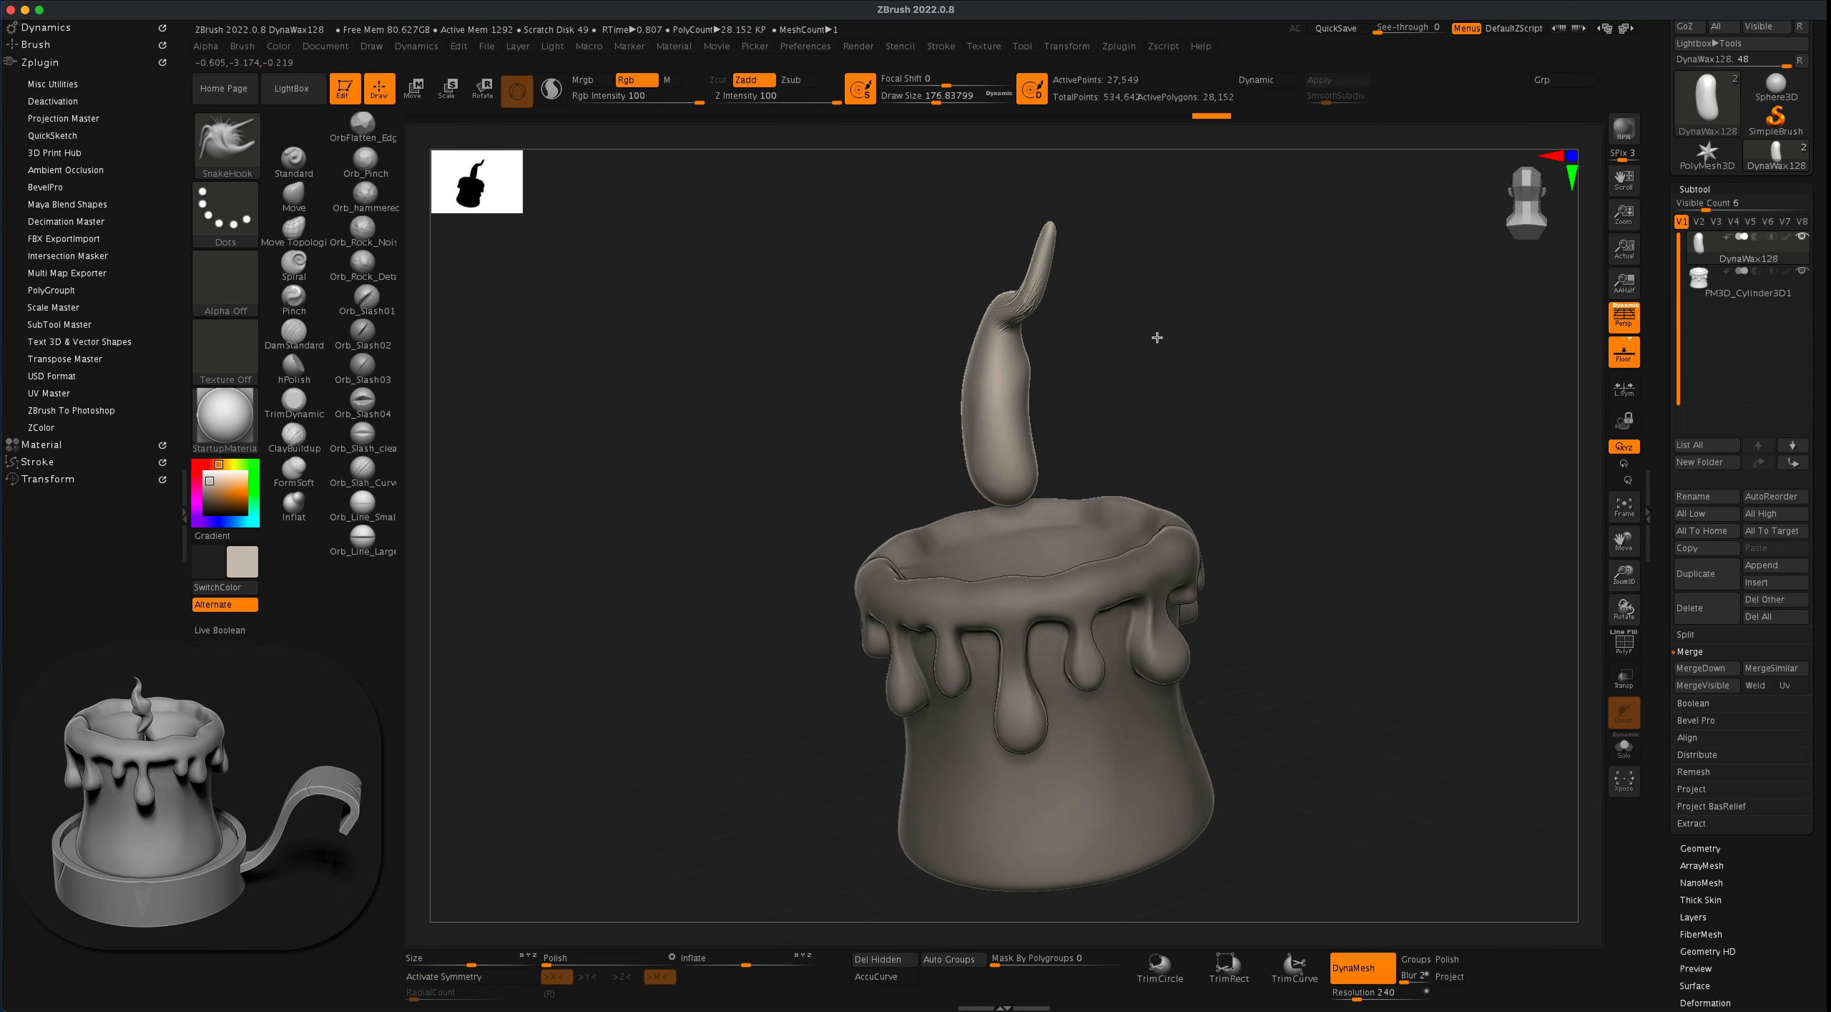
key(super+z)
key(super+z)
drag(983, 336, 1066, 243)
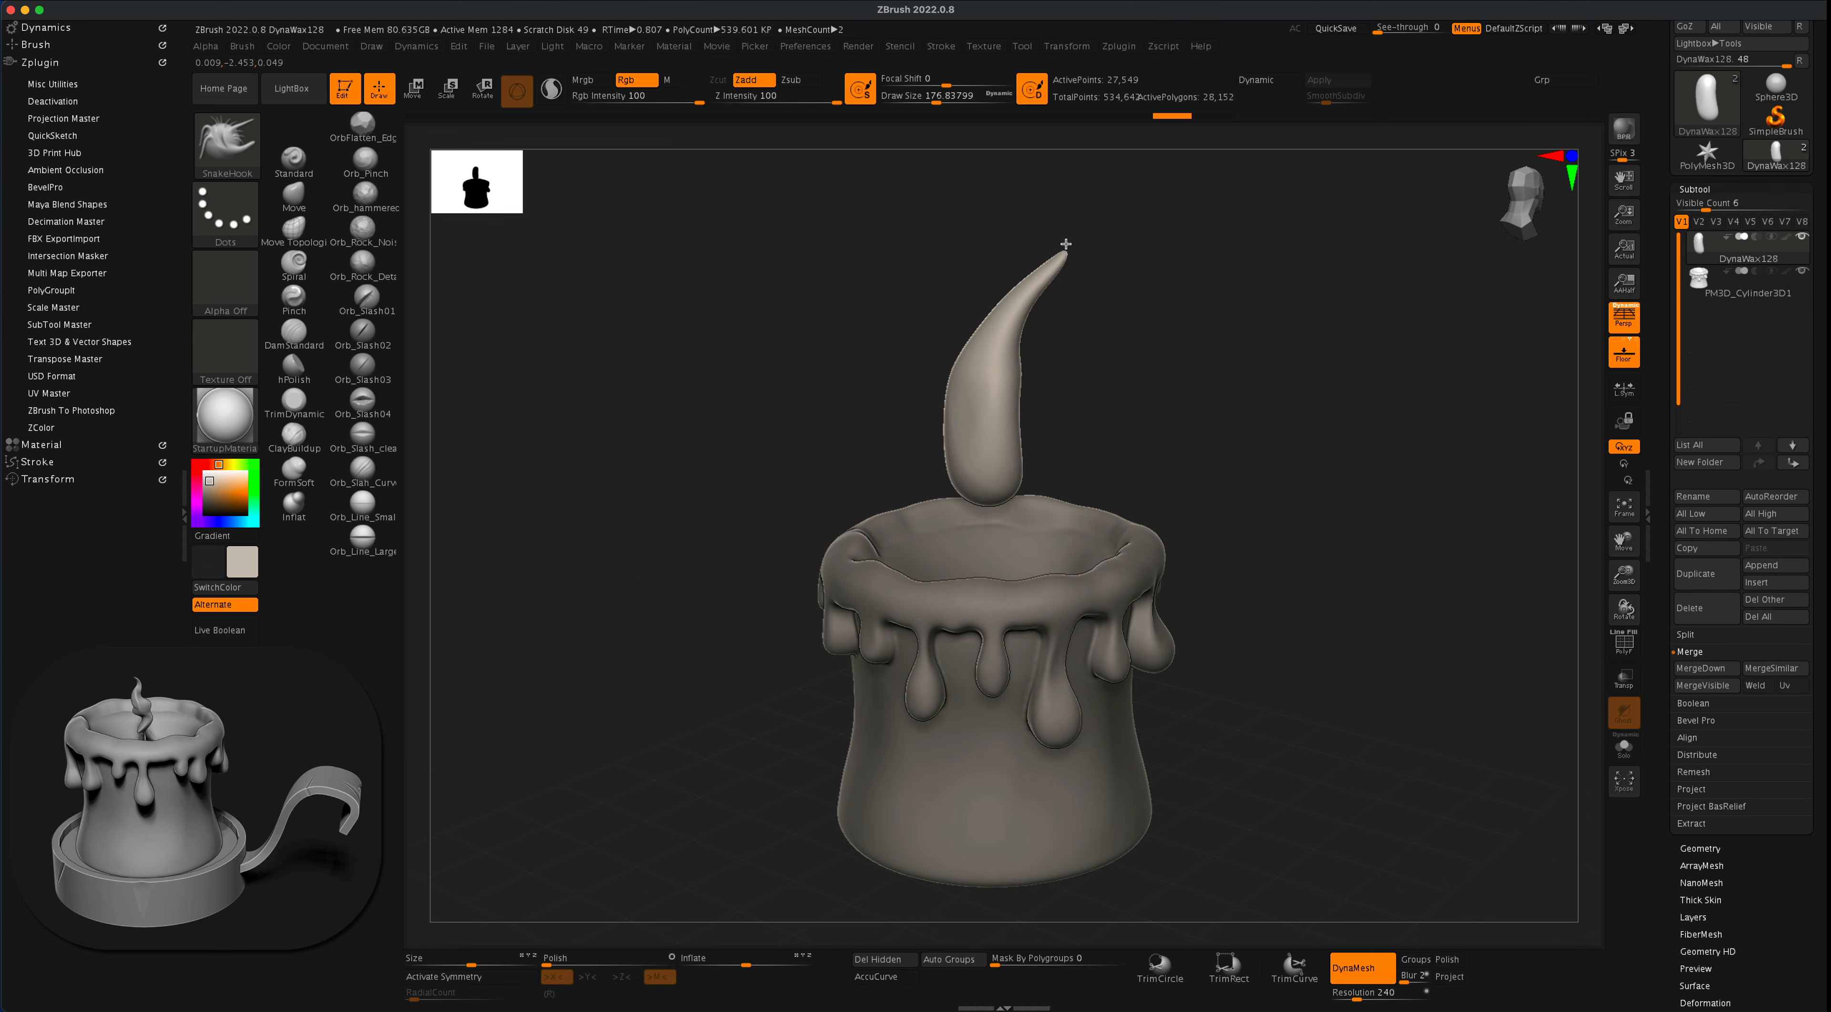
drag(1156, 302, 1135, 350)
key(super+z)
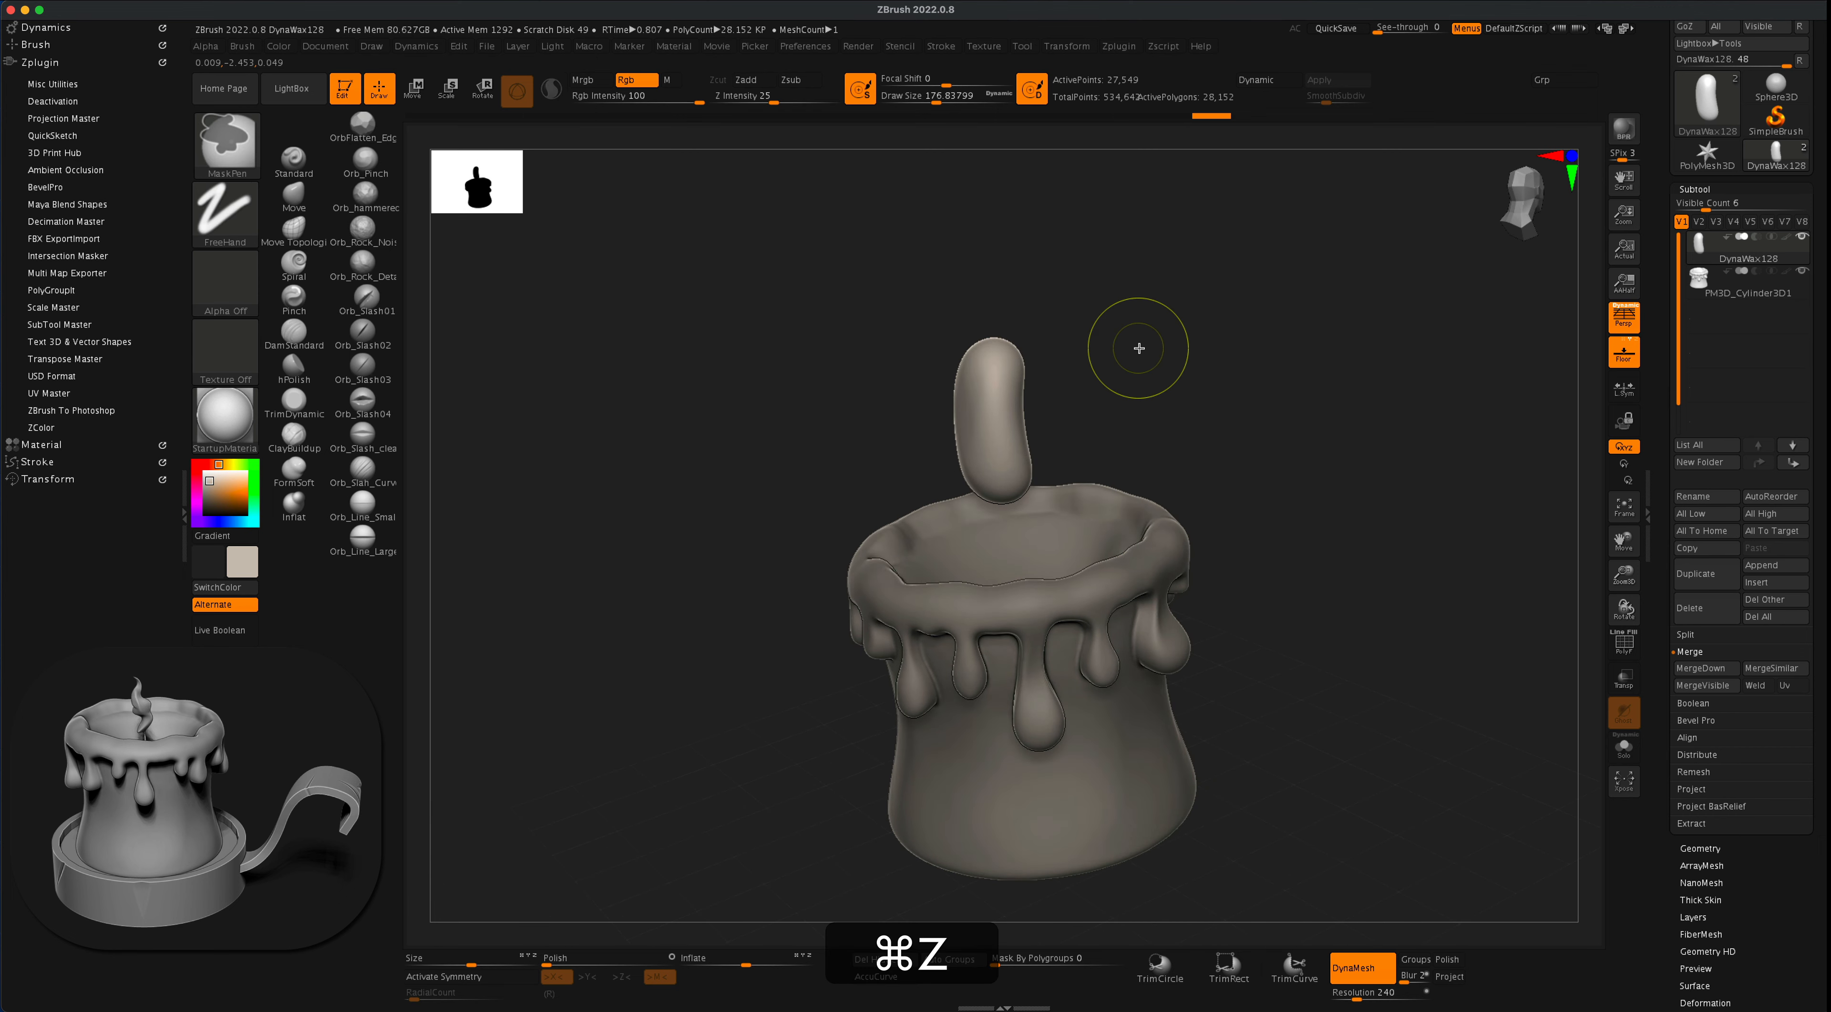
- Switch to the Move brush and turn on its AccuCurve mode
alt+drag(601, 405, 700, 442)
alt+drag(775, 529, 779, 436)
drag(746, 435, 776, 490)
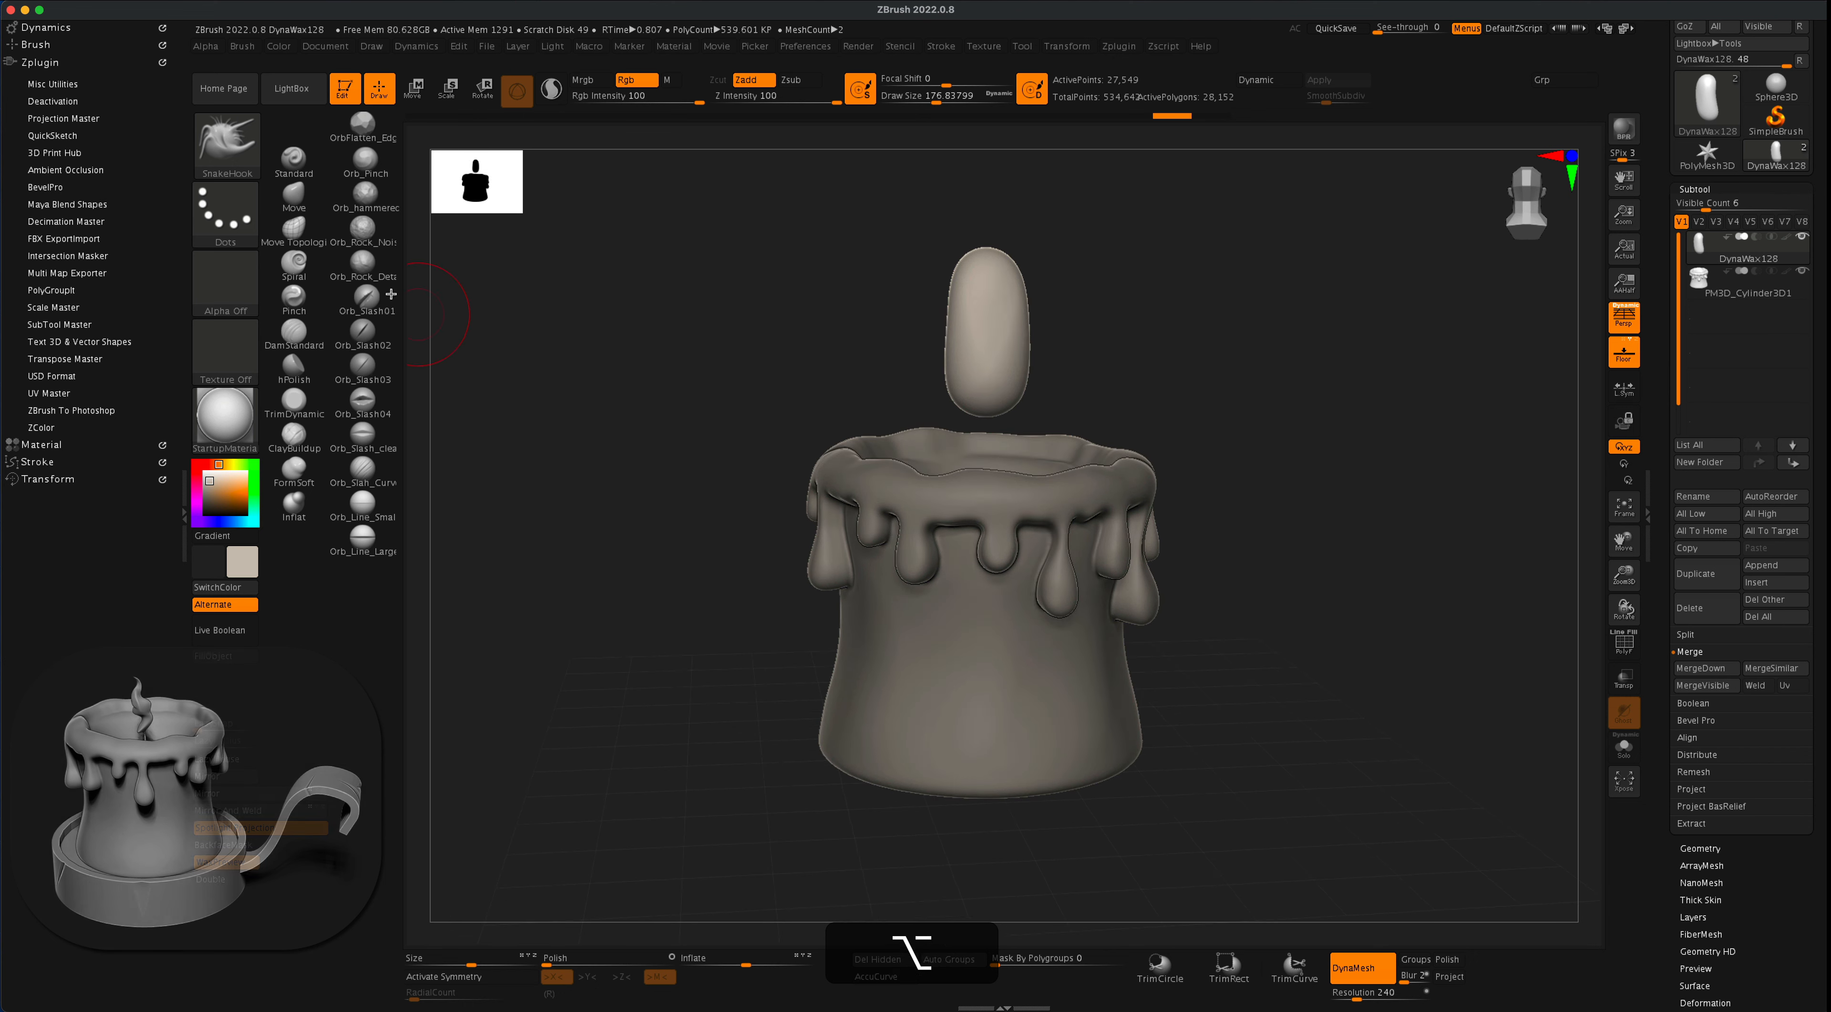
click(302, 199)
alt+drag(592, 412, 717, 498)
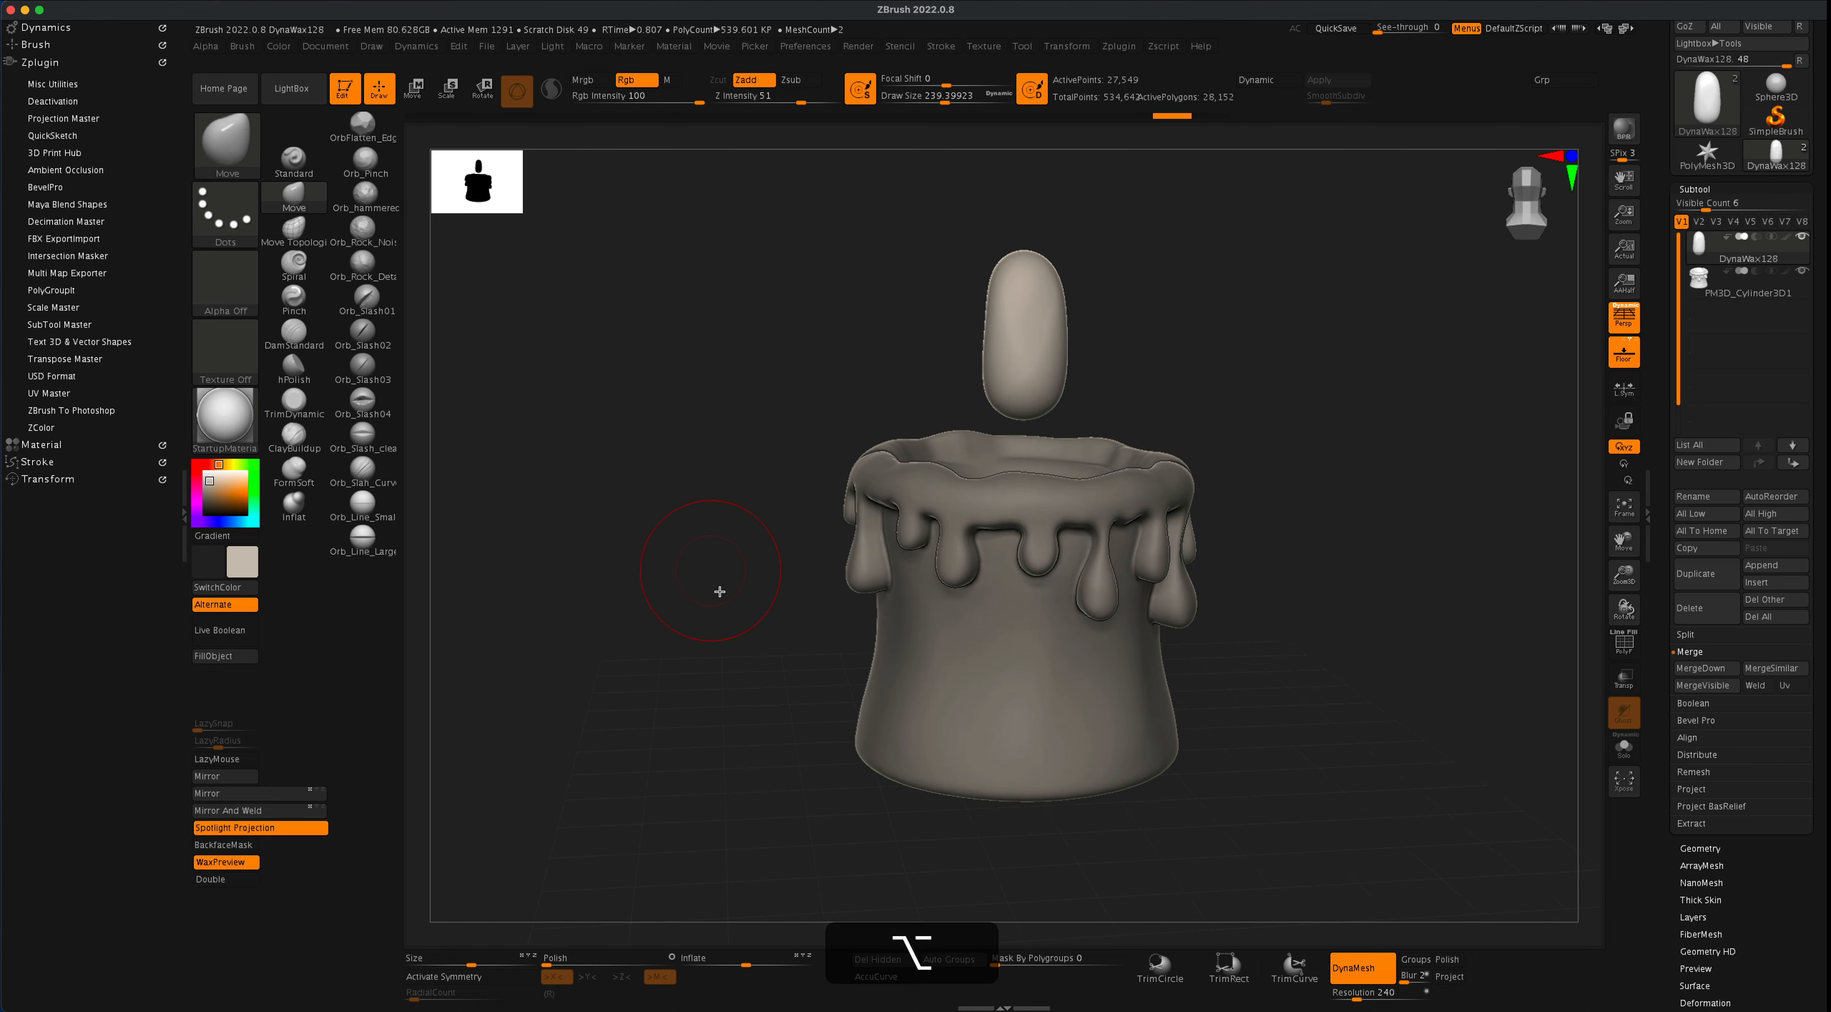
click(894, 979)
key(super)
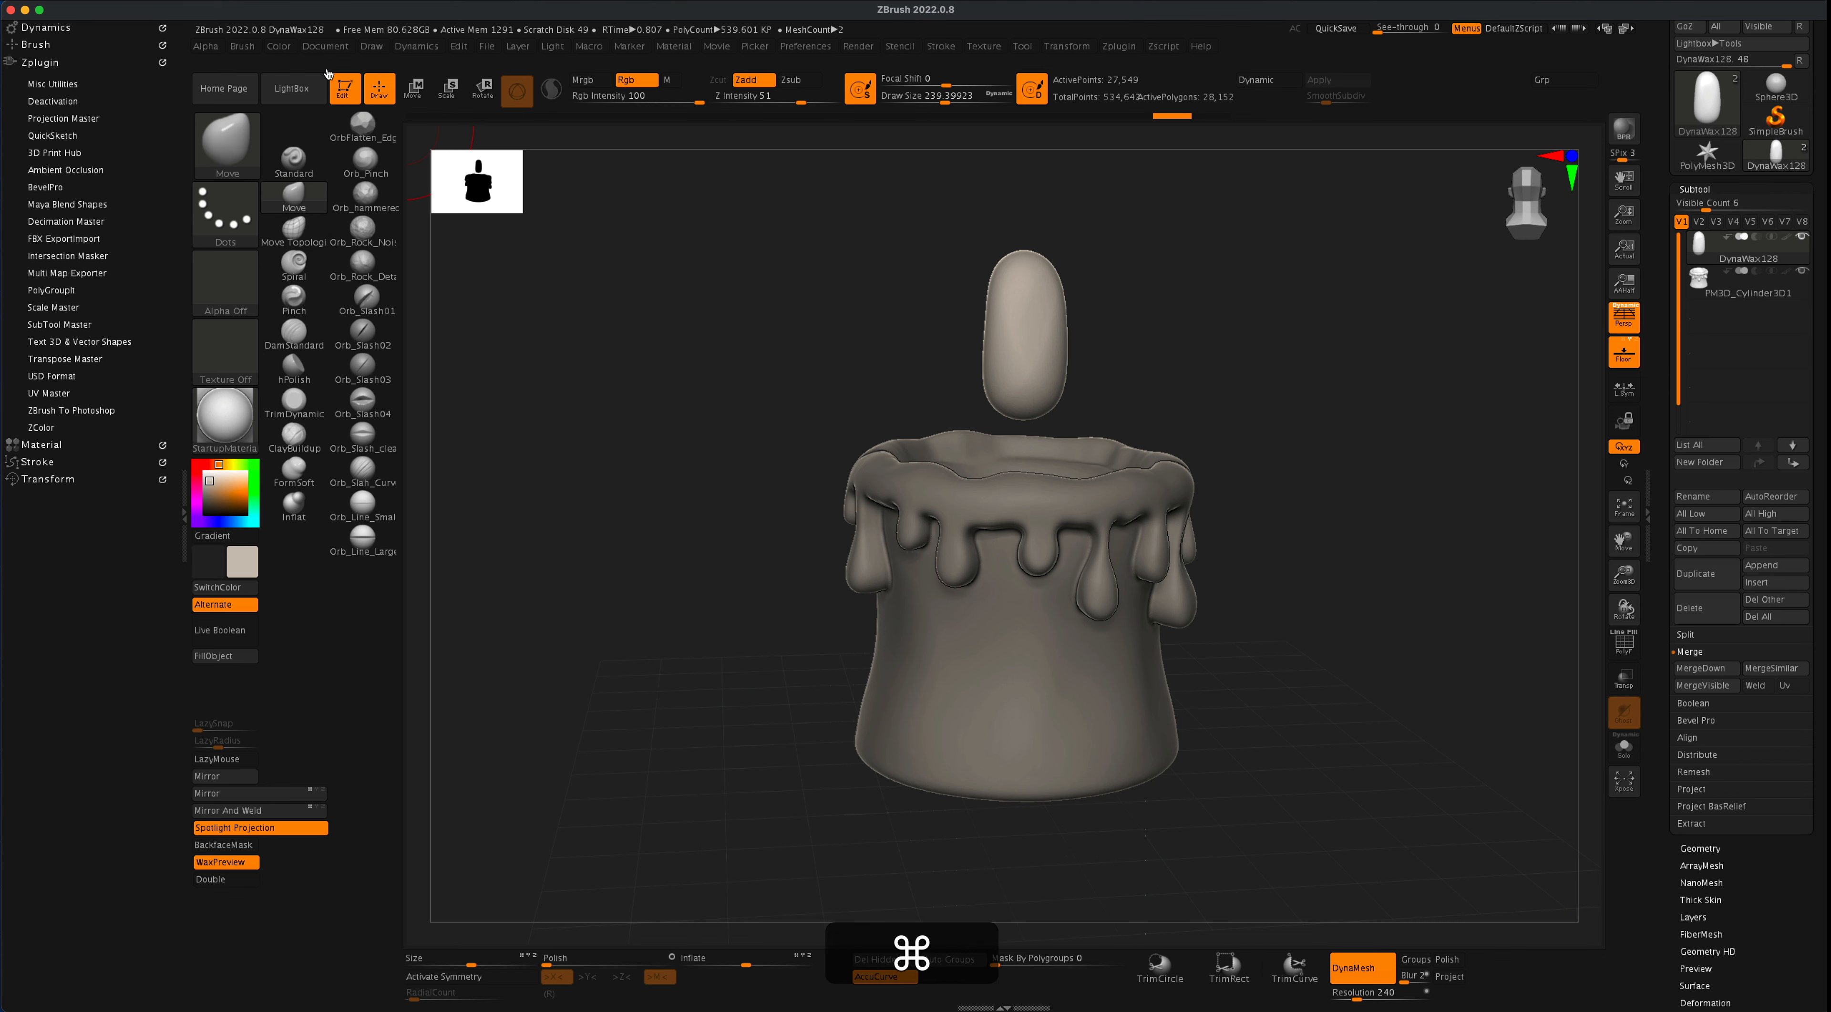
click(251, 49)
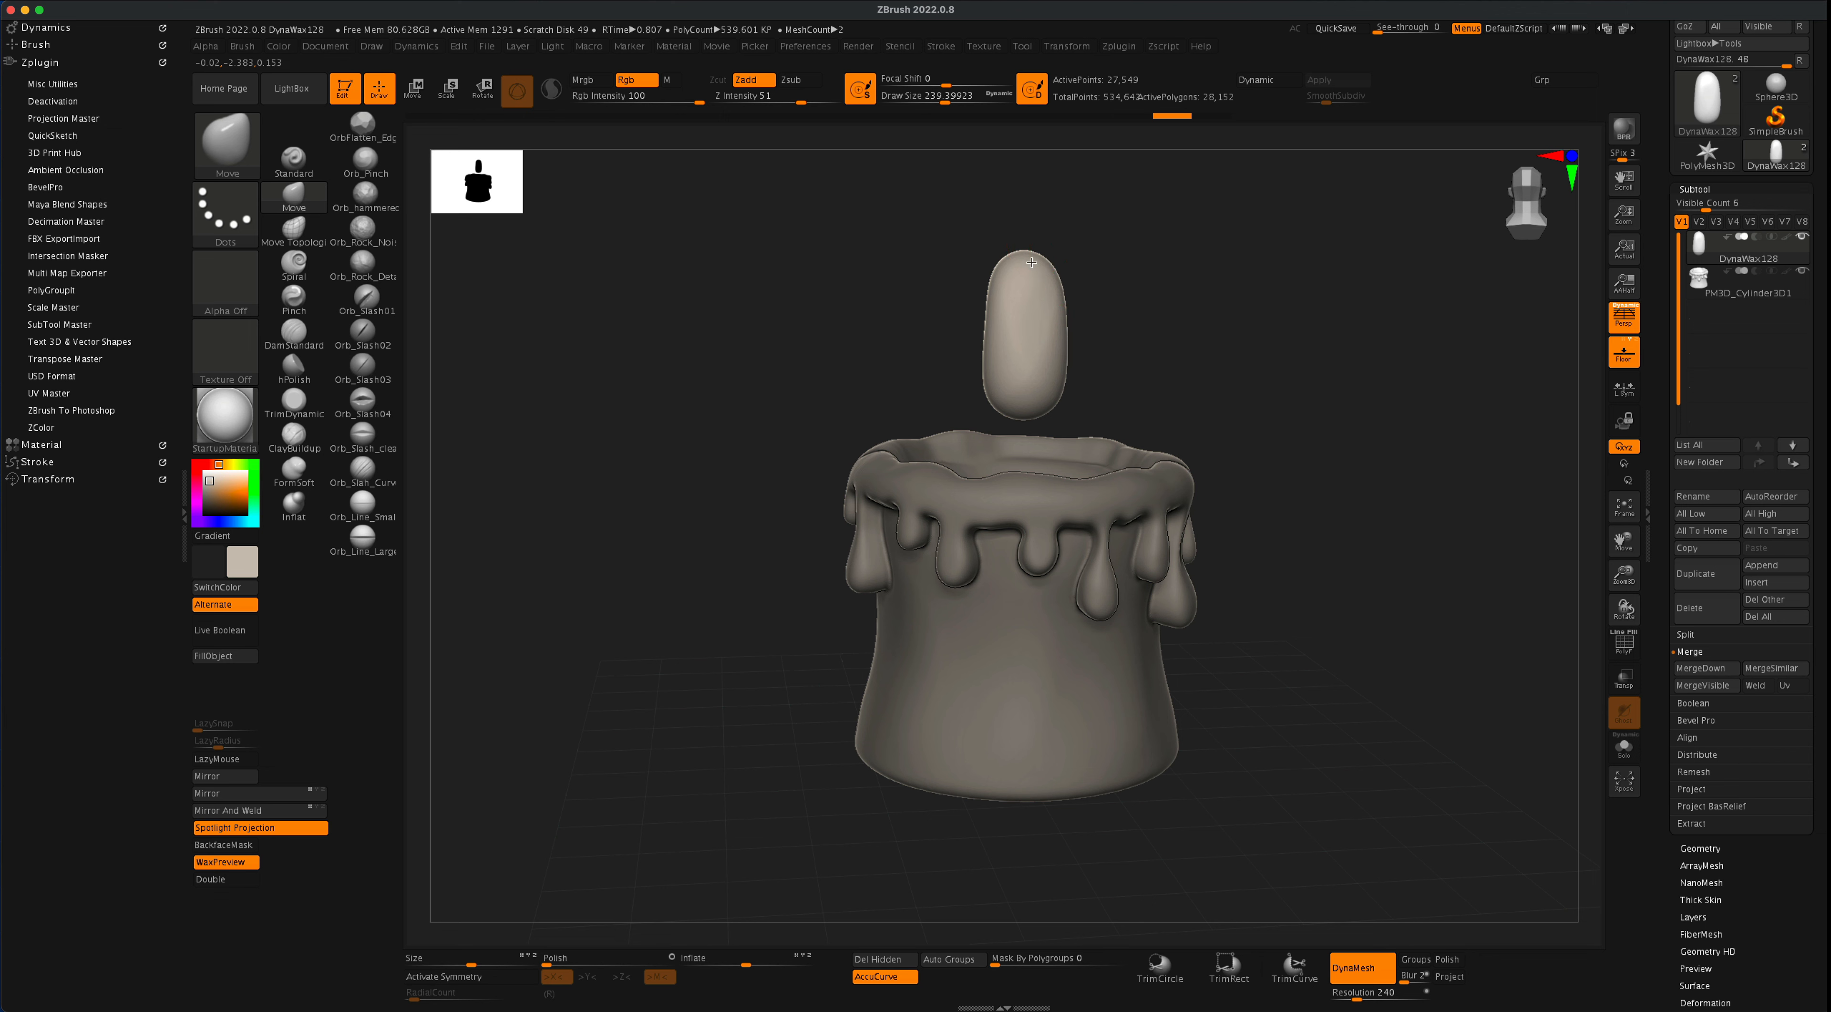
- Pull the capsule's top up and to one side into a pointed flame tip, using a Move brush draw size of about 172
key(s)
mouse_move(1106, 274)
mouse_down()
mouse_move(1042, 227)
mouse_move(1166, 127)
mouse_up()
key(s)
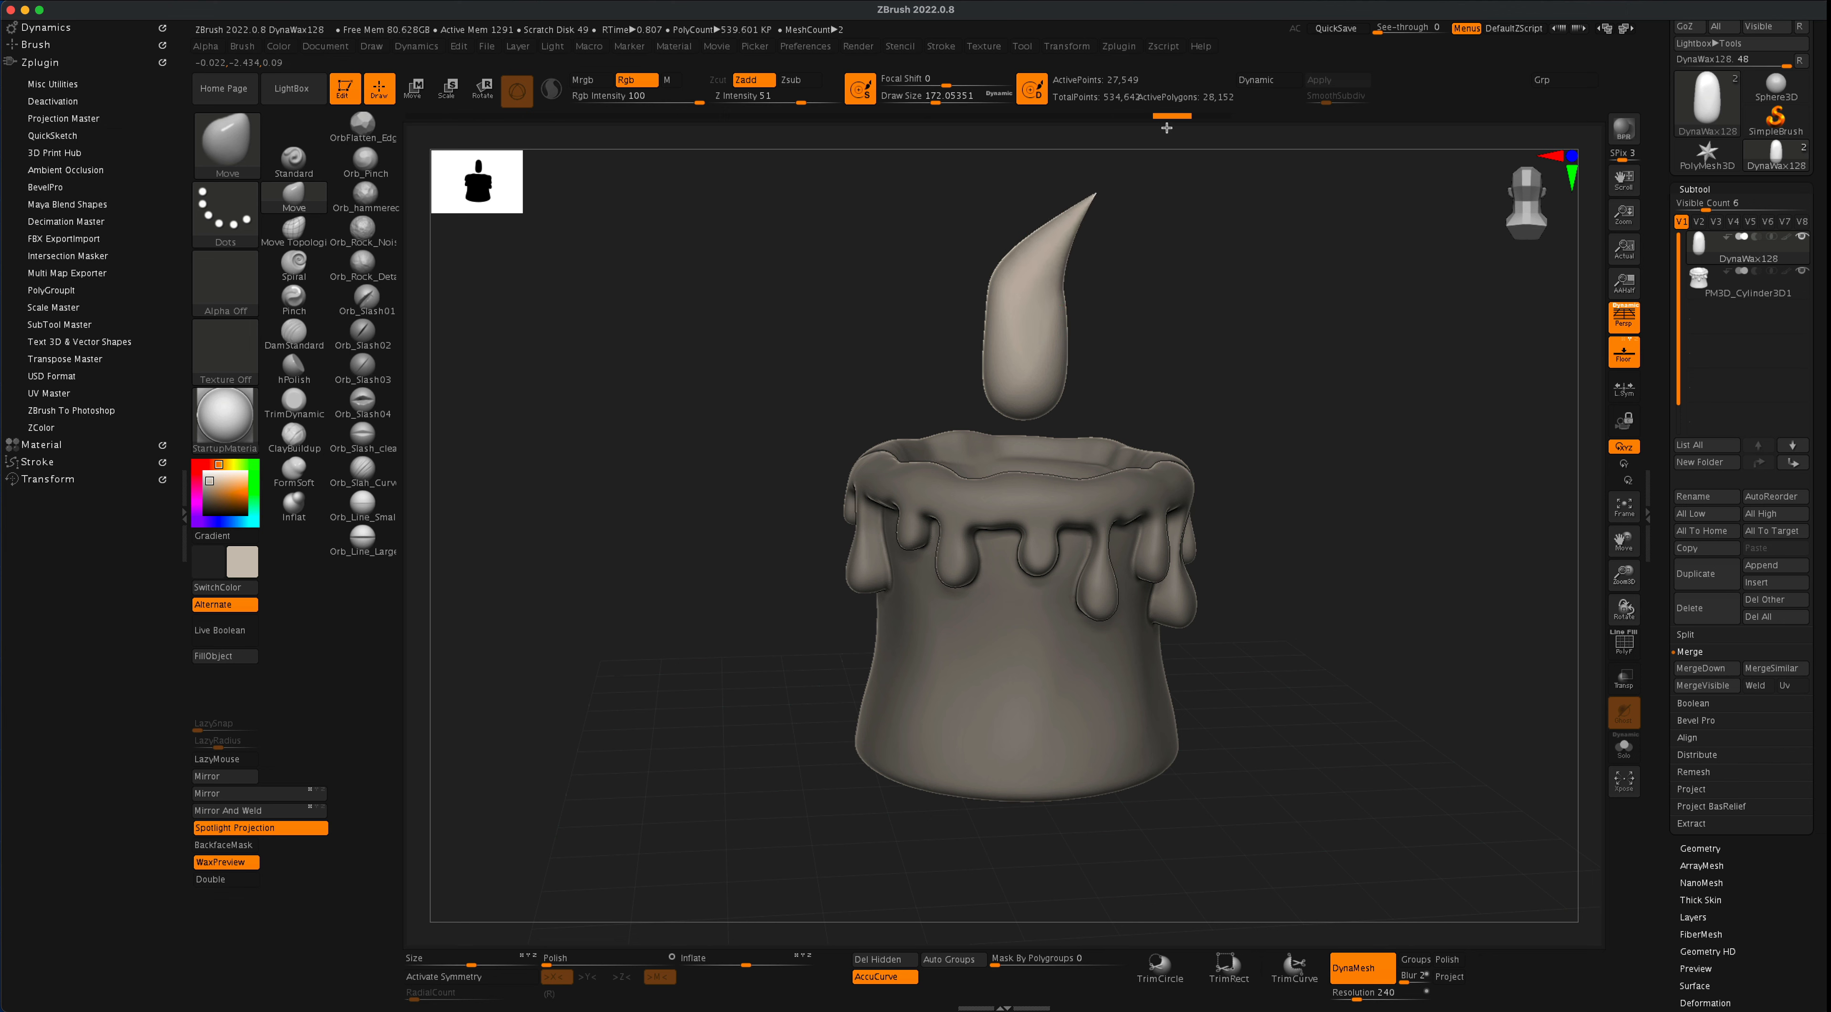
alt+drag(1161, 265, 1157, 316)
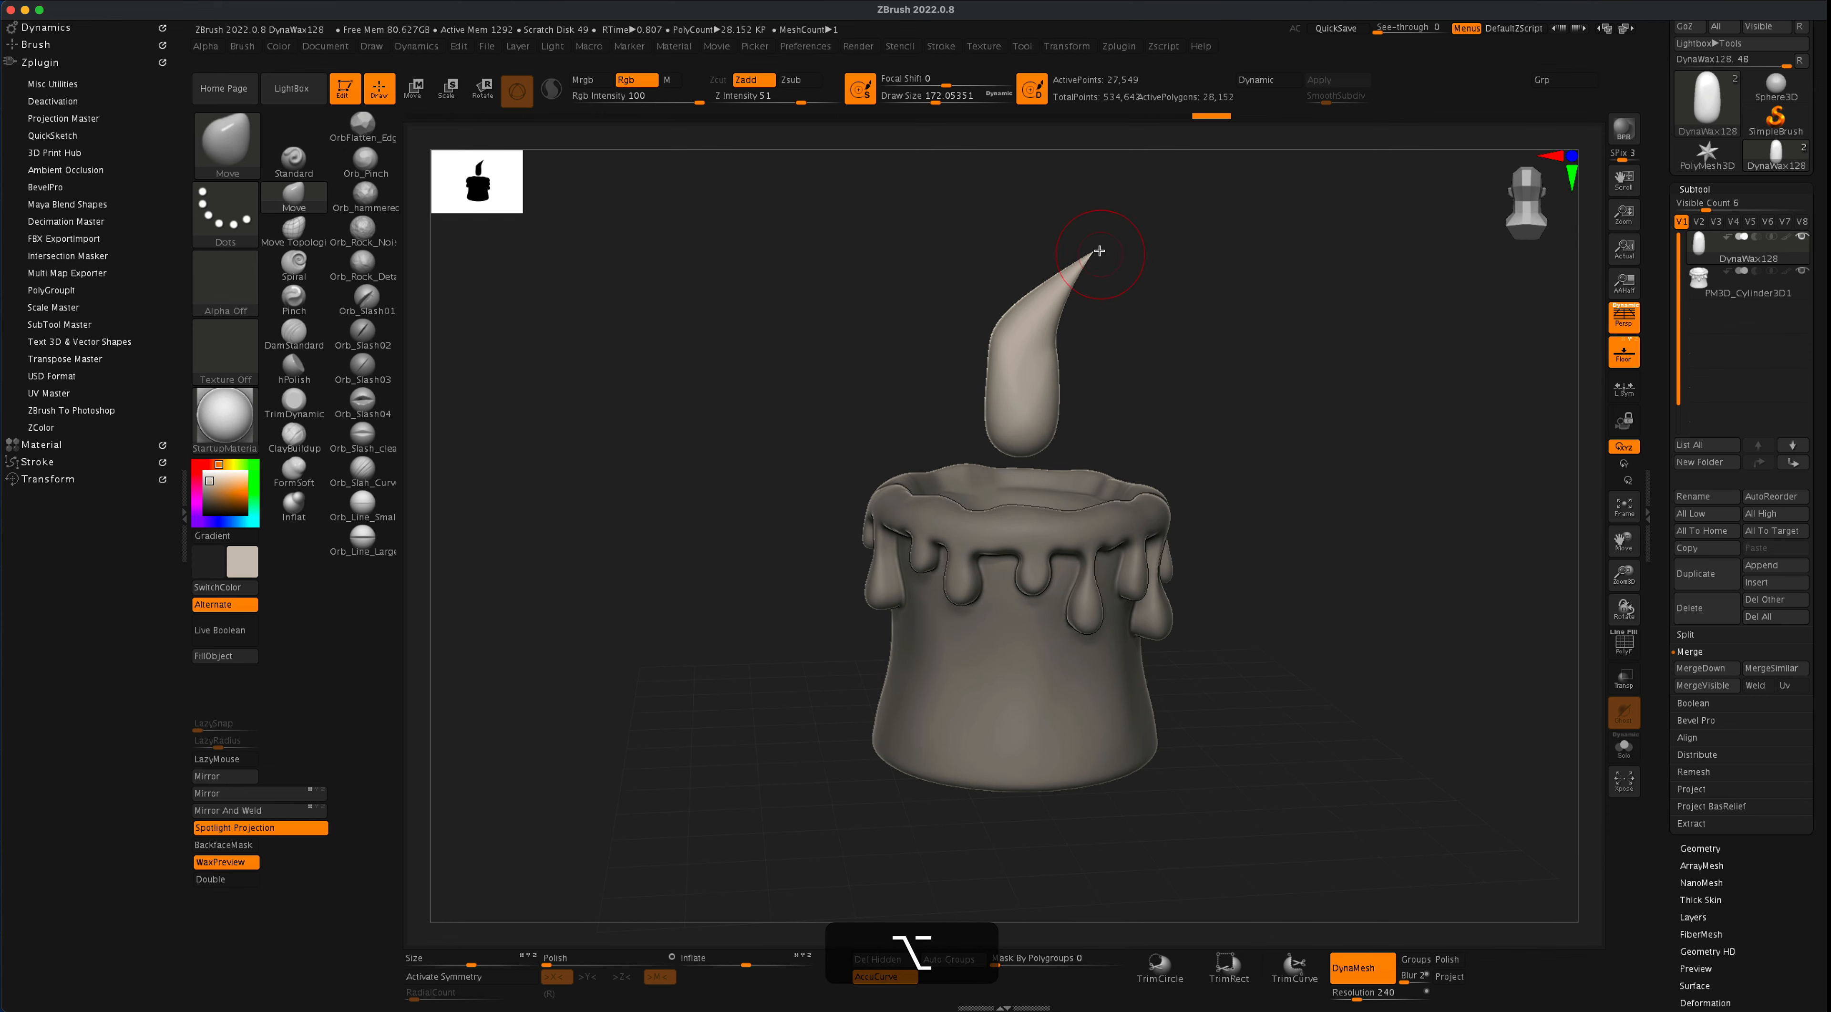
key(super+z)
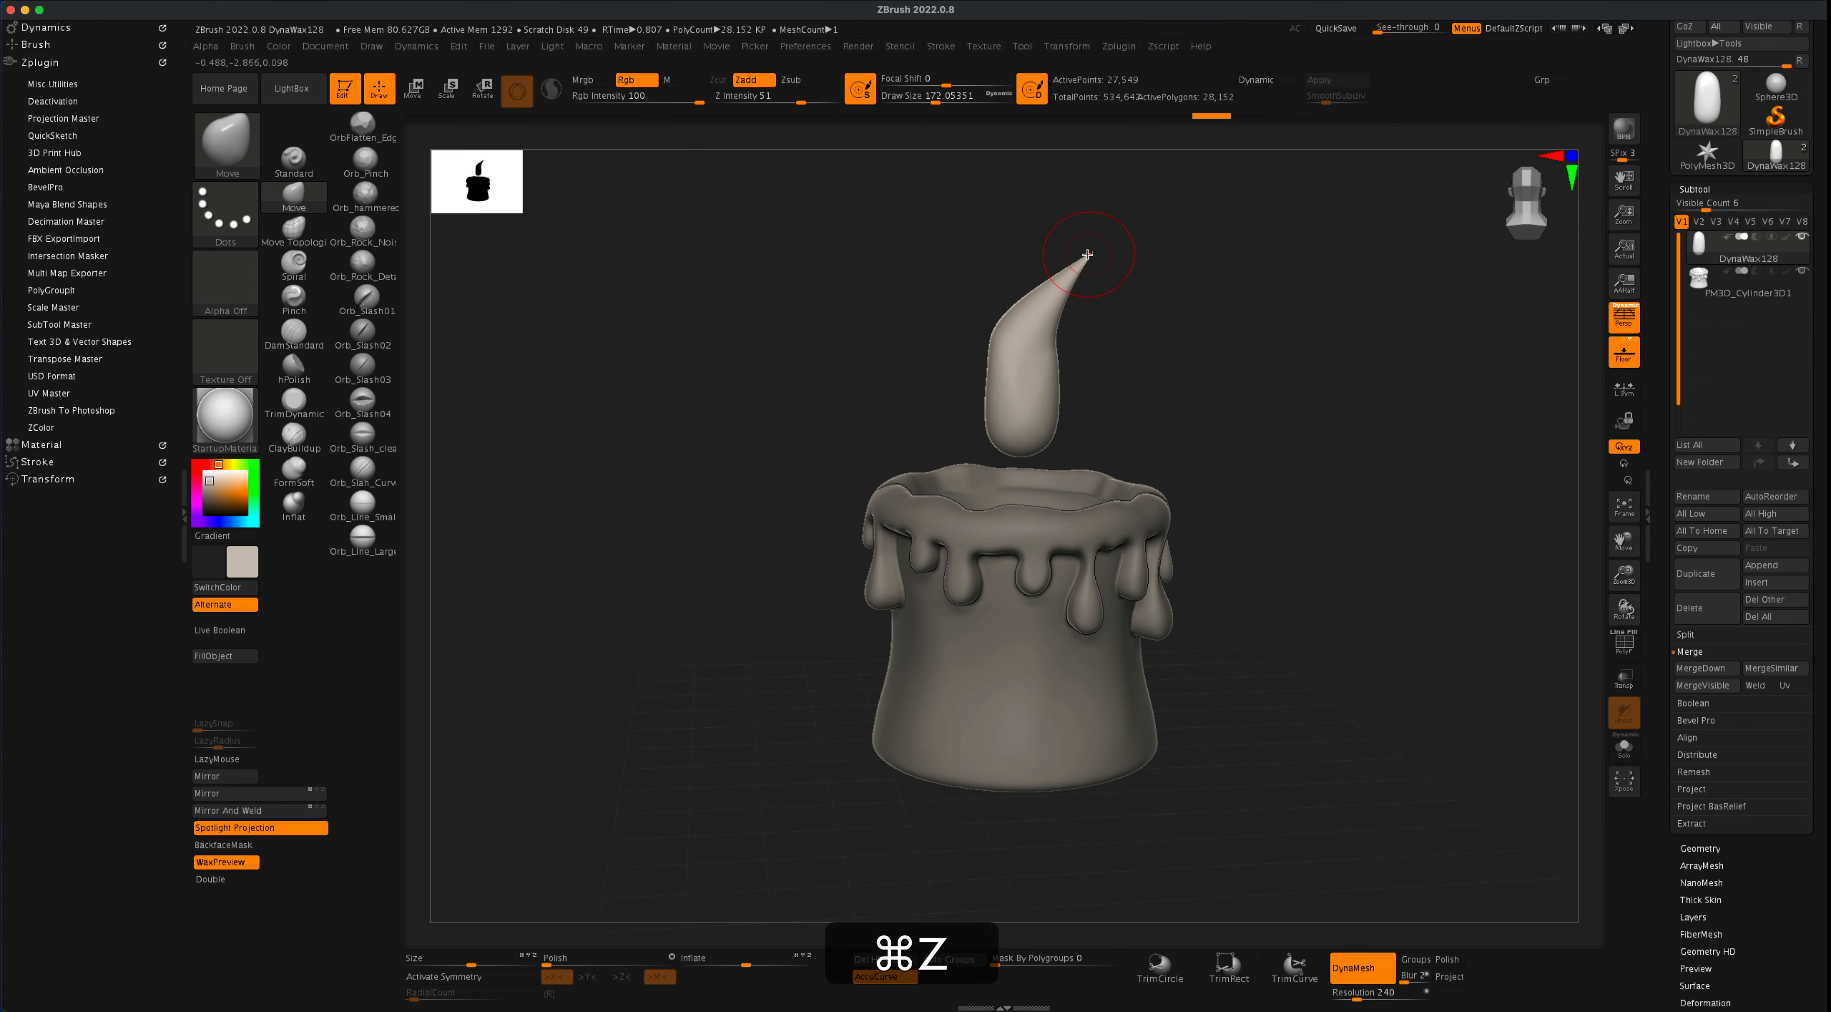
drag(1109, 231, 1193, 320)
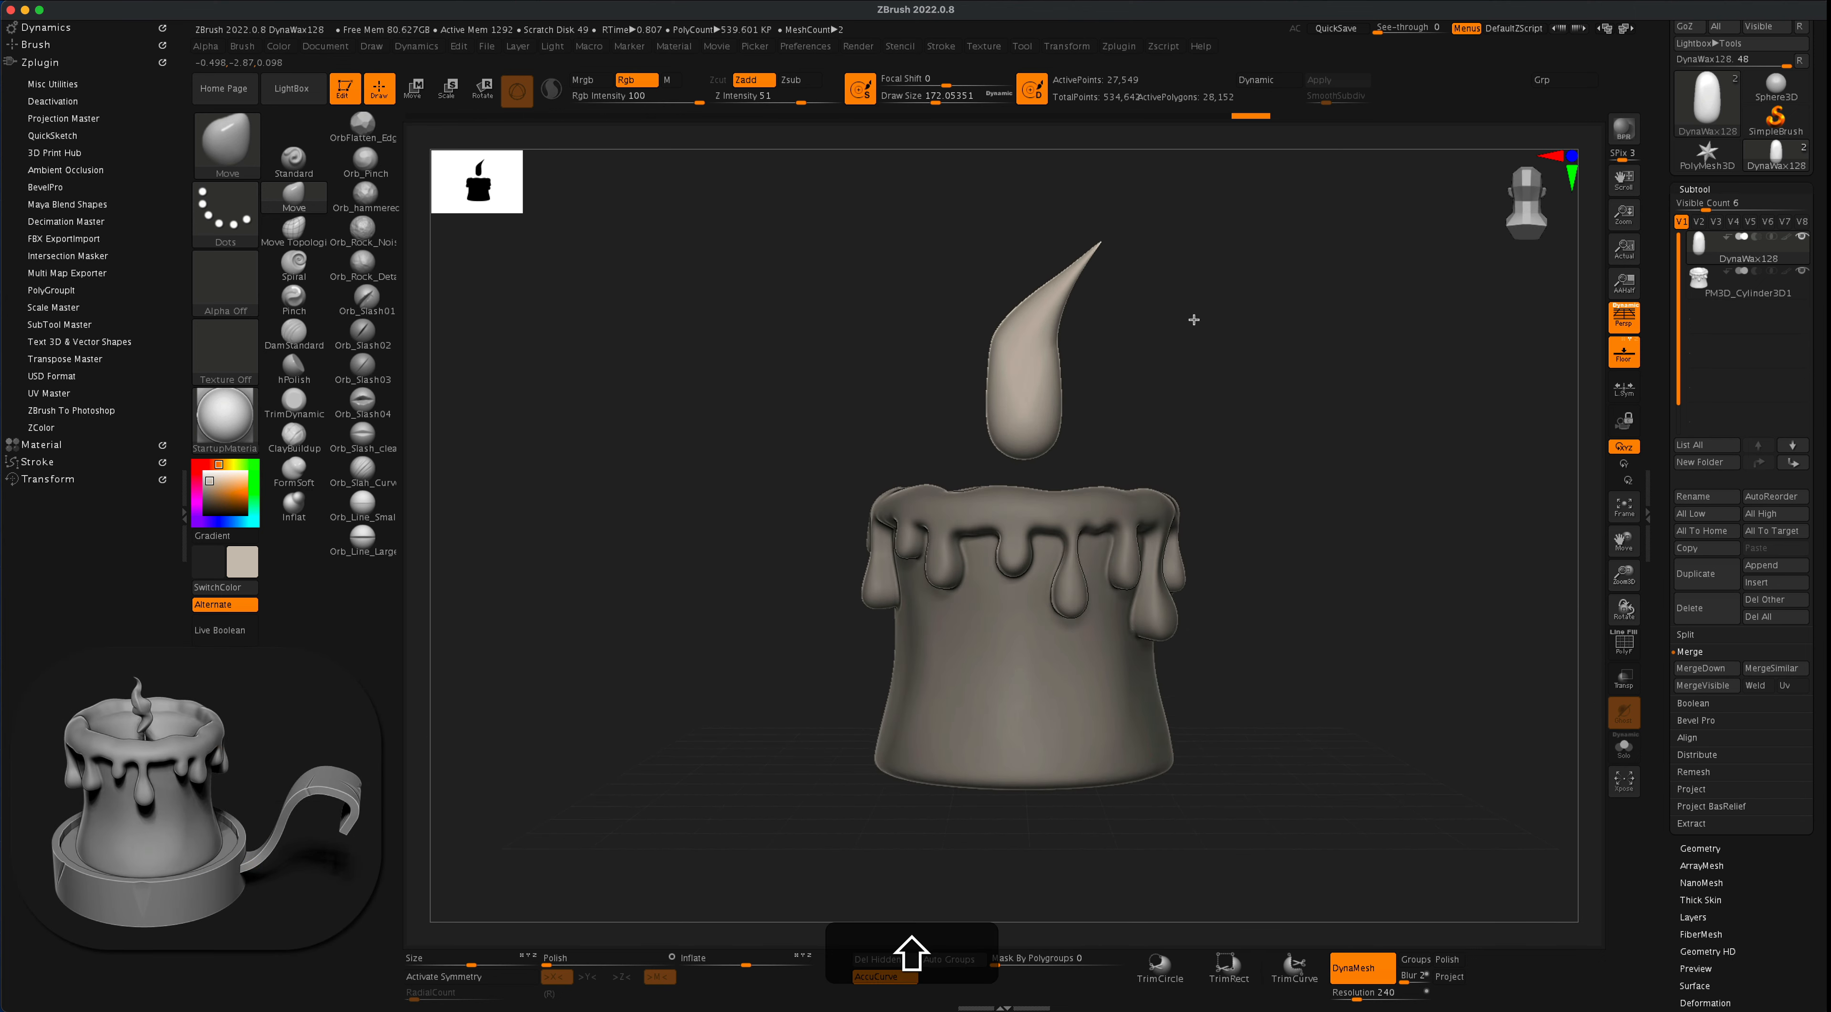
mouse_move(1240, 395)
alt+mouse_down()
mouse_move(1247, 364)
mouse_move(1212, 412)
mouse_move(1226, 404)
alt+mouse_up()
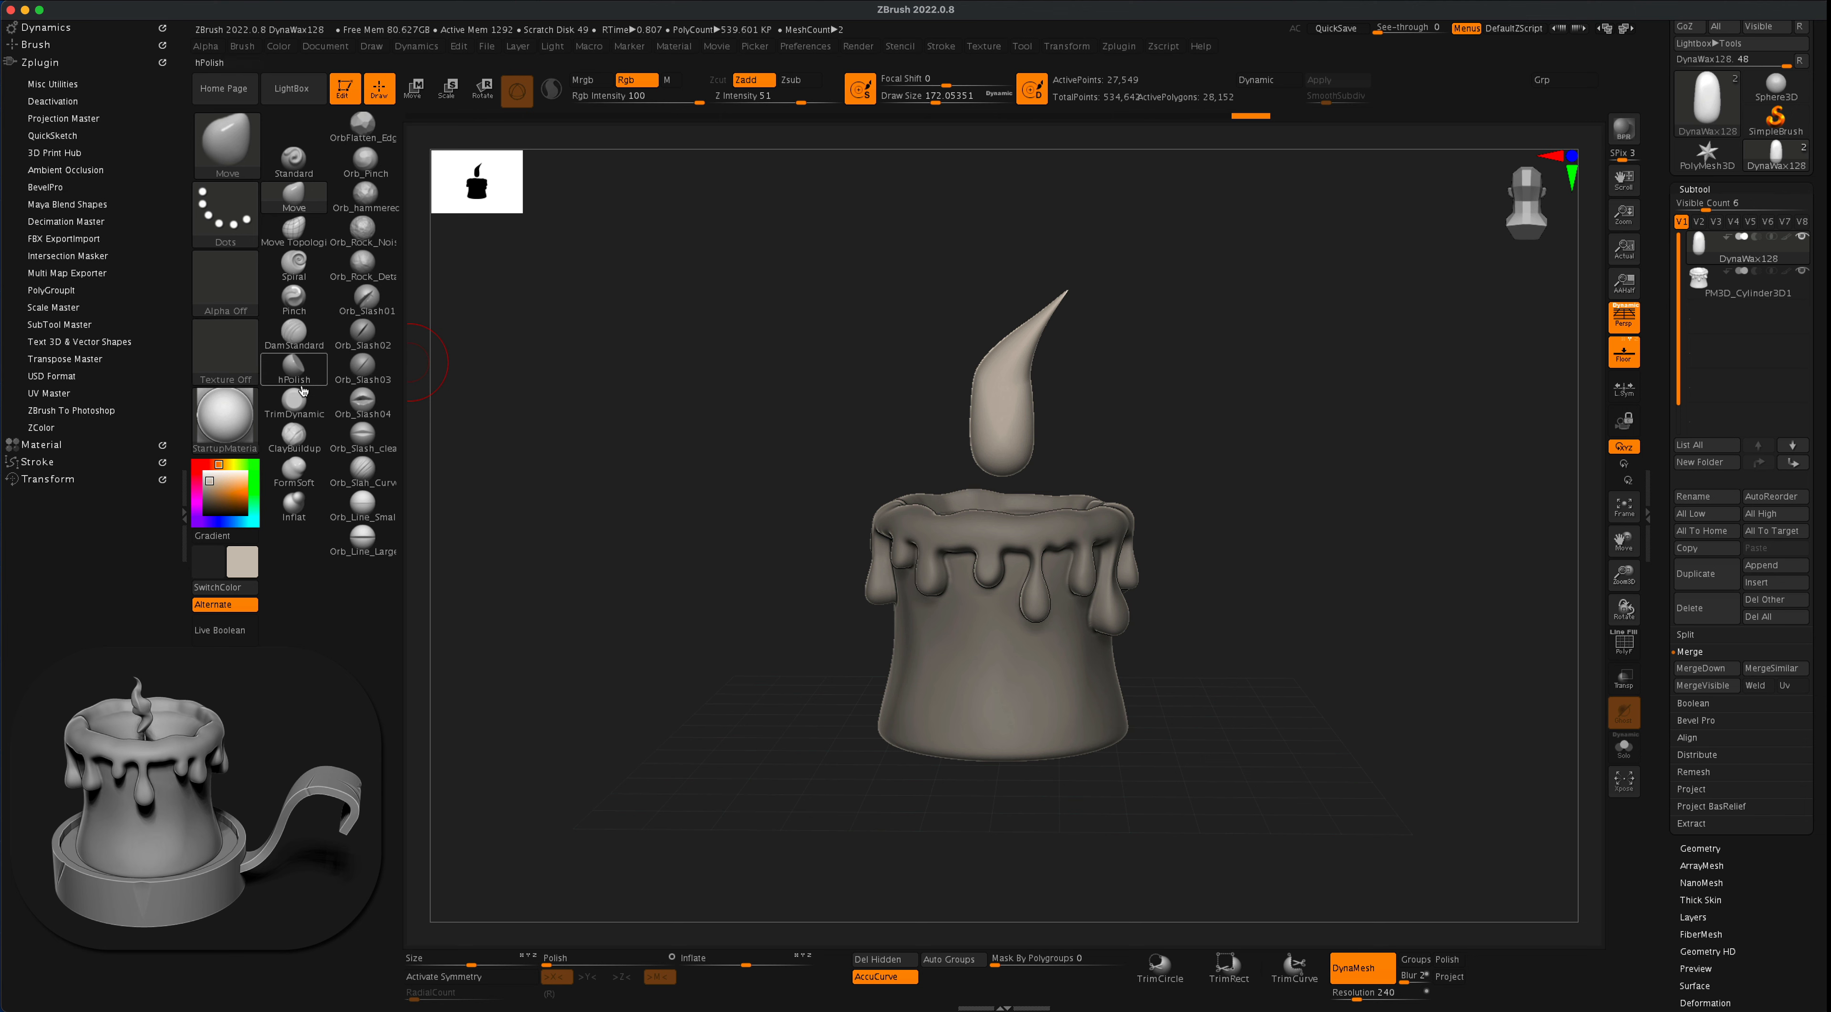
- Choose the Spiral brush and set its draw size to about 525
click(294, 262)
key(s)
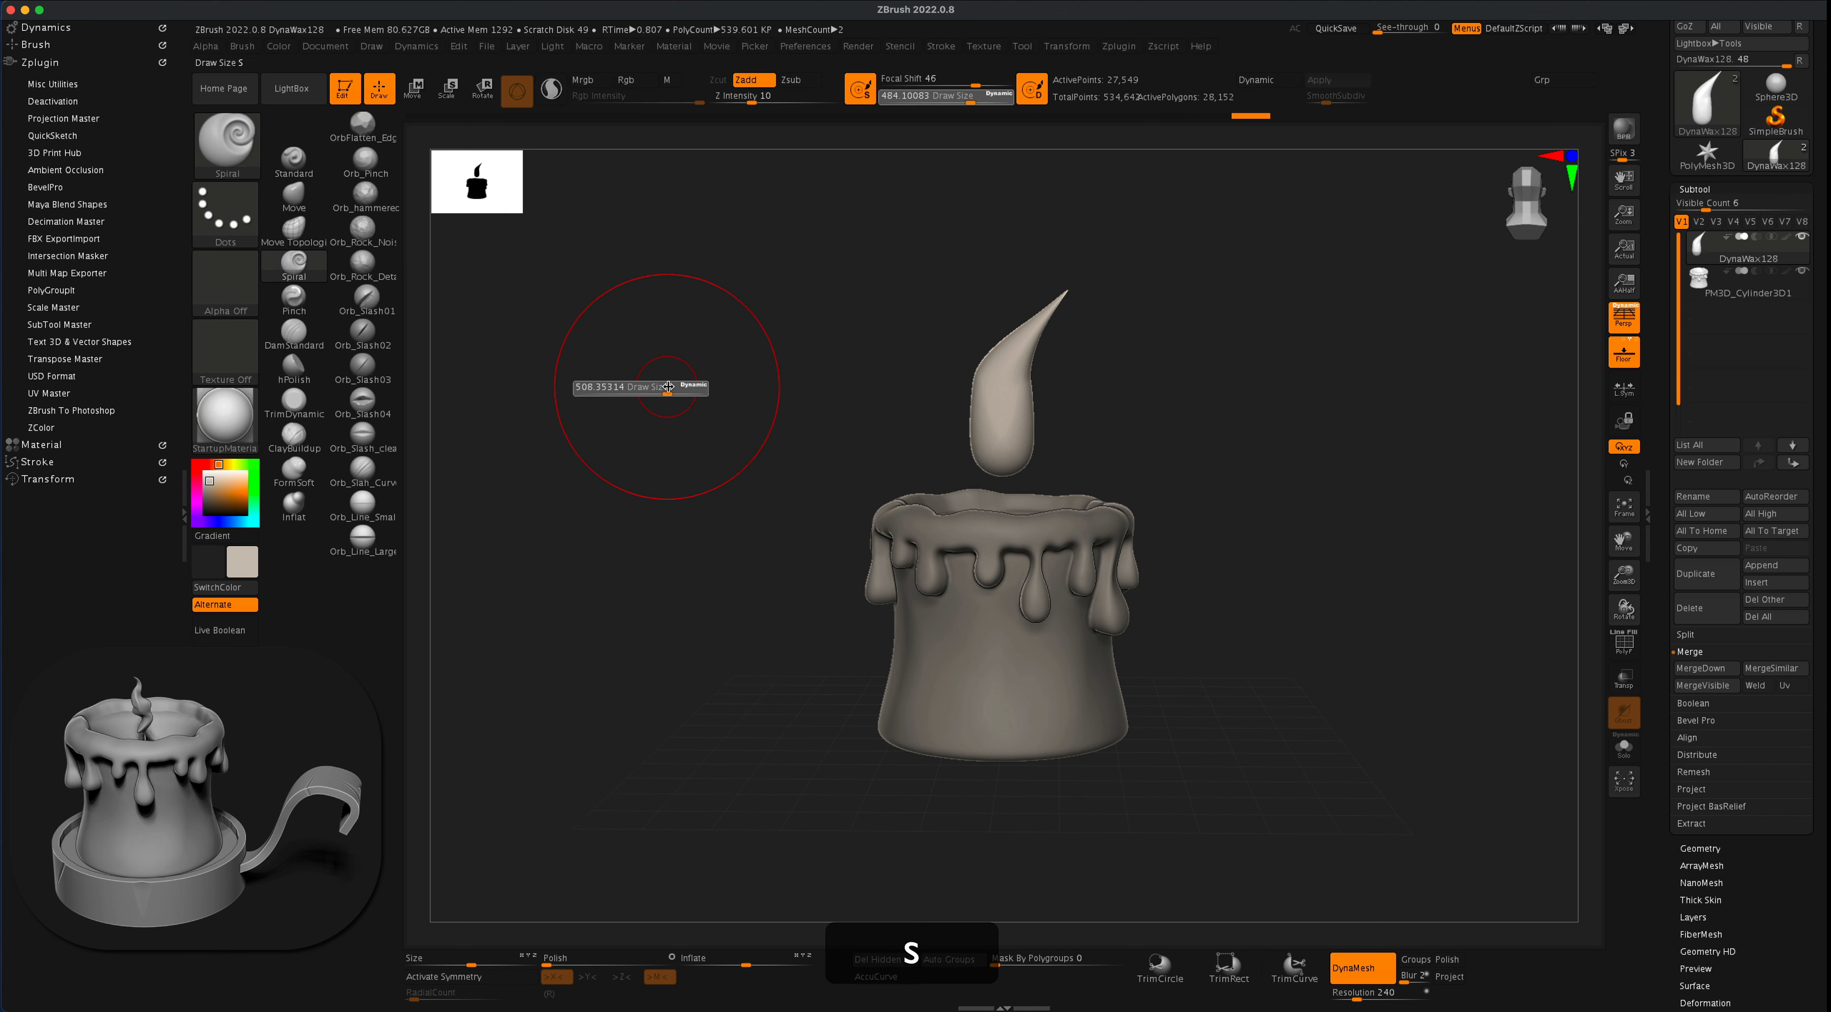
drag(668, 387, 669, 386)
- Try swirling the middle of the flame with Spiral strokes, and undo them
mouse_move(1012, 388)
mouse_down()
mouse_move(1011, 372)
mouse_move(1000, 398)
mouse_up()
key(super+z)
key(super+z)
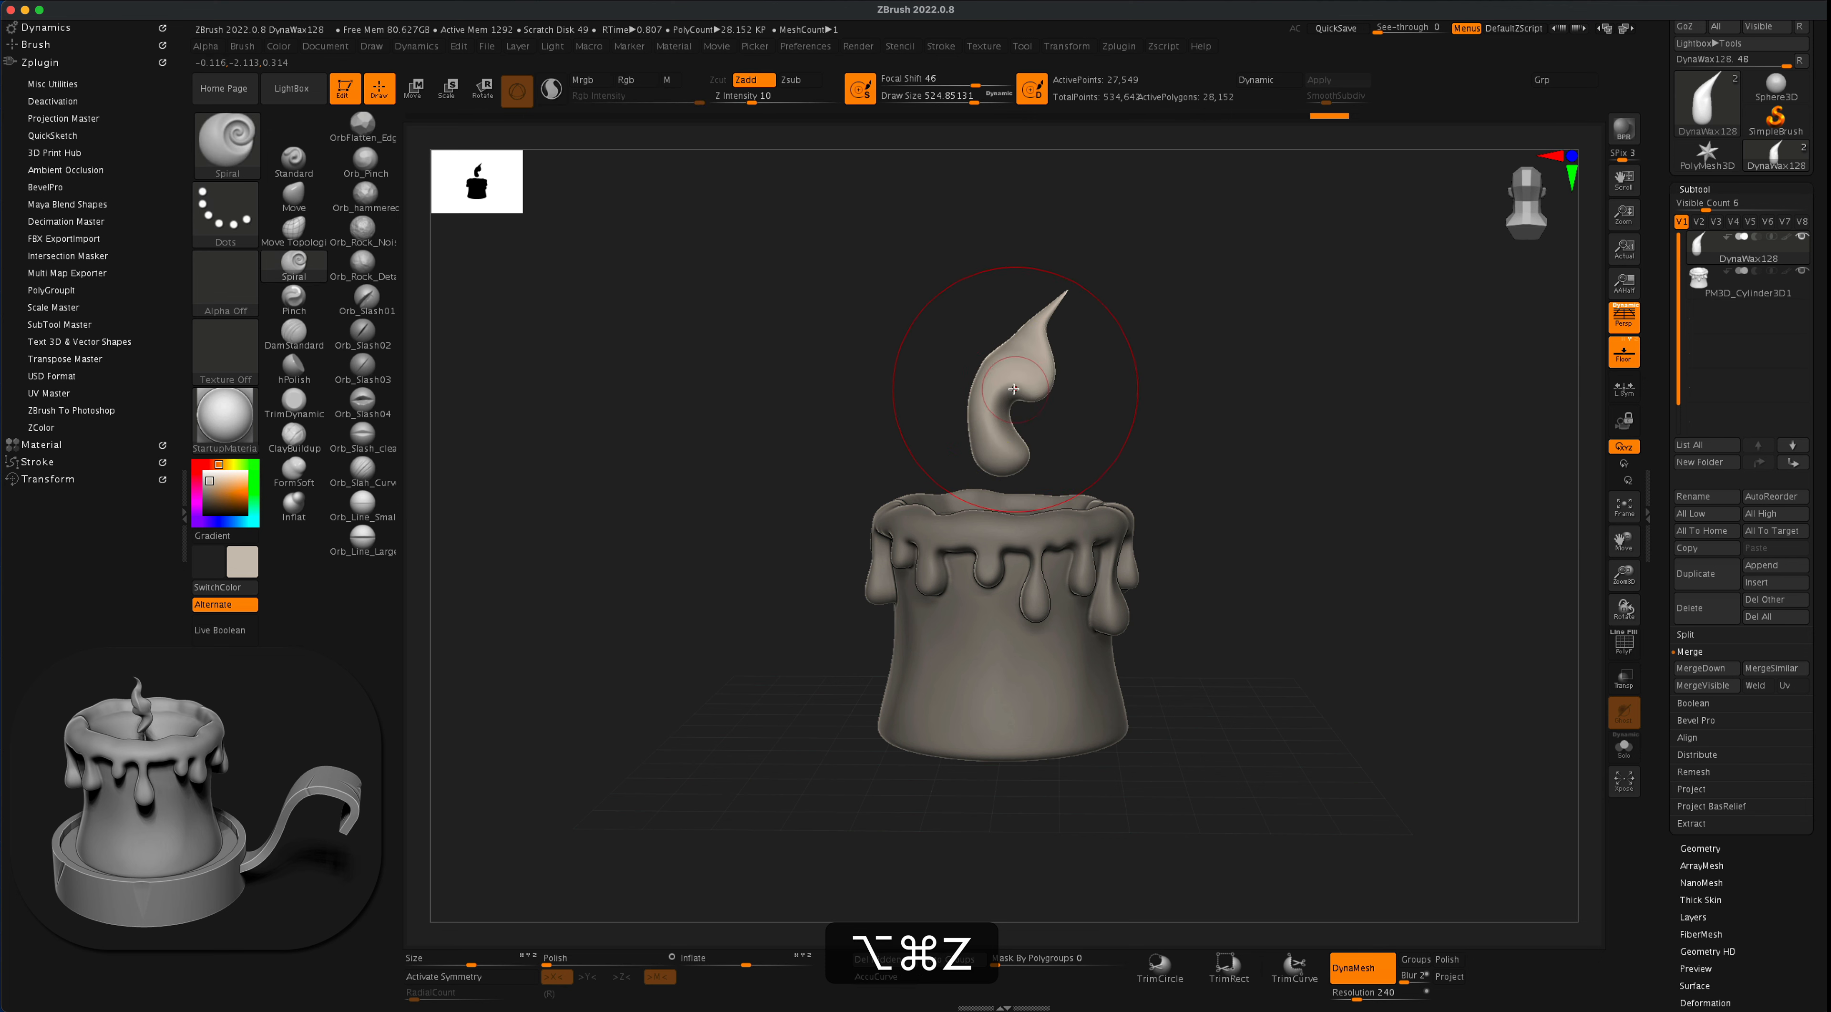
key(super+z)
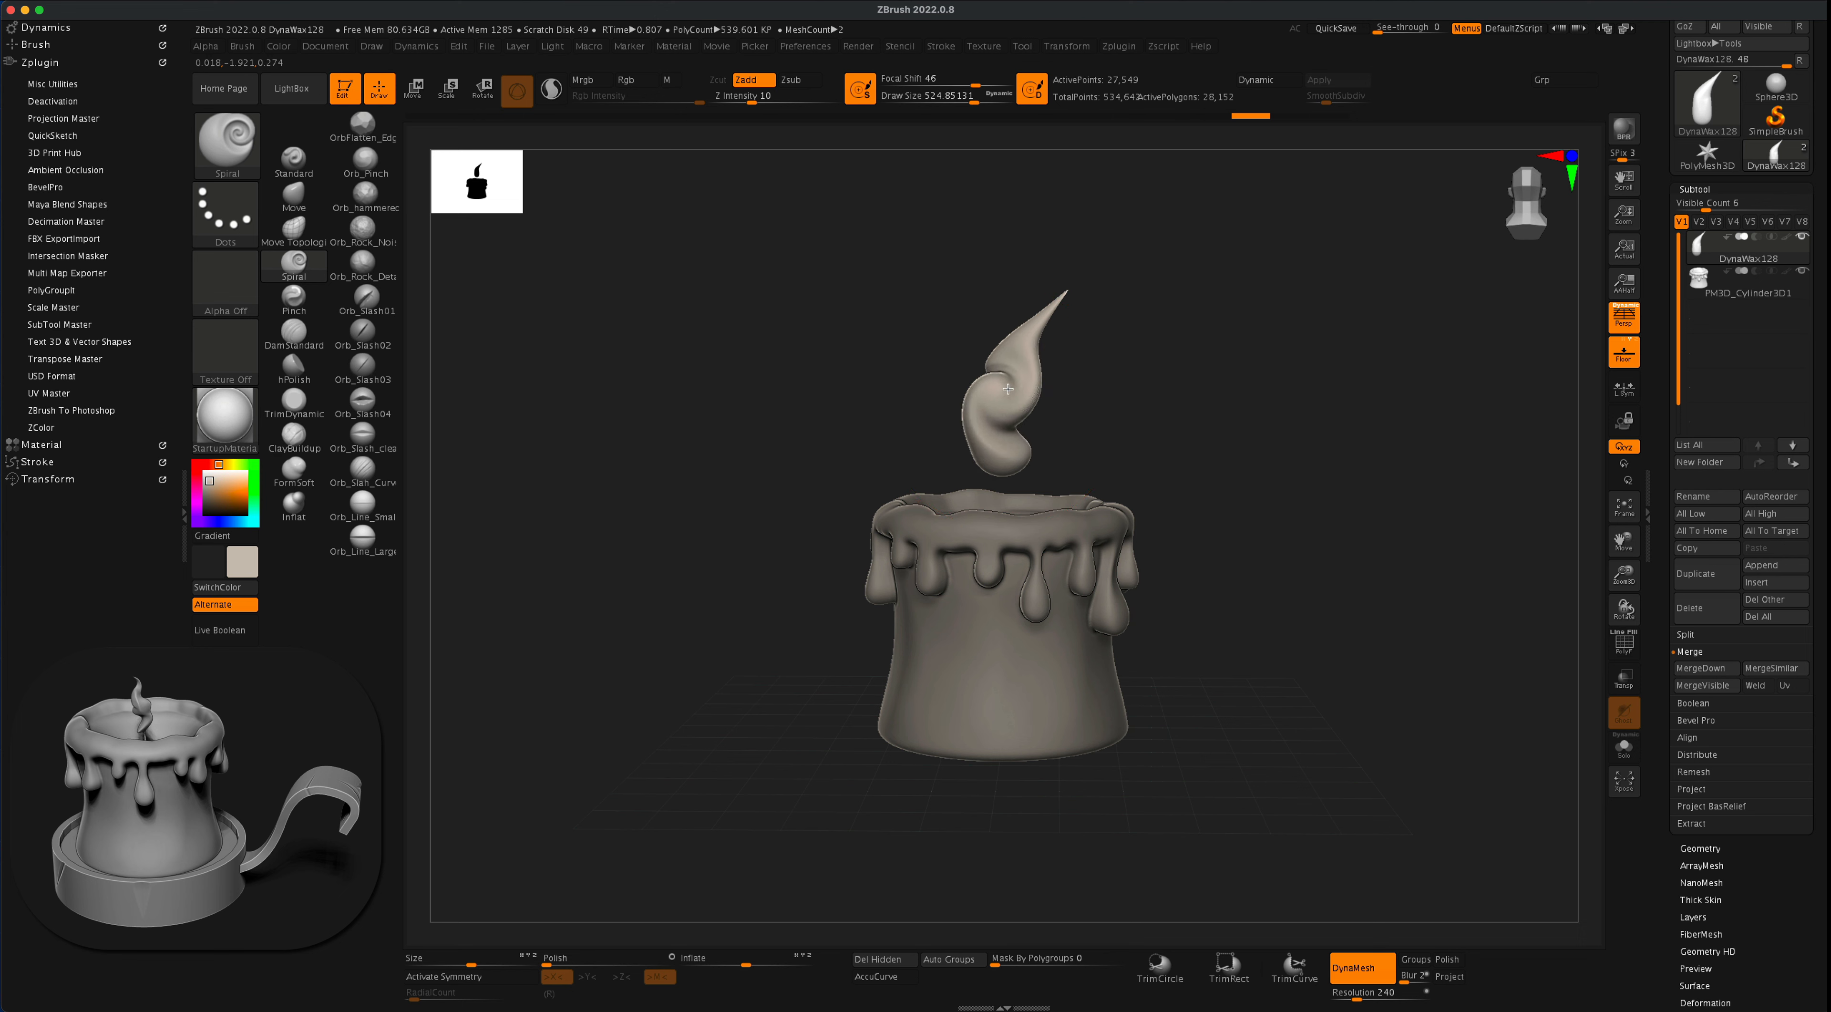
key(super+z)
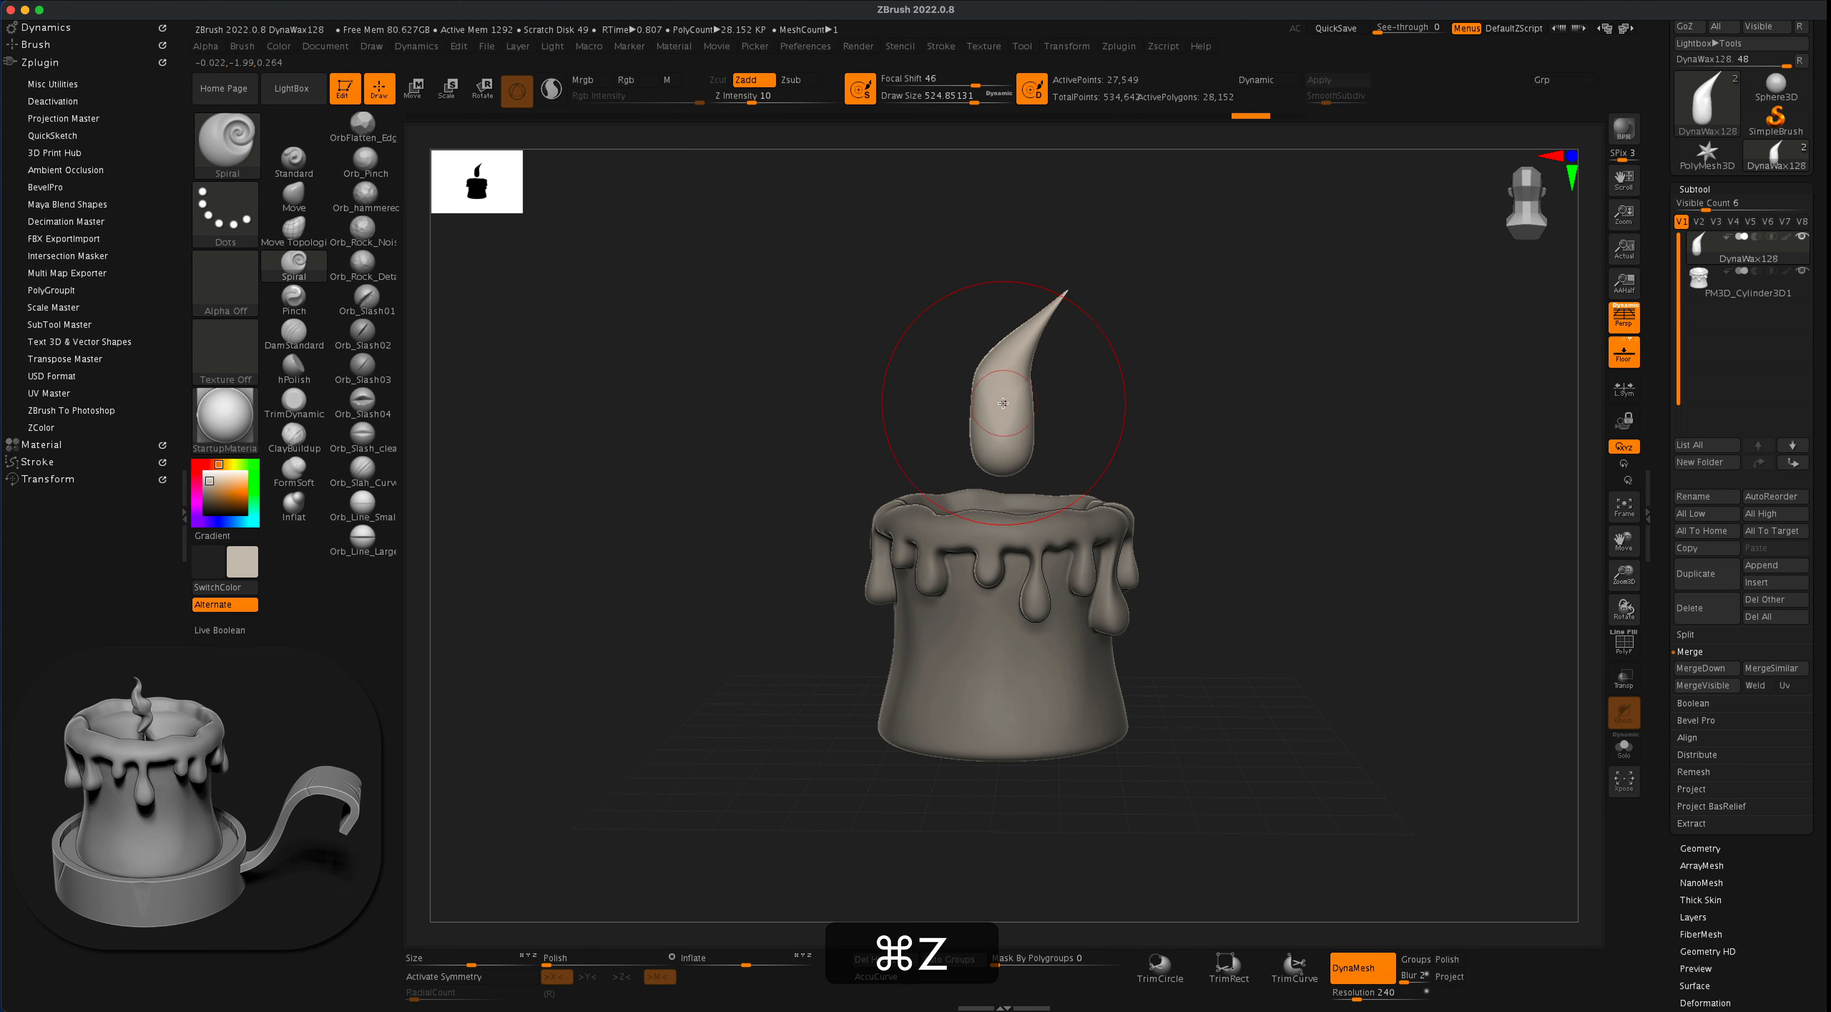
- Twist the flame's middle with reversed Spiral strokes, working around its front and back and undoing unwanted strokes
key(alt)
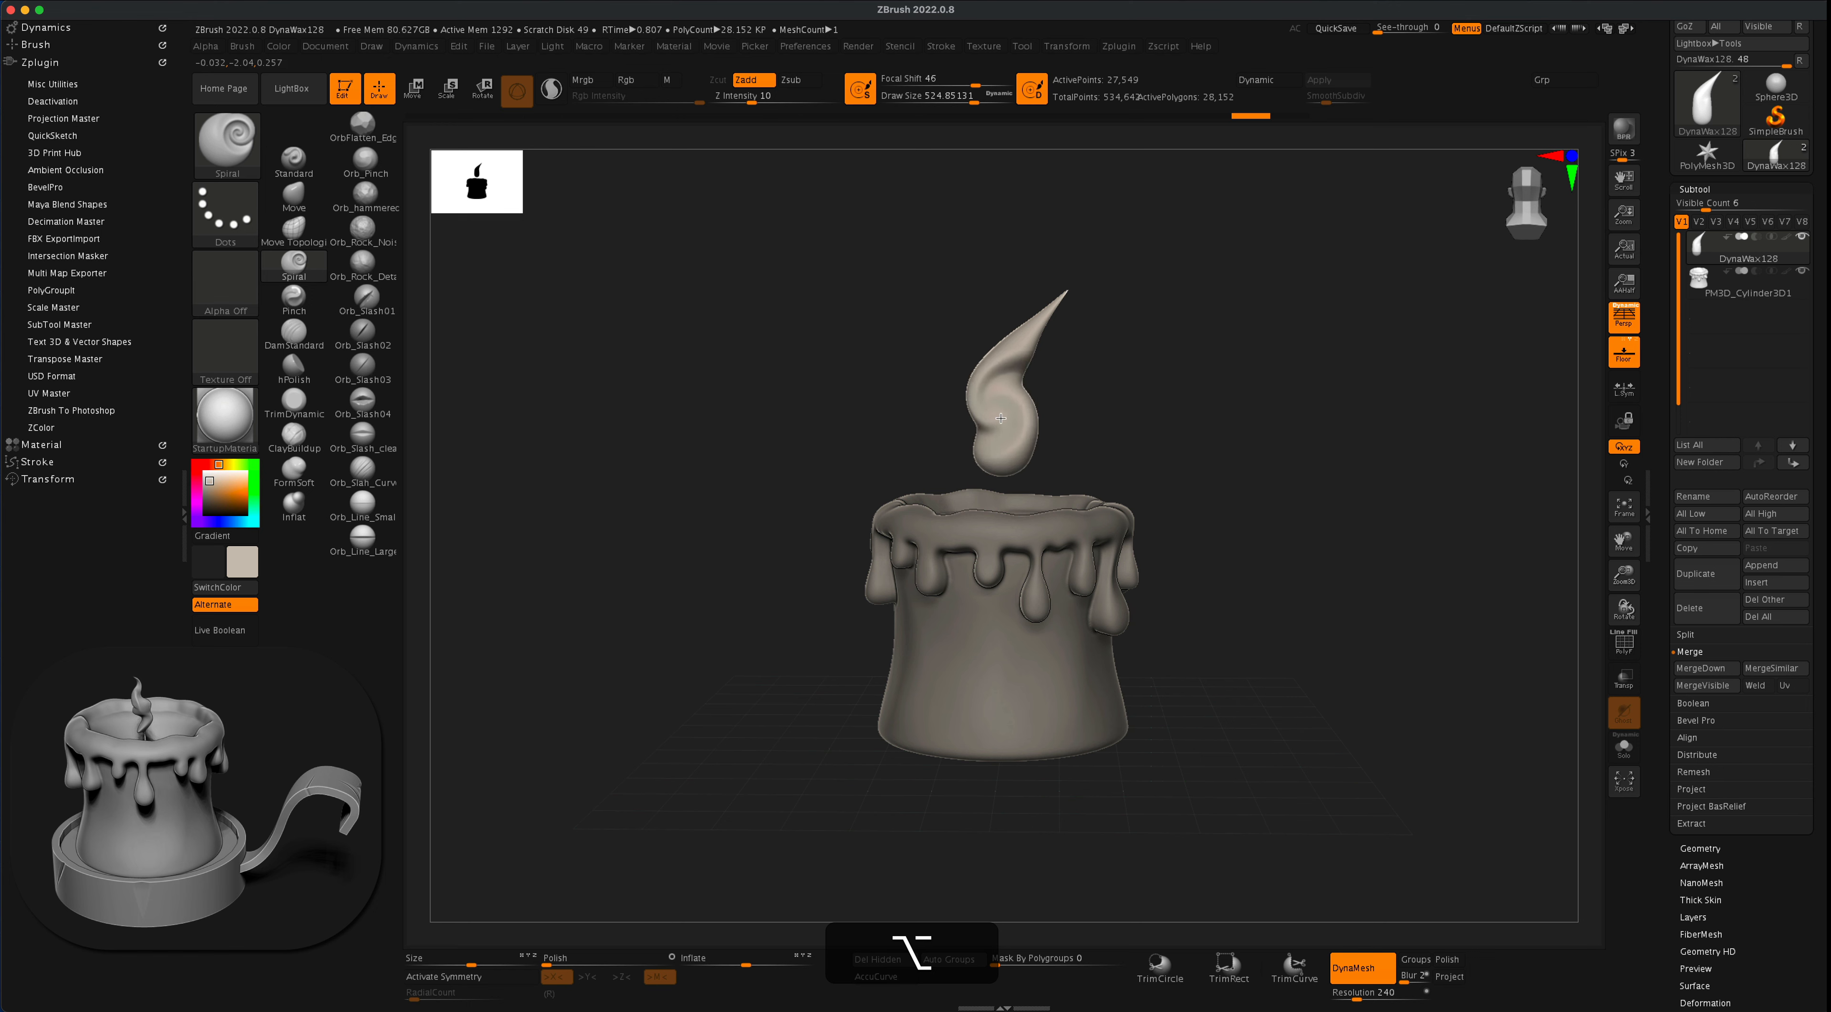
alt+drag(1001, 421, 1001, 420)
drag(1080, 401, 1304, 397)
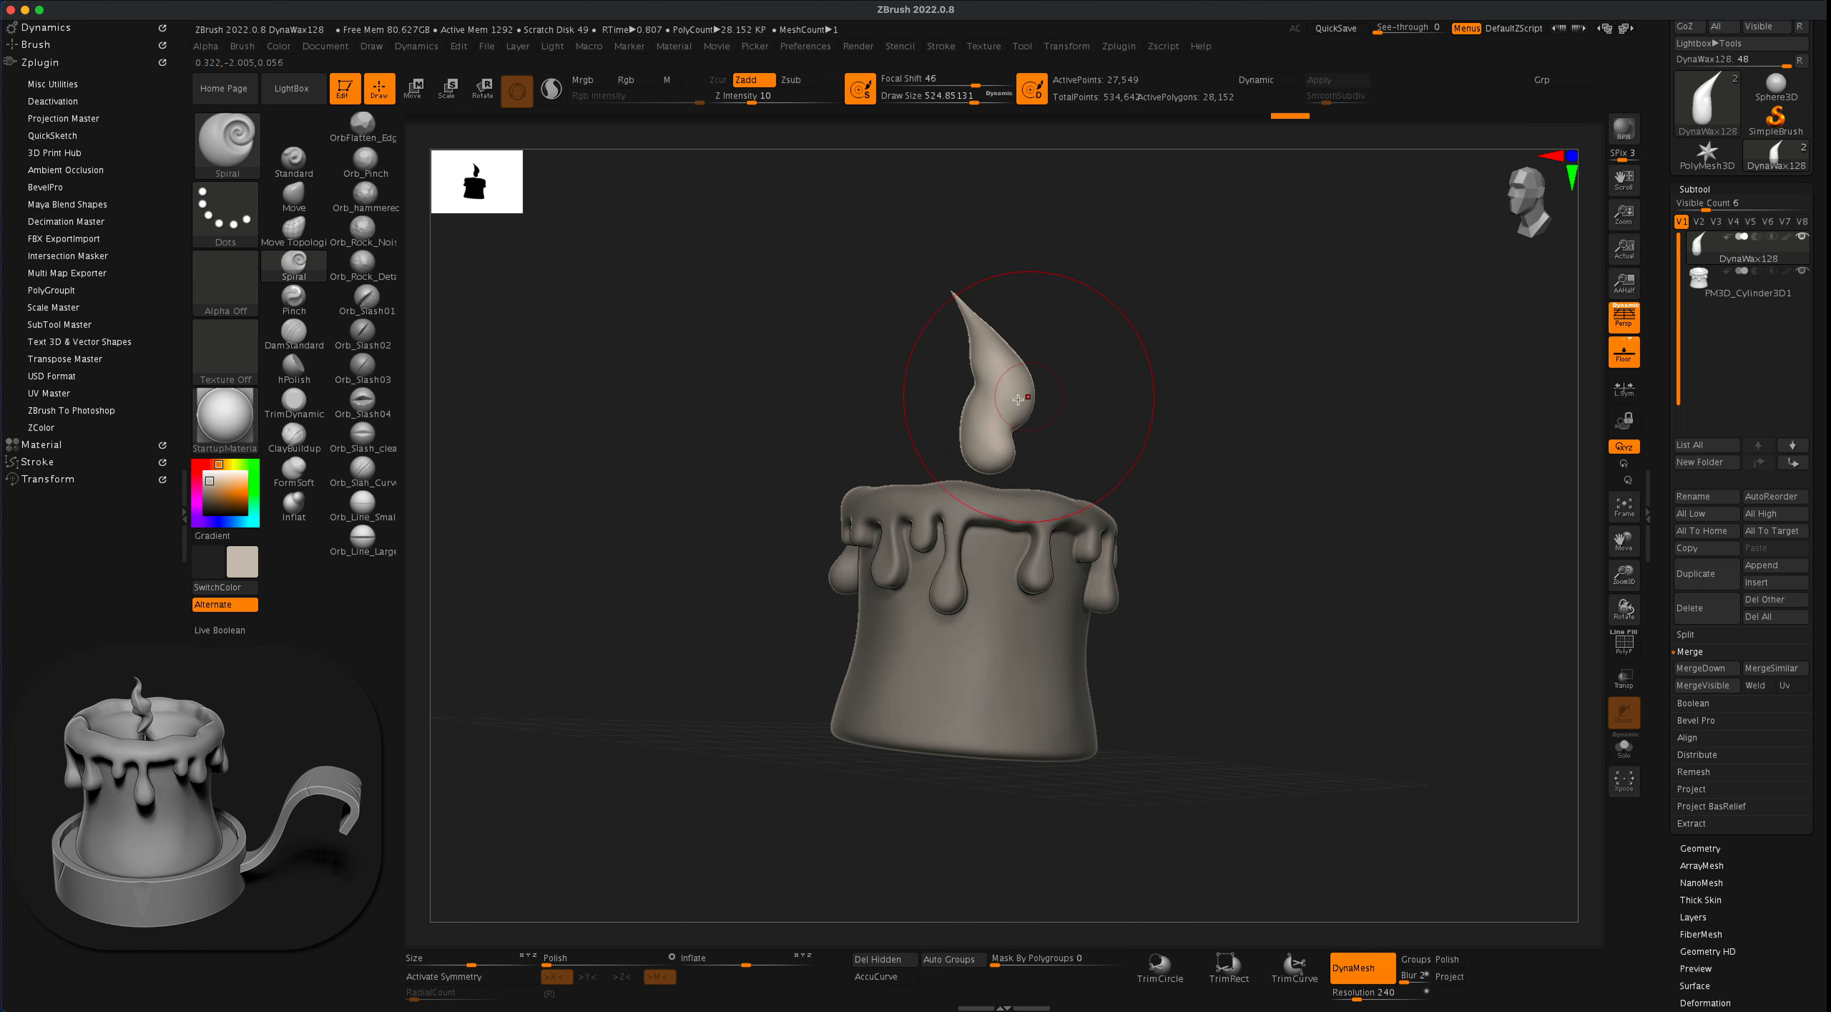
alt+drag(993, 409, 996, 400)
key(alt+super+z)
mouse_move(1066, 396)
mouse_down()
mouse_move(1272, 400)
mouse_move(1135, 384)
mouse_move(1061, 400)
mouse_up()
- Switch to the Move brush with a draw size of about 274
key(b)
key(m)
key(v)
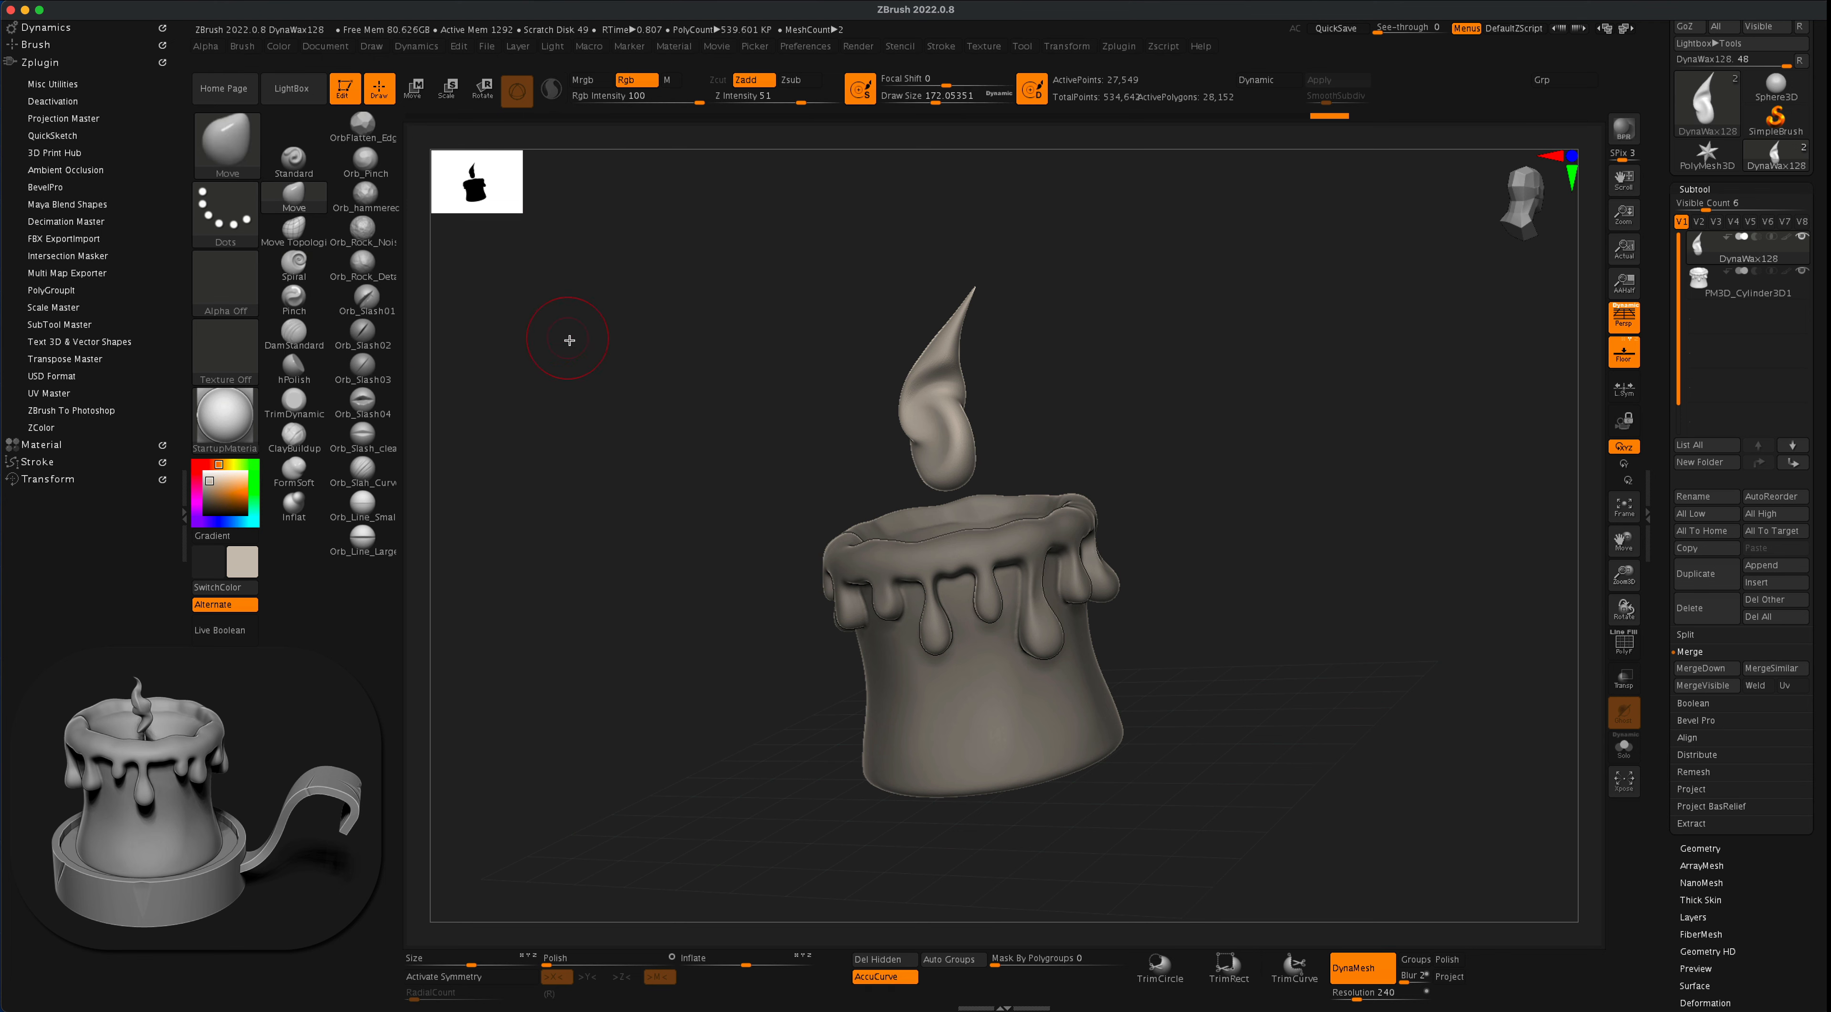
key(s)
drag(600, 337, 596, 342)
key(s)
- Reshape the flame's lower body into a slimmer form with Move strokes, undoing unwanted ones, and smooth the swirl
drag(1147, 379, 1098, 393)
drag(973, 439, 971, 439)
drag(1027, 420, 1058, 417)
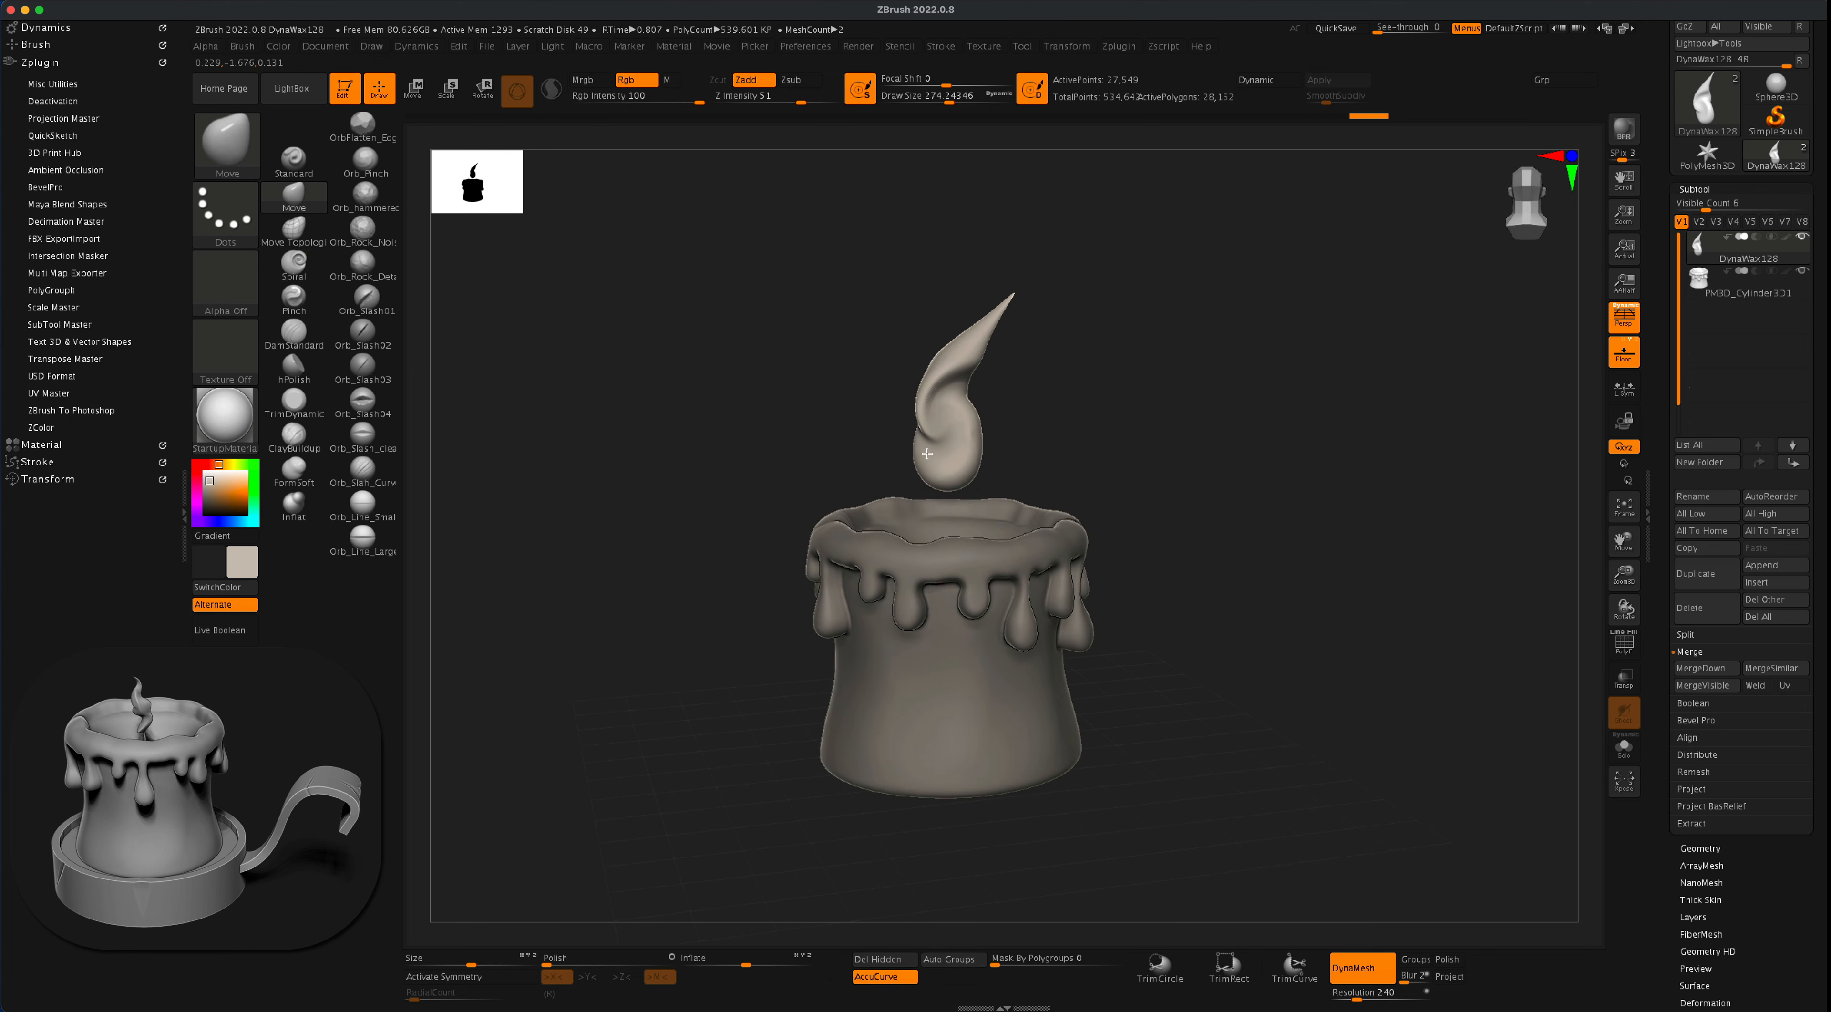
key(super+z)
key(super+z)
key(super+z)
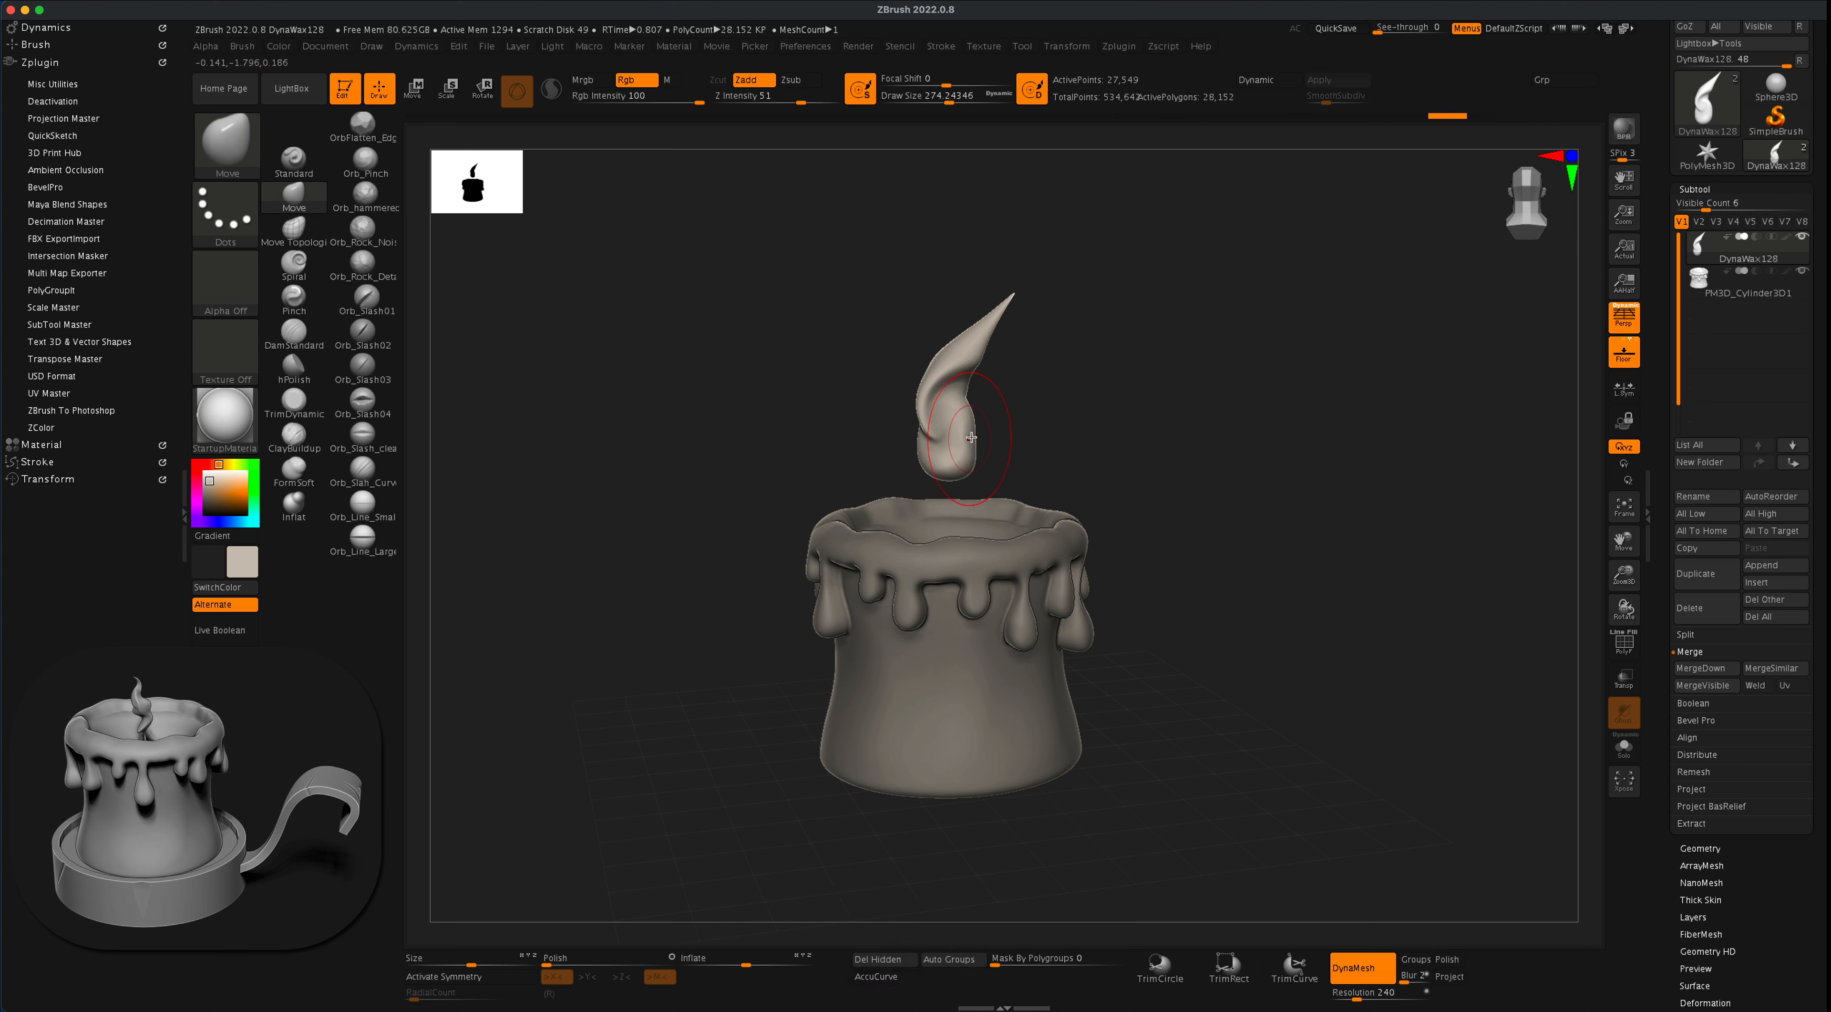
key(shift)
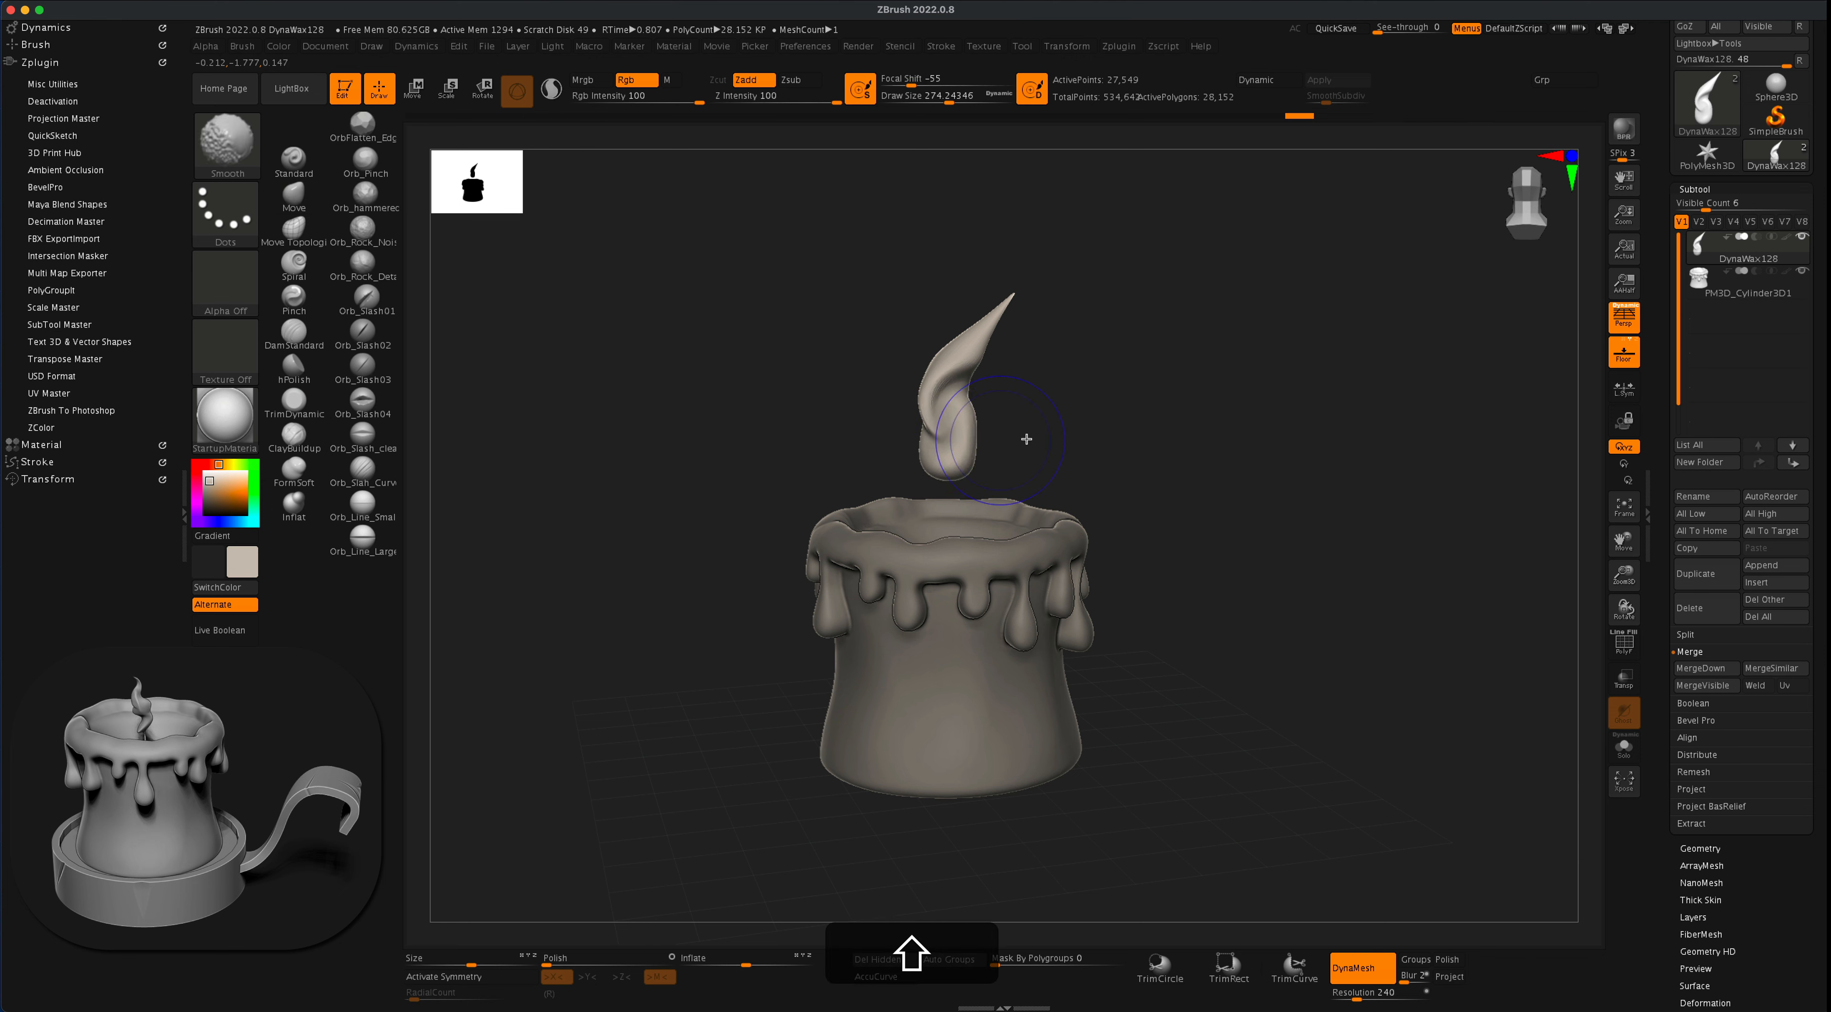
mouse_move(1027, 438)
mouse_down()
mouse_move(1059, 412)
mouse_move(1244, 415)
mouse_up()
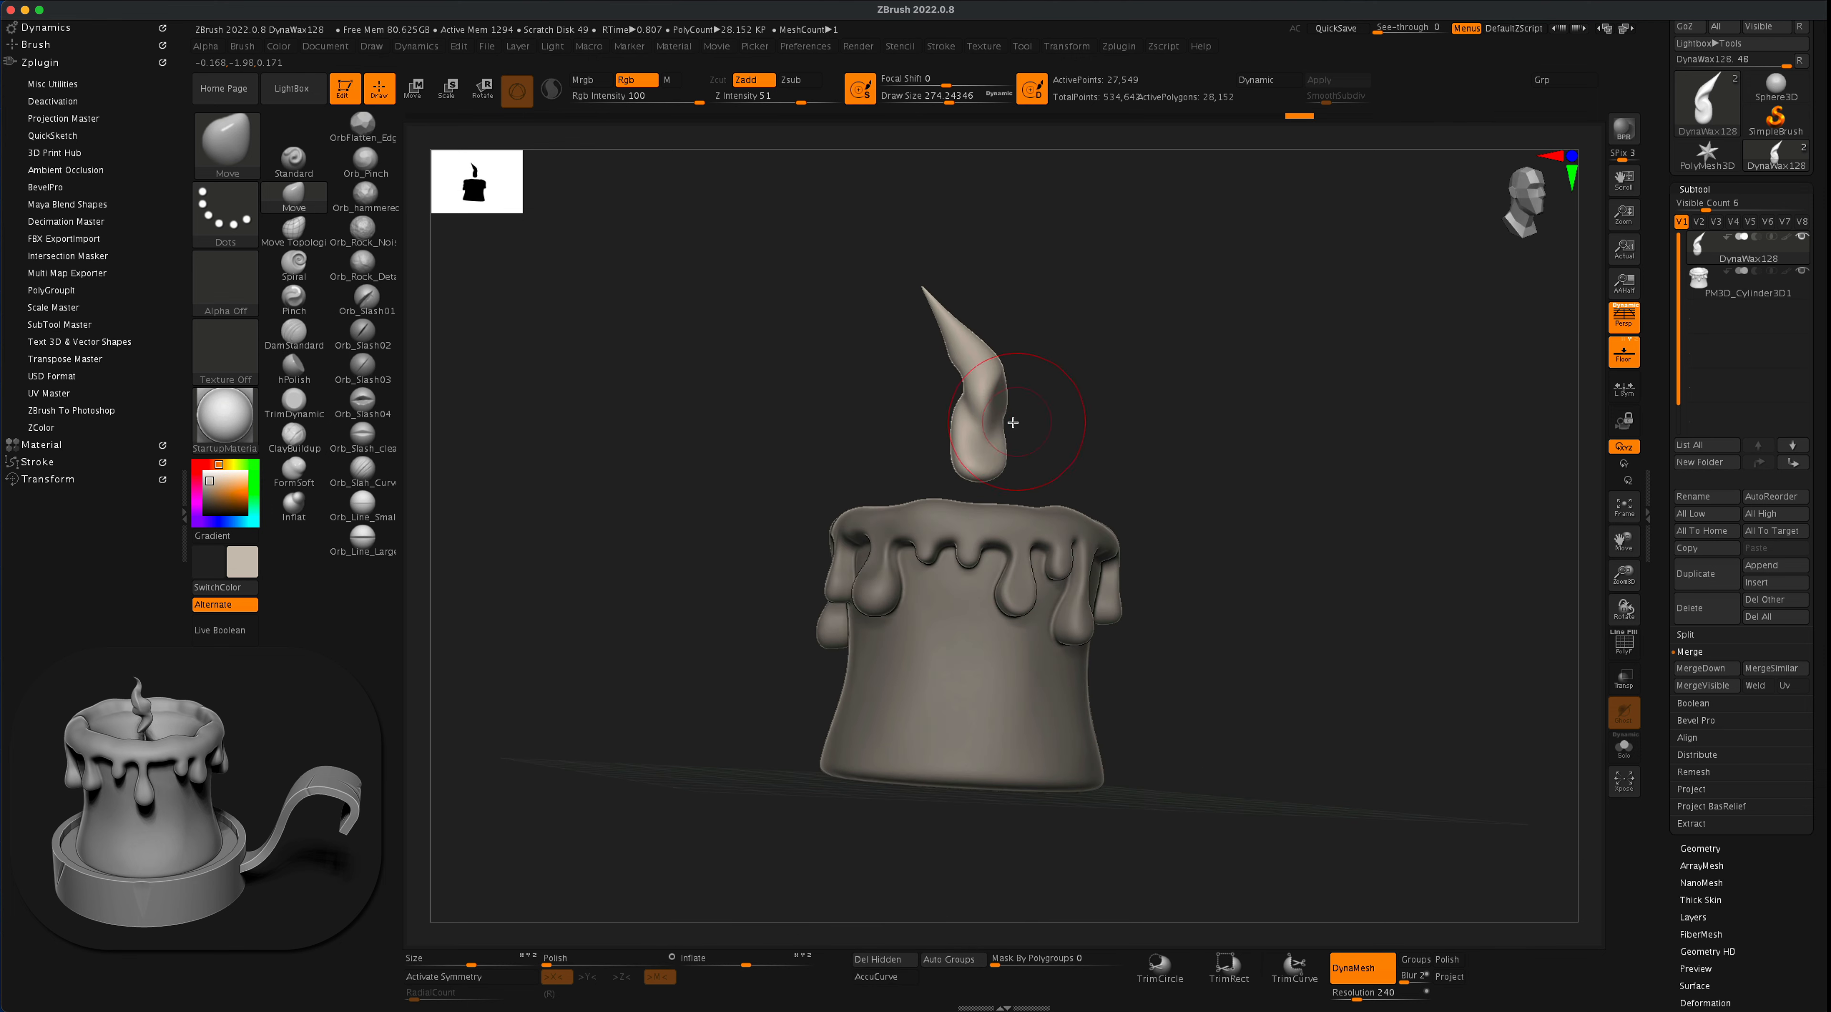
- Bend the flame into an S-curve with a thin curved tip, using a Move brush draw size of about 372
key(s)
drag(1054, 424, 991, 455)
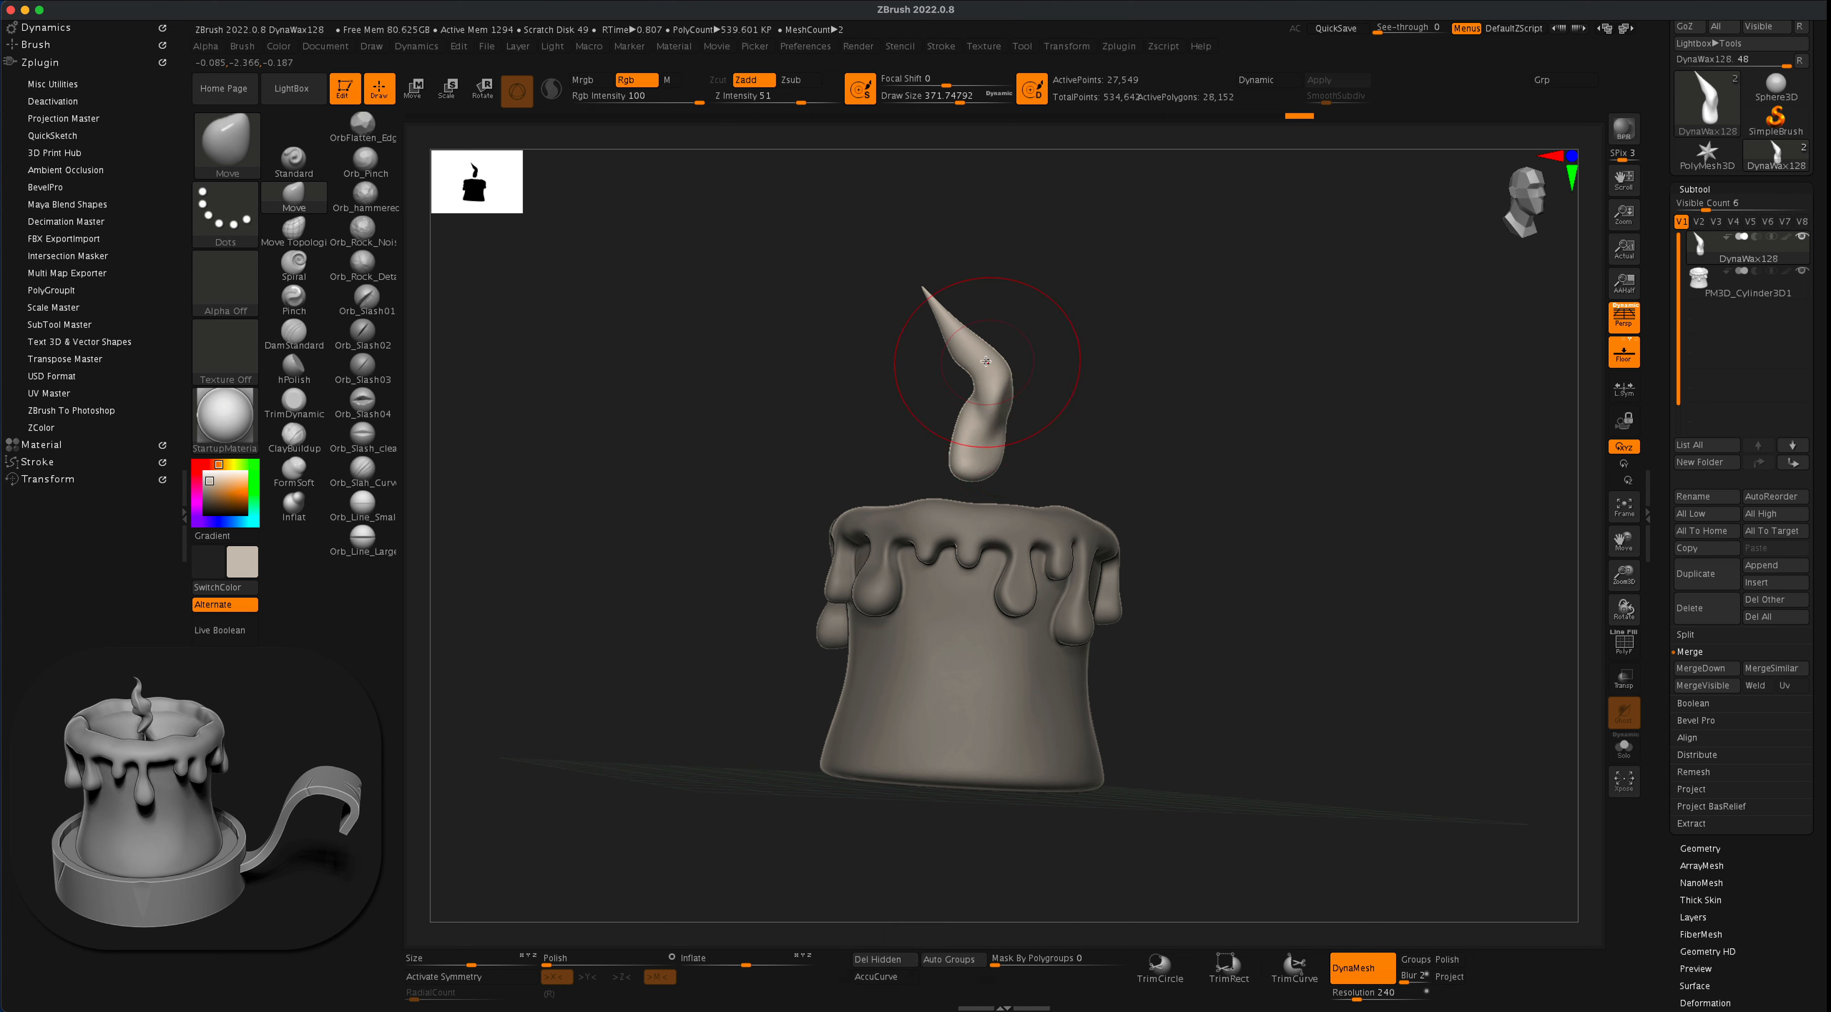
mouse_move(988, 360)
mouse_down()
mouse_move(970, 358)
mouse_move(978, 284)
mouse_move(1015, 310)
mouse_move(1010, 329)
mouse_move(938, 376)
mouse_move(985, 431)
mouse_move(1026, 404)
mouse_move(1065, 426)
mouse_move(1018, 440)
mouse_move(1042, 391)
mouse_move(1044, 434)
mouse_move(1024, 434)
mouse_up()
mouse_move(1059, 402)
mouse_down()
mouse_move(1037, 405)
mouse_move(1056, 365)
mouse_up()
shift+drag(1193, 367, 1109, 434)
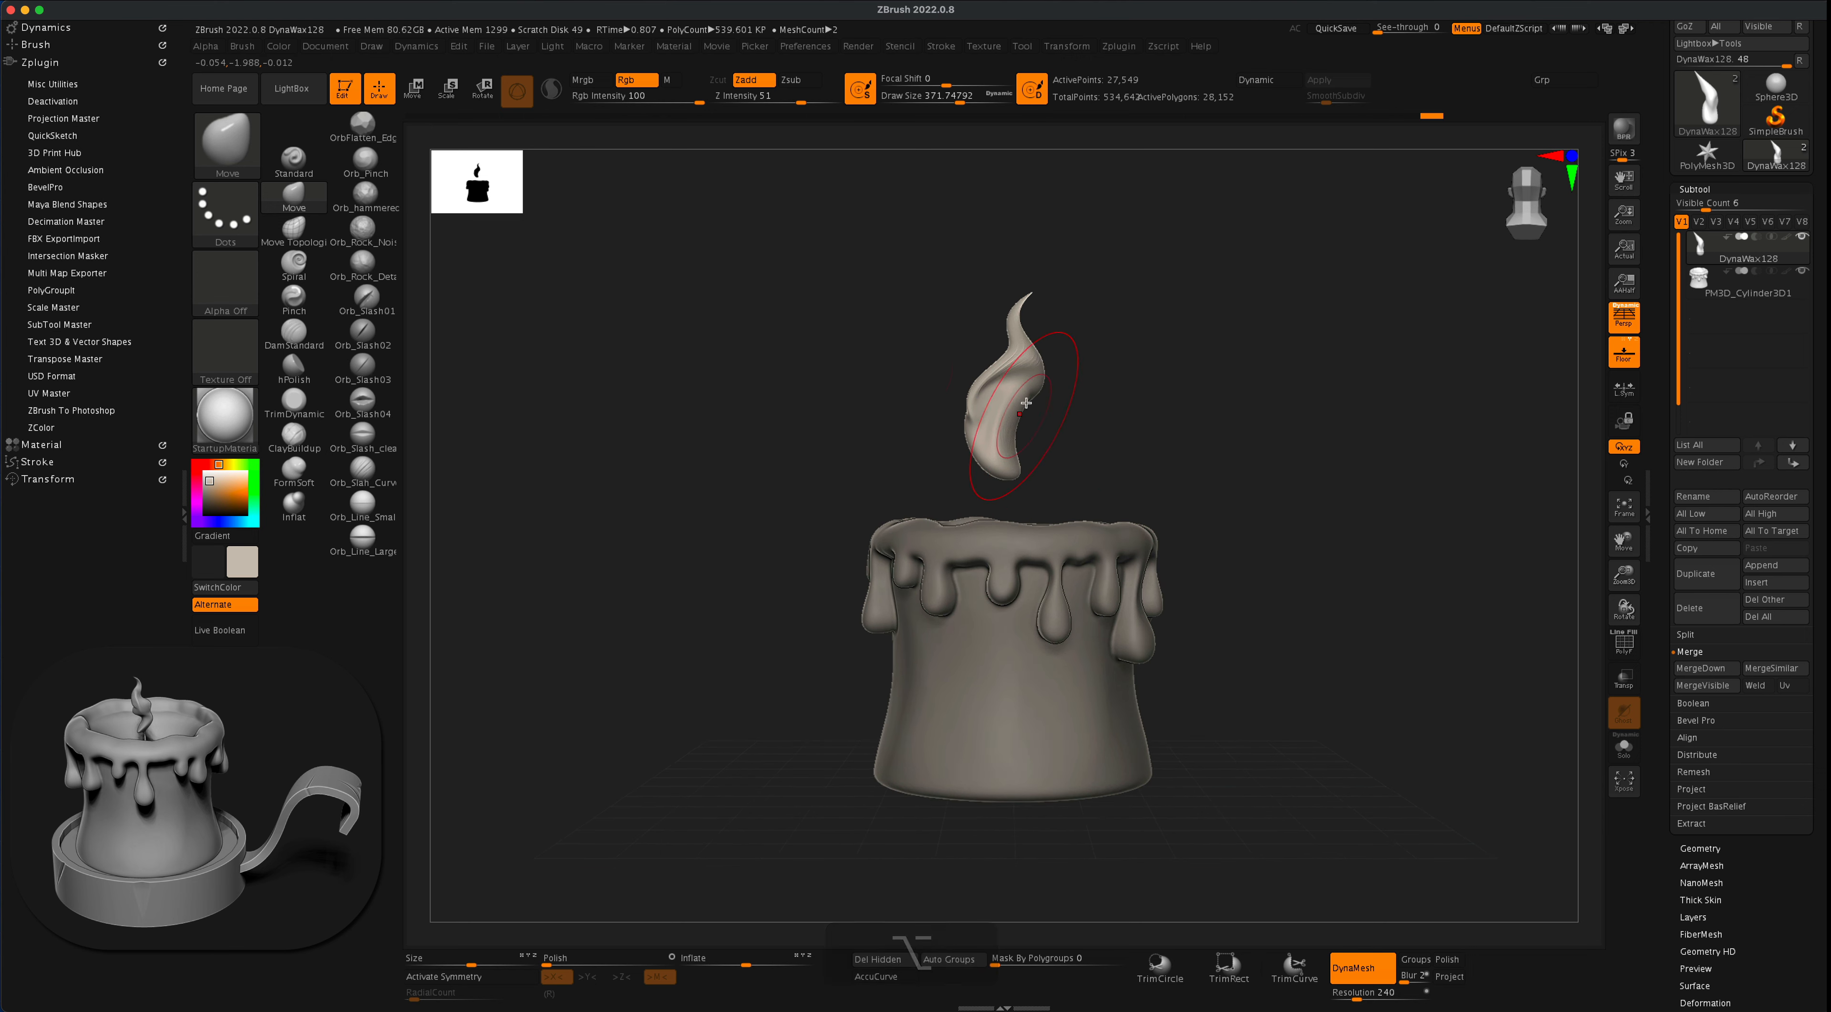
drag(766, 370, 740, 369)
- Scale the flame down to about two thirds of its size and lower it into the middle of the candle's wax pool
click(416, 89)
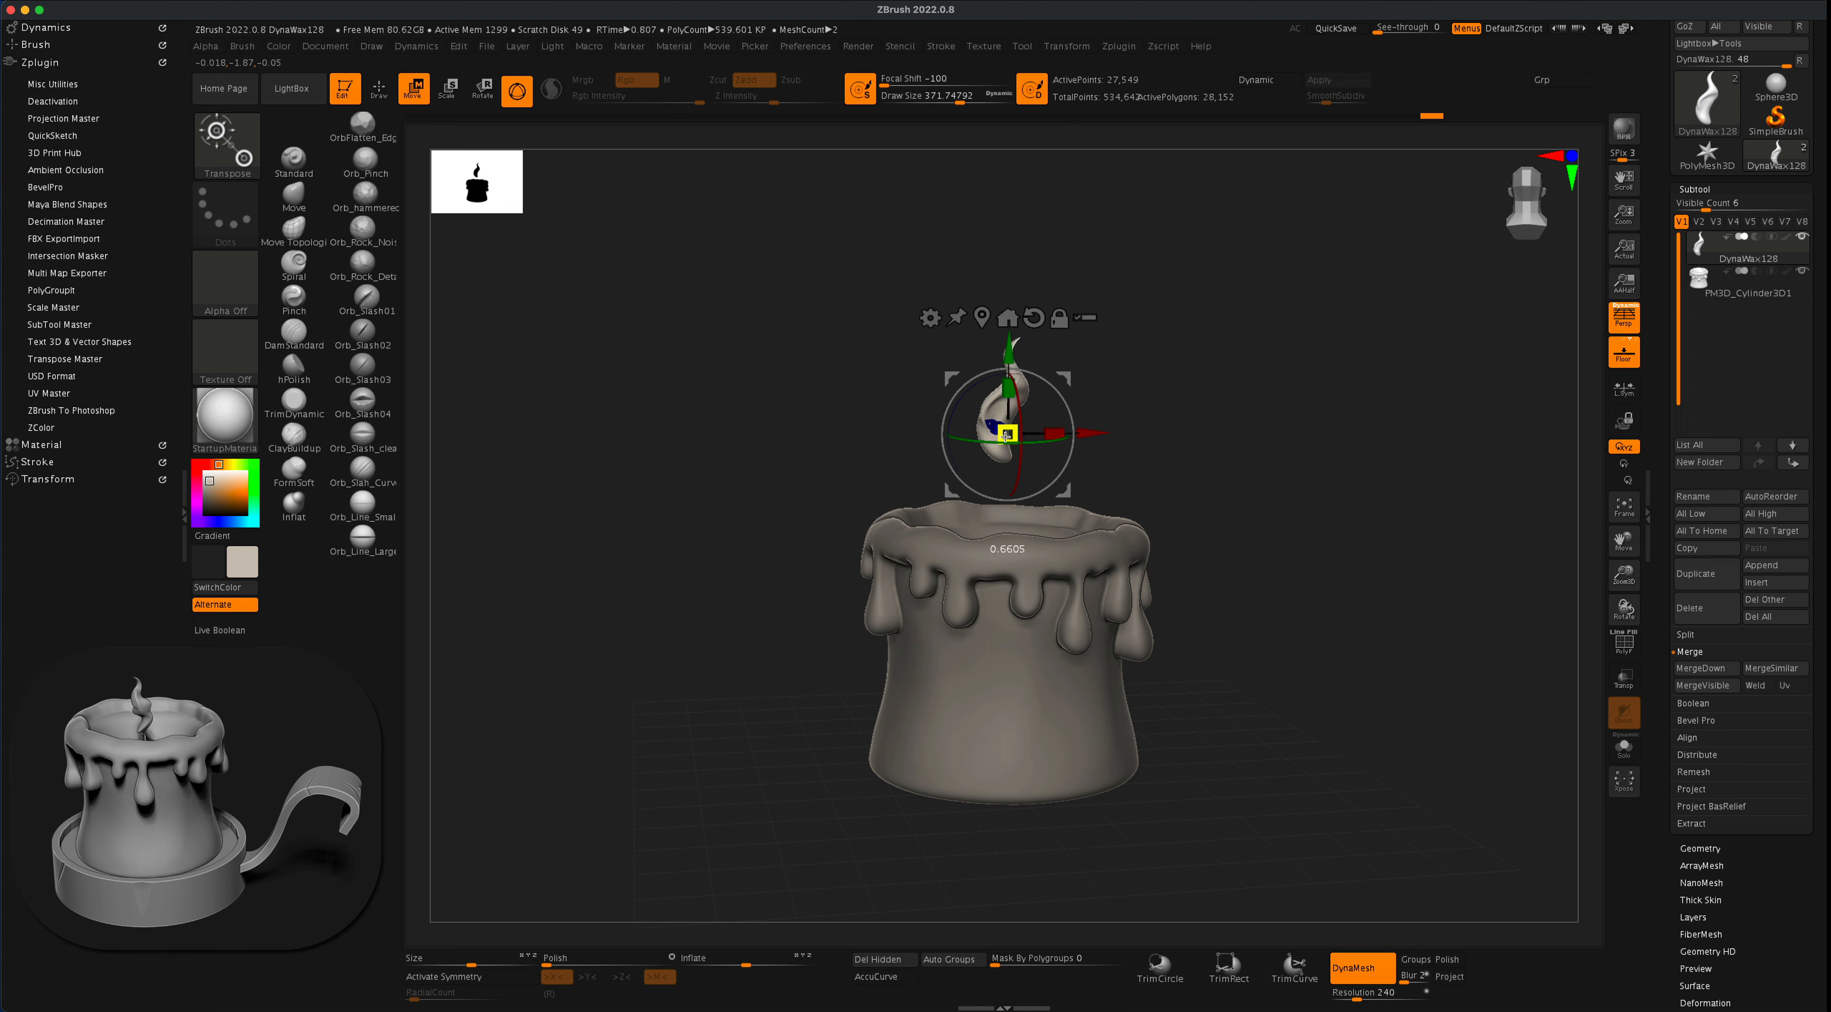
shift+drag(1058, 388, 1151, 392)
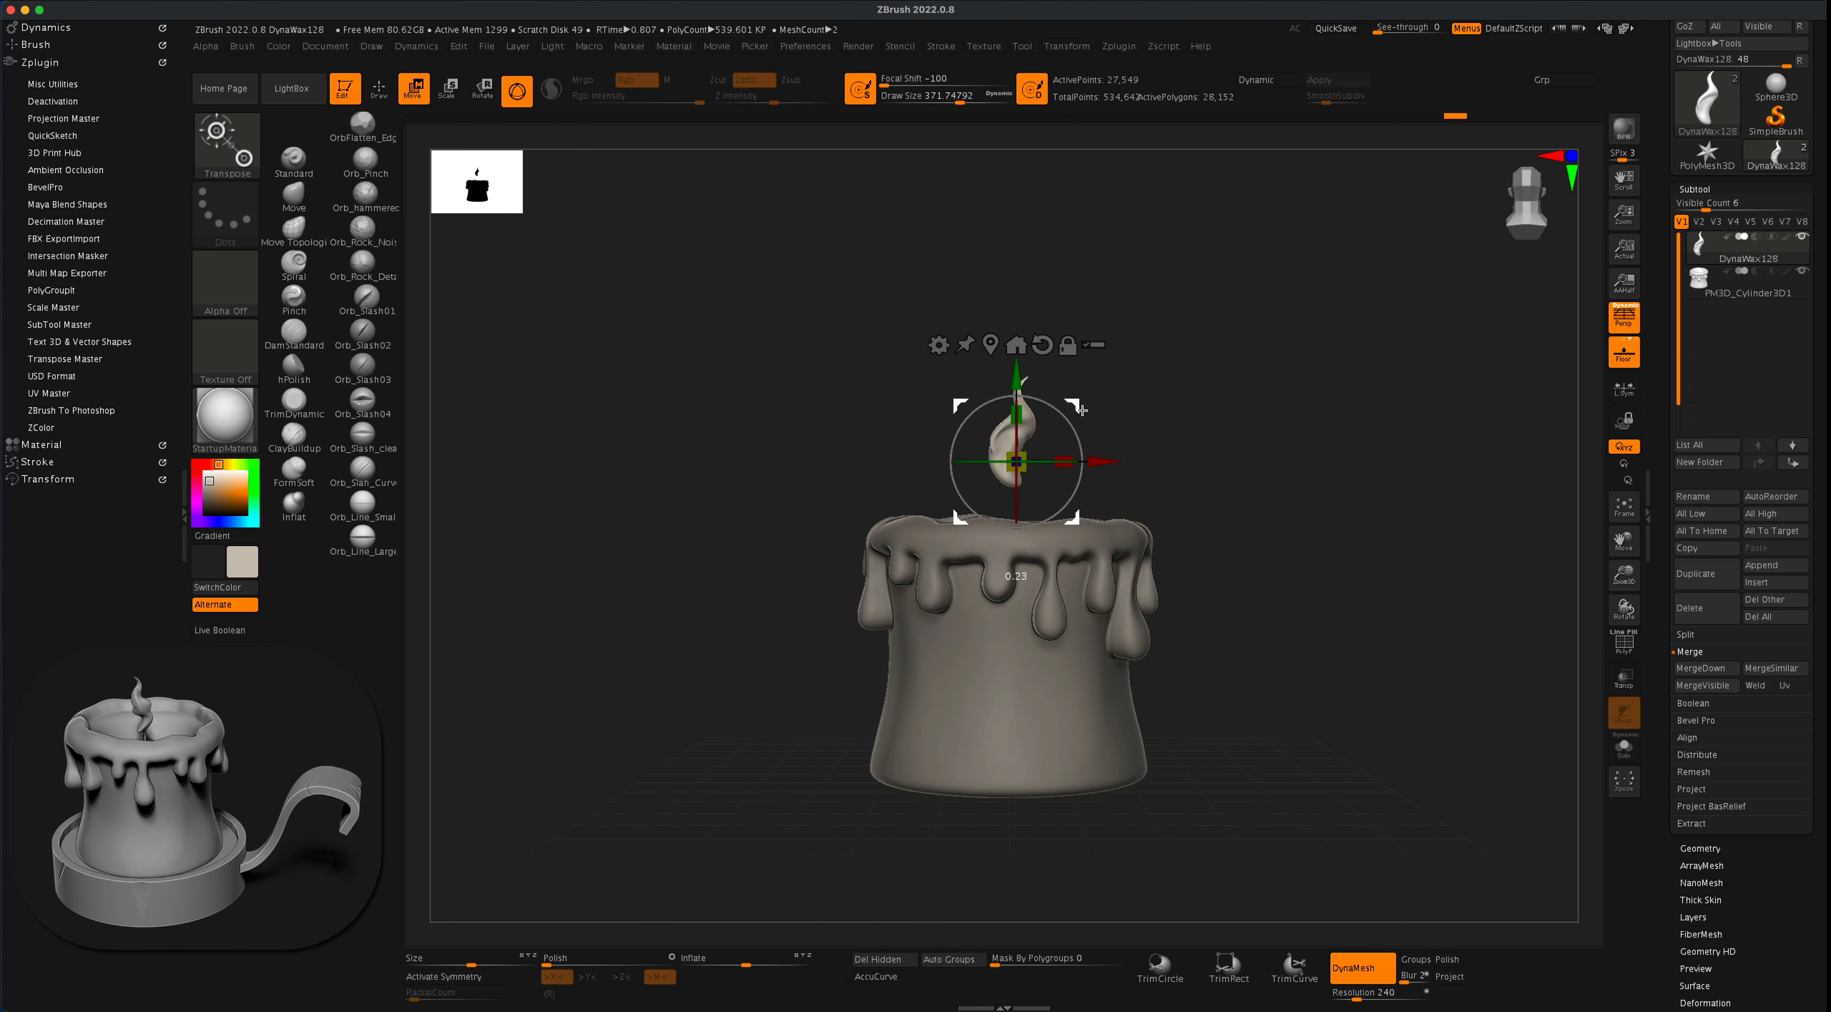
drag(1212, 435, 1177, 503)
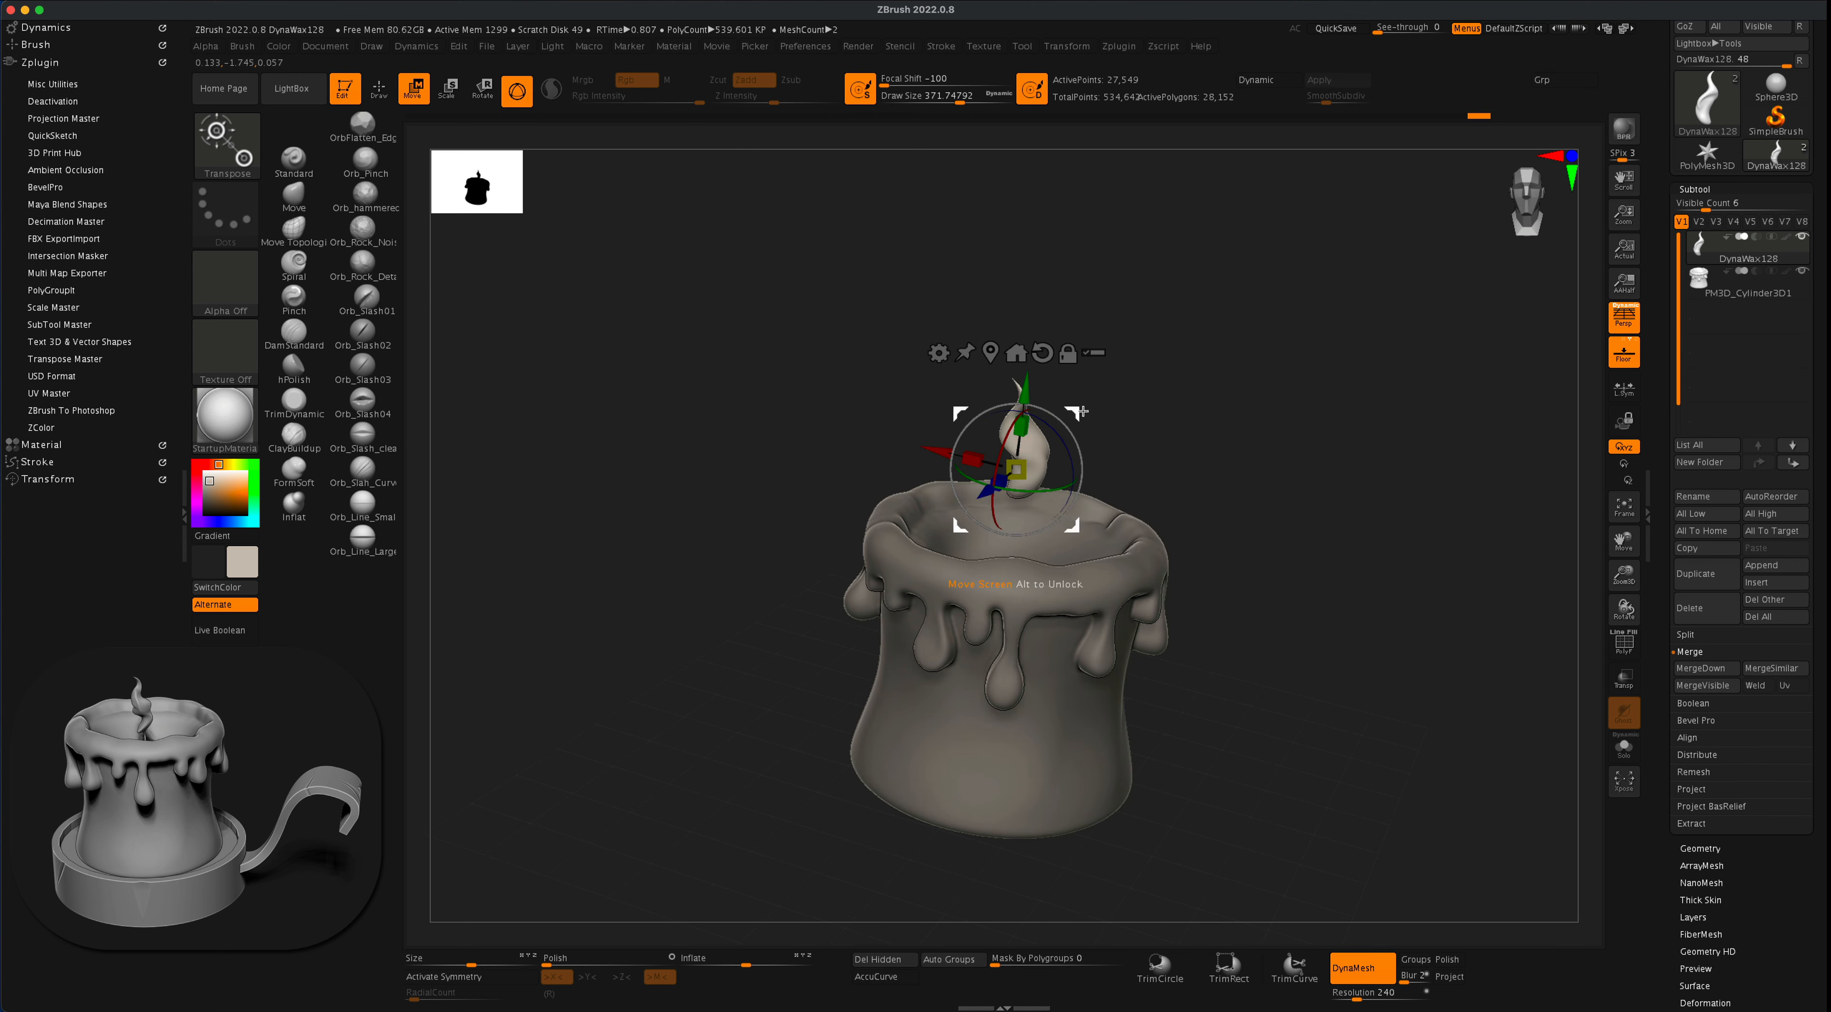
drag(1025, 389, 1021, 426)
drag(1264, 440, 1205, 437)
mouse_move(1251, 507)
alt+mouse_down()
mouse_move(1225, 434)
mouse_move(1262, 490)
mouse_move(1247, 522)
alt+mouse_up()
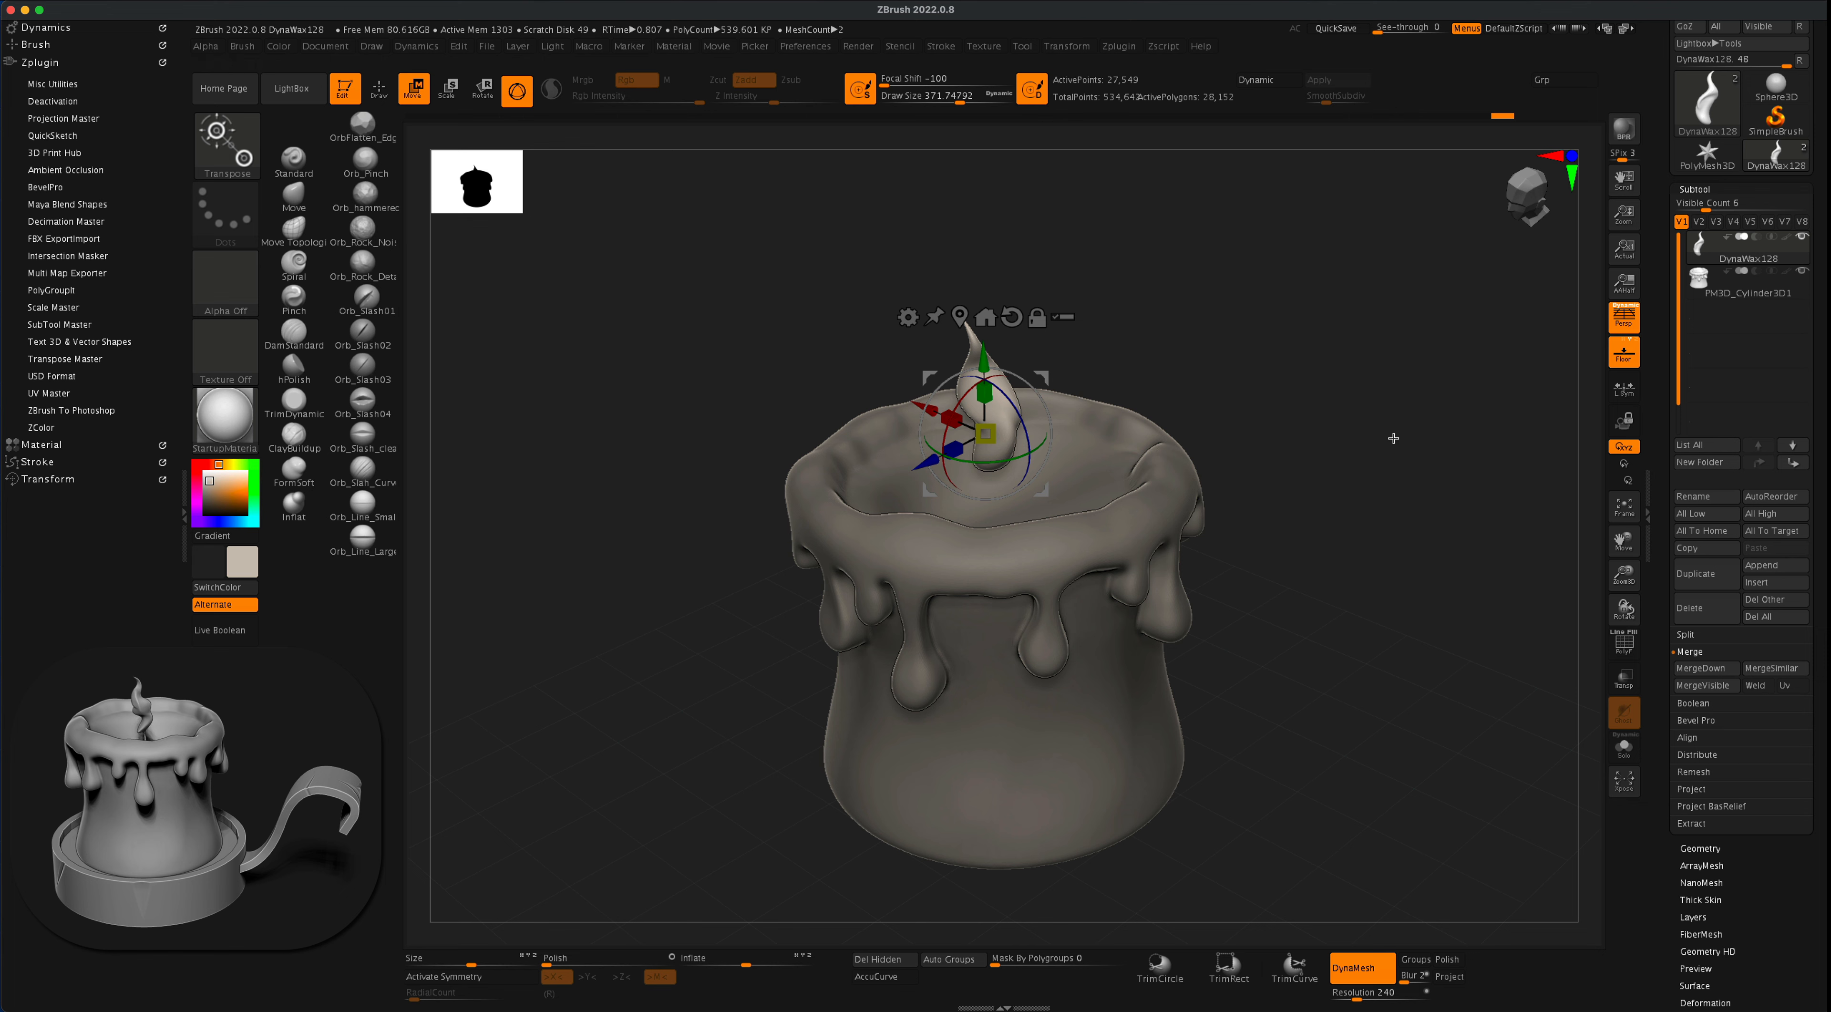
mouse_move(1330, 451)
alt+mouse_down()
mouse_move(1312, 413)
mouse_move(1329, 435)
alt+mouse_up()
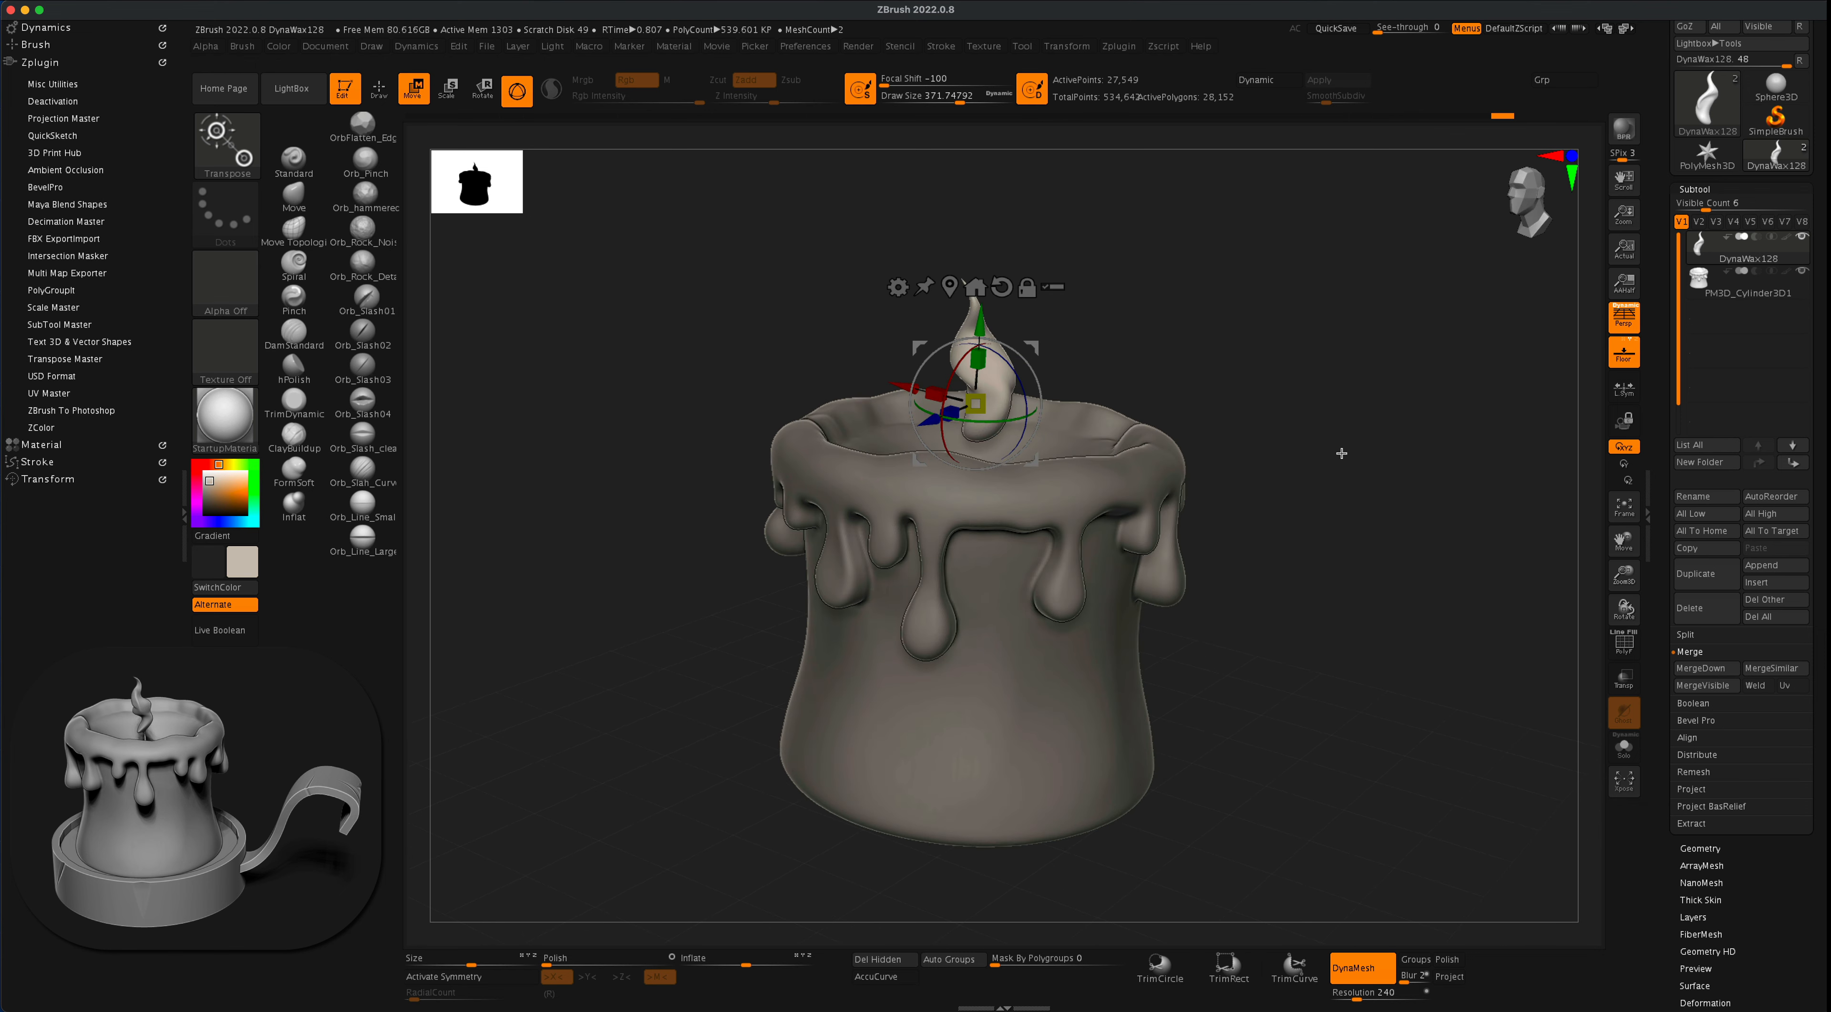
- Isolate the flame in Solo mode and choose the Standard brush with a draw size of about 12
click(1624, 747)
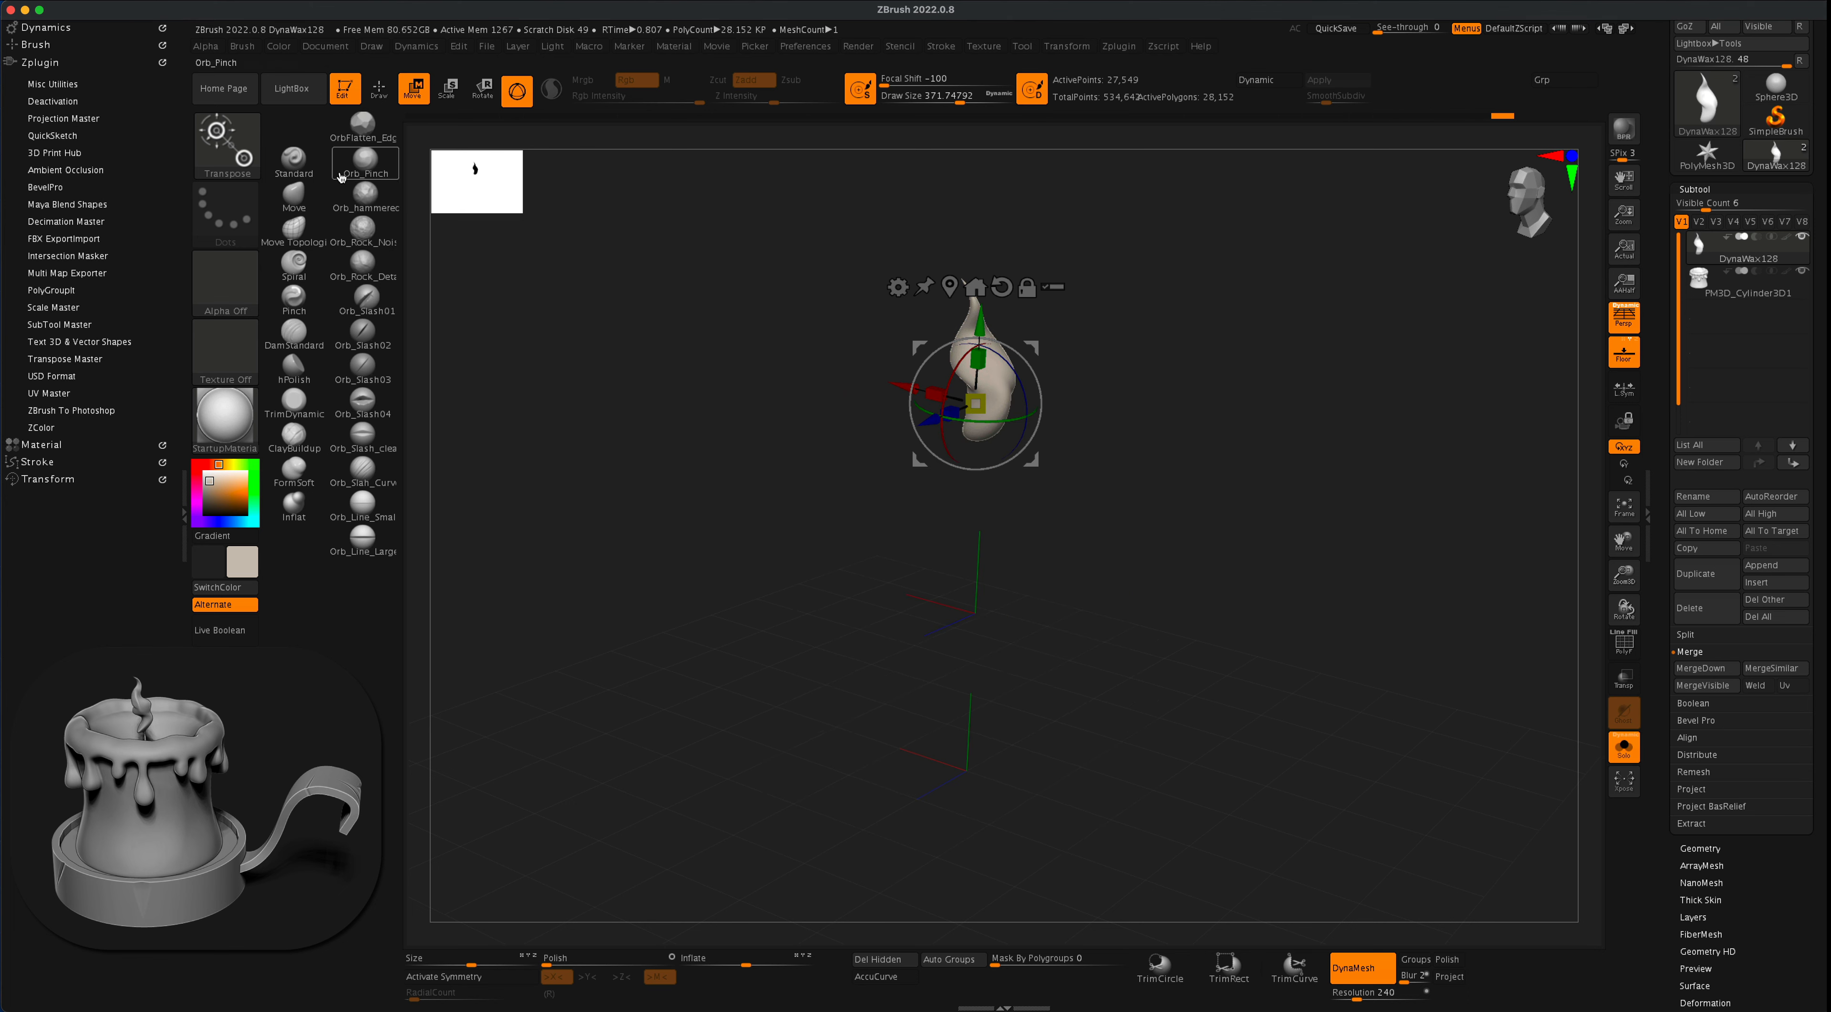
click(293, 158)
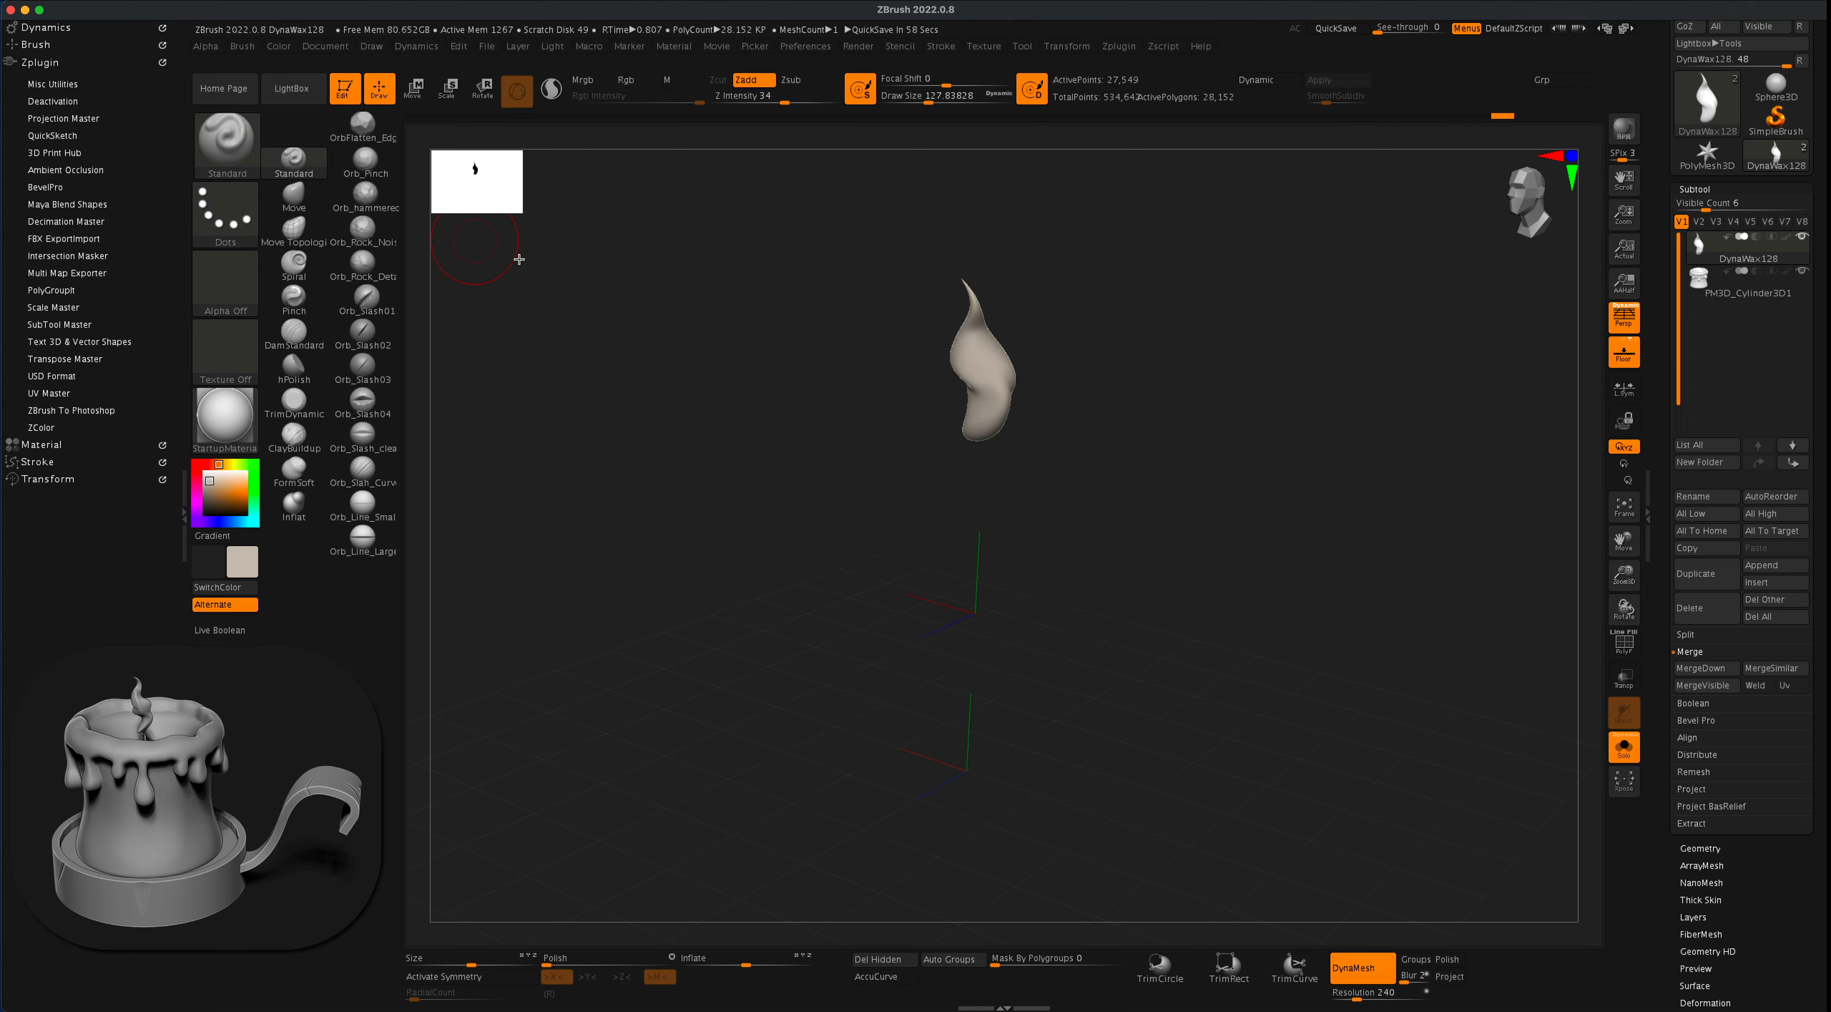
key(s)
drag(721, 377, 704, 378)
drag(1133, 388, 1154, 234)
mouse_move(1134, 355)
alt+mouse_down()
mouse_move(1160, 451)
mouse_move(1157, 410)
mouse_move(1128, 397)
alt+mouse_up()
key(s)
- Mask a small spot on the flame's underside and invert the mask
key(super)
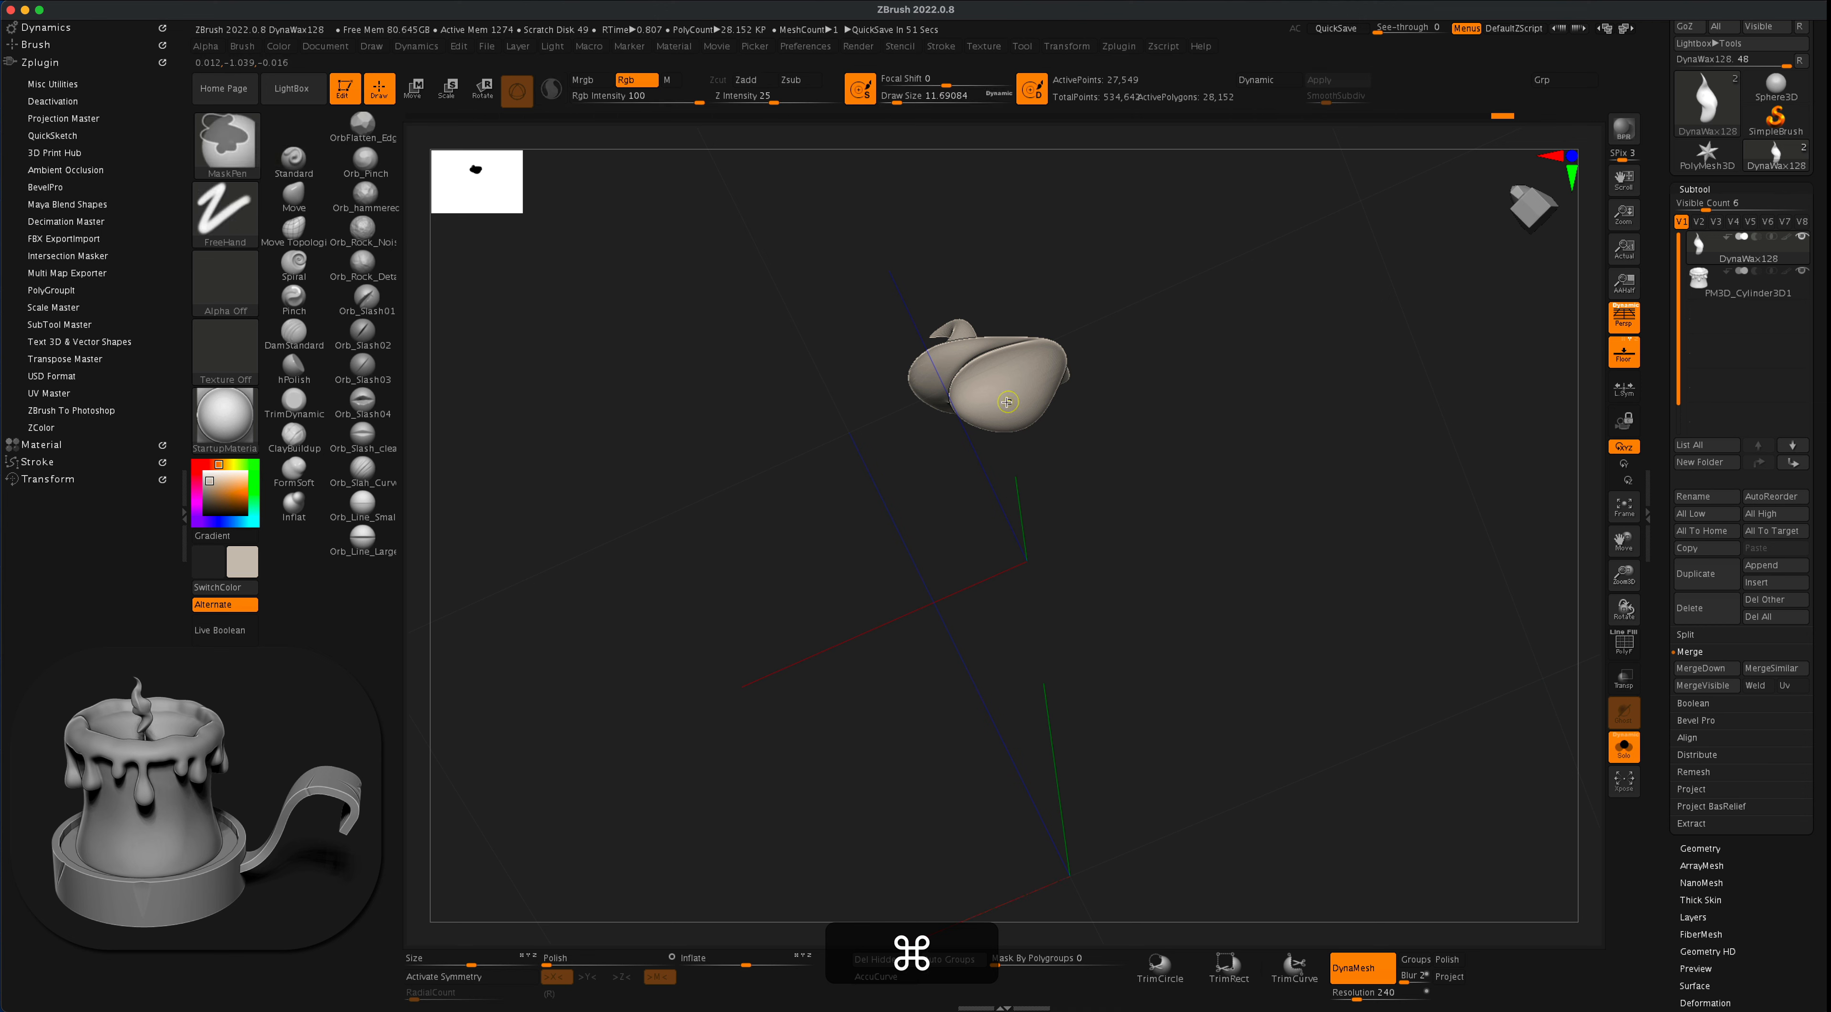
mouse_move(1208, 490)
mouse_down()
mouse_move(1234, 498)
mouse_move(1247, 579)
mouse_move(1199, 490)
mouse_up()
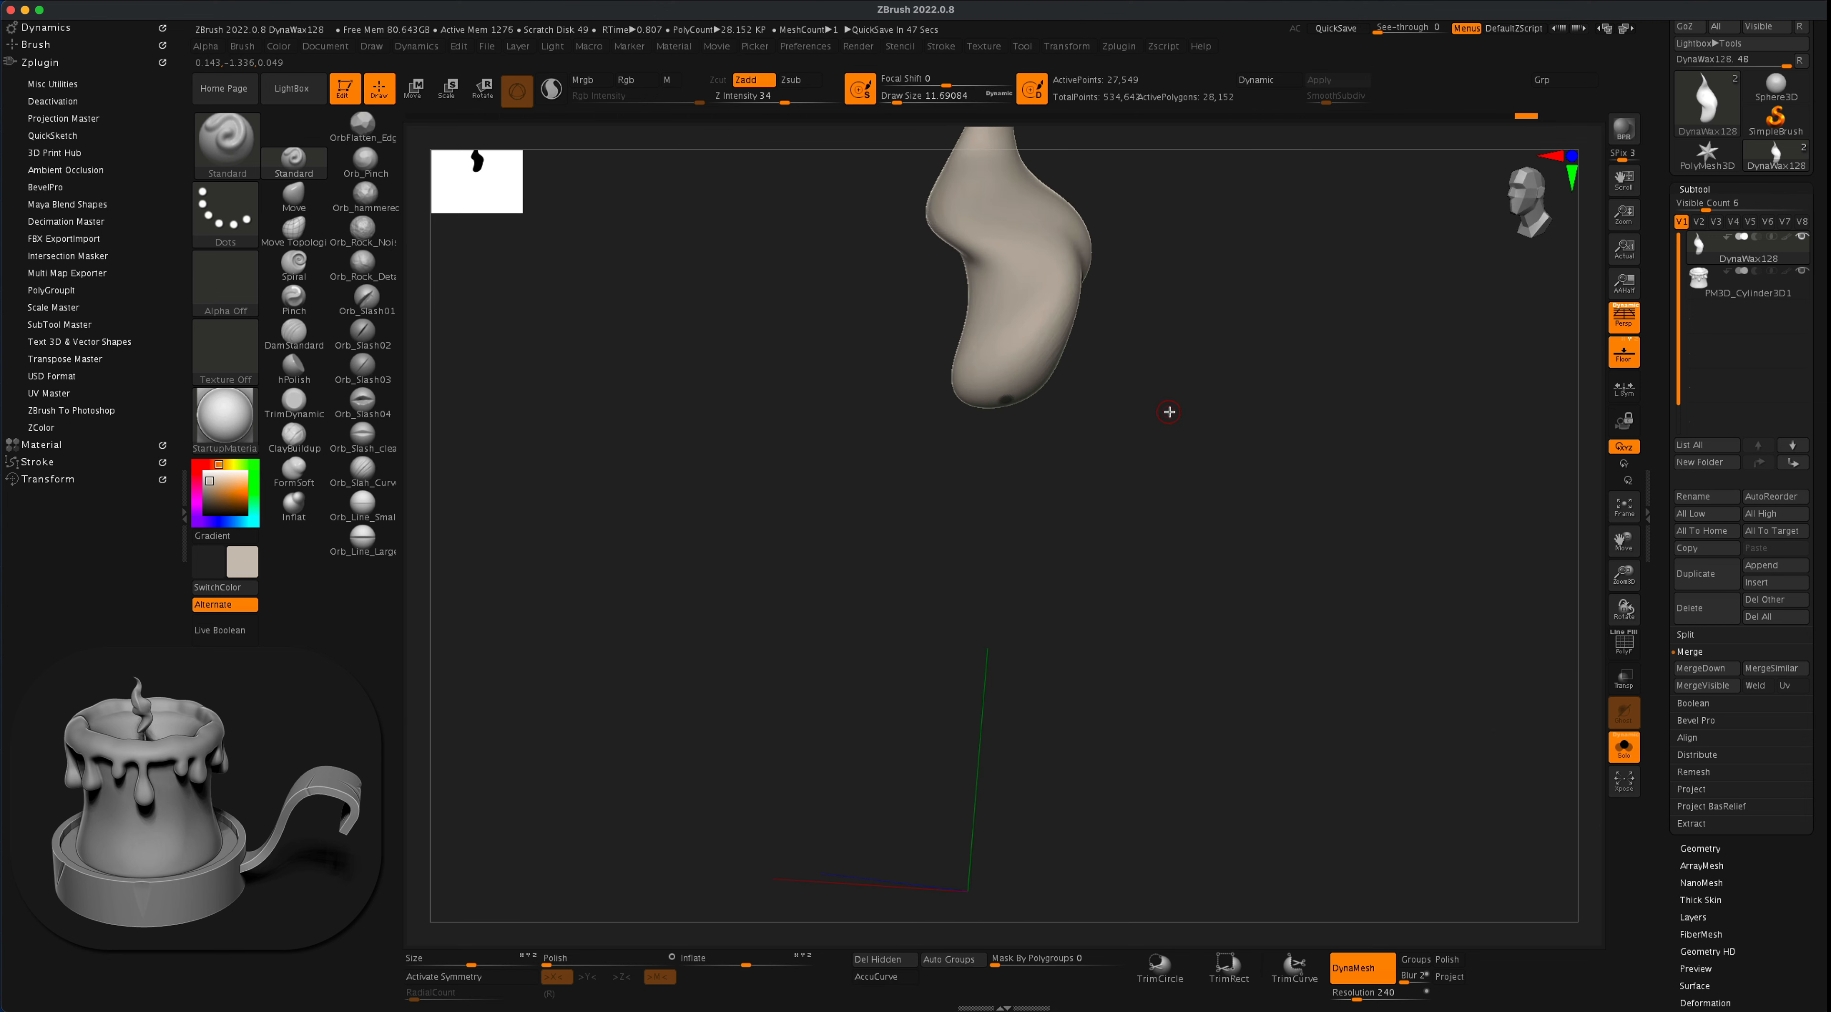
super+click(1185, 420)
alt+drag(1230, 421, 1212, 470)
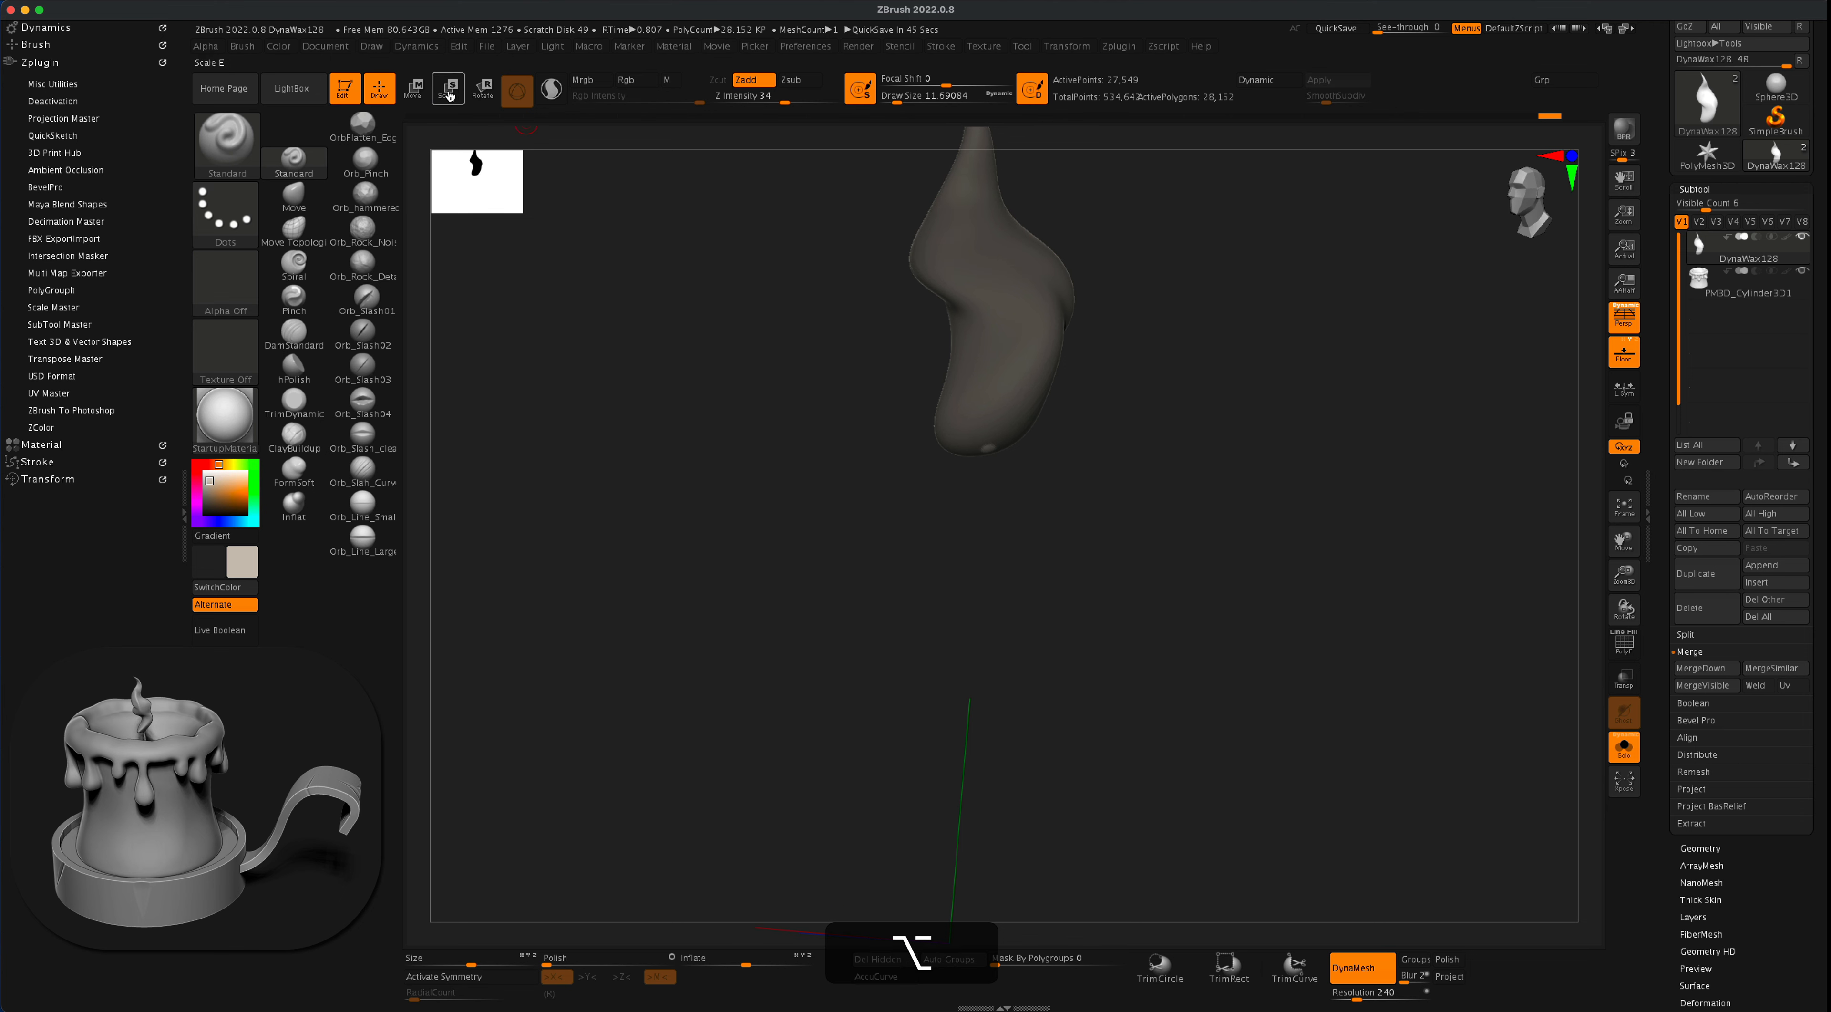
- Move the unmasked spot straight down from the flame's base to form a long thin wick
key(w)
drag(976, 282, 946, 480)
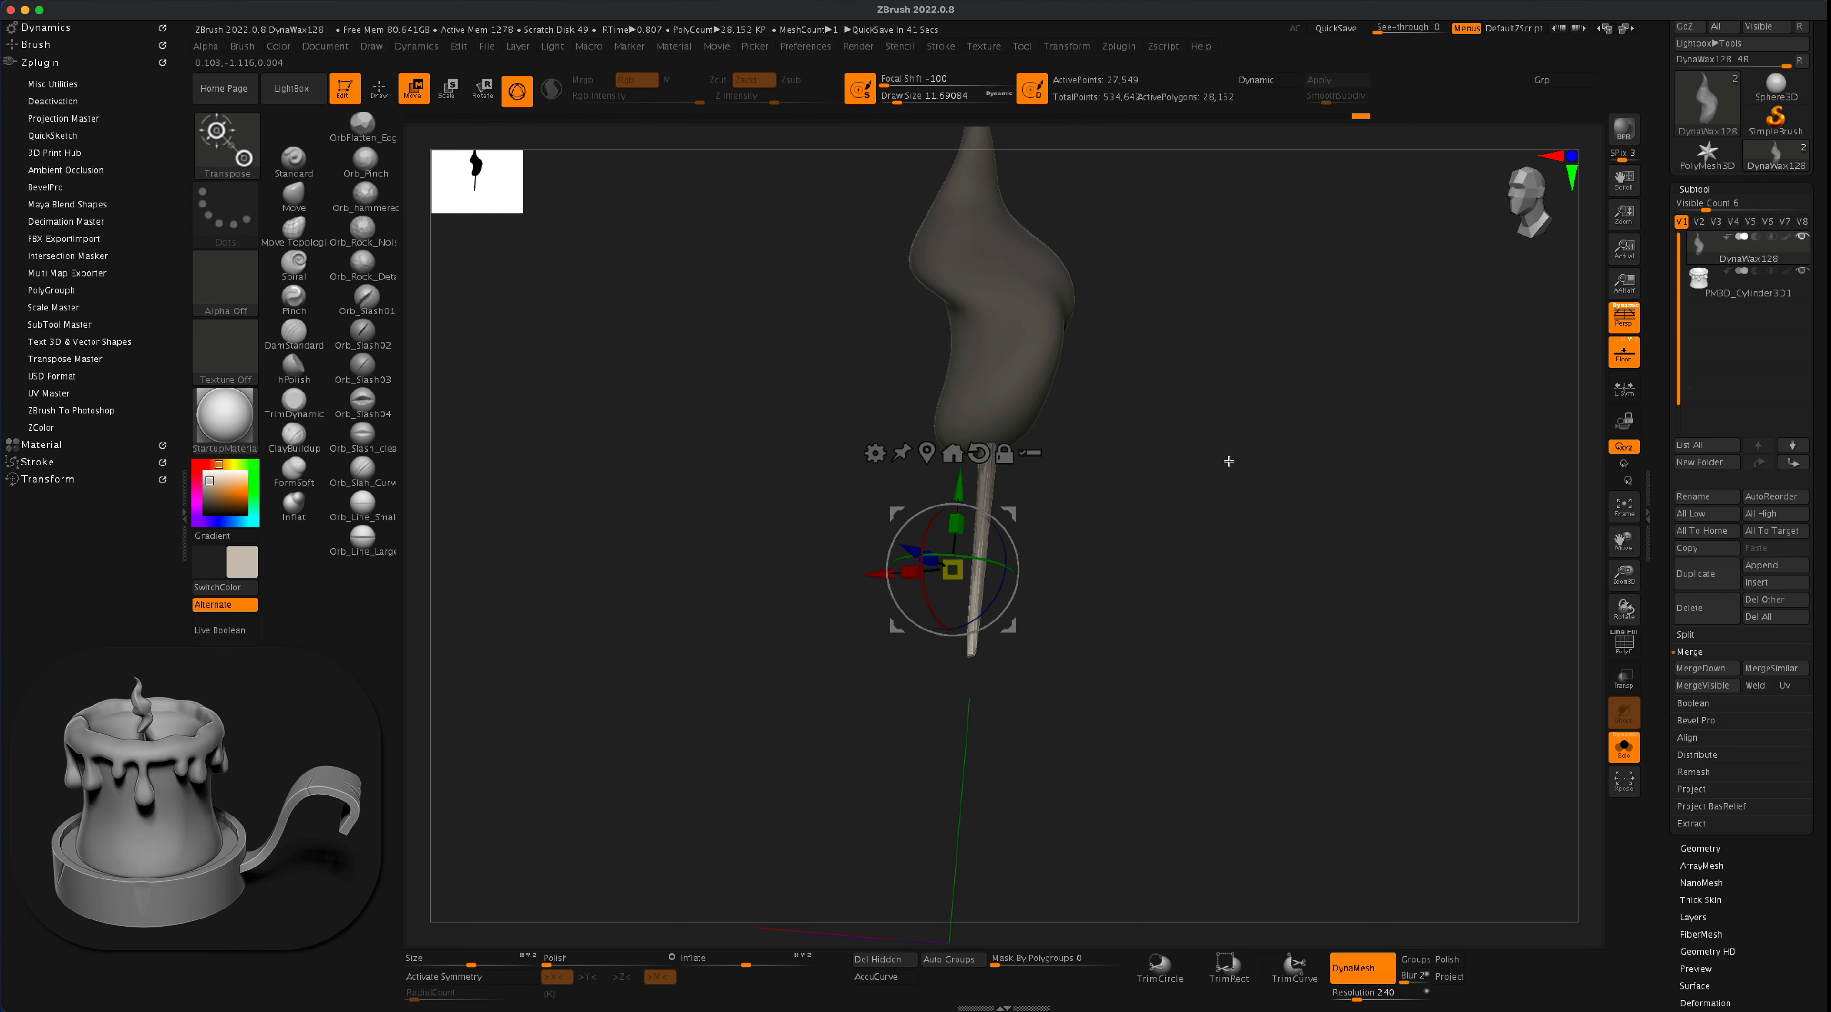
super+drag(1188, 454, 1195, 458)
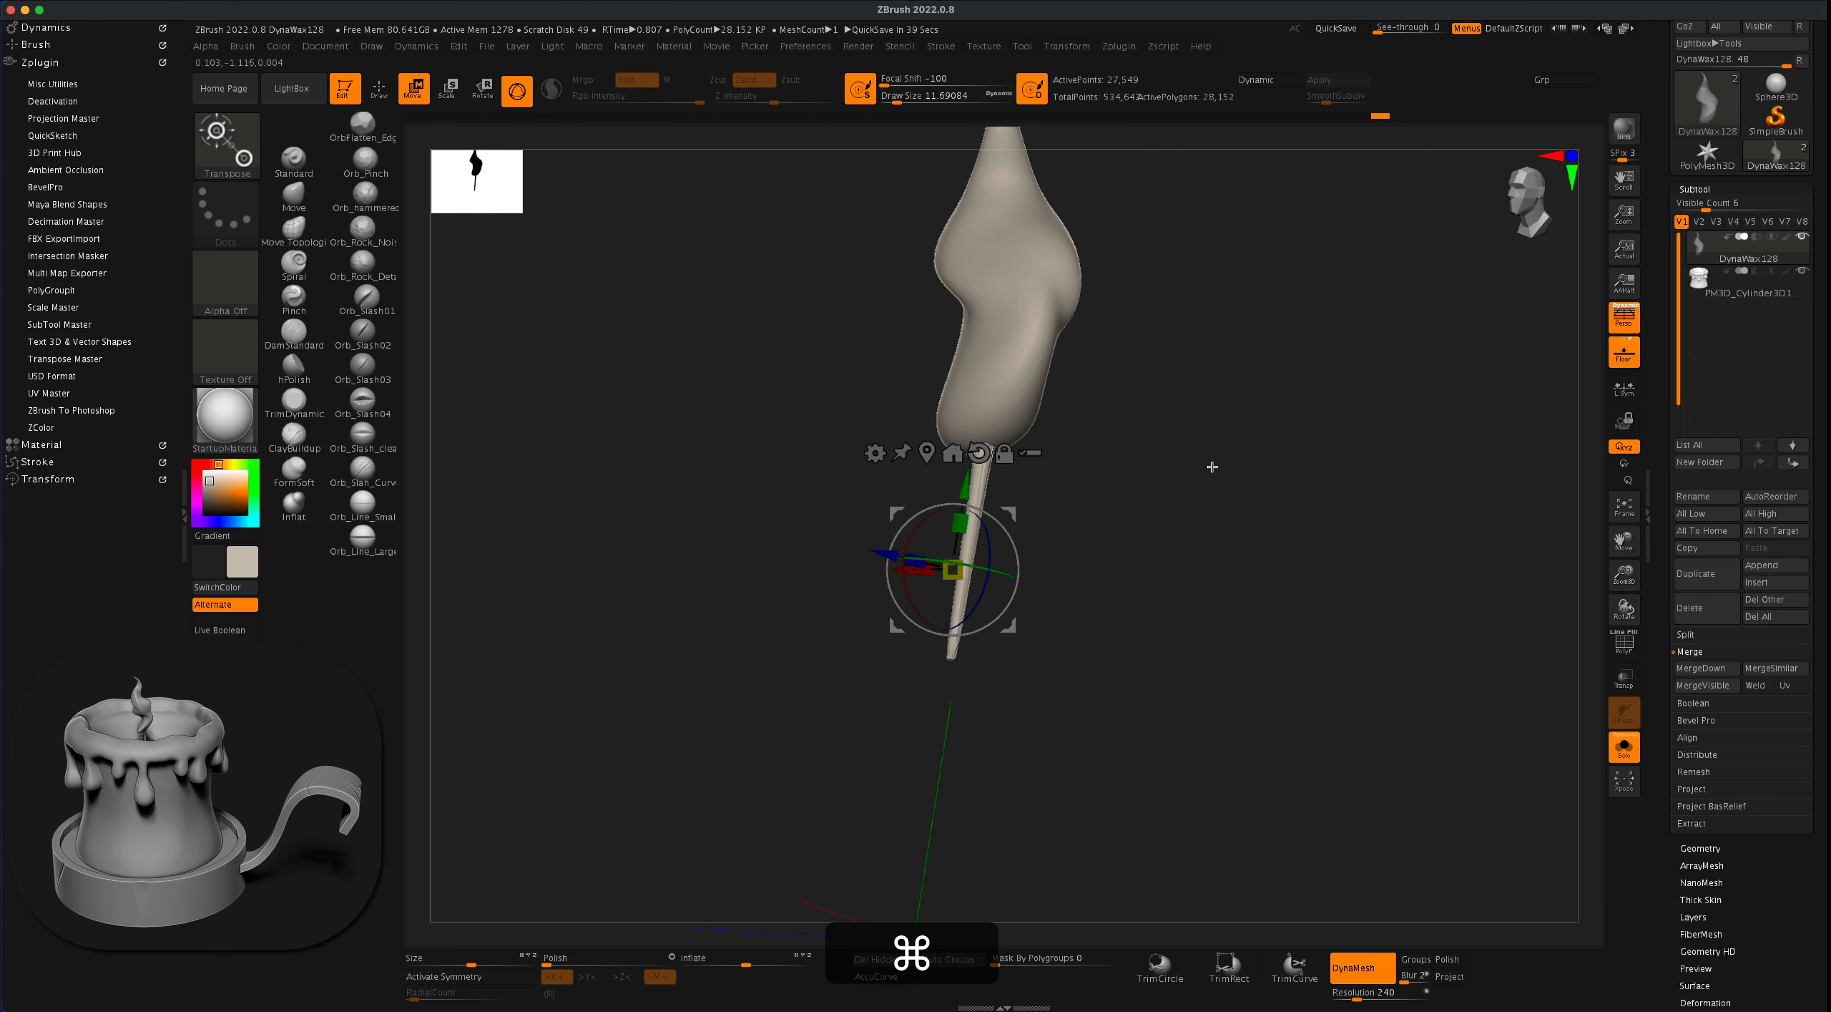
- Clear the mask and remesh the flame and wick with DynaMesh
super+drag(1189, 362, 1326, 569)
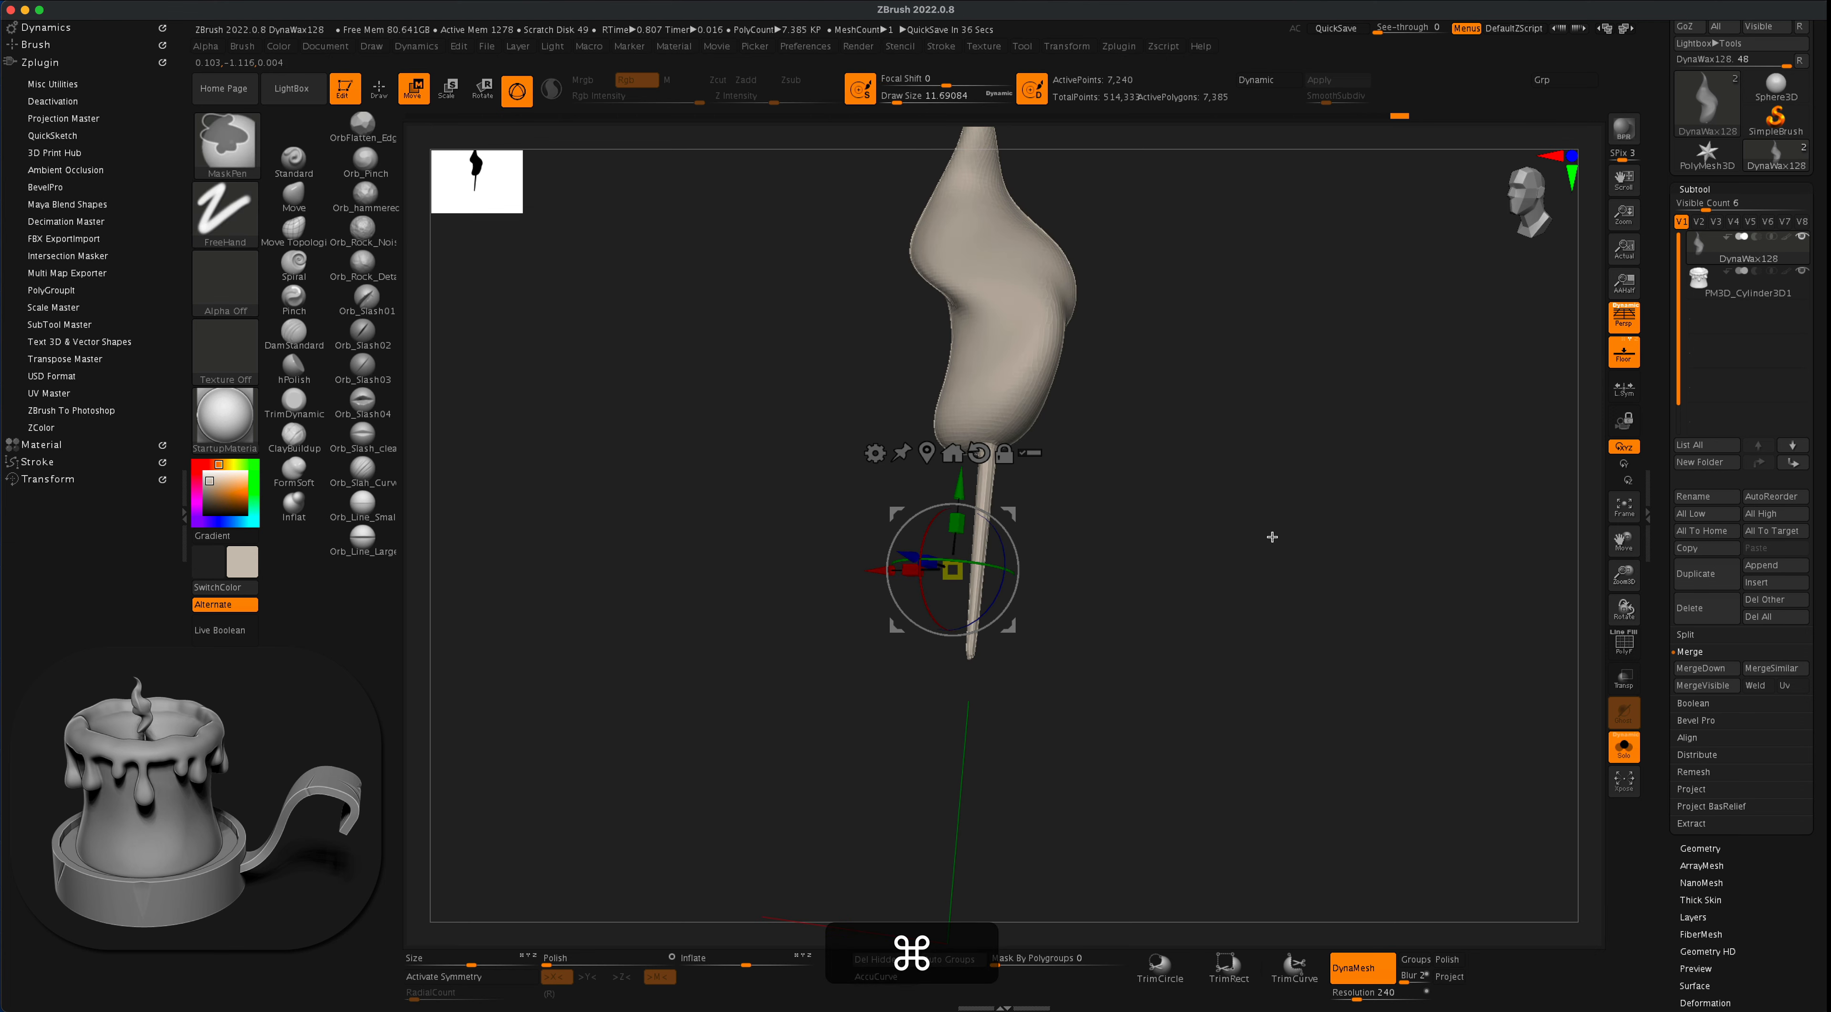
mouse_move(1124, 476)
mouse_down()
mouse_move(1135, 490)
mouse_move(1116, 486)
mouse_up()
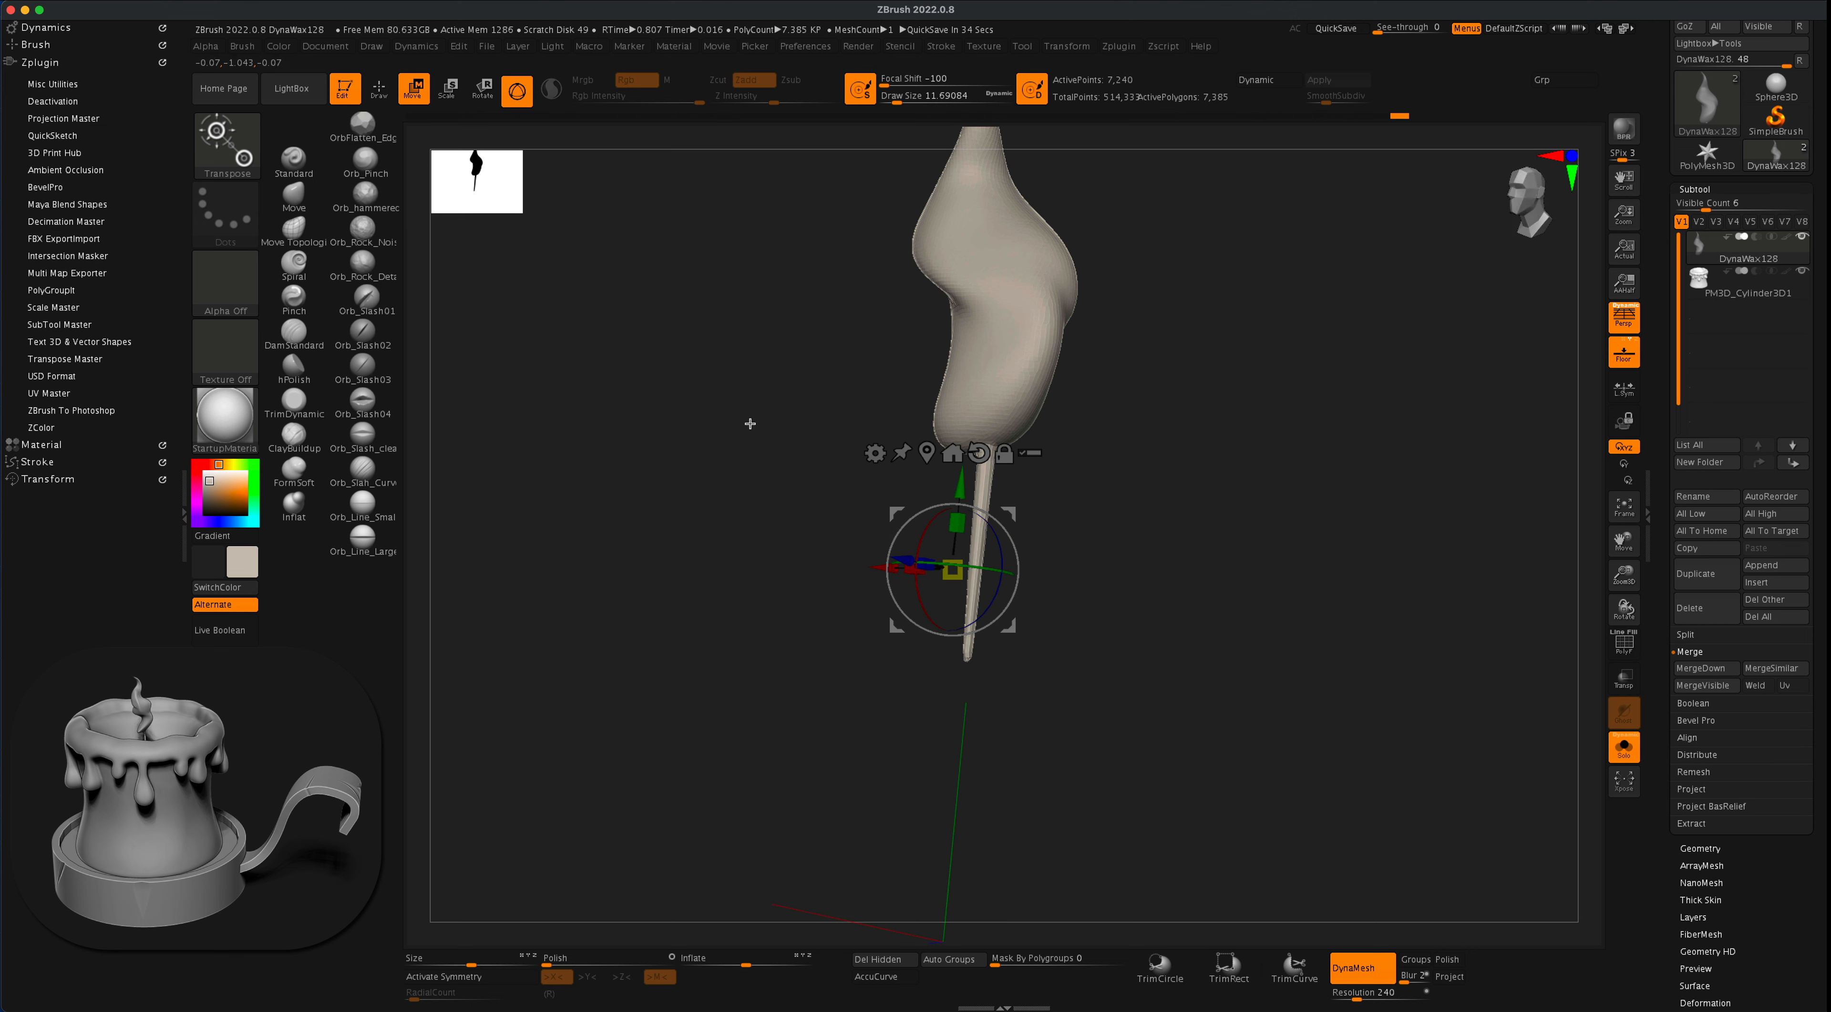
drag(750, 433, 743, 421)
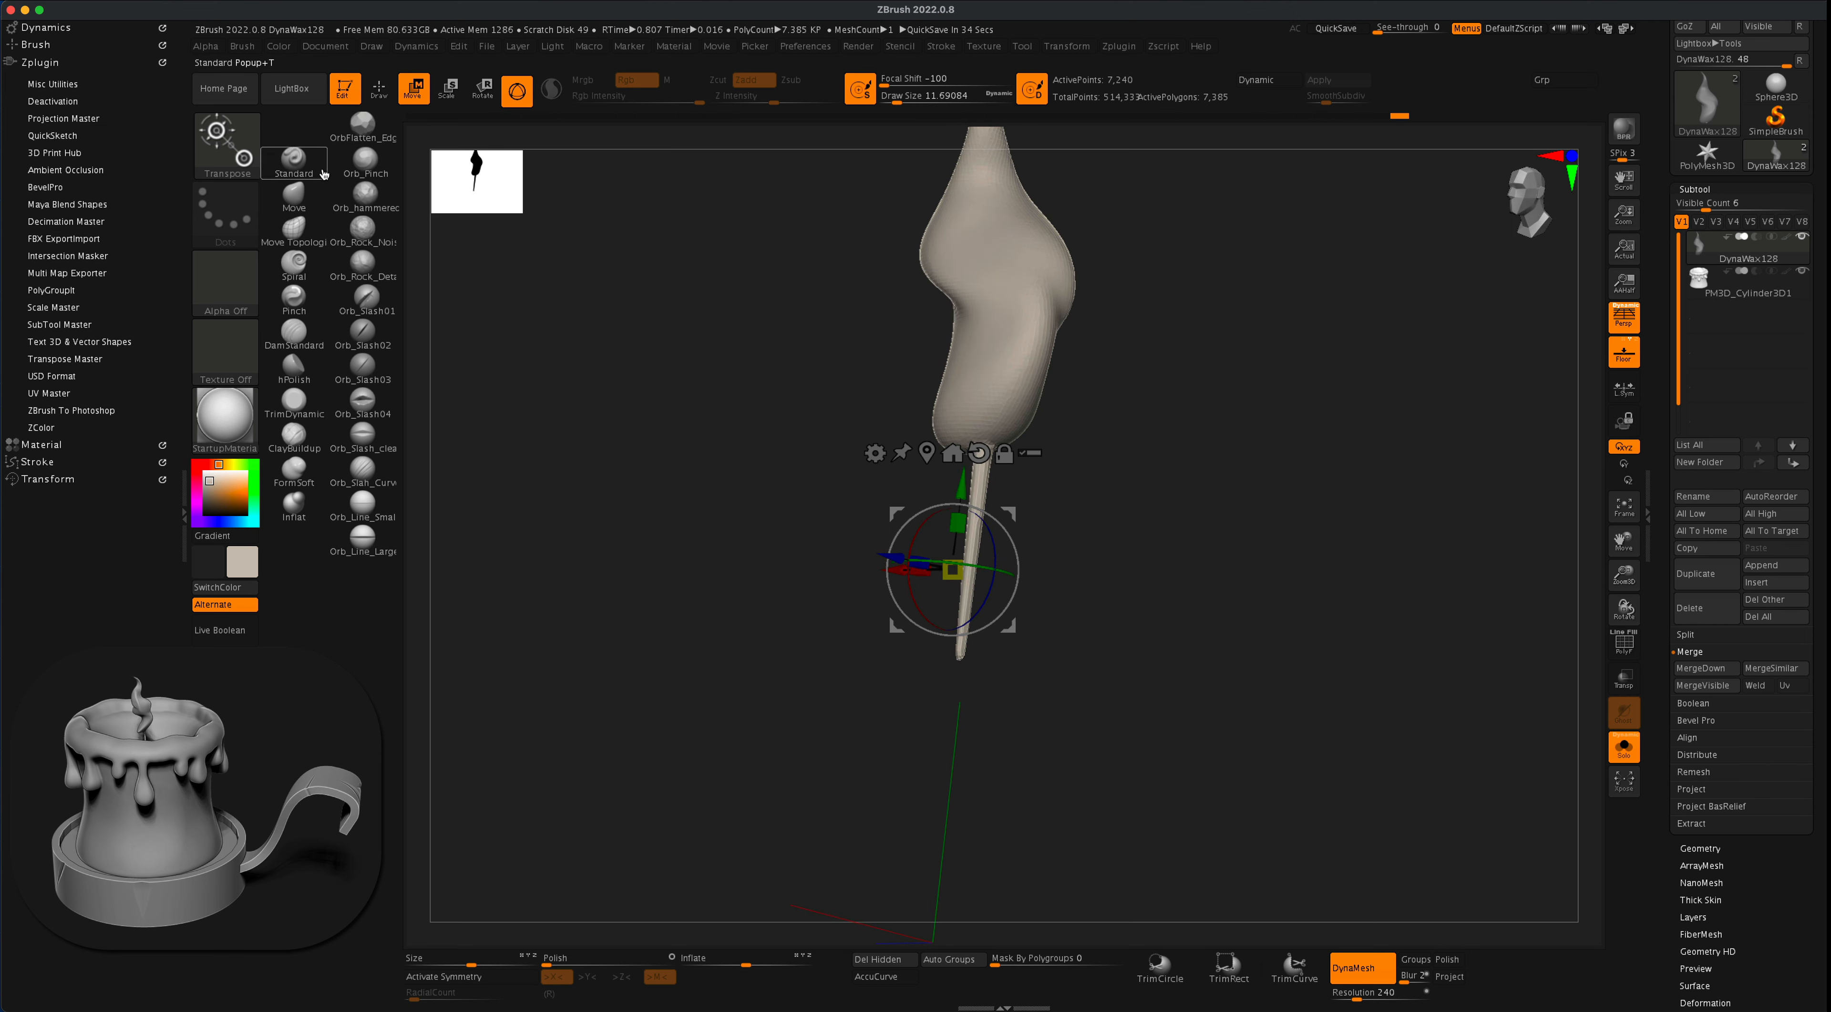
- Switch to the Standard brush, set the draw size to about 74, and smooth the wick along its length
click(277, 165)
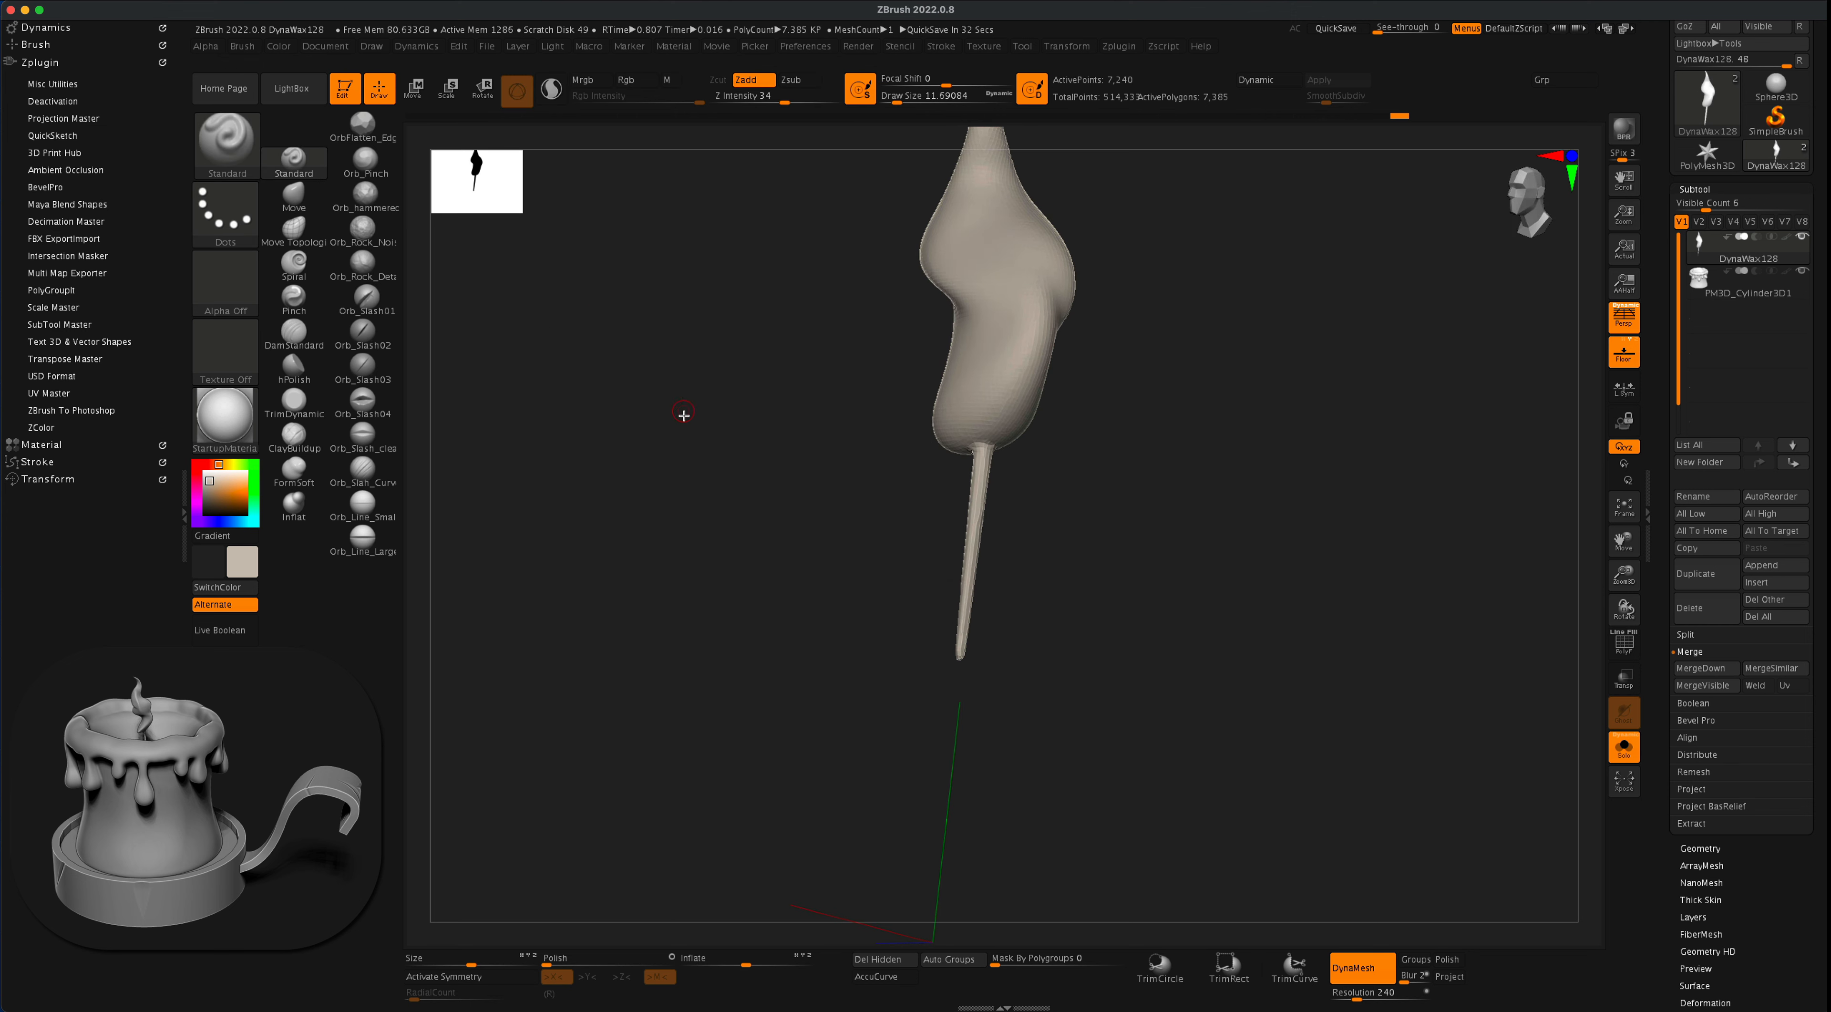
key(s)
key(shift)
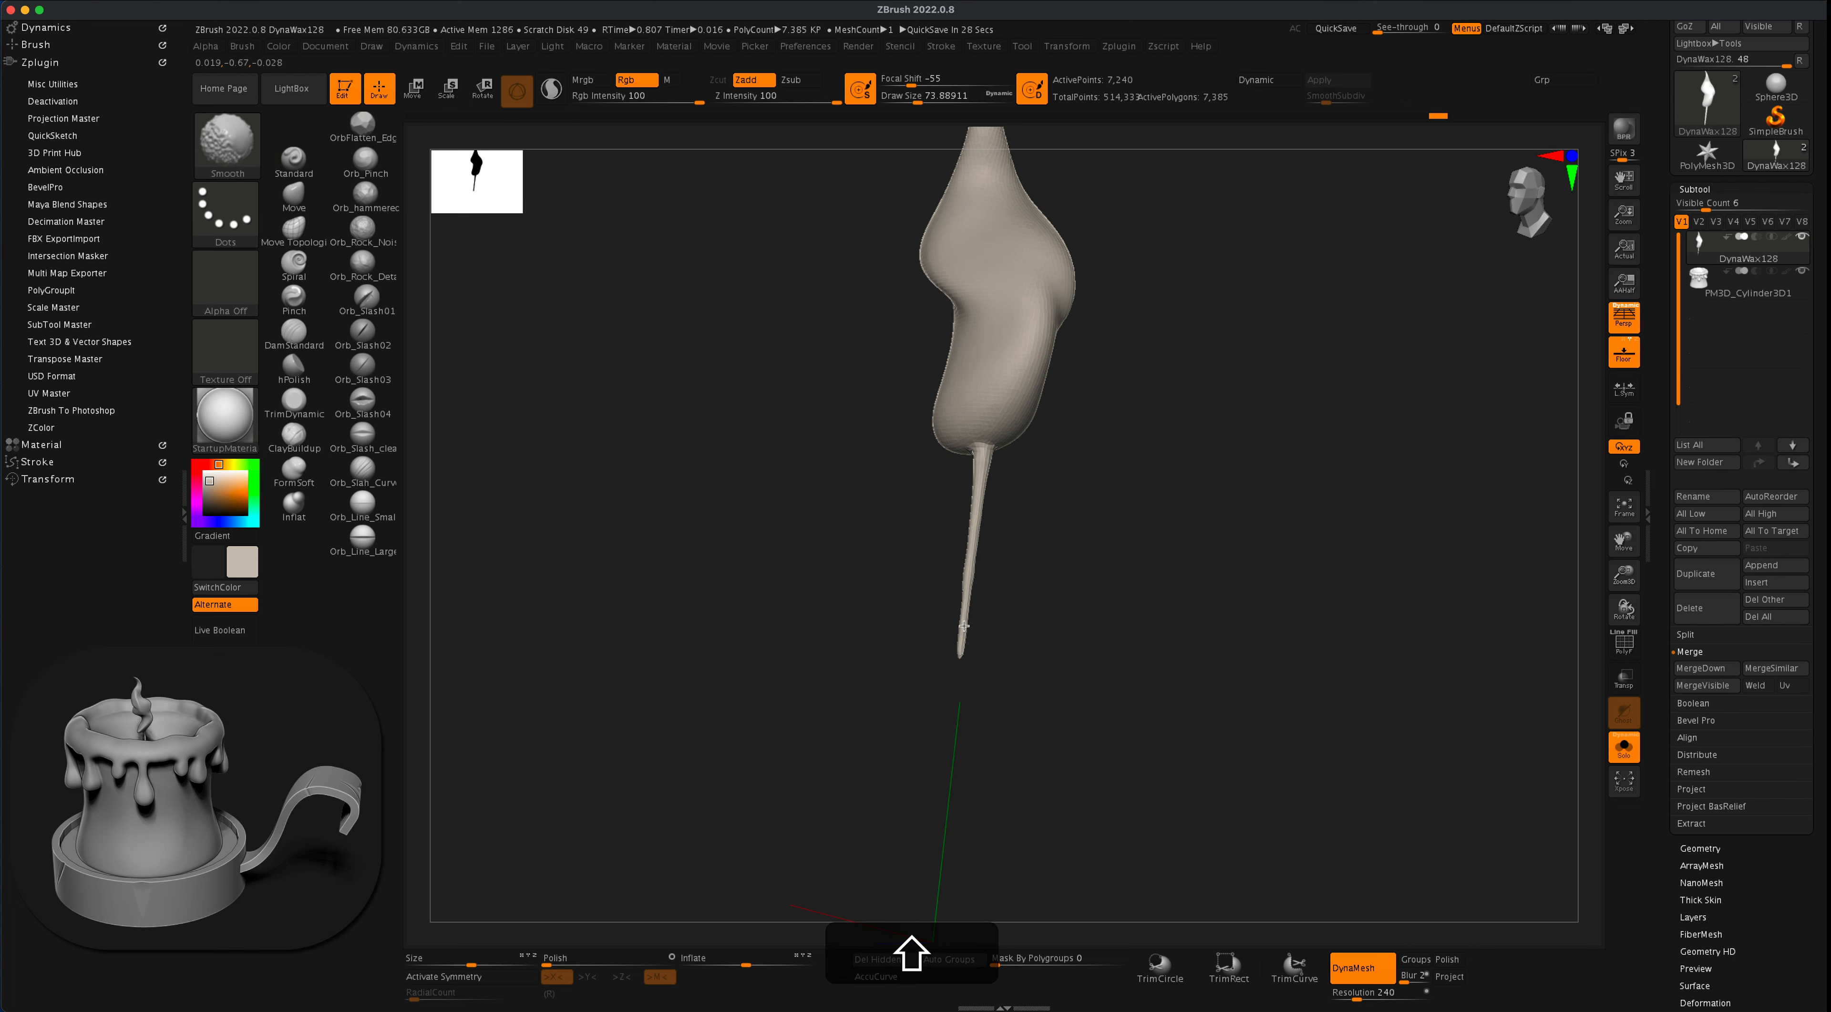
shift+drag(964, 626, 980, 490)
mouse_move(1124, 468)
mouse_down()
mouse_move(1148, 466)
mouse_move(1140, 436)
mouse_move(1148, 520)
mouse_move(1155, 502)
mouse_move(1175, 527)
mouse_up()
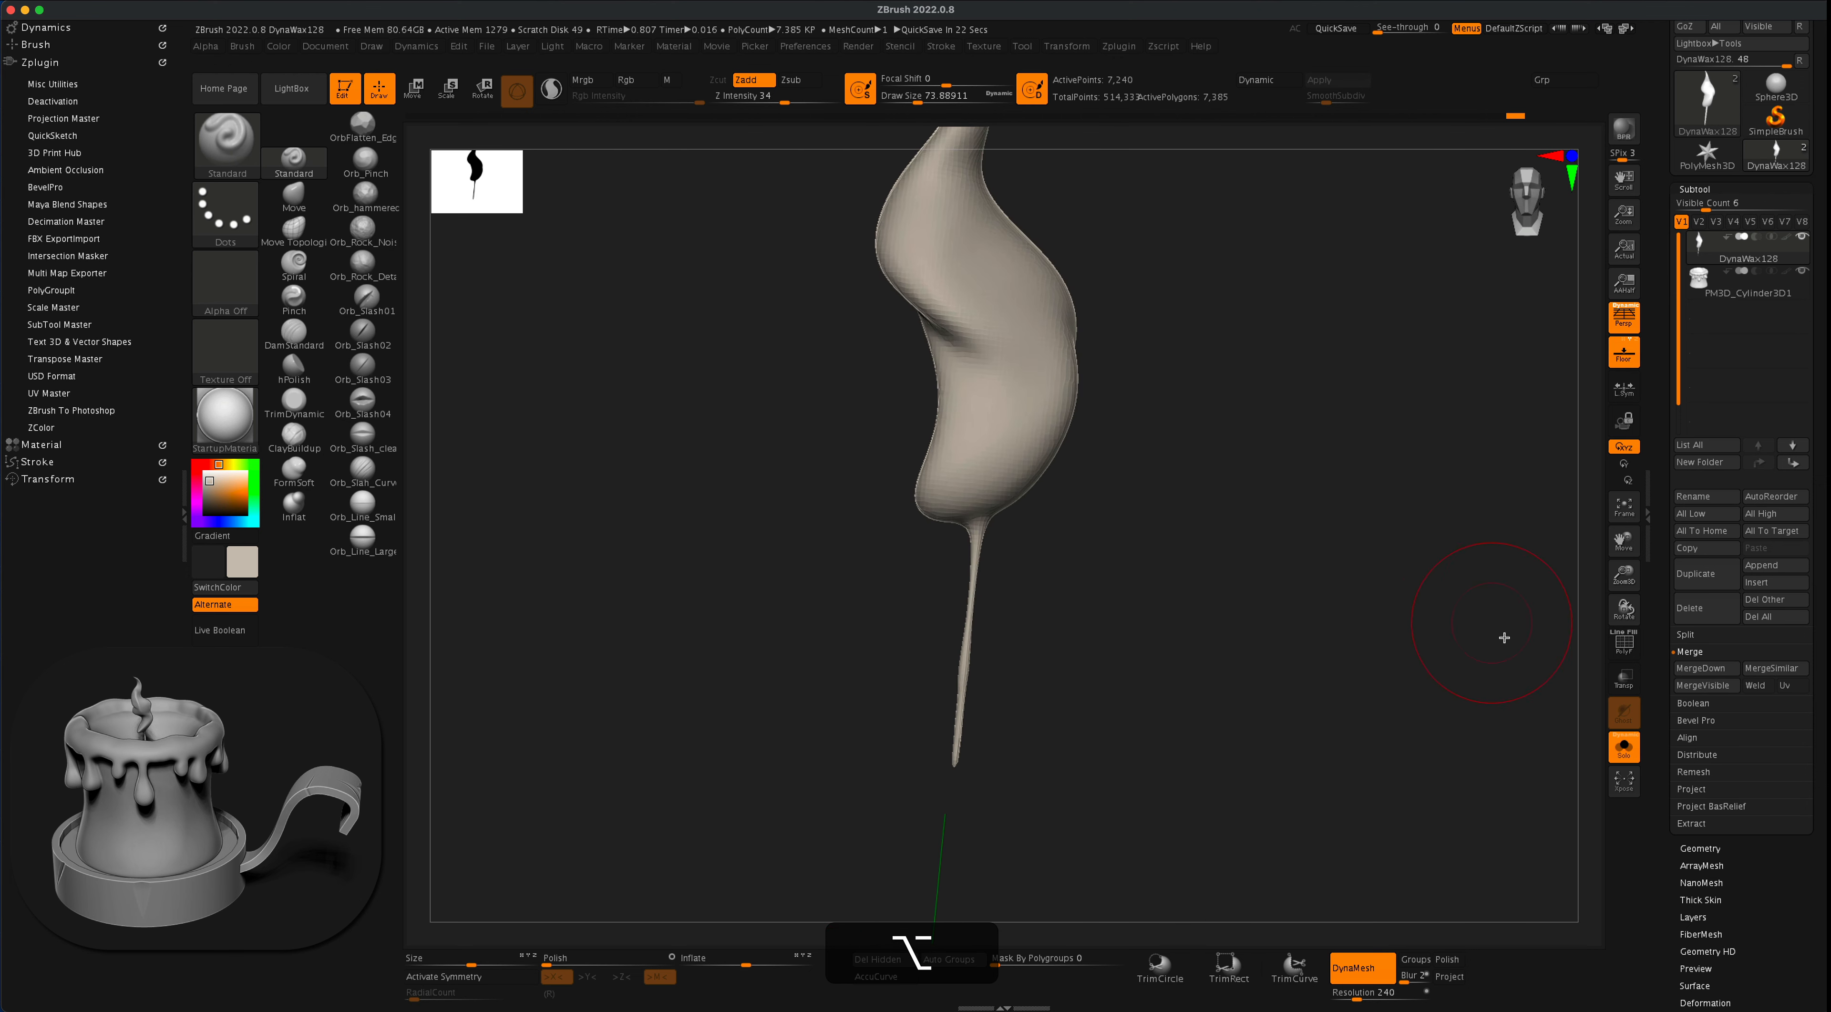
- Turn off Solo mode and check the flame and wick against the whole candle from several angles
click(1627, 748)
alt+drag(1278, 345, 1229, 218)
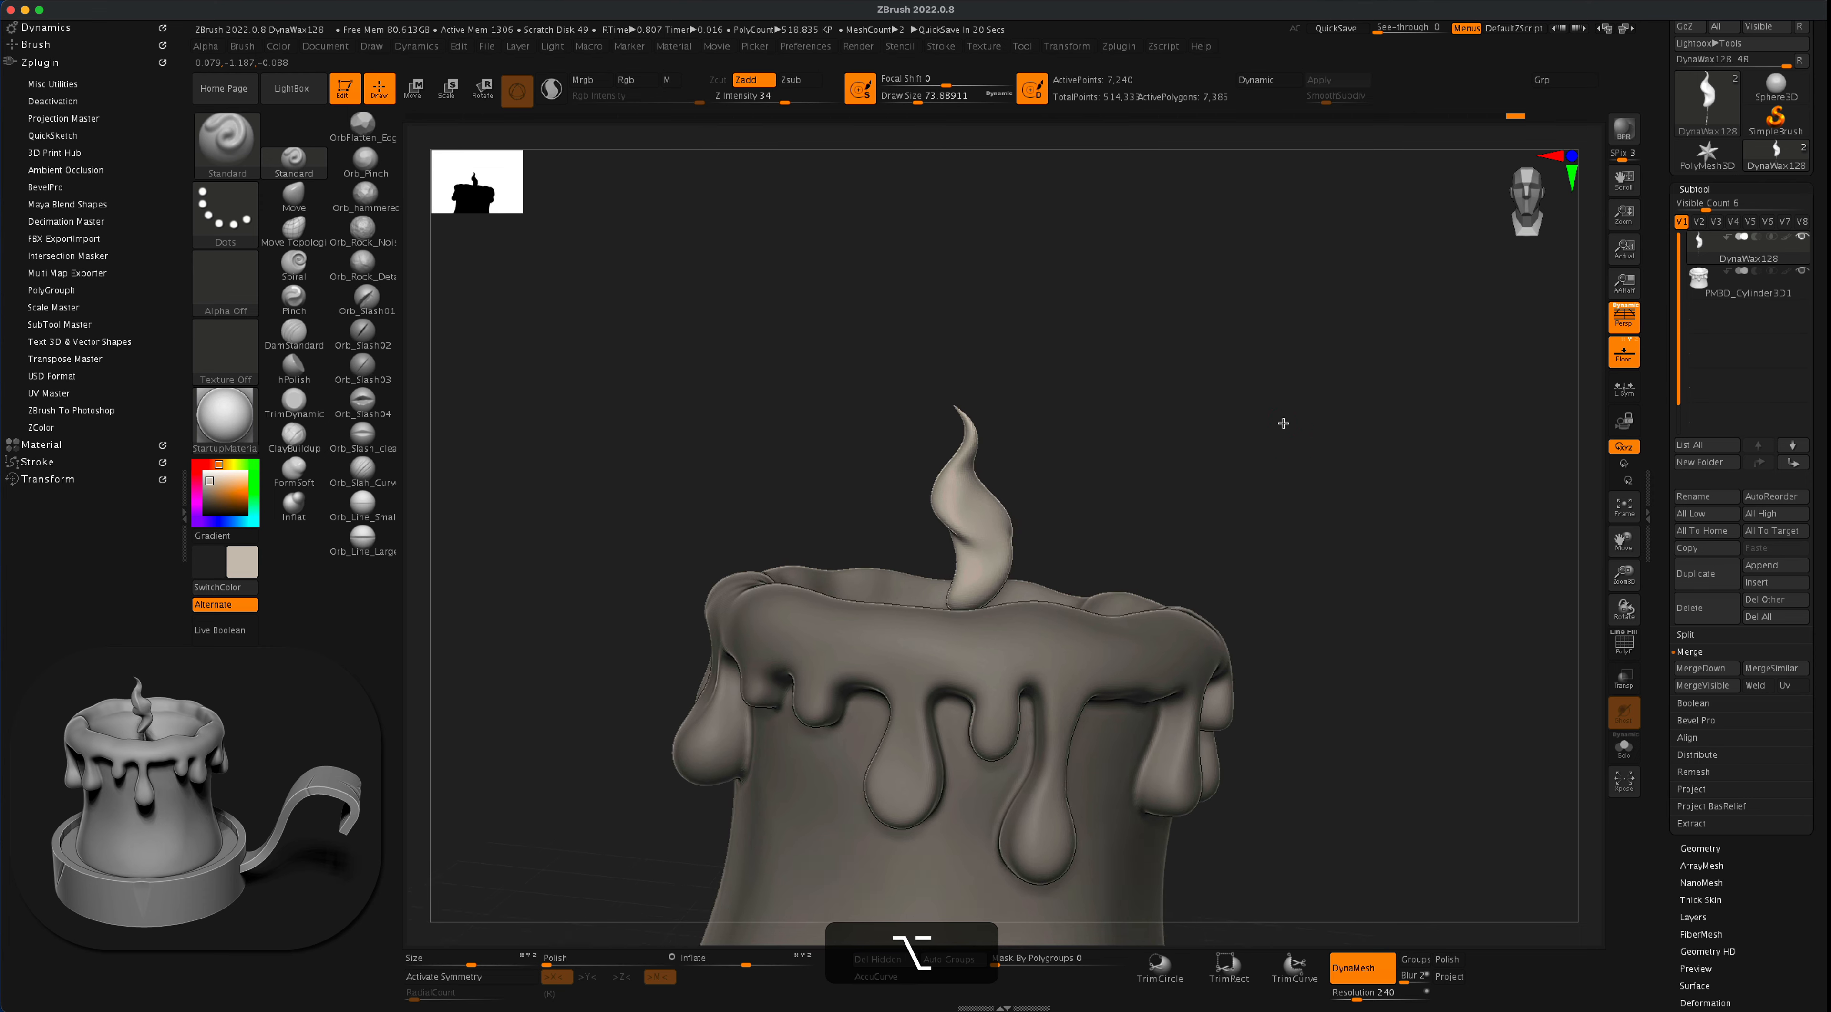
alt+drag(1285, 425, 1283, 306)
drag(1264, 398, 1308, 510)
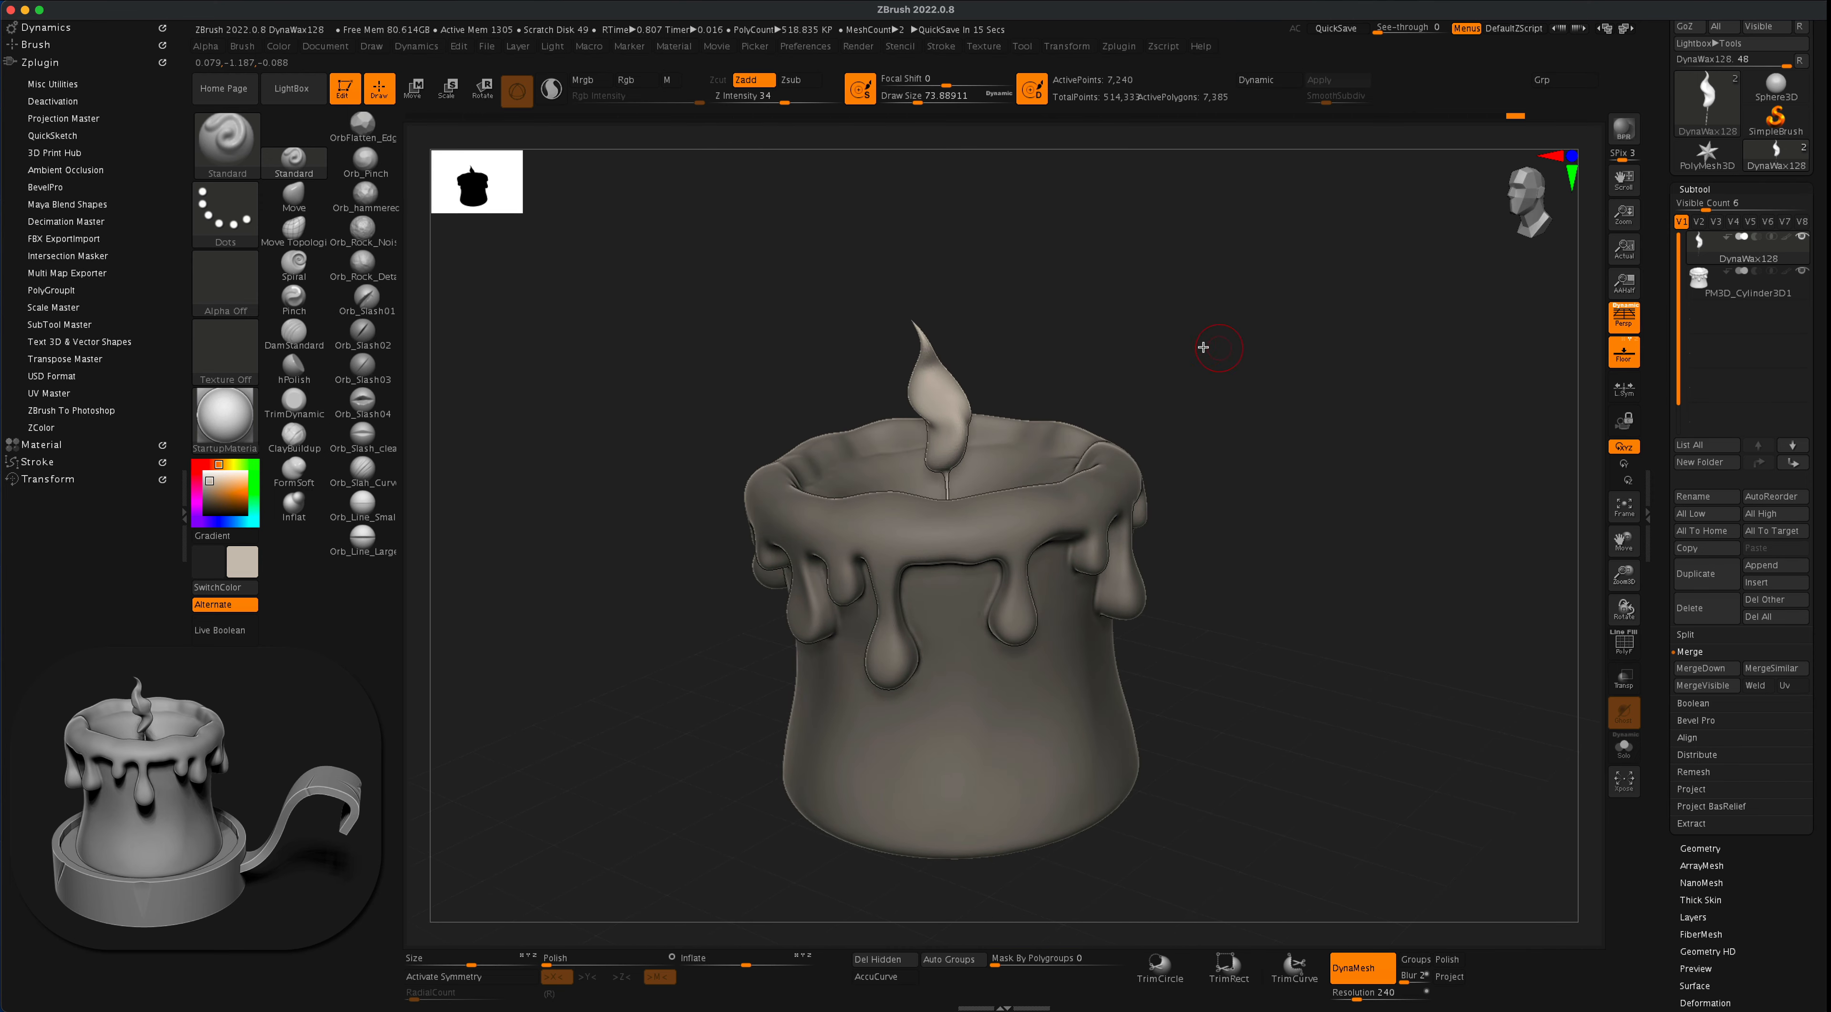
mouse_move(1195, 345)
alt+mouse_down()
mouse_move(1221, 367)
mouse_move(1161, 384)
alt+mouse_up()
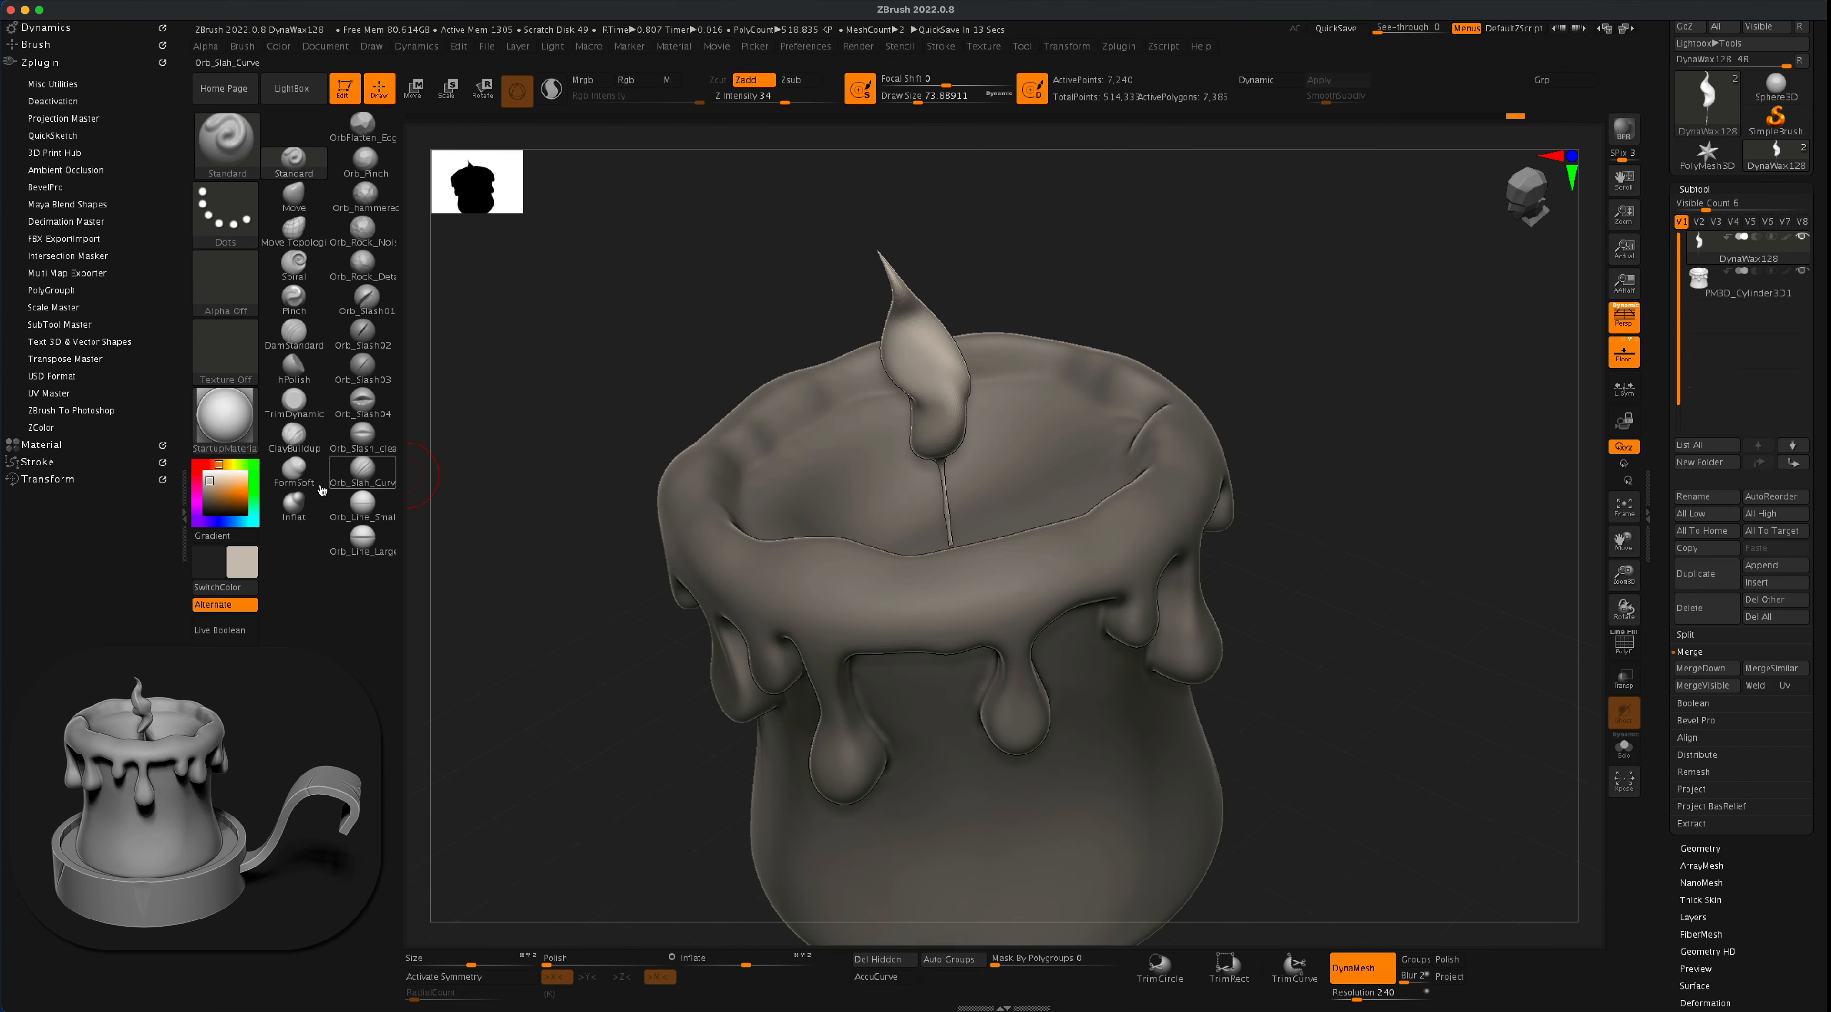
- Thicken the wick's lower end with the Inflat brush at a draw size of about 197, then smooth the wick
click(294, 504)
key(s)
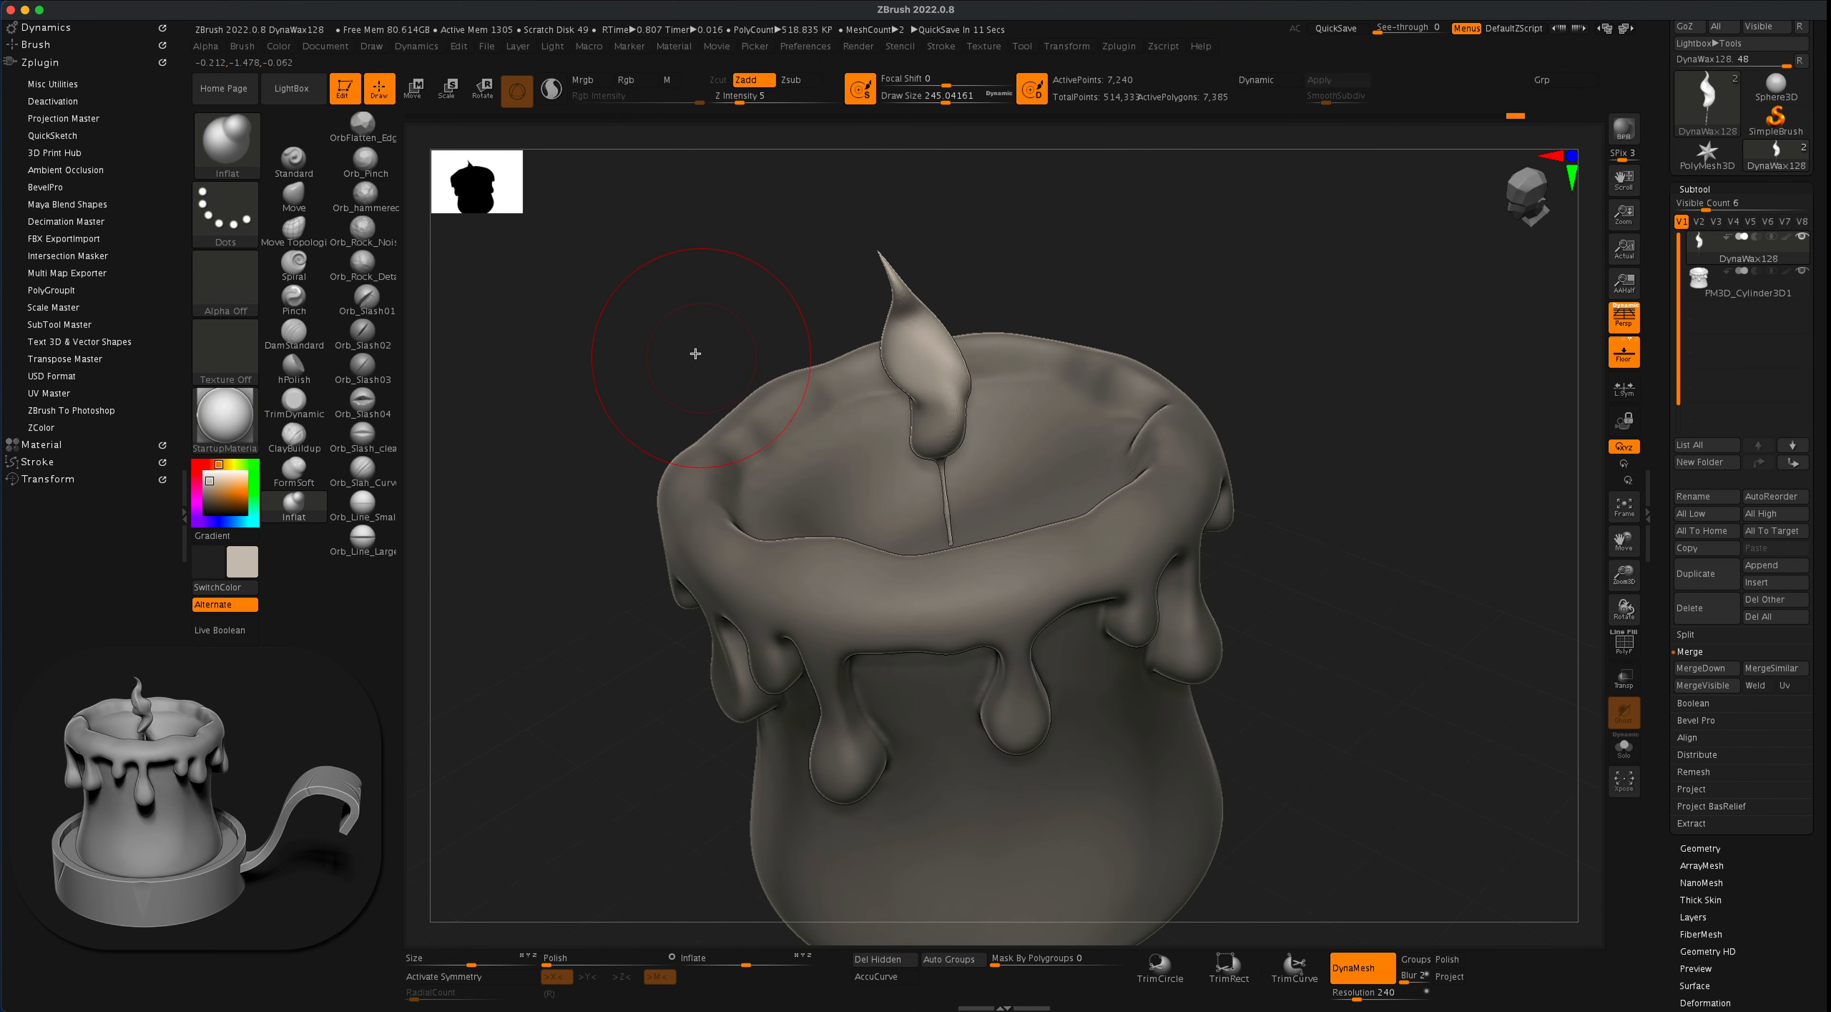
drag(691, 354, 675, 352)
key(s)
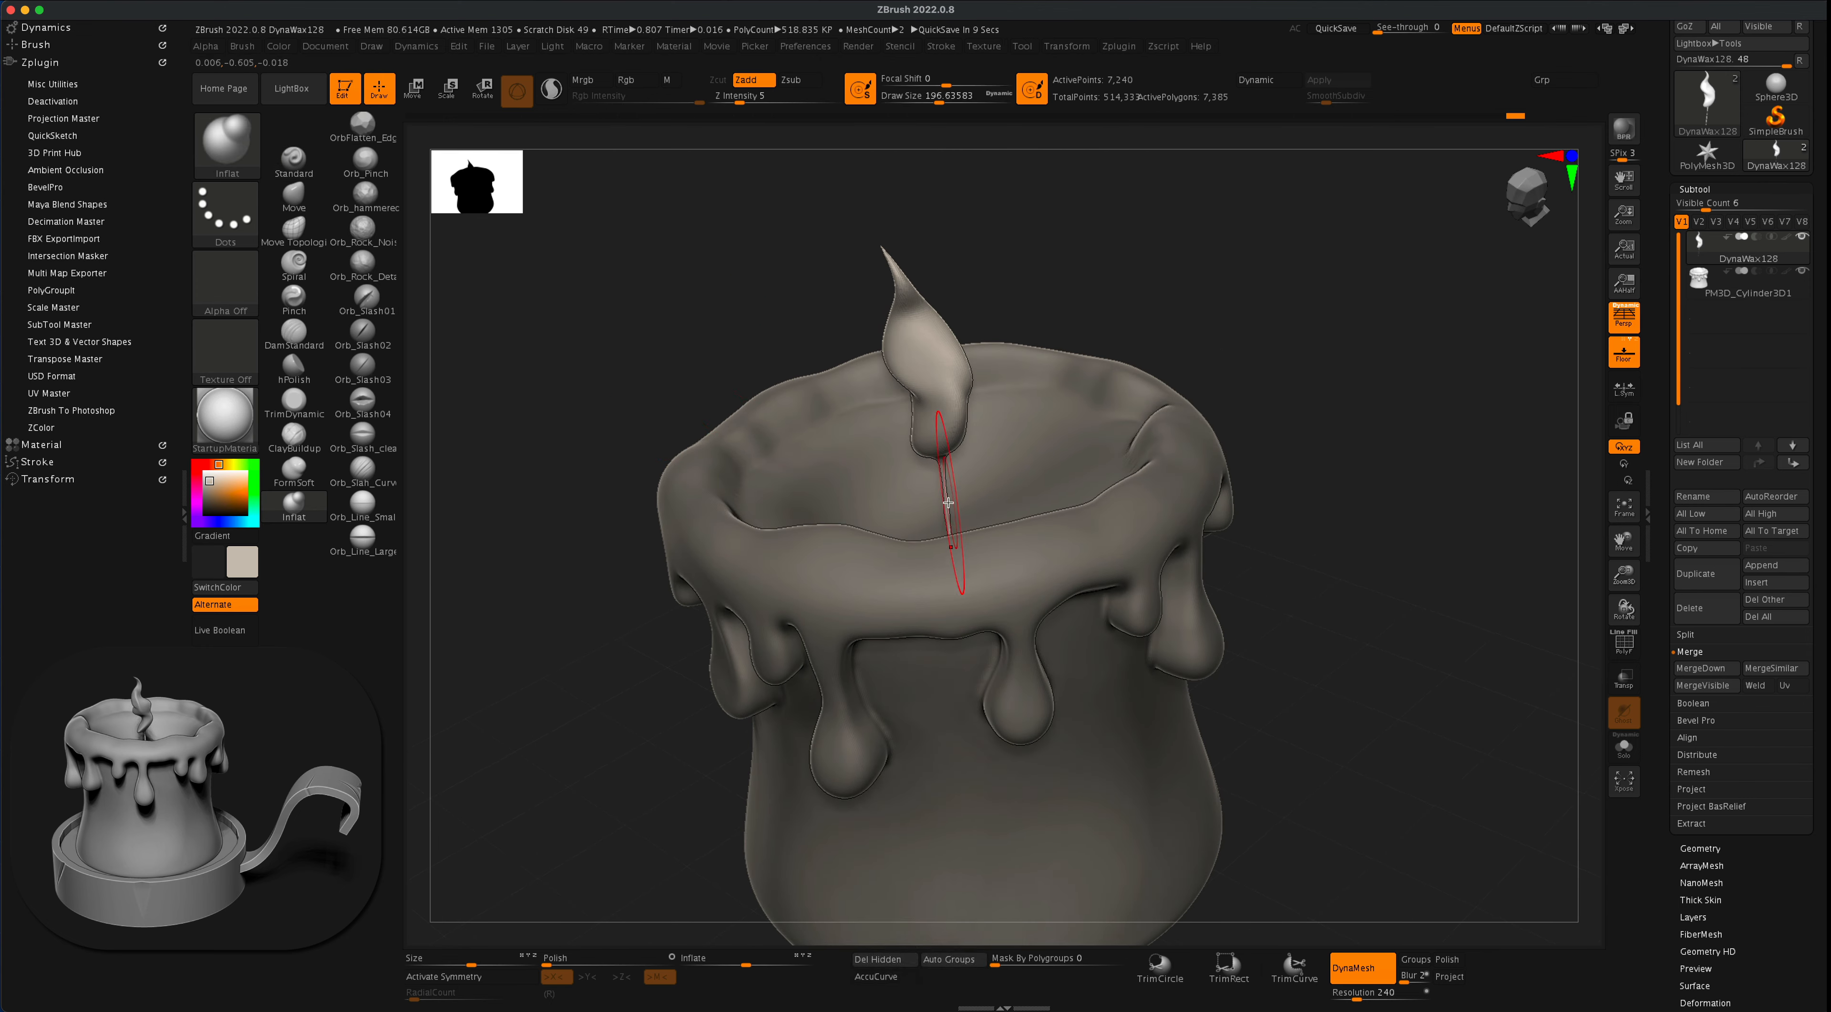
drag(950, 519, 944, 540)
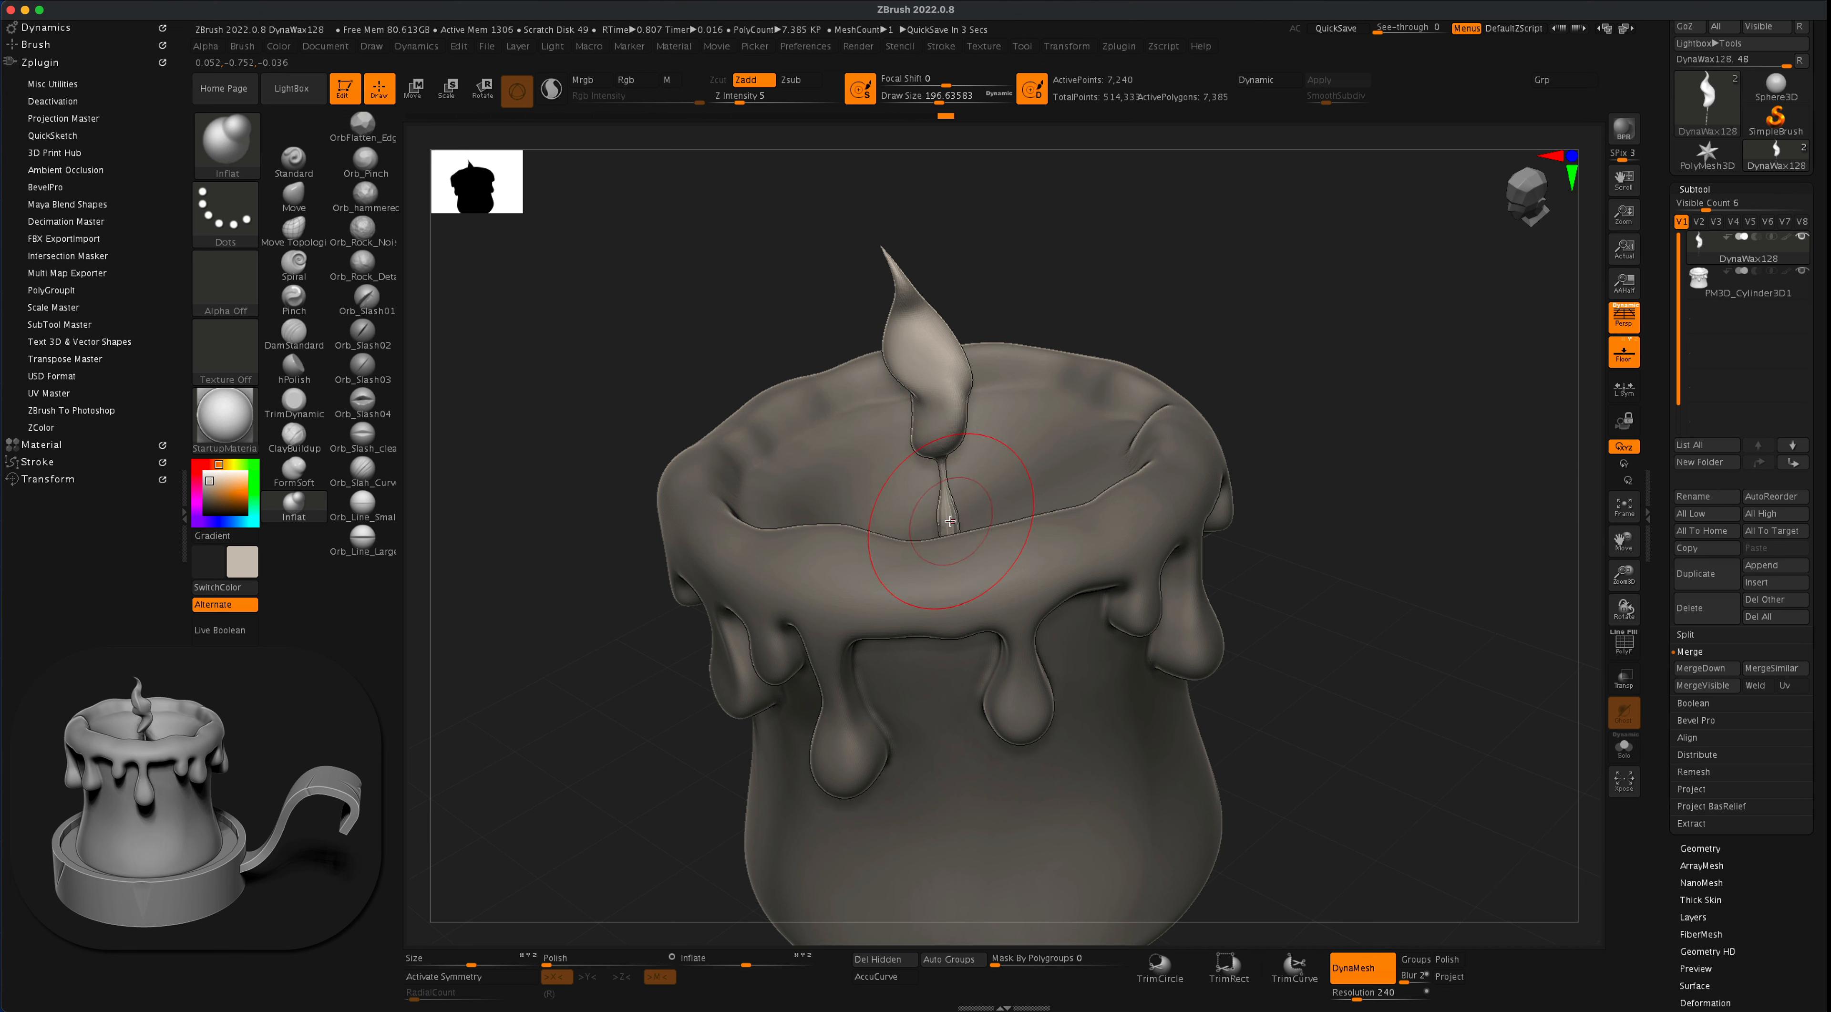
super+drag(1357, 395, 1310, 486)
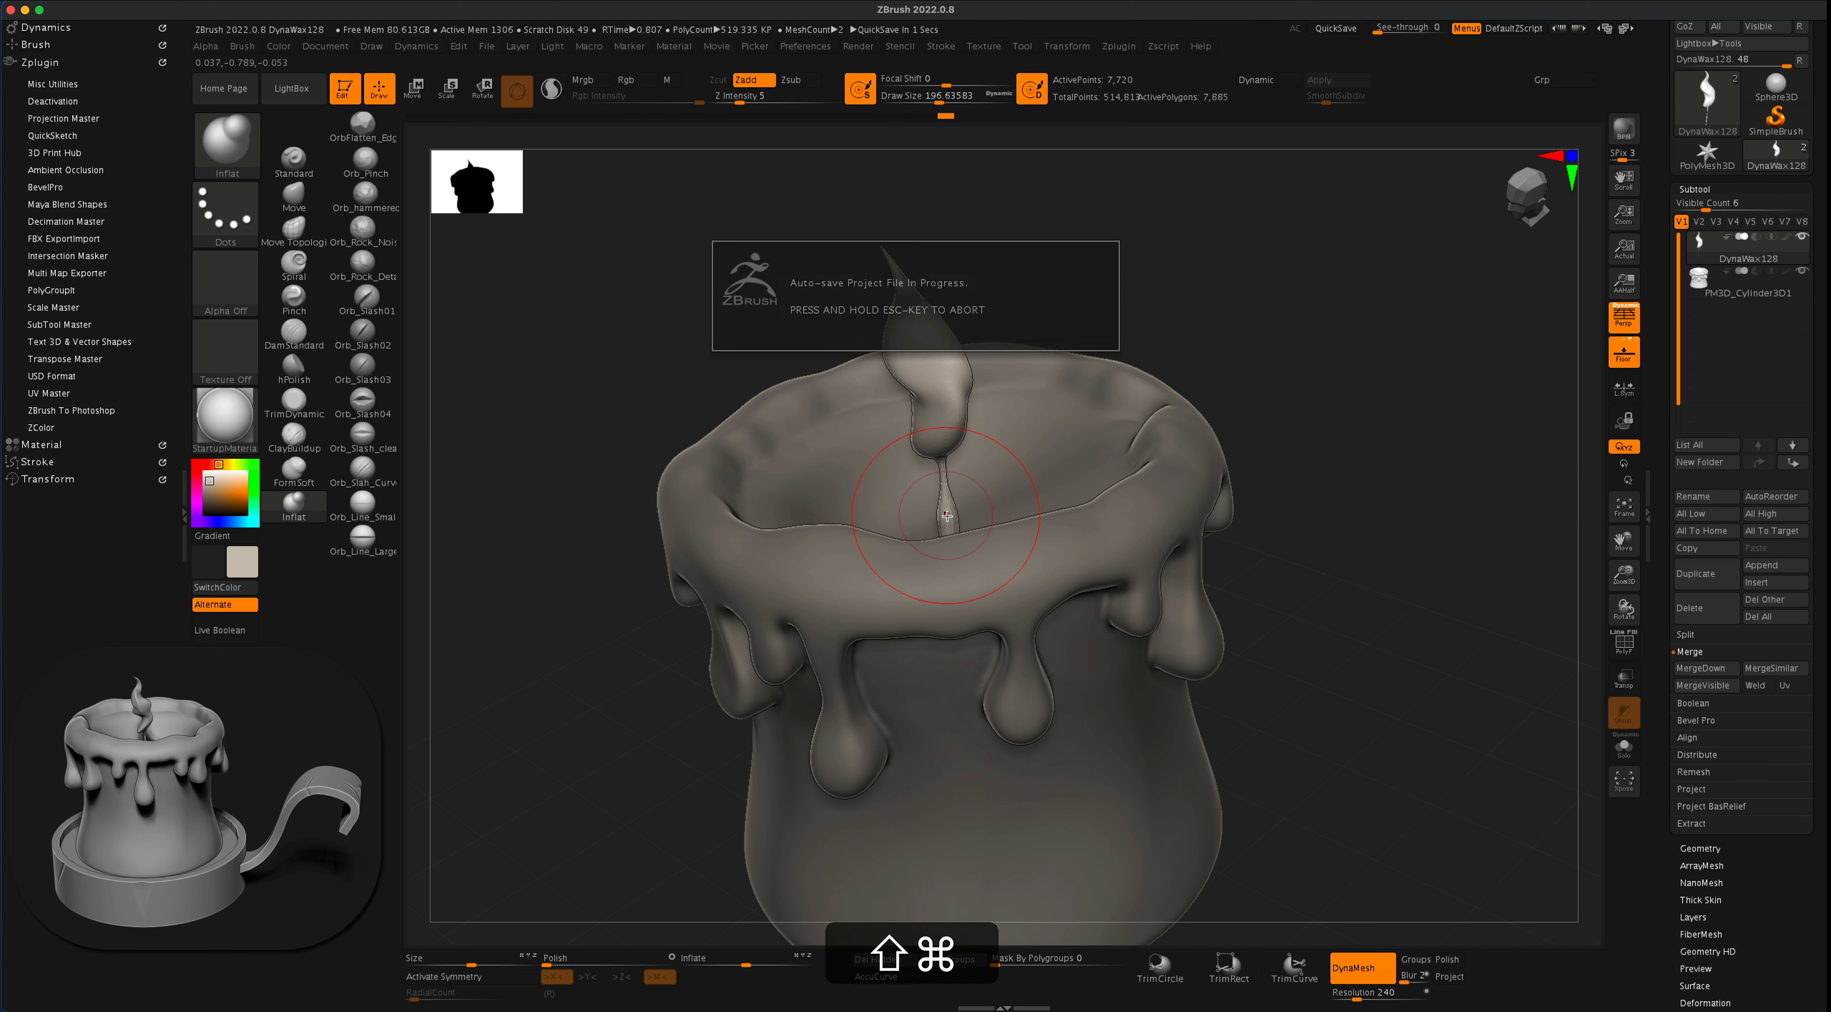
shift+drag(957, 490, 960, 506)
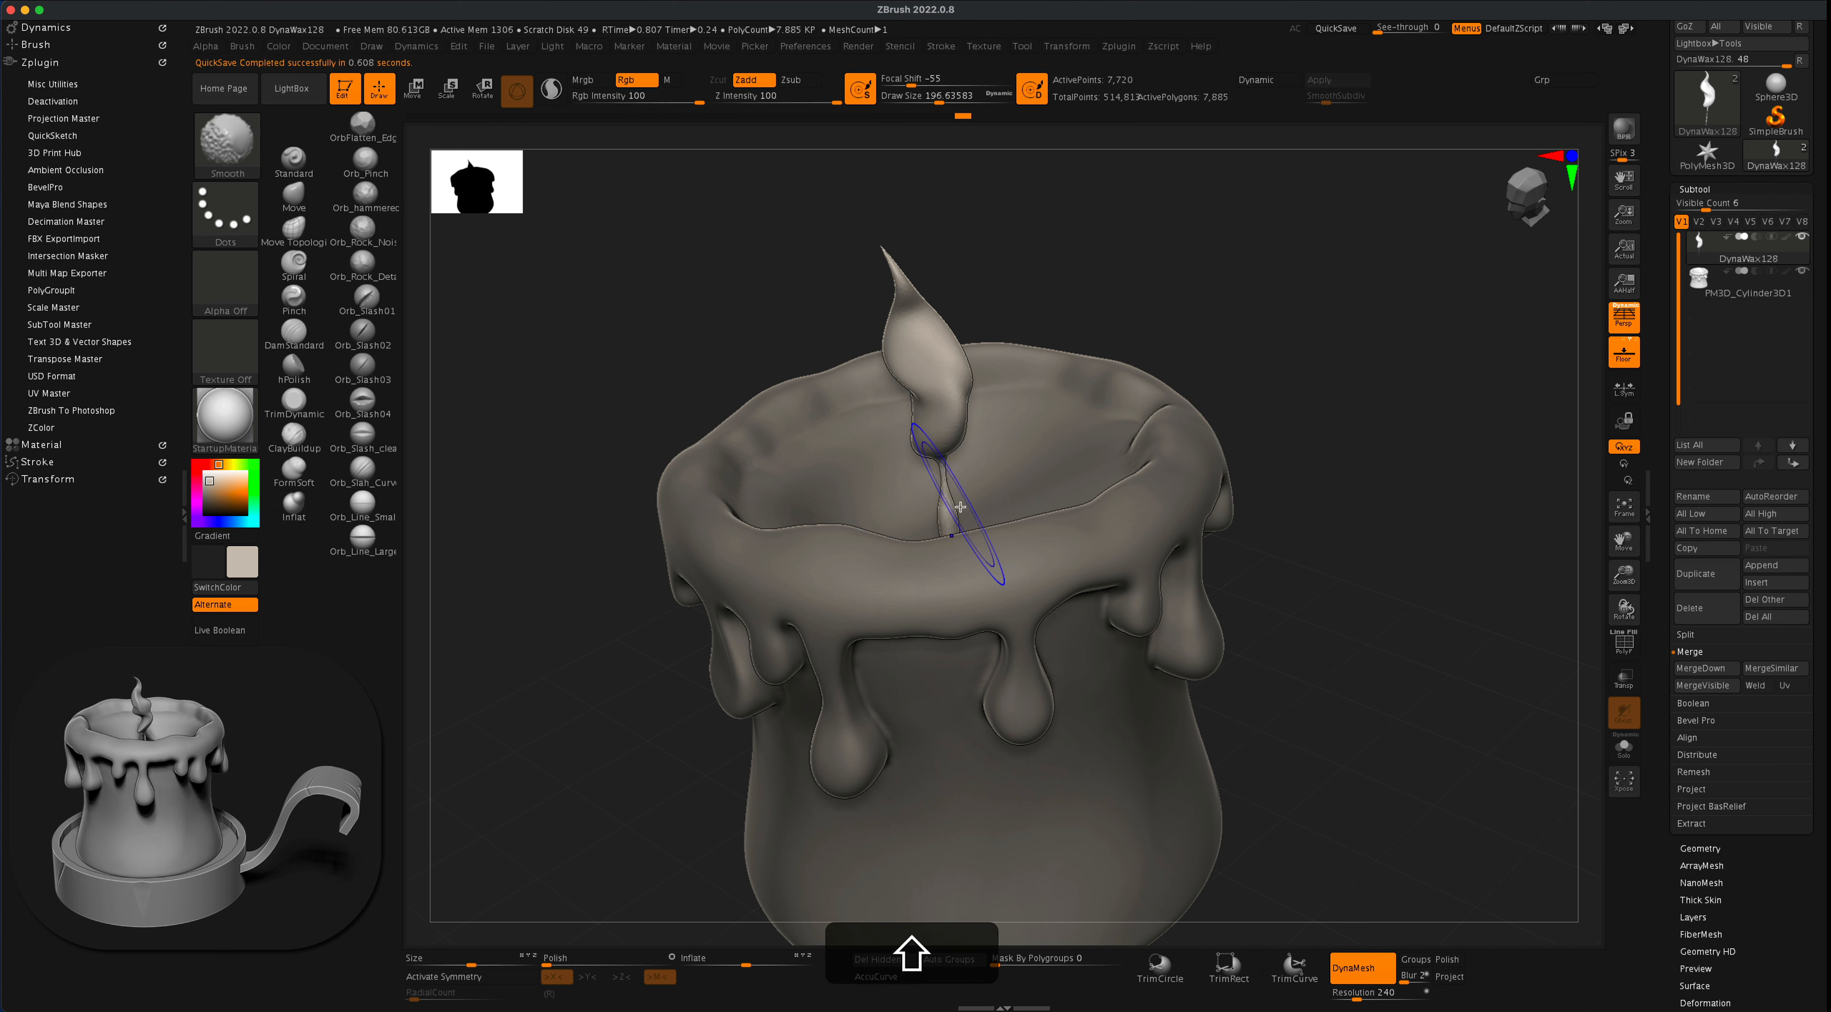
- Move the flame and wick straight down so the wick's end sits in the wax pool
key(w)
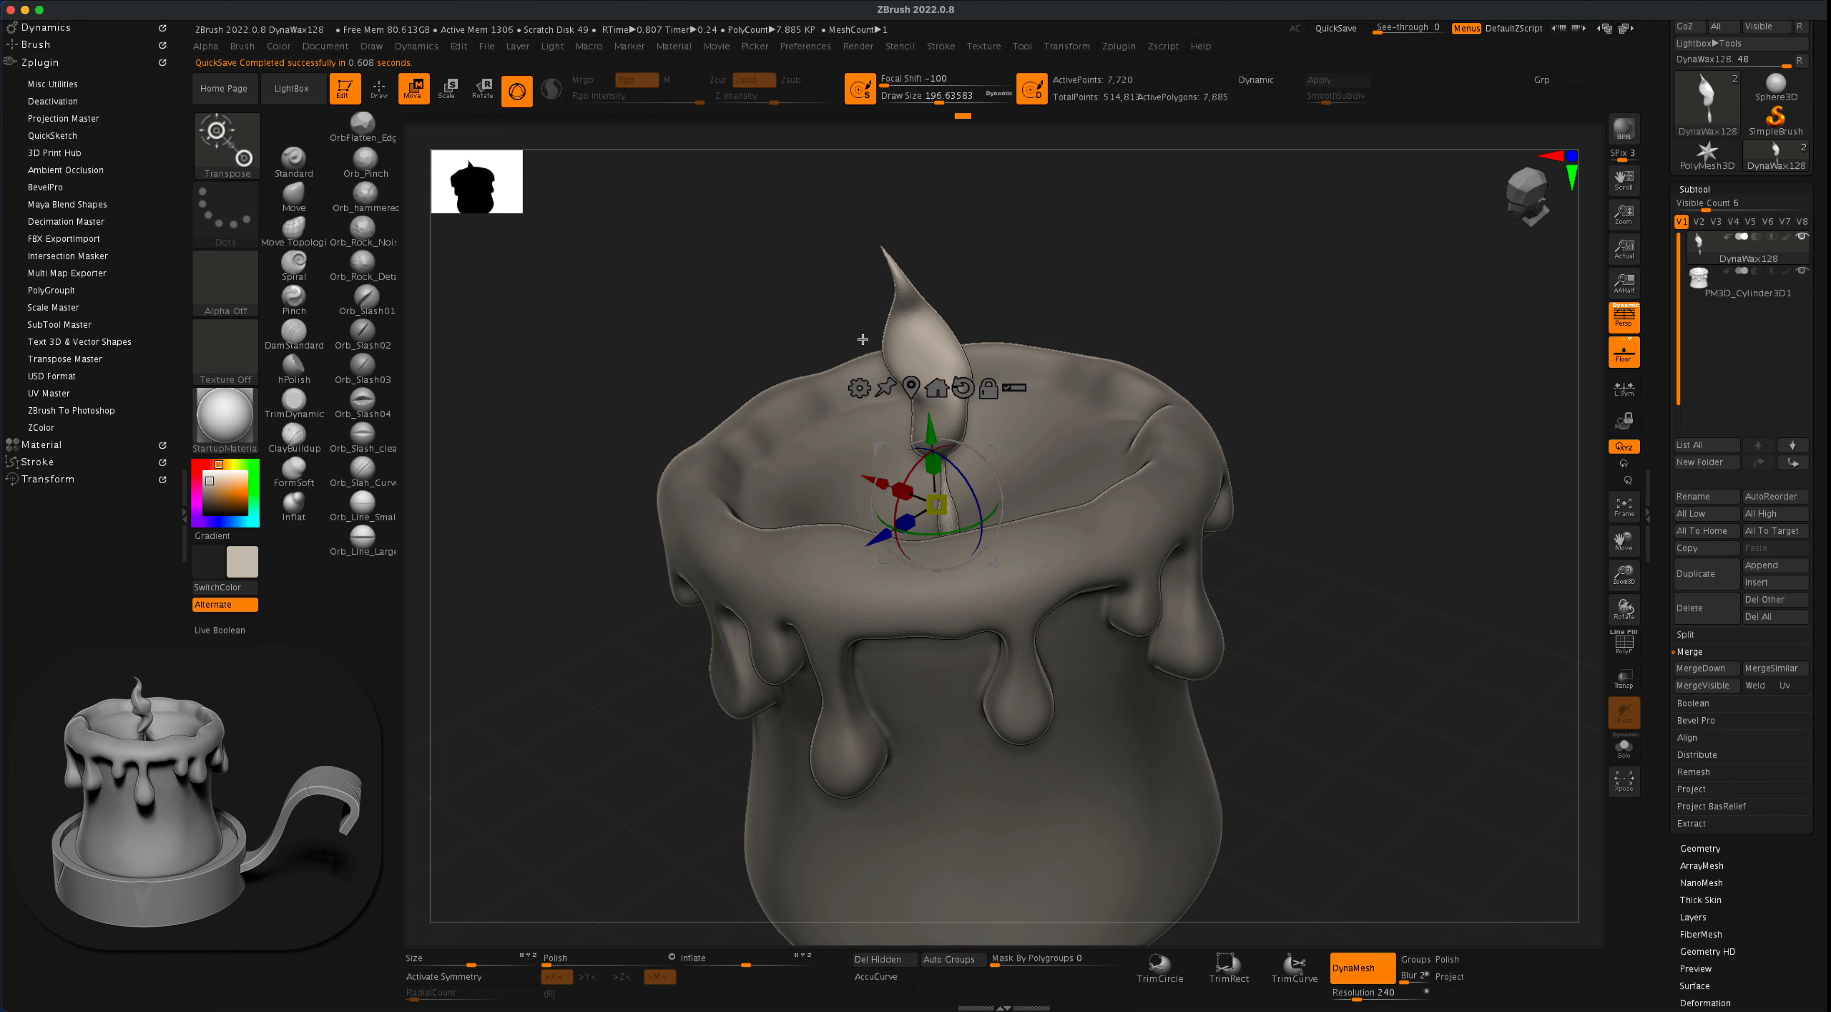
drag(937, 429, 939, 451)
drag(1353, 504, 1385, 536)
drag(937, 455, 938, 491)
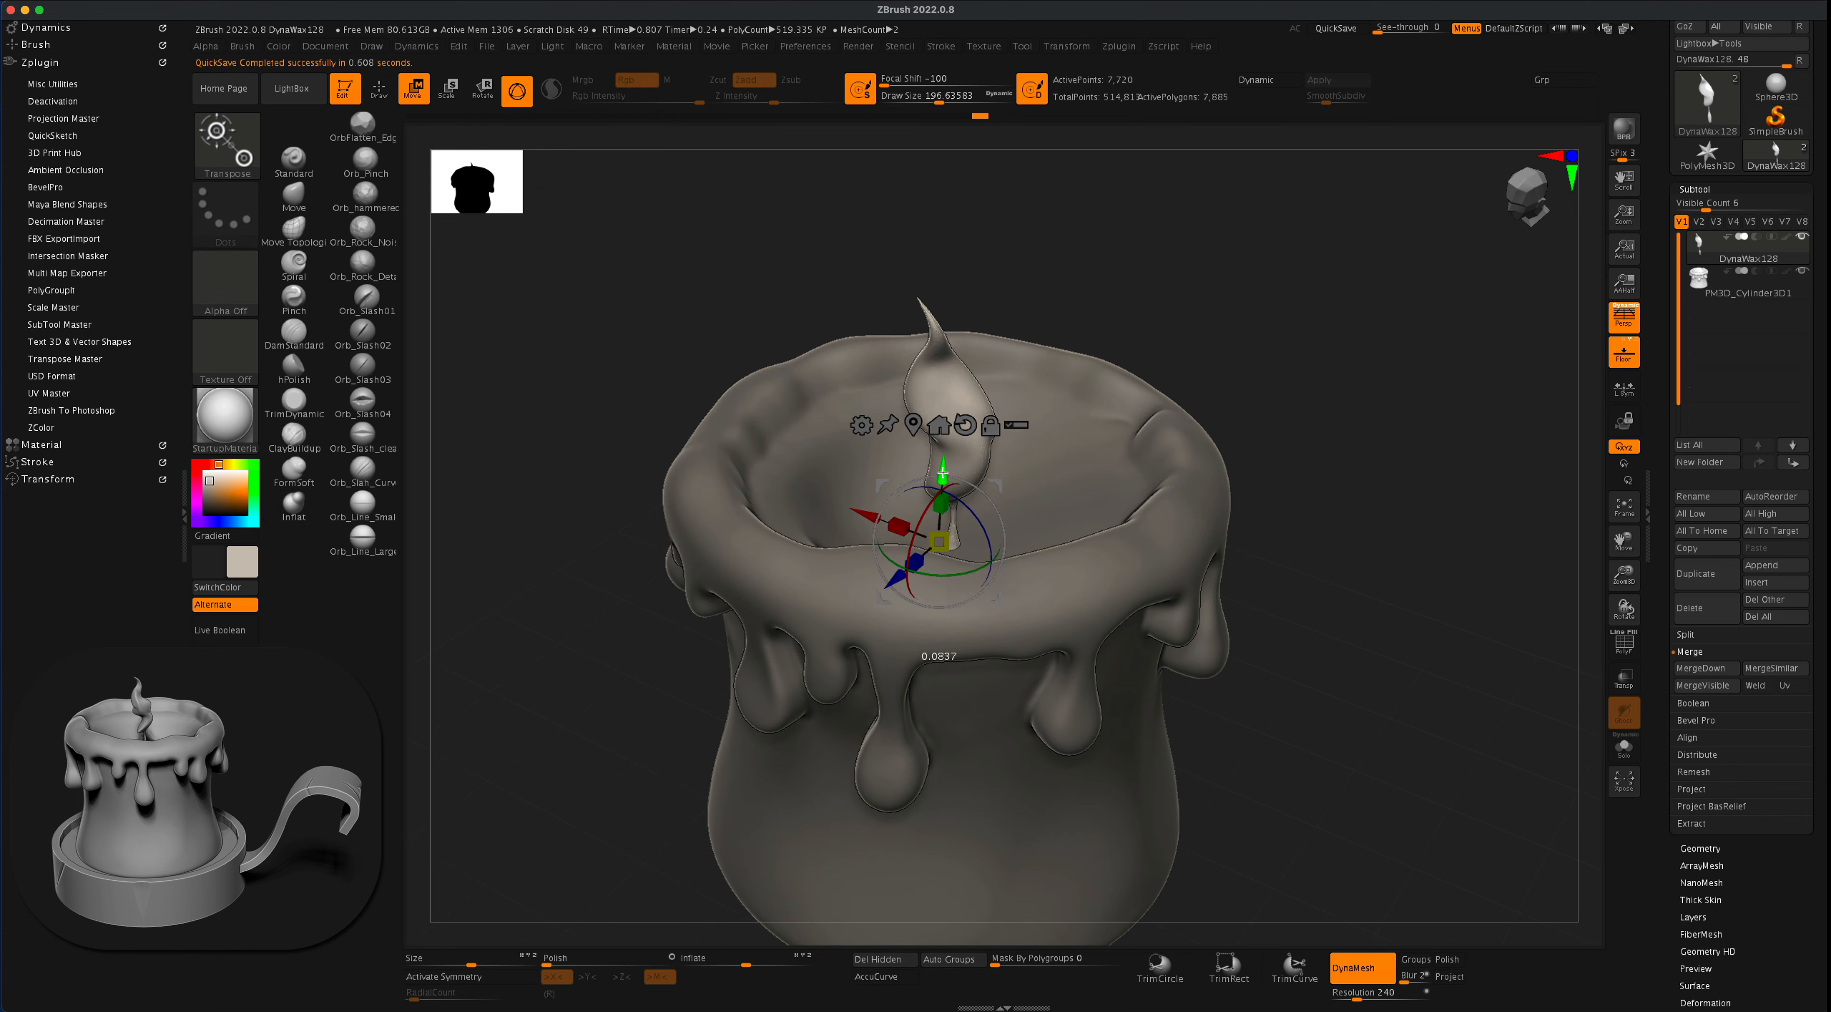
mouse_move(1315, 478)
mouse_down()
mouse_move(1324, 492)
mouse_move(1329, 471)
mouse_move(1322, 503)
mouse_move(1333, 463)
mouse_up()
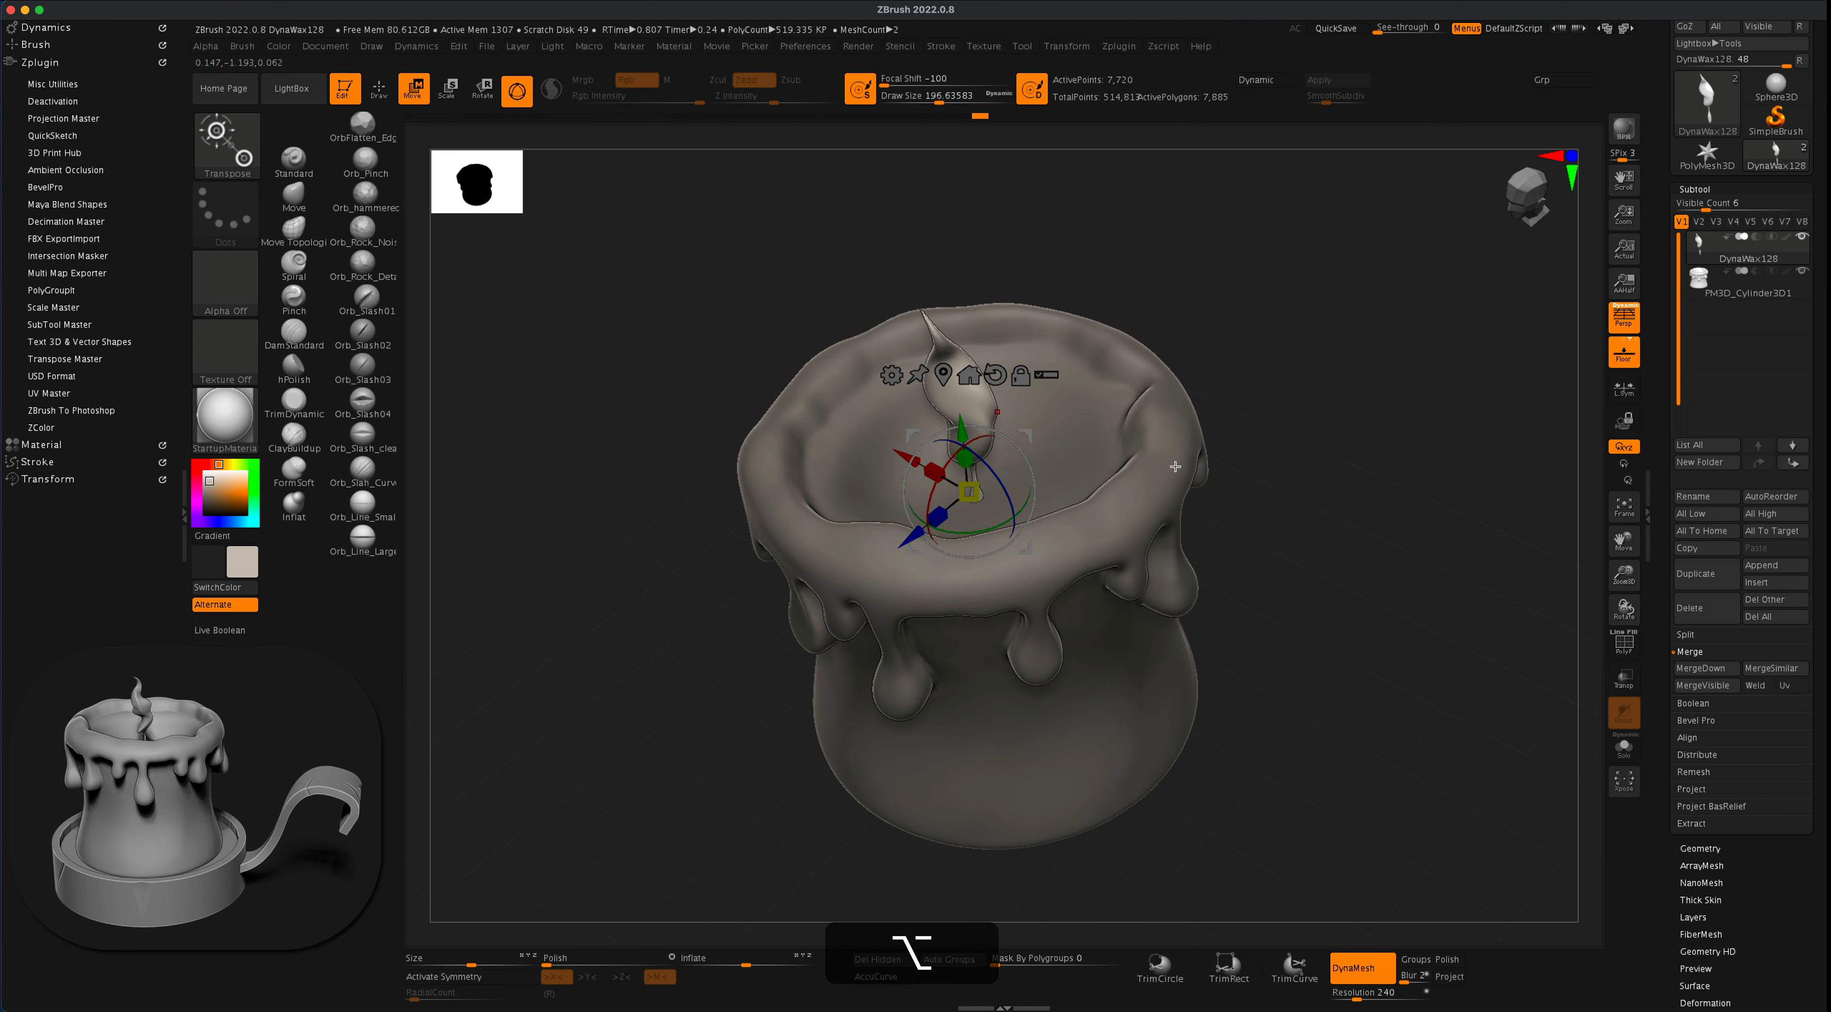
- Make the candle body active and set the Inflat brush to a draw size of about 120 for the wax around the wick
alt+click(1119, 465)
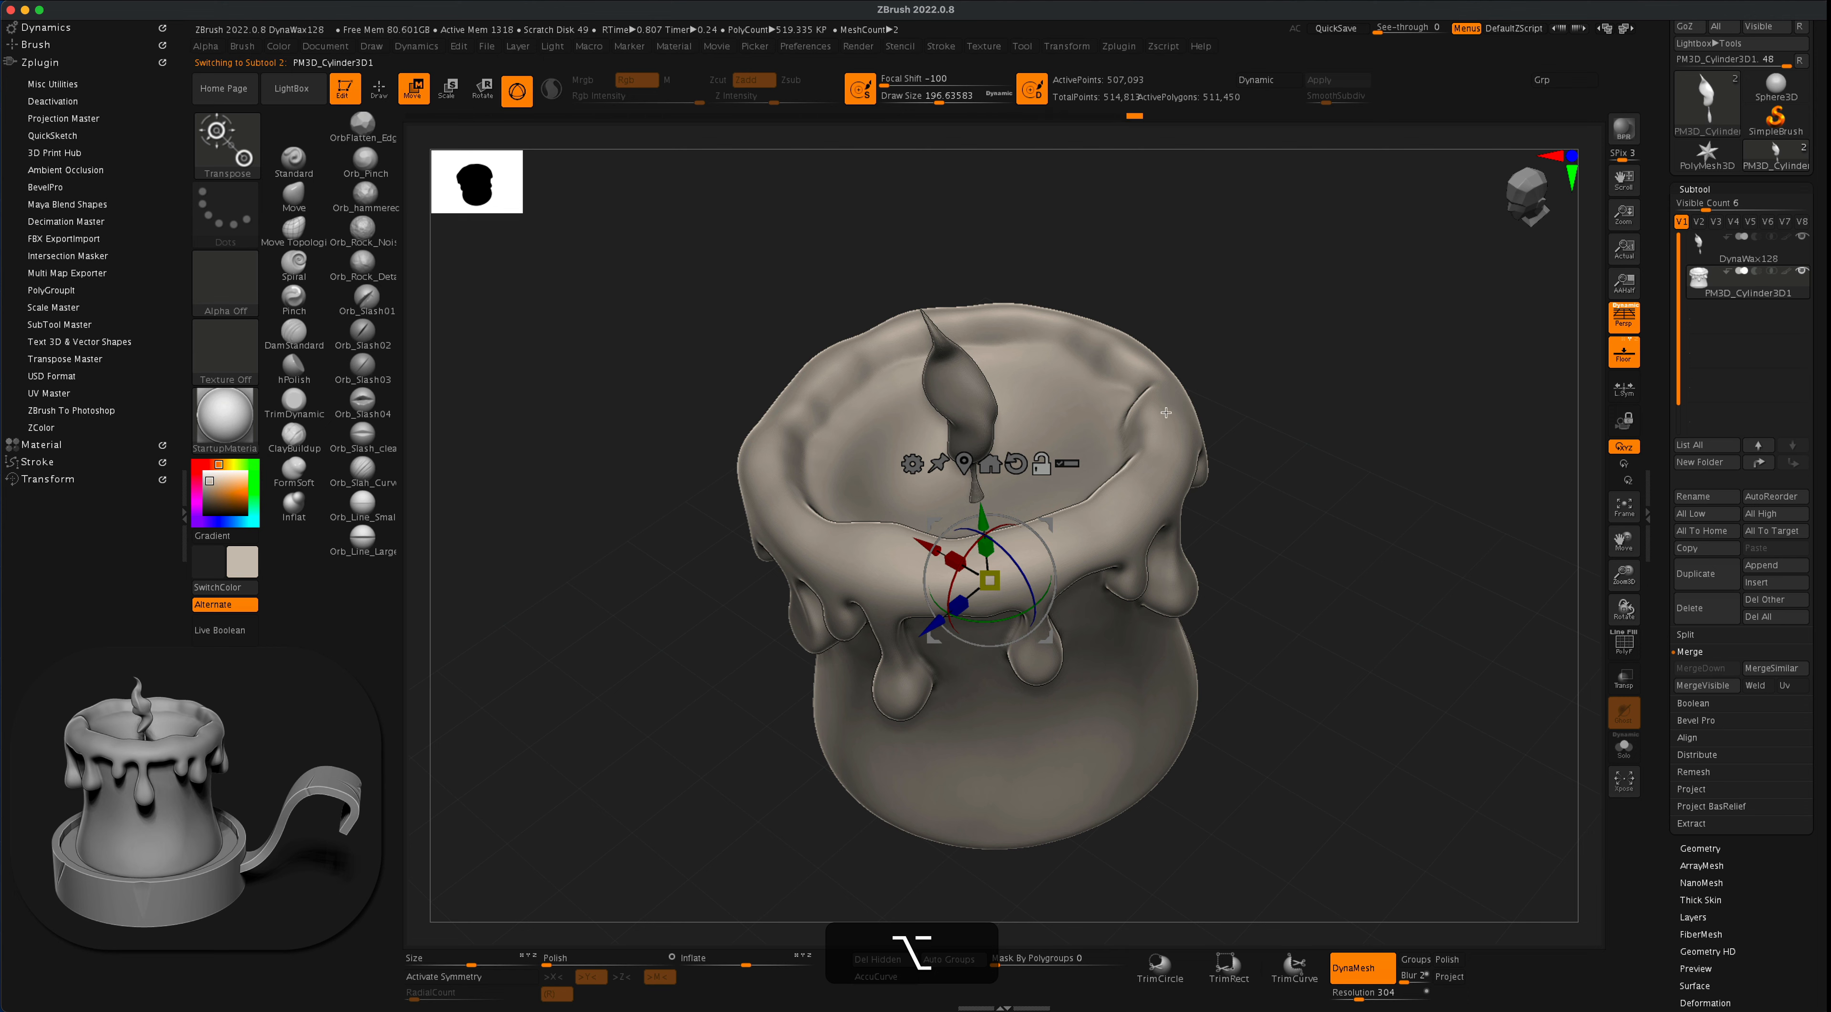
click(291, 505)
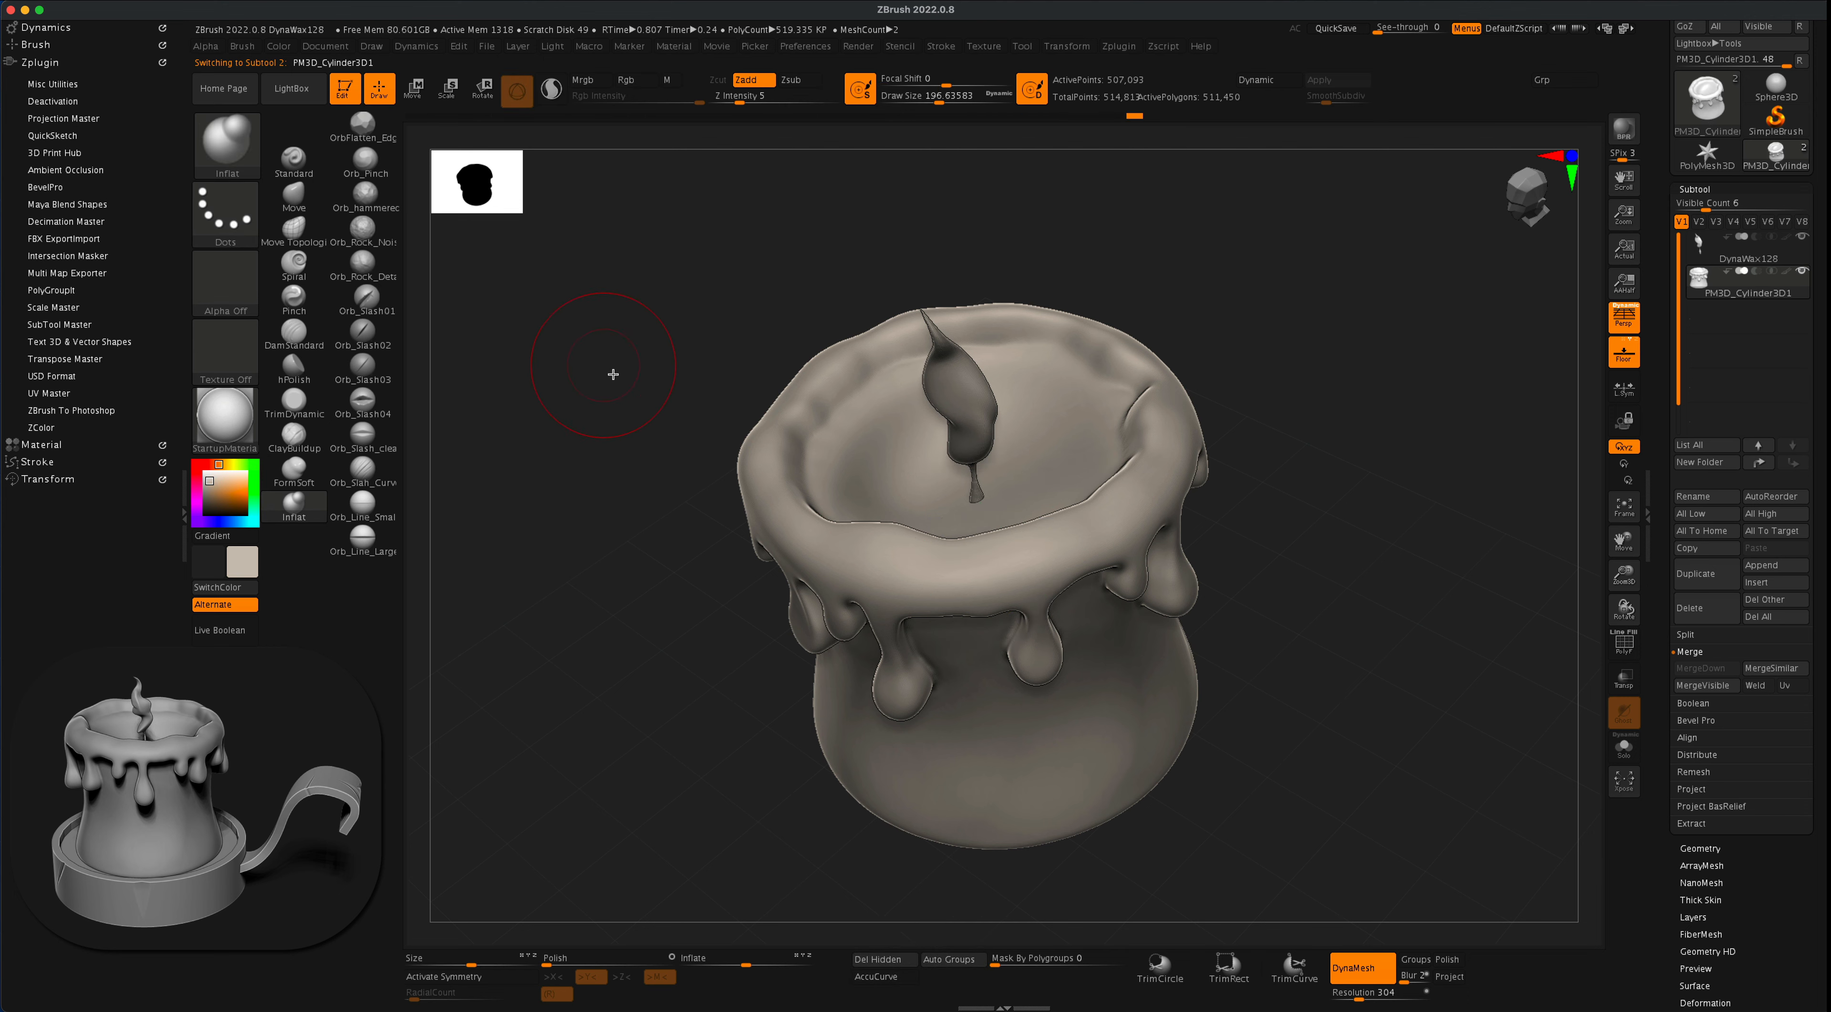
key(s)
drag(611, 393, 601, 395)
drag(747, 245, 882, 361)
key(alt)
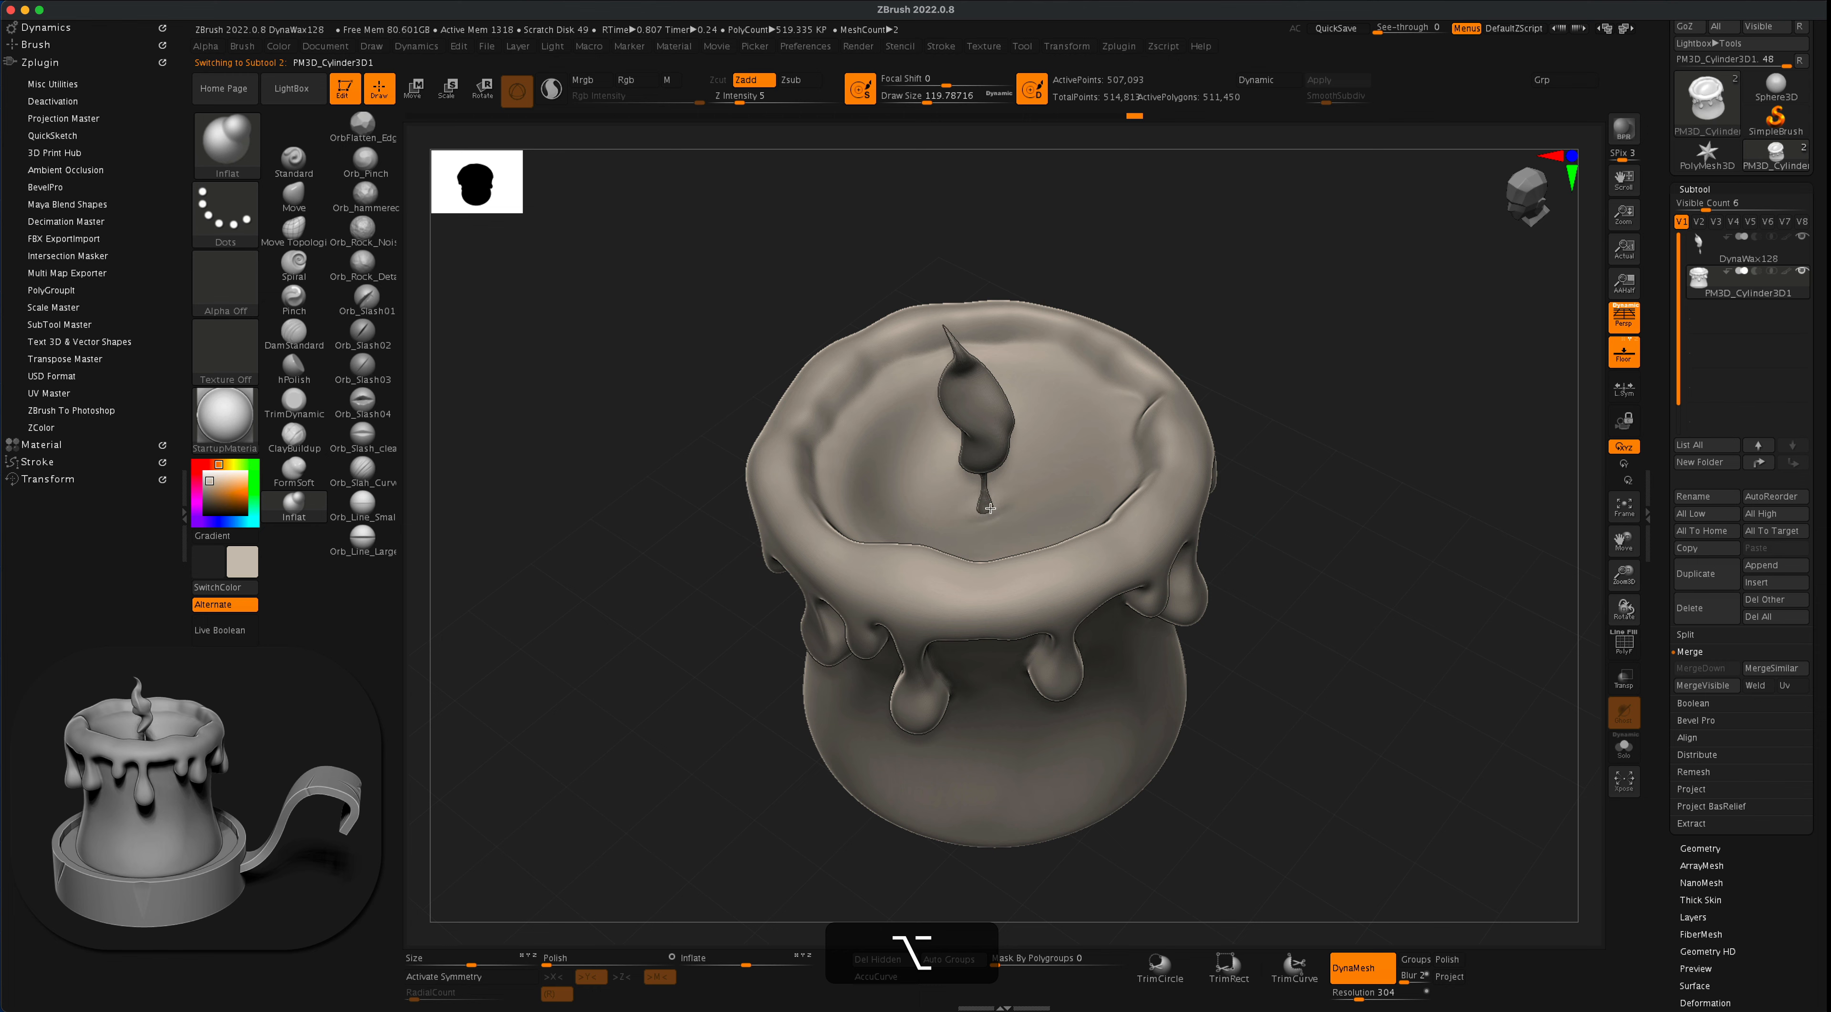
drag(1287, 377, 1264, 578)
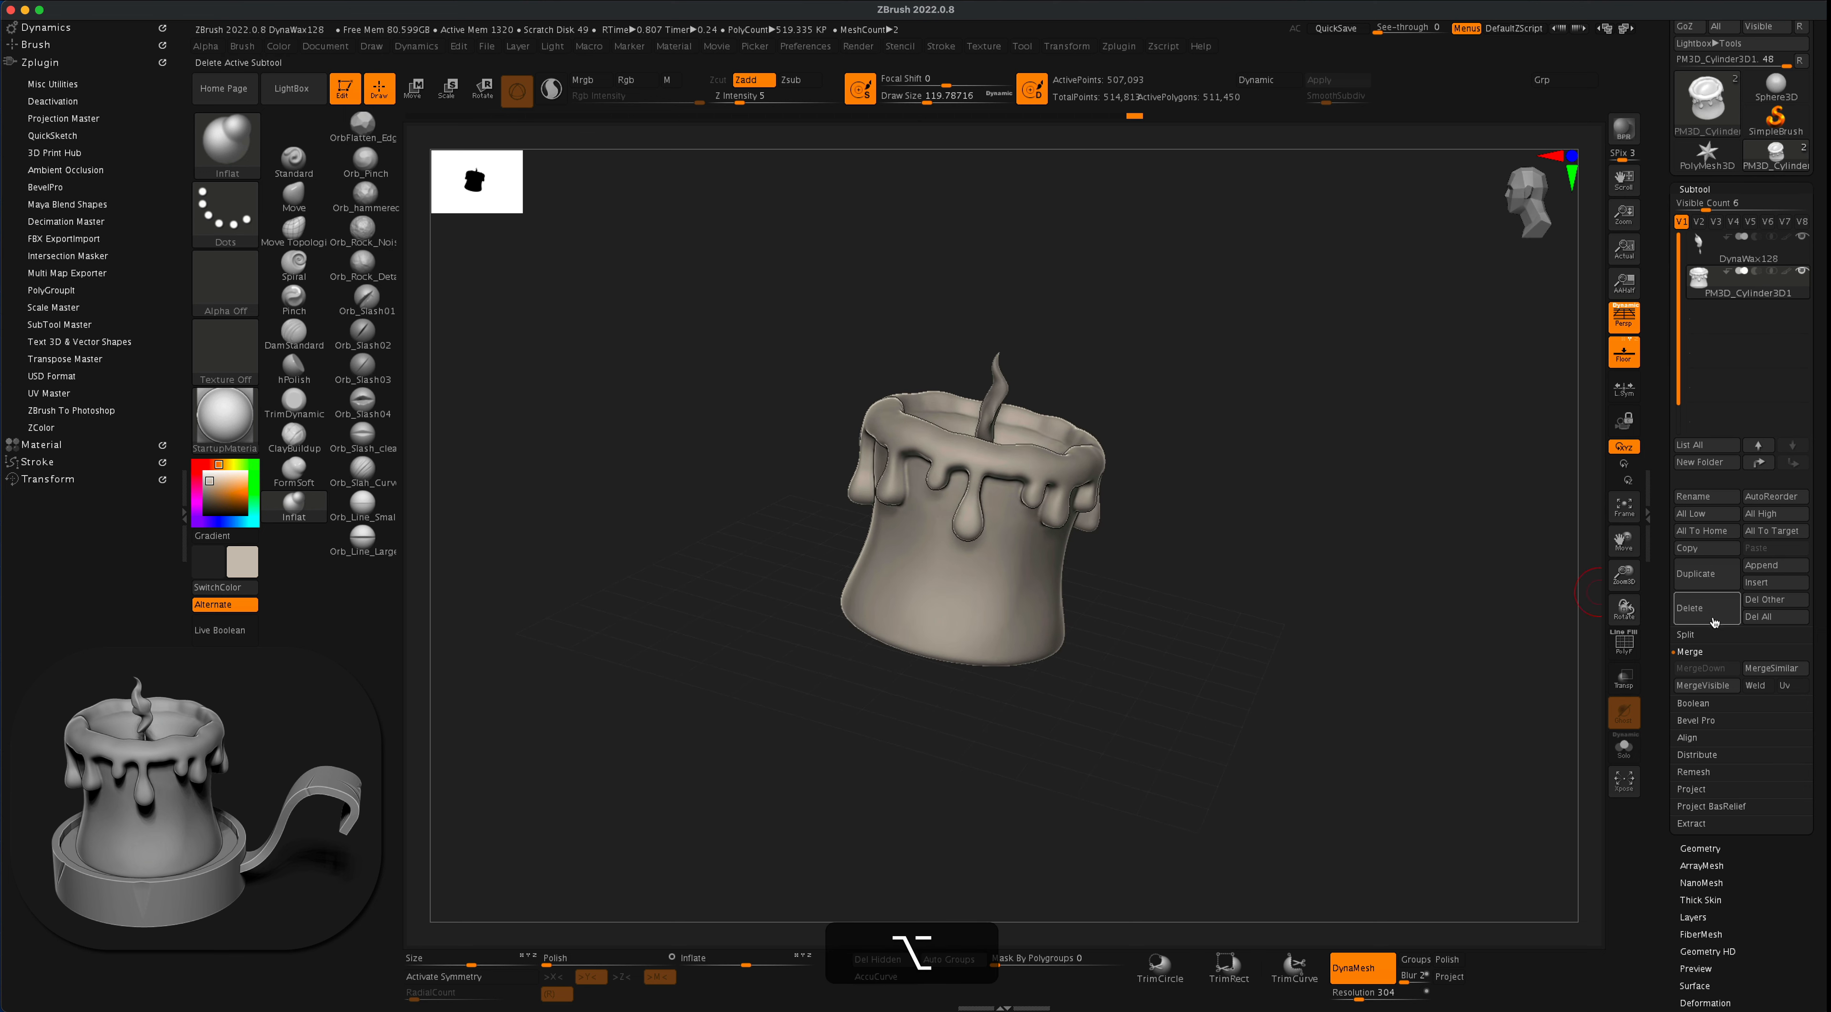
- Append a Cylinder3D as a new subtool and make it the active subtool
click(1770, 566)
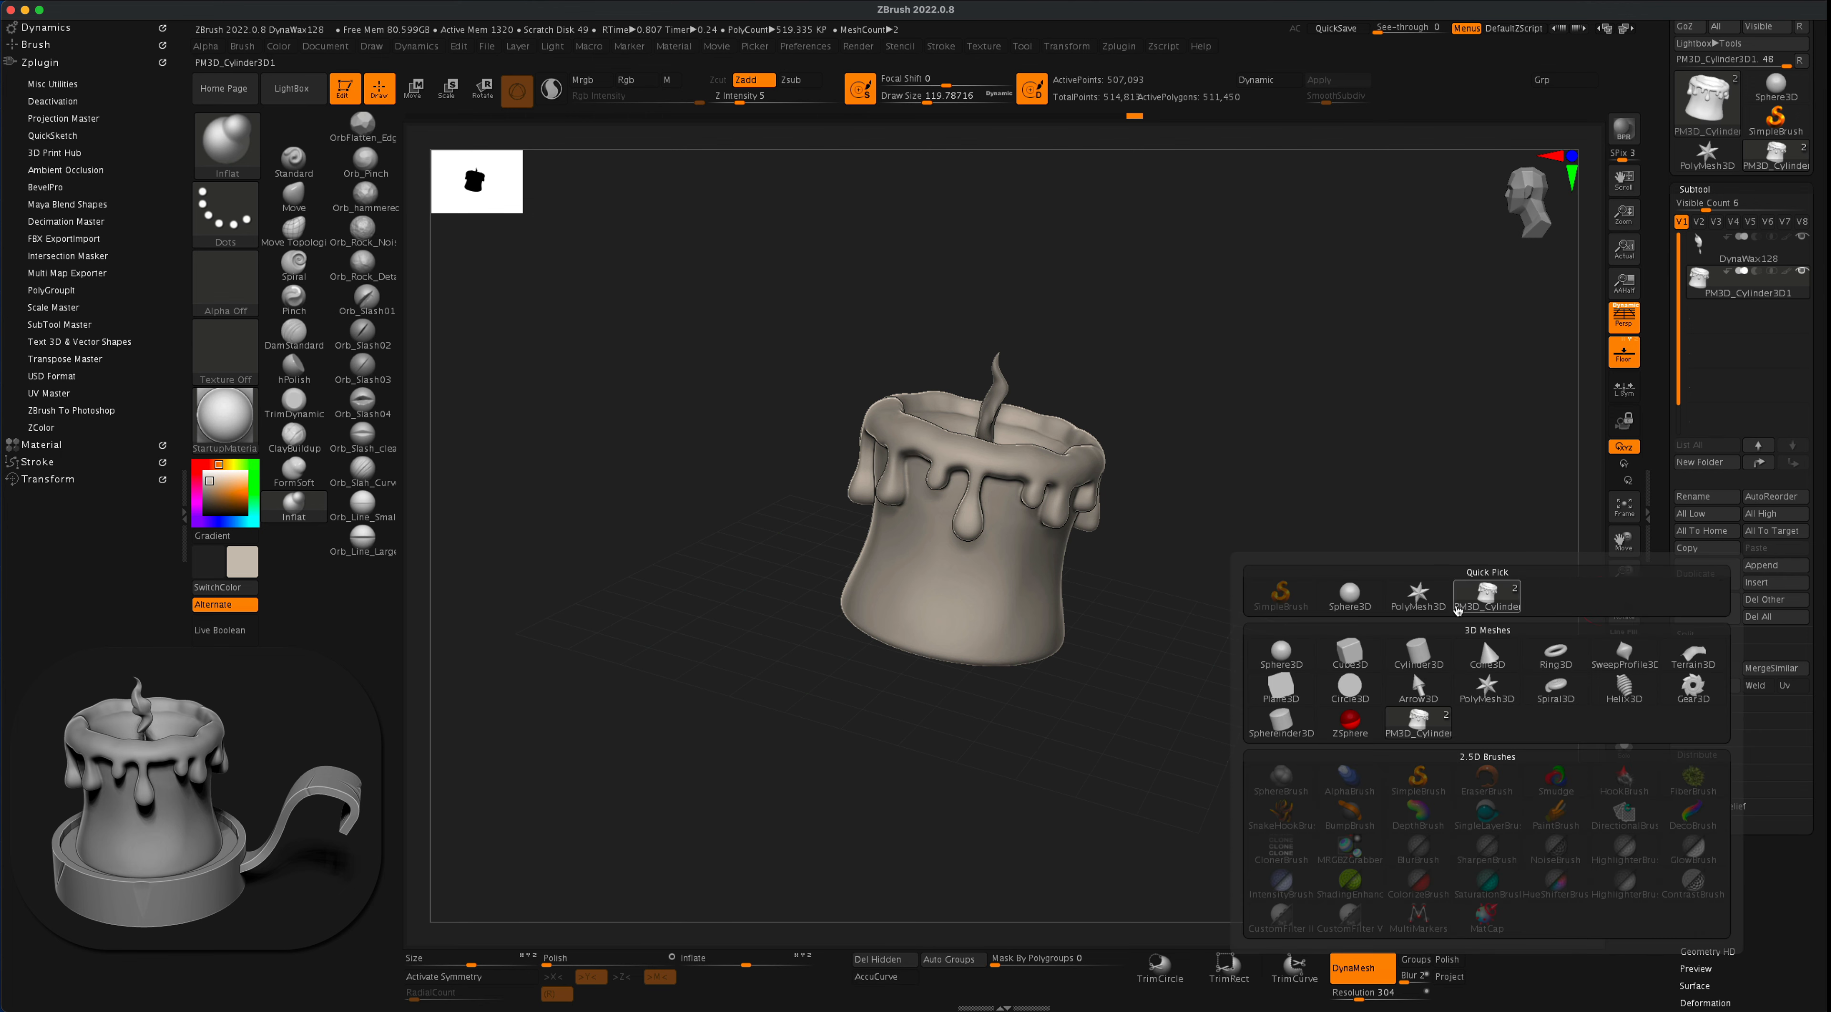
click(1413, 646)
click(1802, 324)
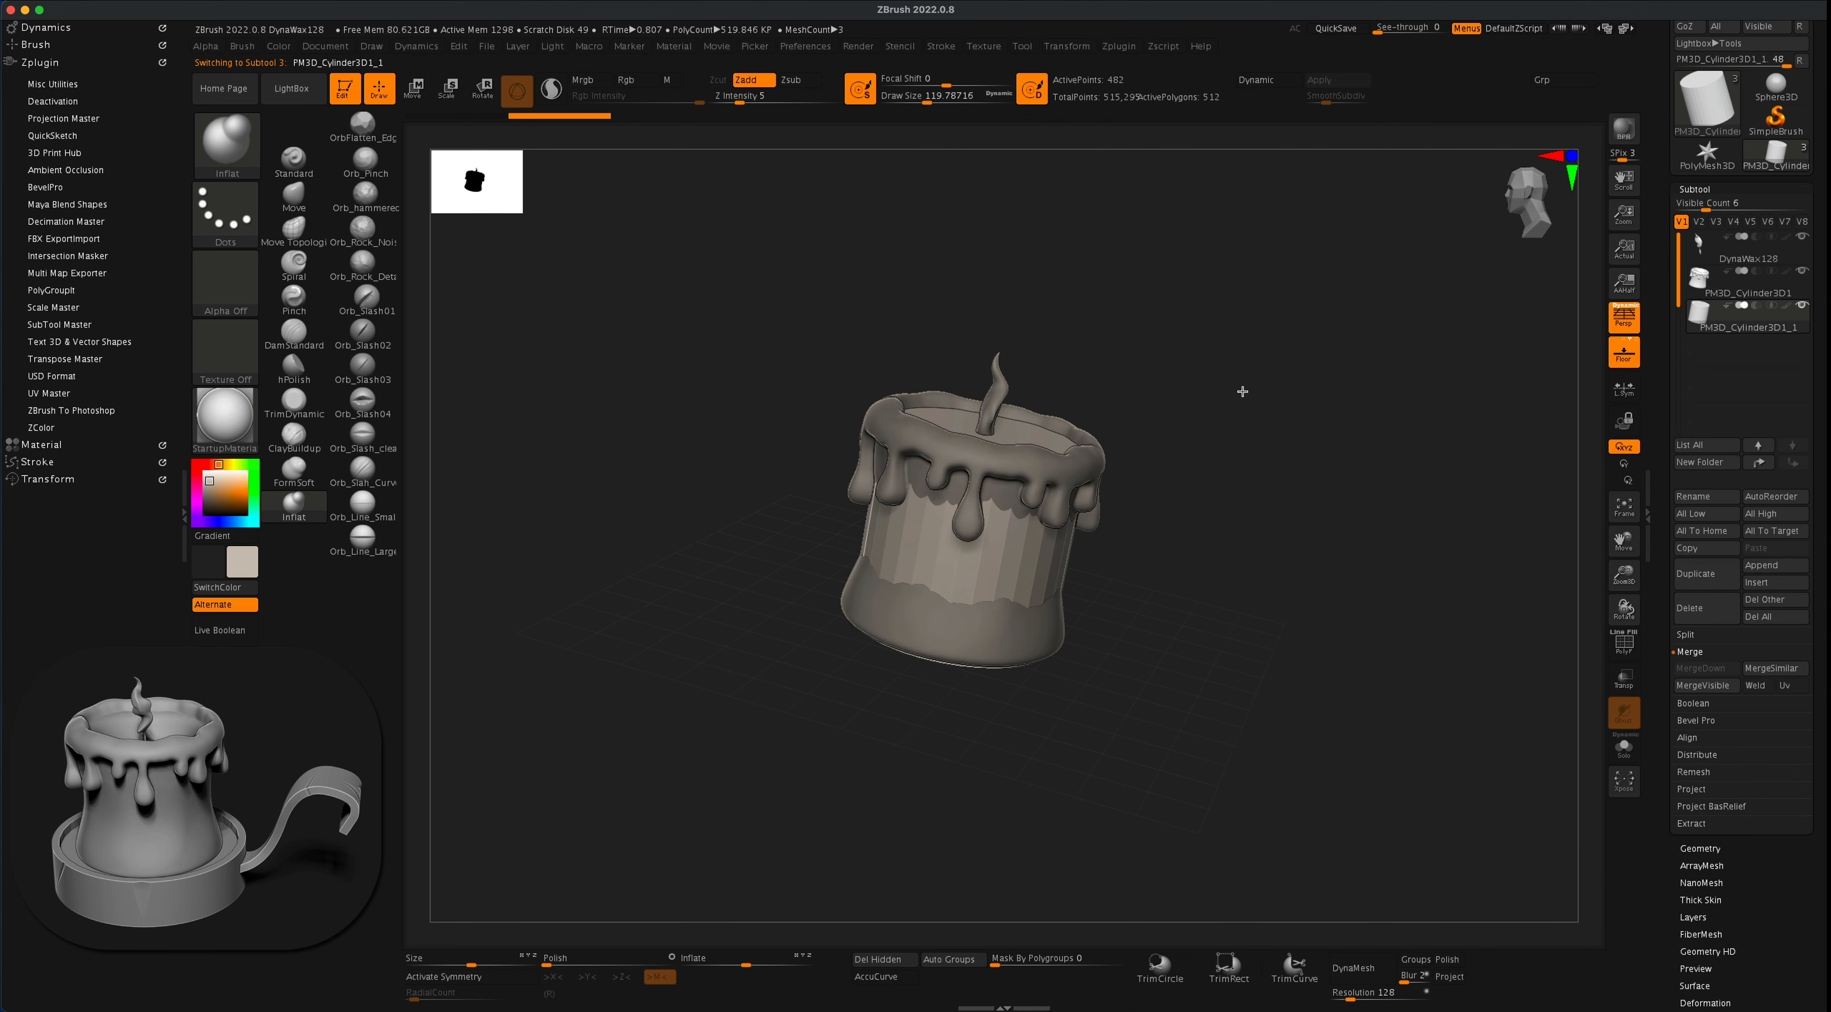
- Flatten and widen the new cylinder and move it down to form a round dish base under the candle
shift+drag(1242, 392, 1002, 318)
click(418, 94)
drag(698, 454, 723, 523)
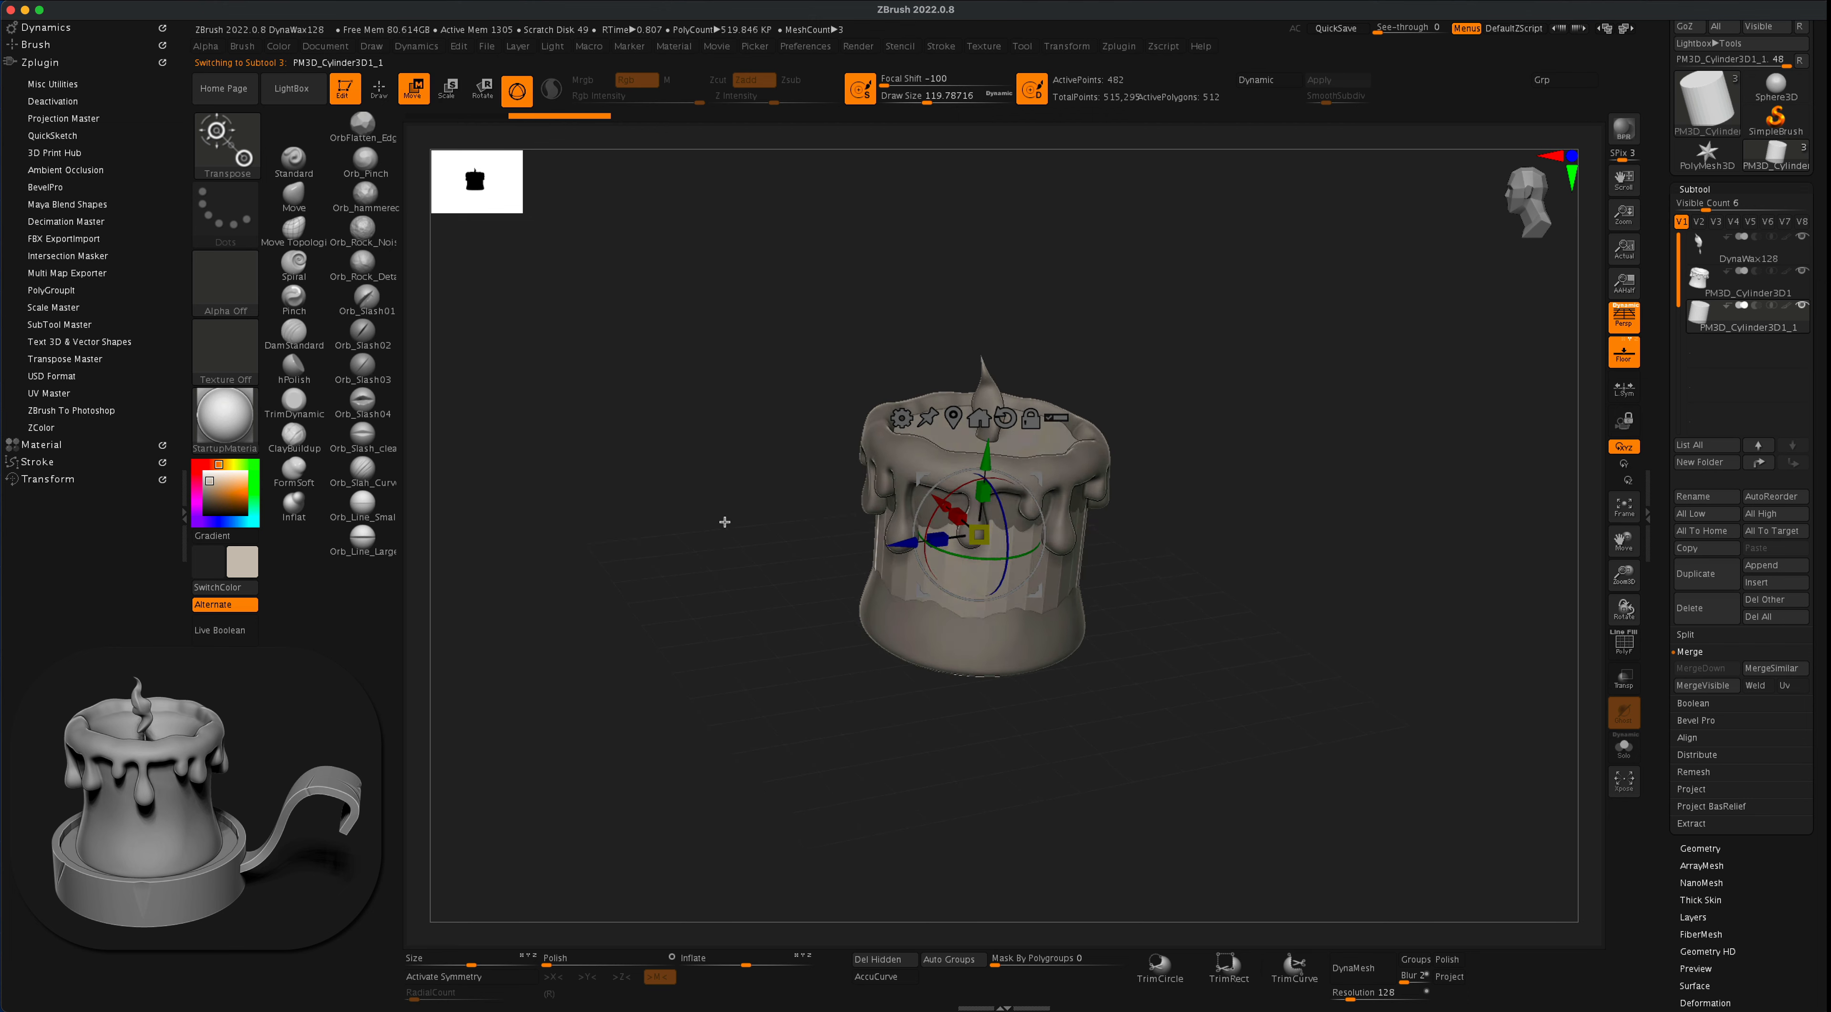
drag(986, 530, 963, 614)
drag(992, 478, 1108, 625)
alt+drag(1201, 537, 1256, 532)
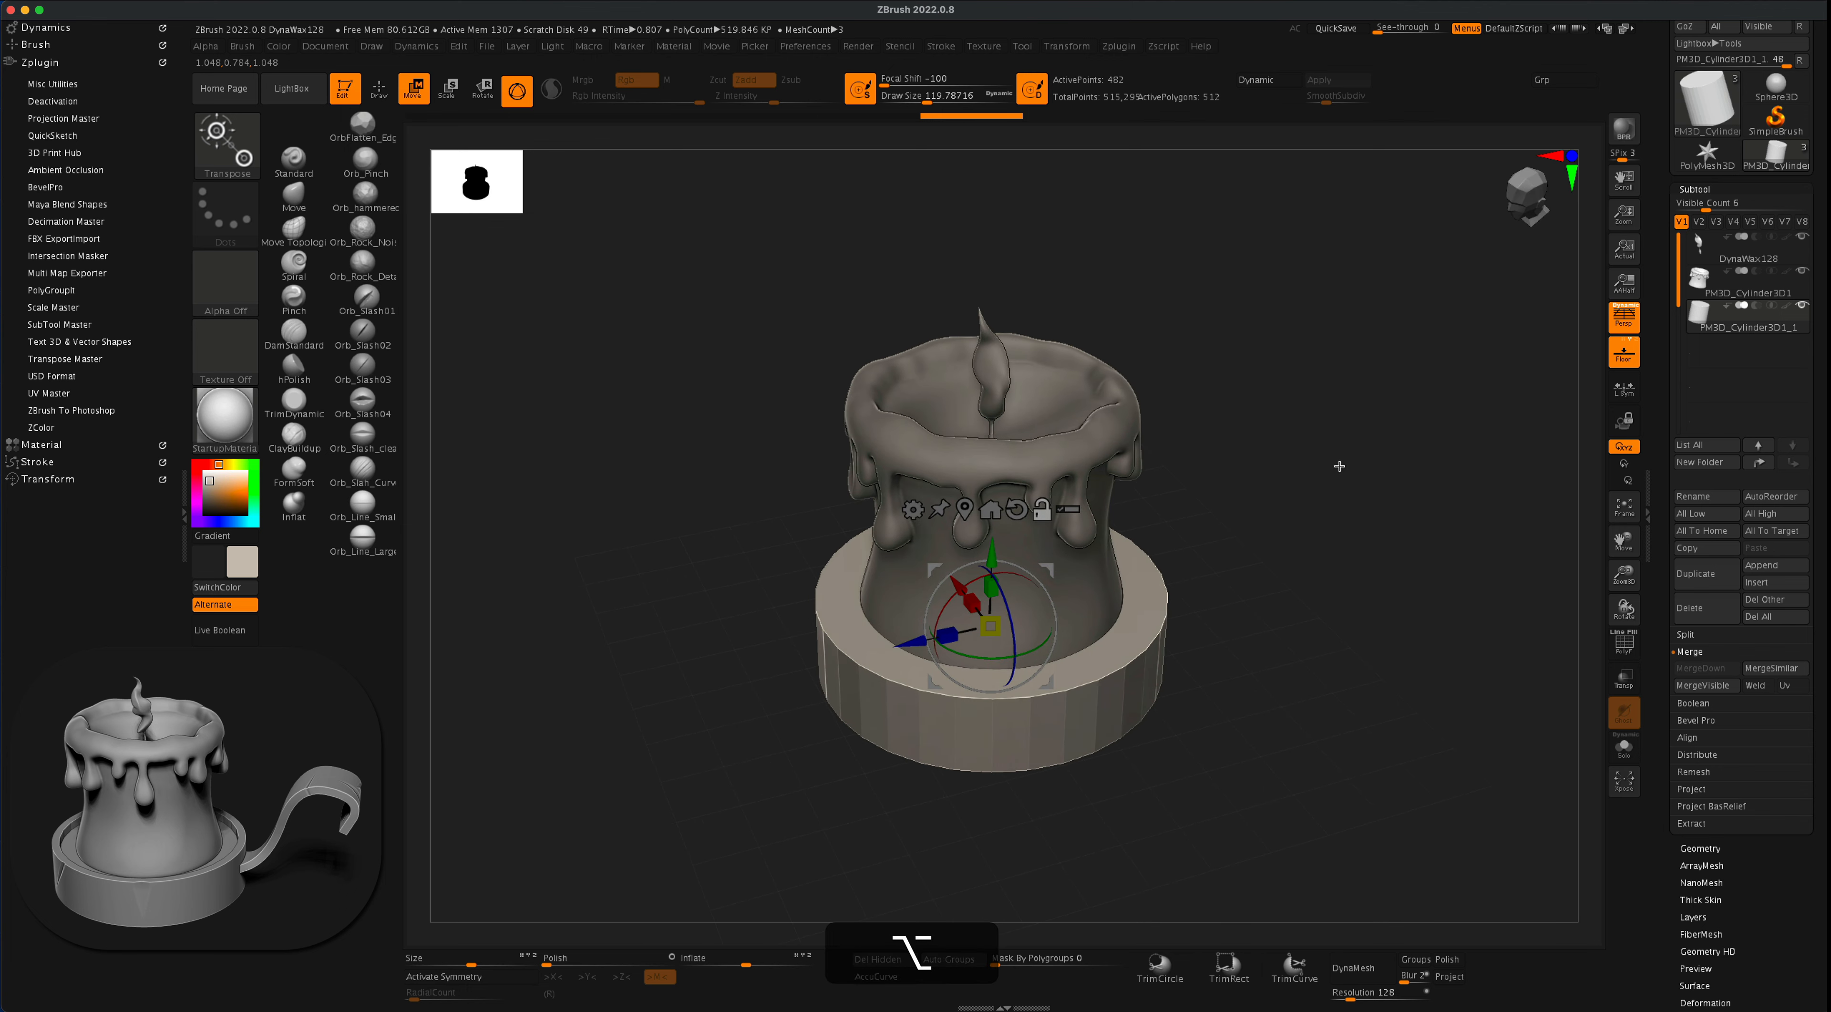
- Duplicate the dish cylinder, scale the copy slightly narrower, and raise it just above the original's top
click(1697, 574)
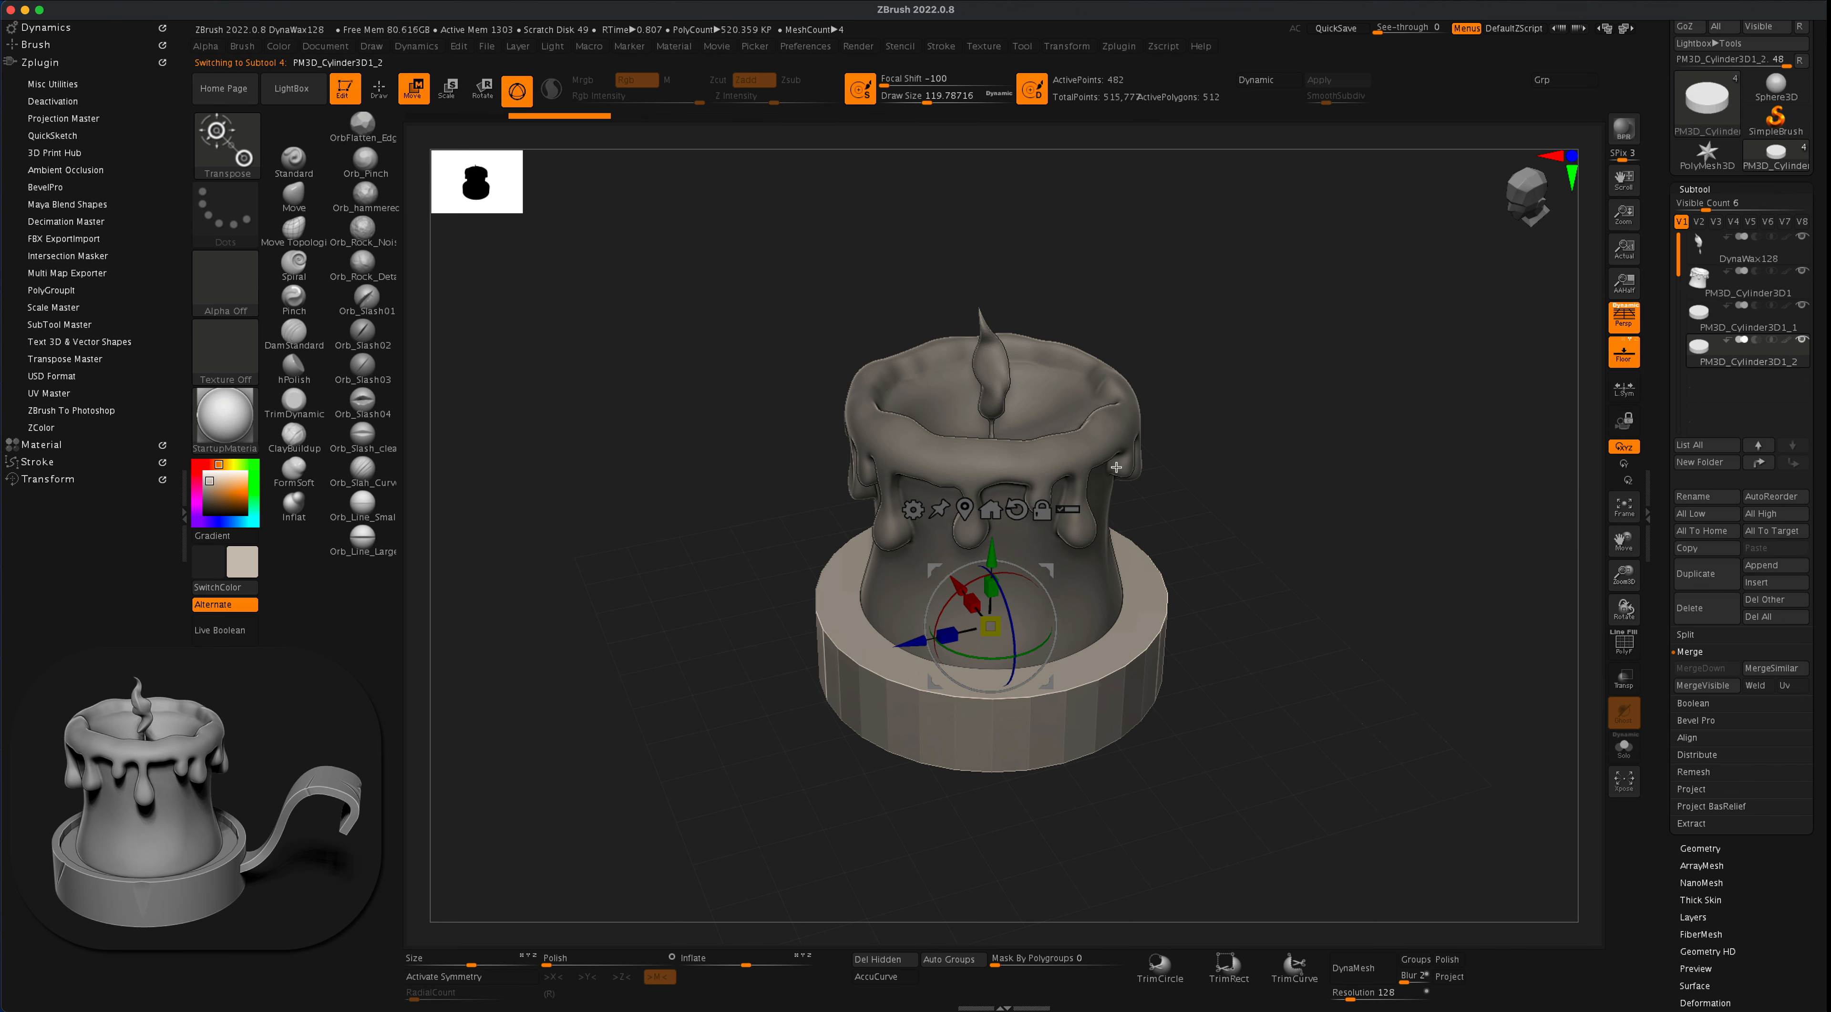
drag(998, 622, 1006, 504)
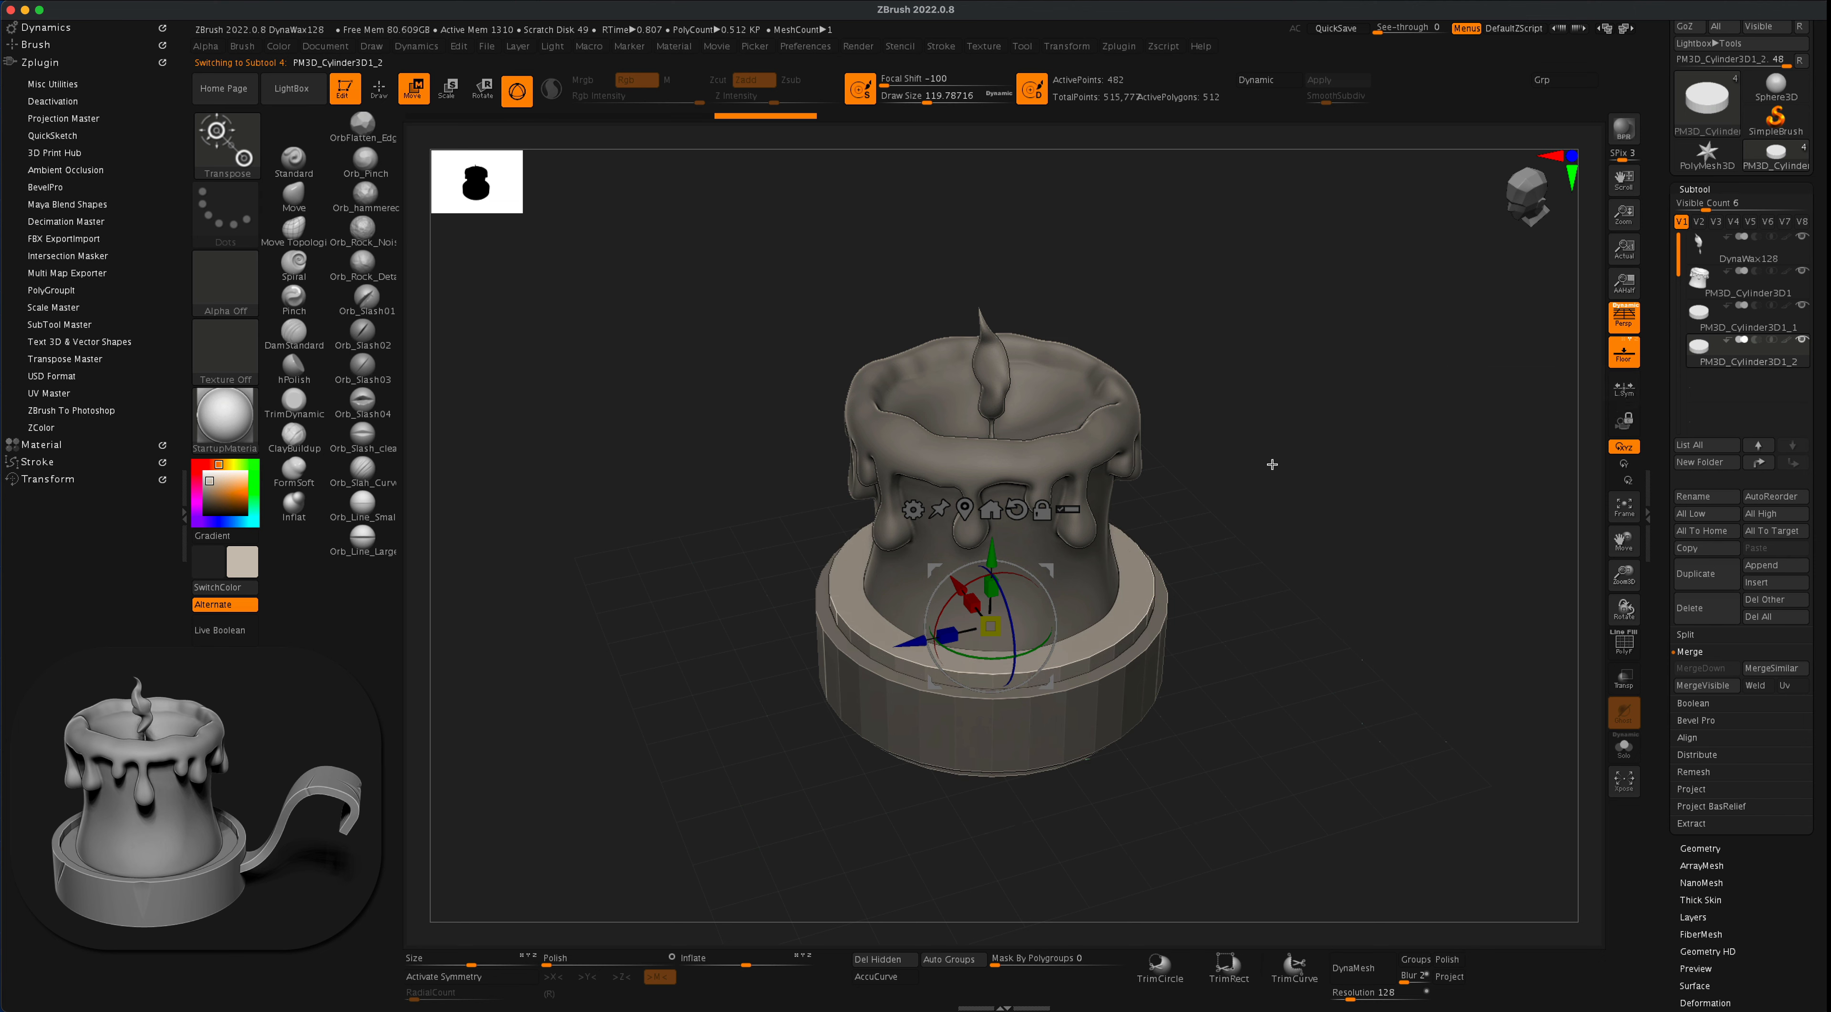
drag(991, 551, 985, 606)
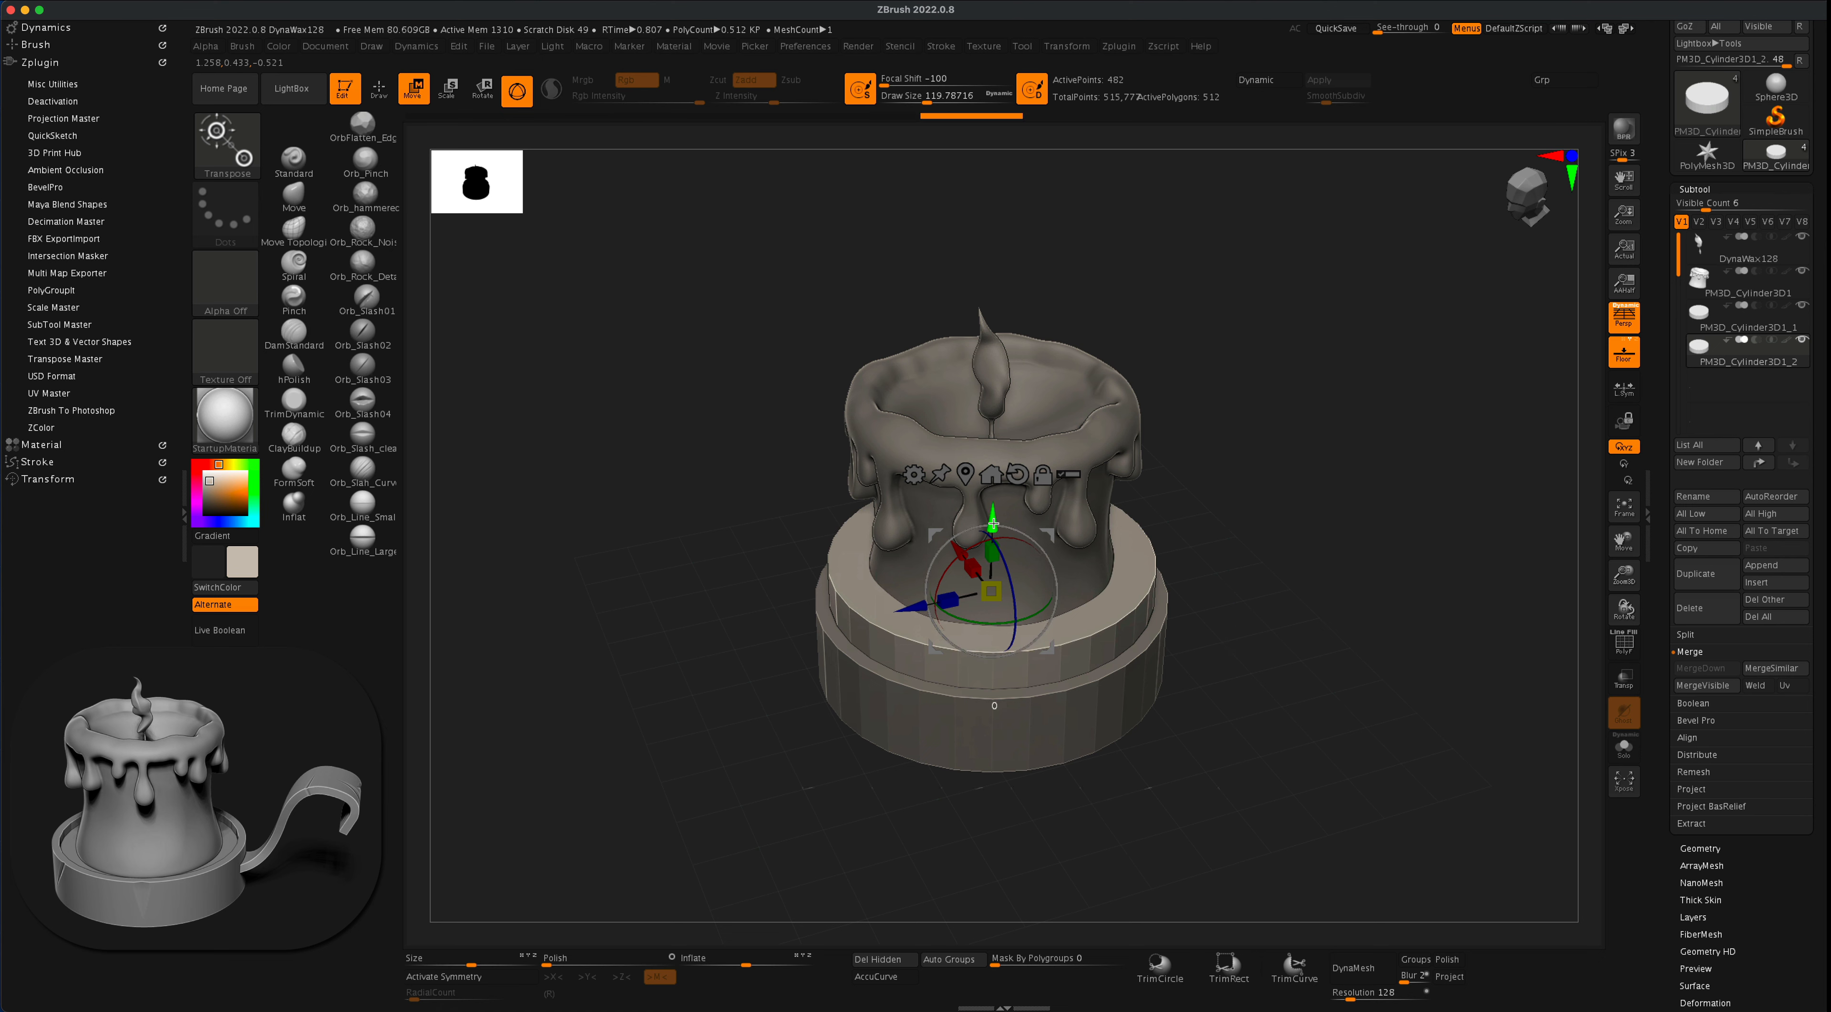
drag(995, 521, 995, 536)
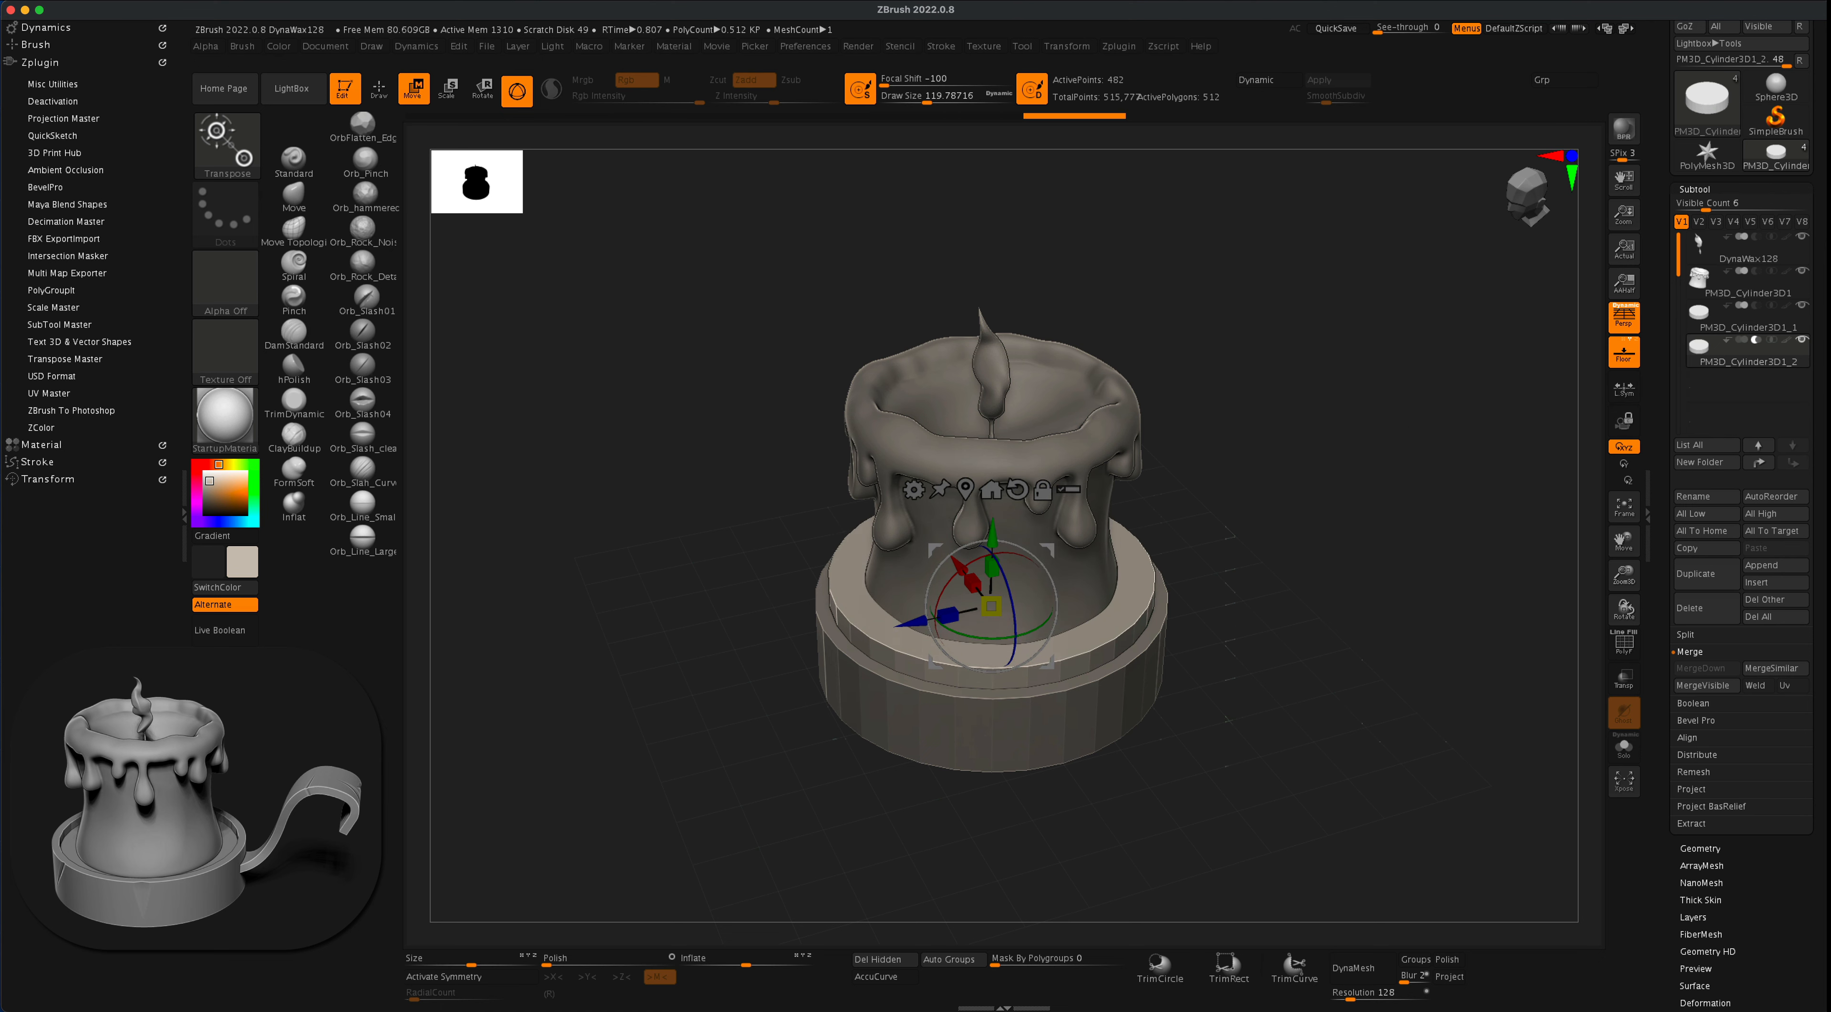
- Set the duplicated cylinder to subtract with Live Boolean on, and raise it to make the dish's recess shallower
click(235, 640)
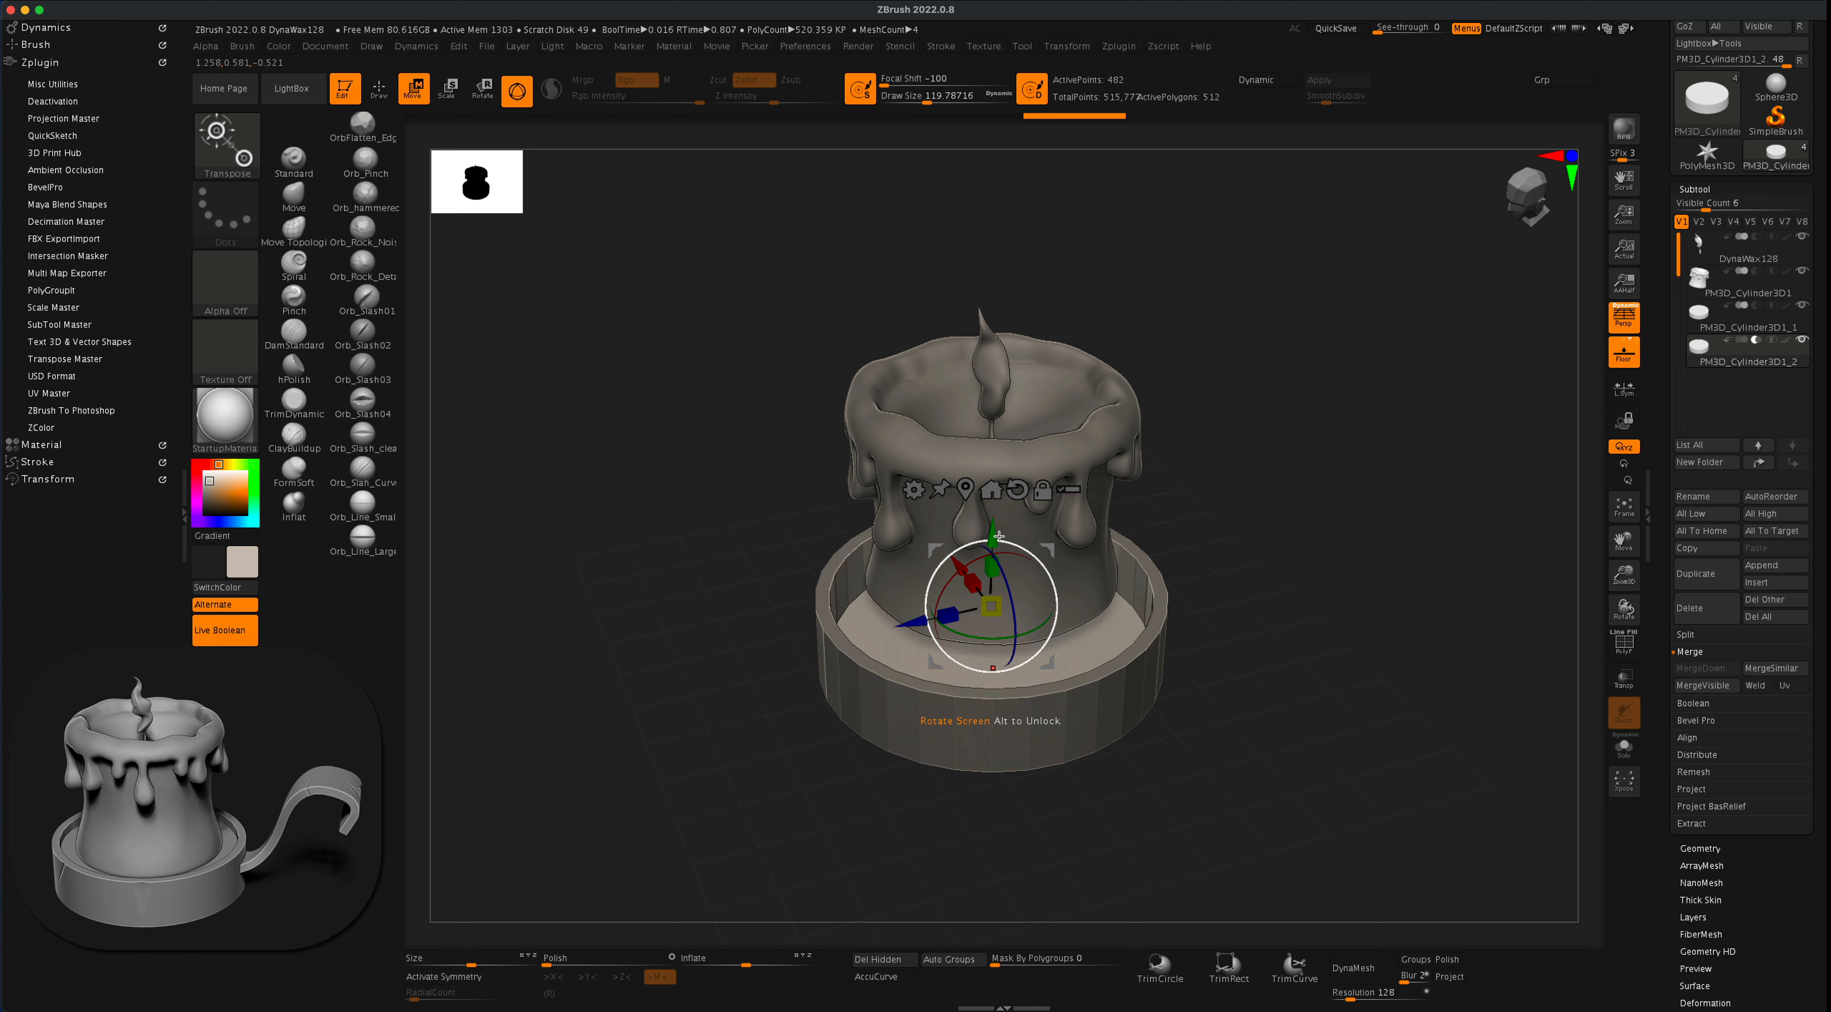
drag(998, 527, 1066, 485)
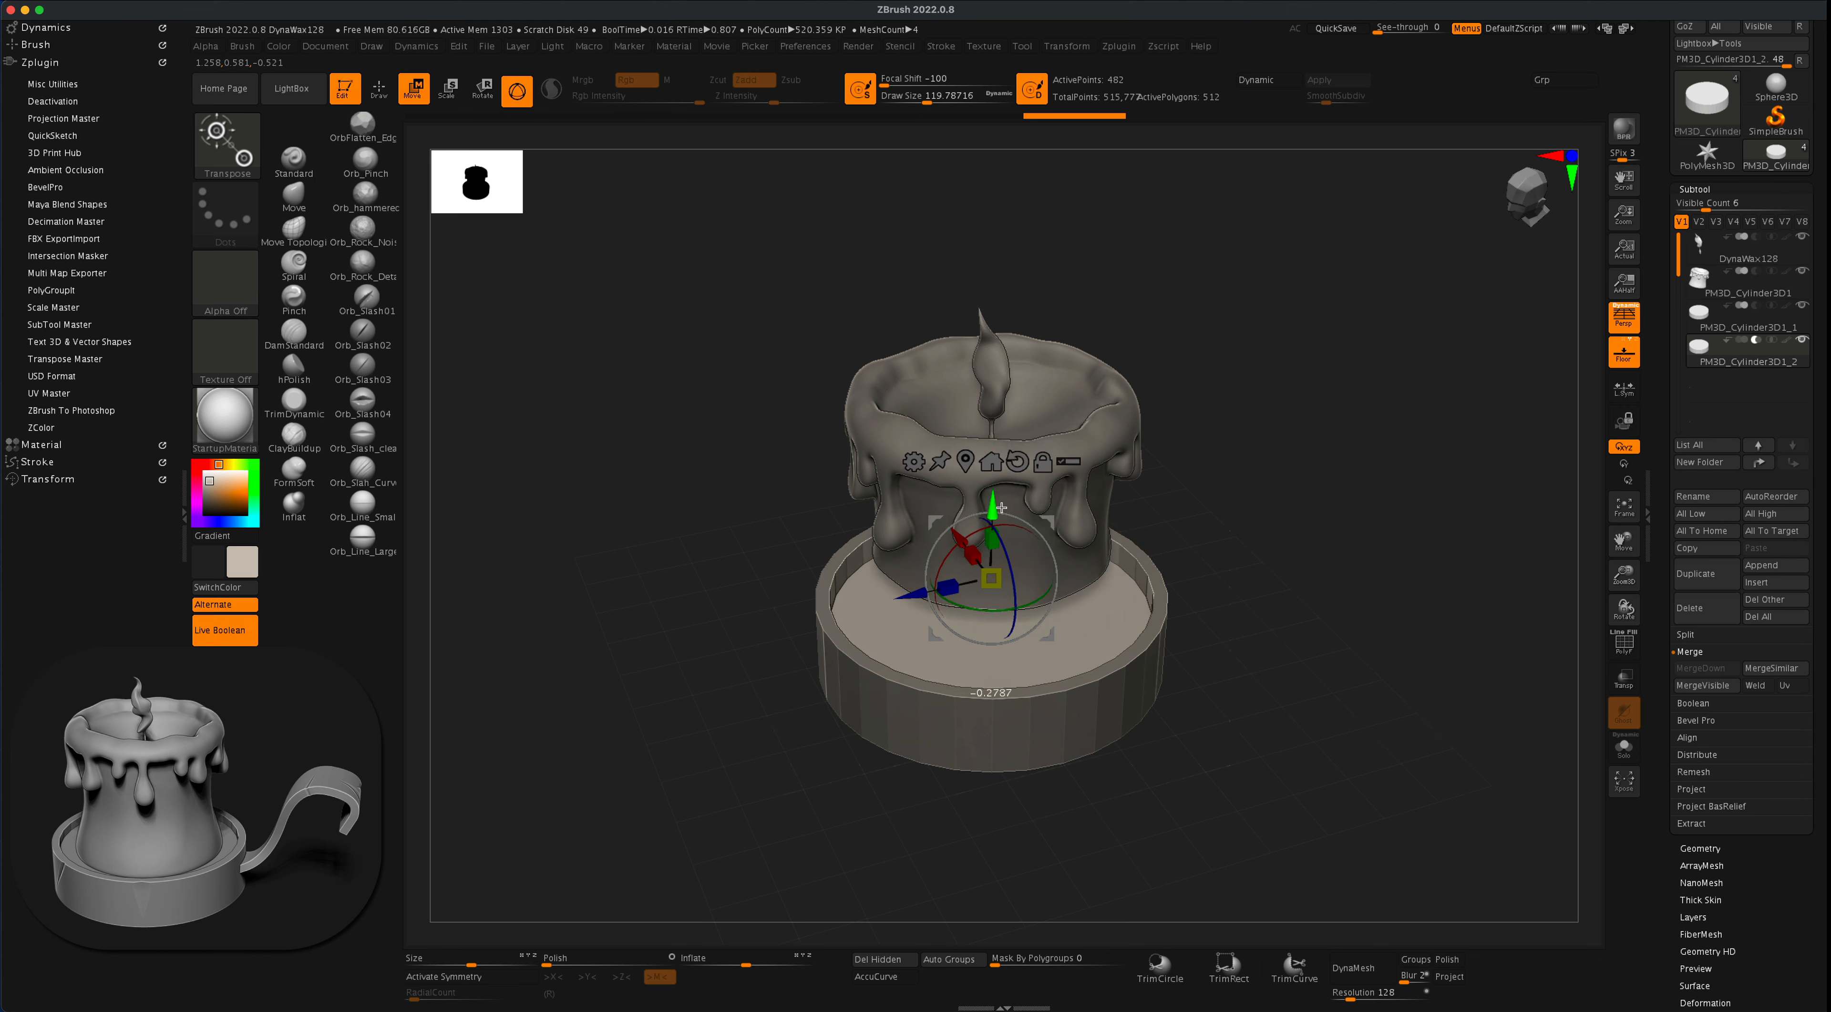
drag(1344, 476, 1332, 442)
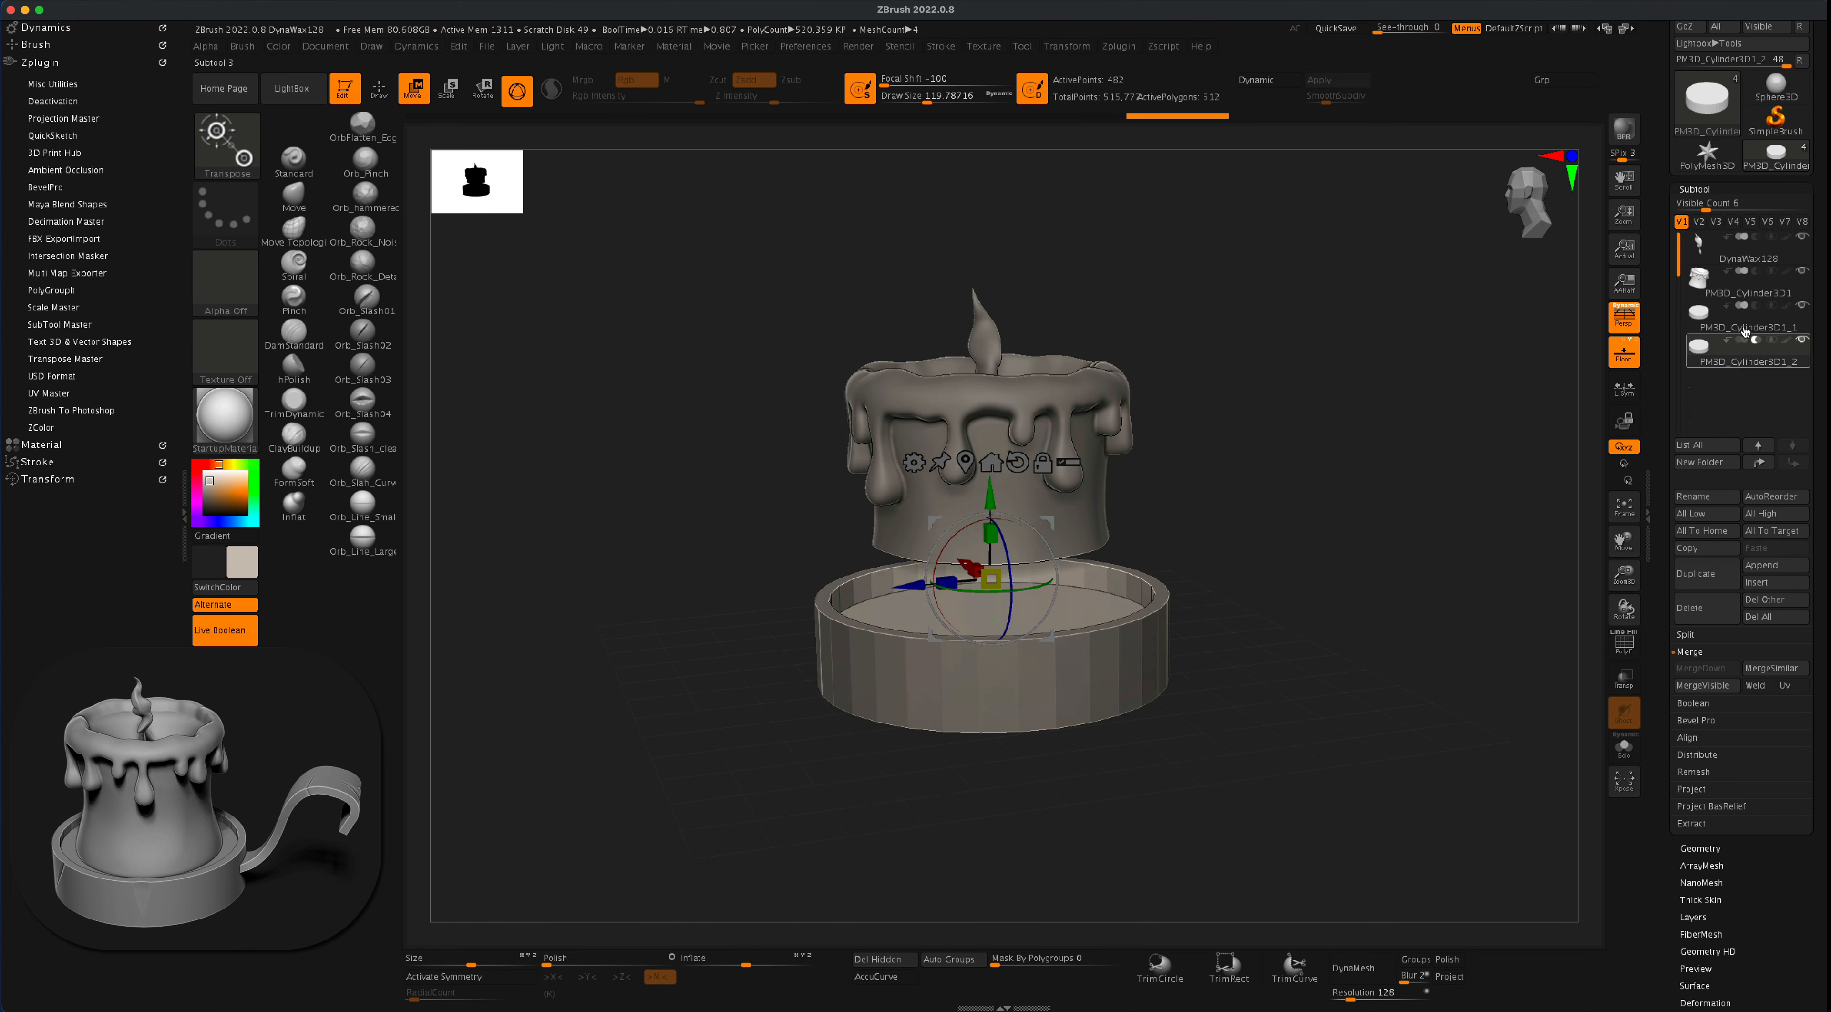
- Mark the outer dish cylinder as a Start group so only the dish is cut, and fine-tune the cutter's height
mouse_move(1729, 308)
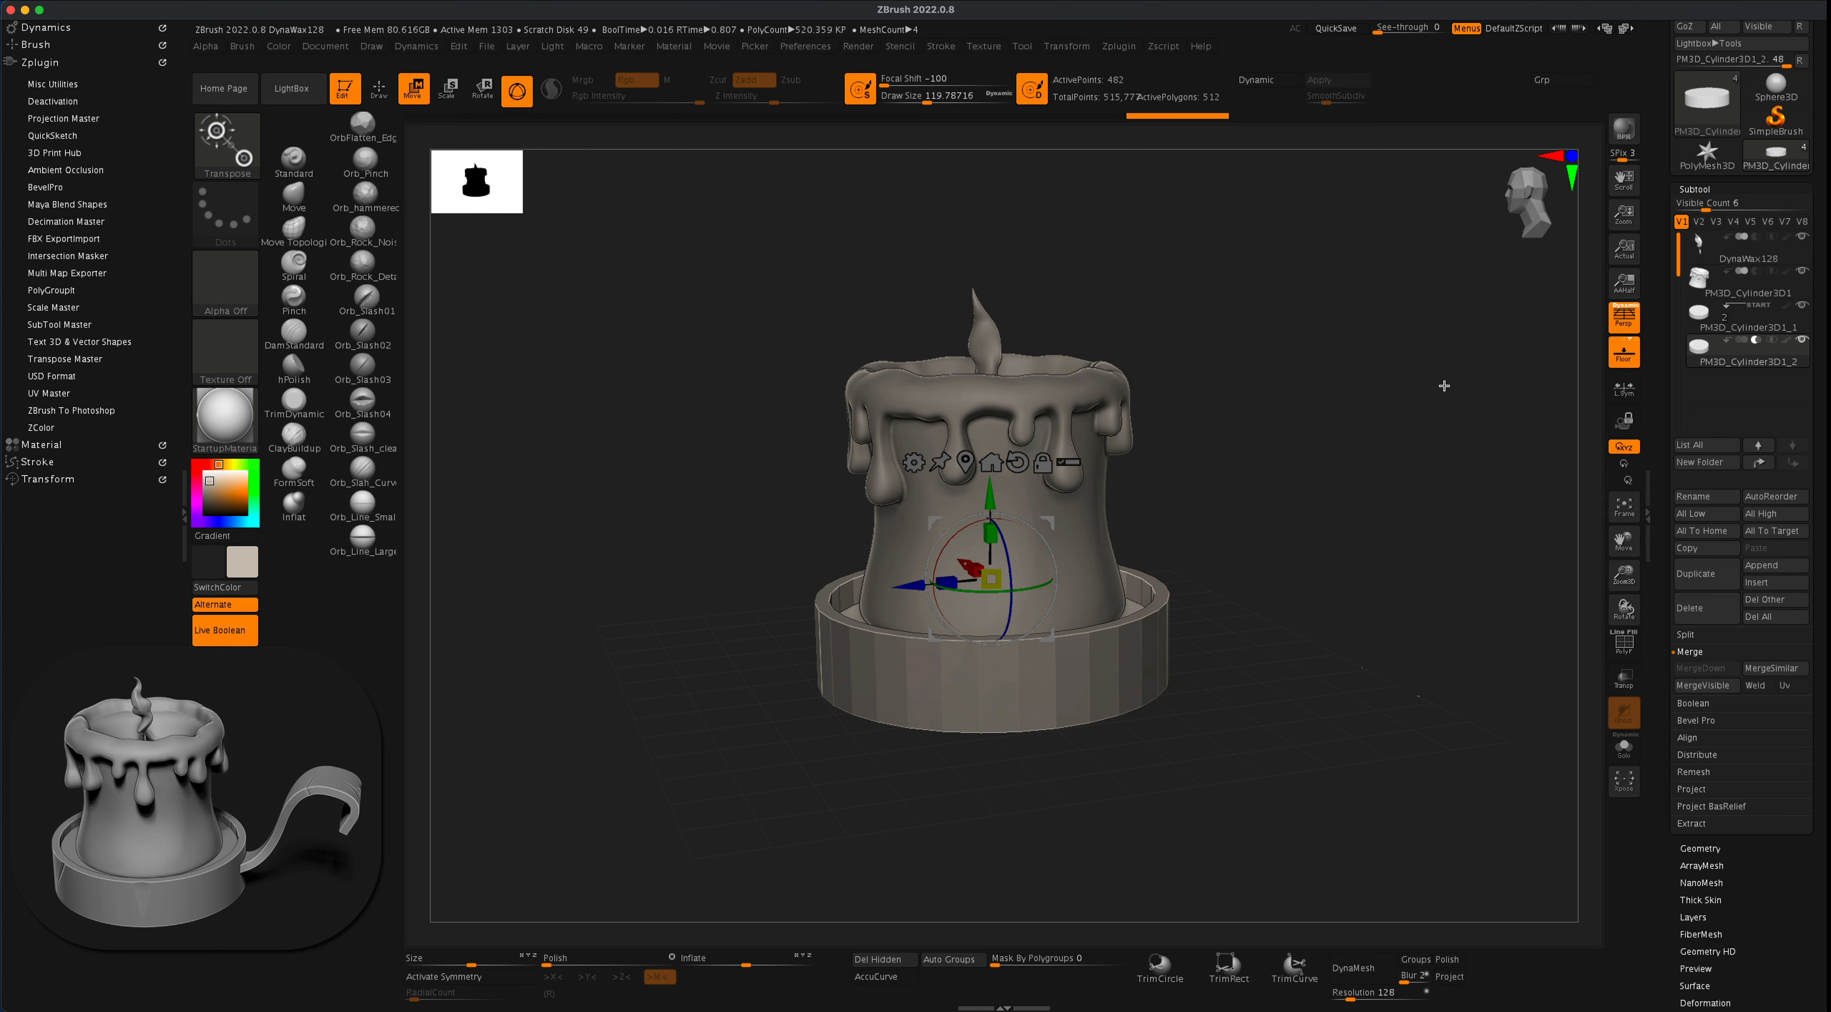
drag(1443, 384, 1450, 423)
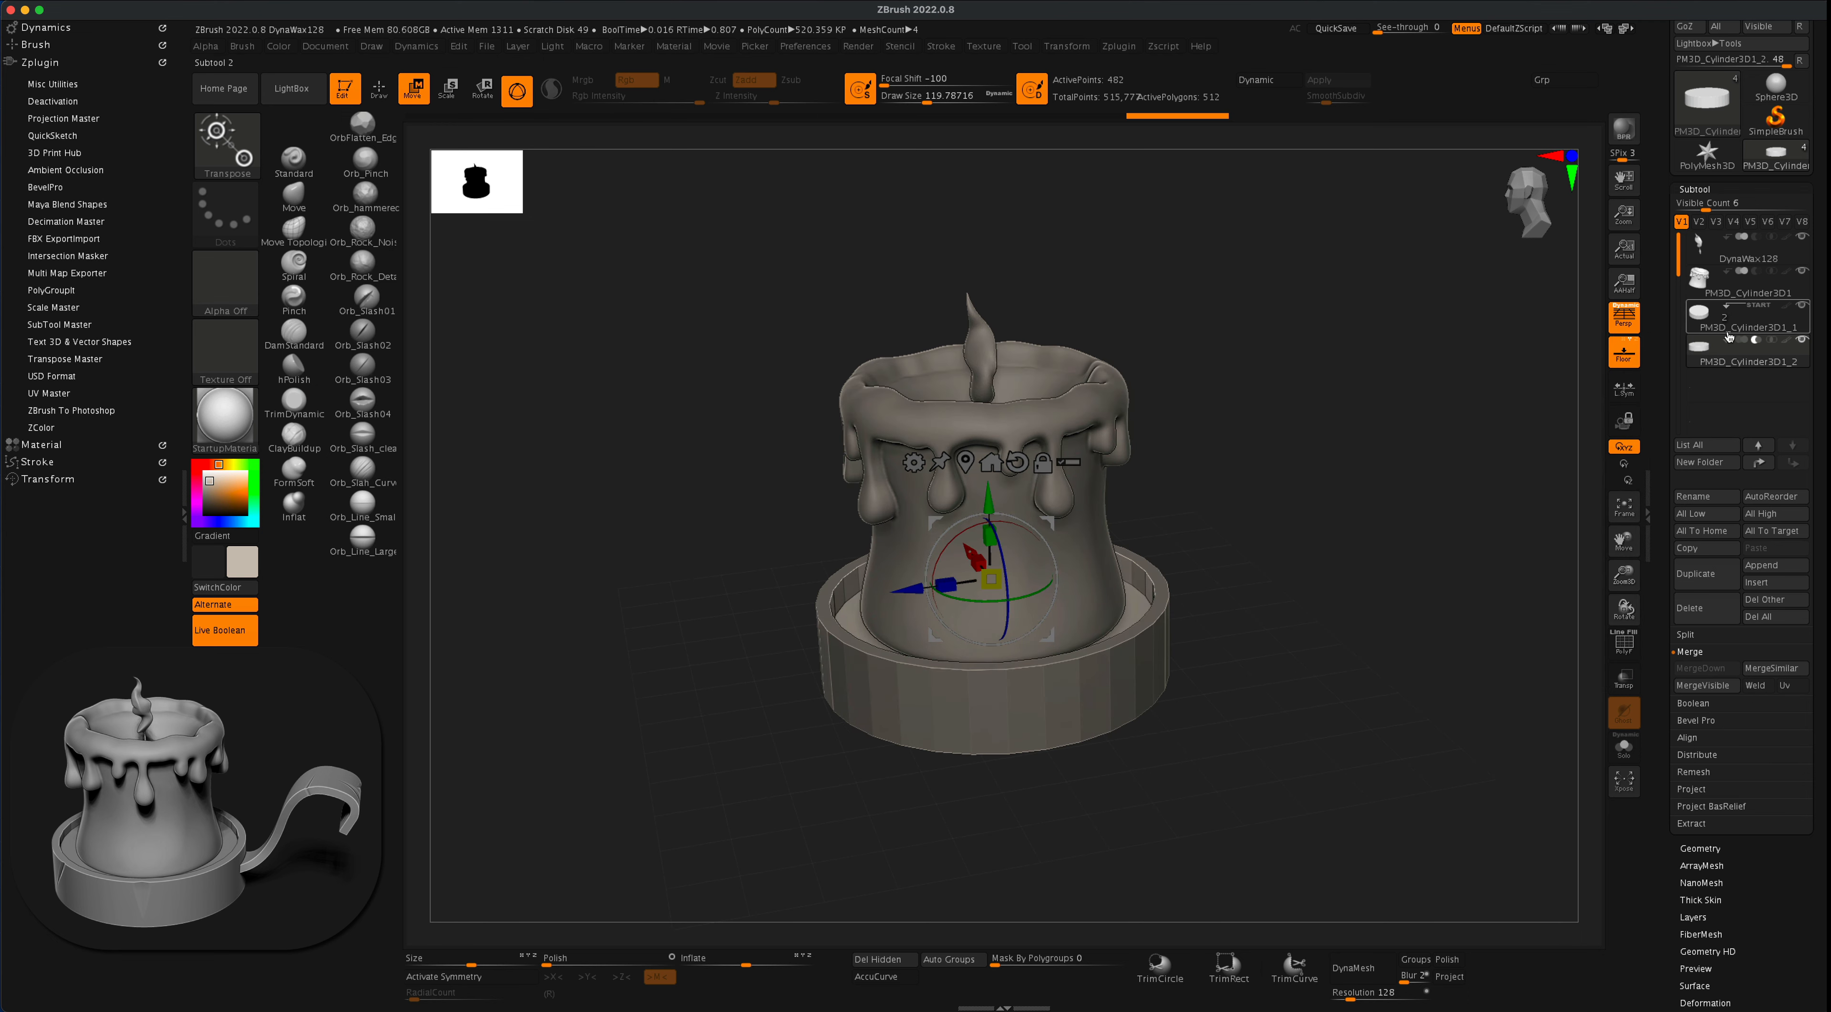
mouse_move(1730, 316)
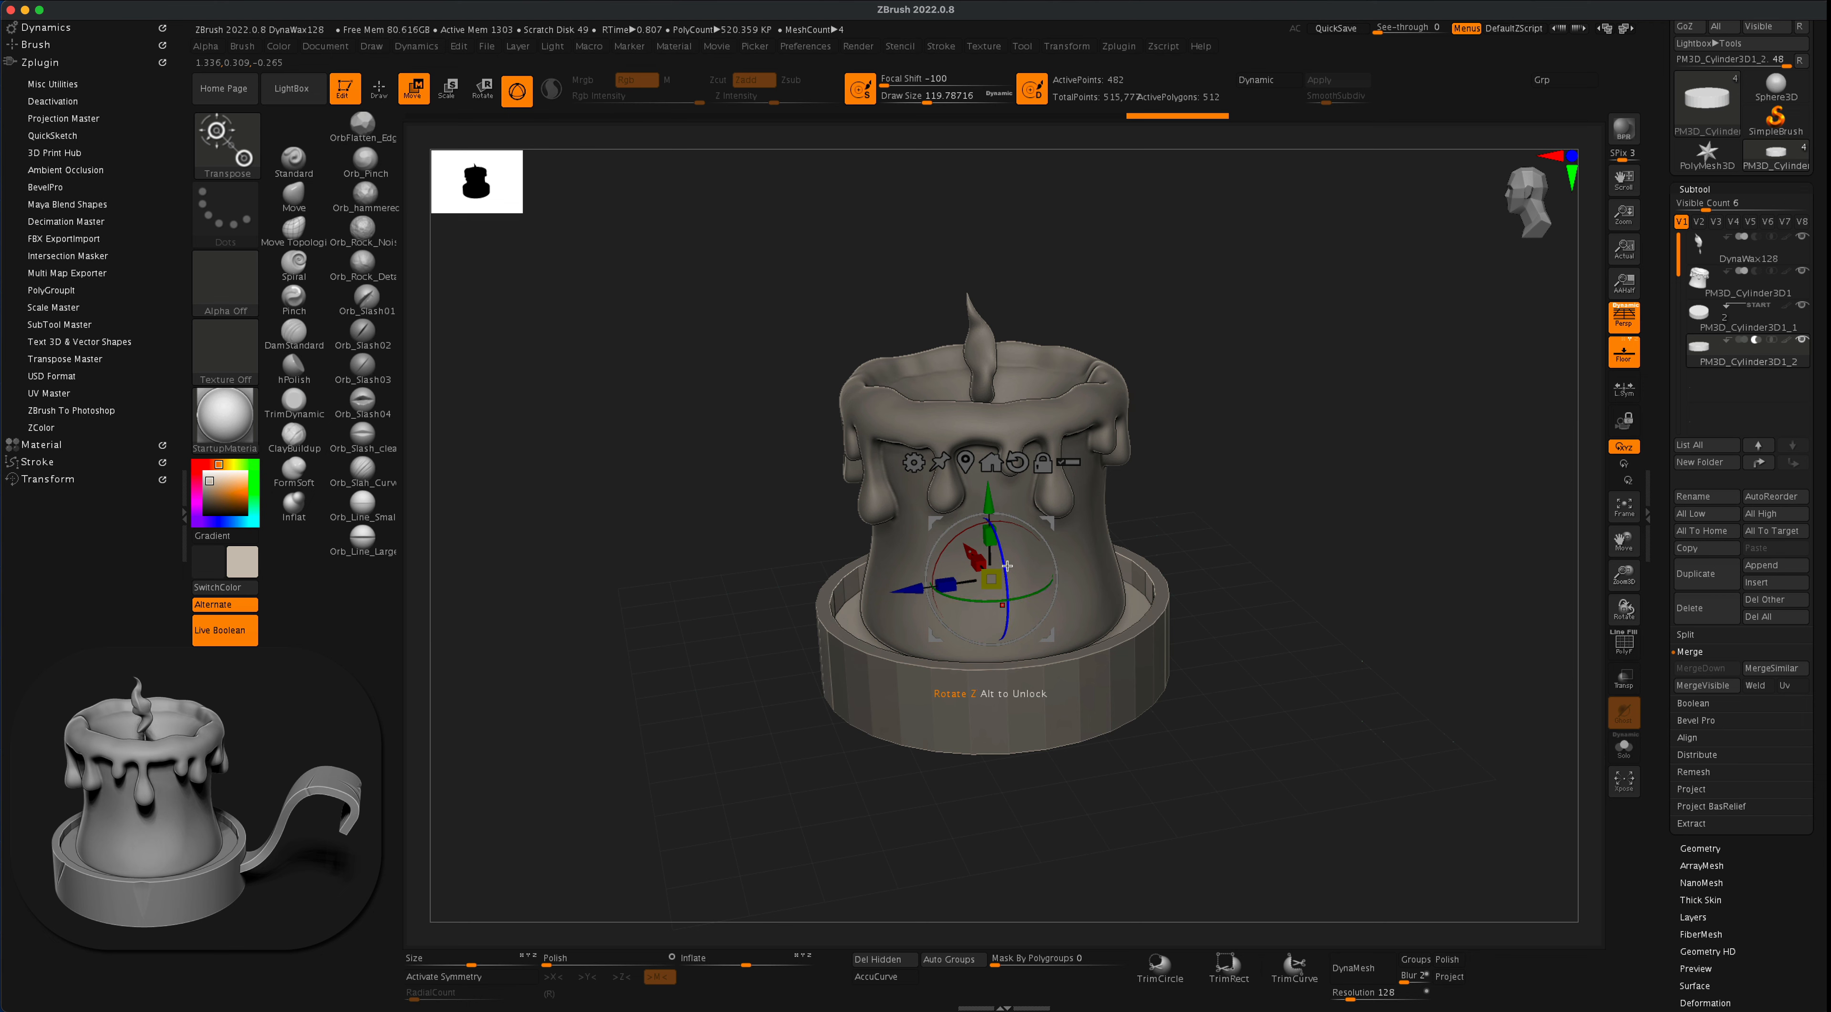
drag(1334, 443, 1336, 445)
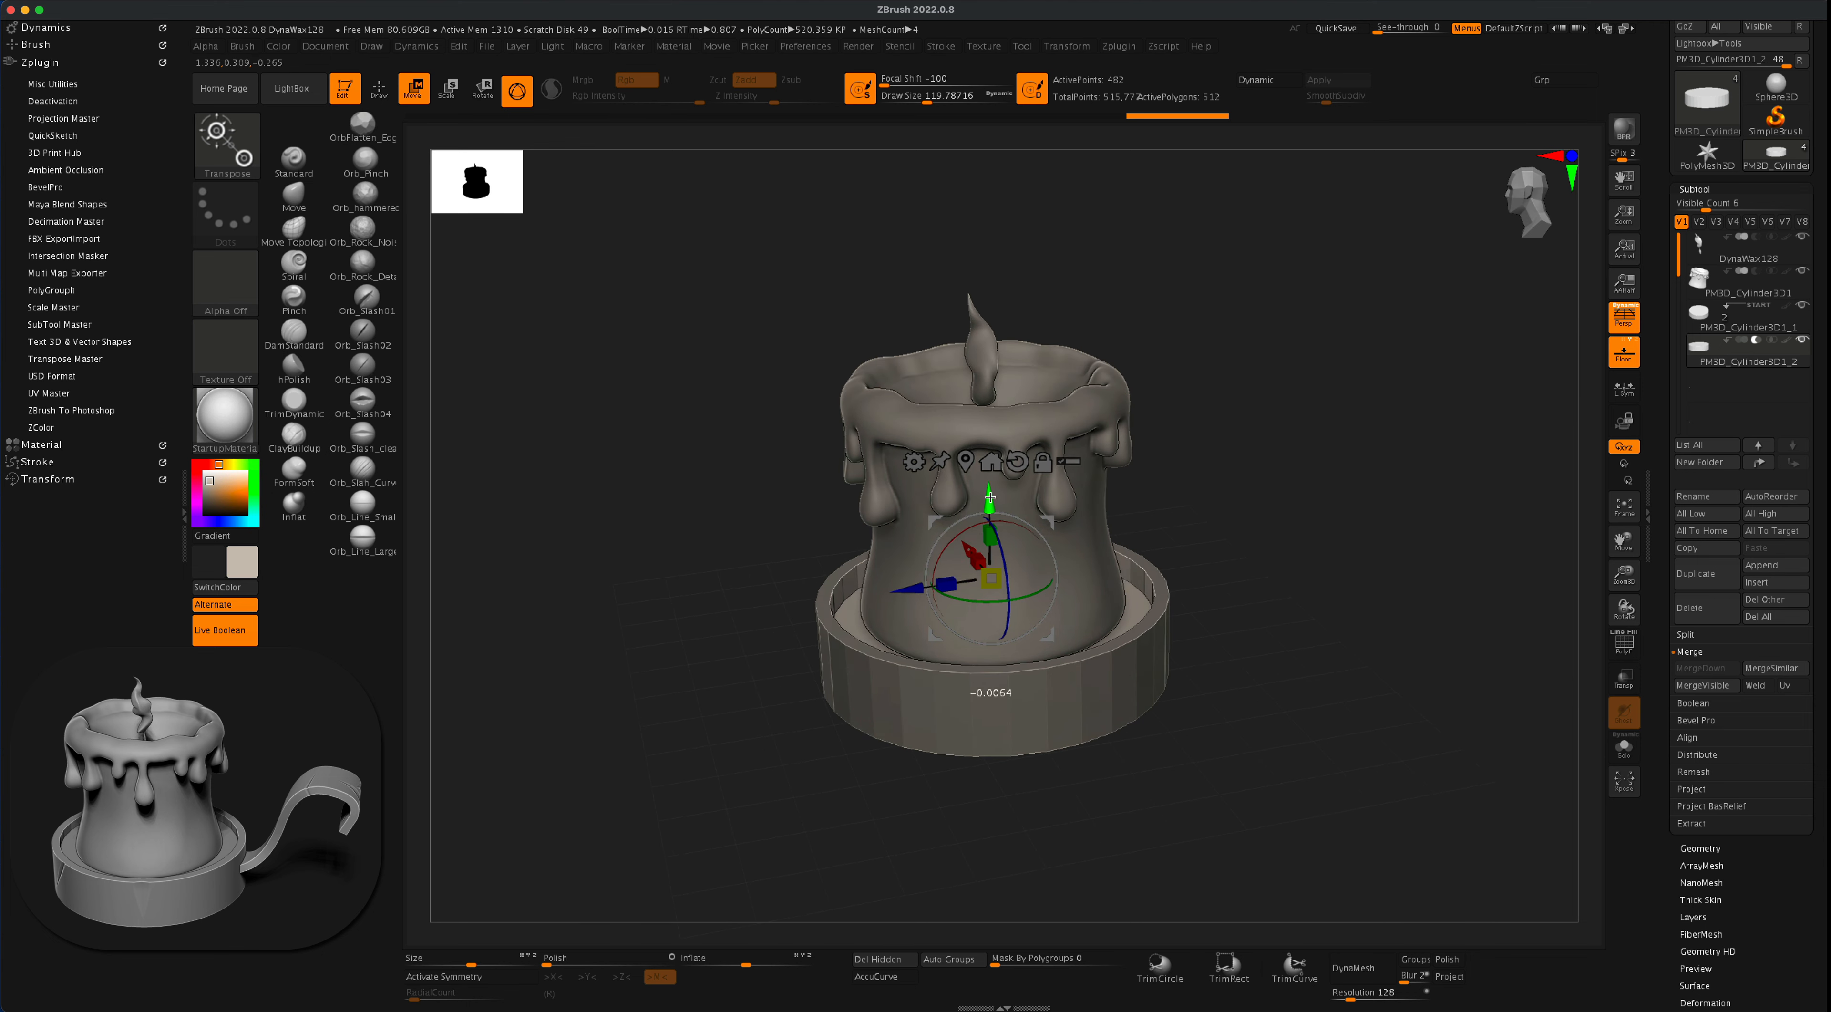
drag(990, 497, 998, 489)
alt+drag(1333, 509, 1327, 563)
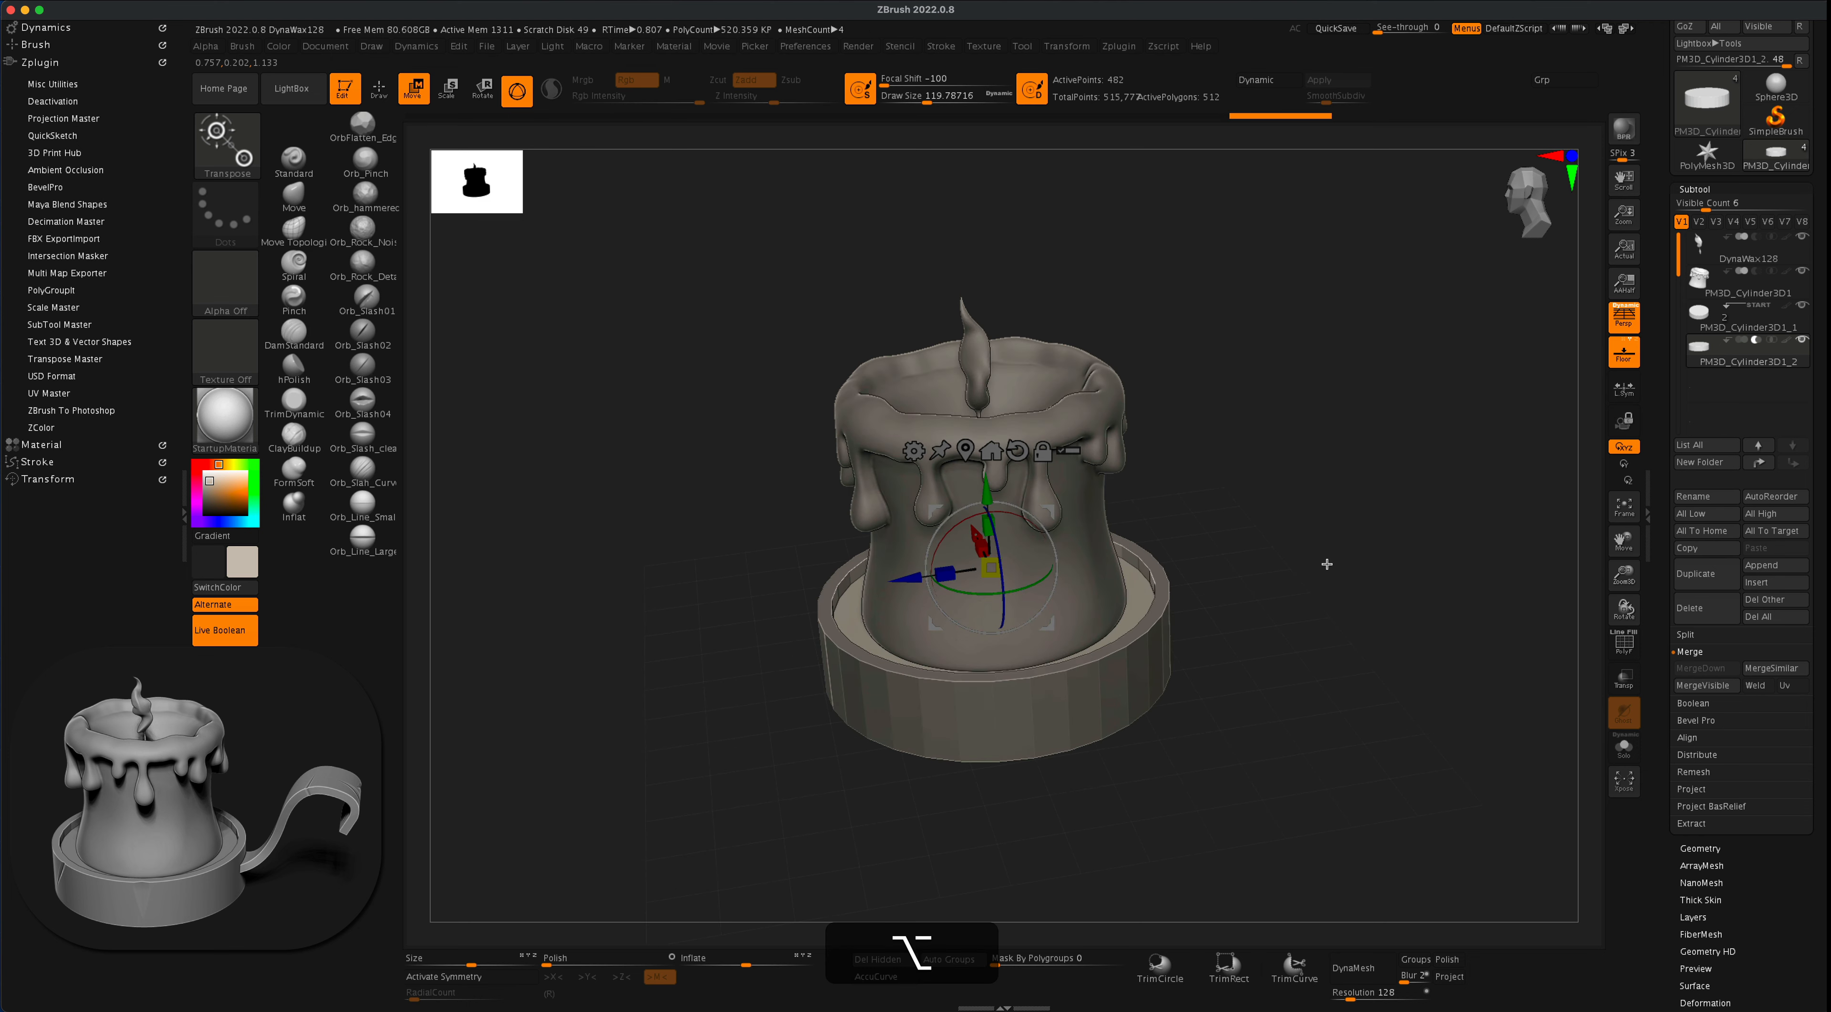
alt+drag(1265, 625, 1258, 615)
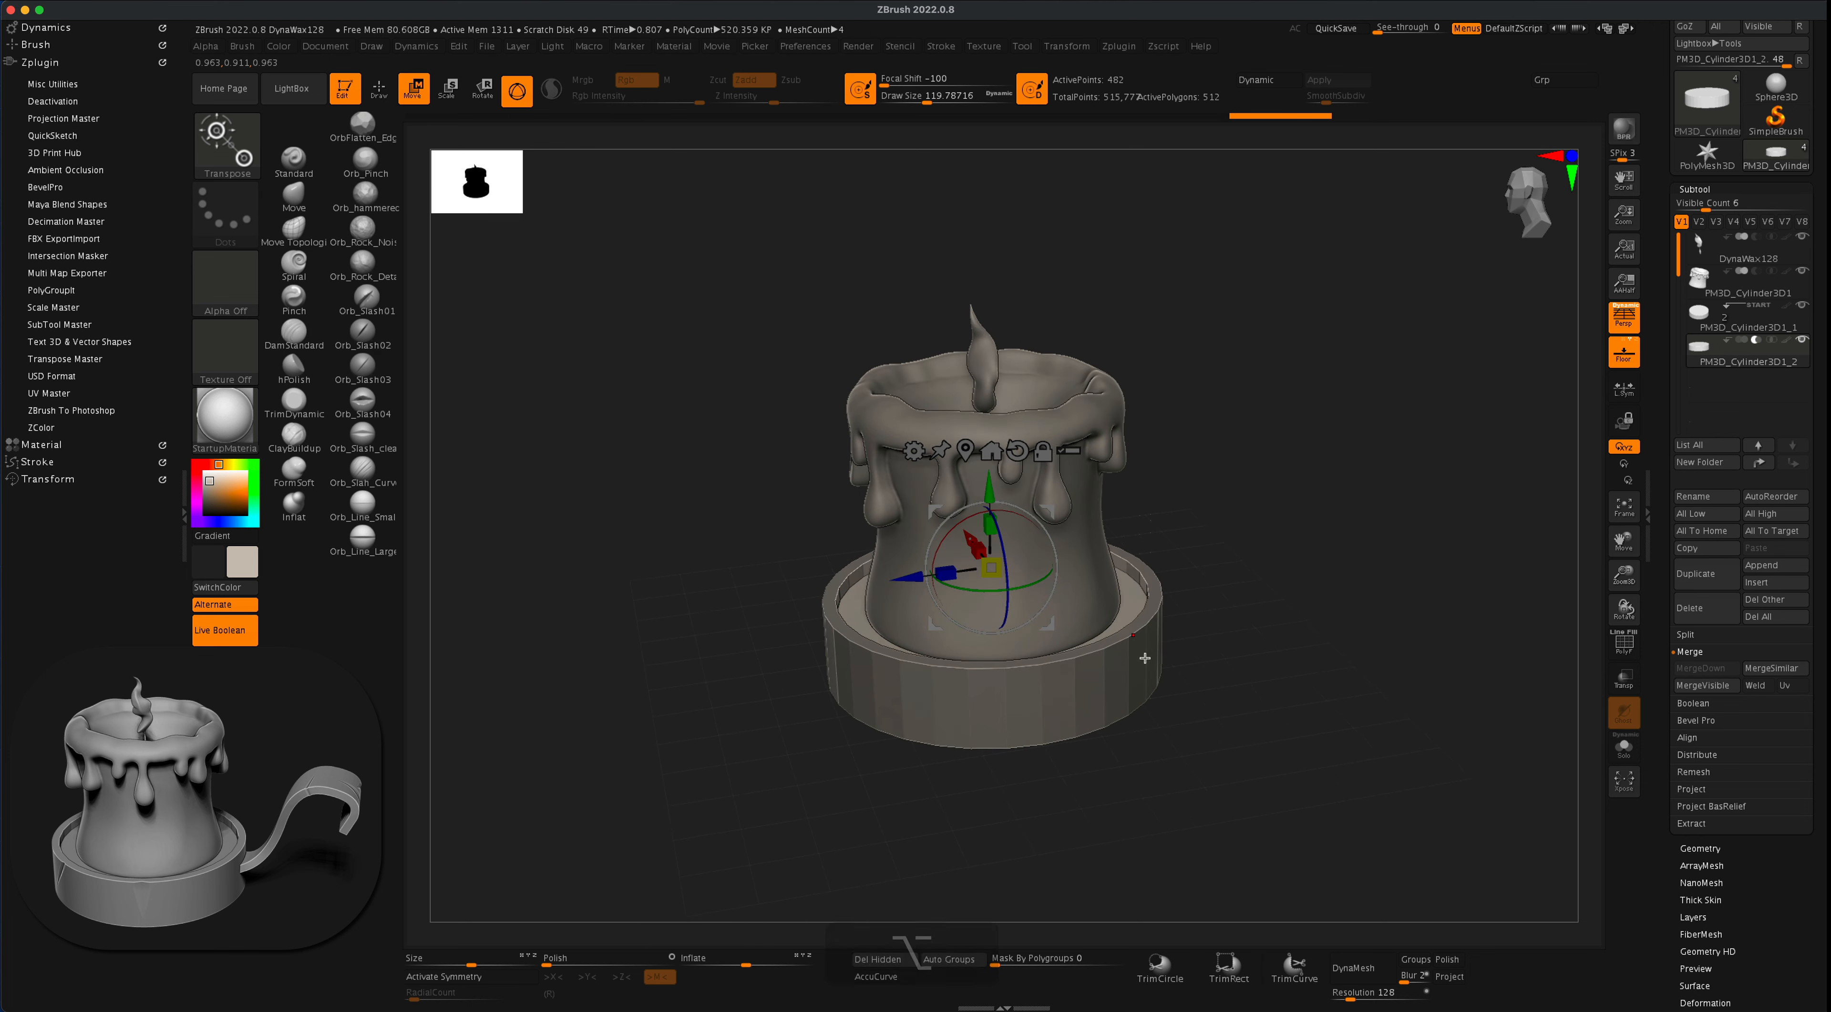
- Crease the outer dish cylinder's edges with a tolerance of 45 and subdivide it to level 5
click(1703, 318)
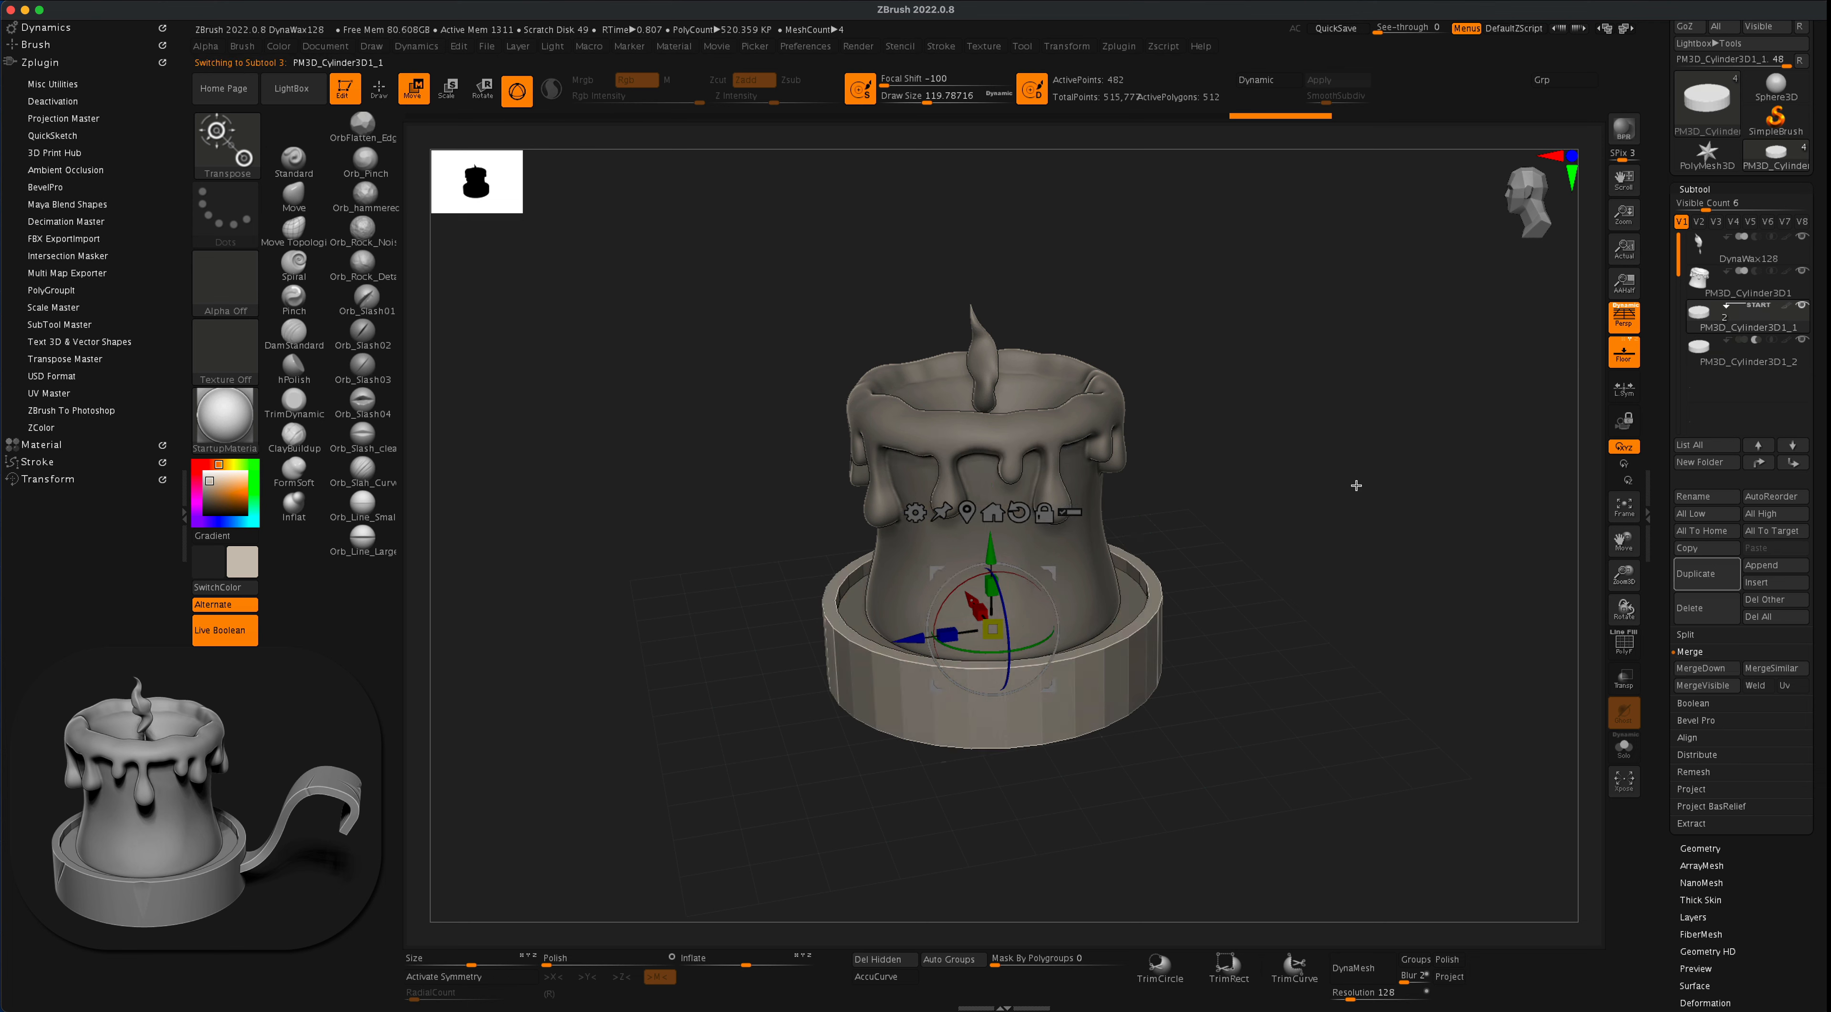
click(1698, 848)
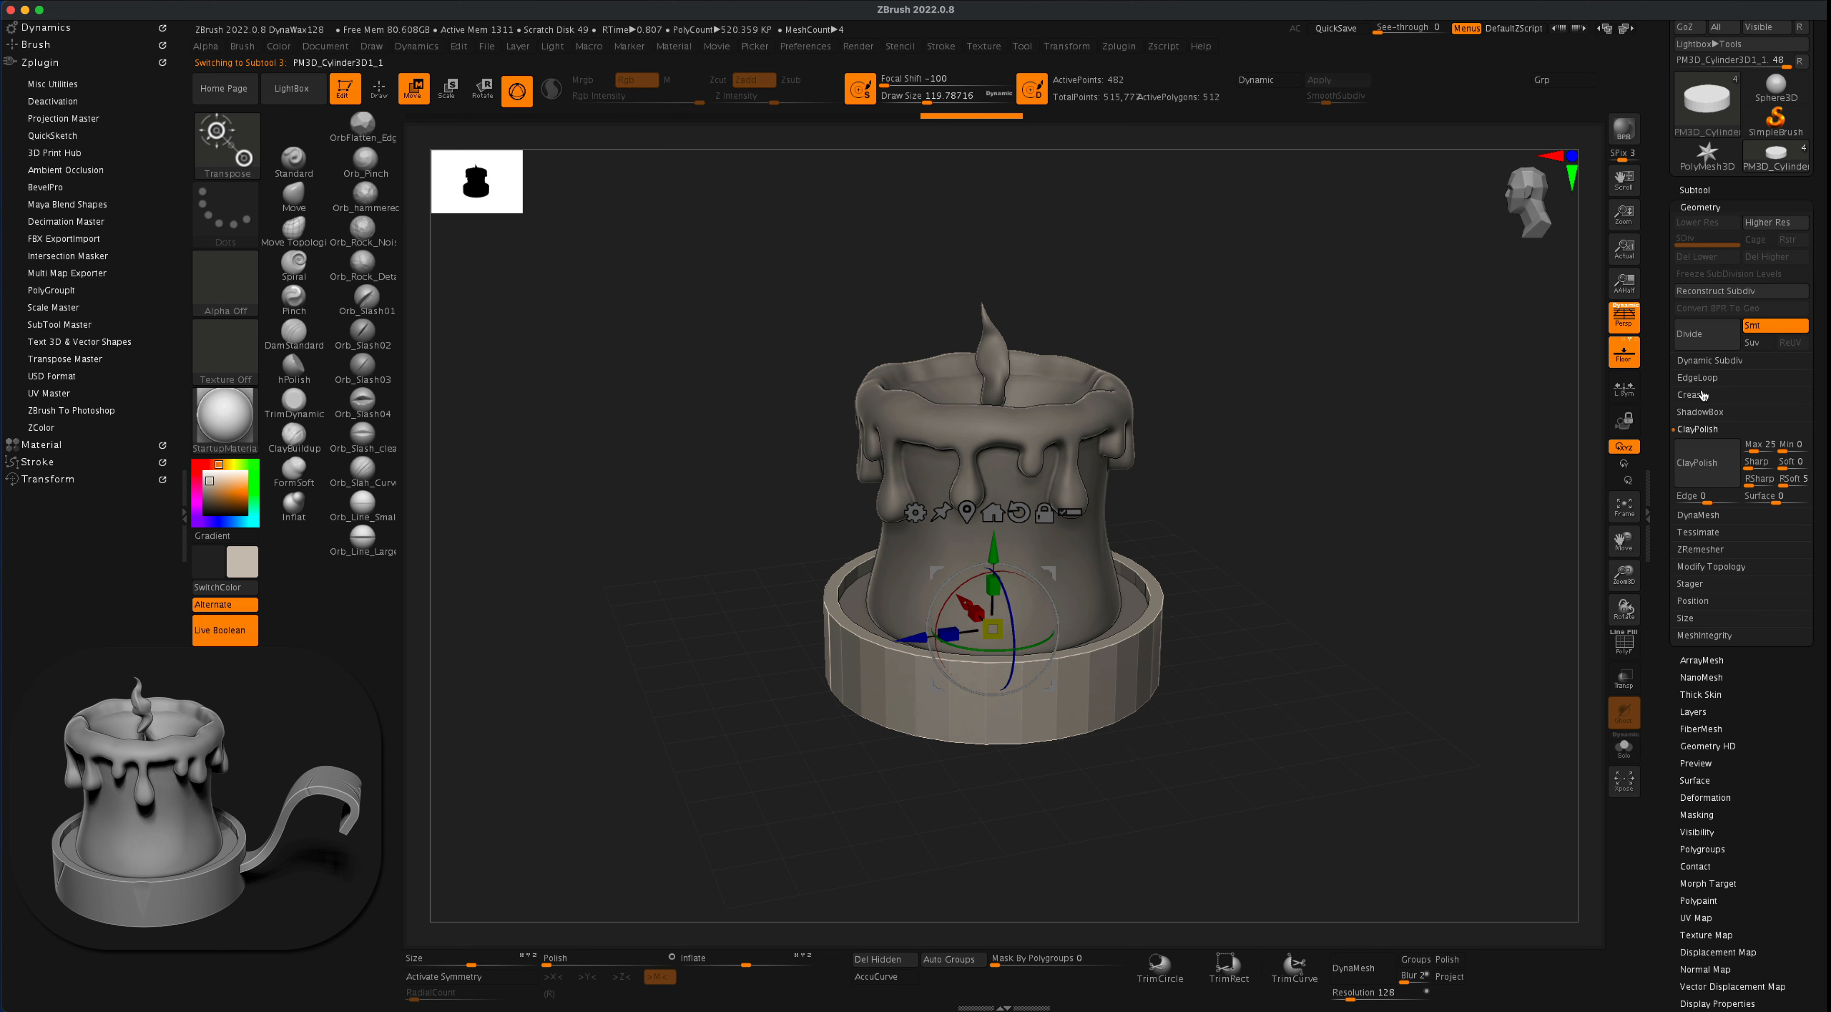
click(1700, 395)
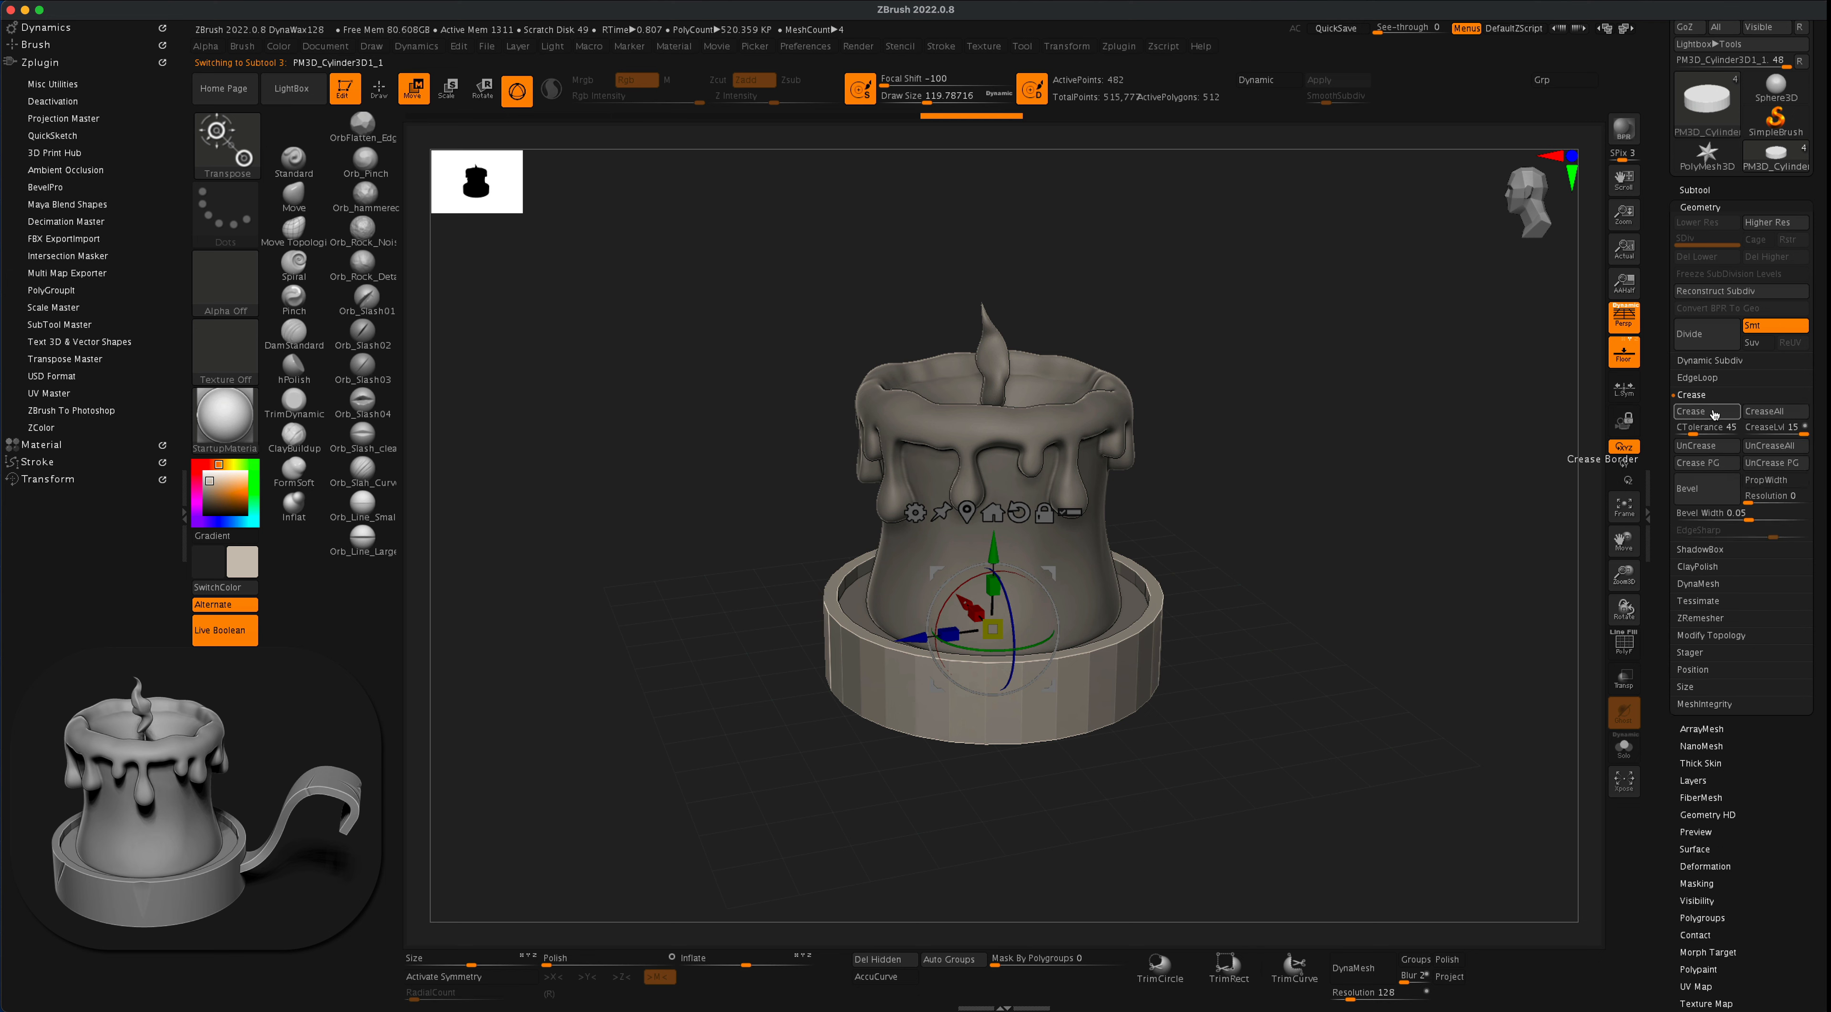
click(1713, 414)
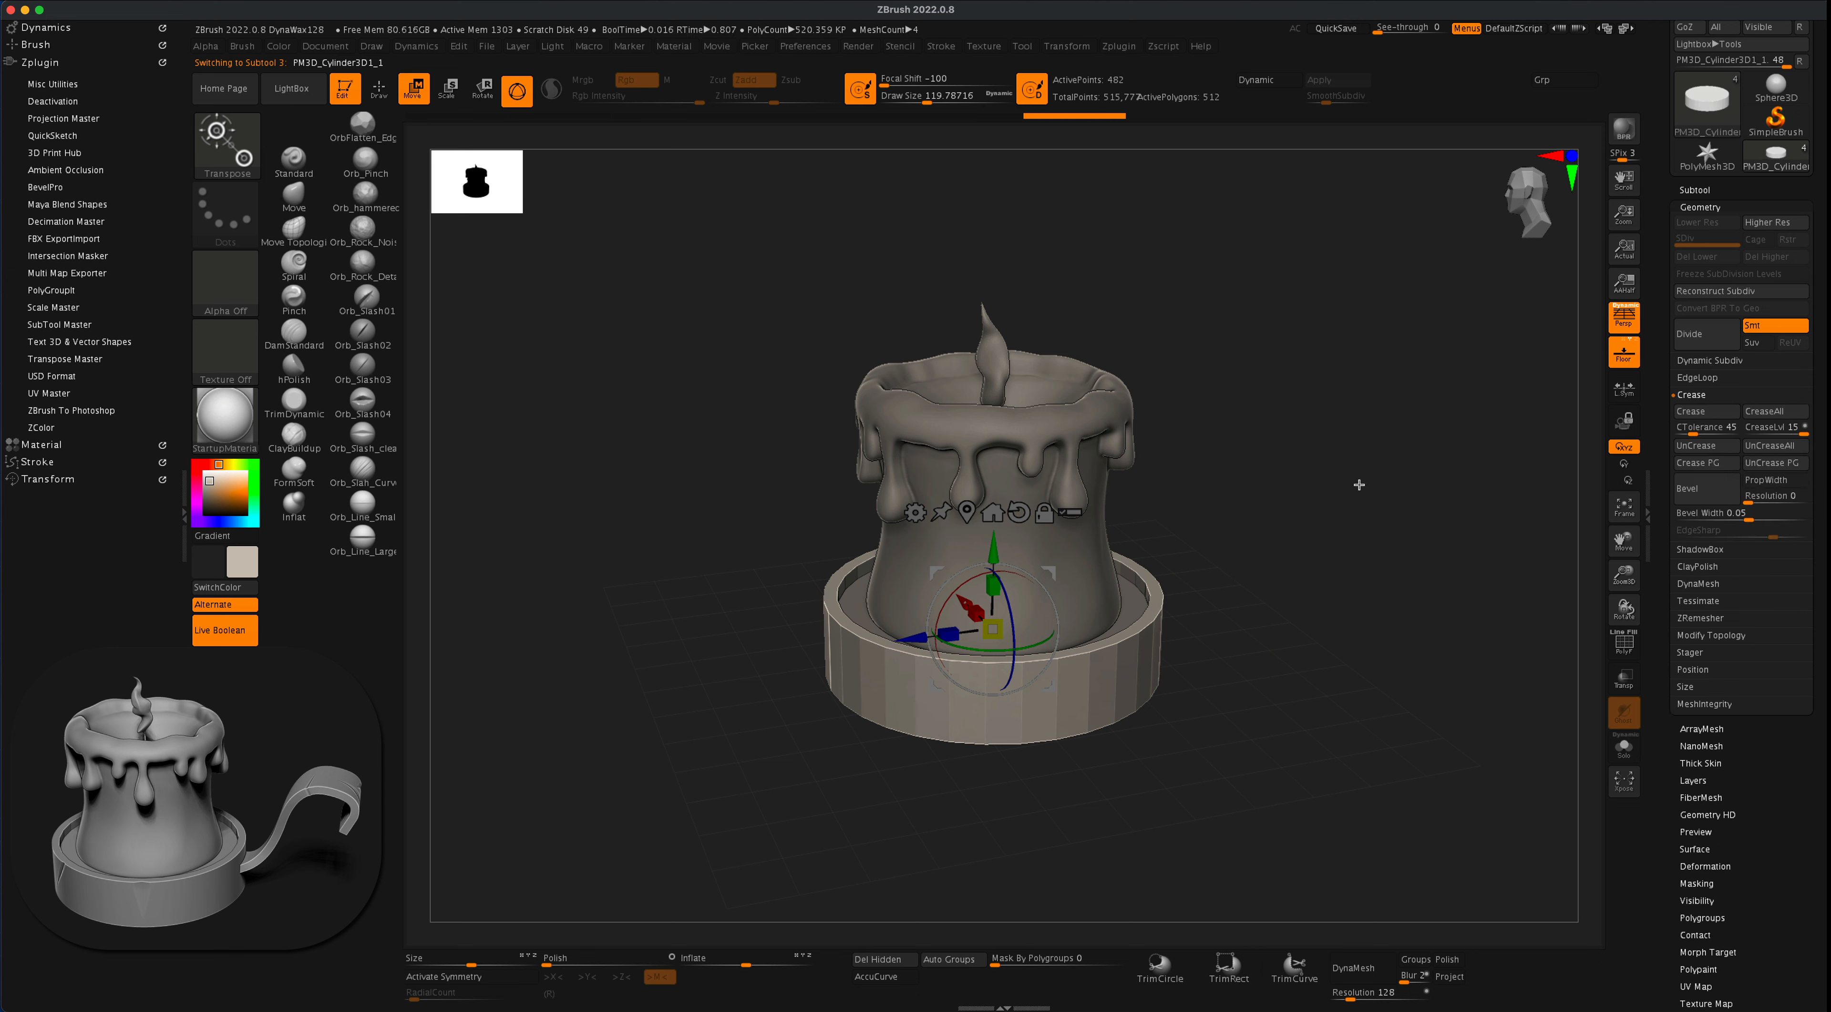
key(super+d)
key(super+d)
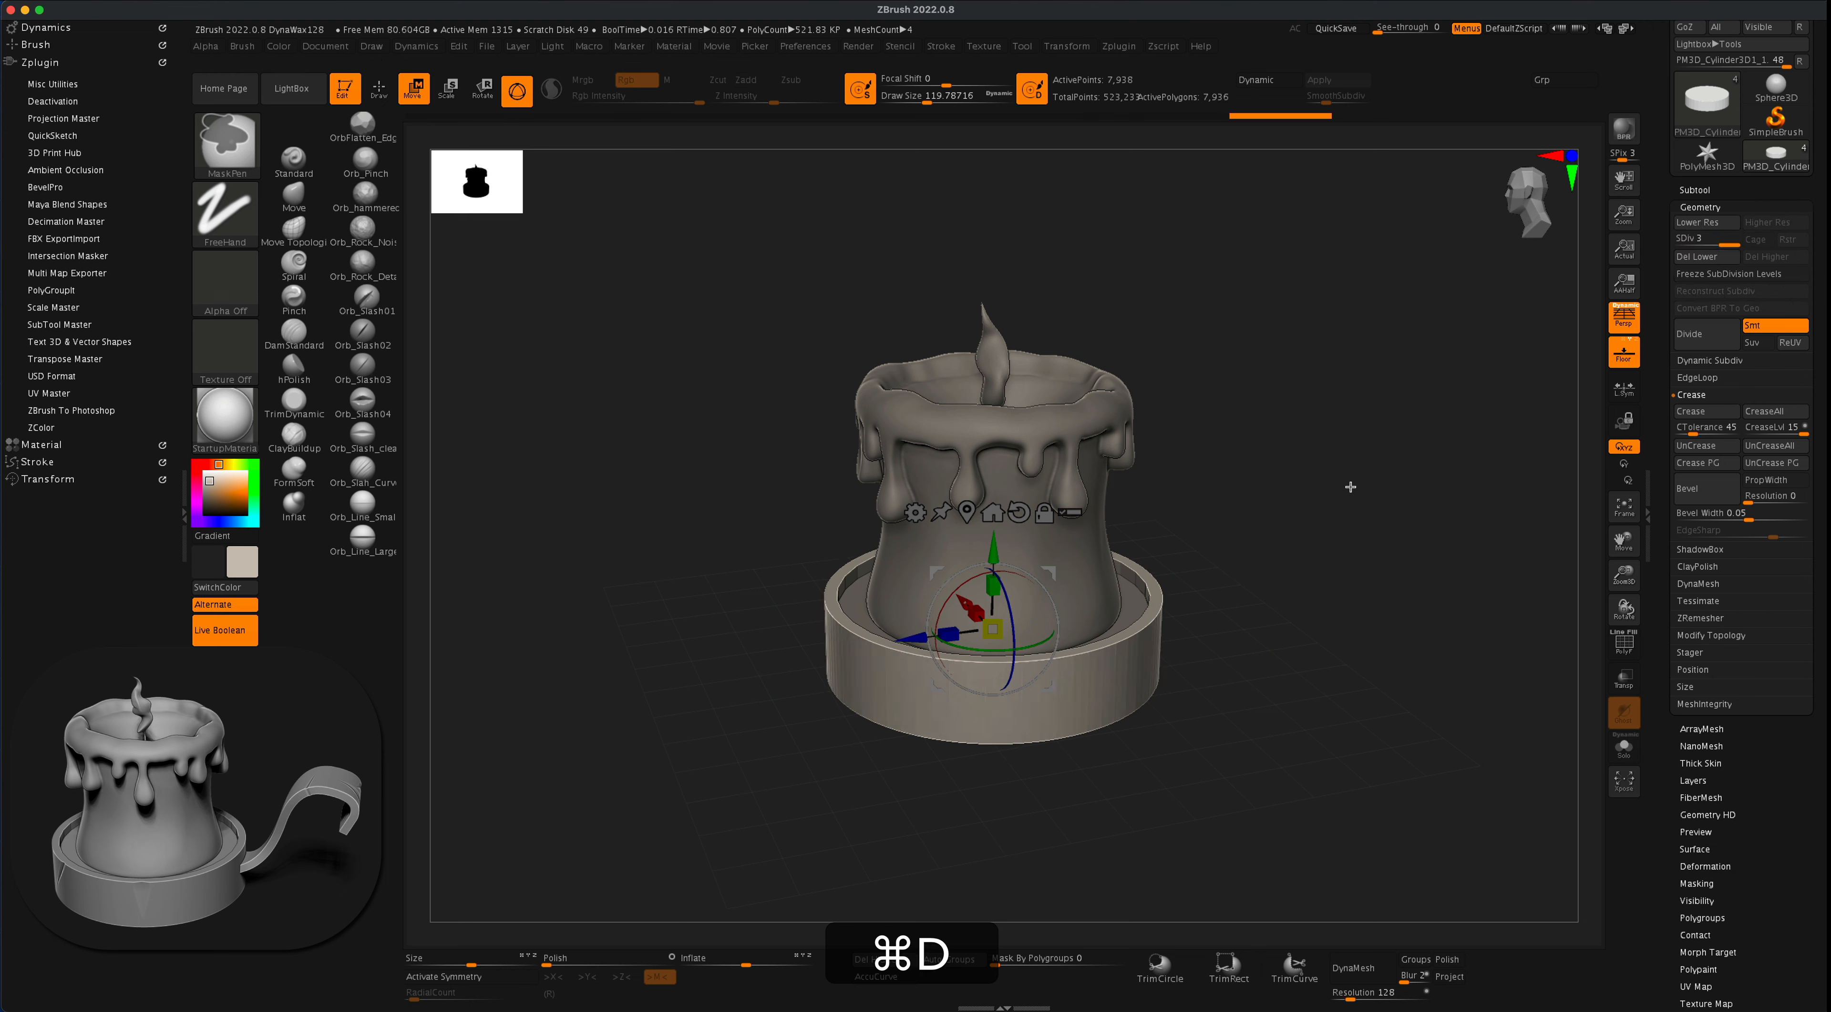
key(super+d)
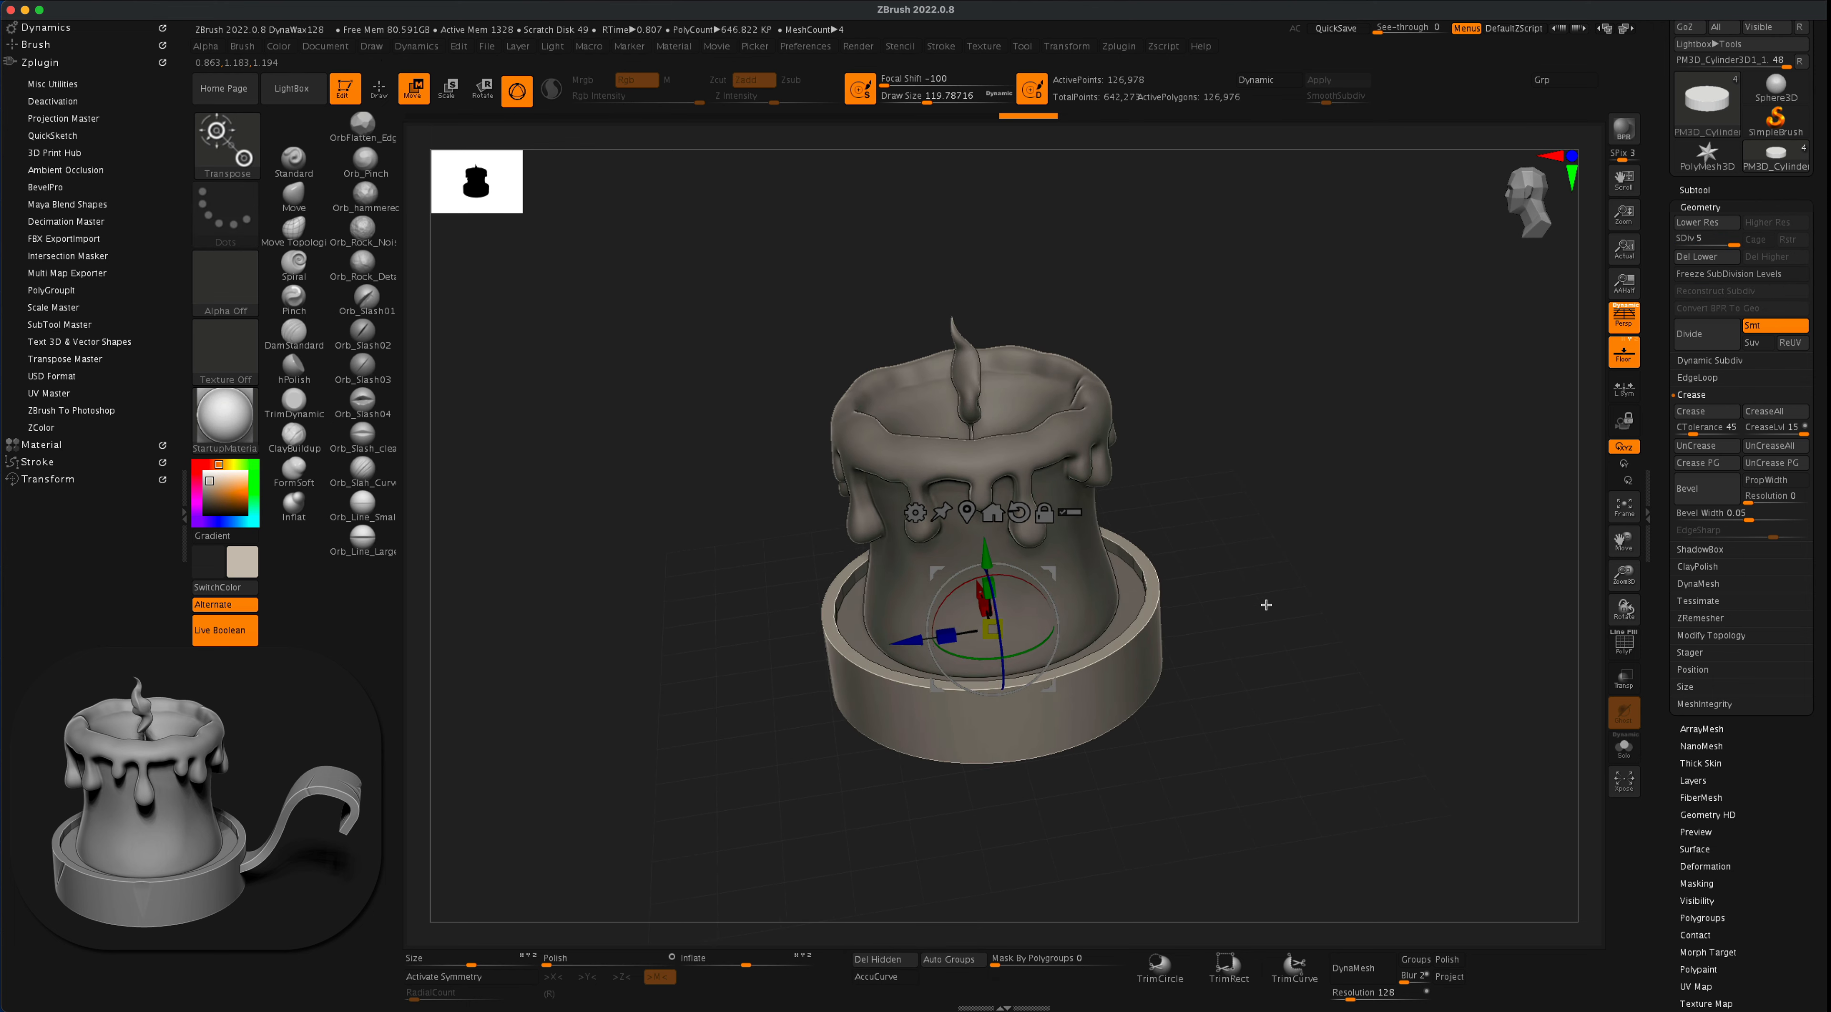
mouse_move(1295, 560)
mouse_down()
mouse_move(1293, 524)
mouse_move(1316, 572)
mouse_move(1324, 553)
mouse_up()
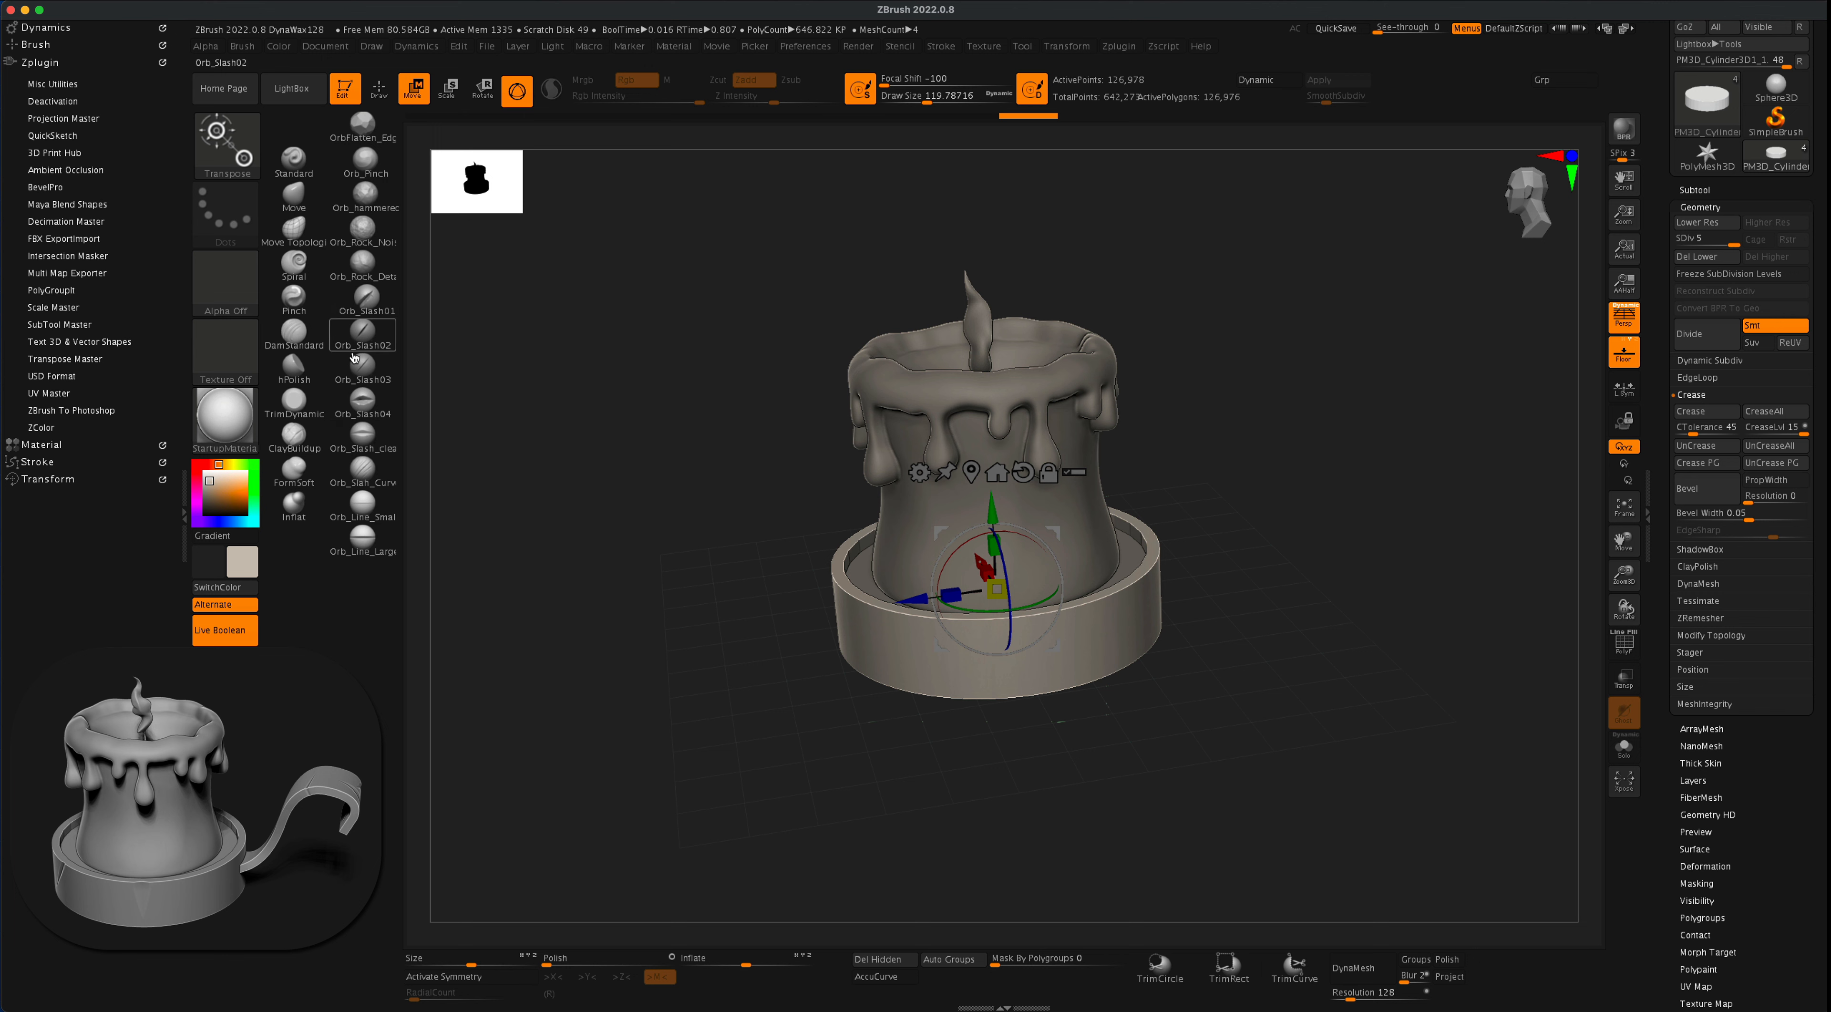
mouse_move(369, 375)
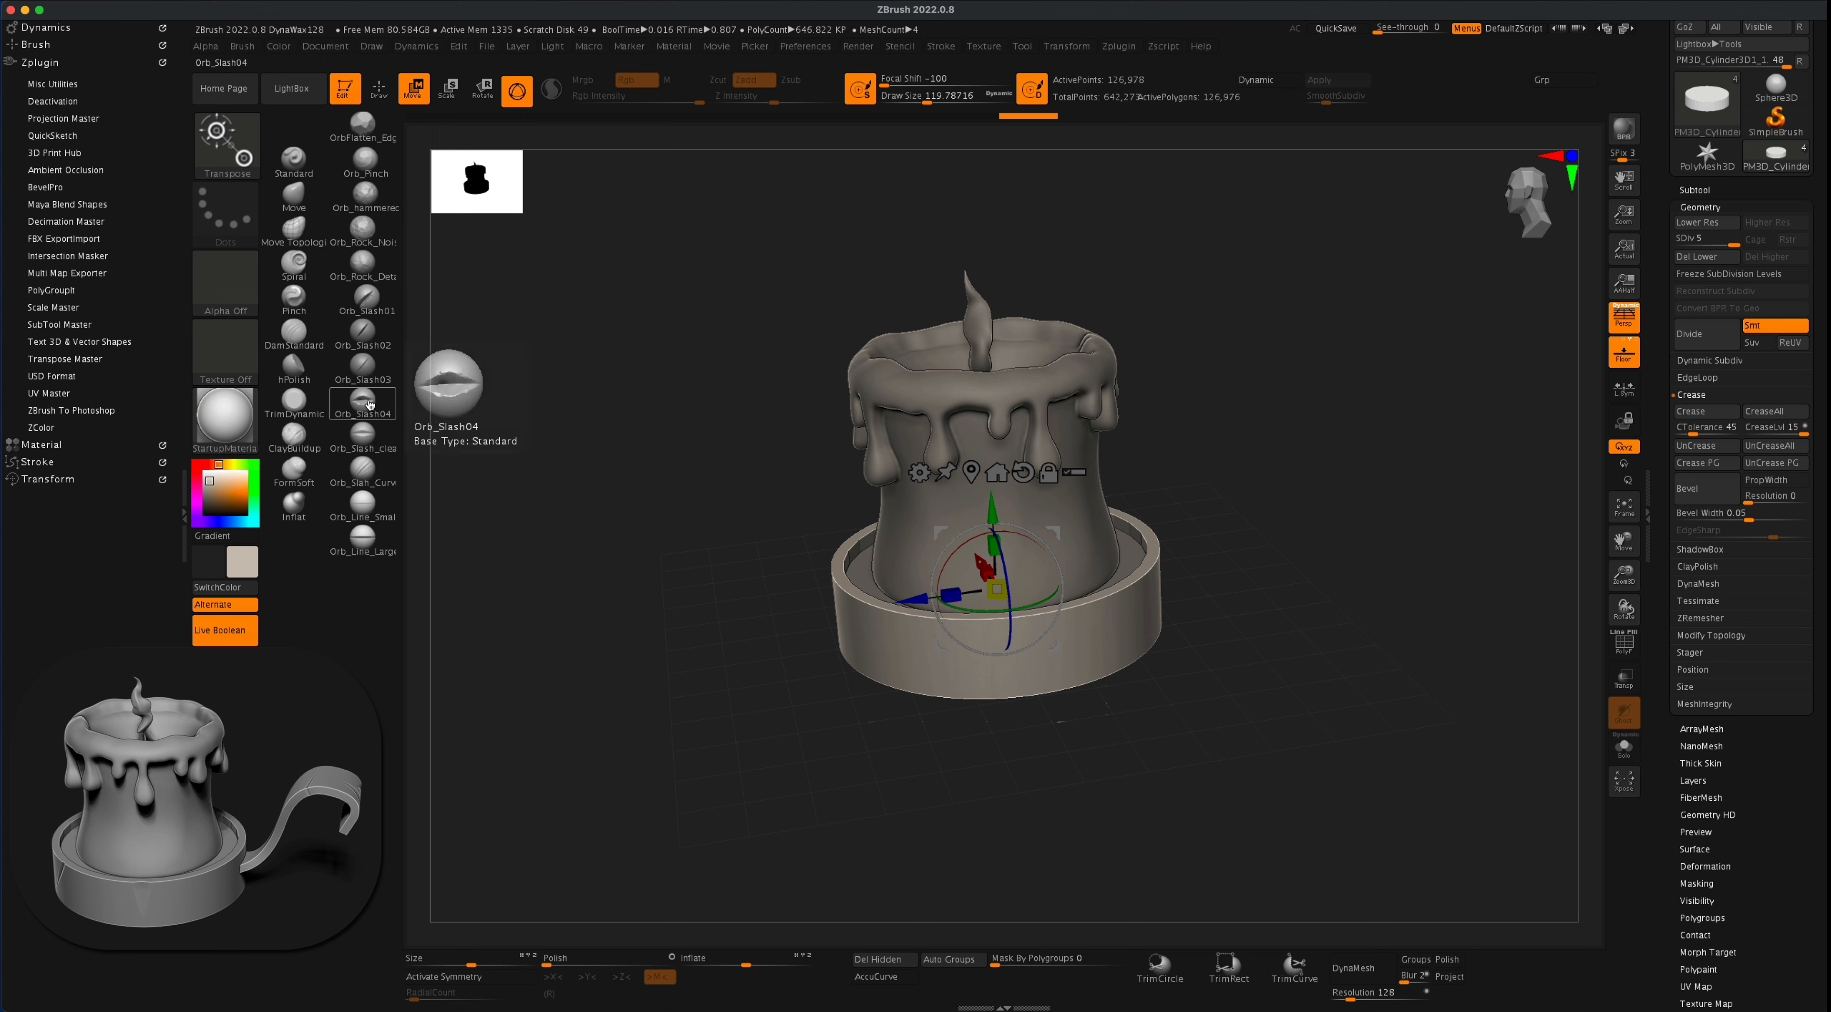
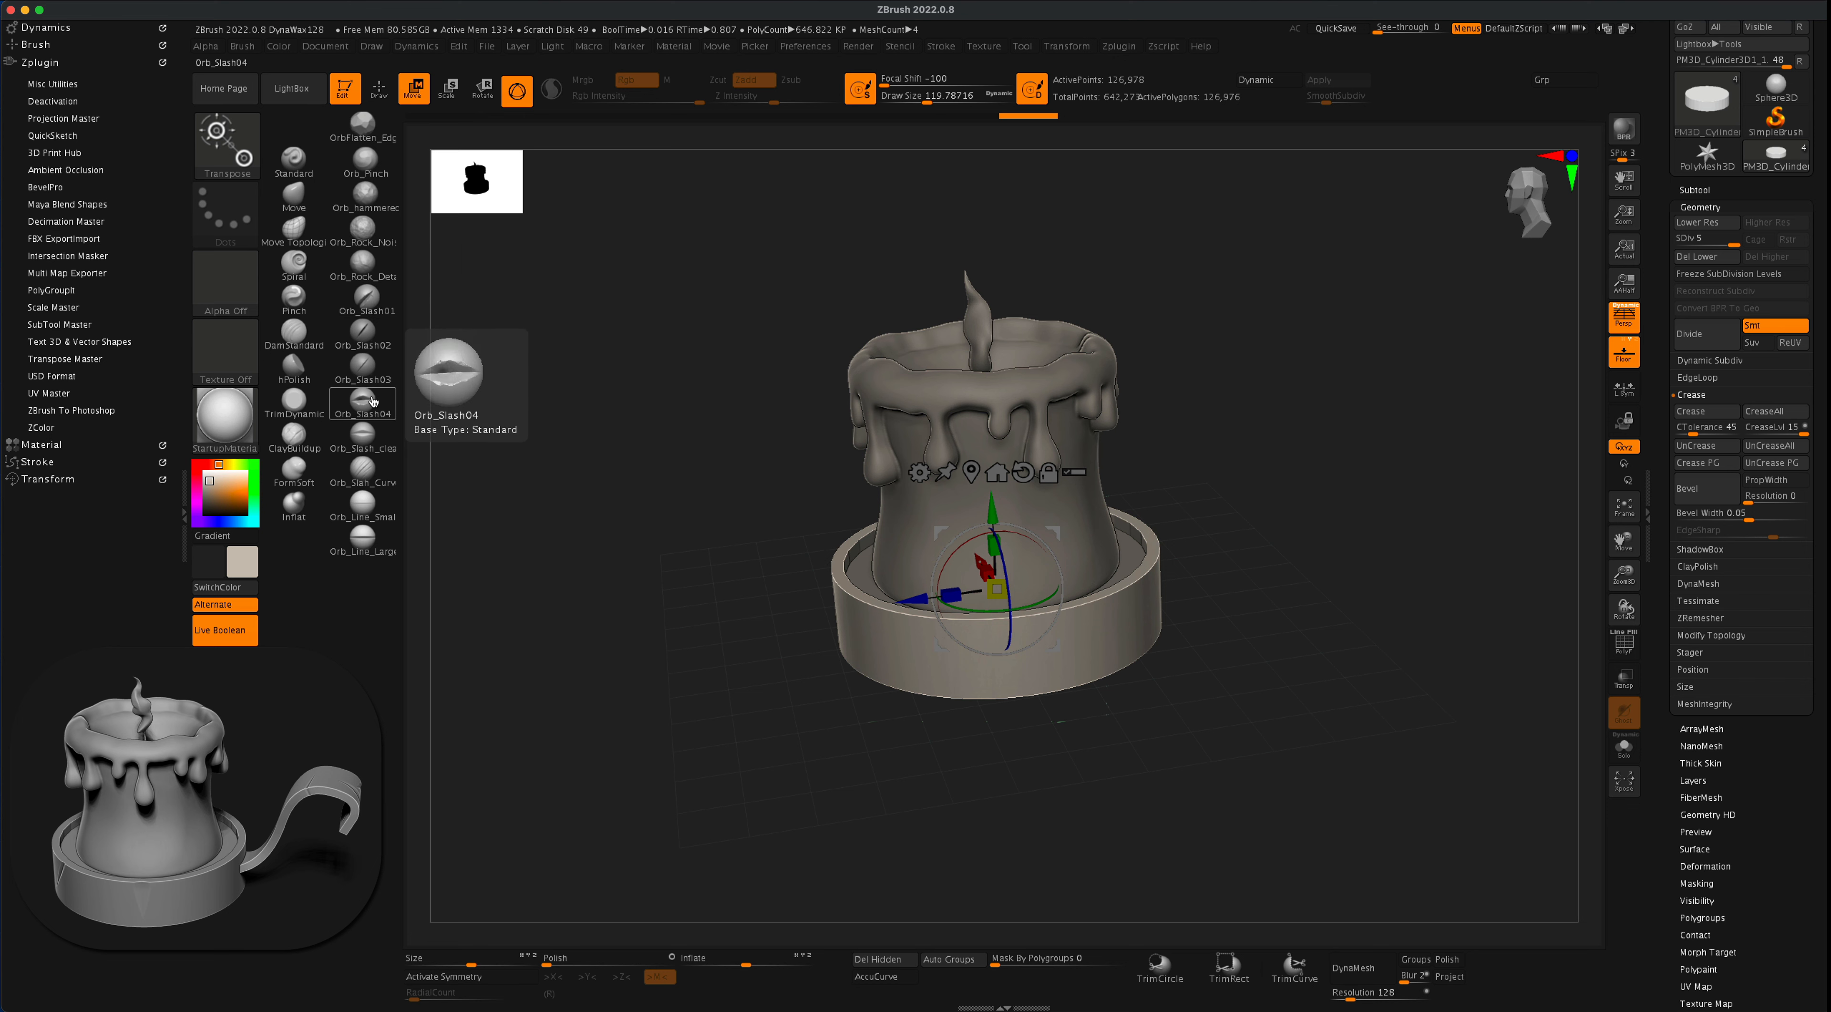
- Carve slash marks into the outer dish cylinder's front side with the Orb_Slash_clean and Orb_Slash02 brushes
click(369, 444)
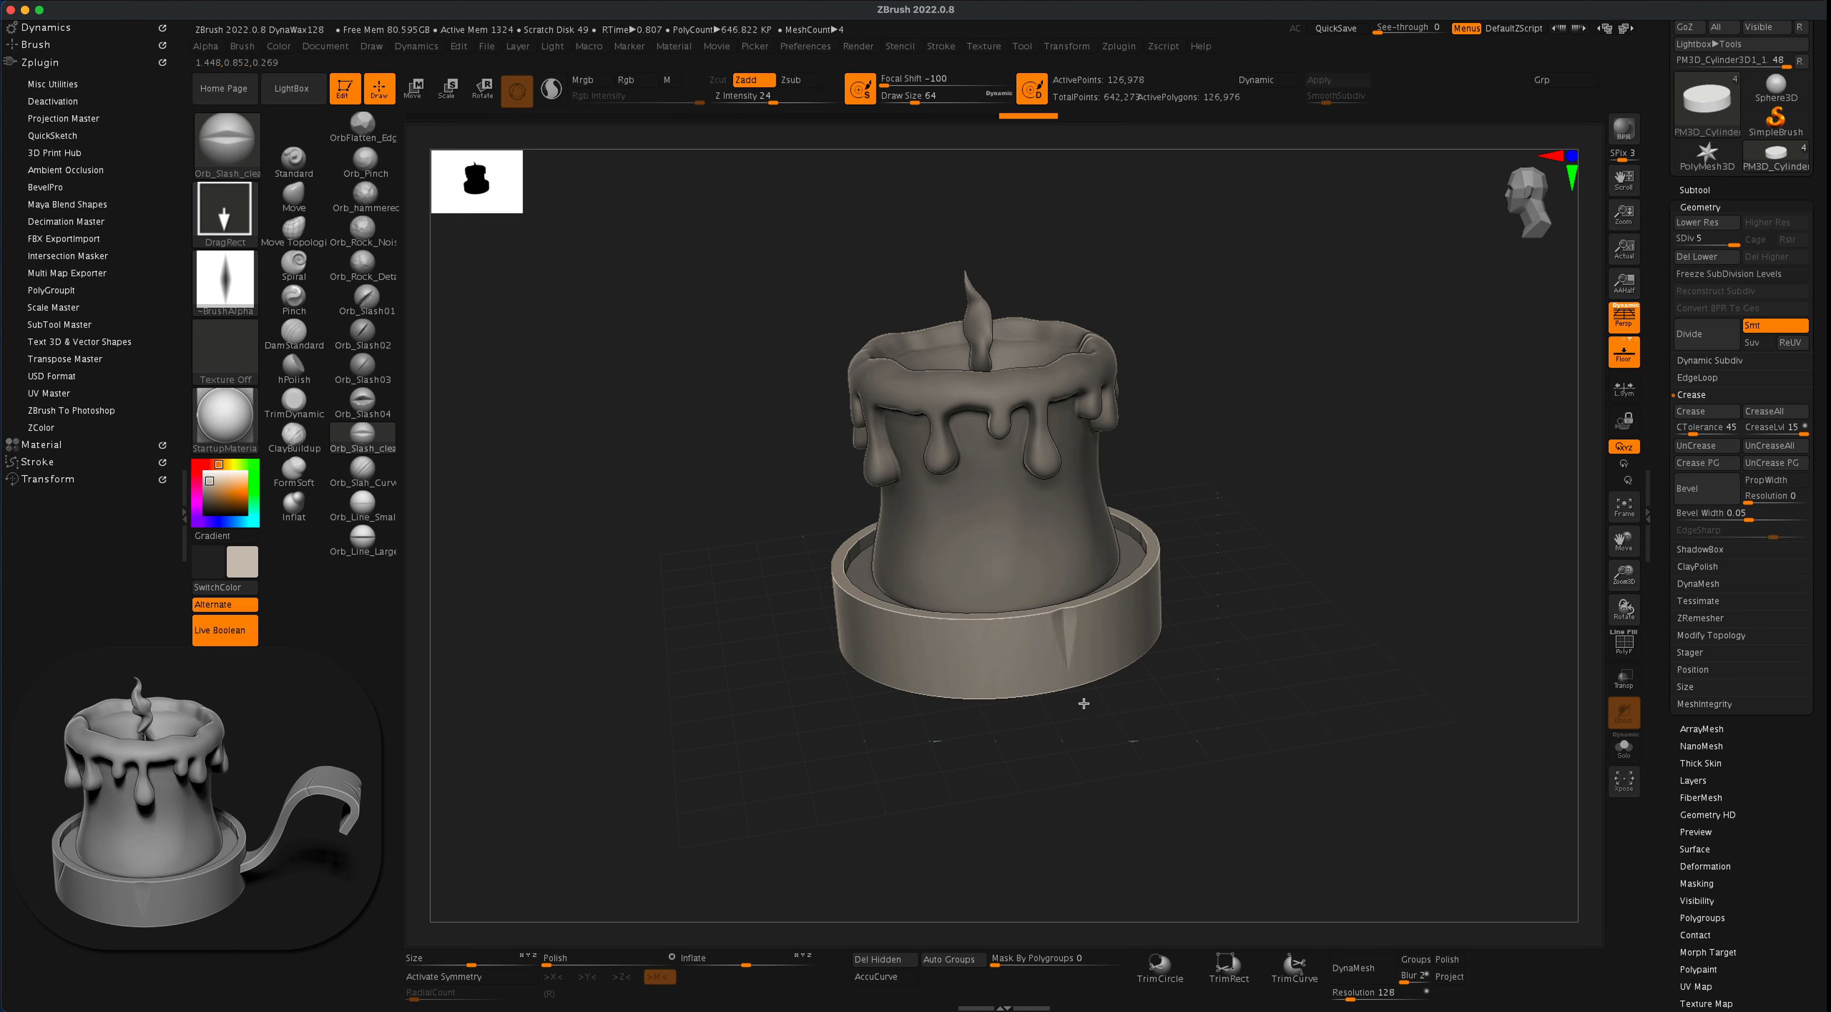
drag(1083, 699, 1272, 568)
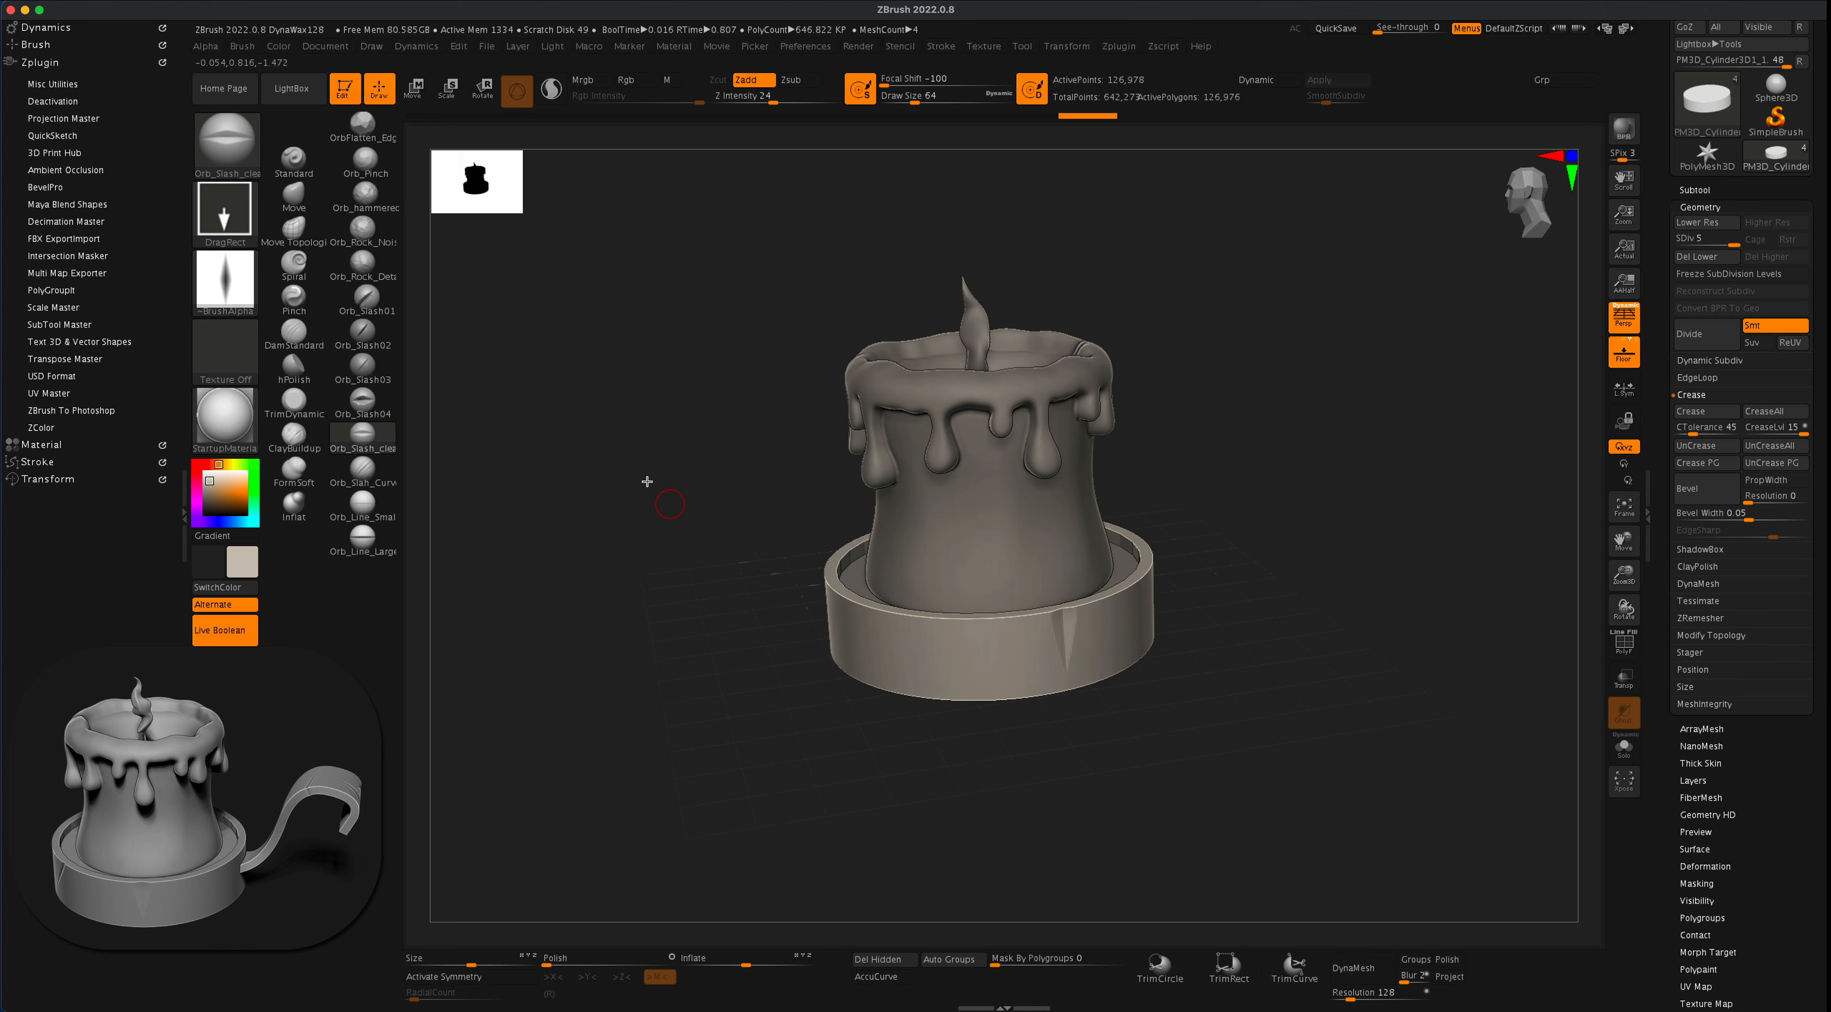
click(371, 347)
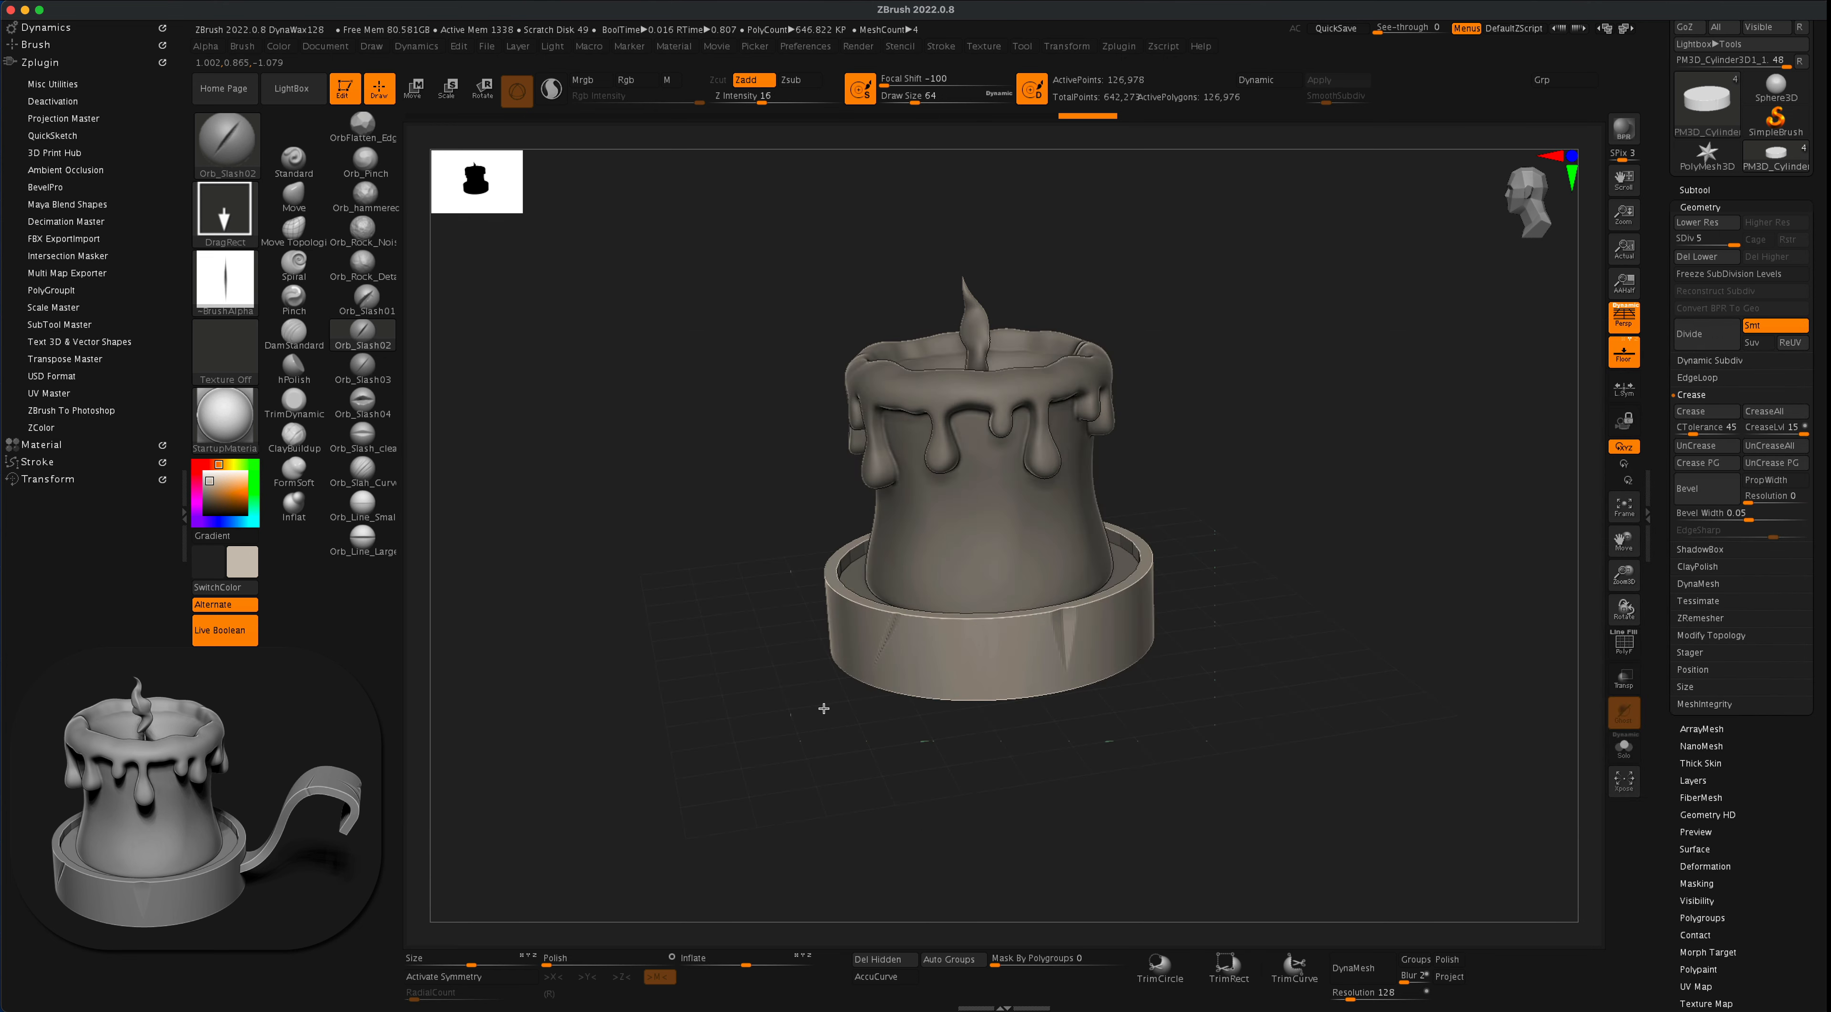
- Undo the last slash and subdivide the outer dish cylinder to level 7
key(super+z)
key(super+z)
key(super+z)
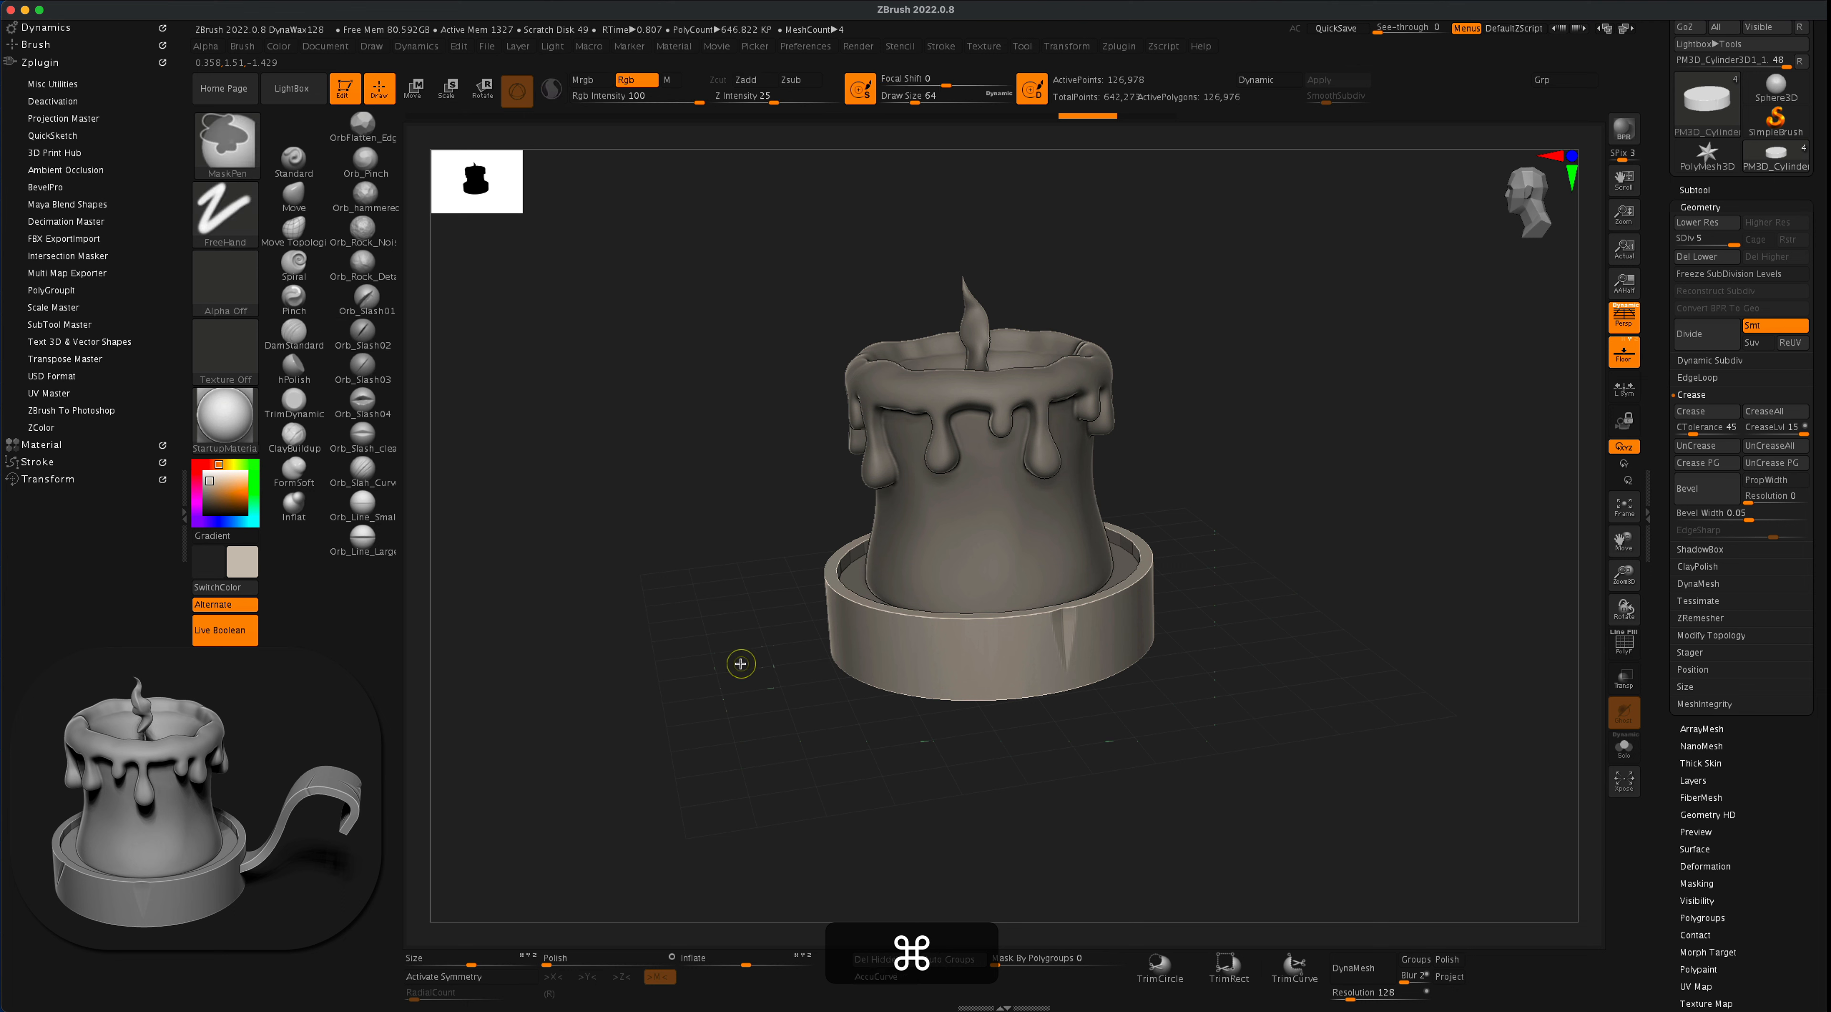
key(super+d)
key(super+d)
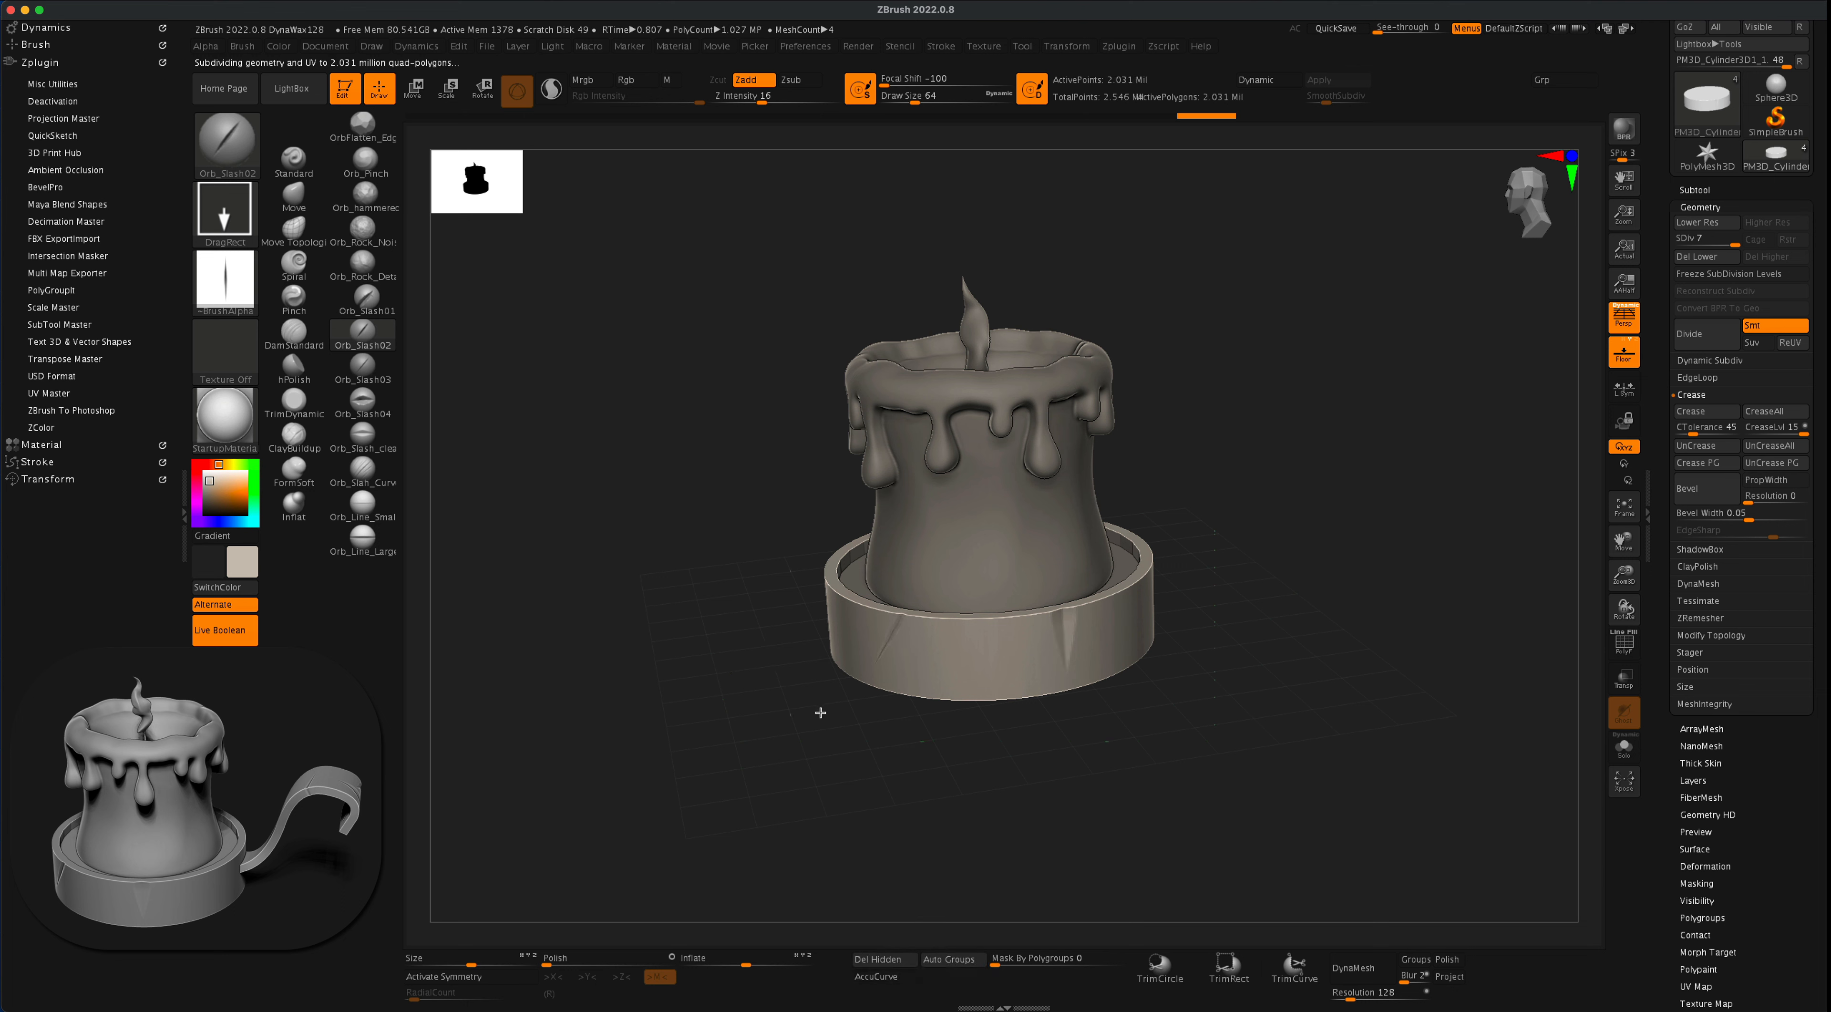
- Cut more Orb_Slash02 cracks around the dish's outer wall, undoing the crossing strokes
mouse_move(1292, 511)
mouse_down()
mouse_move(1434, 543)
mouse_move(950, 598)
mouse_move(895, 670)
mouse_up()
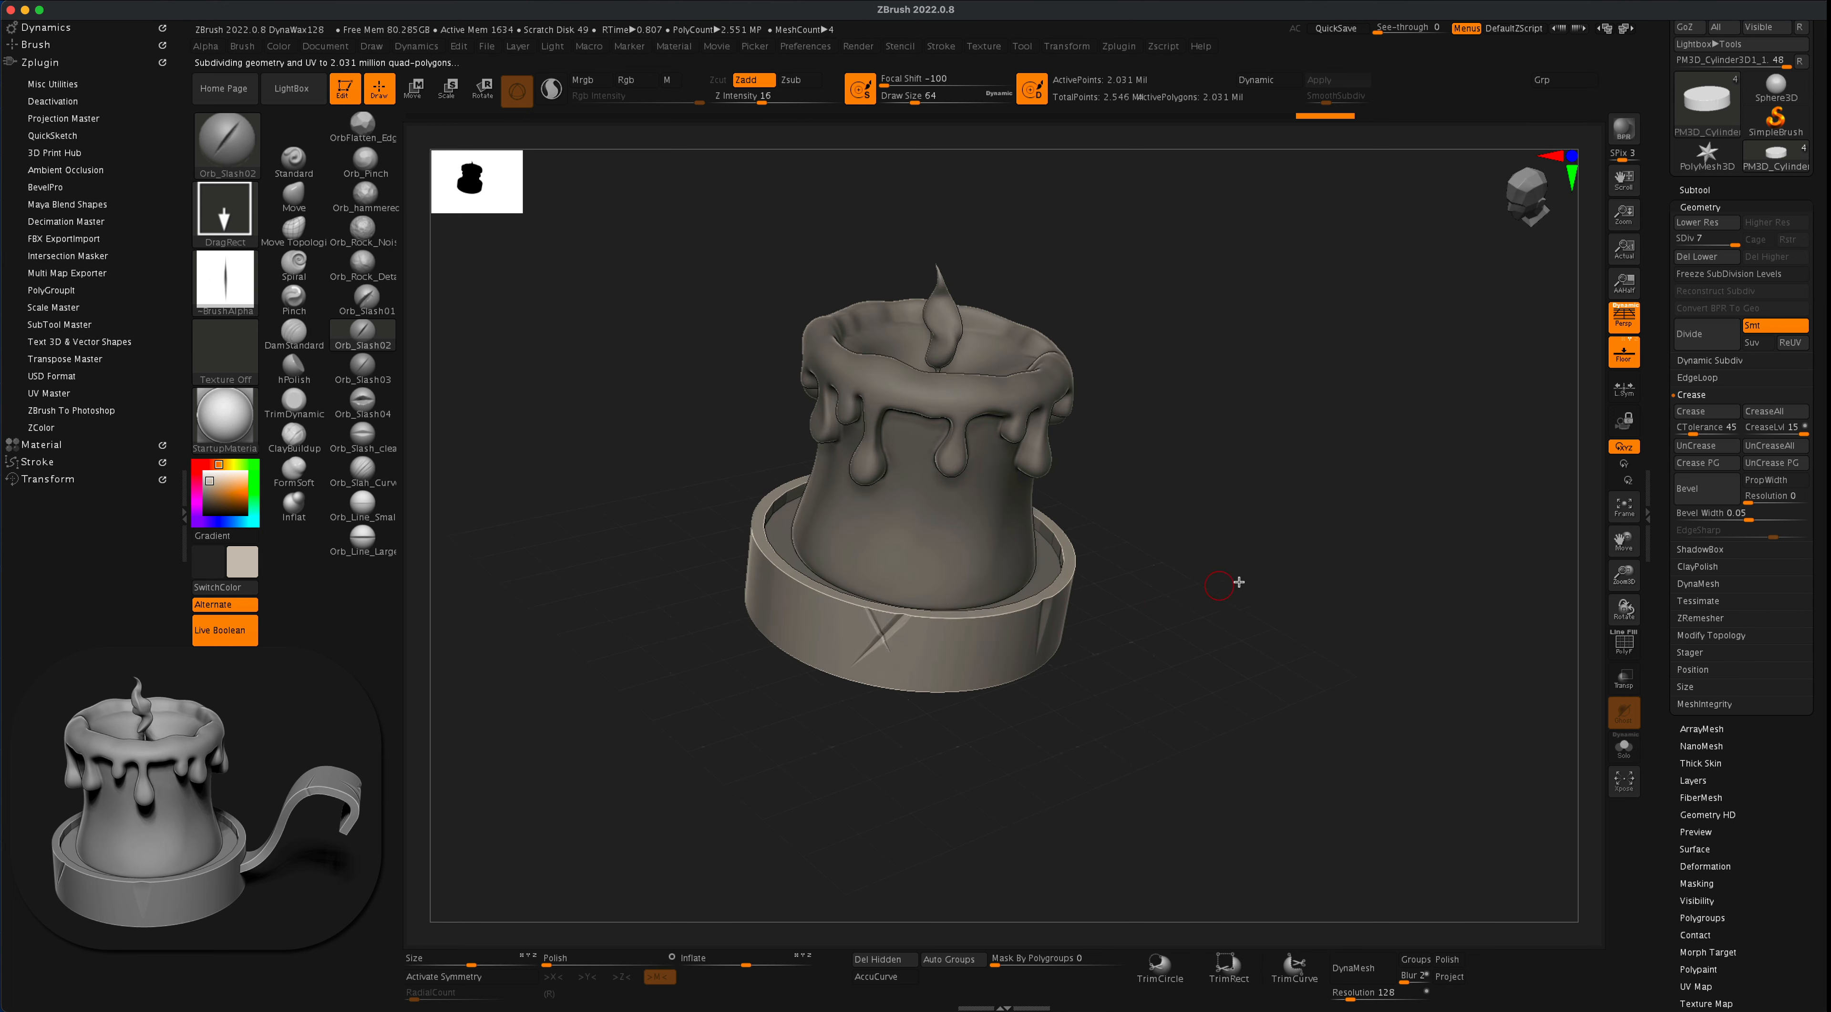
drag(1238, 582, 1226, 546)
key(super+z)
key(super+z)
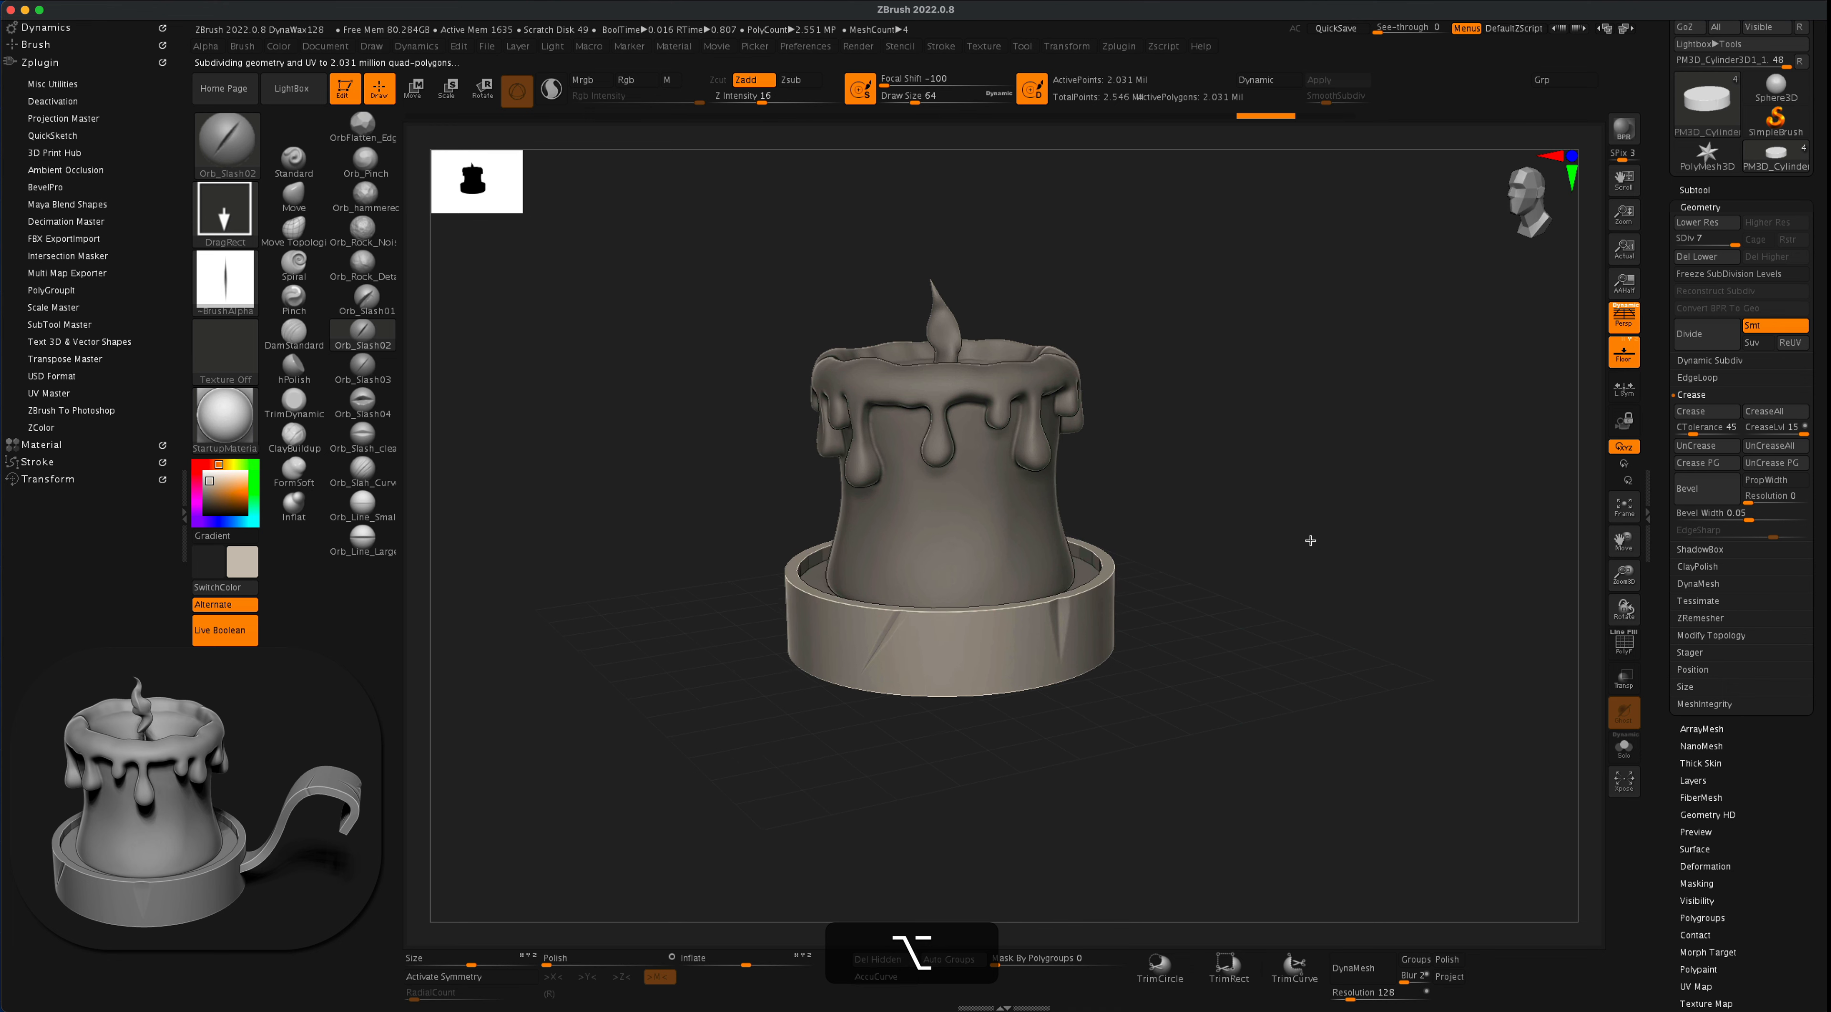
drag(1293, 548, 1094, 521)
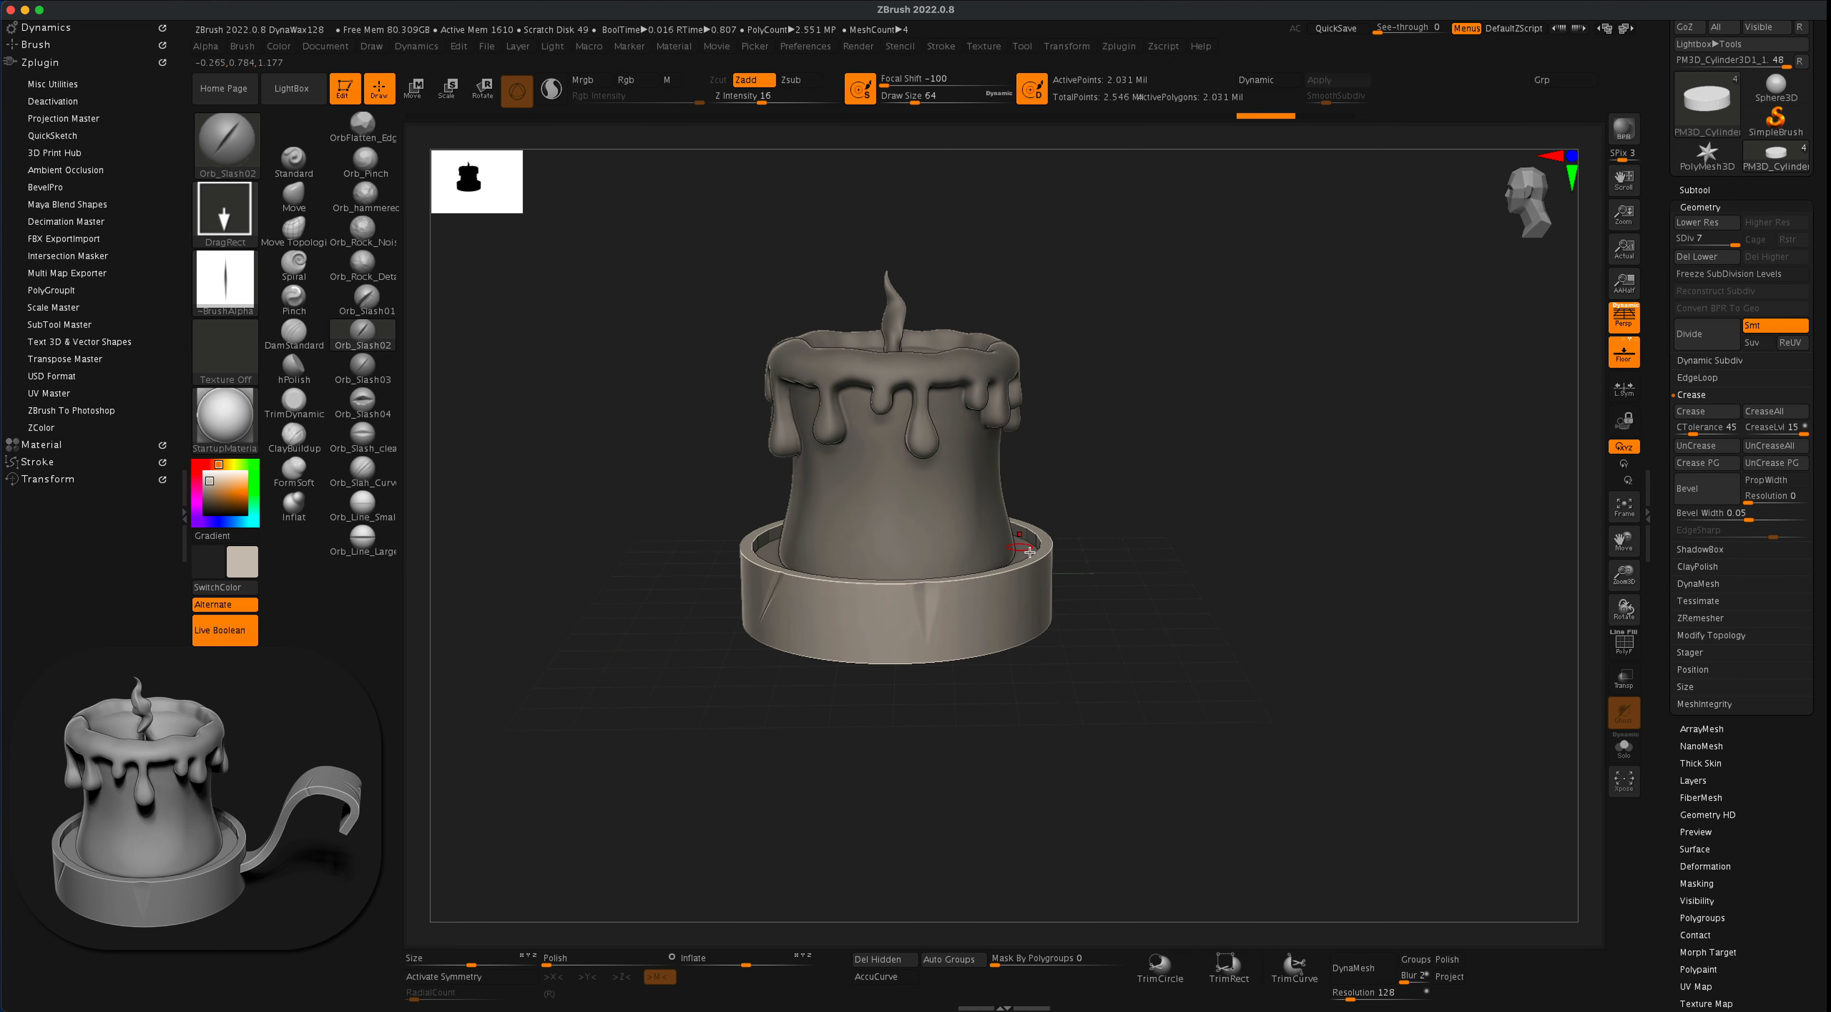
alt+drag(1193, 441, 1140, 445)
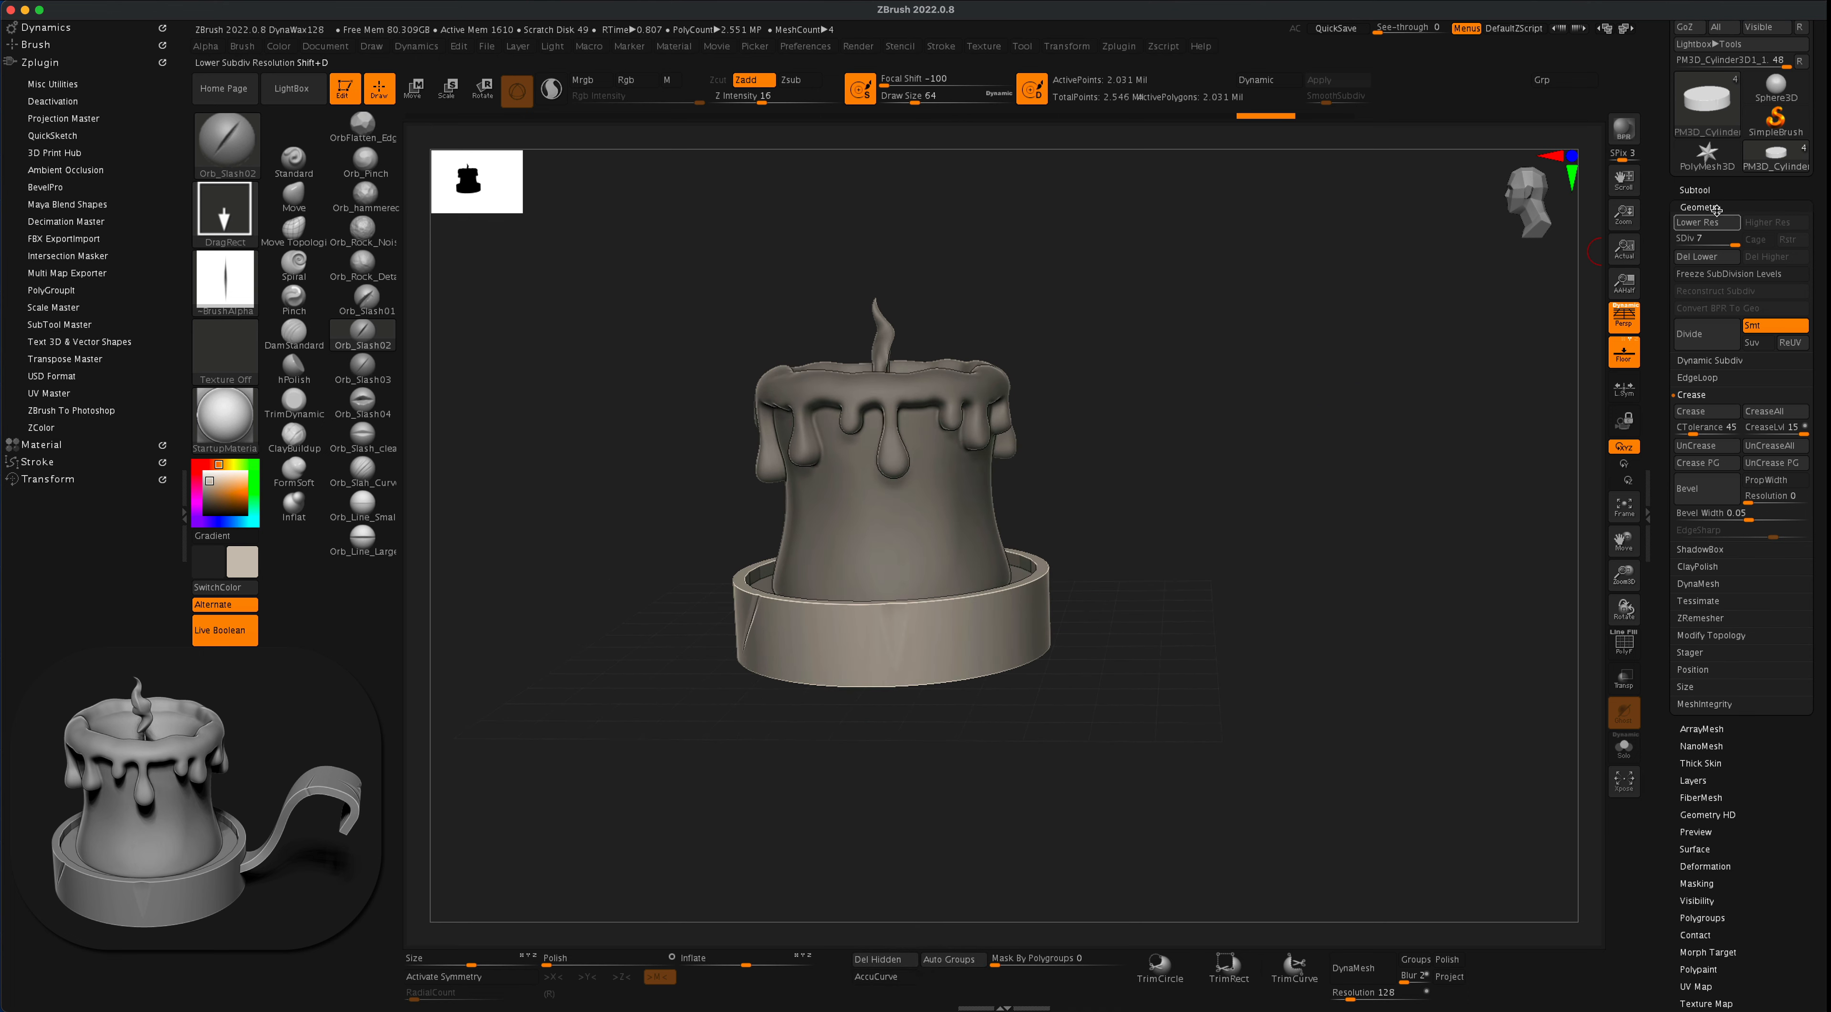
- Append a Cube3D as a new subtool and make it the active one
click(1698, 188)
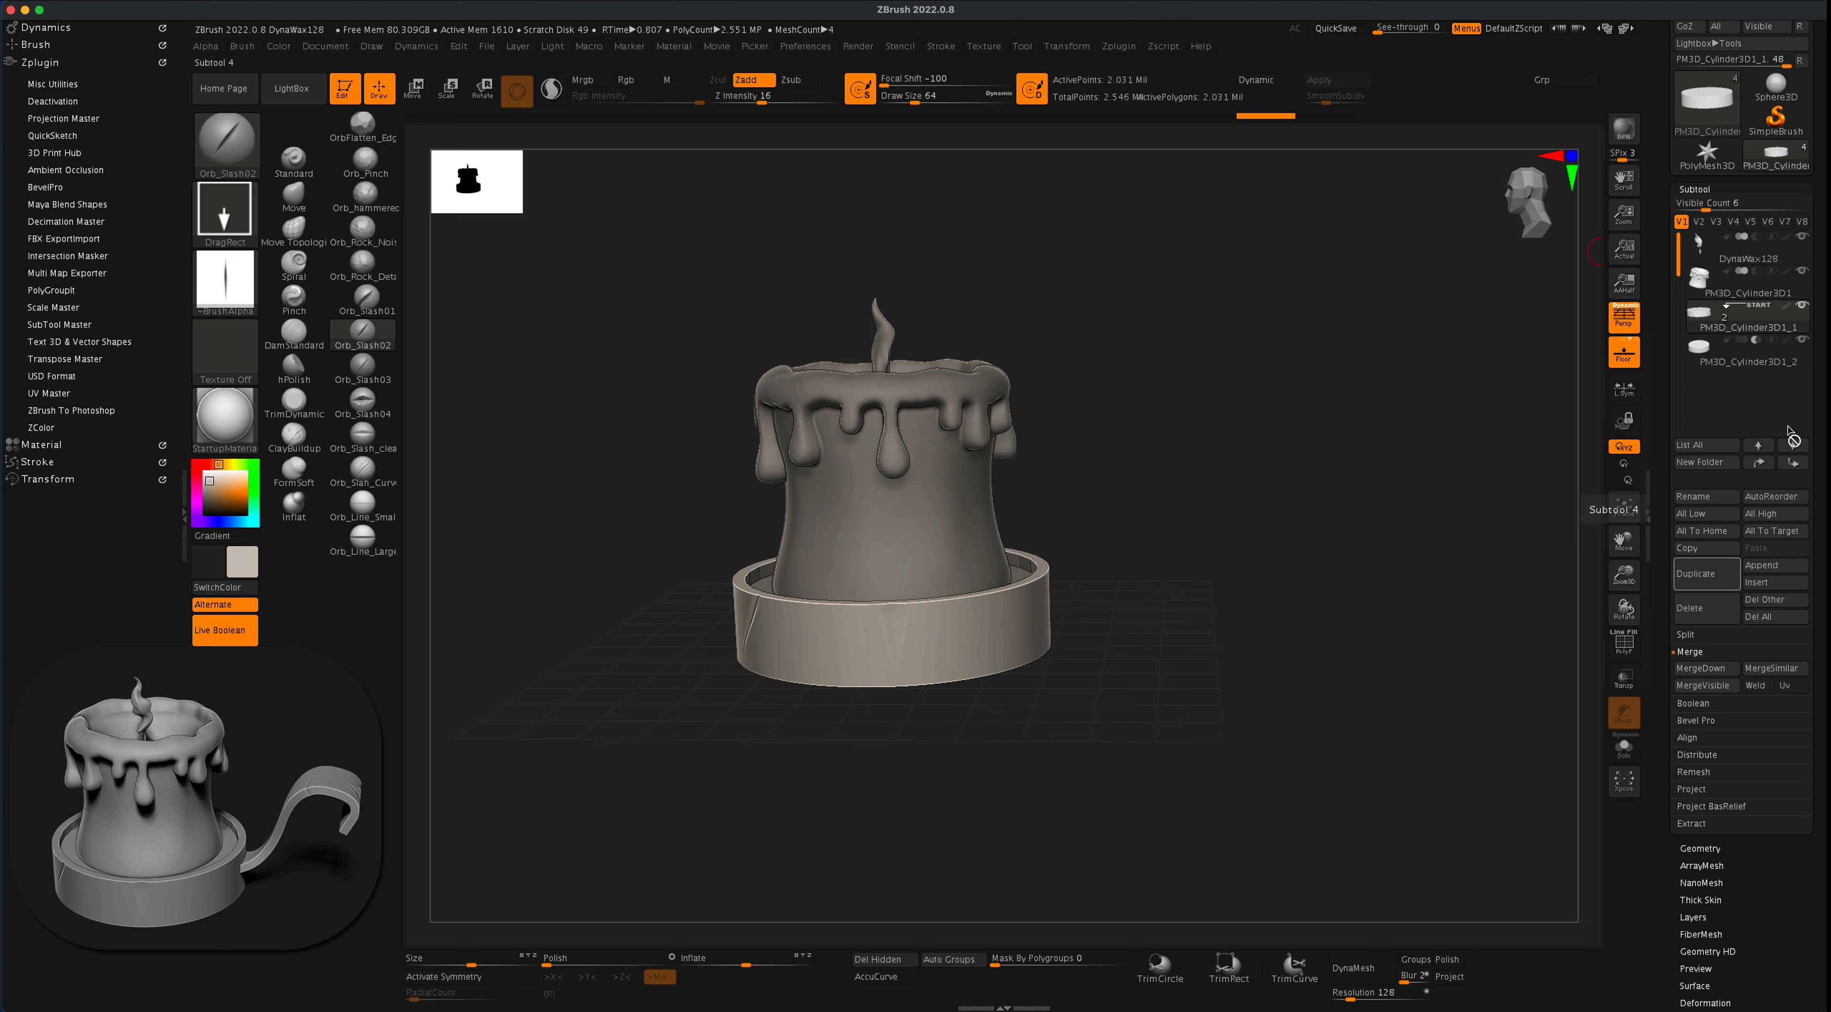
click(1770, 566)
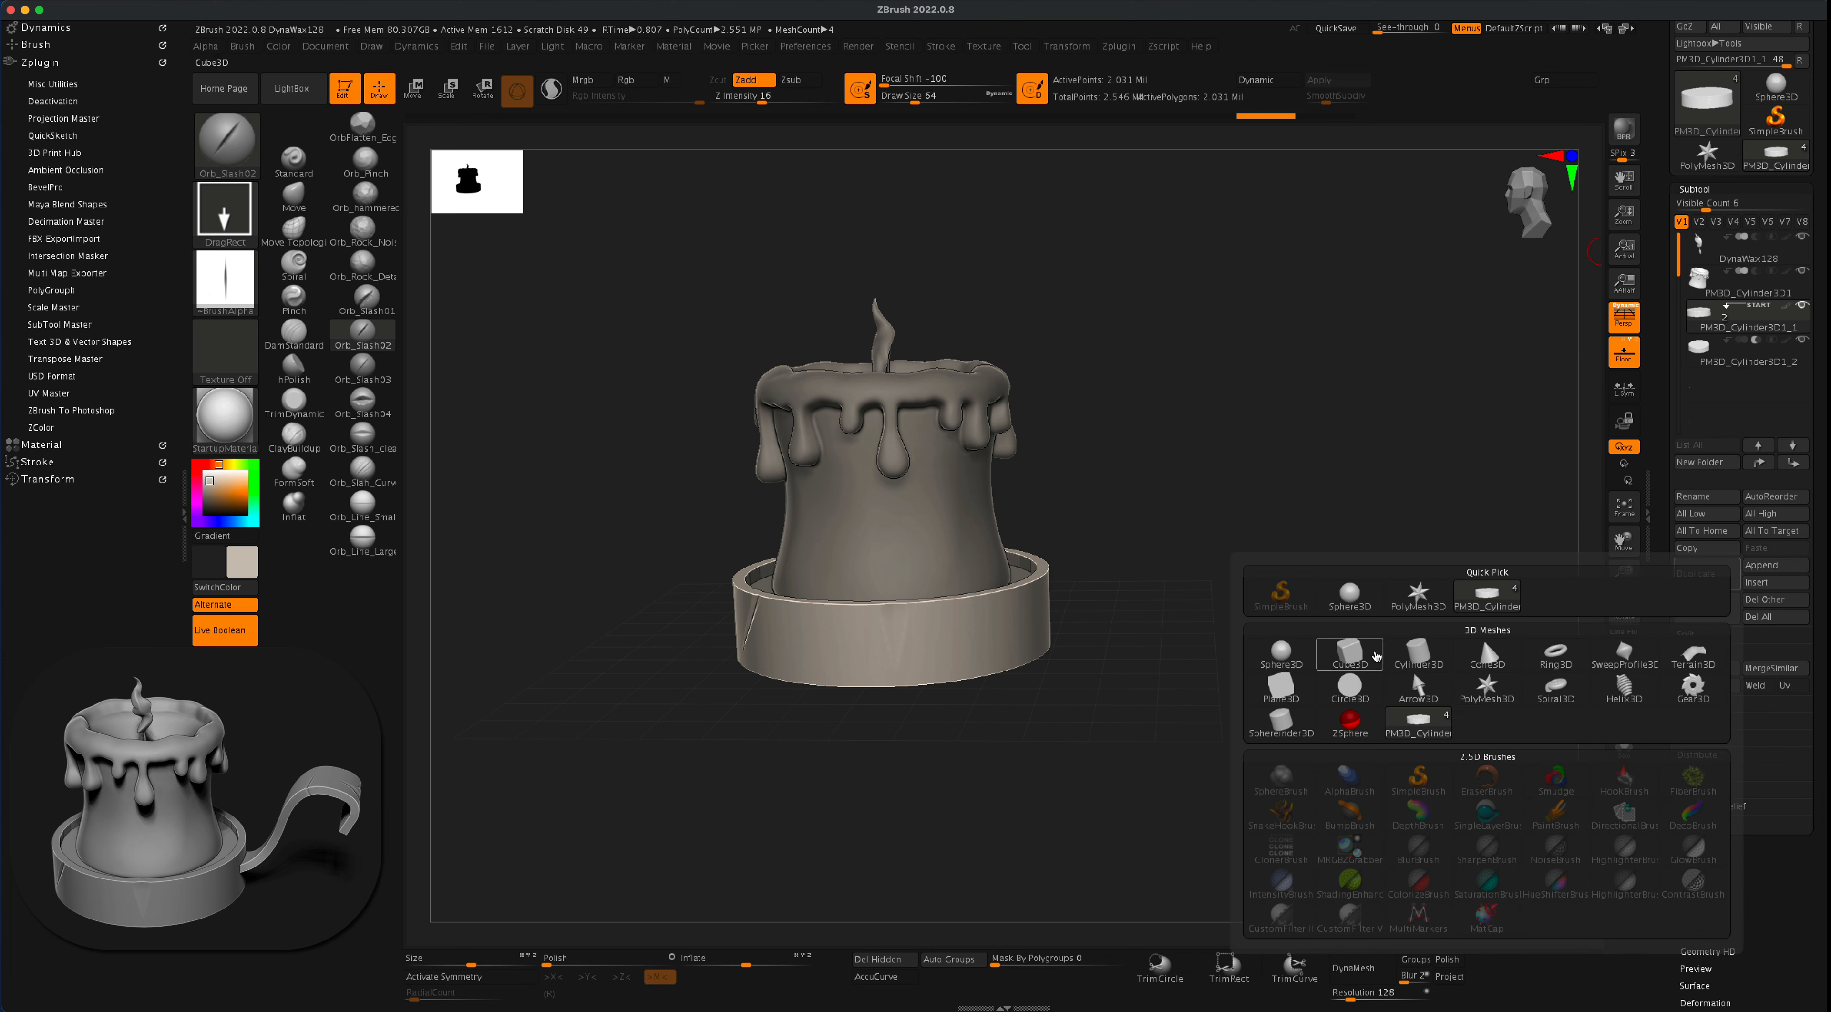
mouse_move(1350, 656)
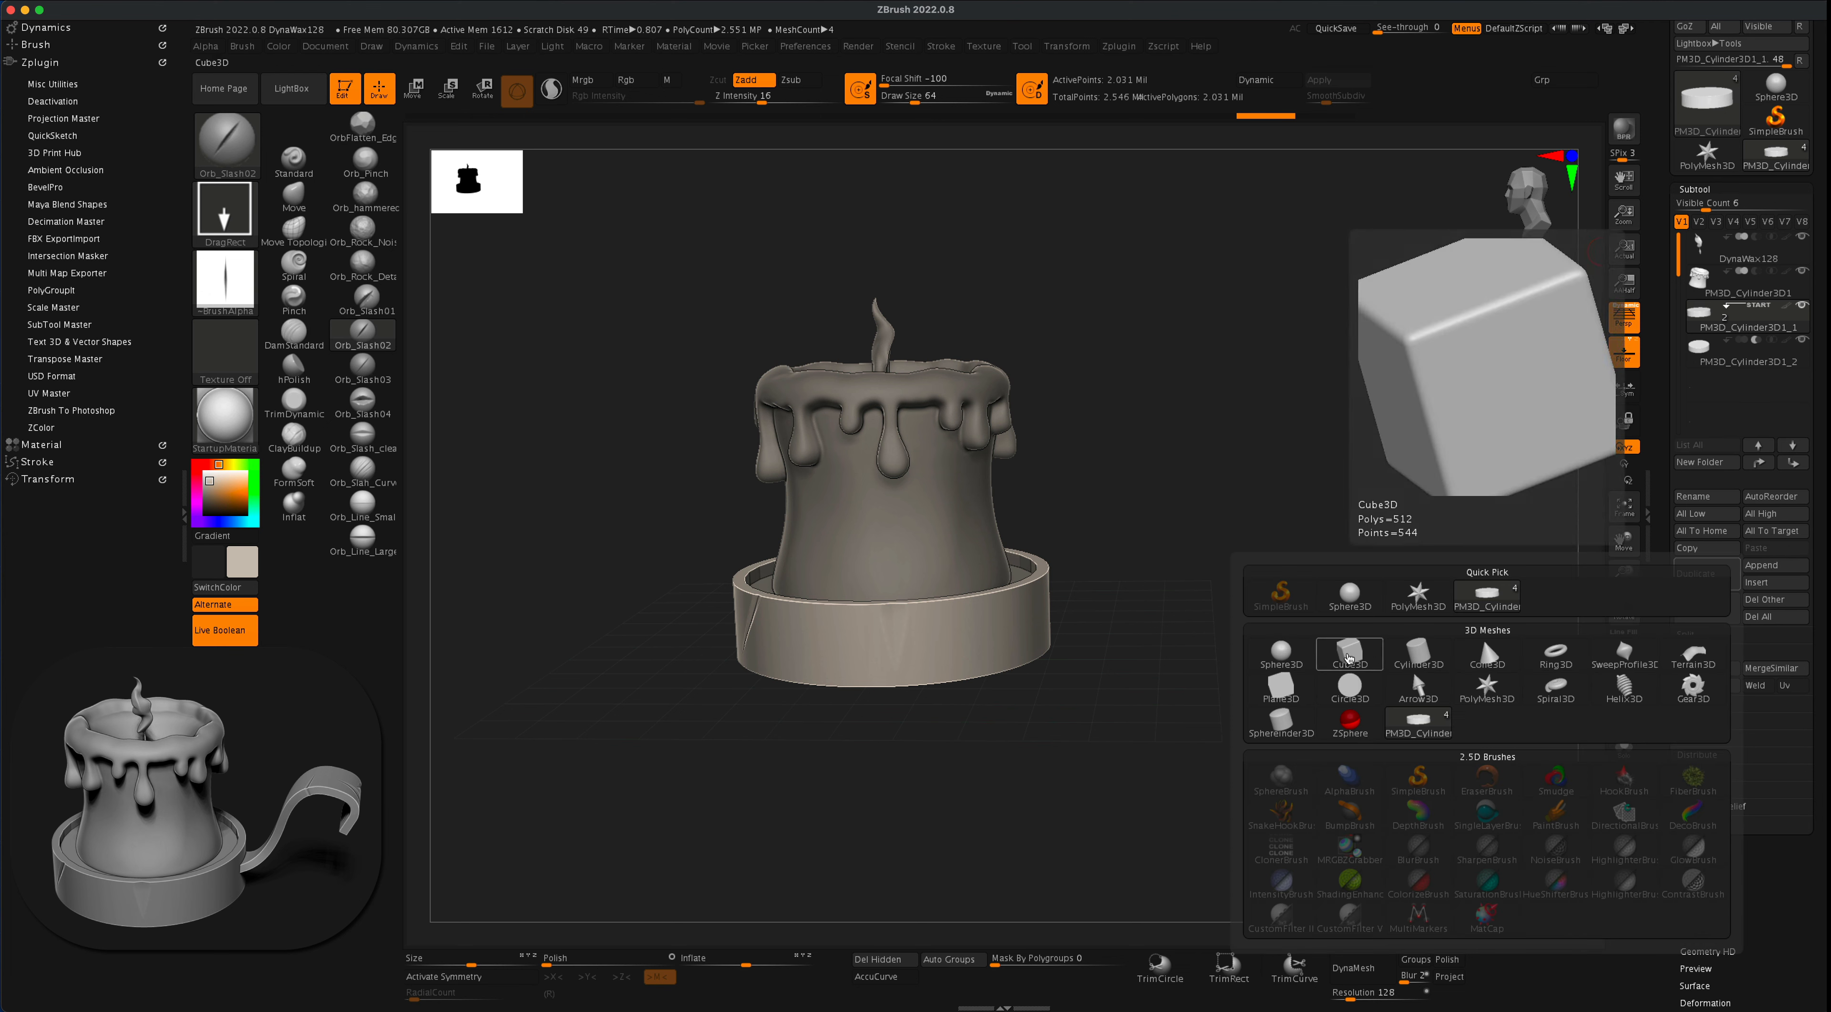
click(1348, 657)
click(1801, 399)
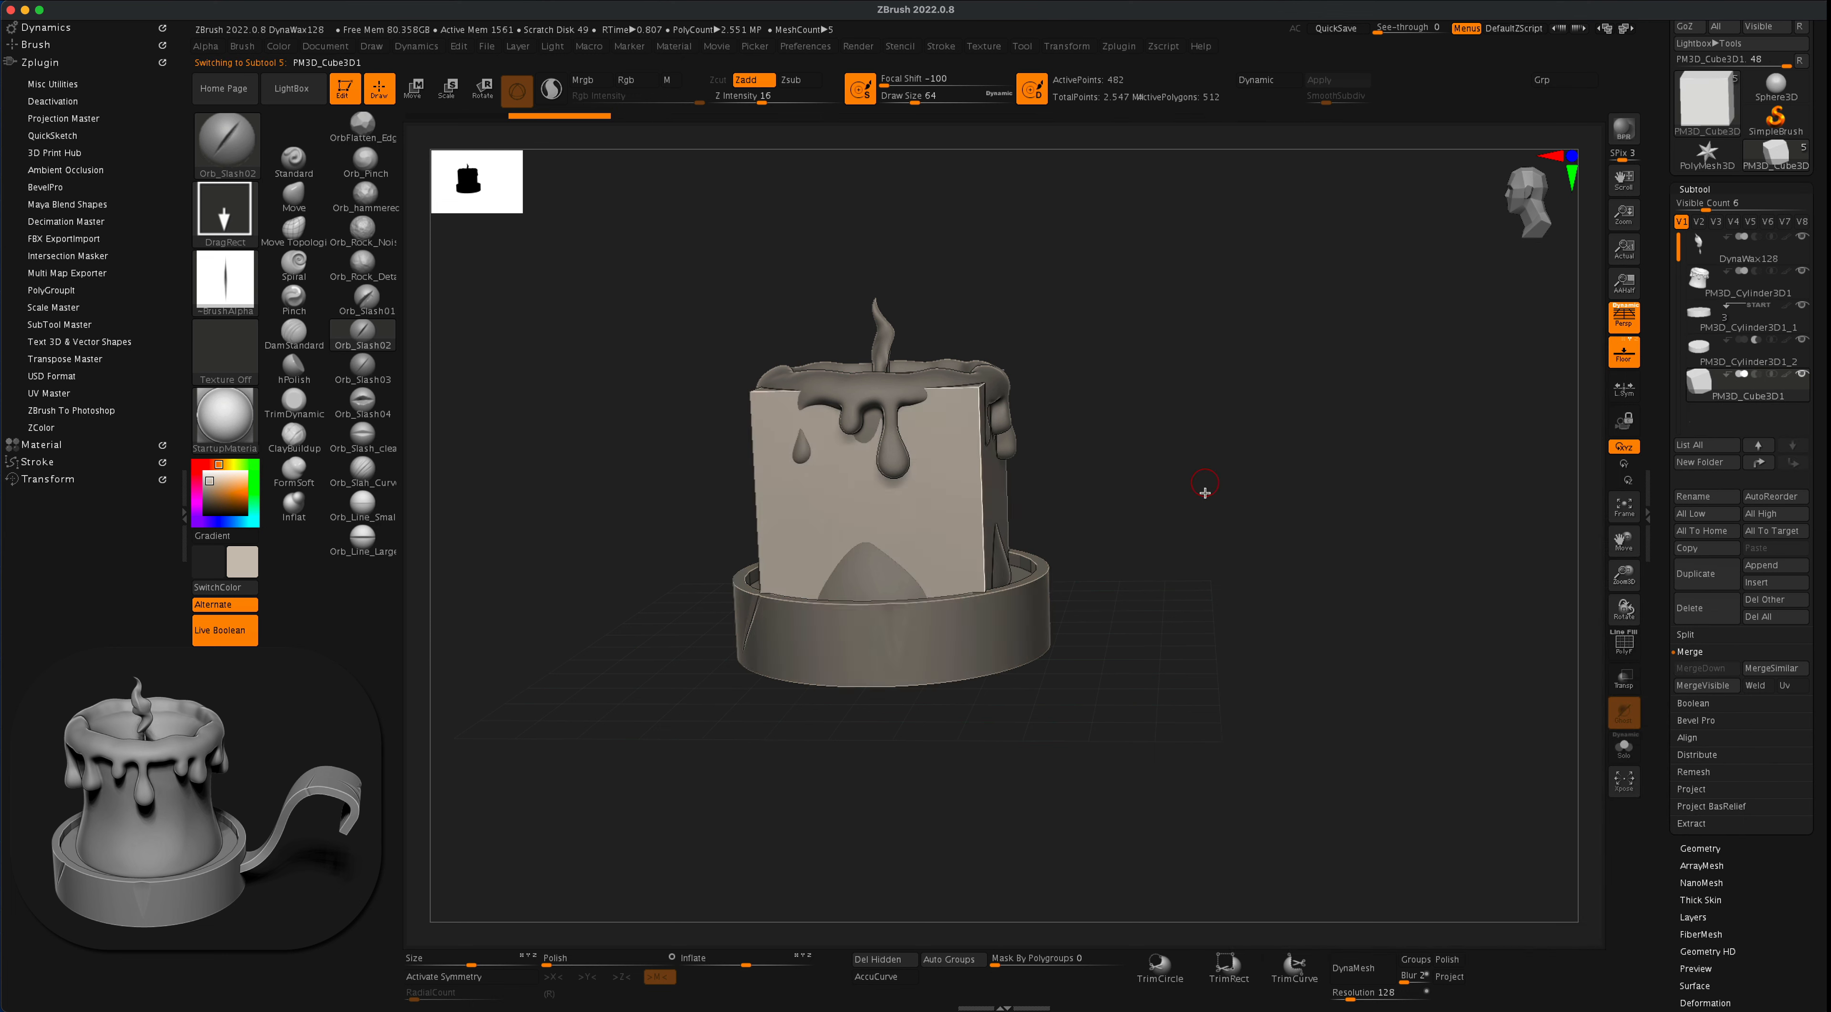
- Move the cube beside the candle and flatten and narrow it into a thin plank
shift+drag(1205, 494, 1217, 490)
click(422, 95)
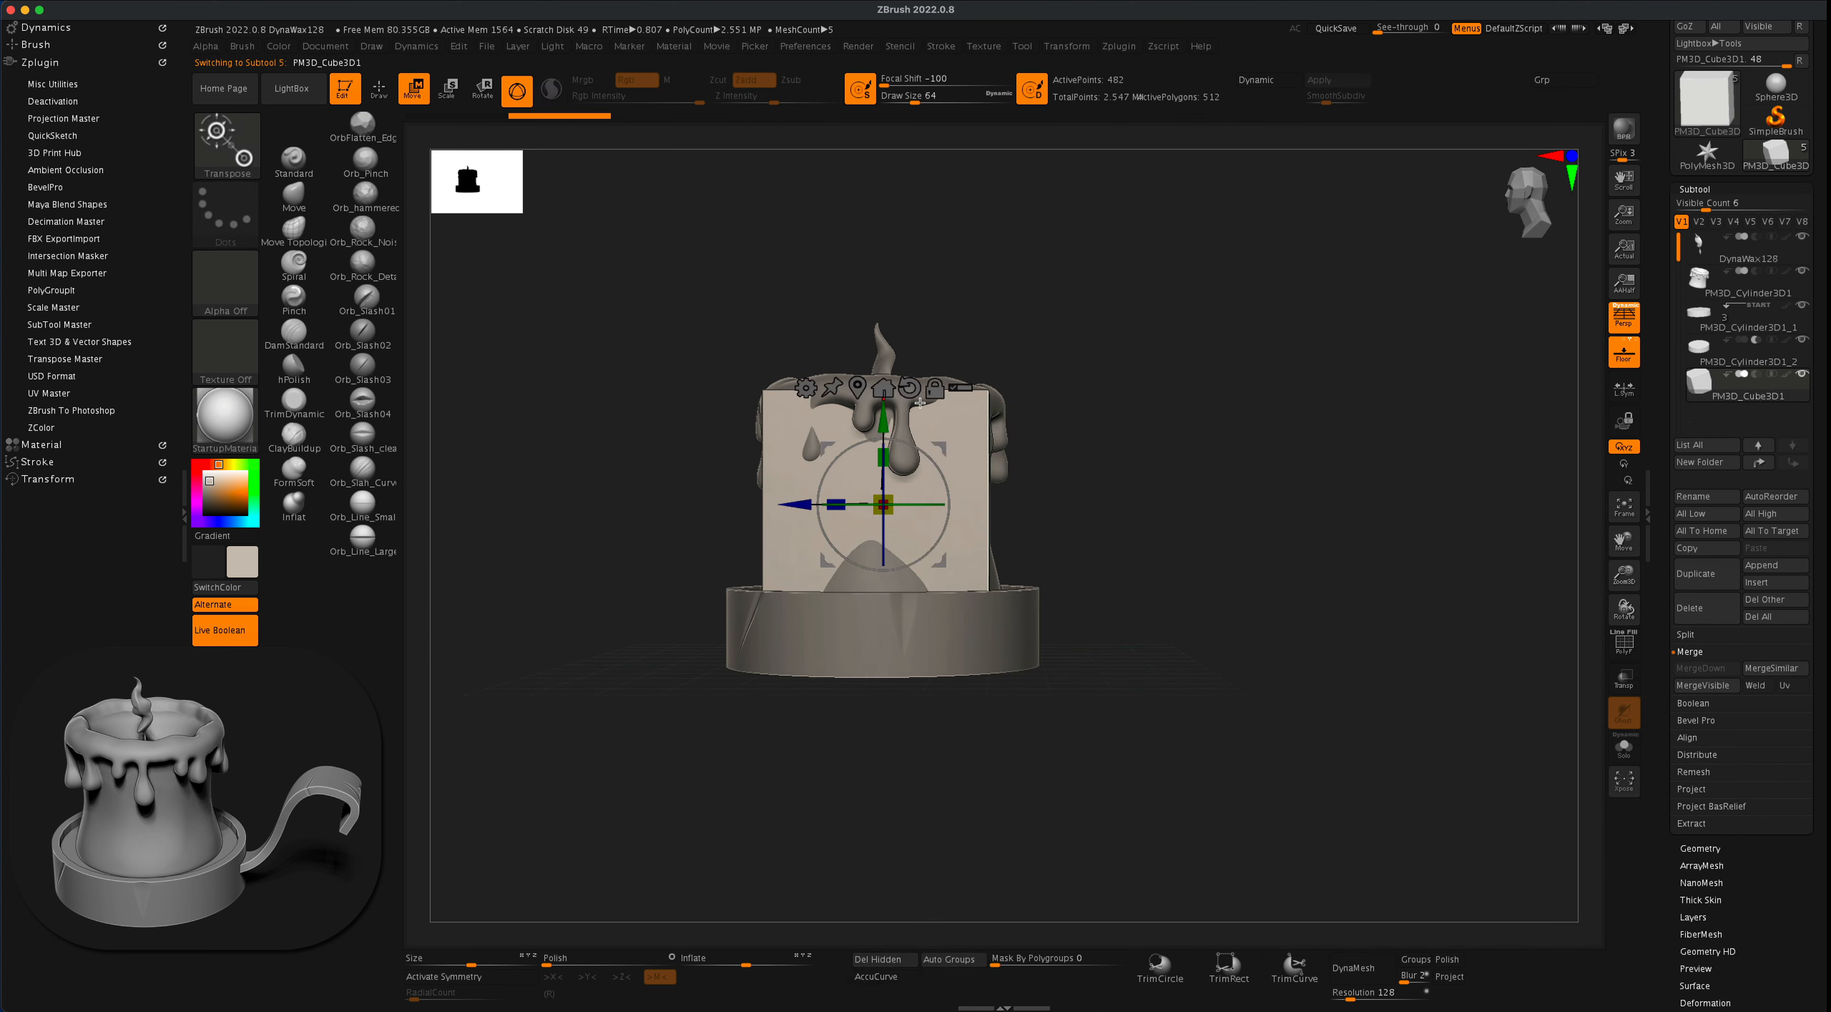
drag(788, 518, 1156, 521)
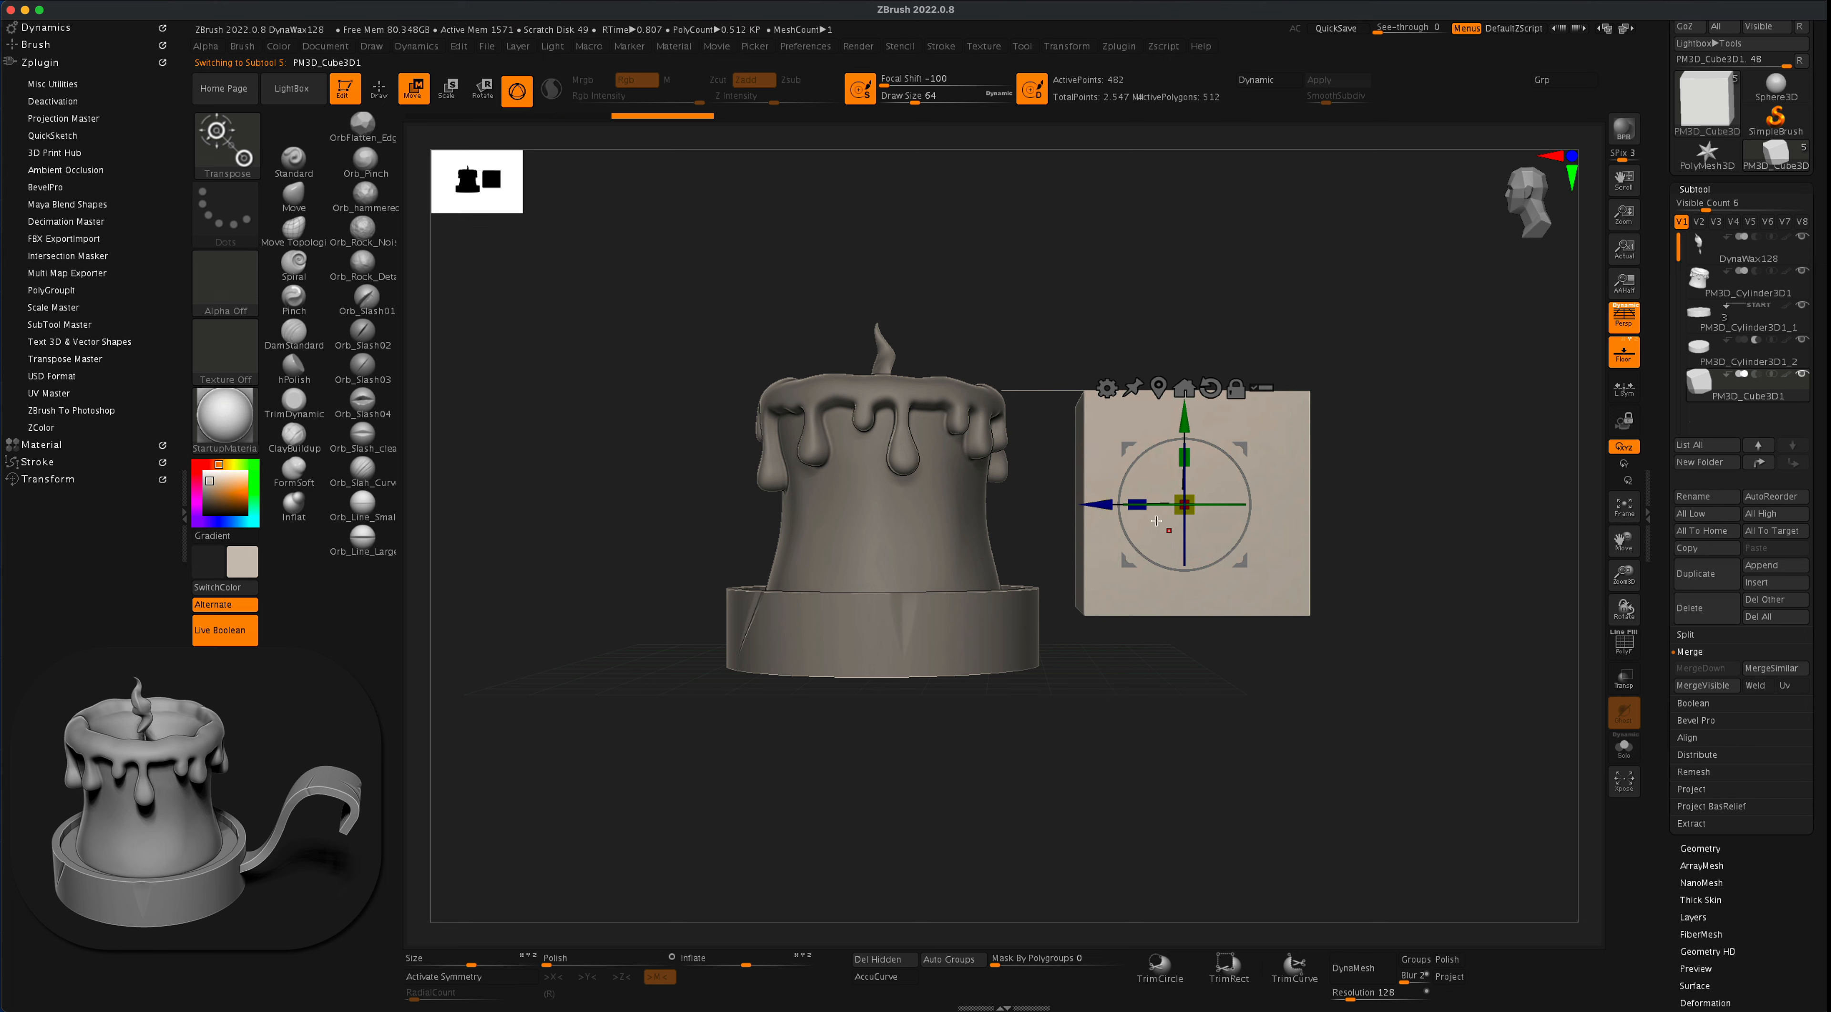
drag(1183, 457, 1183, 566)
drag(1354, 462, 1350, 565)
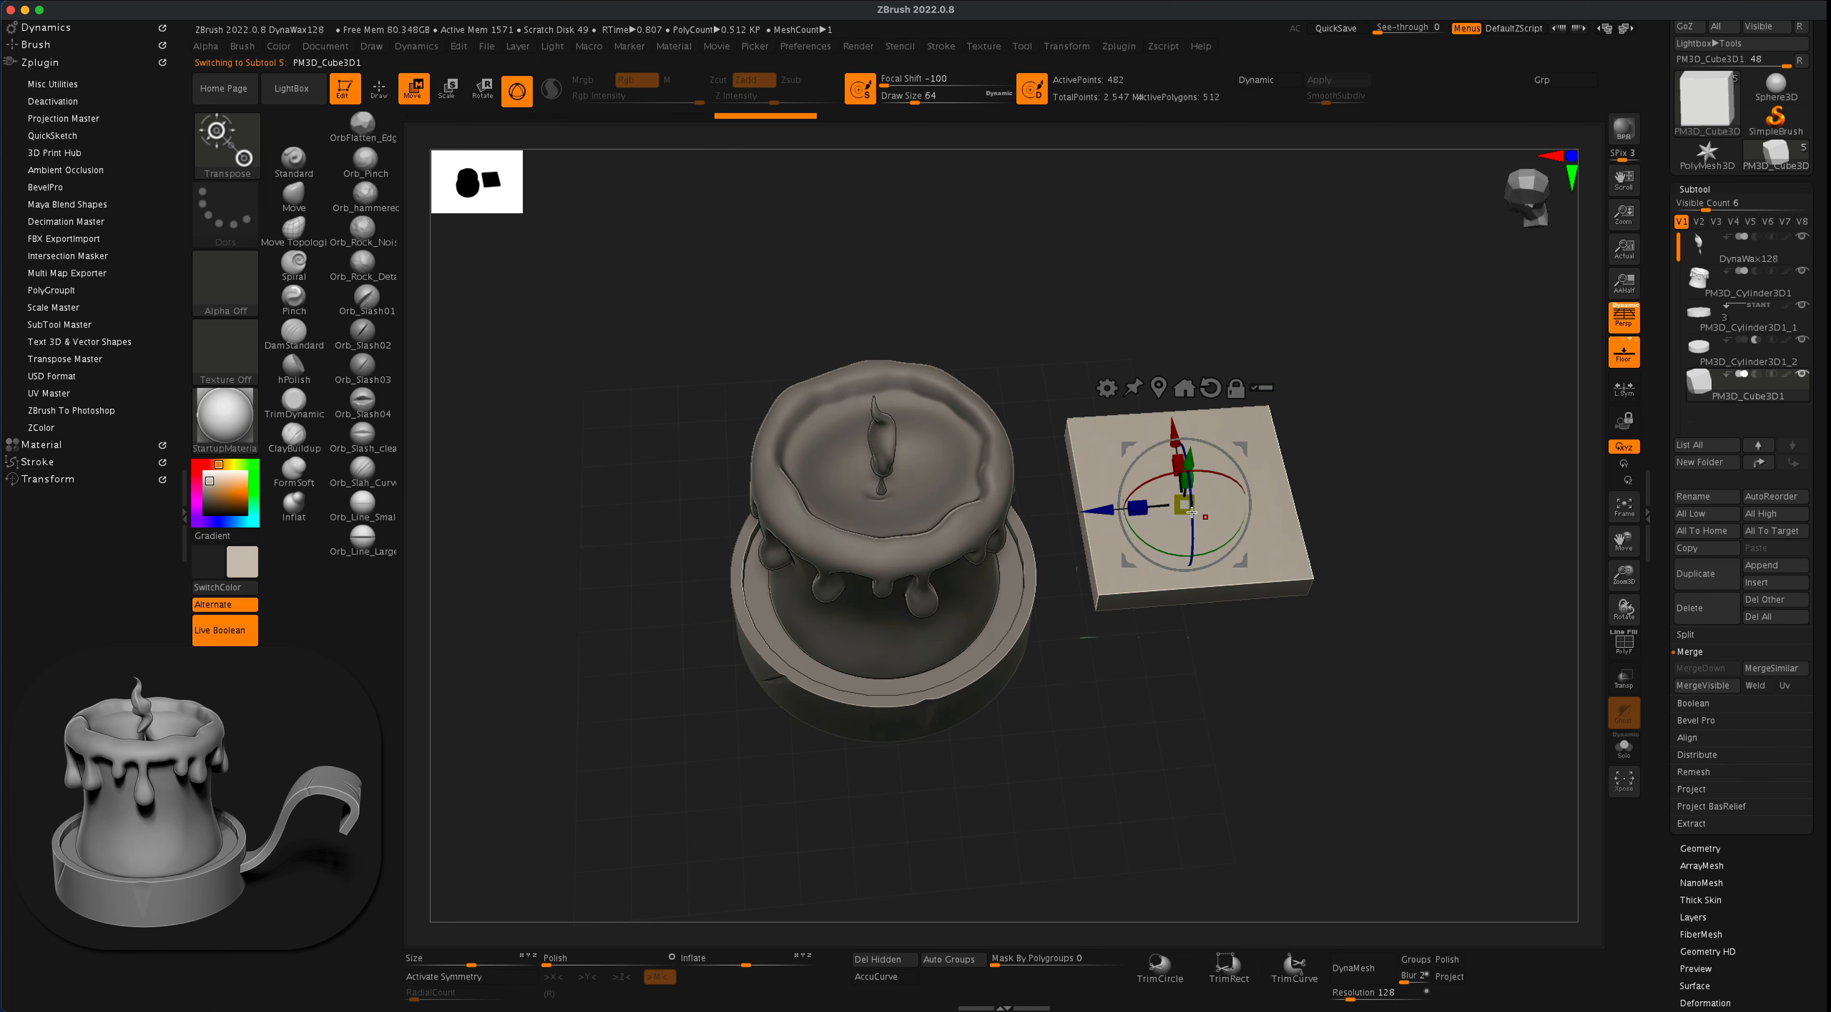
drag(1179, 464, 1185, 521)
drag(1343, 440, 1336, 348)
drag(1184, 458, 1185, 527)
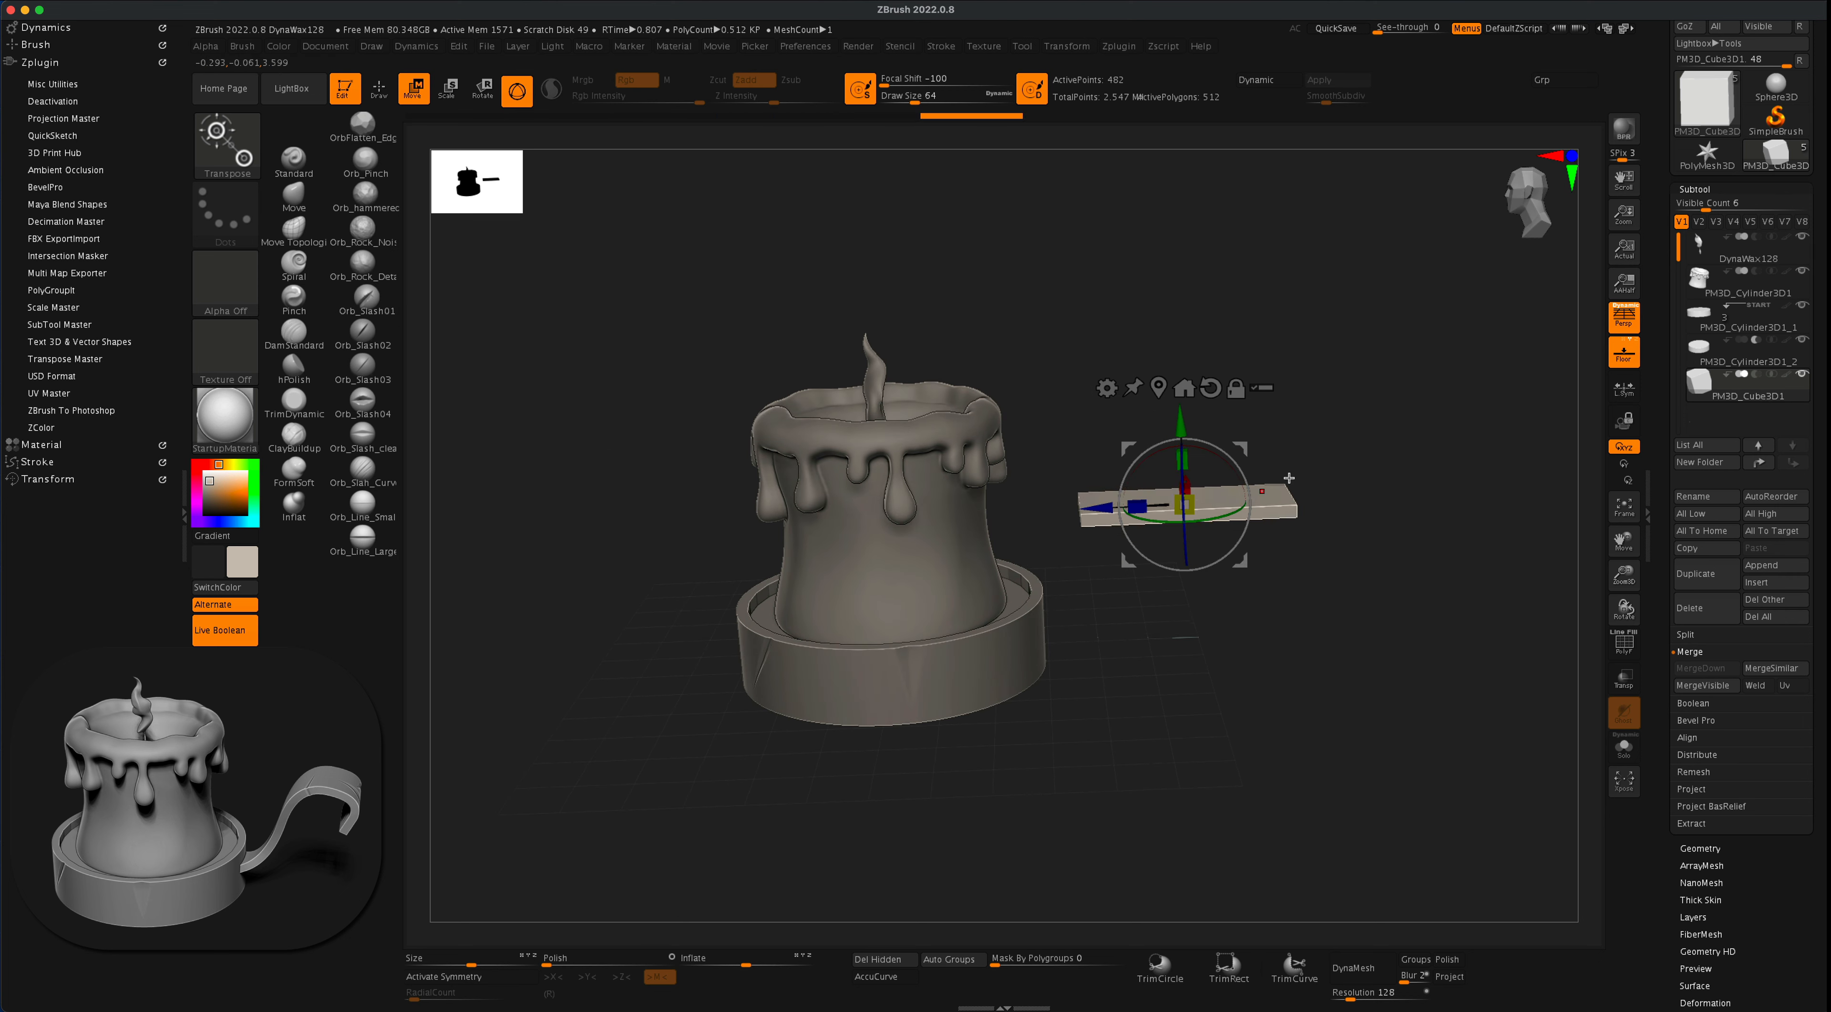
drag(1336, 458, 1337, 442)
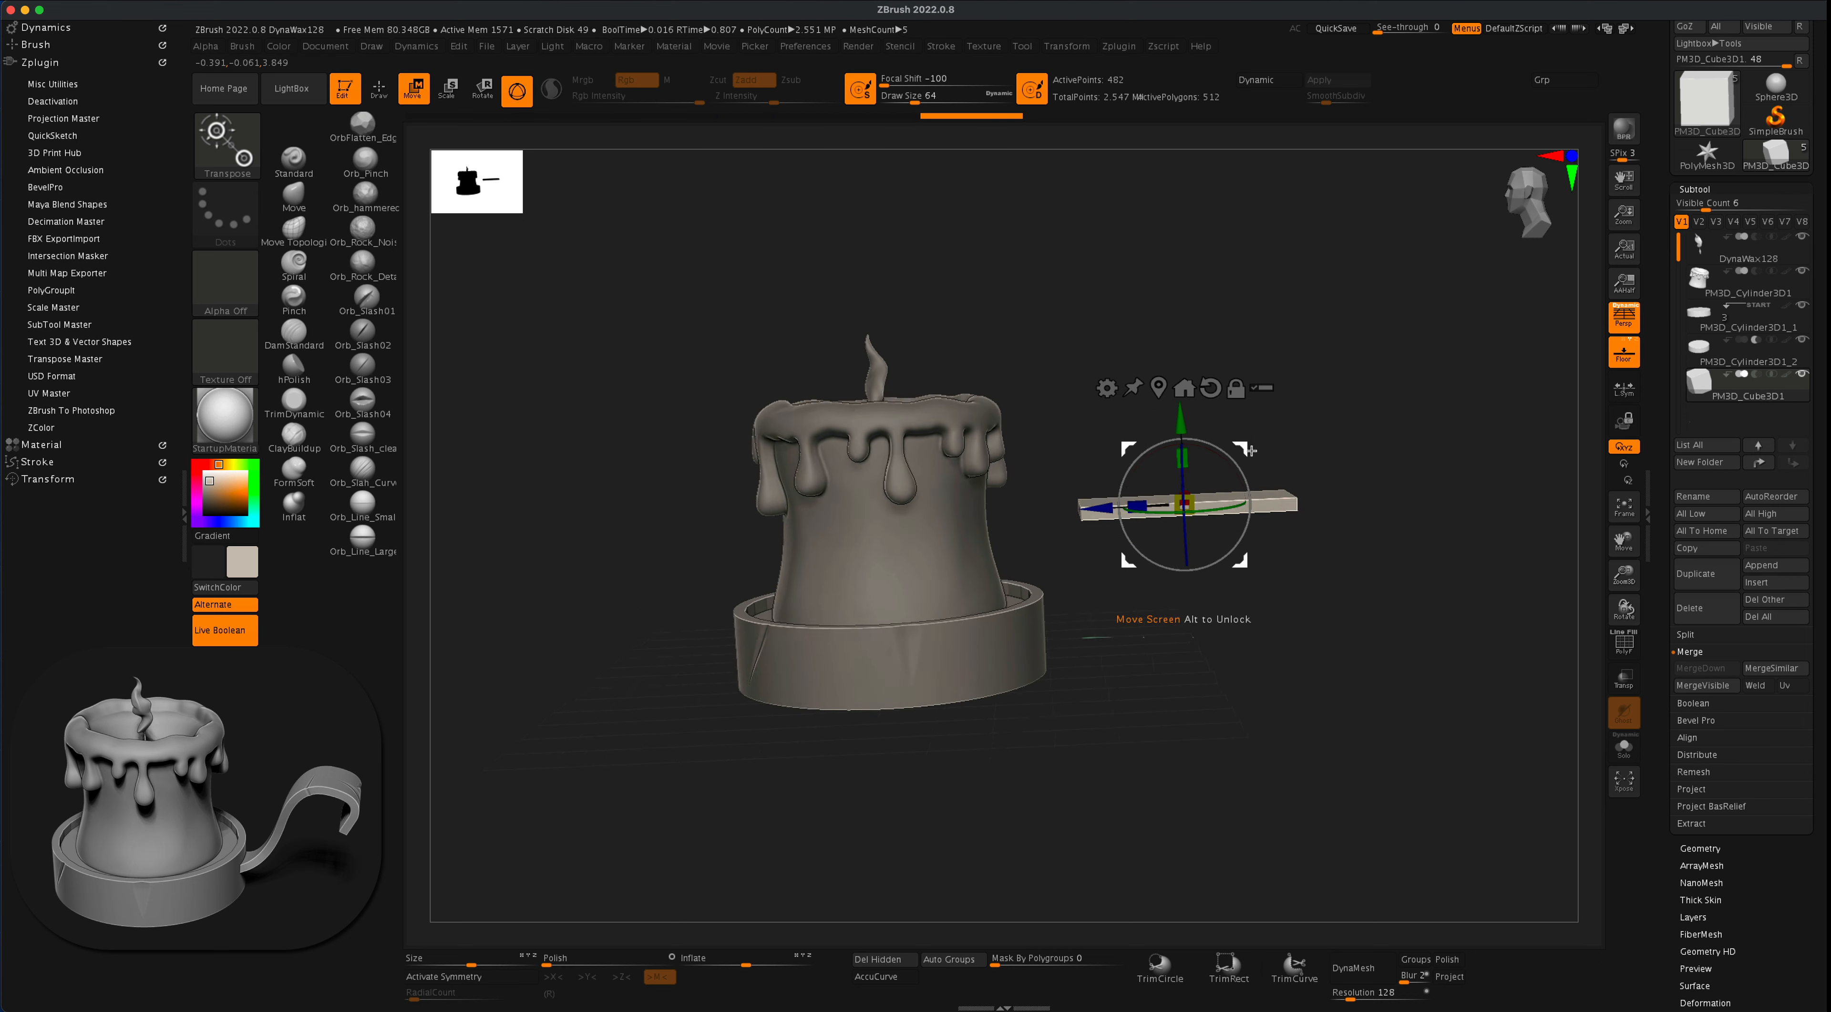
- Place the plank against the dish's side and tilt it diagonally upward as a handle, with perspective turned off
drag(1242, 469, 1283, 628)
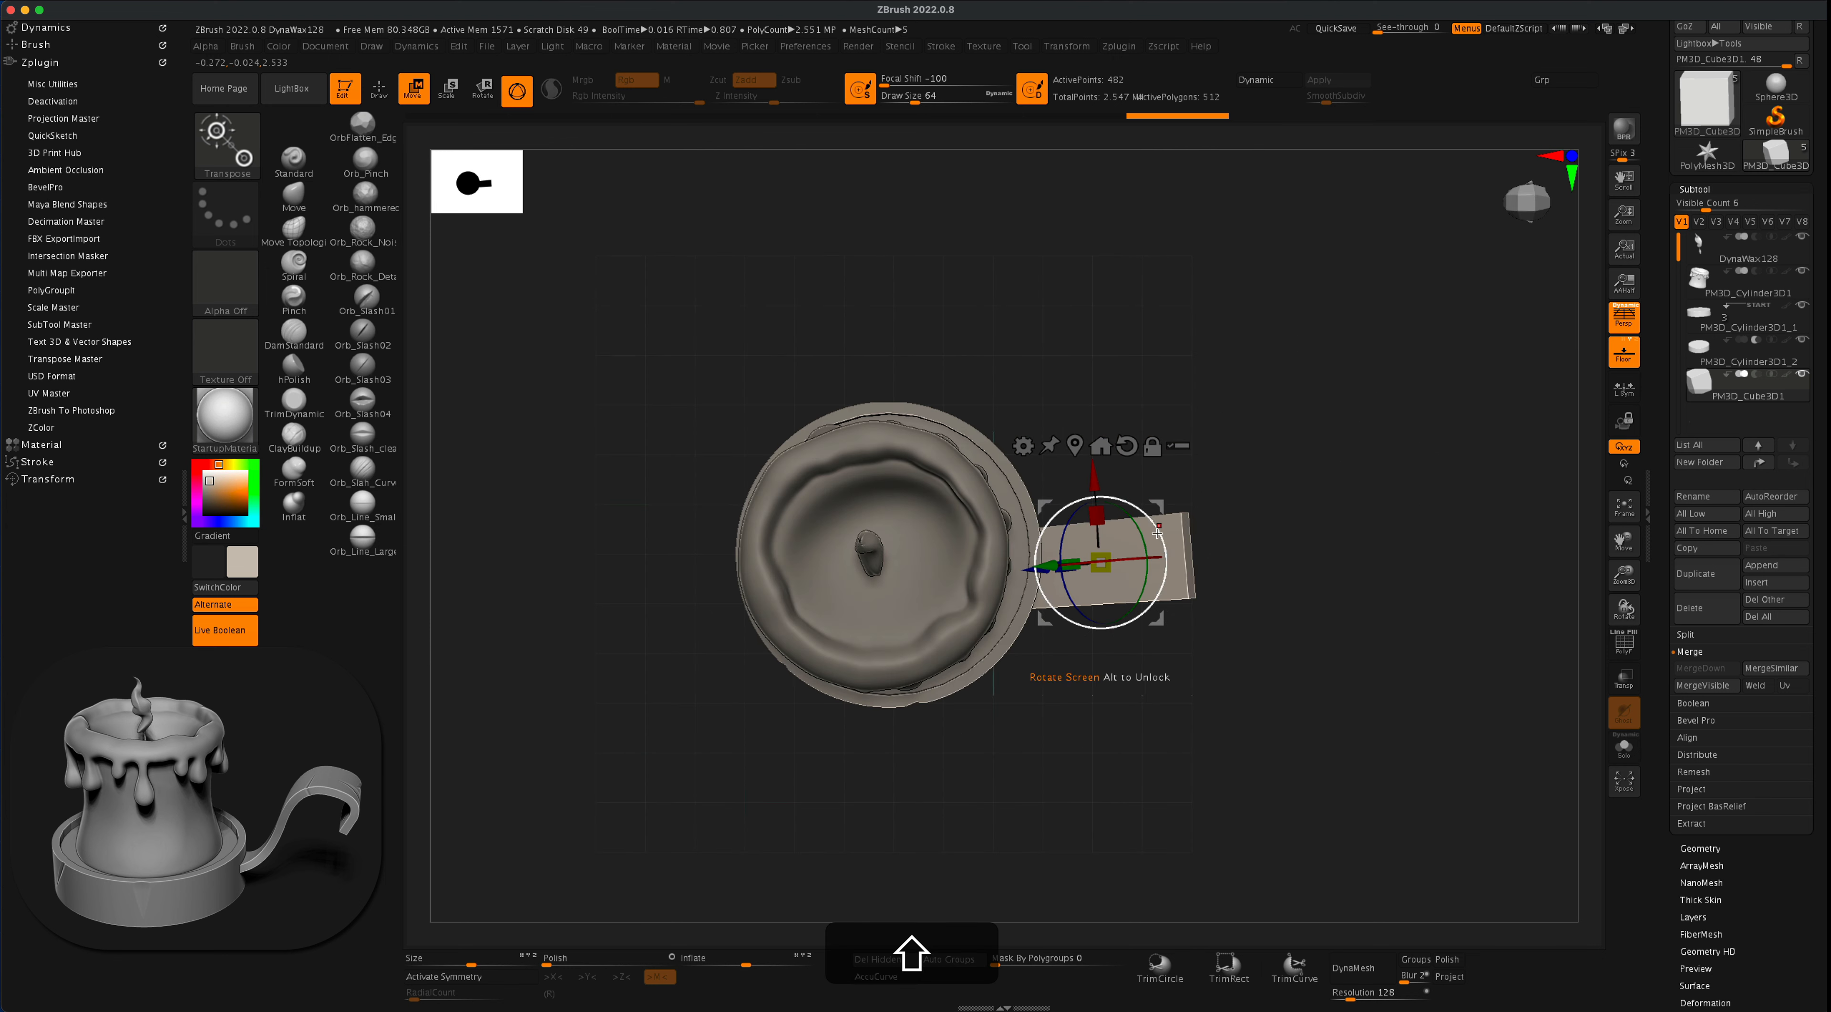
drag(1144, 536, 1269, 360)
click(1623, 313)
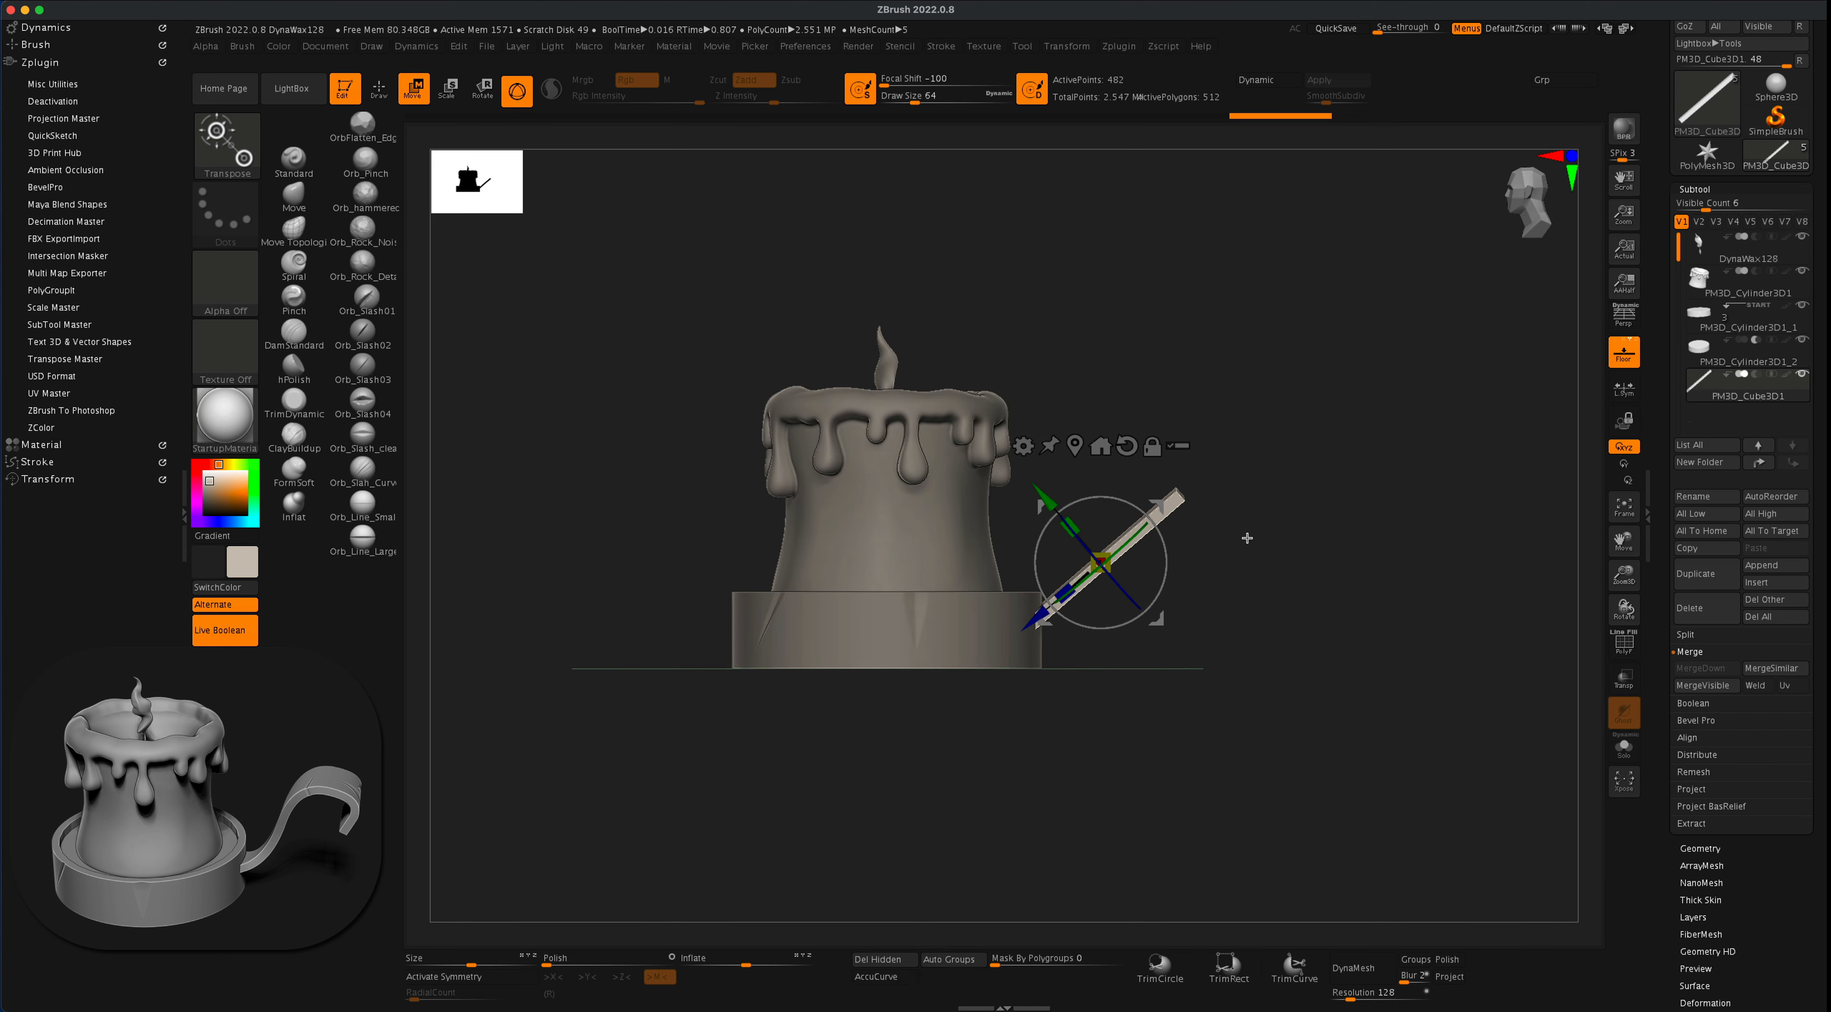
alt+drag(1315, 543, 1315, 583)
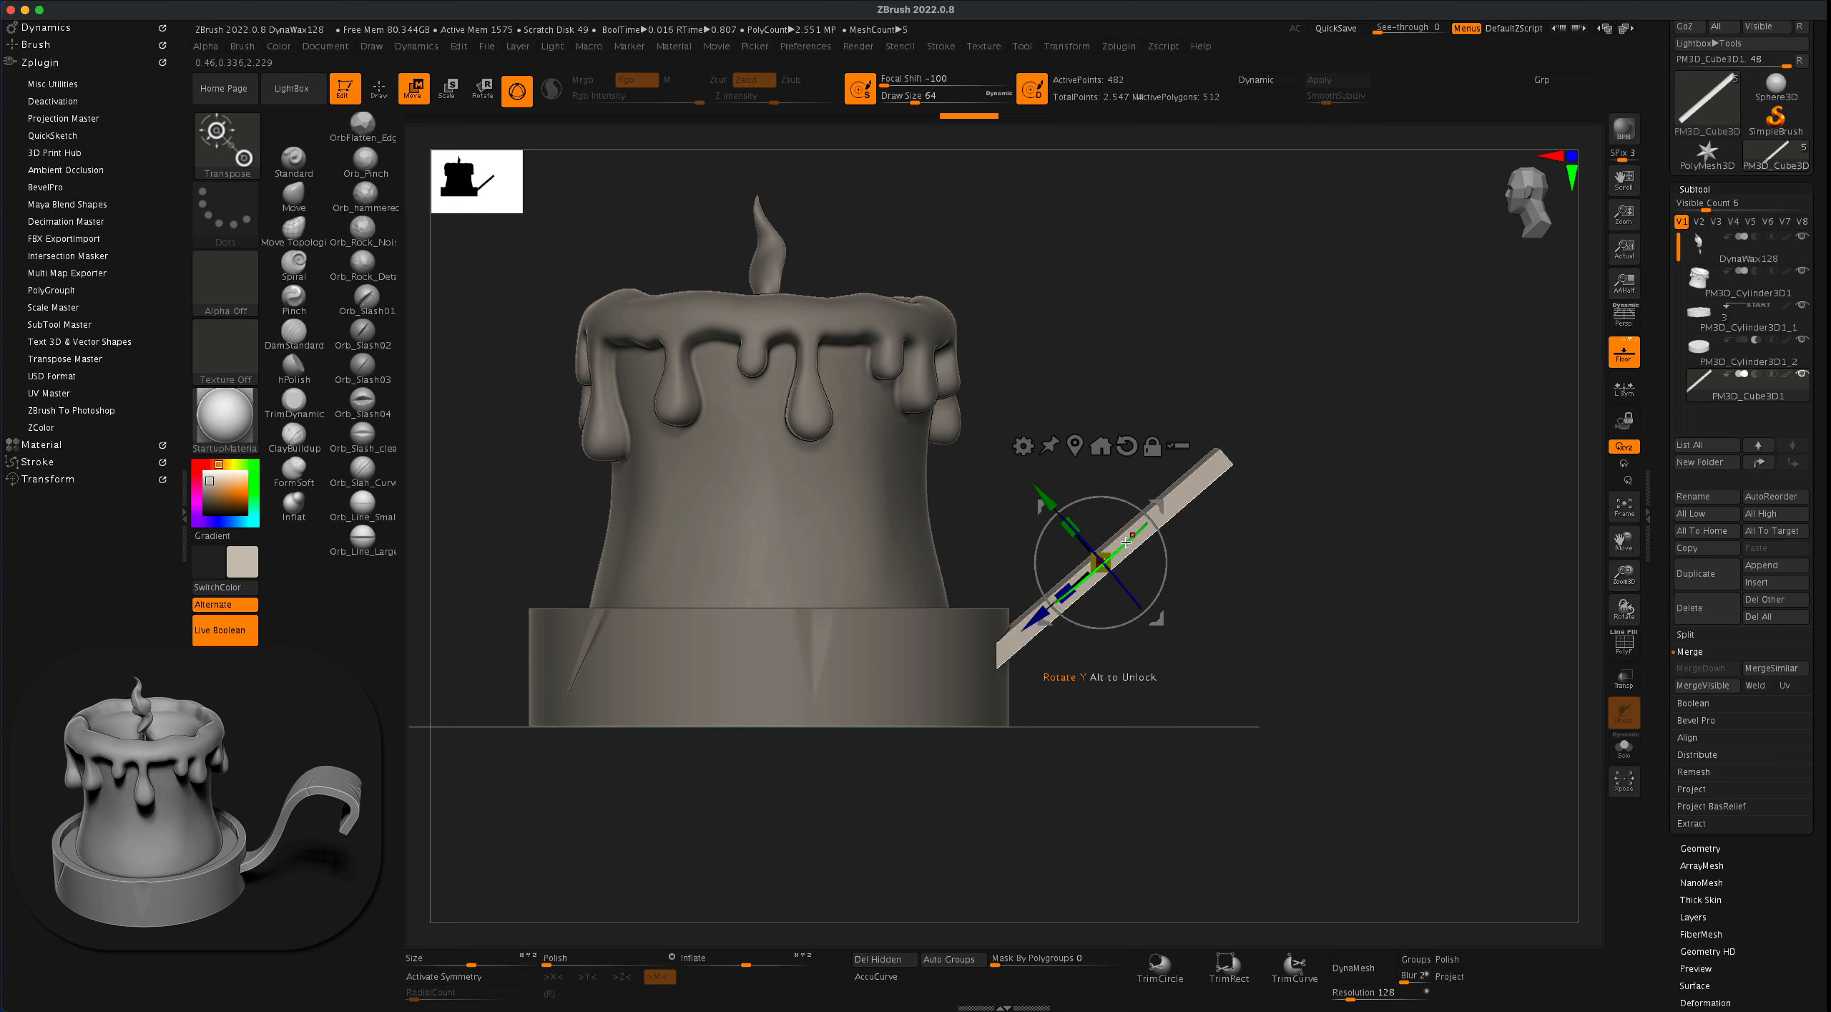
drag(1116, 580, 1173, 563)
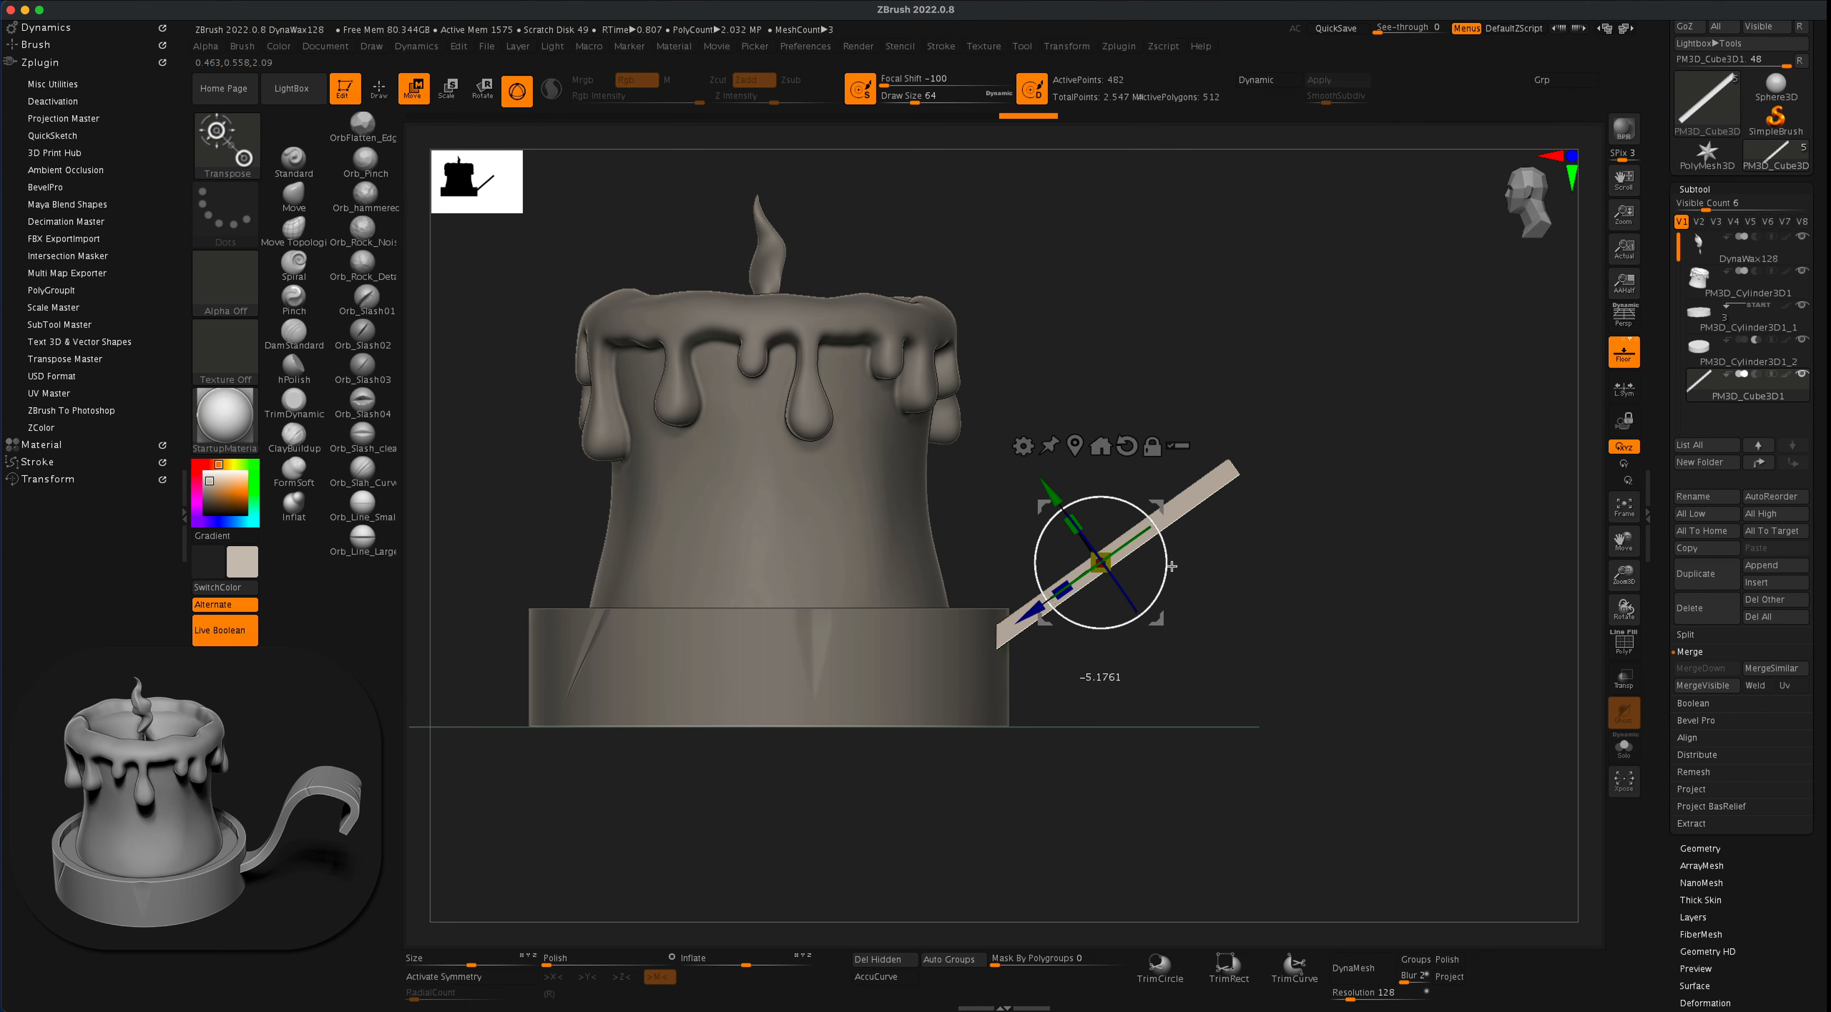
- Centre the plank on the dish's width and lengthen it outward
drag(1314, 604, 938, 576)
drag(1086, 413, 1231, 477)
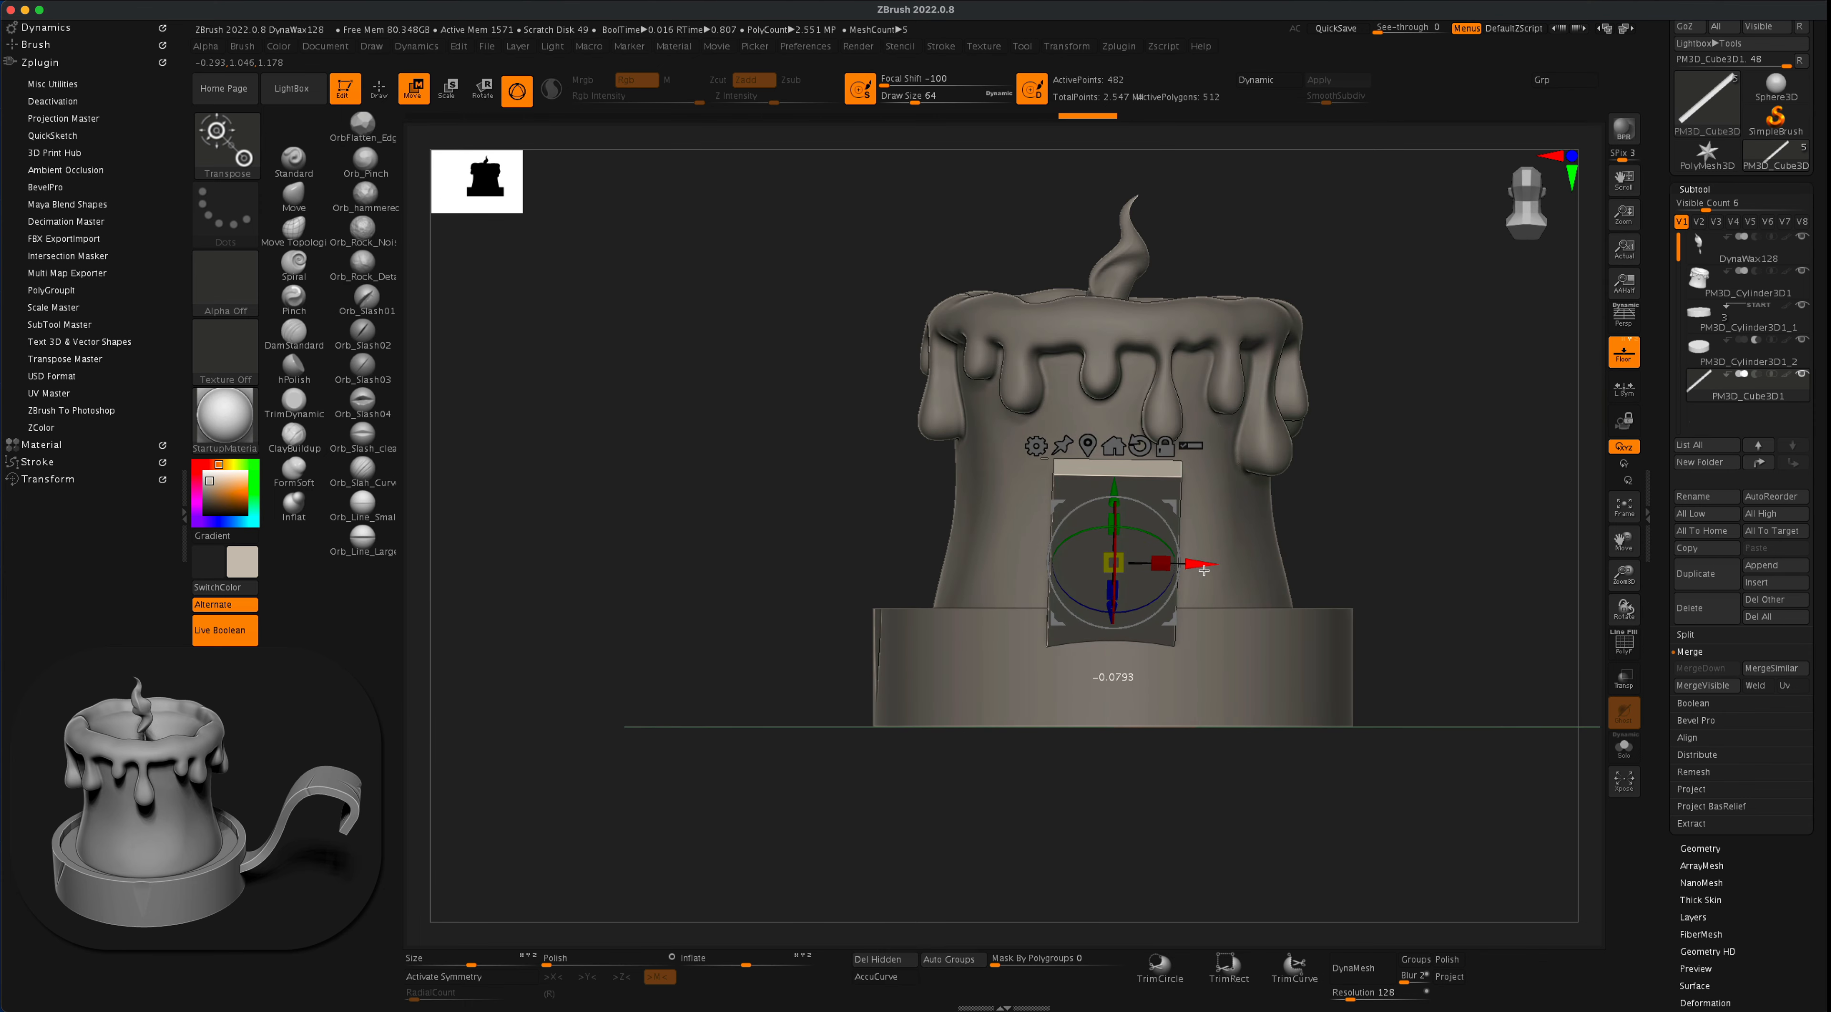
drag(1387, 506, 1334, 547)
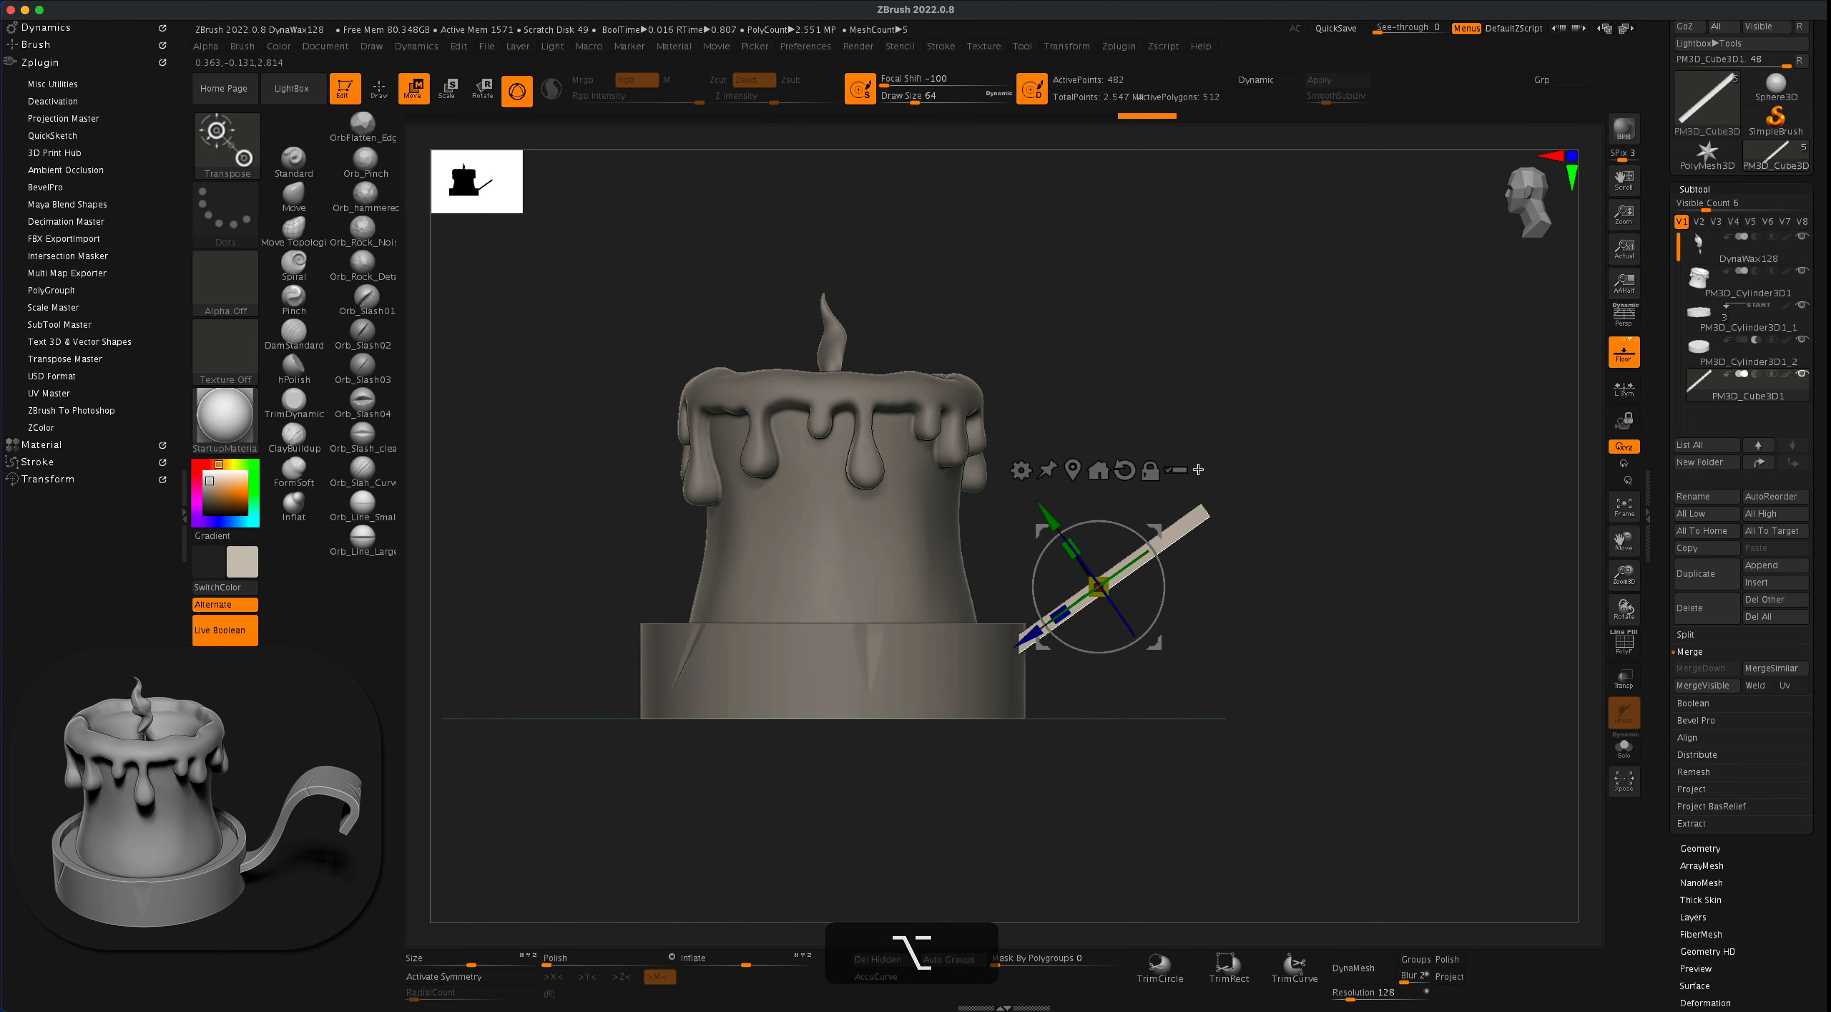
click(1623, 651)
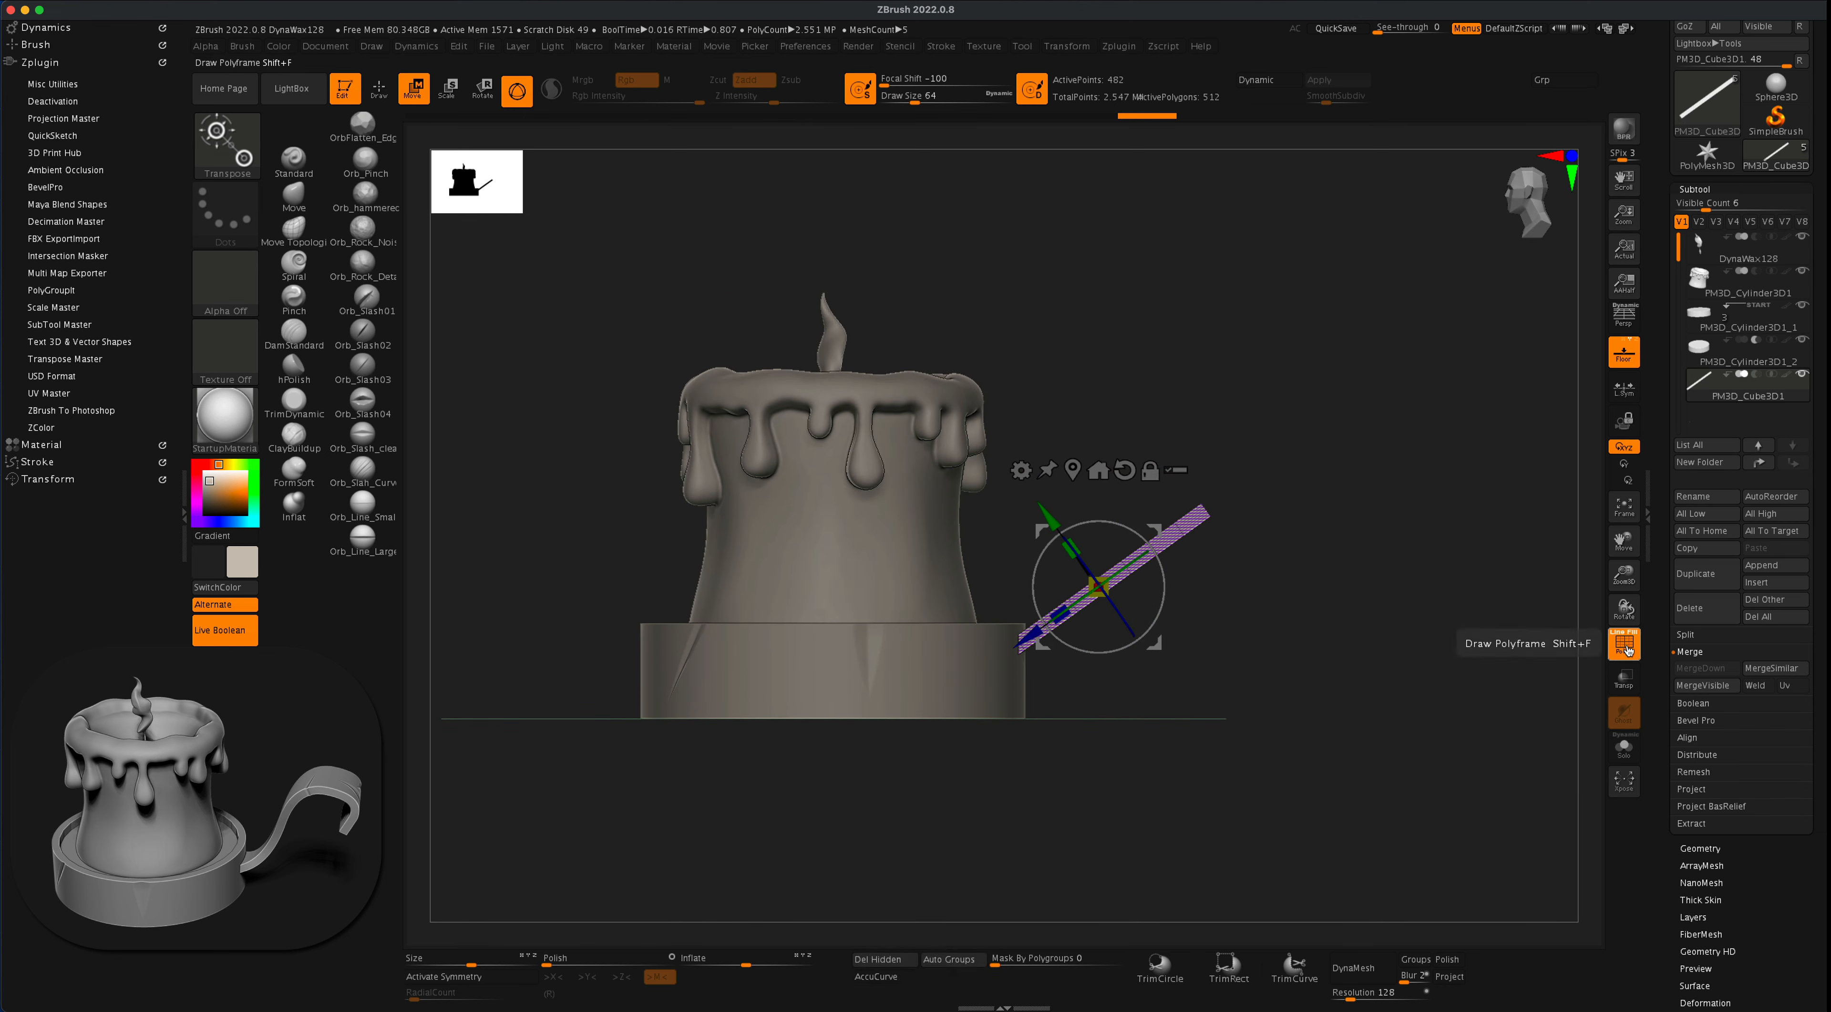
click(1623, 651)
alt+drag(1360, 522, 1321, 530)
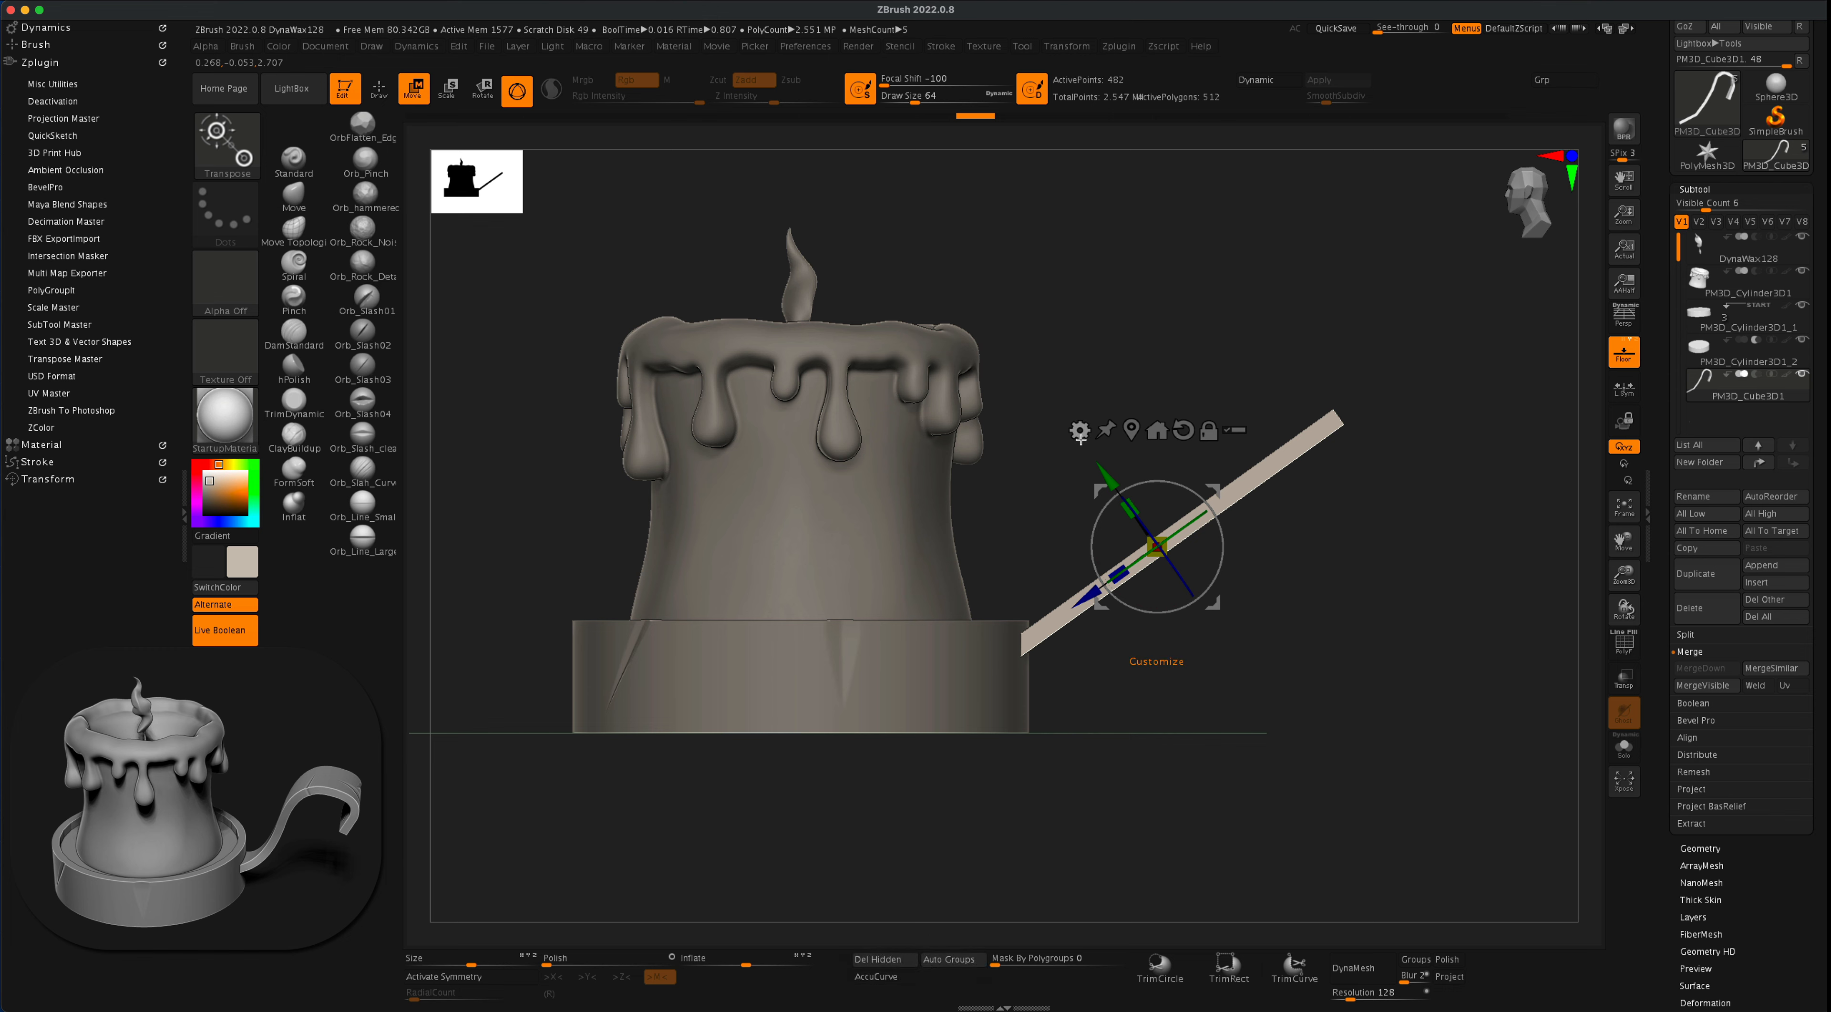
- Check the plank's wireframe and remesh it with DynaMesh at resolution 288
click(1078, 433)
click(1626, 646)
drag(1386, 610, 1390, 706)
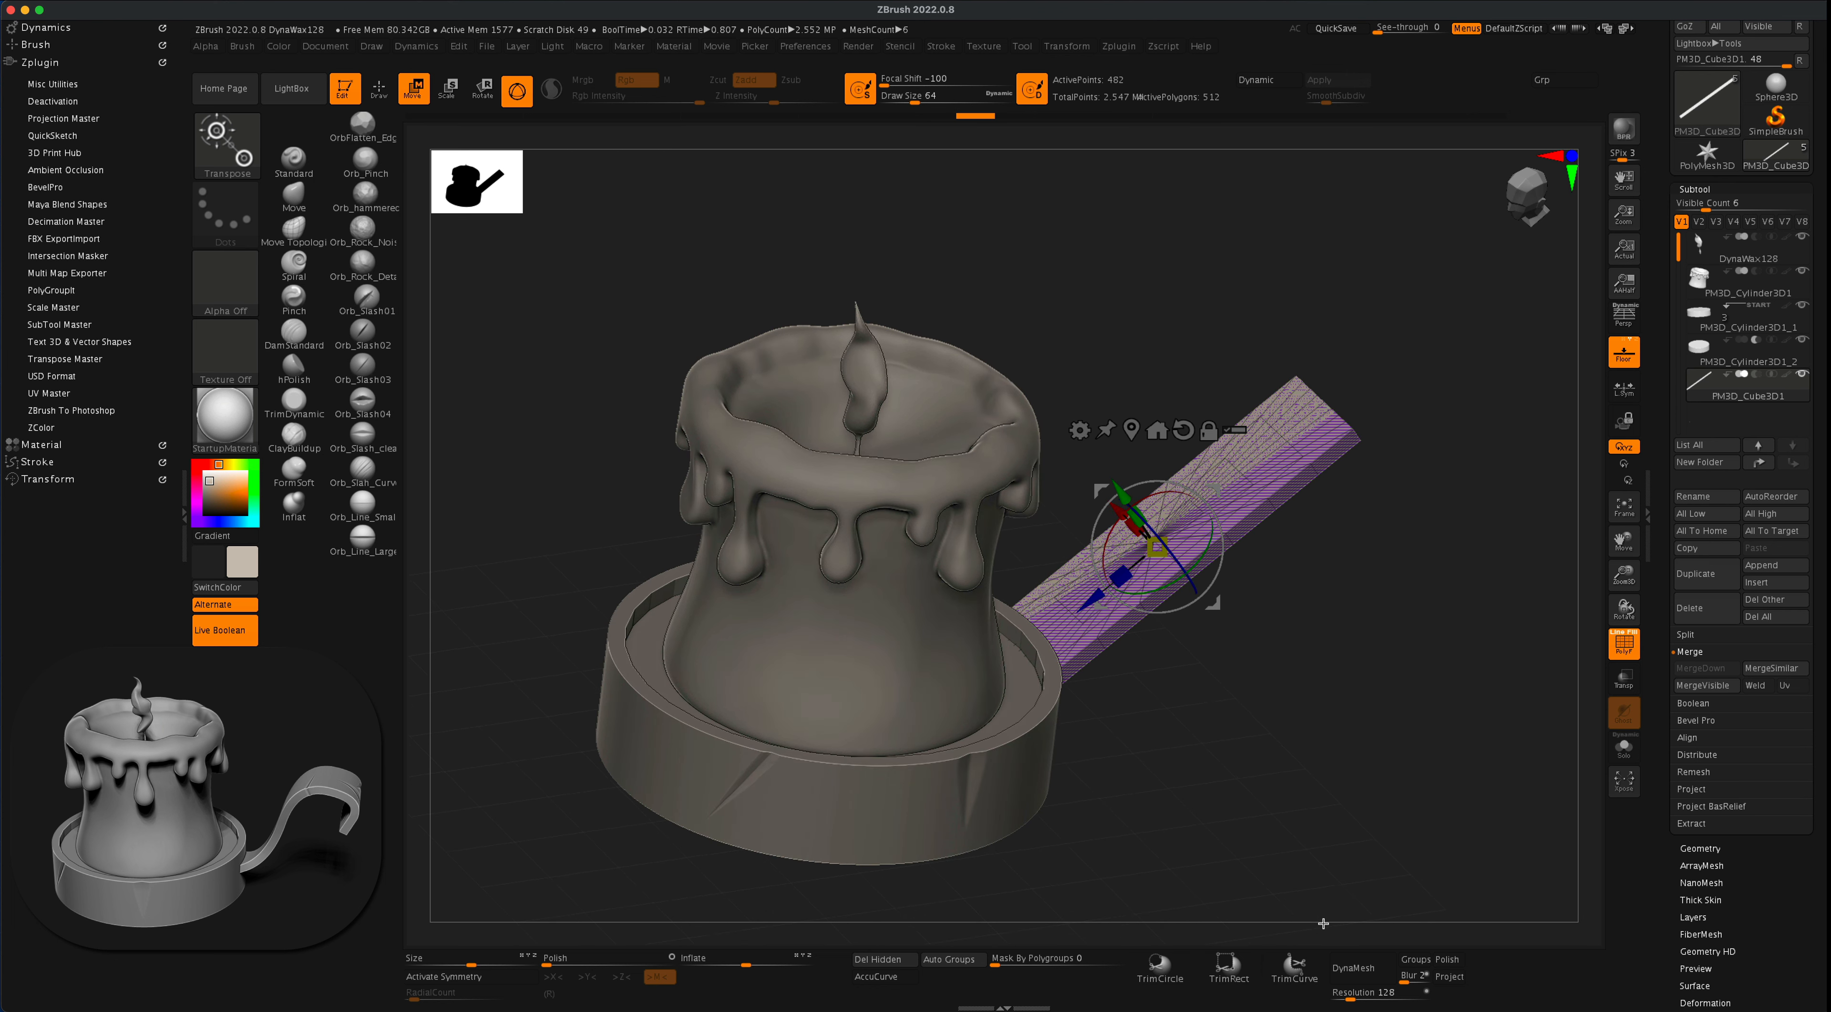
drag(1350, 994, 1357, 994)
click(1357, 967)
drag(1361, 743, 1352, 657)
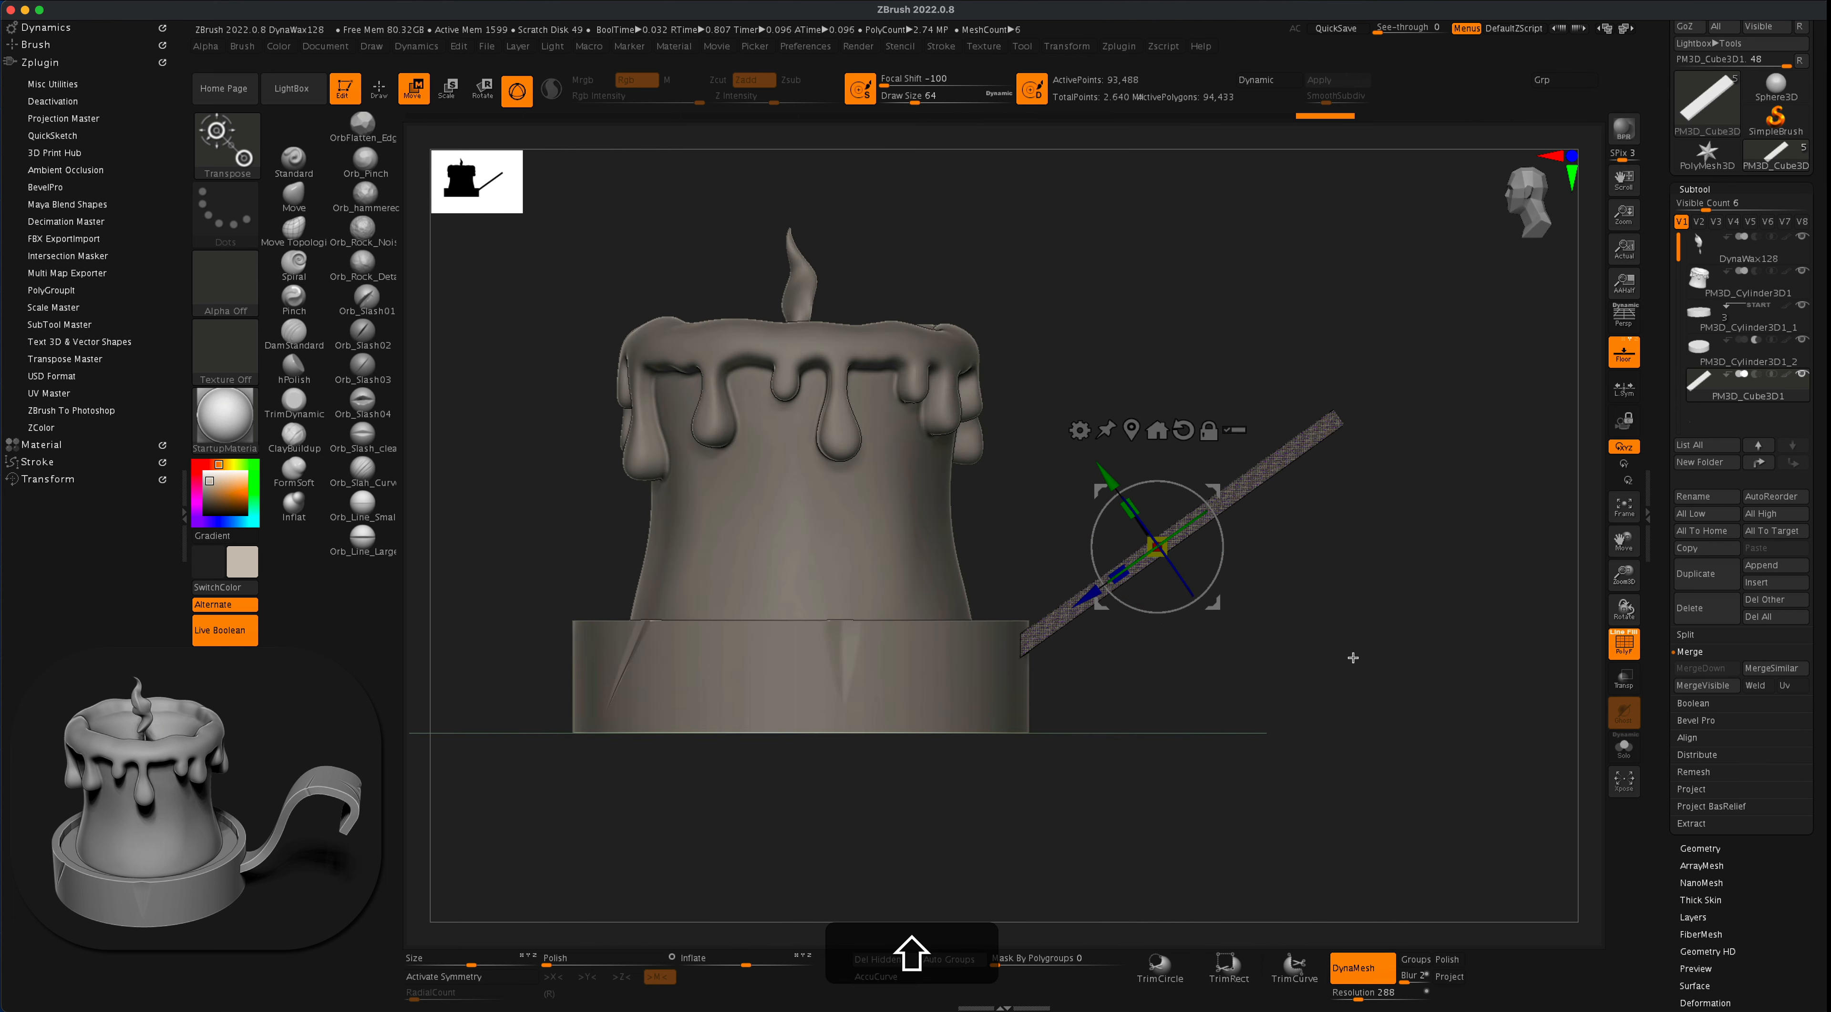
click(1622, 643)
alt+drag(1407, 602, 1404, 643)
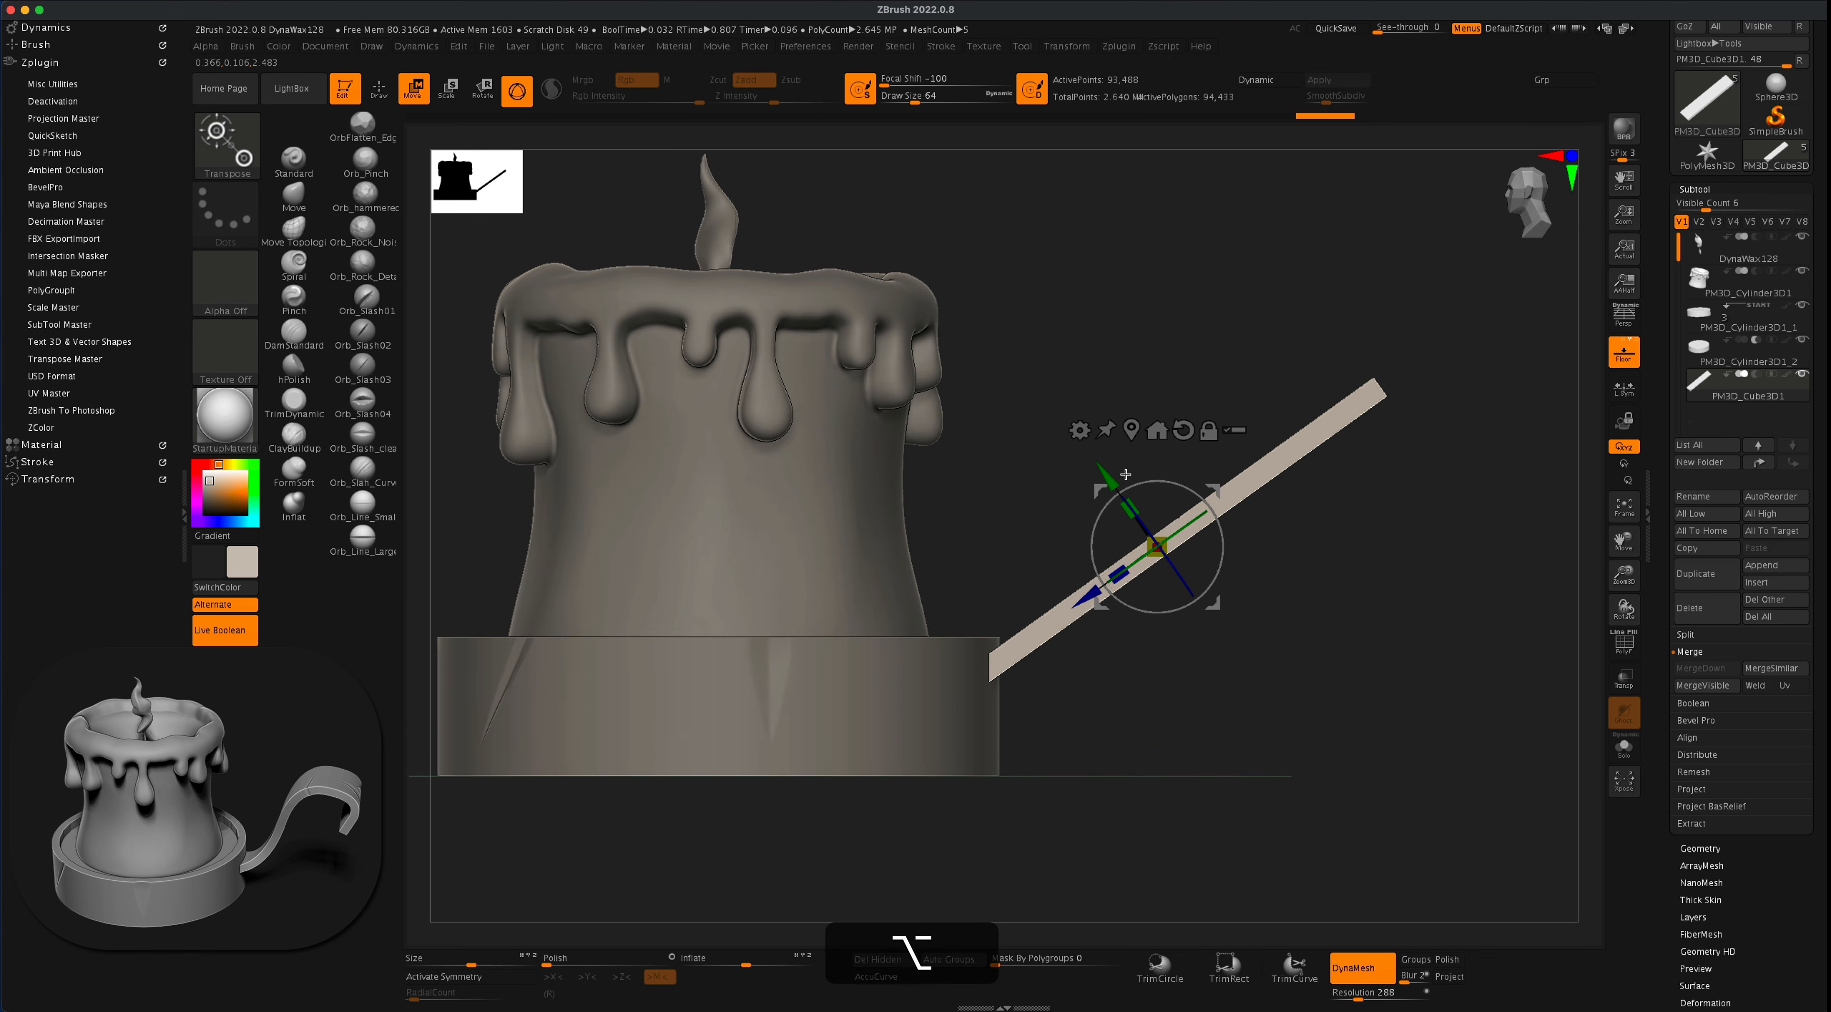
- Apply a Bend Curve deformer with fewer control points to the plank and bend its lower part into an S-curve
click(1079, 430)
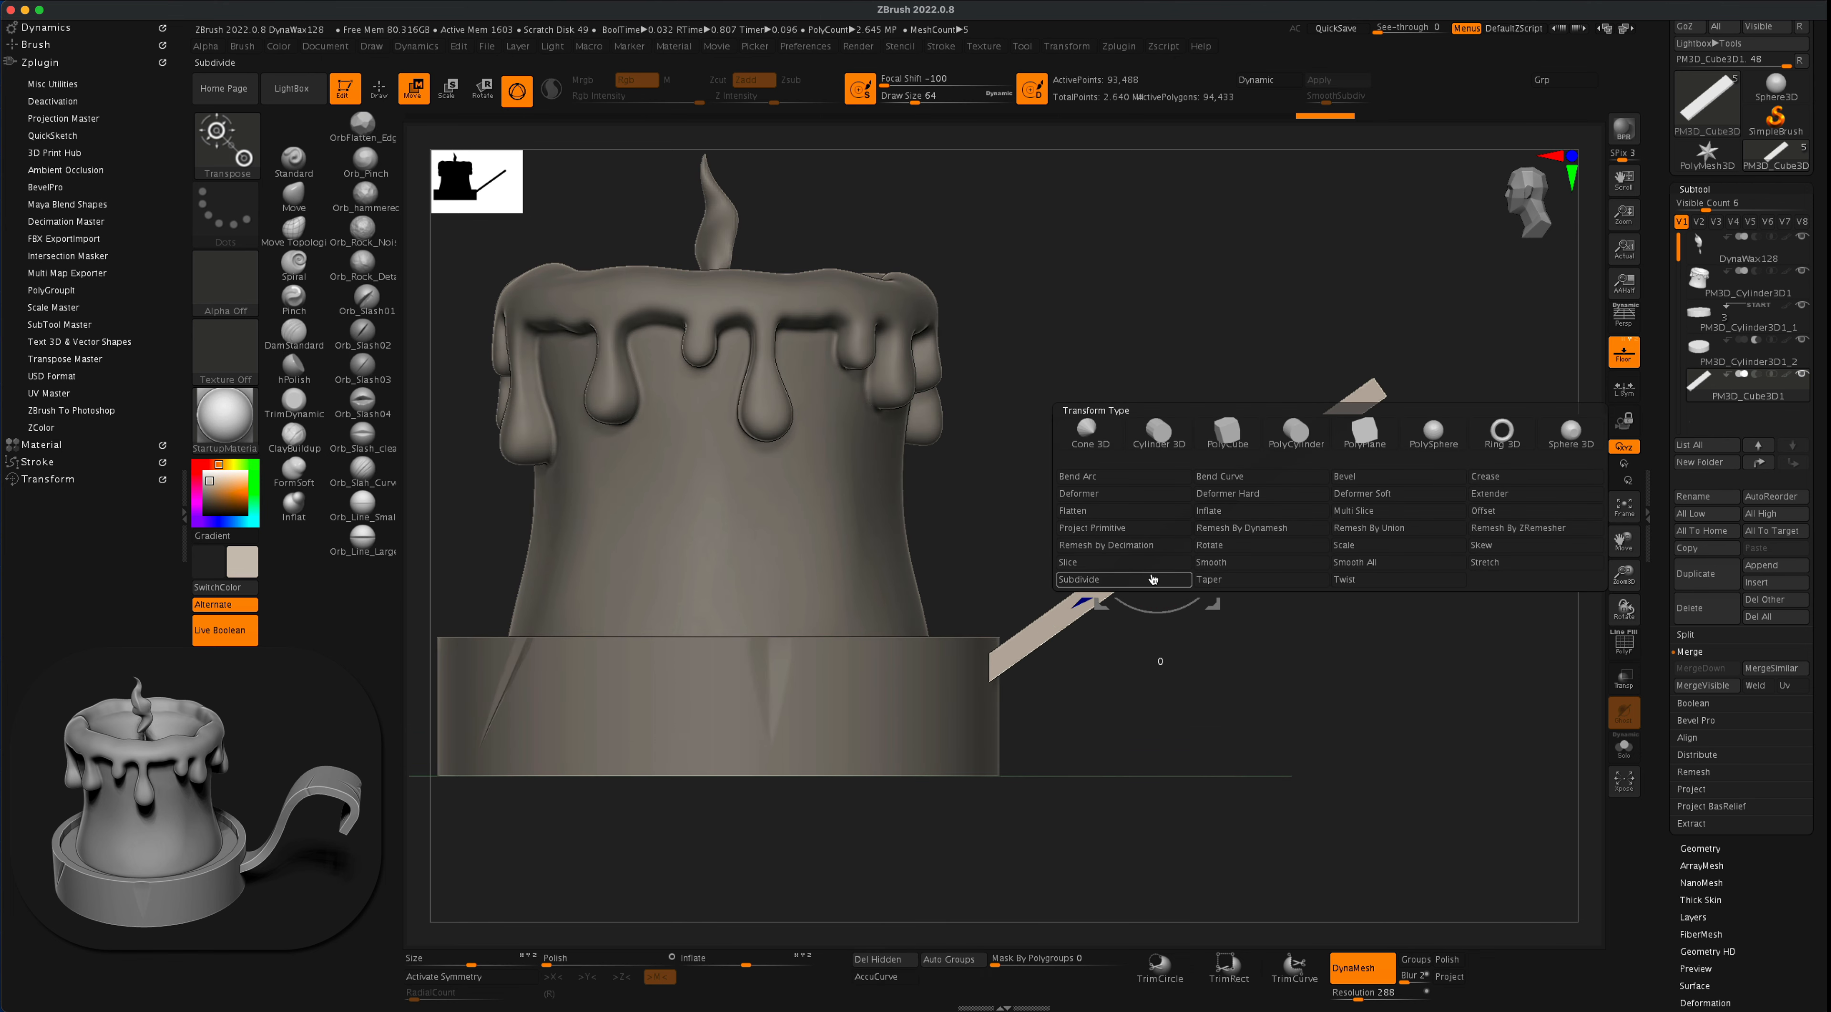
click(1232, 474)
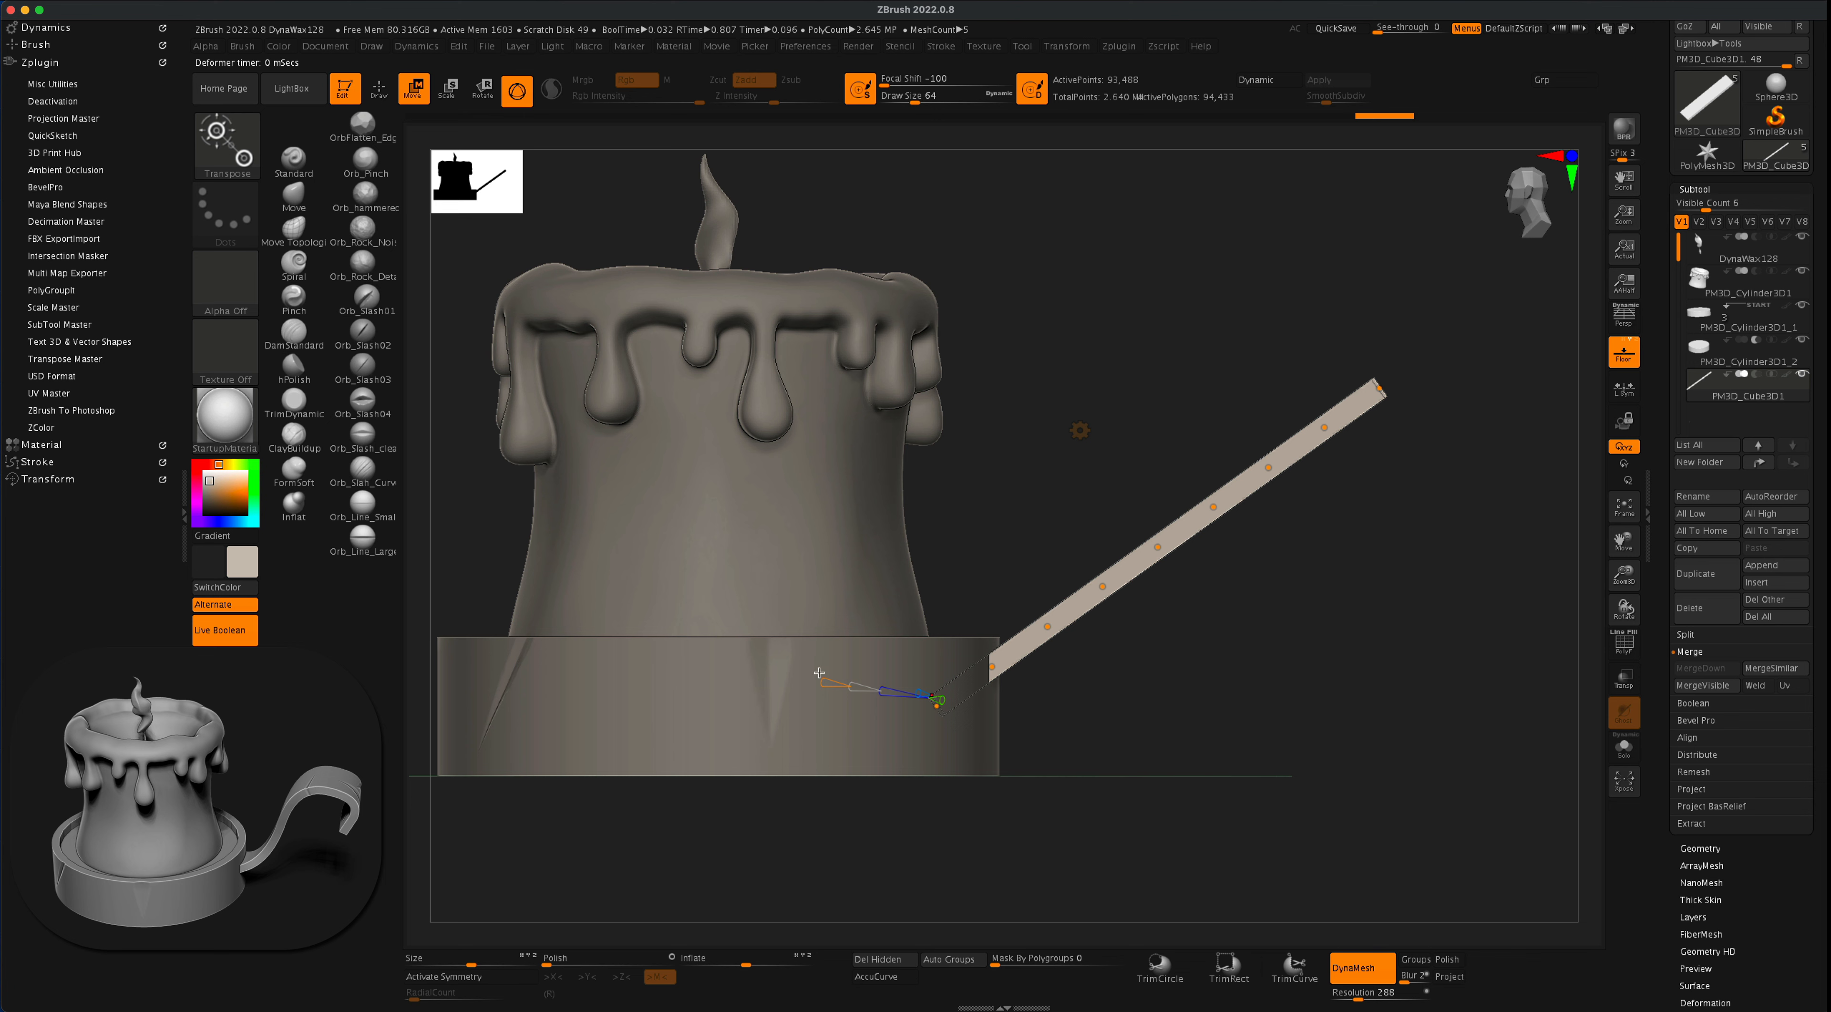
mouse_move(822, 684)
mouse_down()
mouse_move(803, 684)
mouse_move(838, 684)
mouse_up()
drag(1170, 546, 1198, 568)
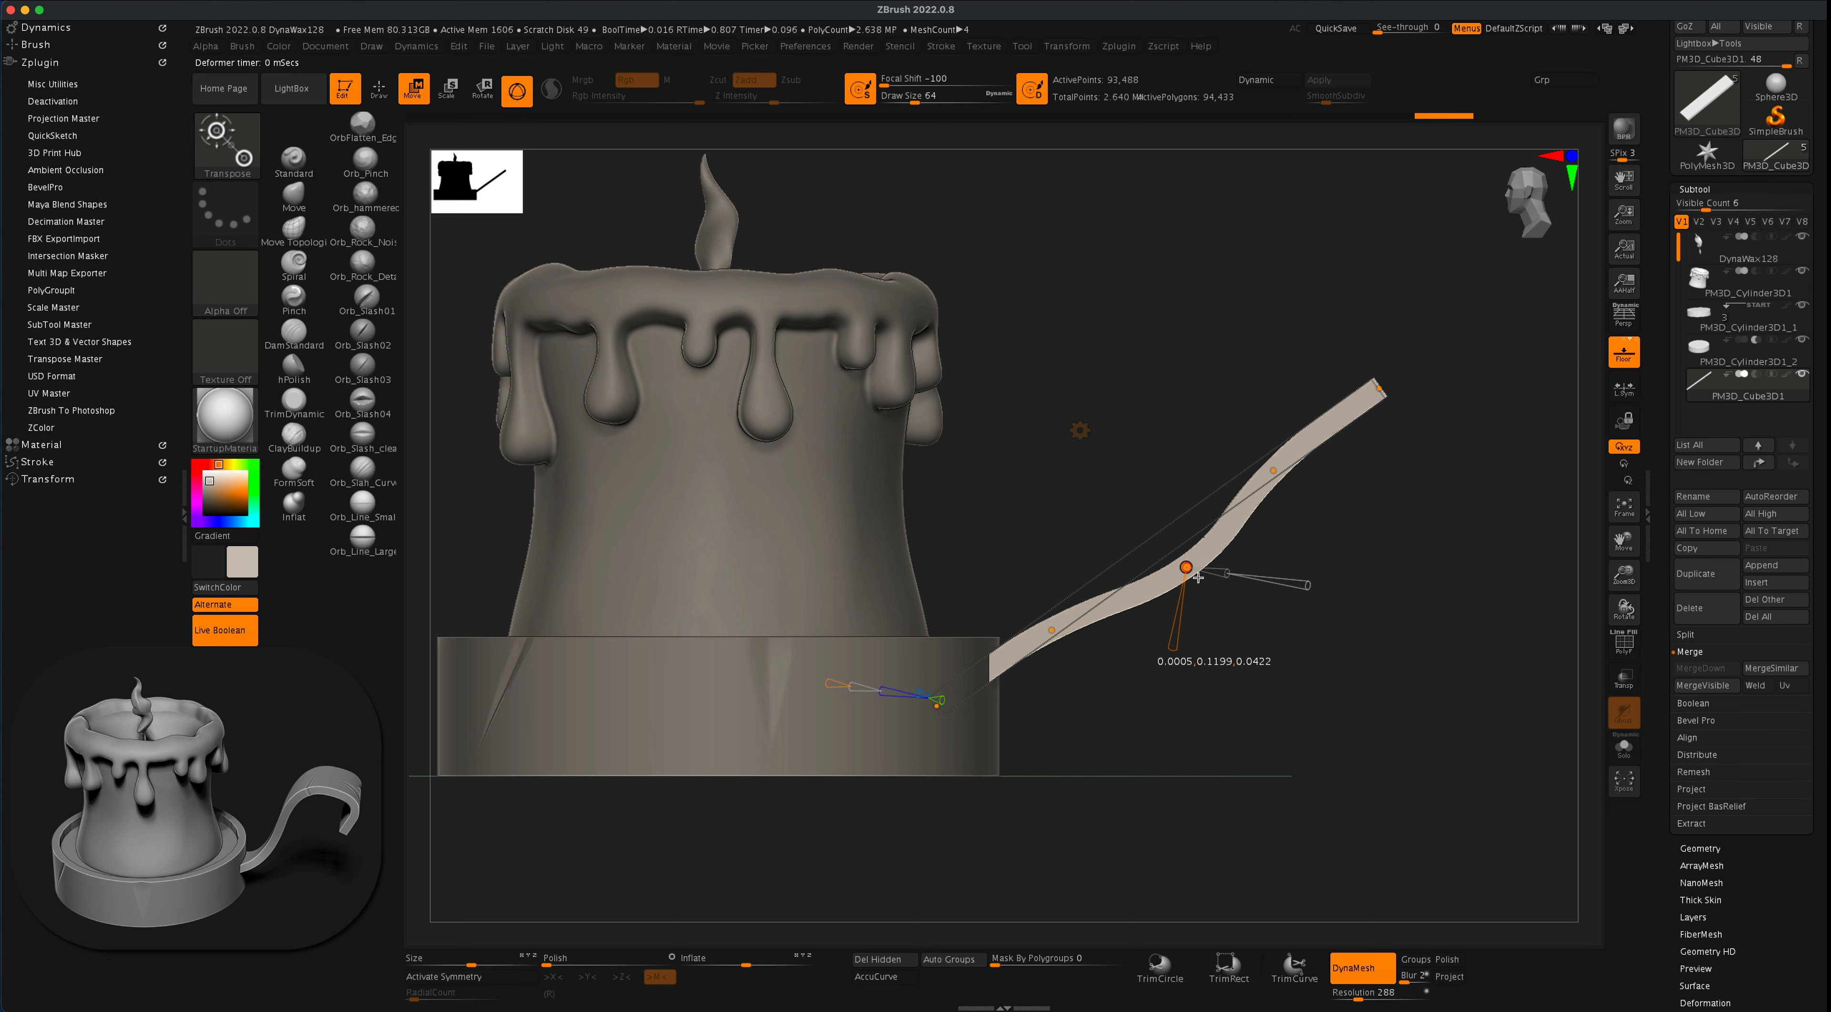
drag(1051, 631, 1058, 656)
drag(1187, 571, 1151, 510)
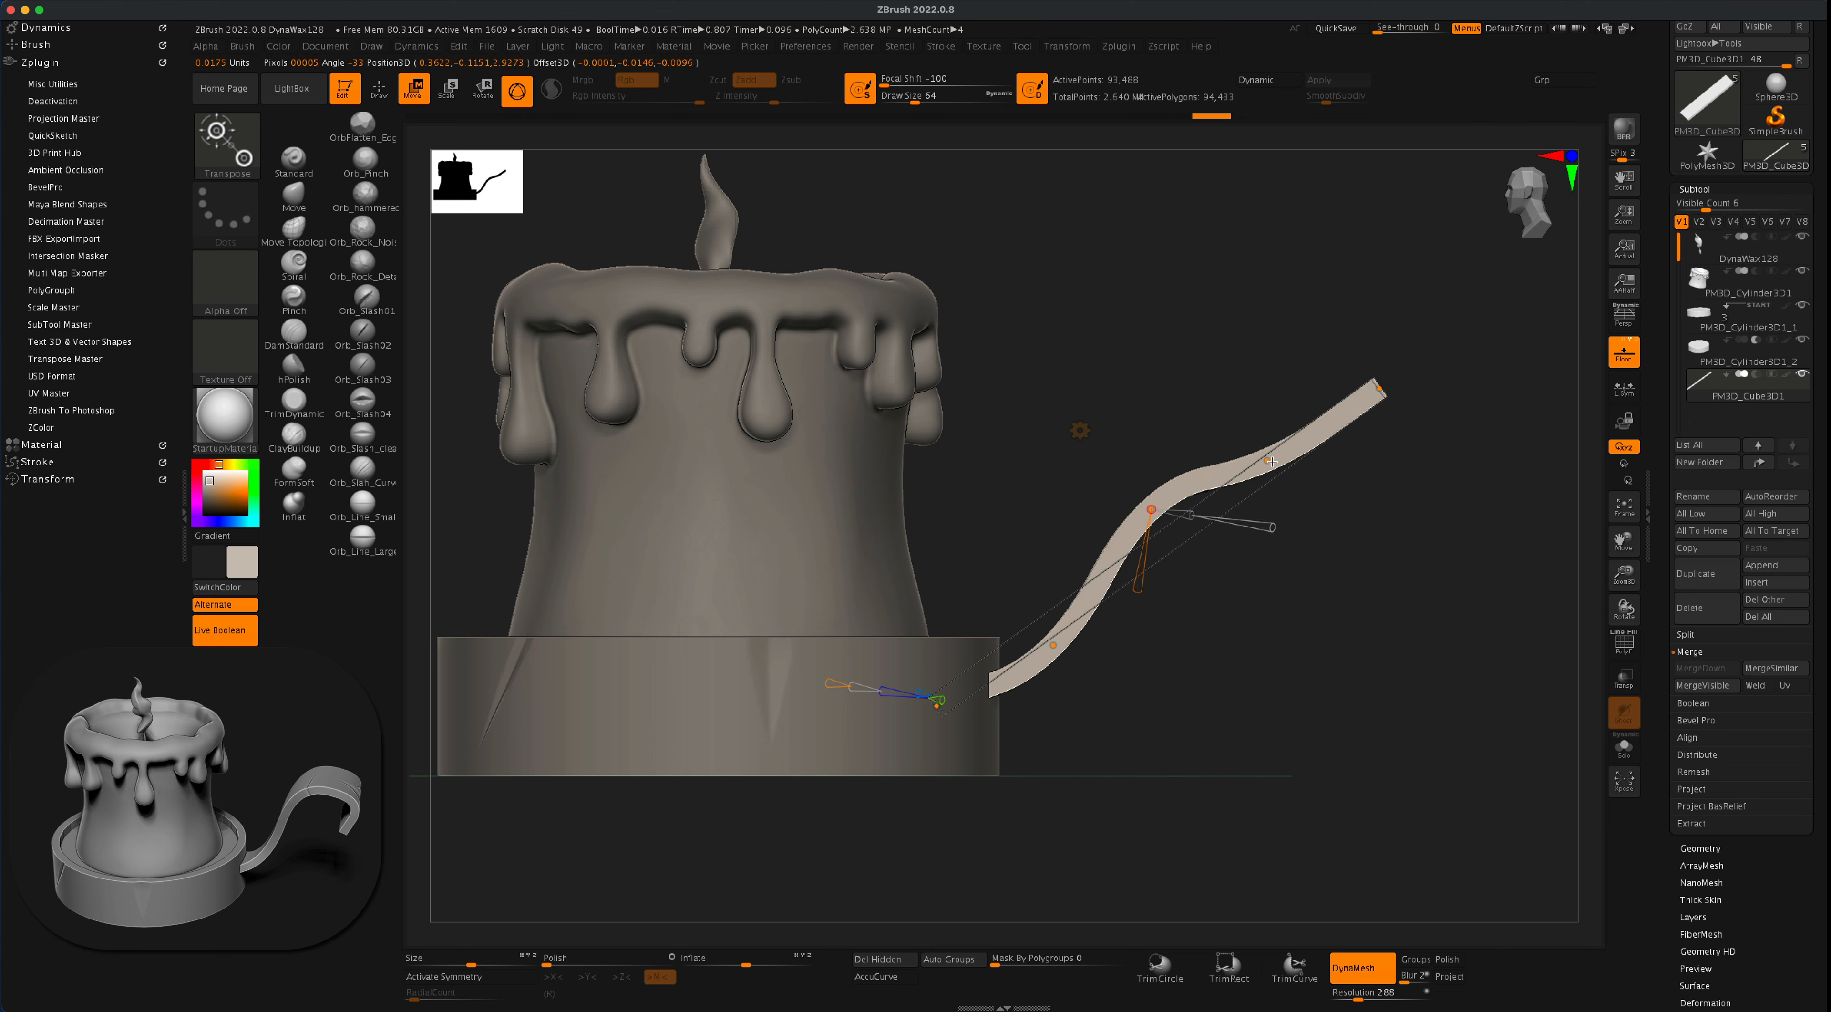
- Arch the plank's upper part with the Bend Curve points and curl its outer end downward into a hook
drag(1266, 461, 1267, 408)
drag(1380, 390, 1305, 442)
drag(1153, 502, 1157, 459)
drag(1283, 564, 1298, 451)
drag(1160, 461, 1163, 446)
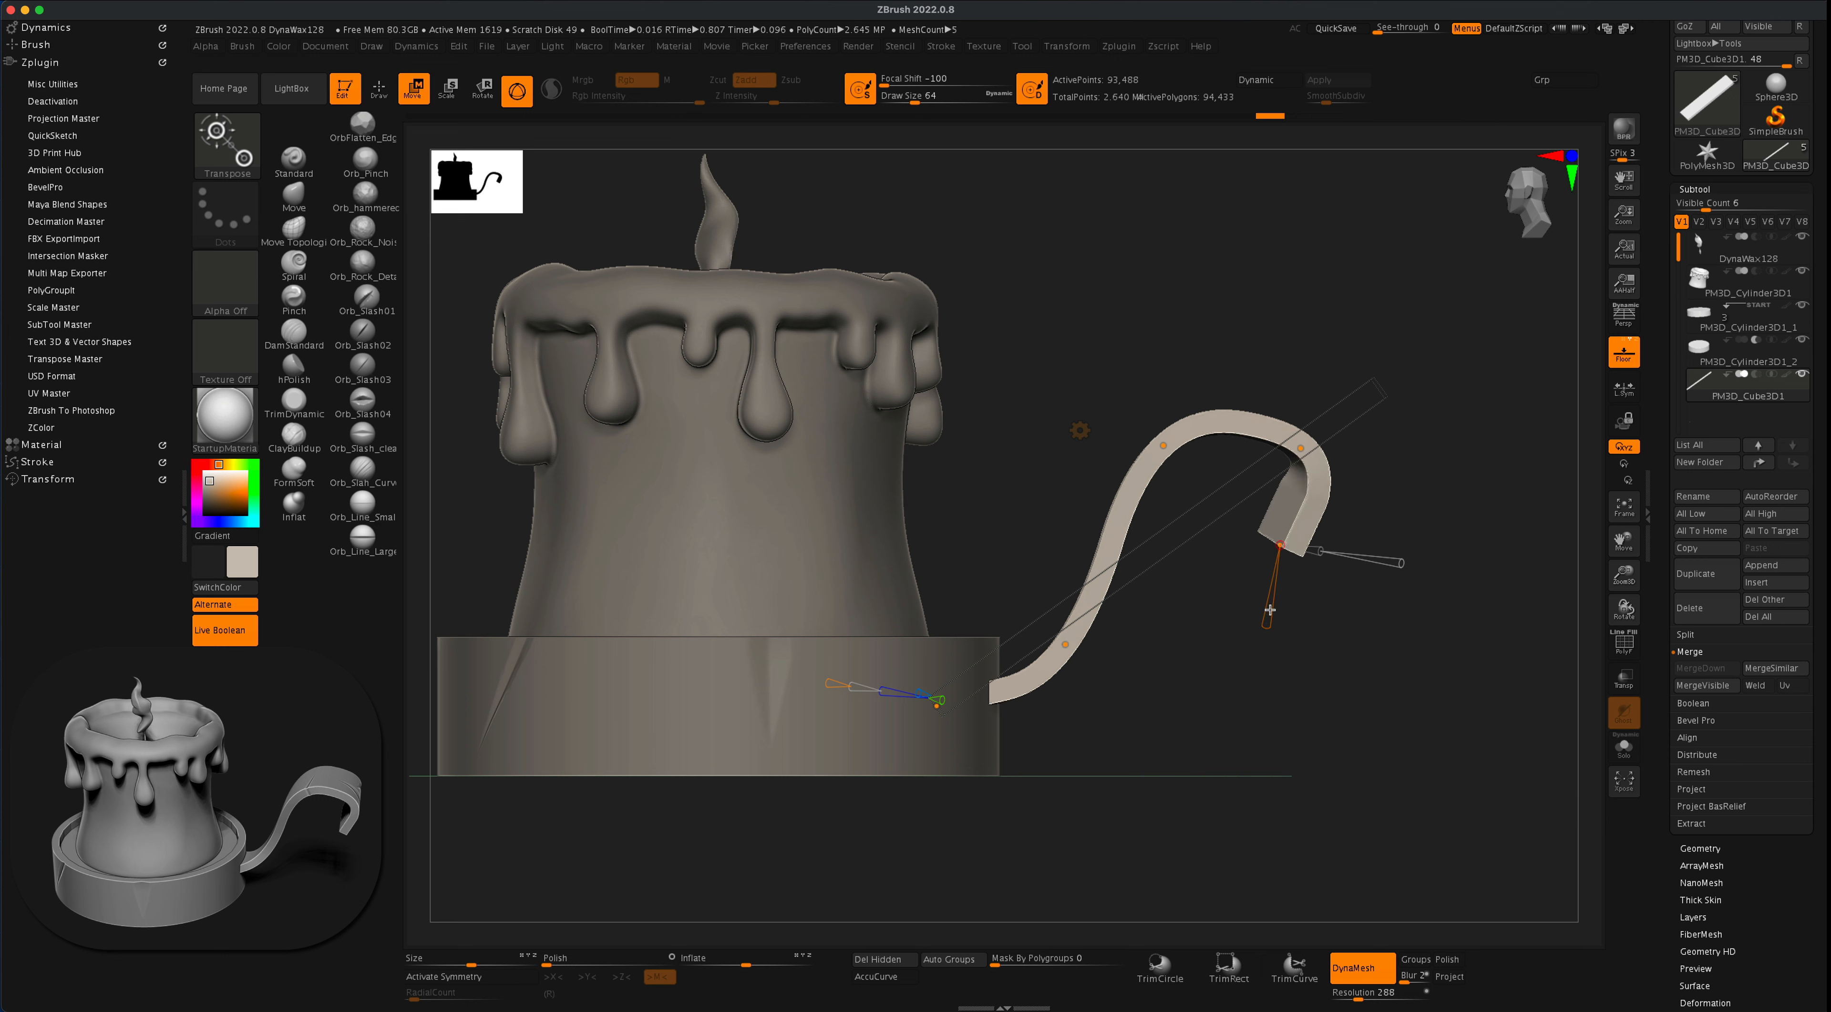
drag(1267, 630, 1269, 633)
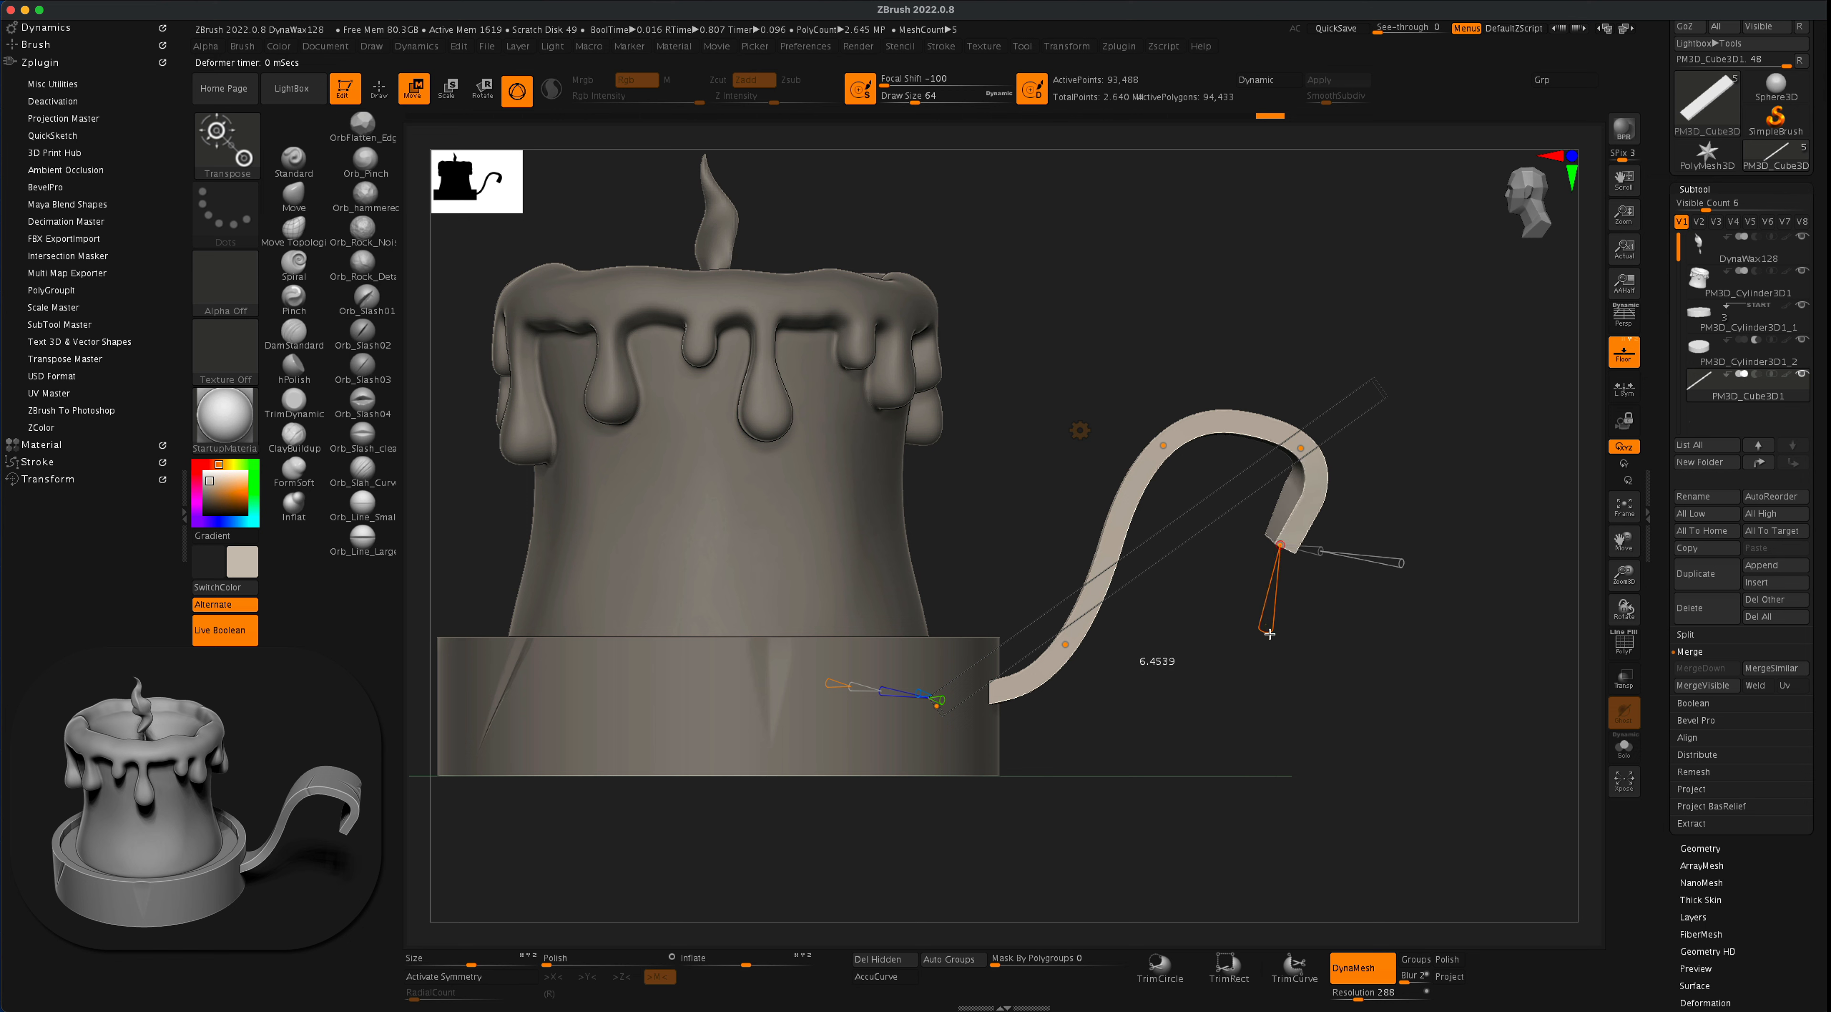
click(1300, 450)
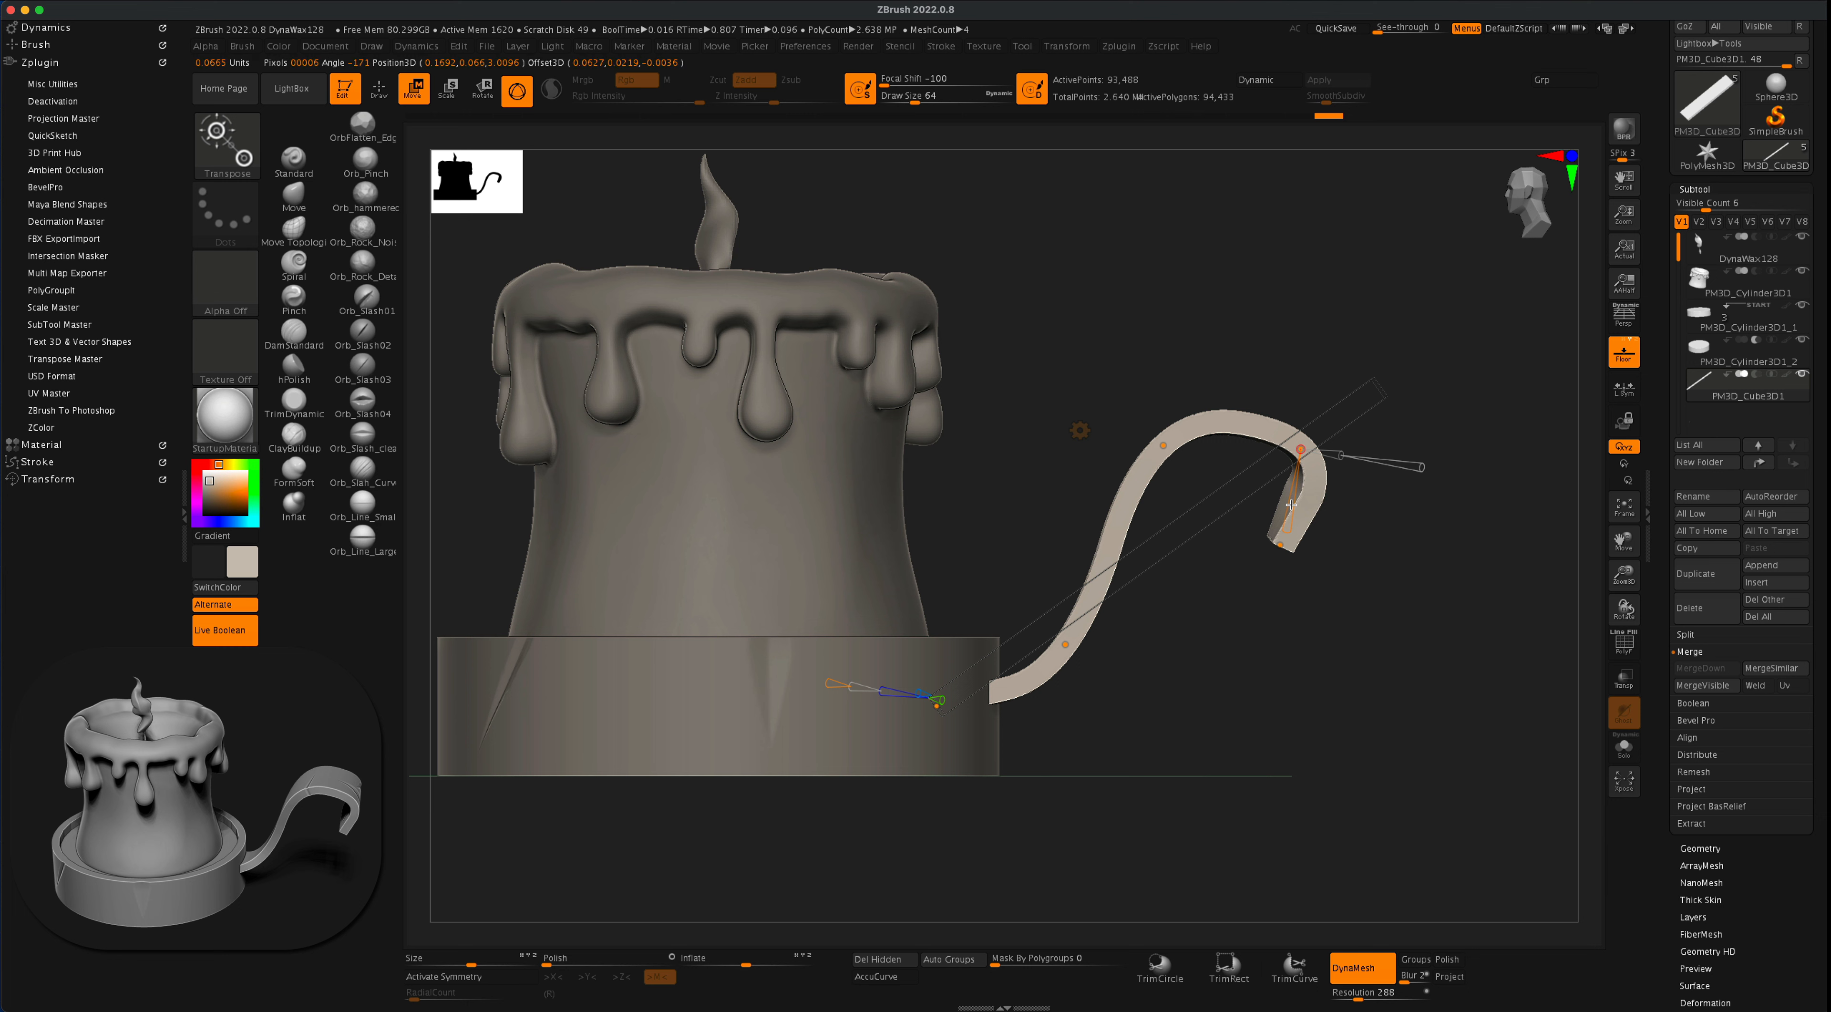
drag(1289, 528, 1395, 554)
- Adjust the lower bend point near the dish and accept the Bend Curve deformation of the handle
click(1068, 648)
drag(1209, 631, 1251, 672)
drag(1324, 621, 1114, 428)
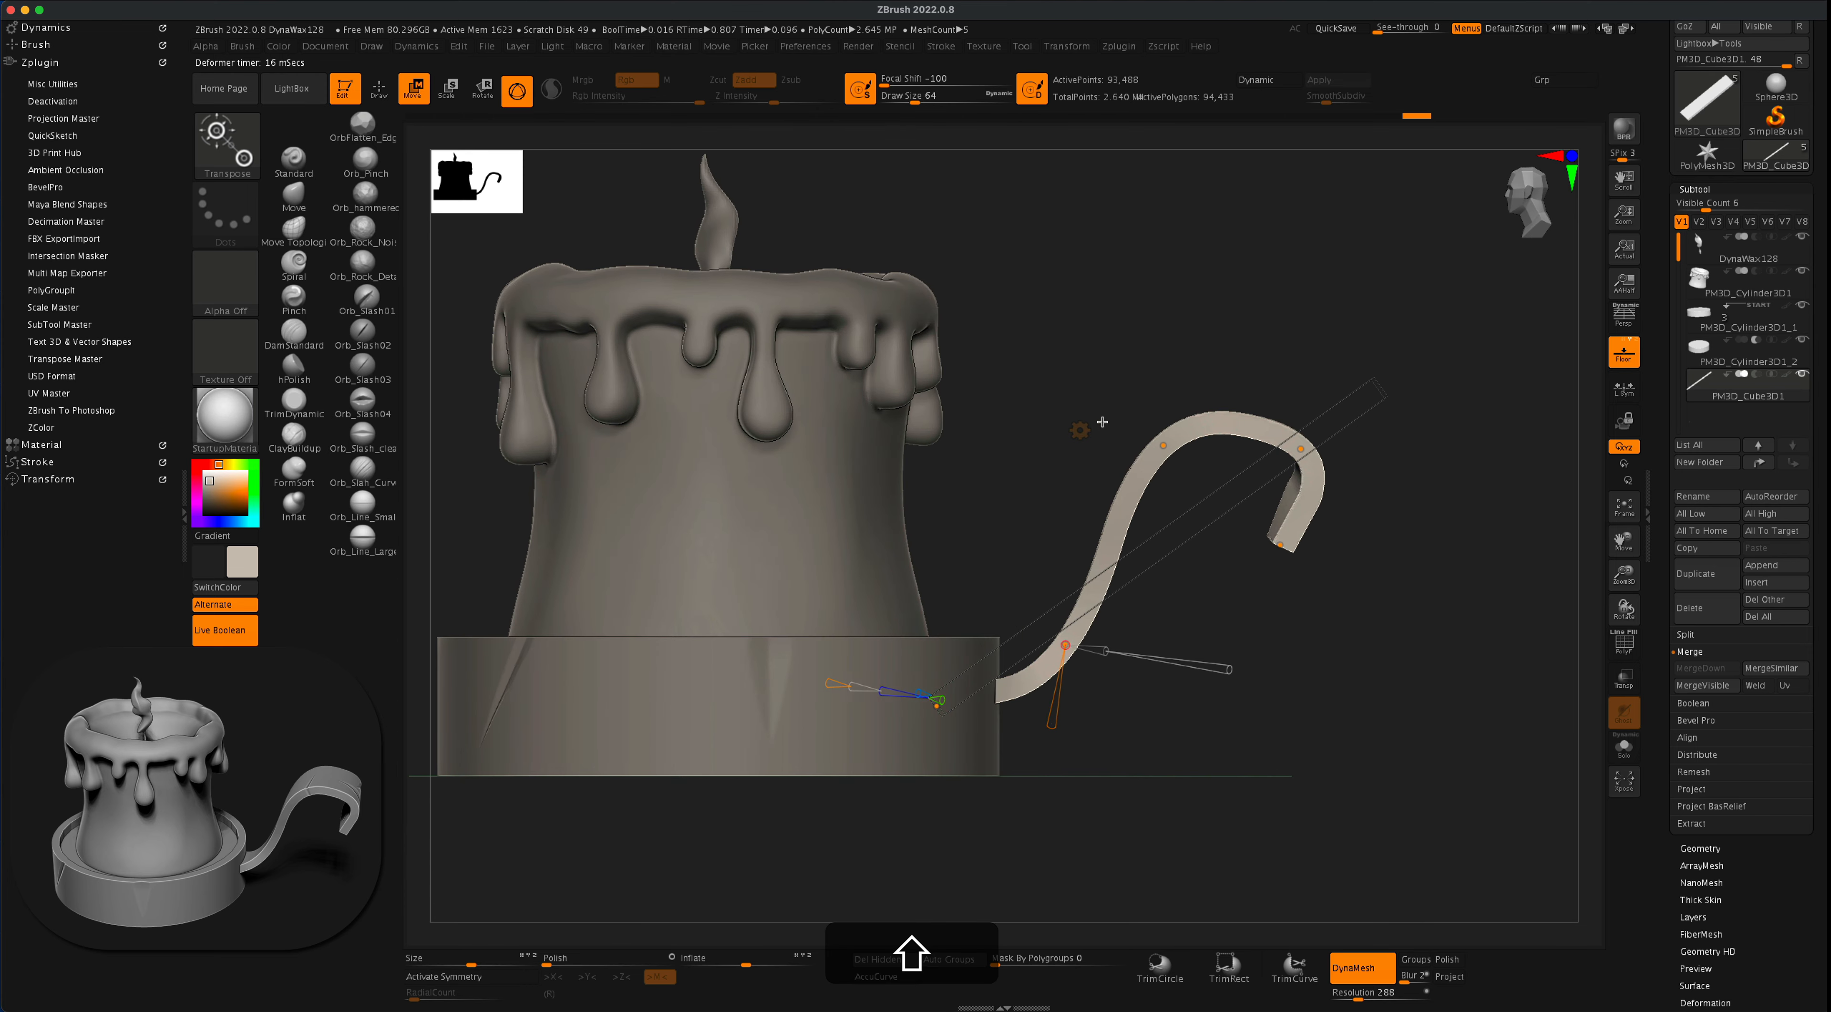
click(1080, 428)
click(1337, 421)
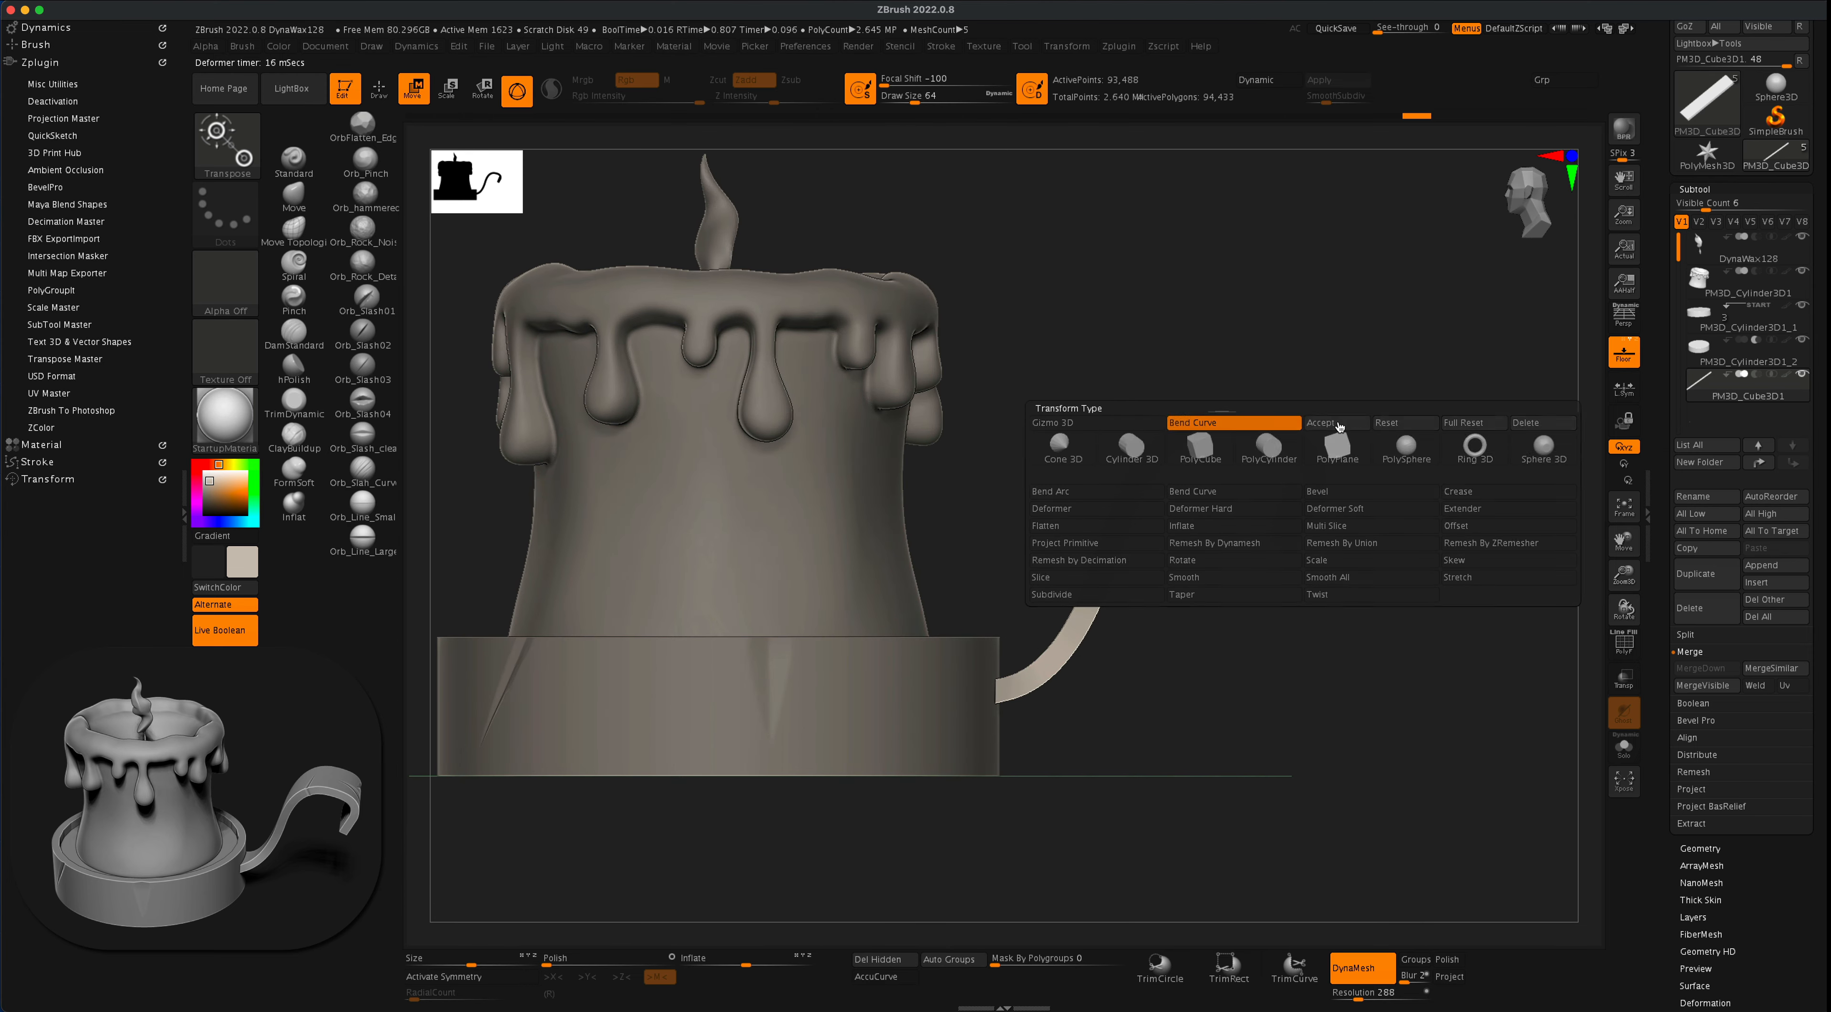
key(q)
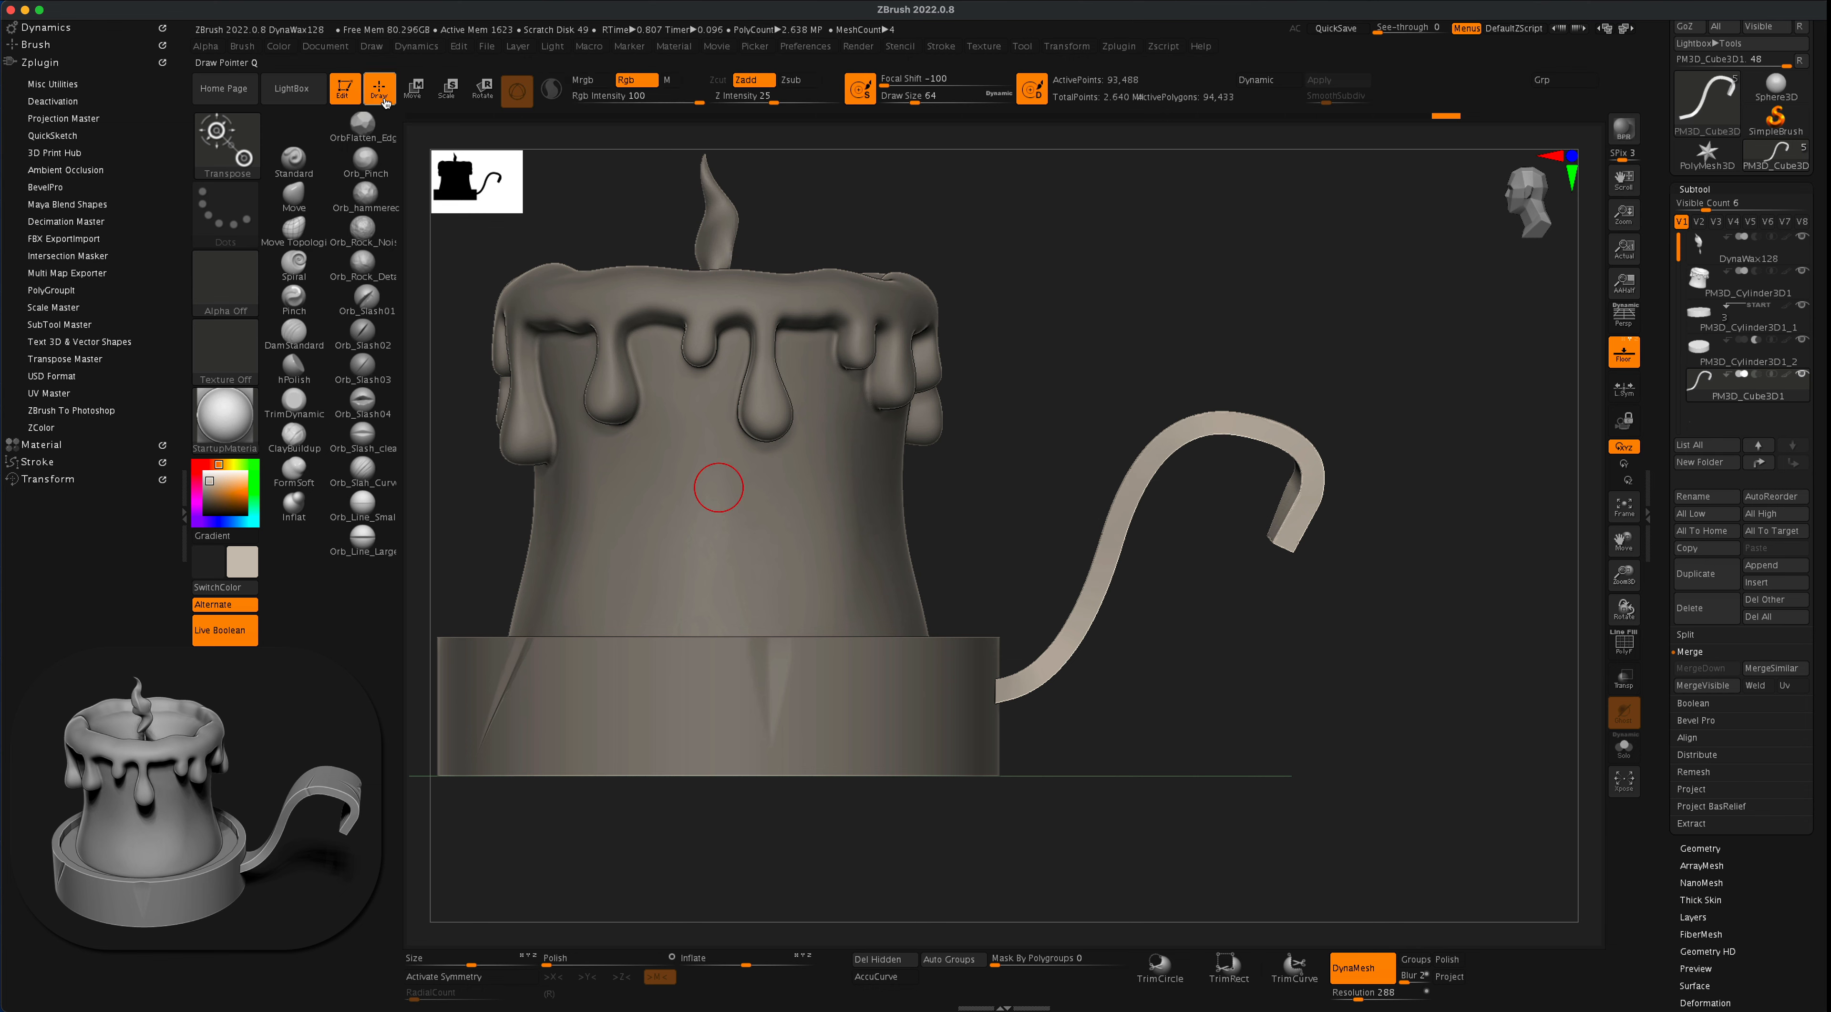
- Cut slash marks across the face of the handle's curled end with the Orb_Slash_clean brush
mouse_move(1309, 640)
alt+mouse_down()
mouse_move(1324, 569)
mouse_move(1332, 625)
mouse_move(1287, 686)
mouse_move(1355, 669)
mouse_move(1303, 687)
mouse_move(1324, 662)
mouse_move(1342, 687)
mouse_move(1258, 622)
alt+mouse_up()
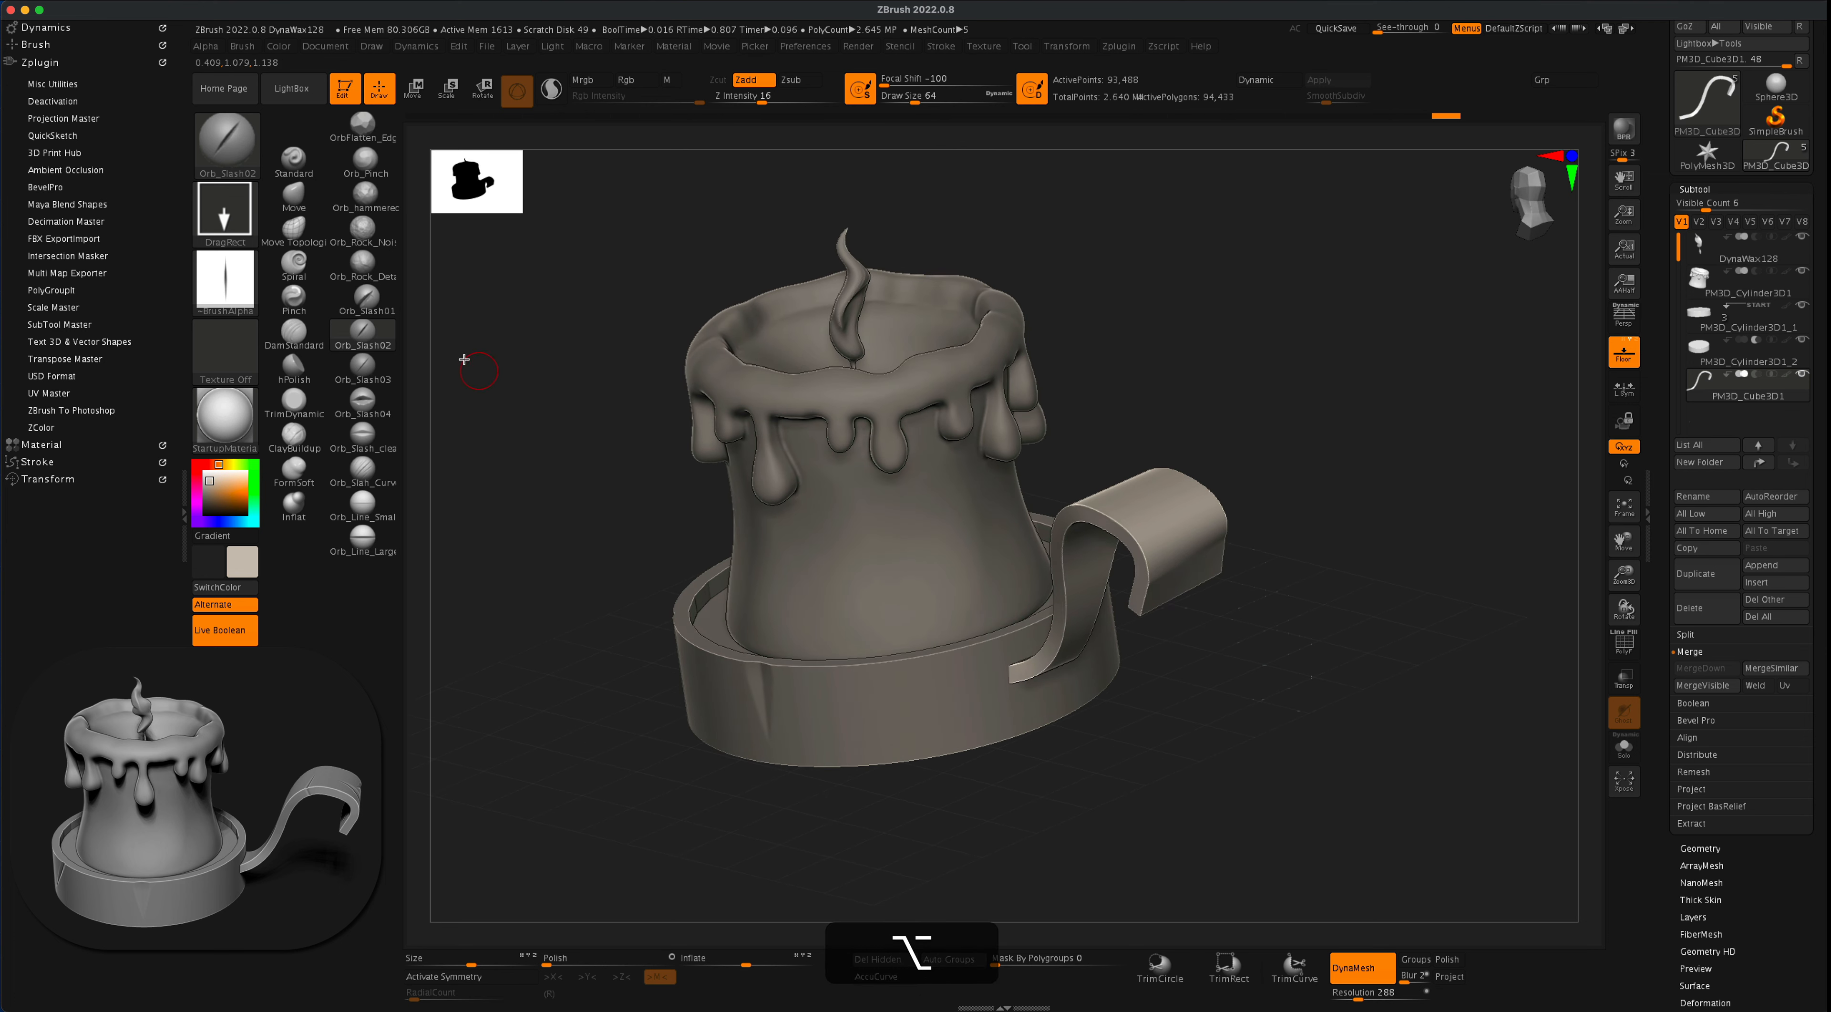
click(375, 428)
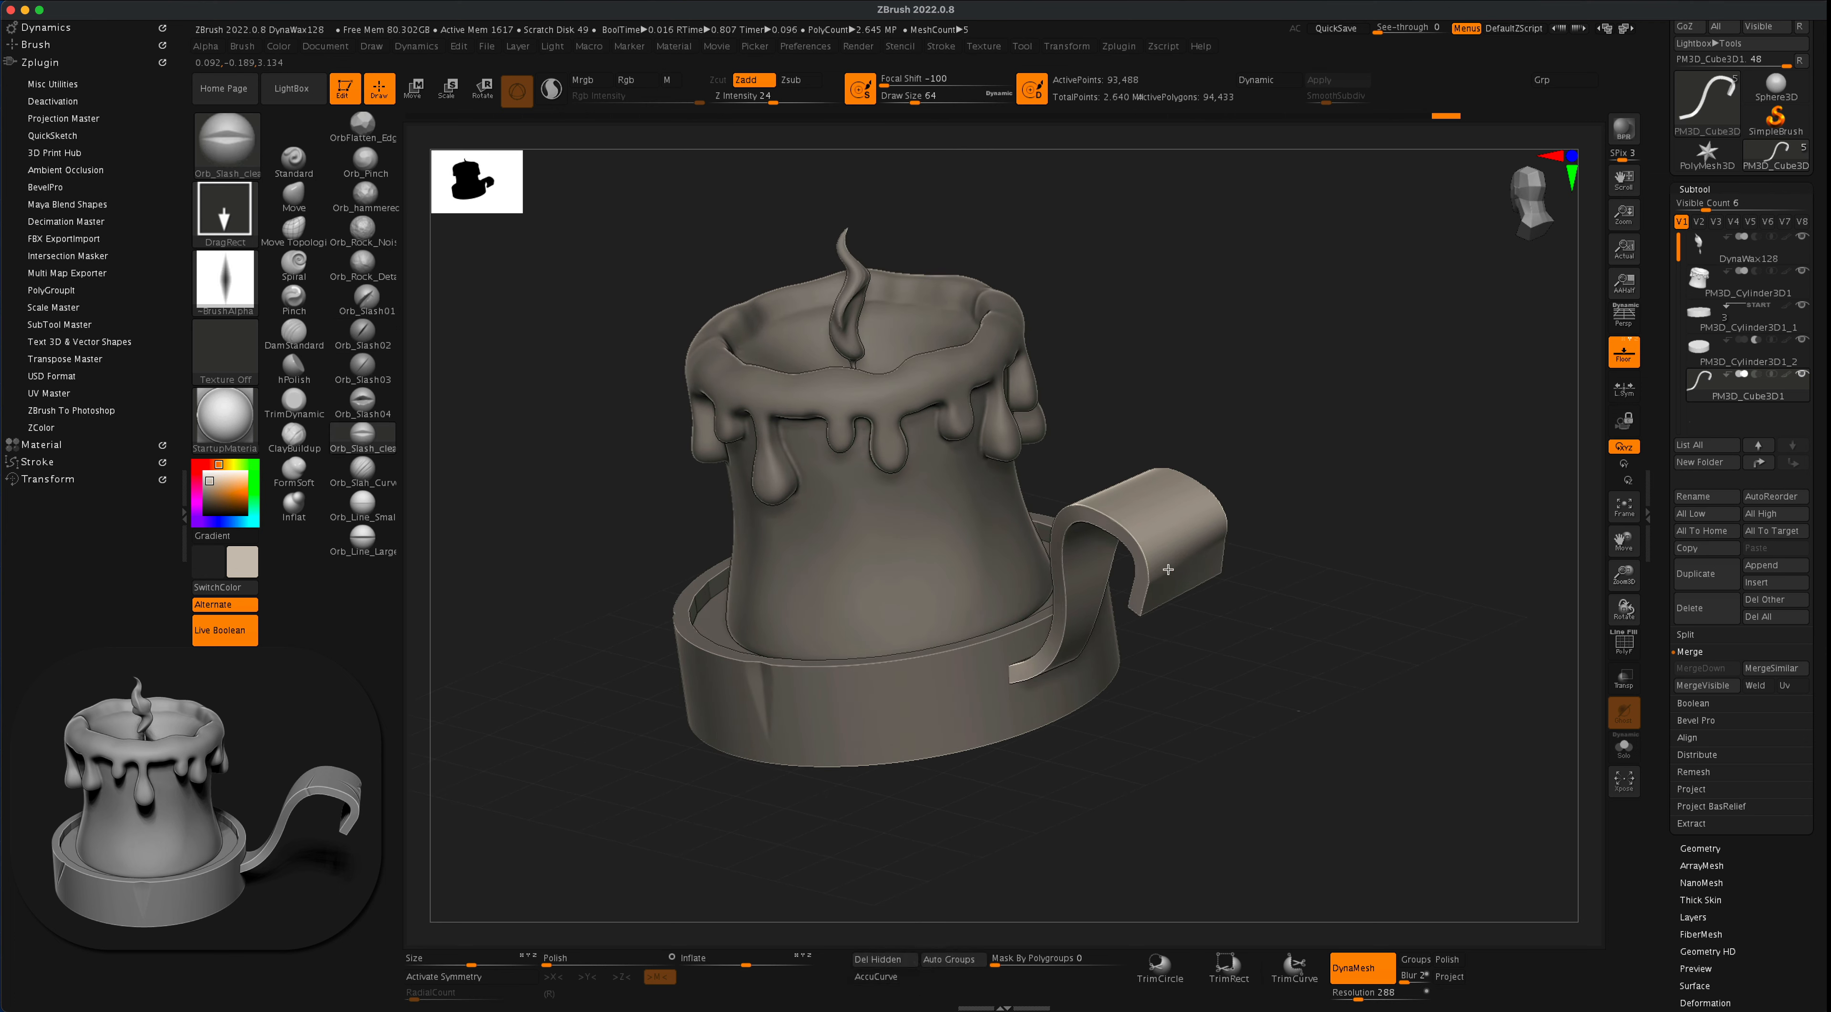
drag(1291, 523, 1232, 523)
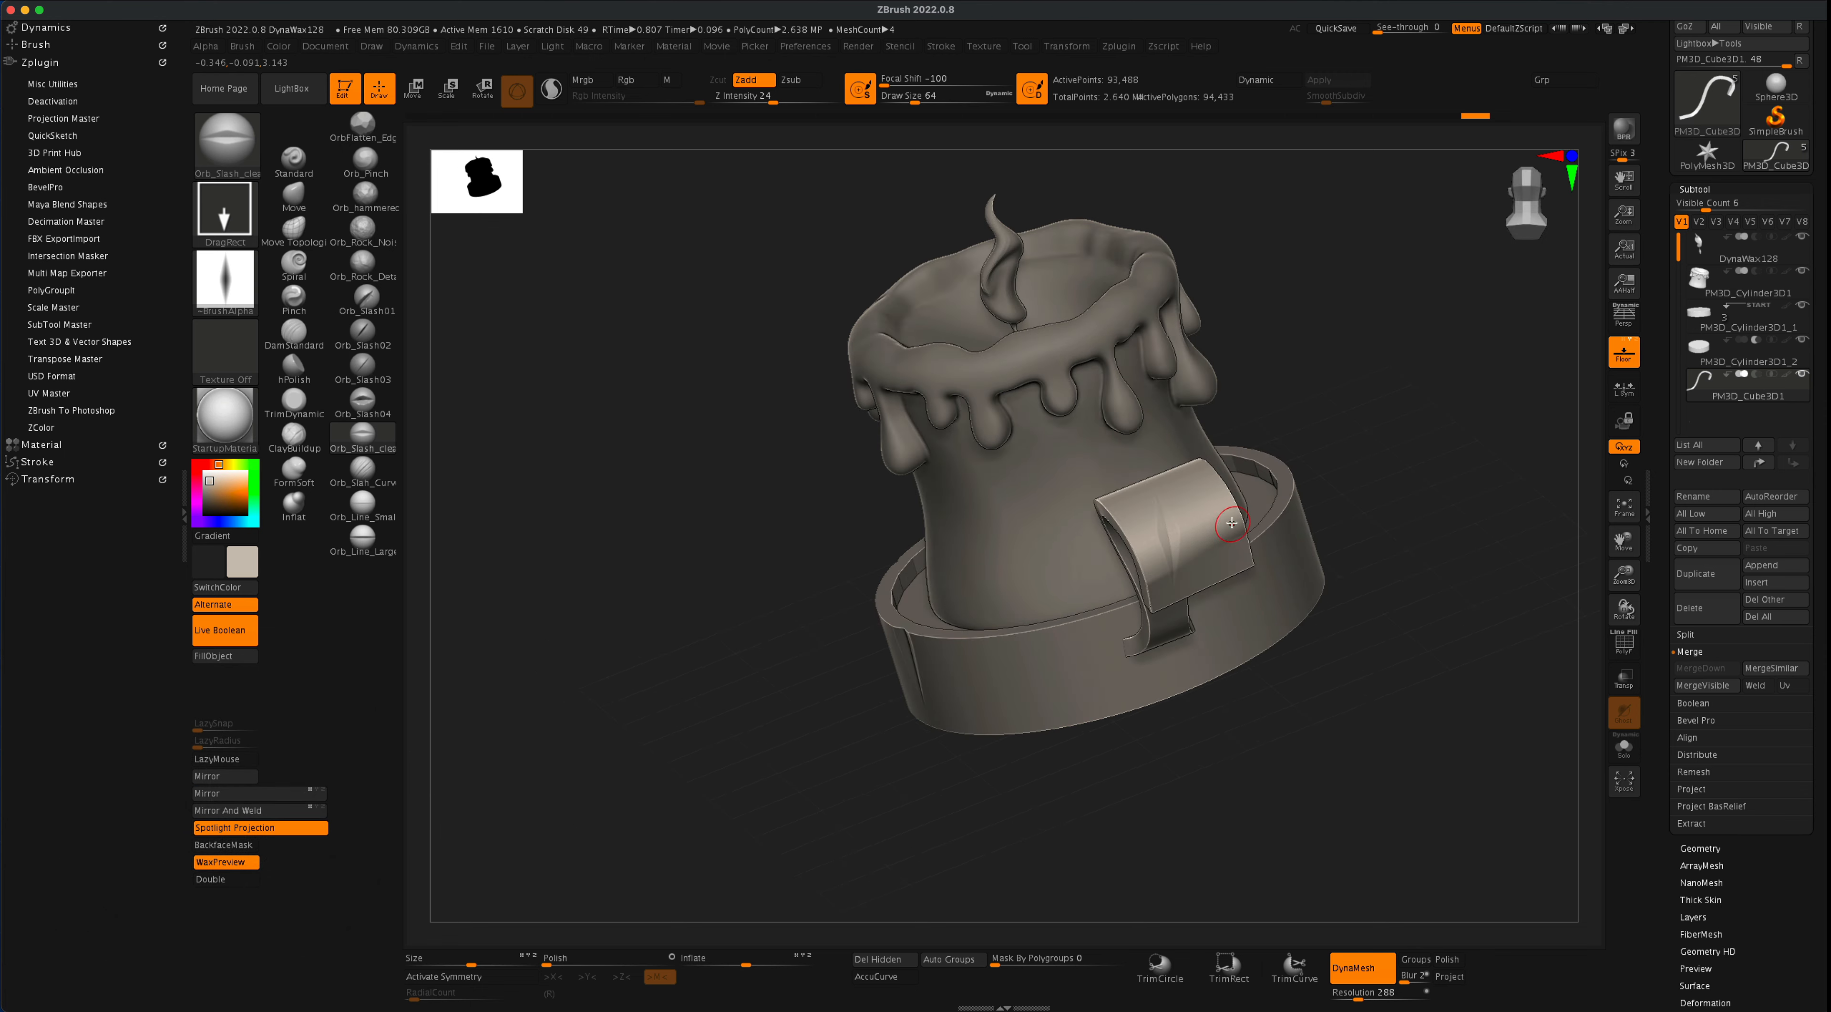
drag(1387, 482, 1172, 531)
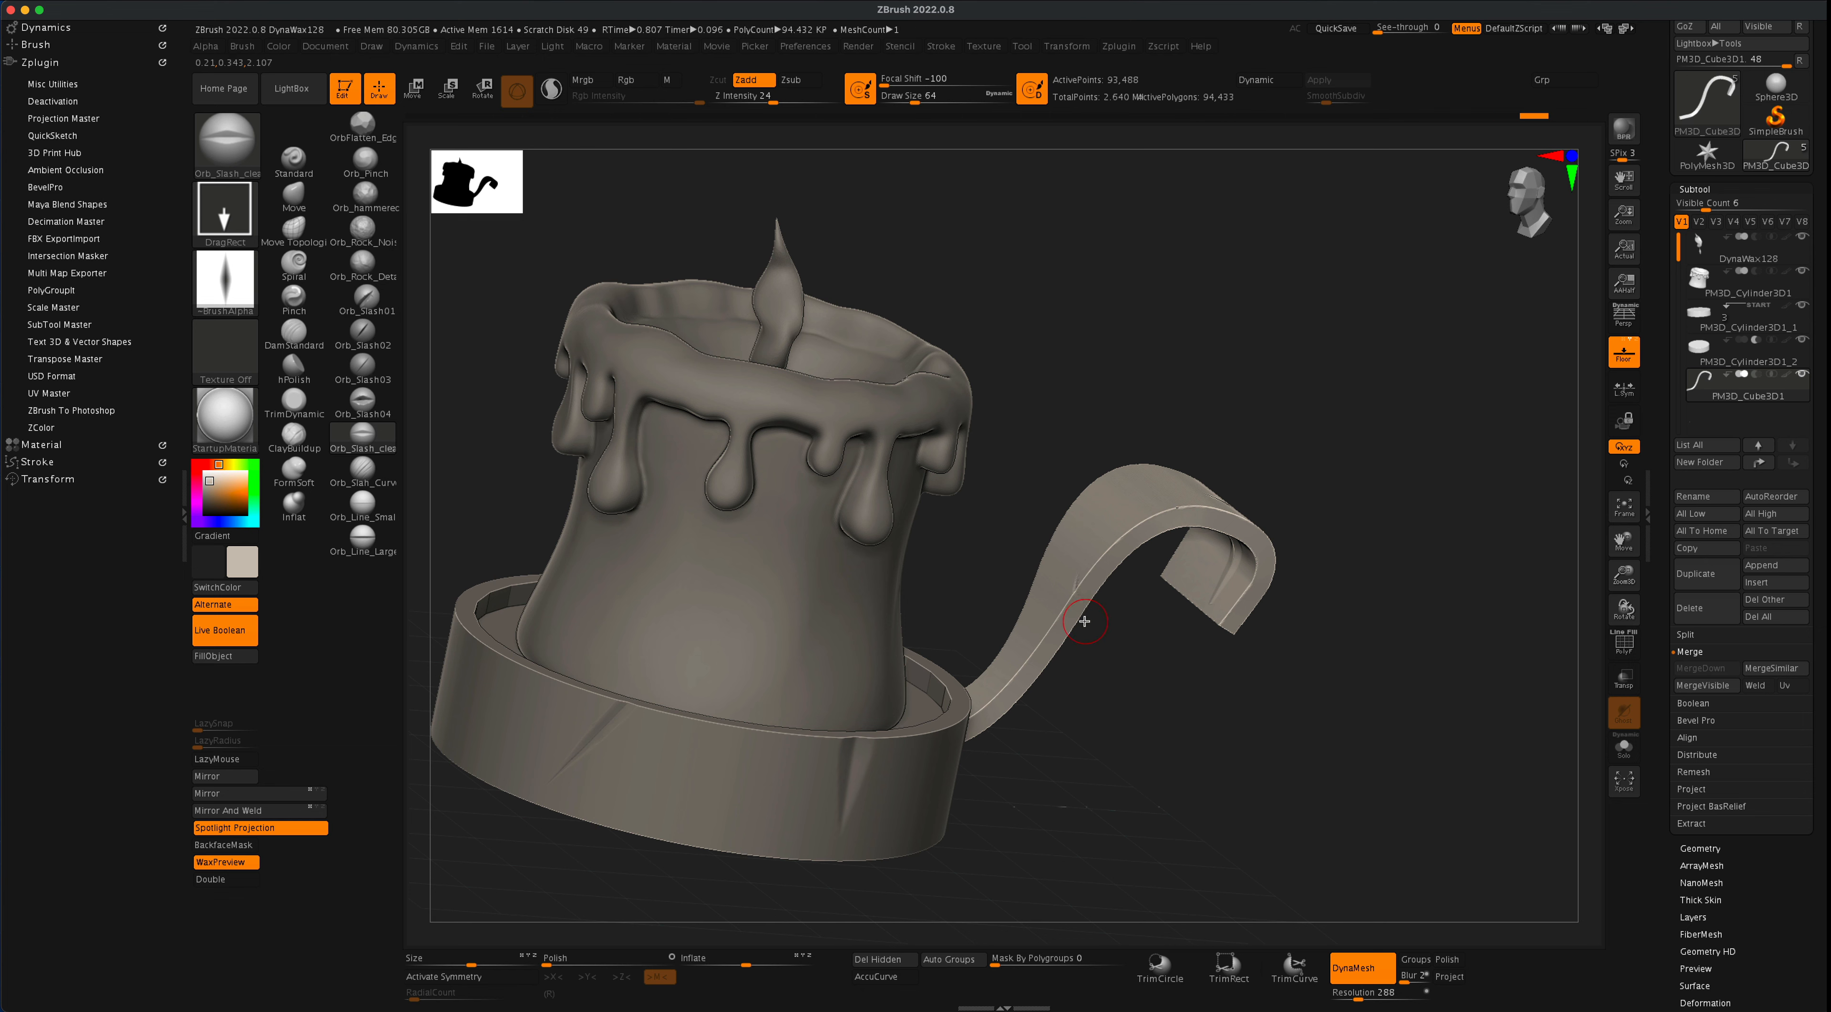
- Try slash marks along the side edge of the handle's rising part and undo them
key(l)
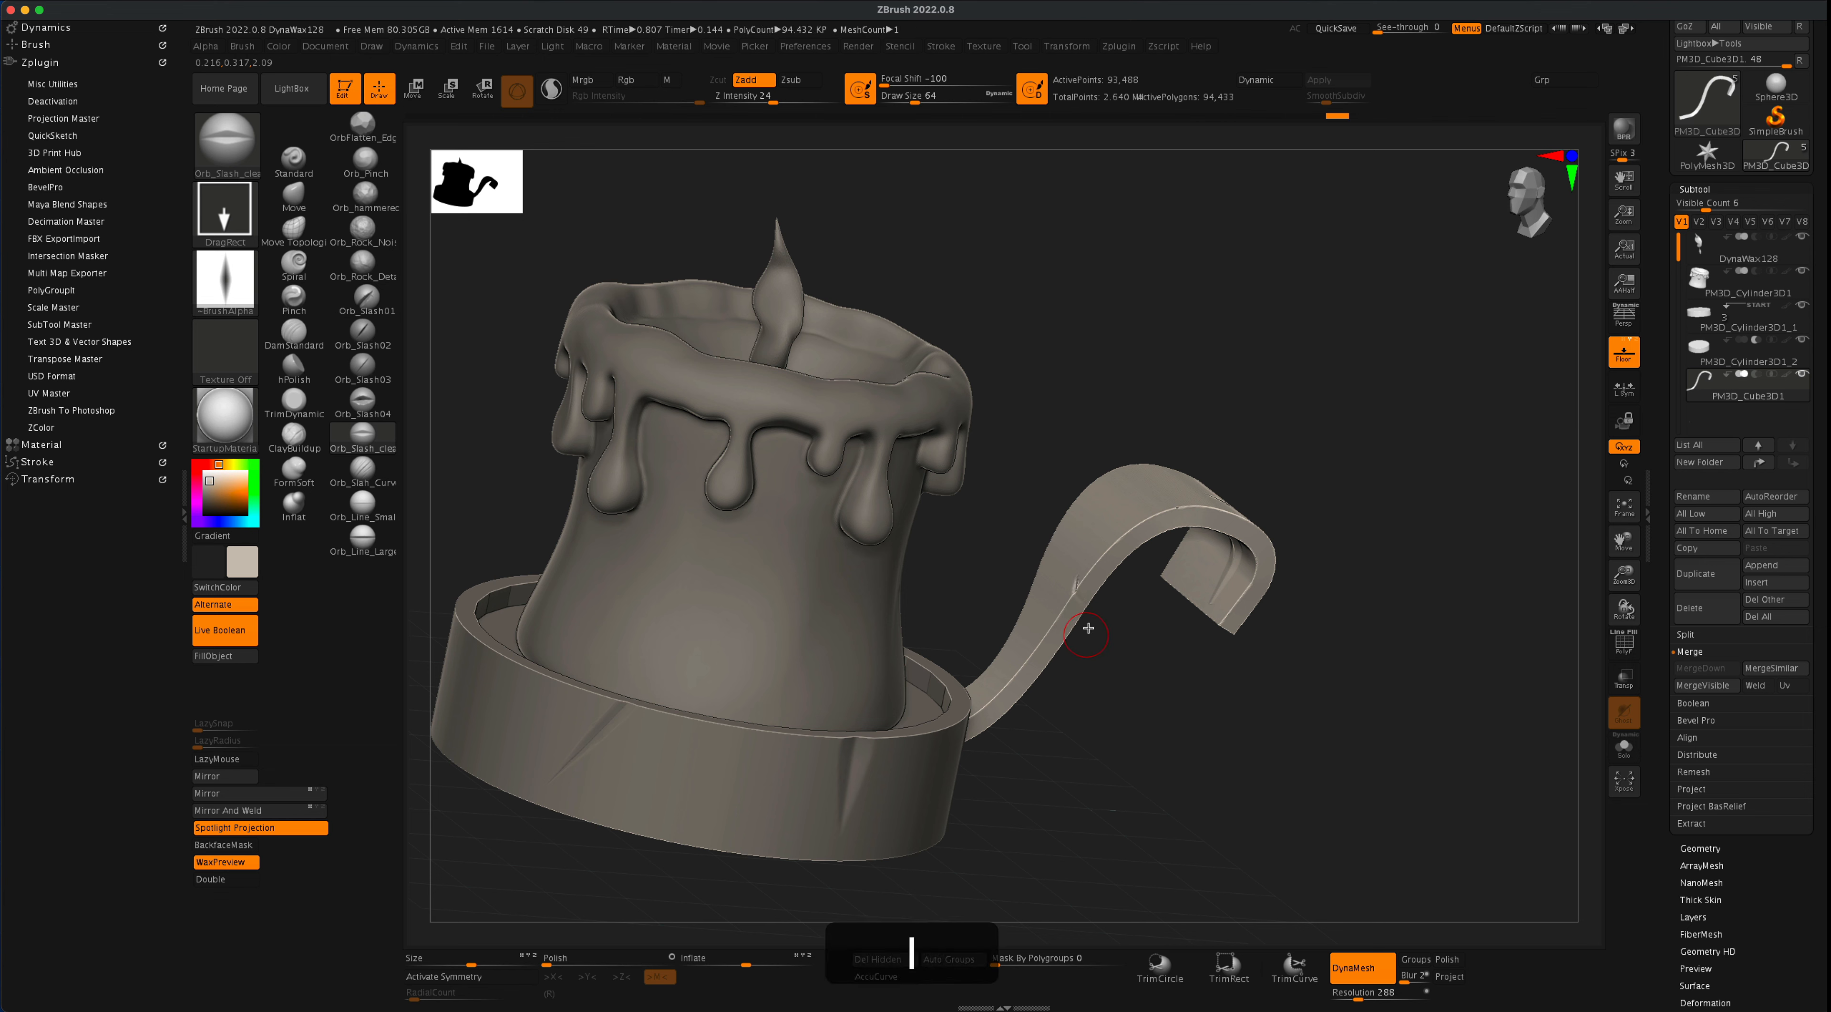
drag(1148, 652, 1154, 655)
shift+drag(1082, 596, 1093, 570)
drag(1141, 657, 1155, 643)
key(super+z)
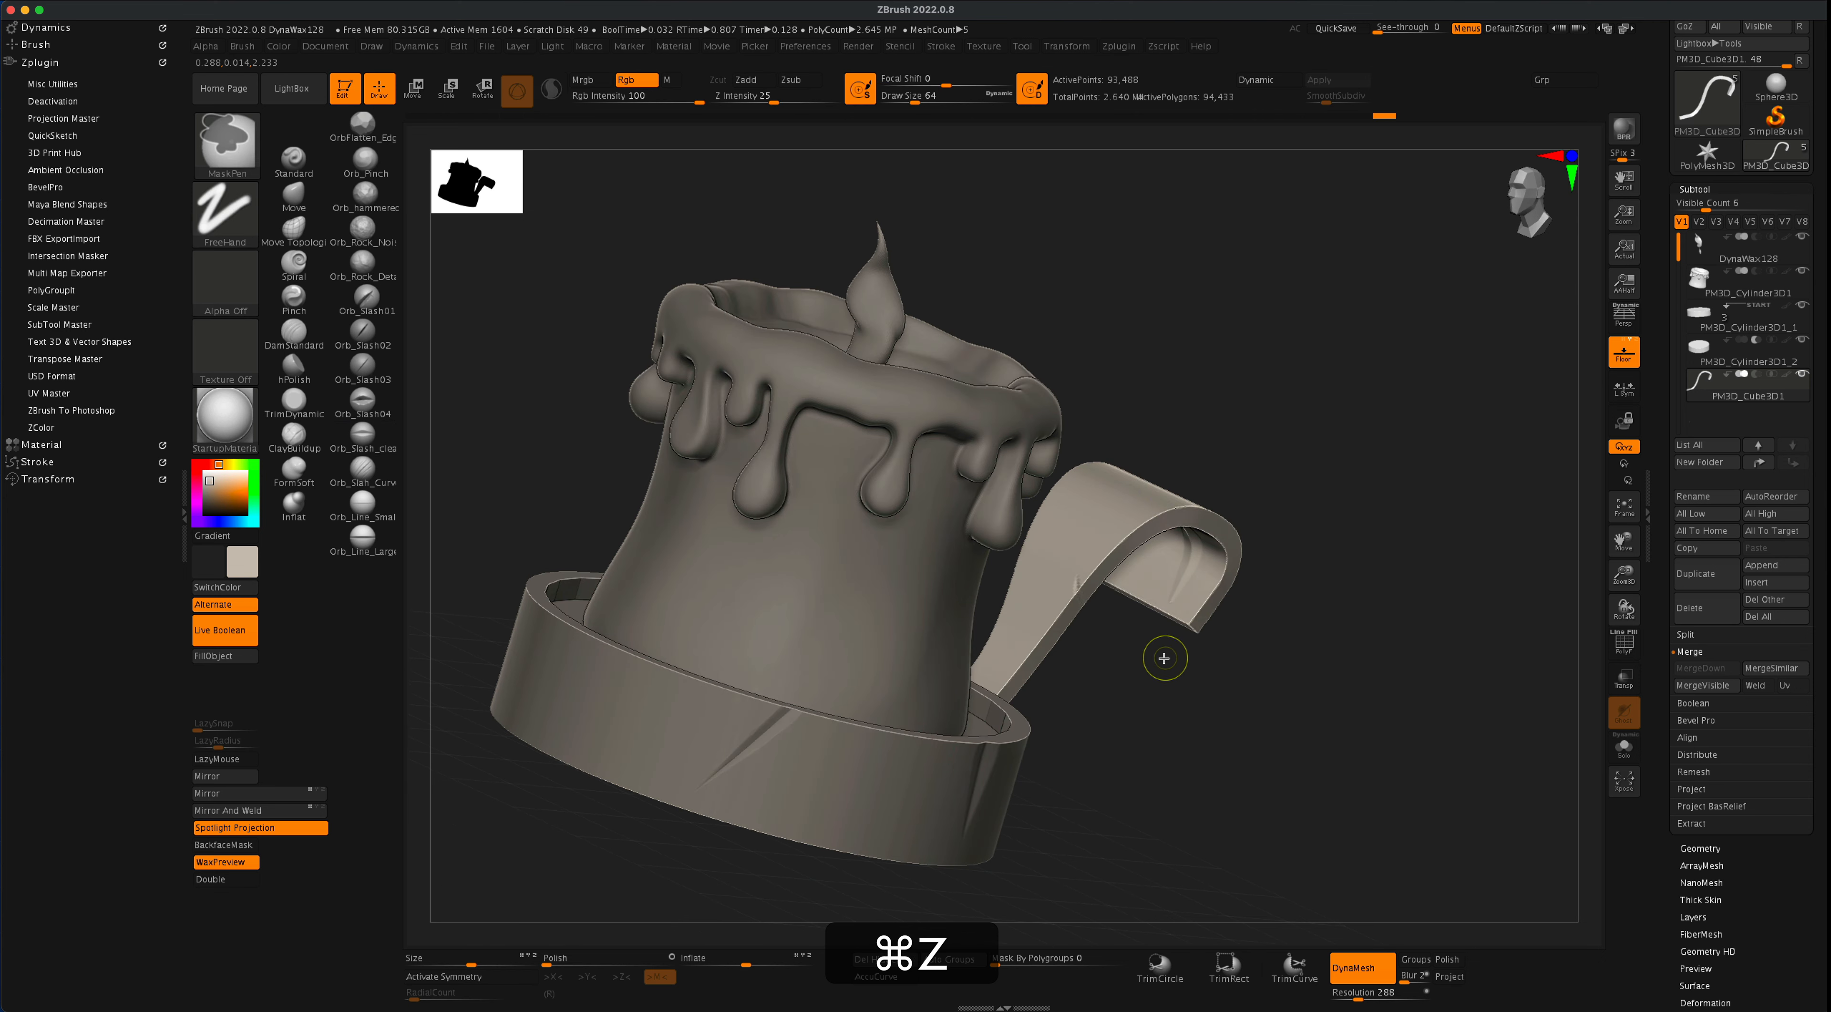
mouse_move(1160, 660)
mouse_down()
mouse_move(1139, 657)
mouse_move(1219, 608)
mouse_move(1164, 661)
mouse_move(1140, 651)
mouse_up()
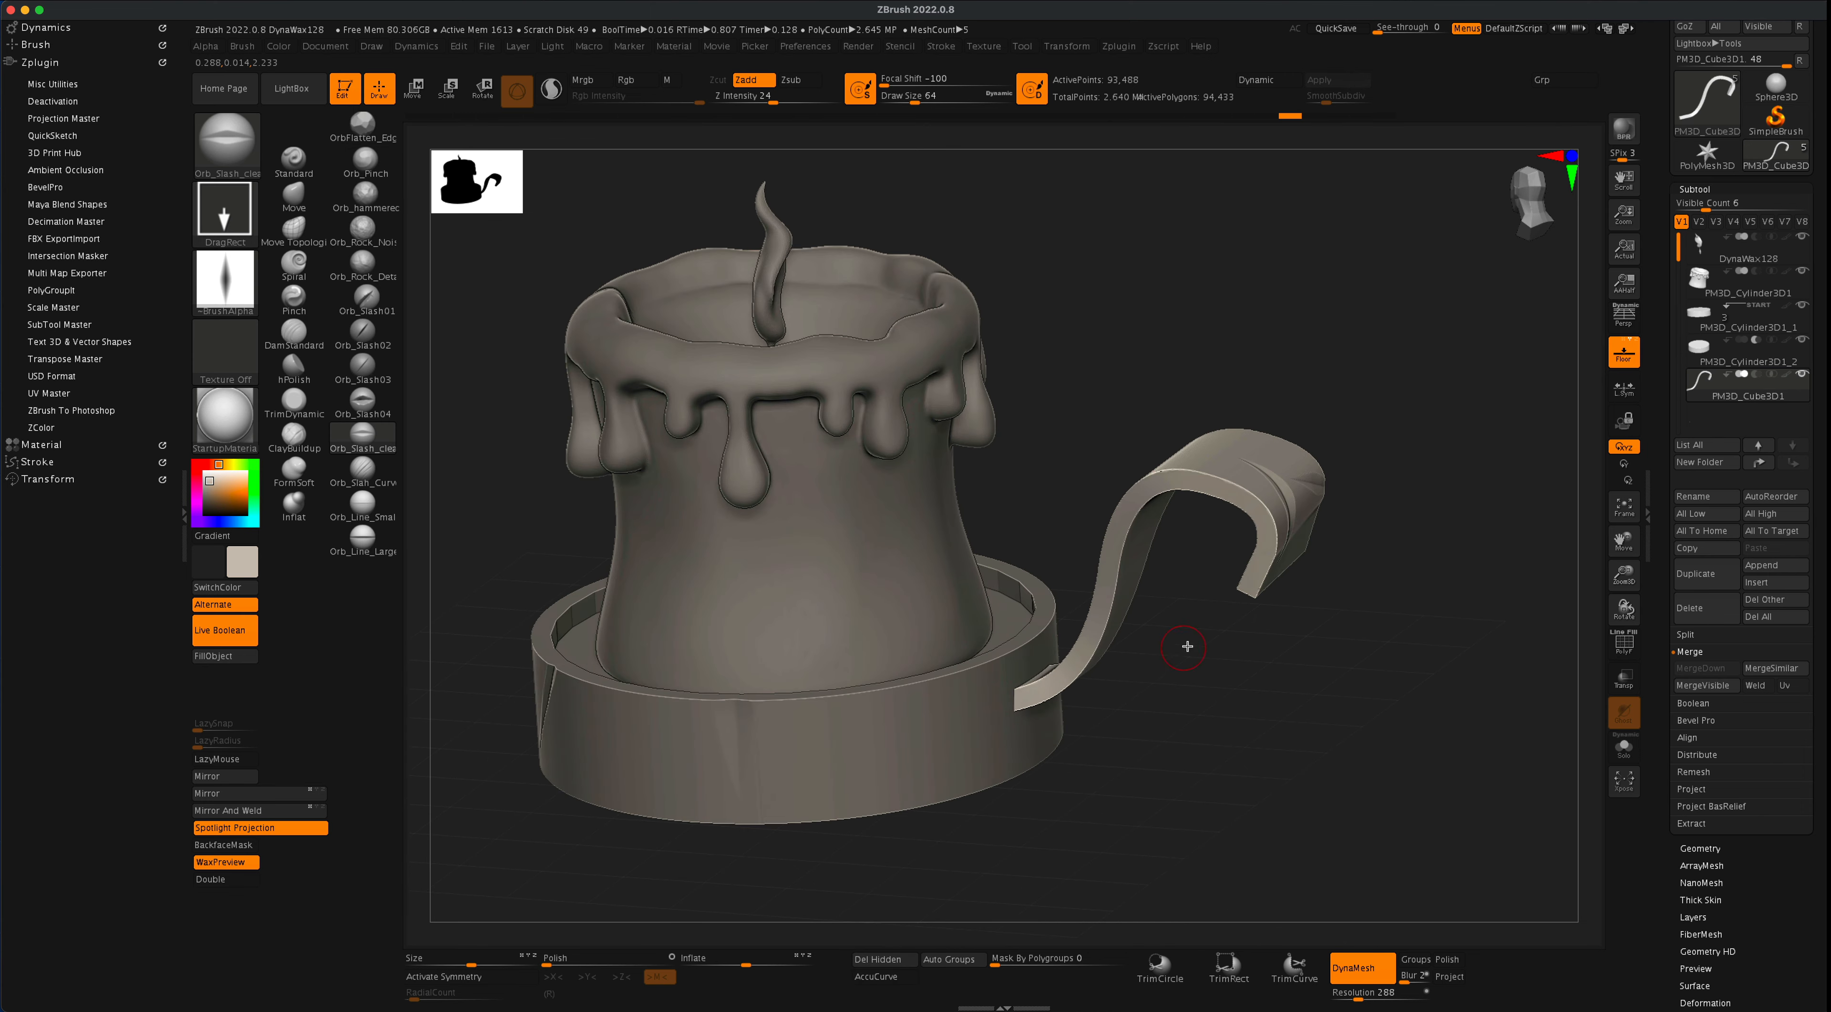
- Remesh the handle with DynaMesh at resolution 400 and check its wireframe
click(1362, 997)
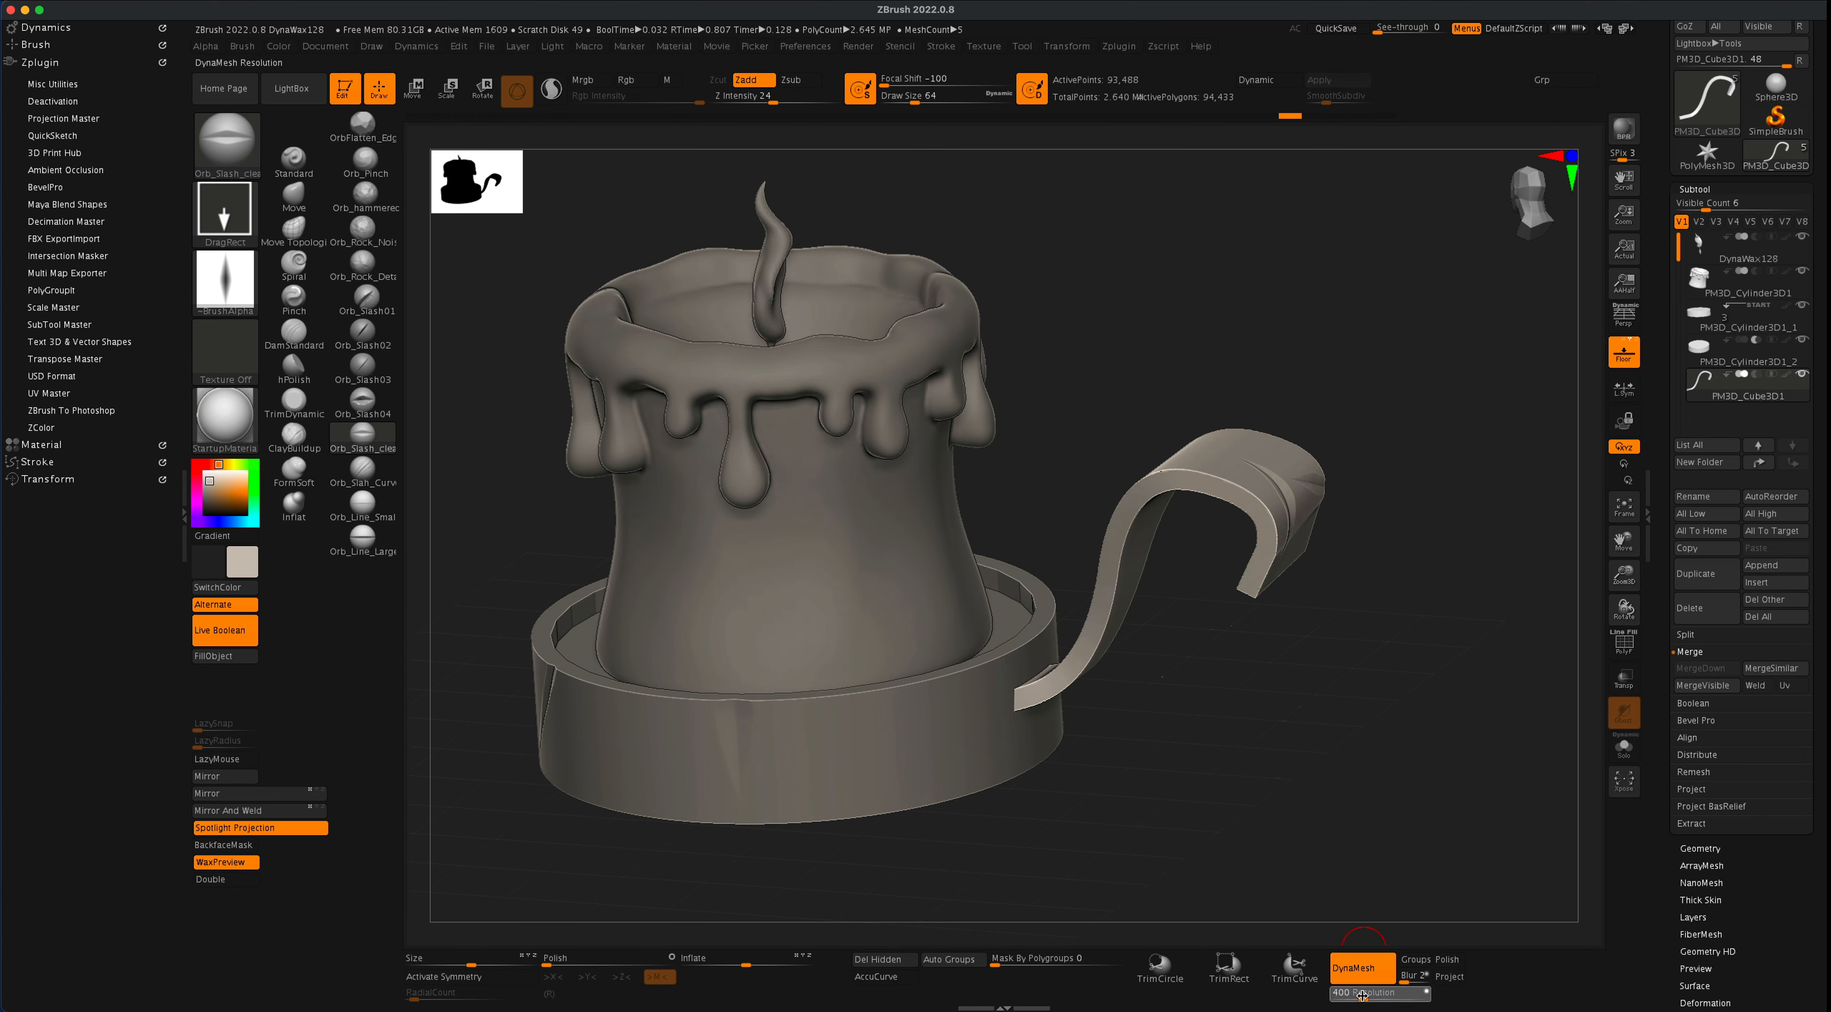
super+drag(1383, 575, 1438, 651)
click(1623, 649)
click(1633, 654)
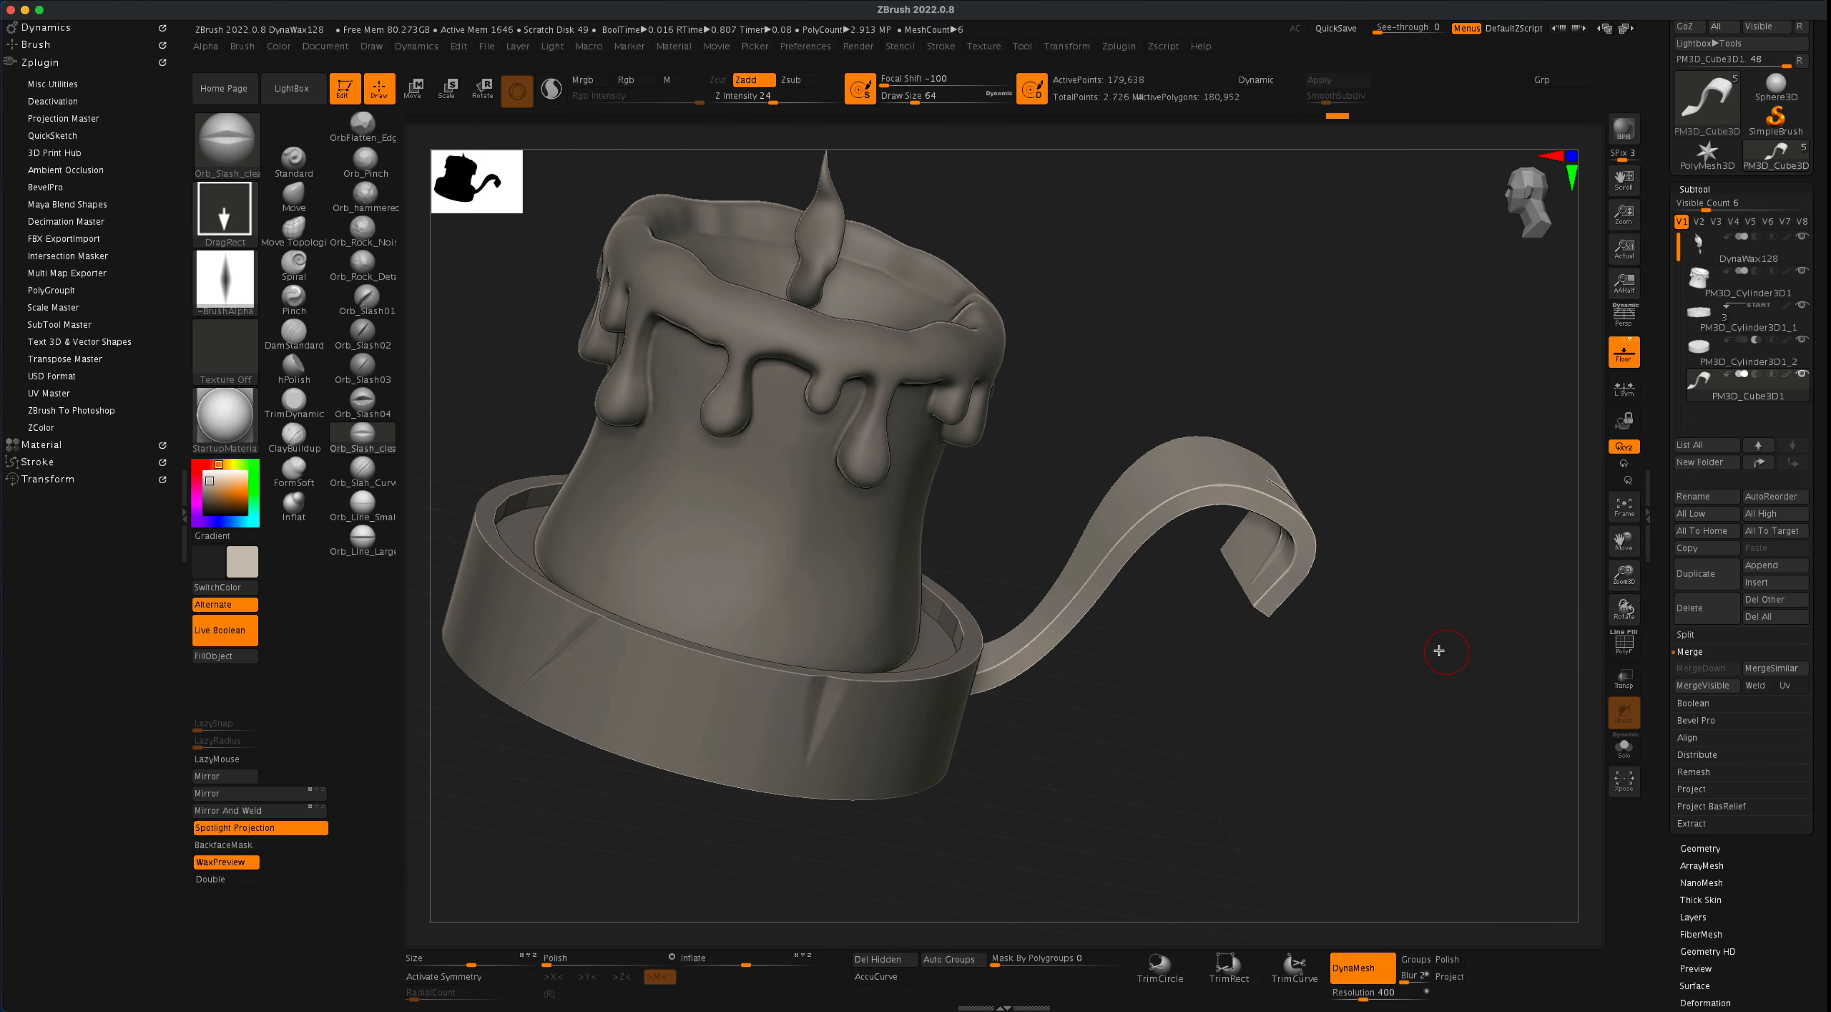
- Cut a slash into the edge of the handle's upper arch with the Orb_Slash02 brush, undoing the surplus stroke
drag(1257, 655, 1183, 678)
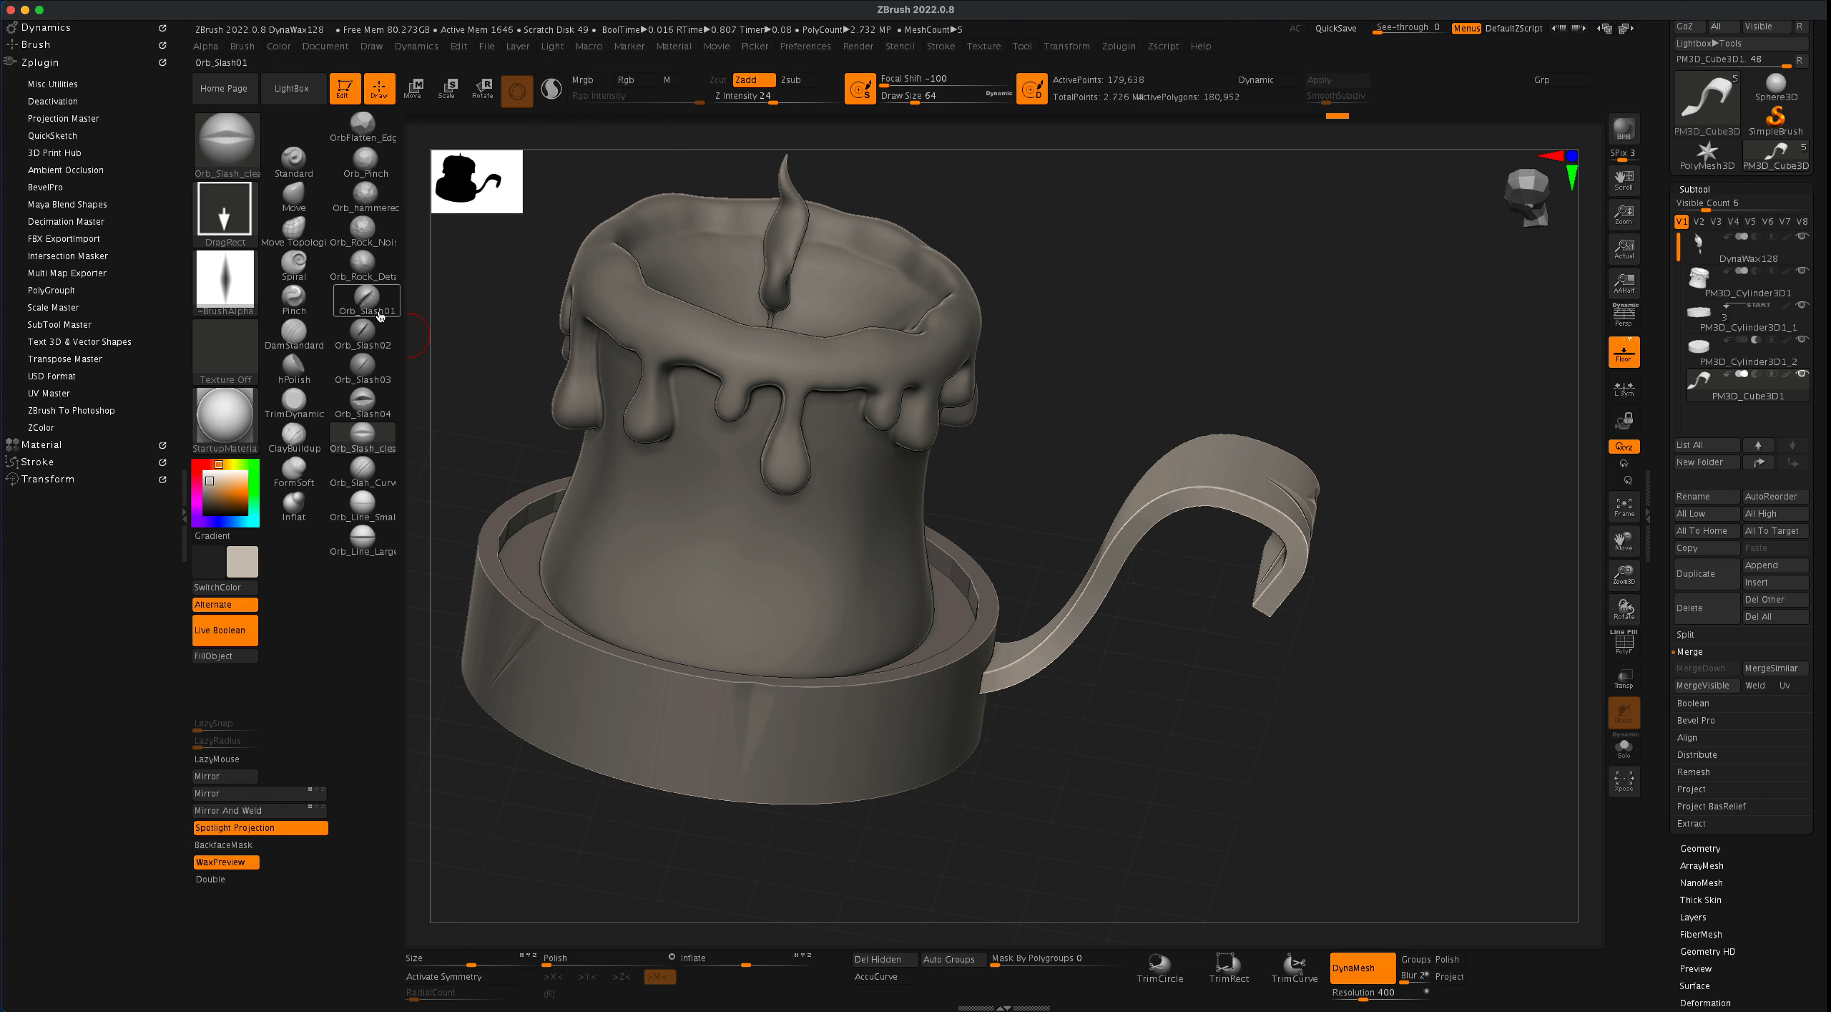
click(369, 327)
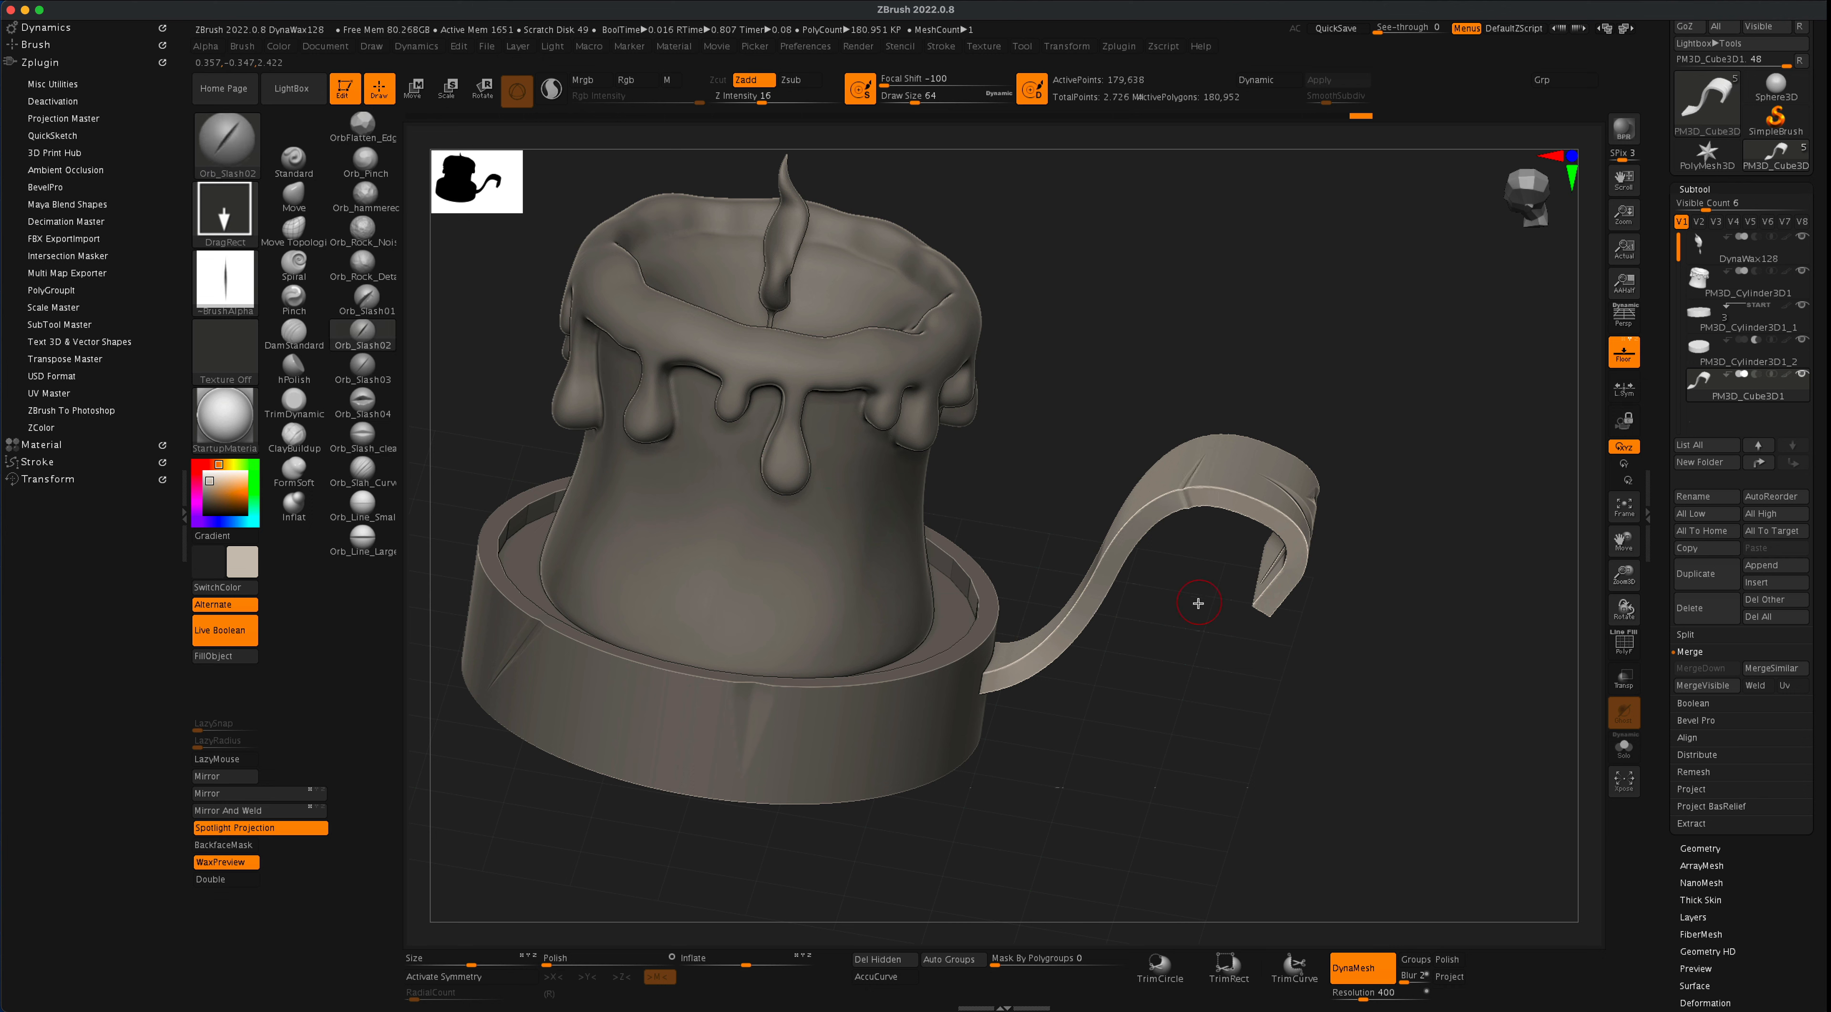
key(1)
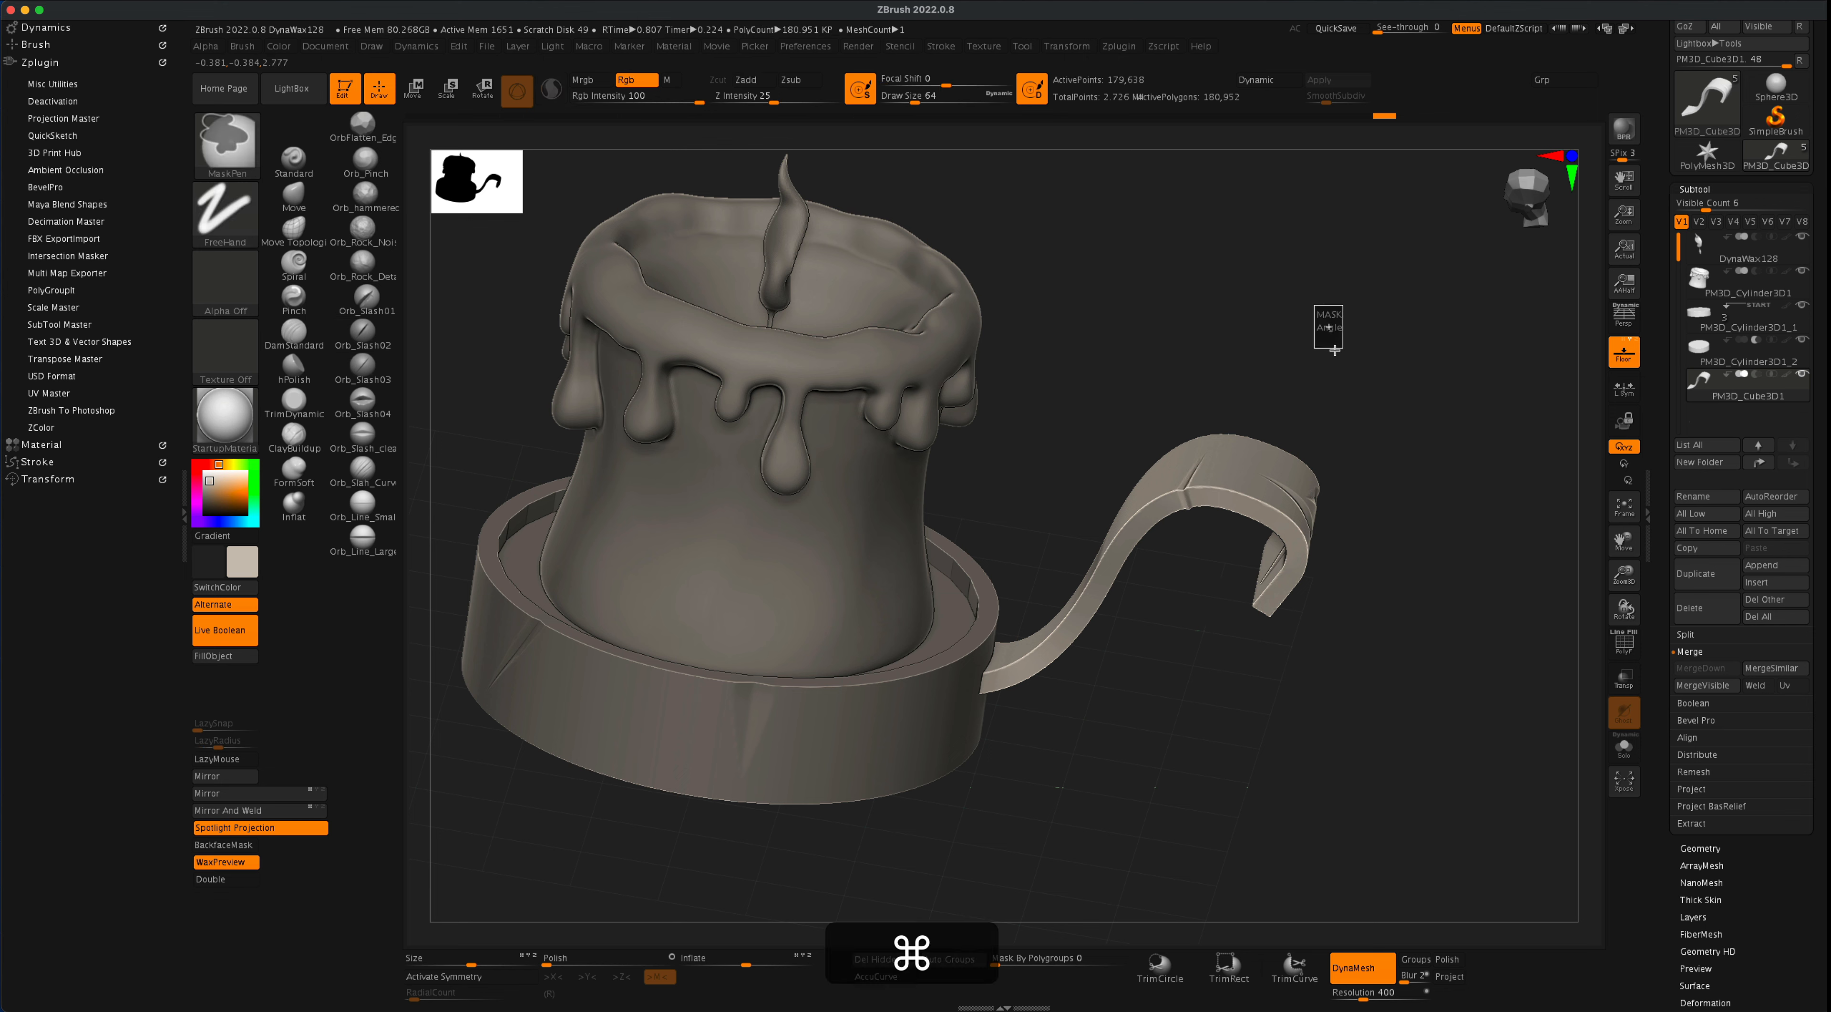
drag(1361, 367, 1263, 425)
key(super+z)
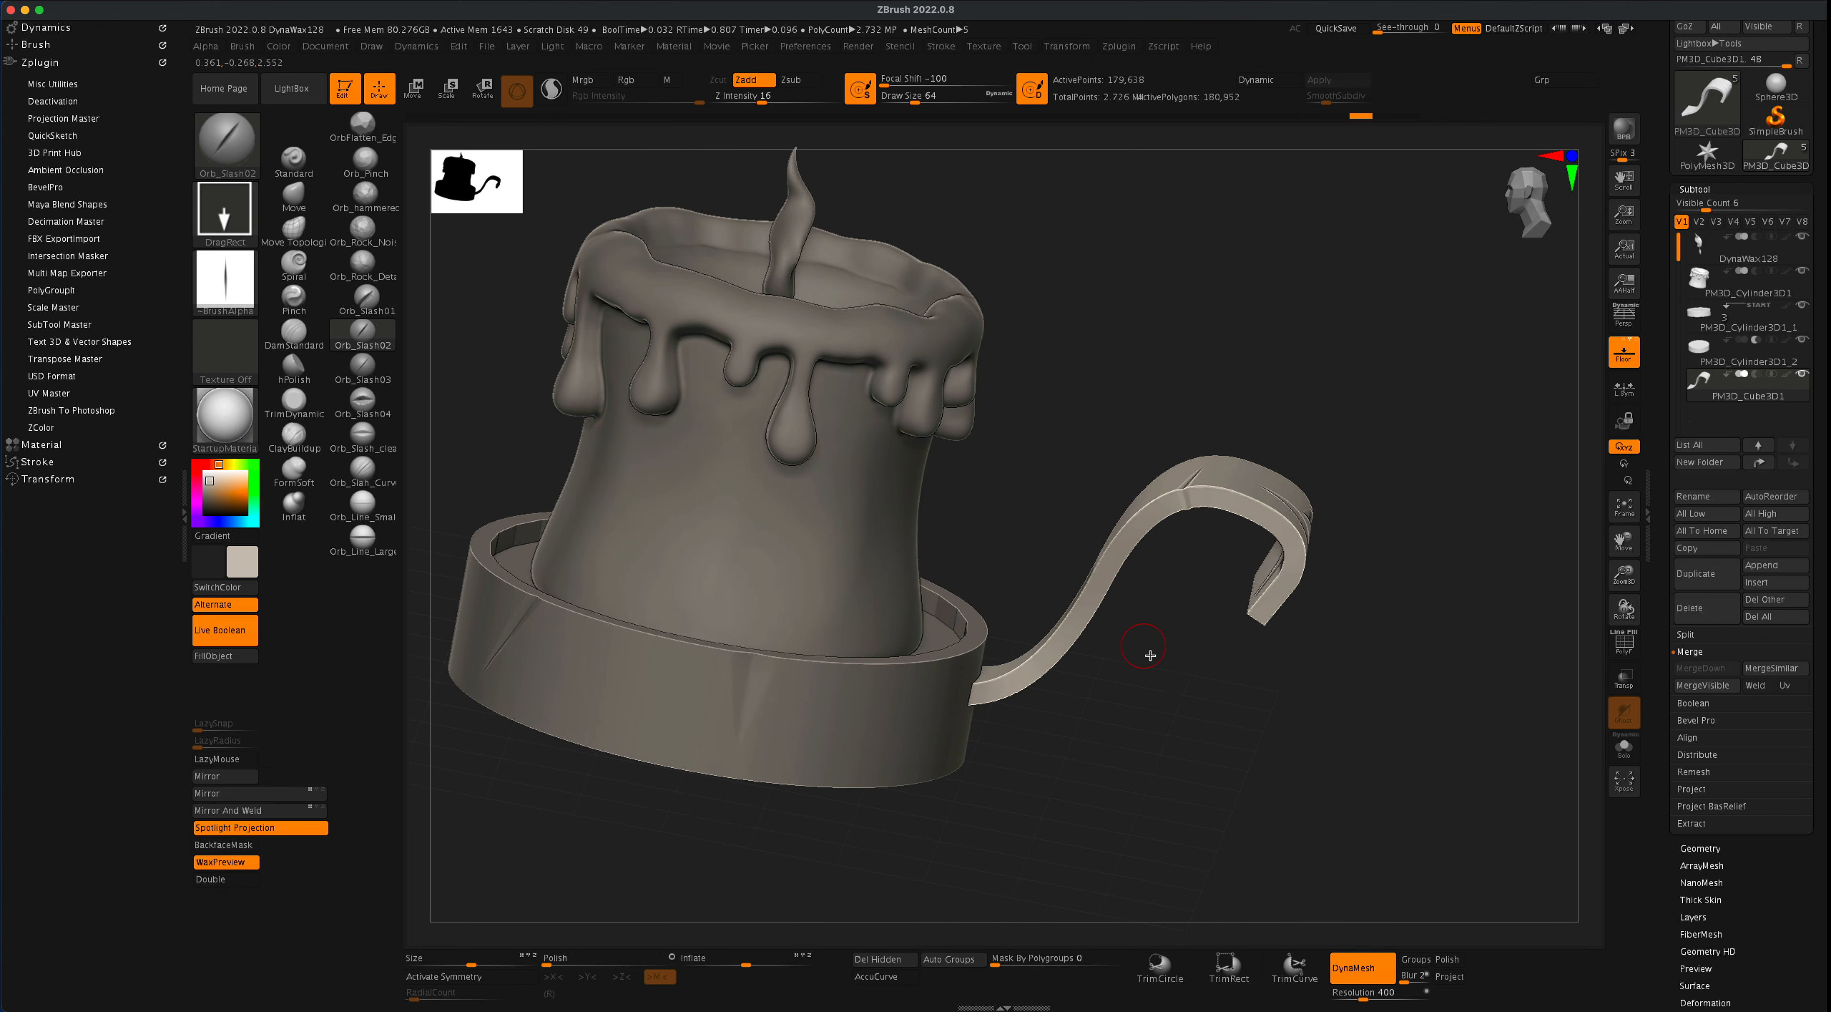
- Turn perspective on and render a preview of the whole candle holder with its handle
shift+drag(1149, 650, 1242, 650)
click(1623, 326)
alt+drag(1299, 551, 1350, 605)
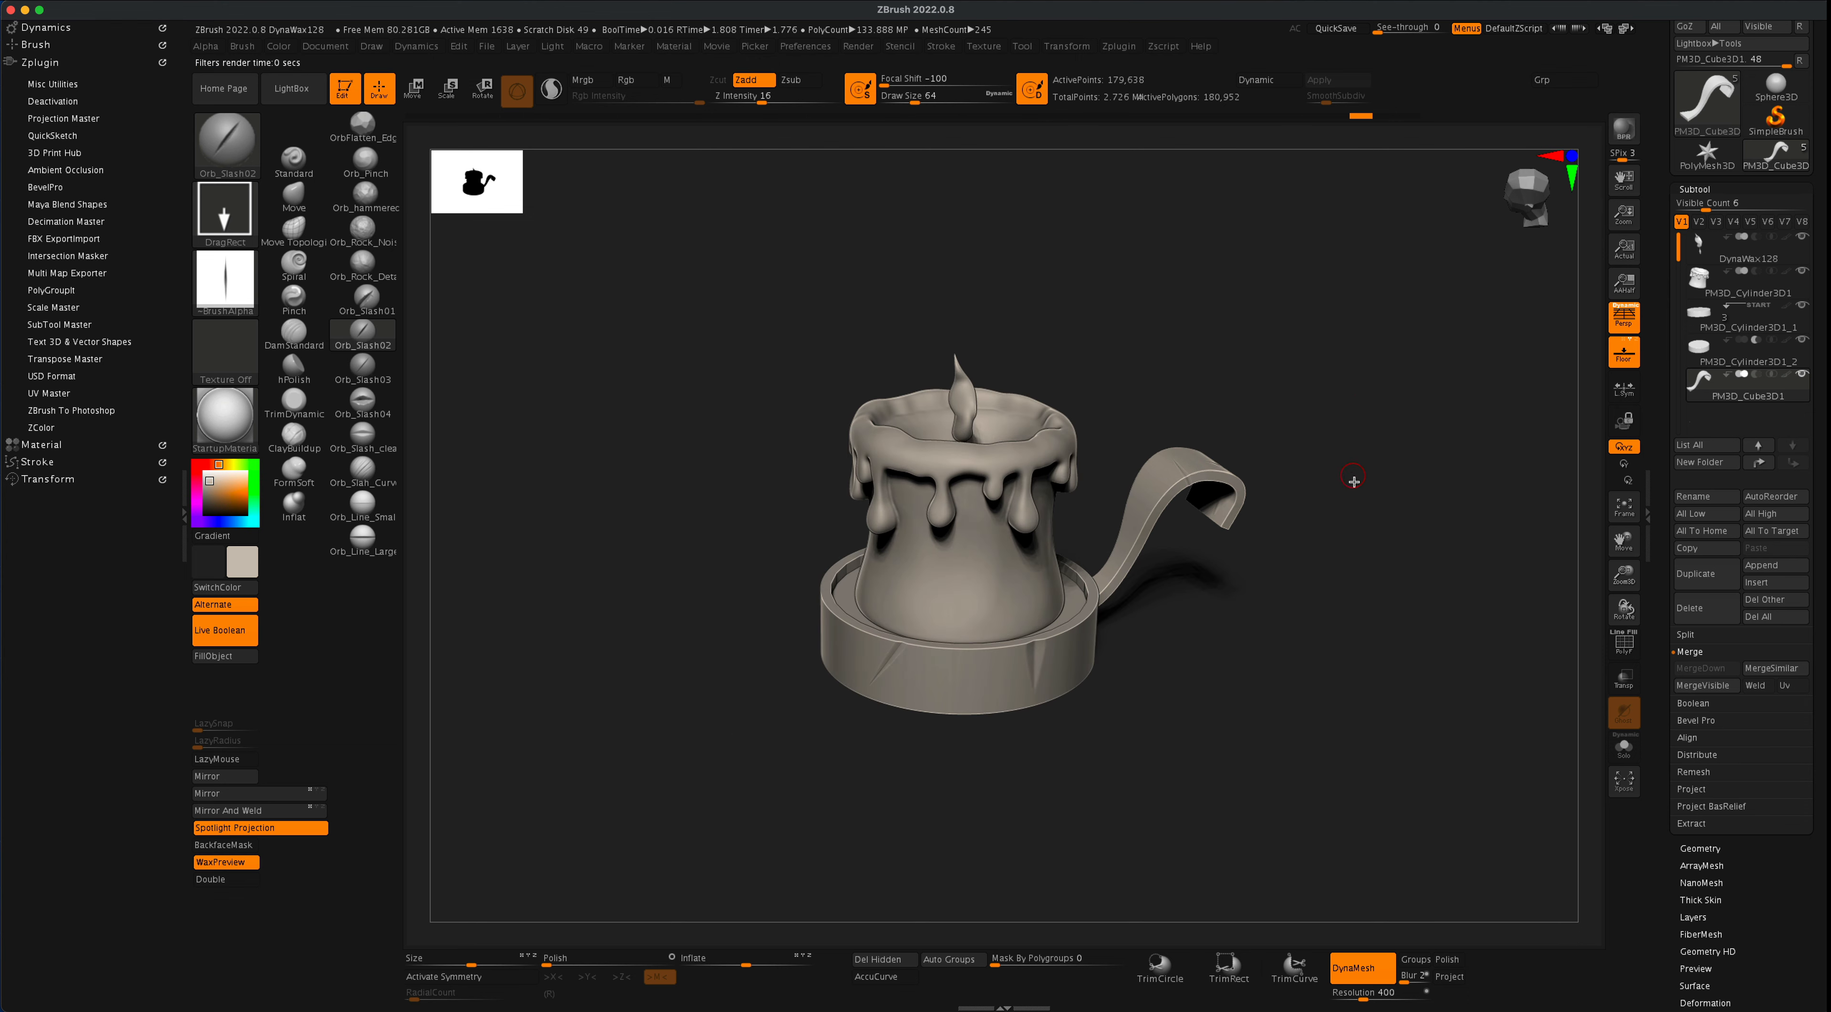
drag(1356, 598, 1334, 618)
- Select the flame and try twisting it with the Spiral brush at a draw size of about 525, undoing the stroke
alt+click(935, 419)
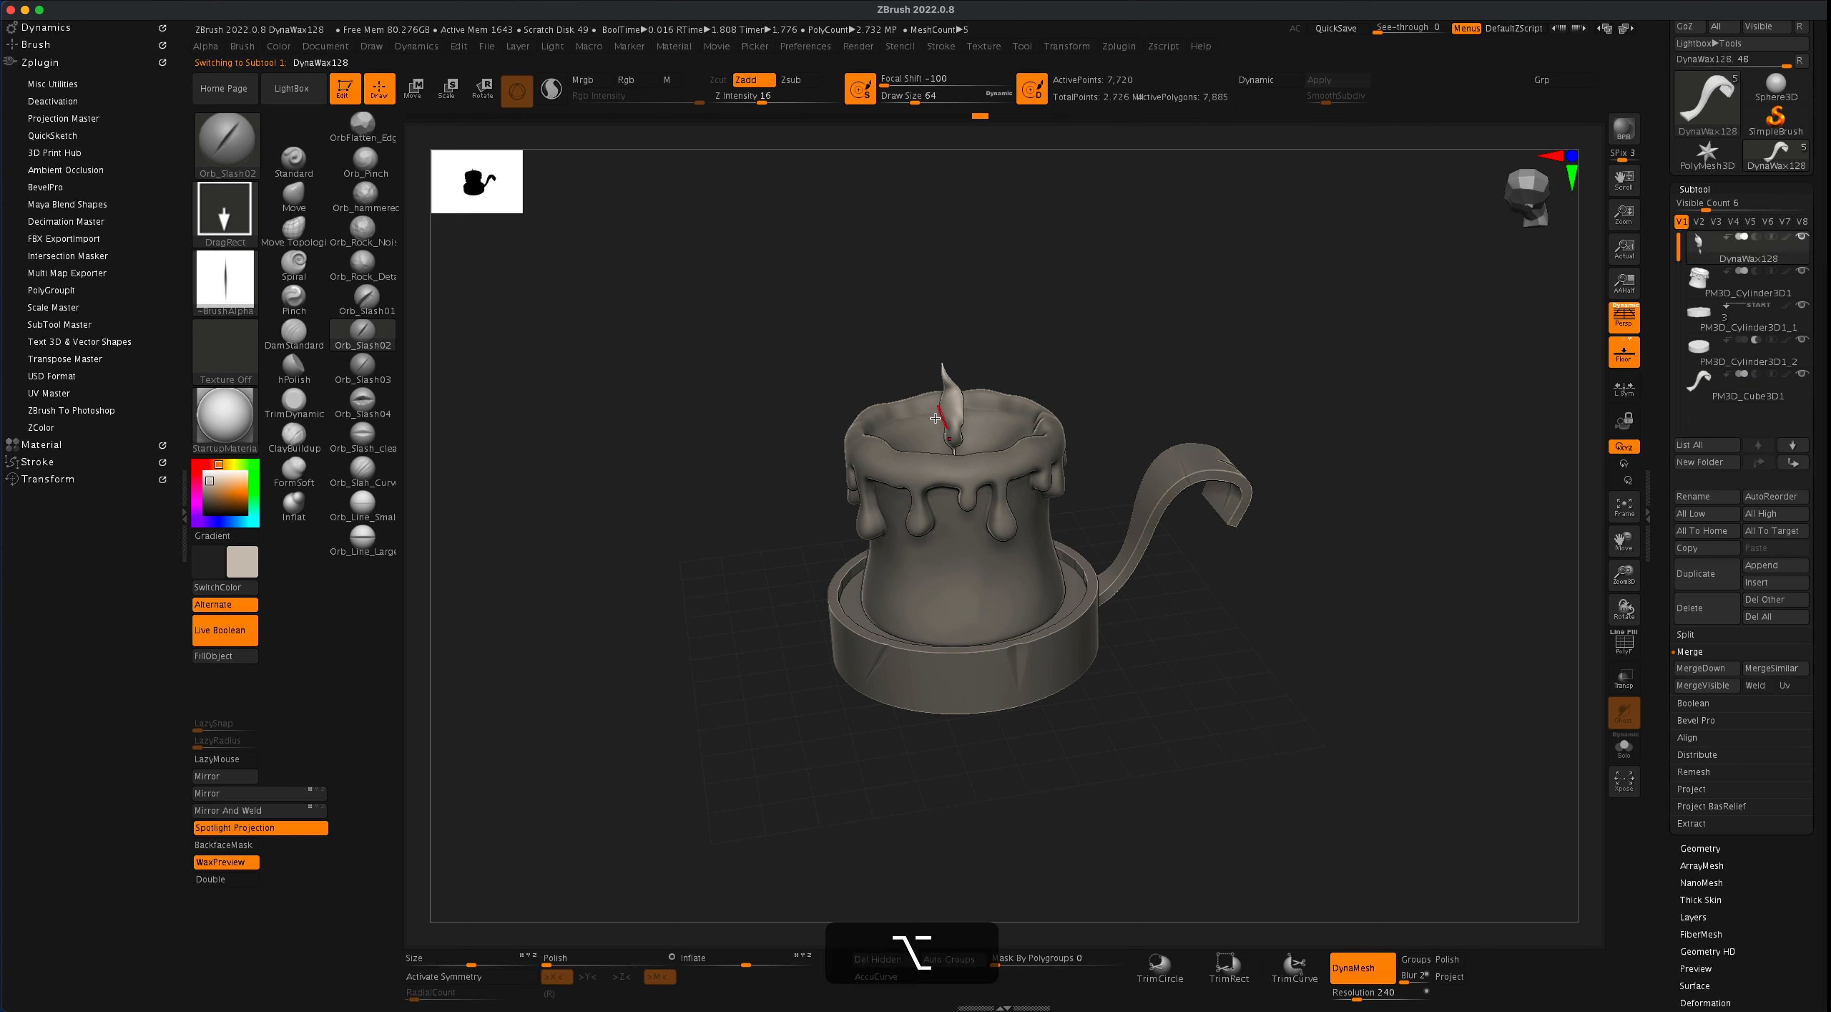
click(292, 274)
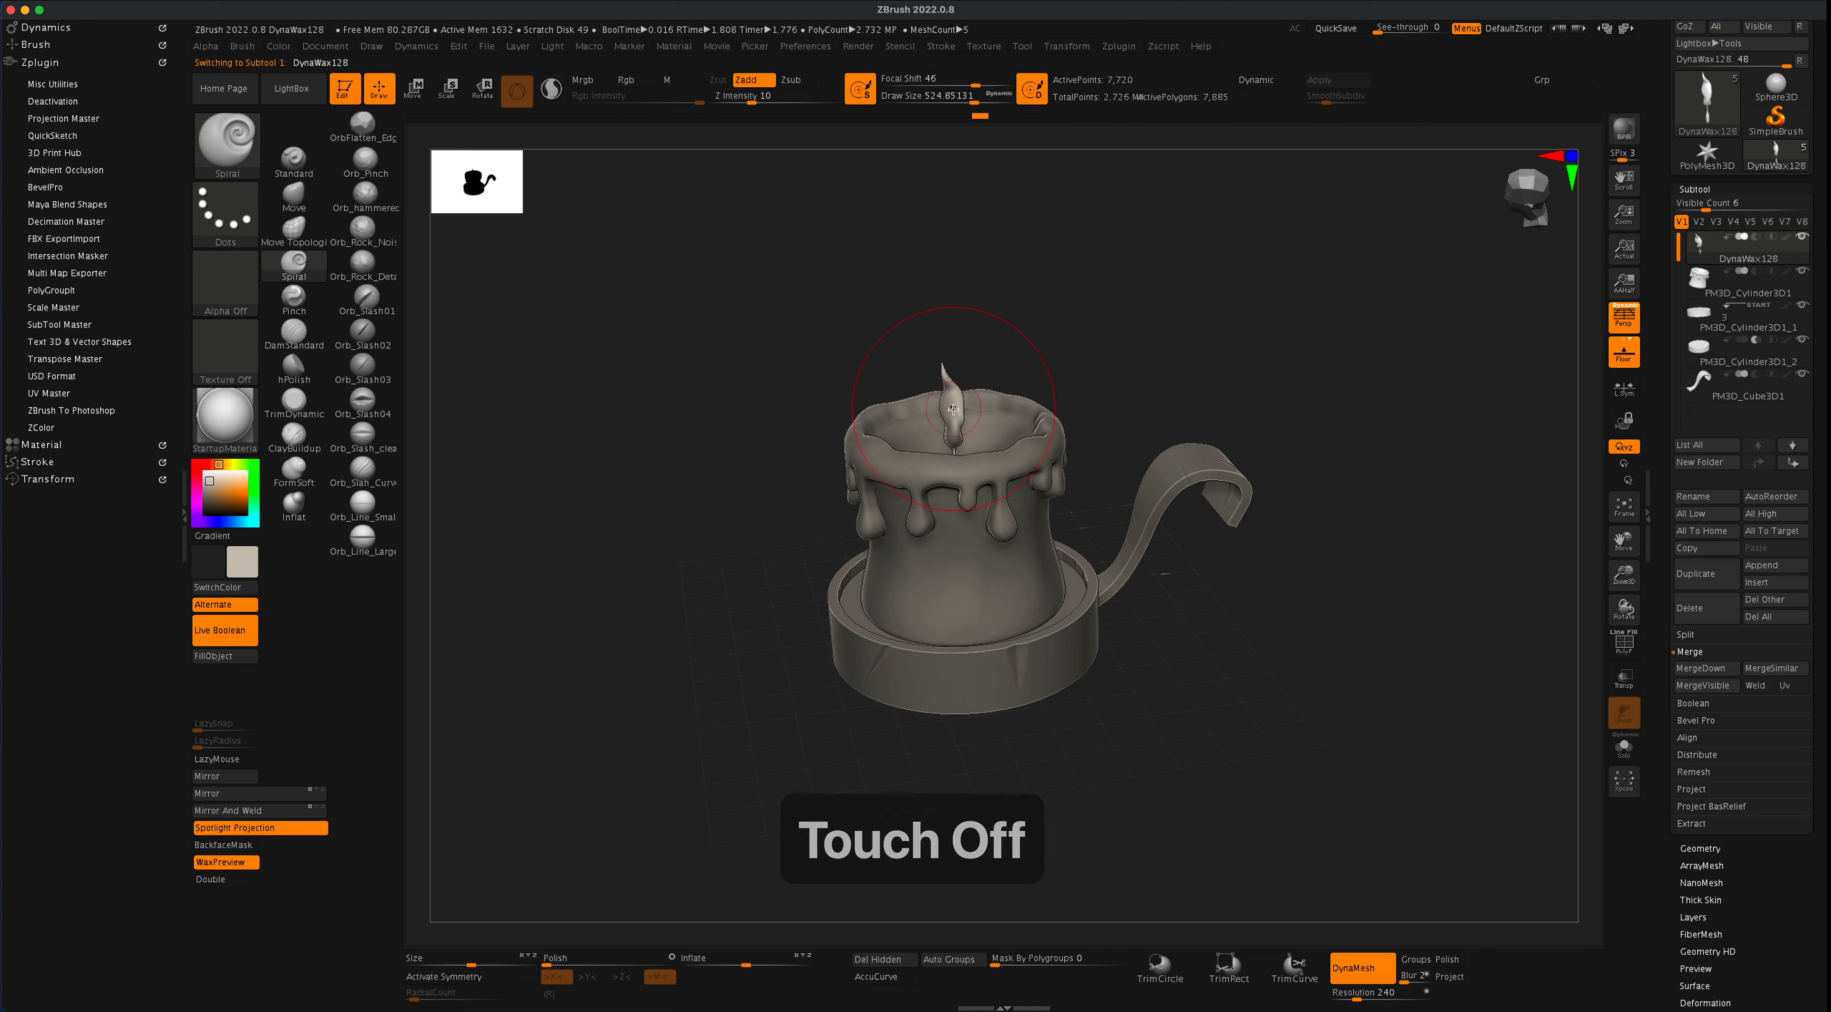
drag(951, 419, 956, 399)
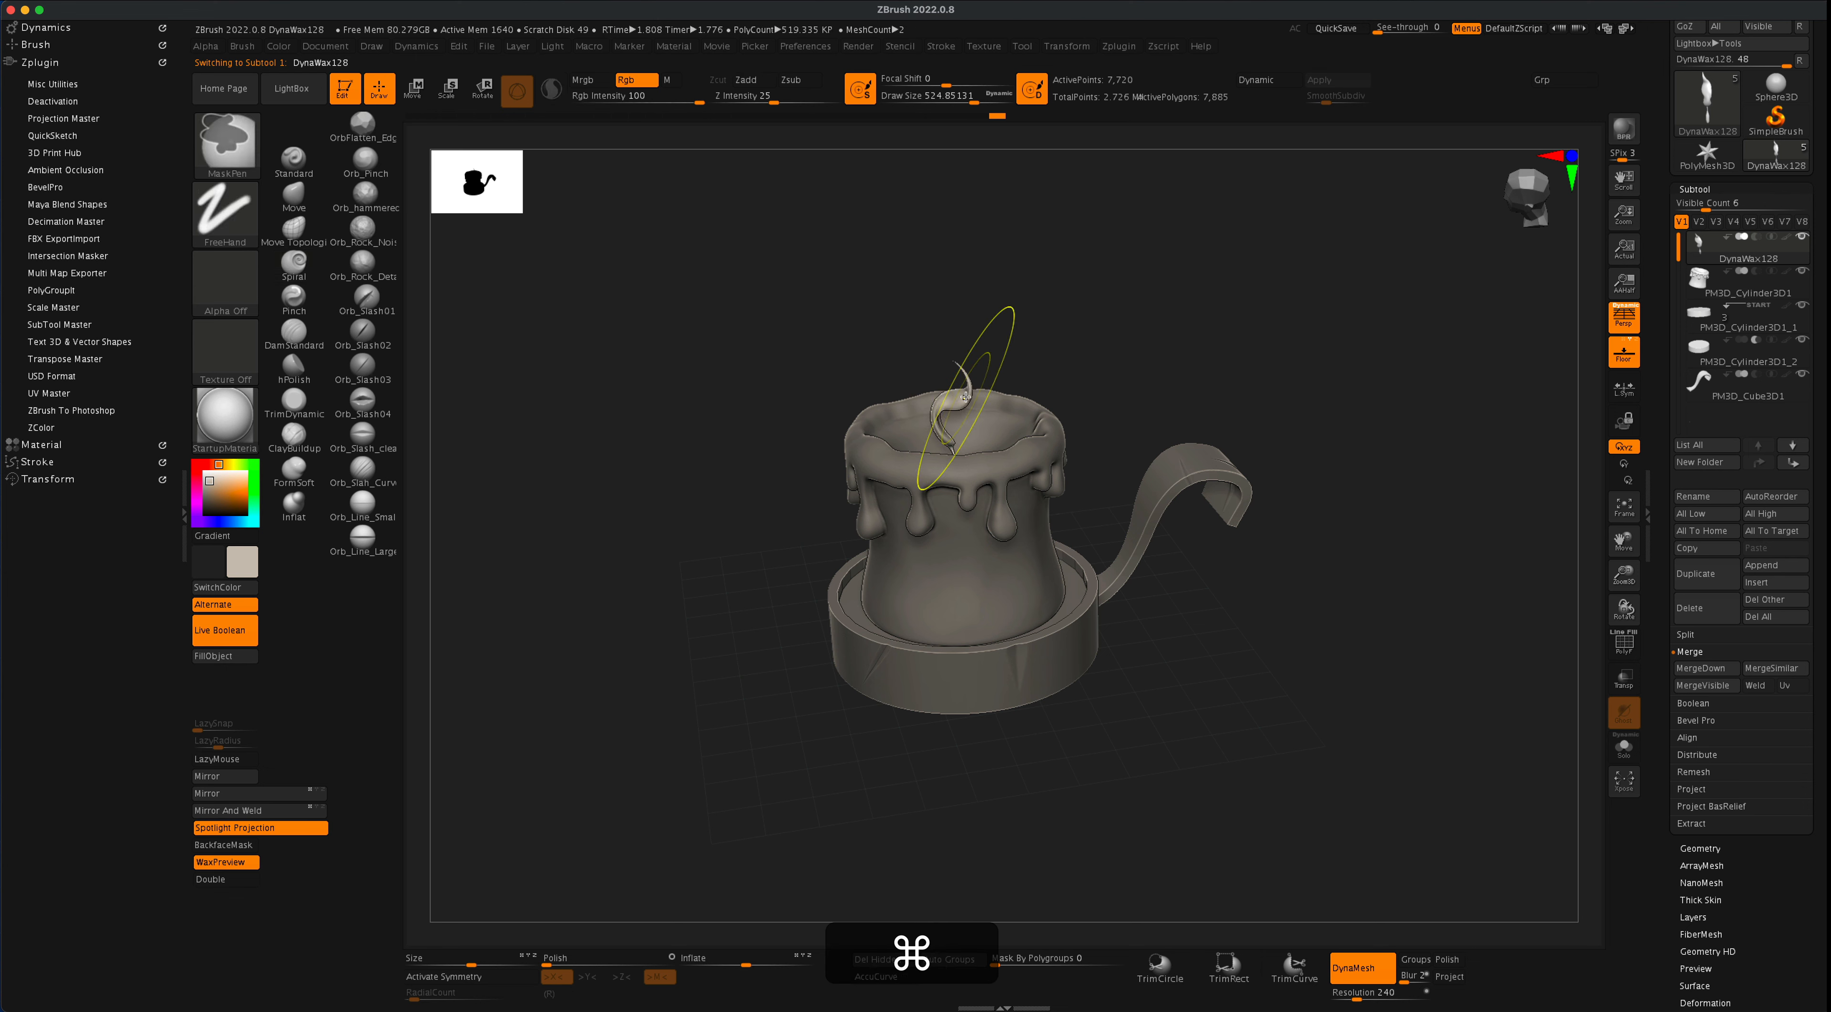
key(super+z)
key(alt+super+z)
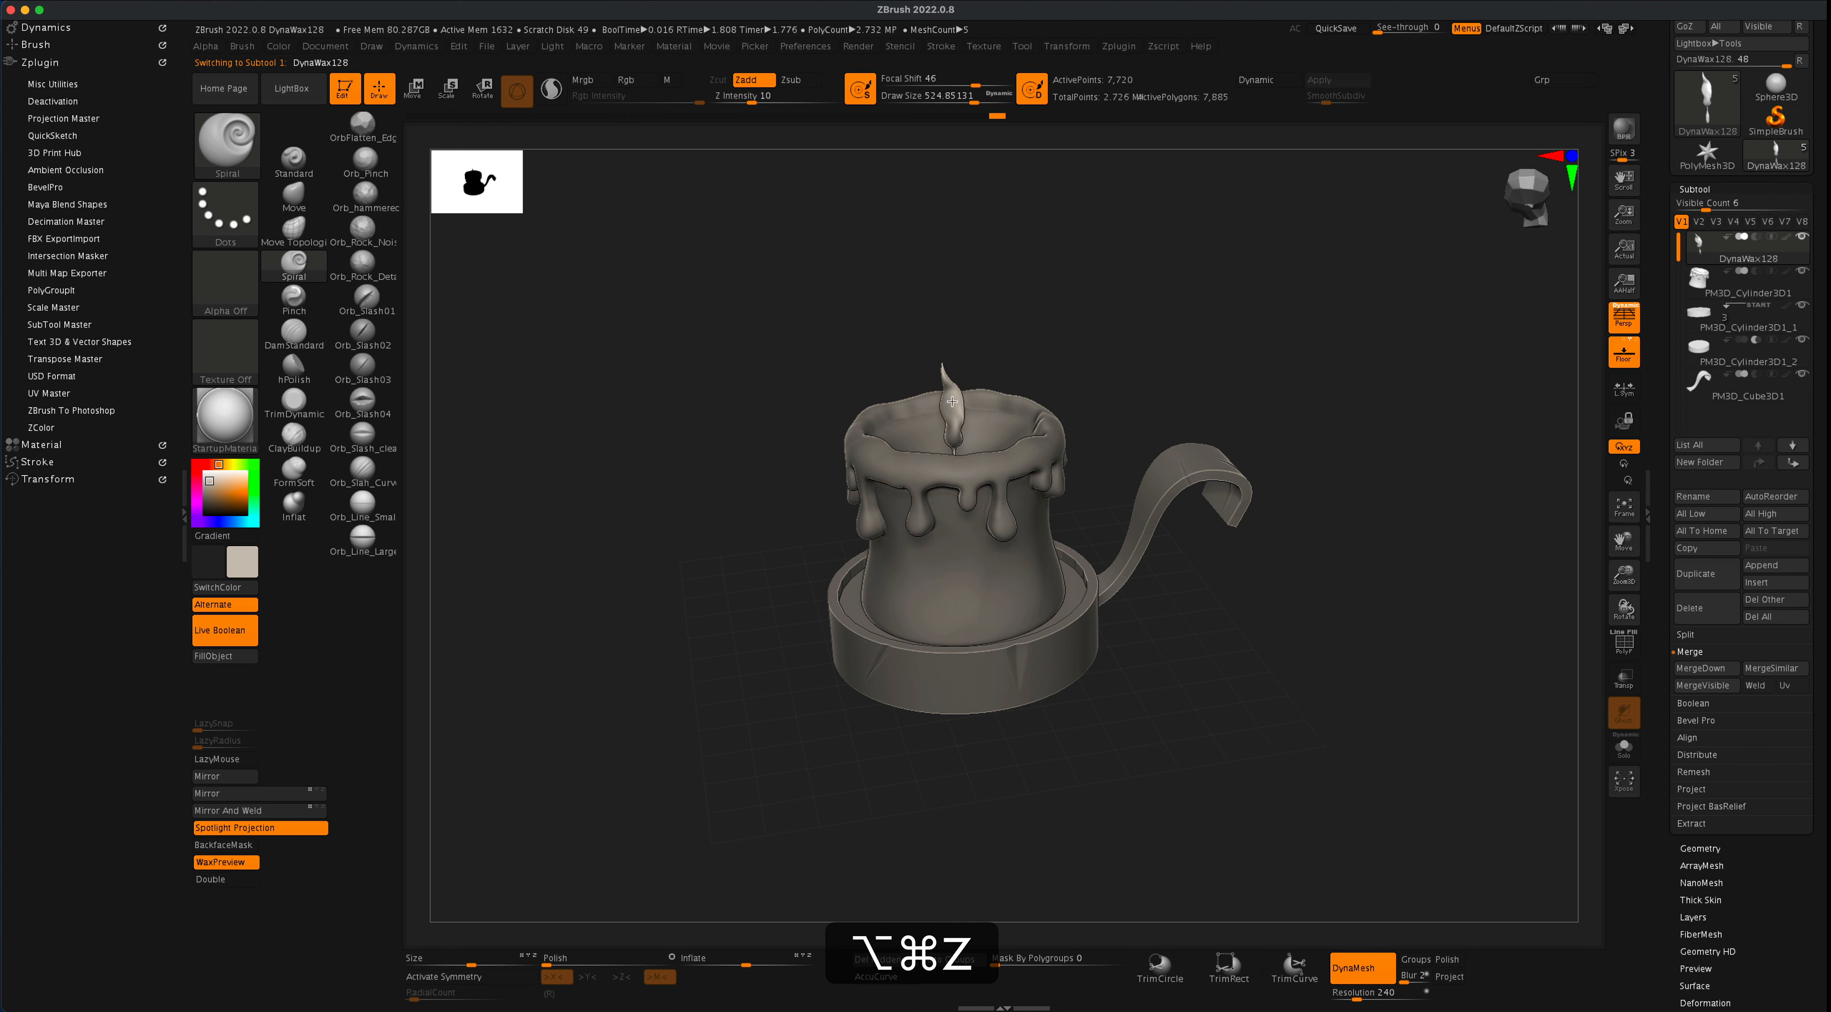
key(alt+super+z)
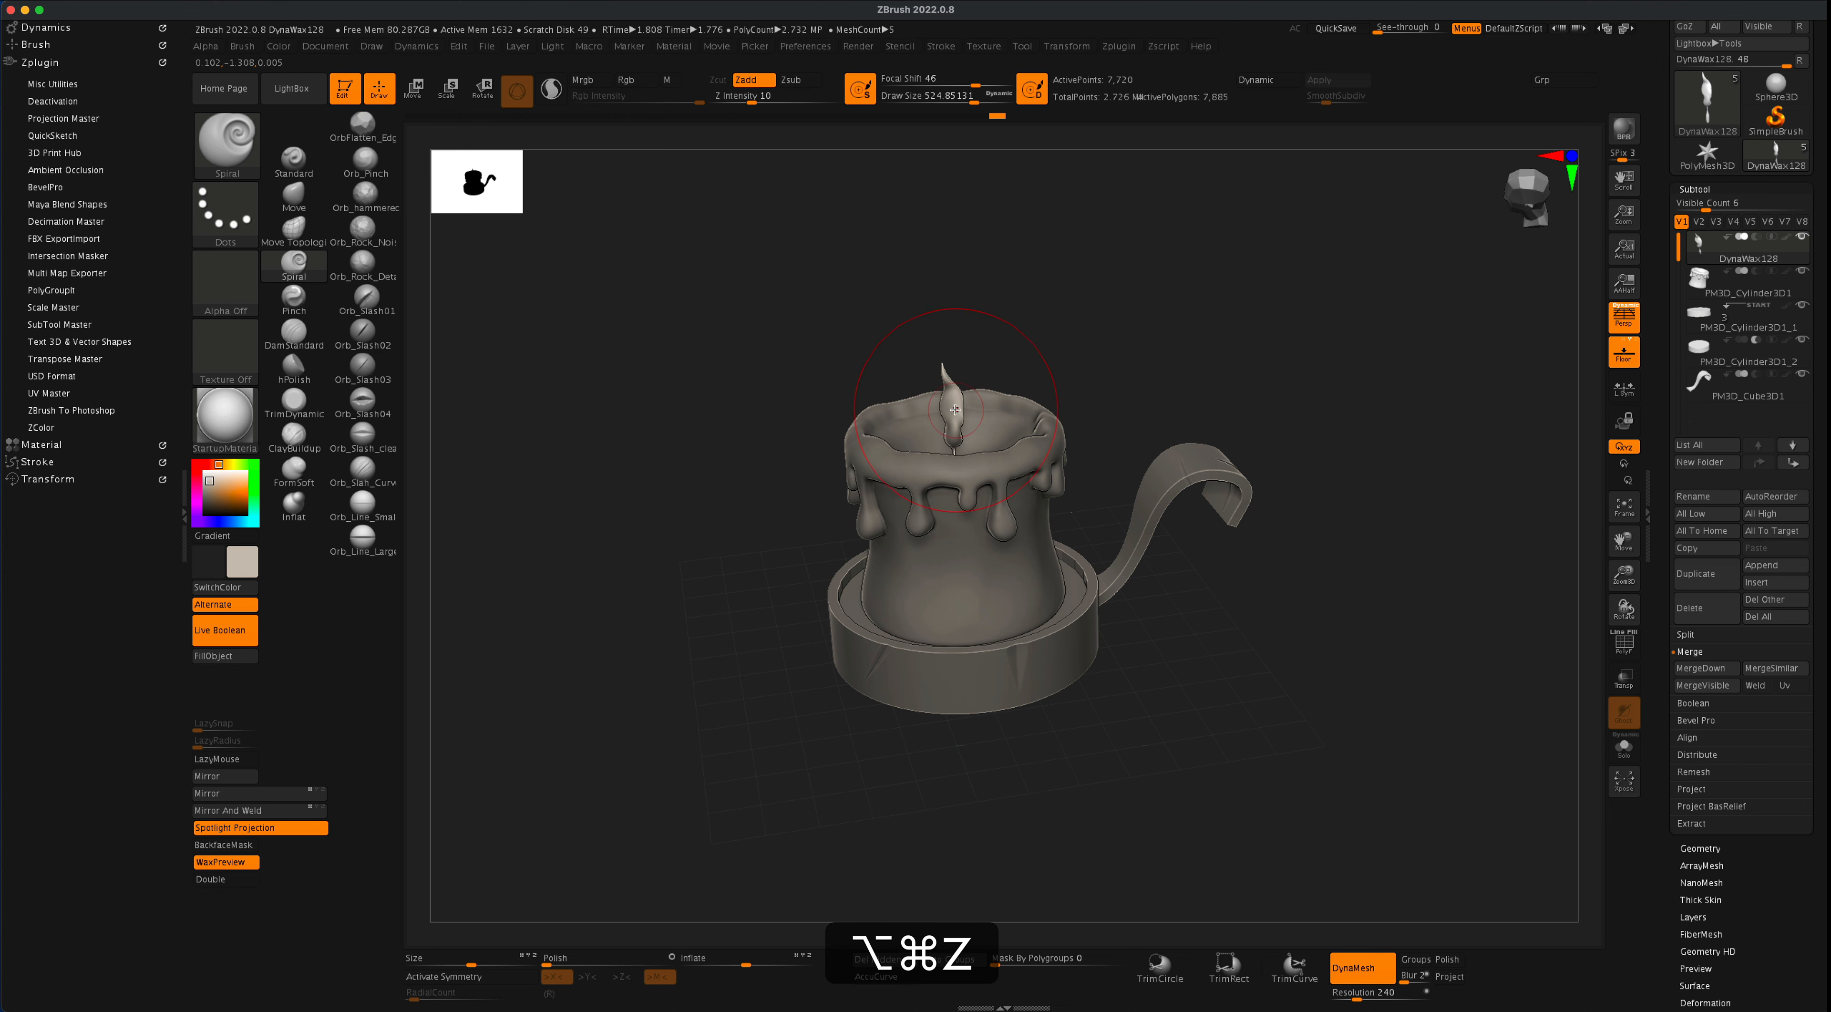
- Reduce the Spiral brush's draw size to about 386 and rework the flame's twist
key(s)
drag(1014, 329, 1012, 329)
drag(957, 403, 953, 407)
key(super+z)
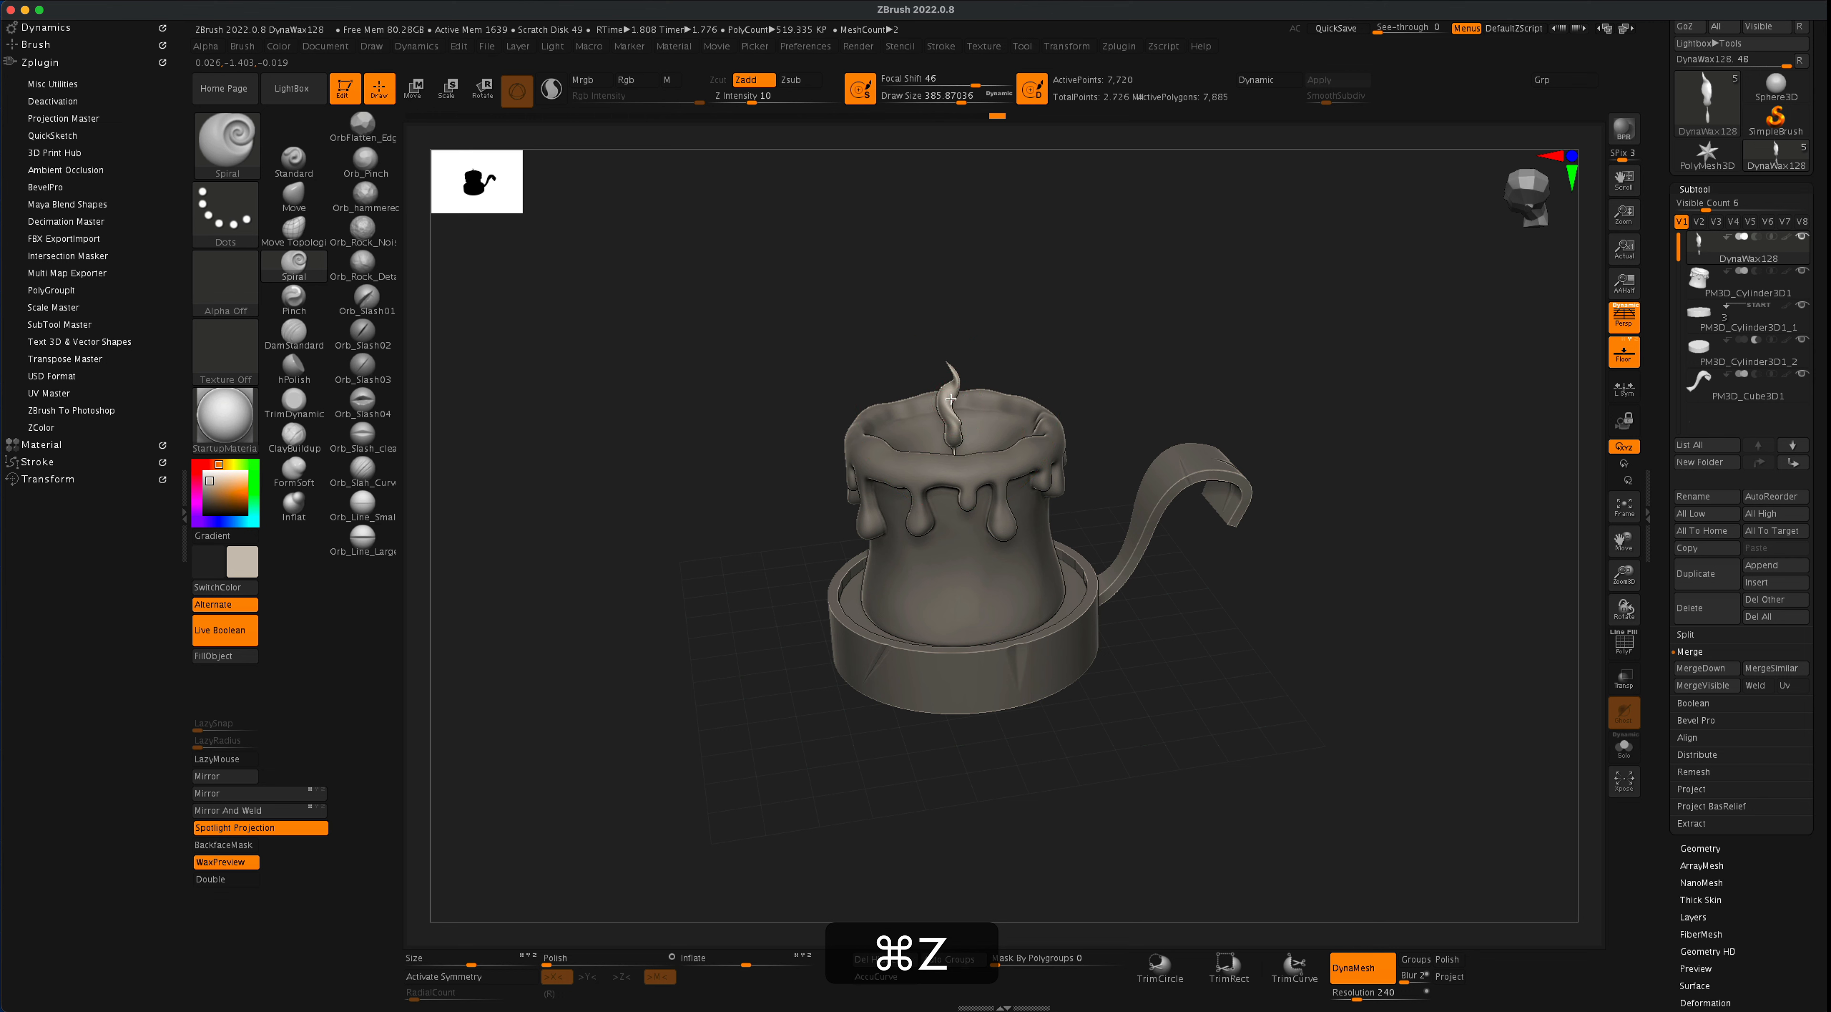